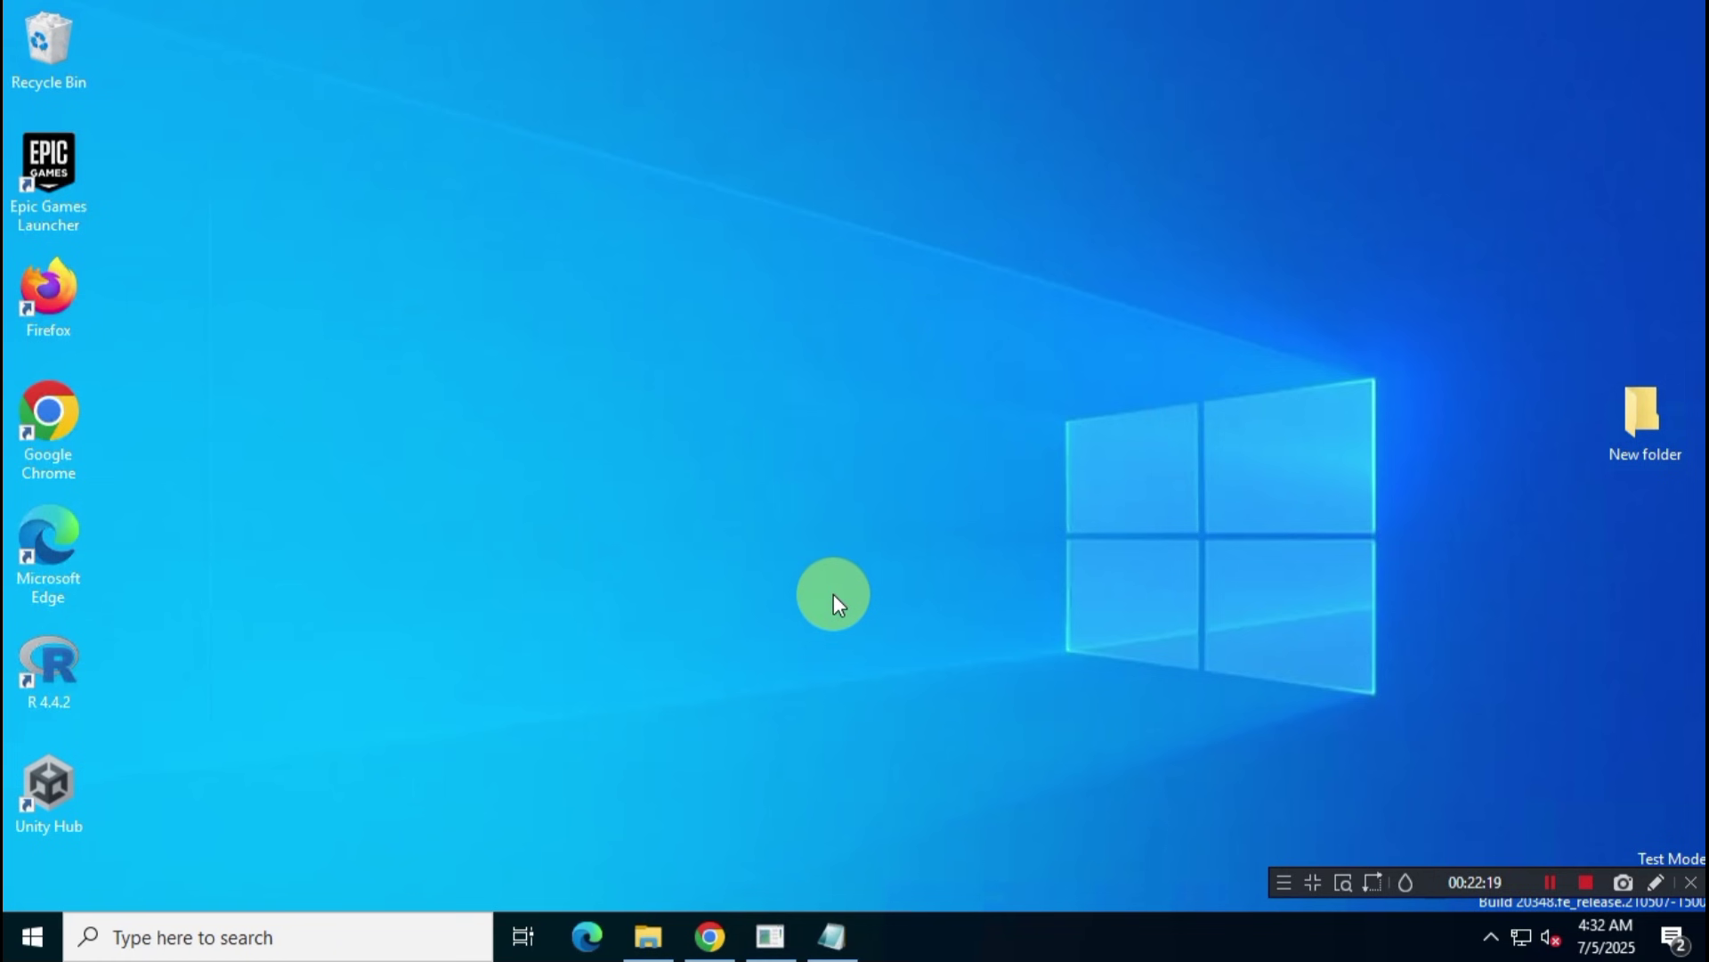
- Launch Excel, accept the Microsoft Office license agreement and open the account information
left_click(14, 946)
scroll(218, 476, "down", 3)
left_click(253, 486)
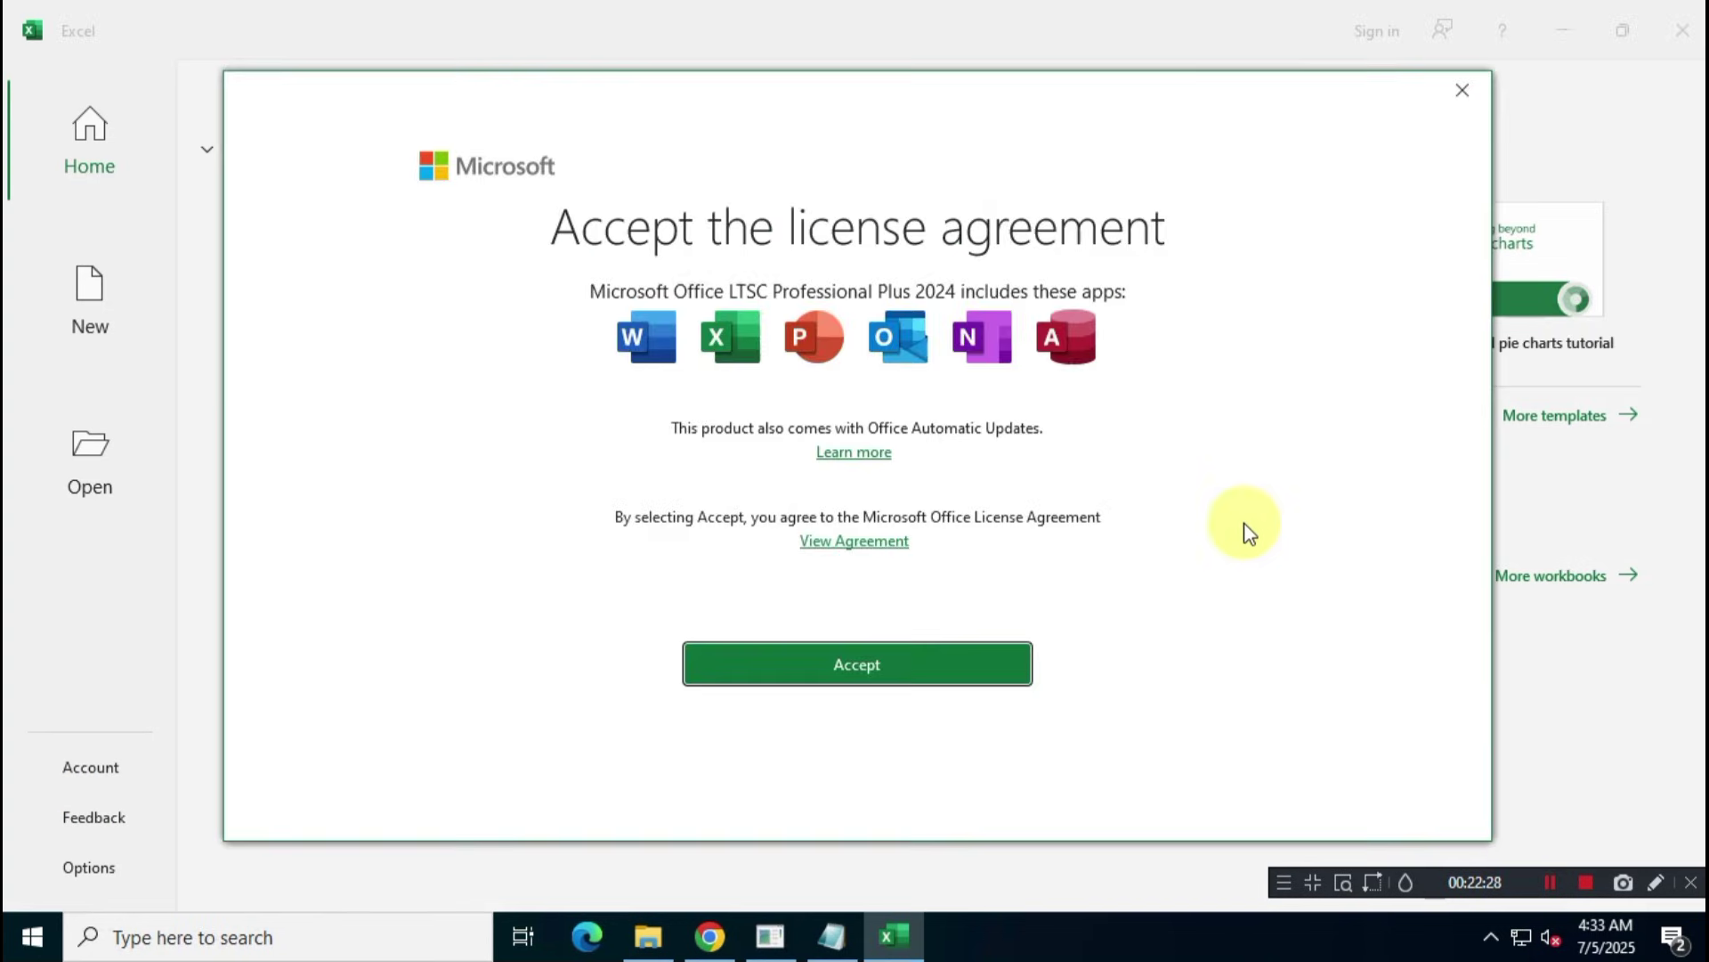
left_click(923, 665)
left_click(1364, 748)
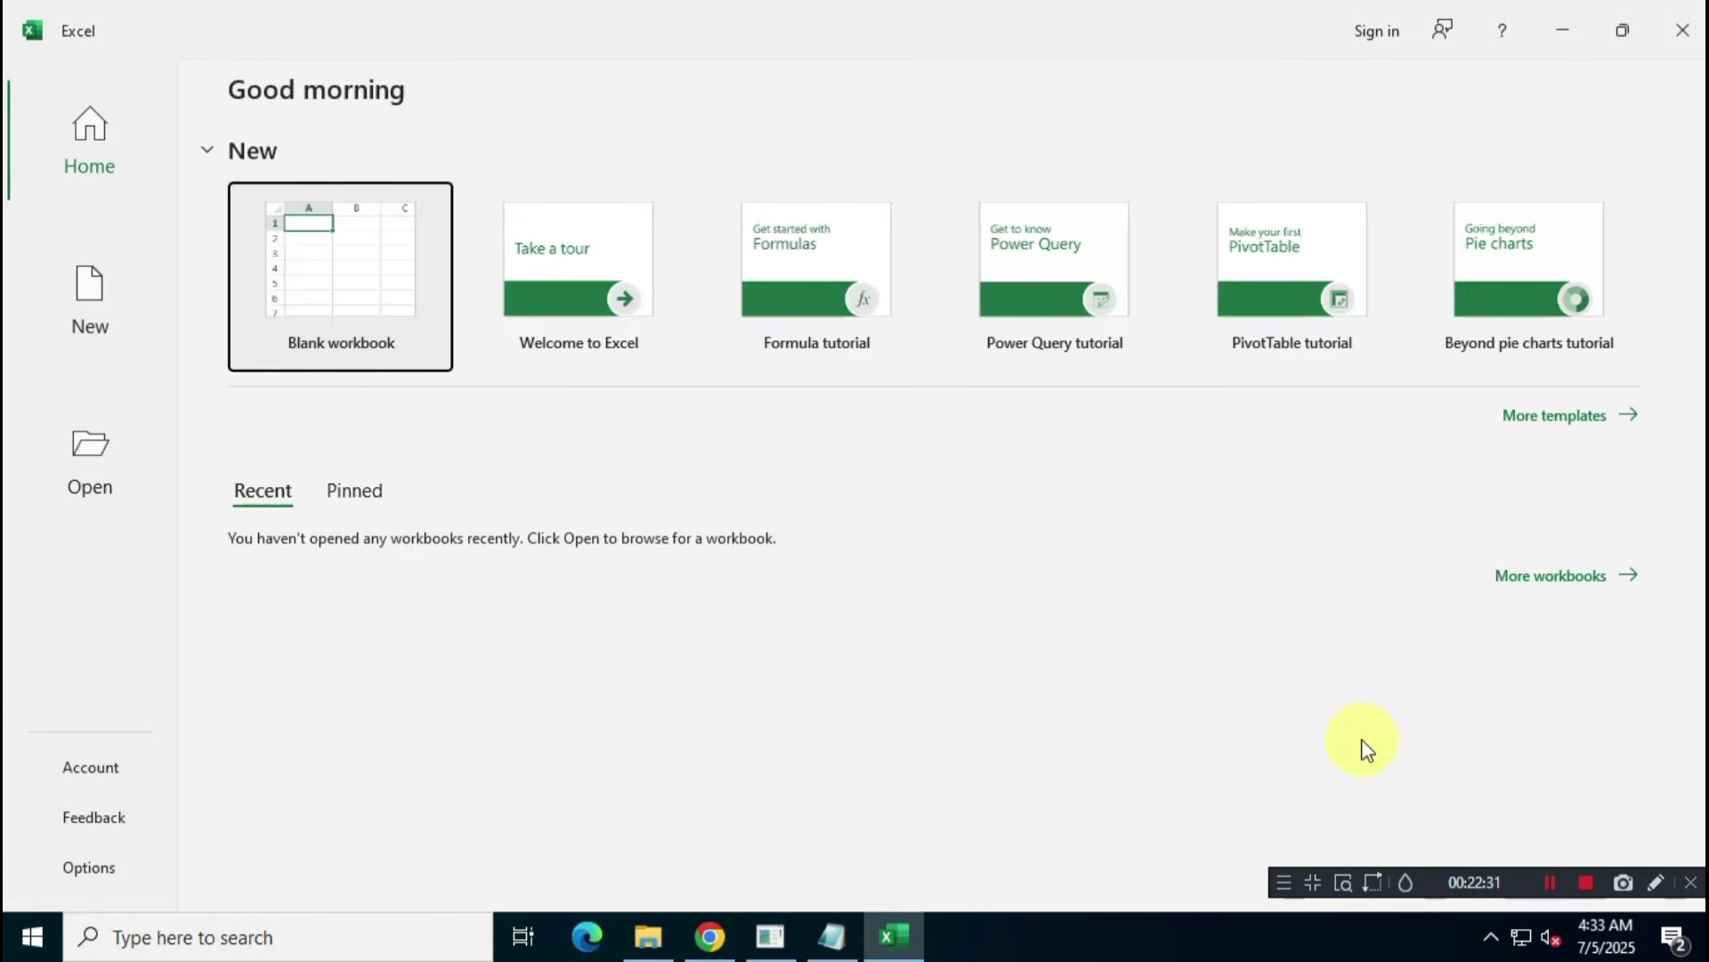
left_click(123, 780)
- Launch PowerPoint and look over its account information and the new-presentation templates
left_click(32, 937)
scroll(304, 580, "down", 10)
scroll(305, 575, "down", 4)
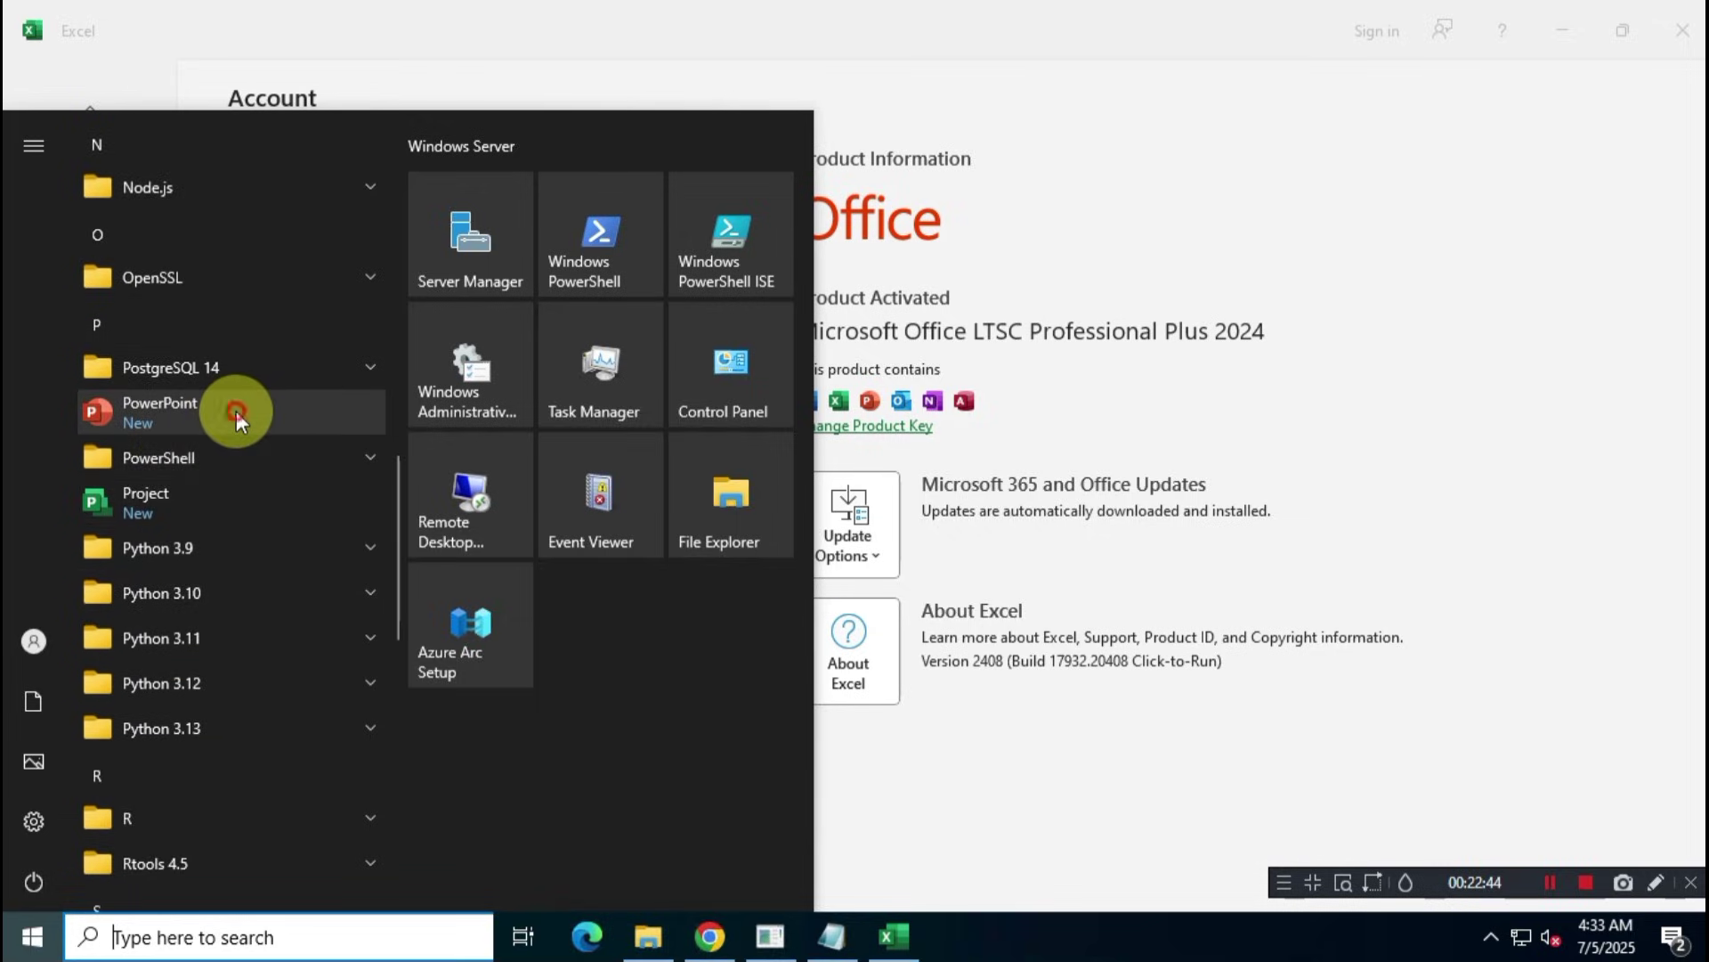
left_click(237, 410)
left_click(114, 773)
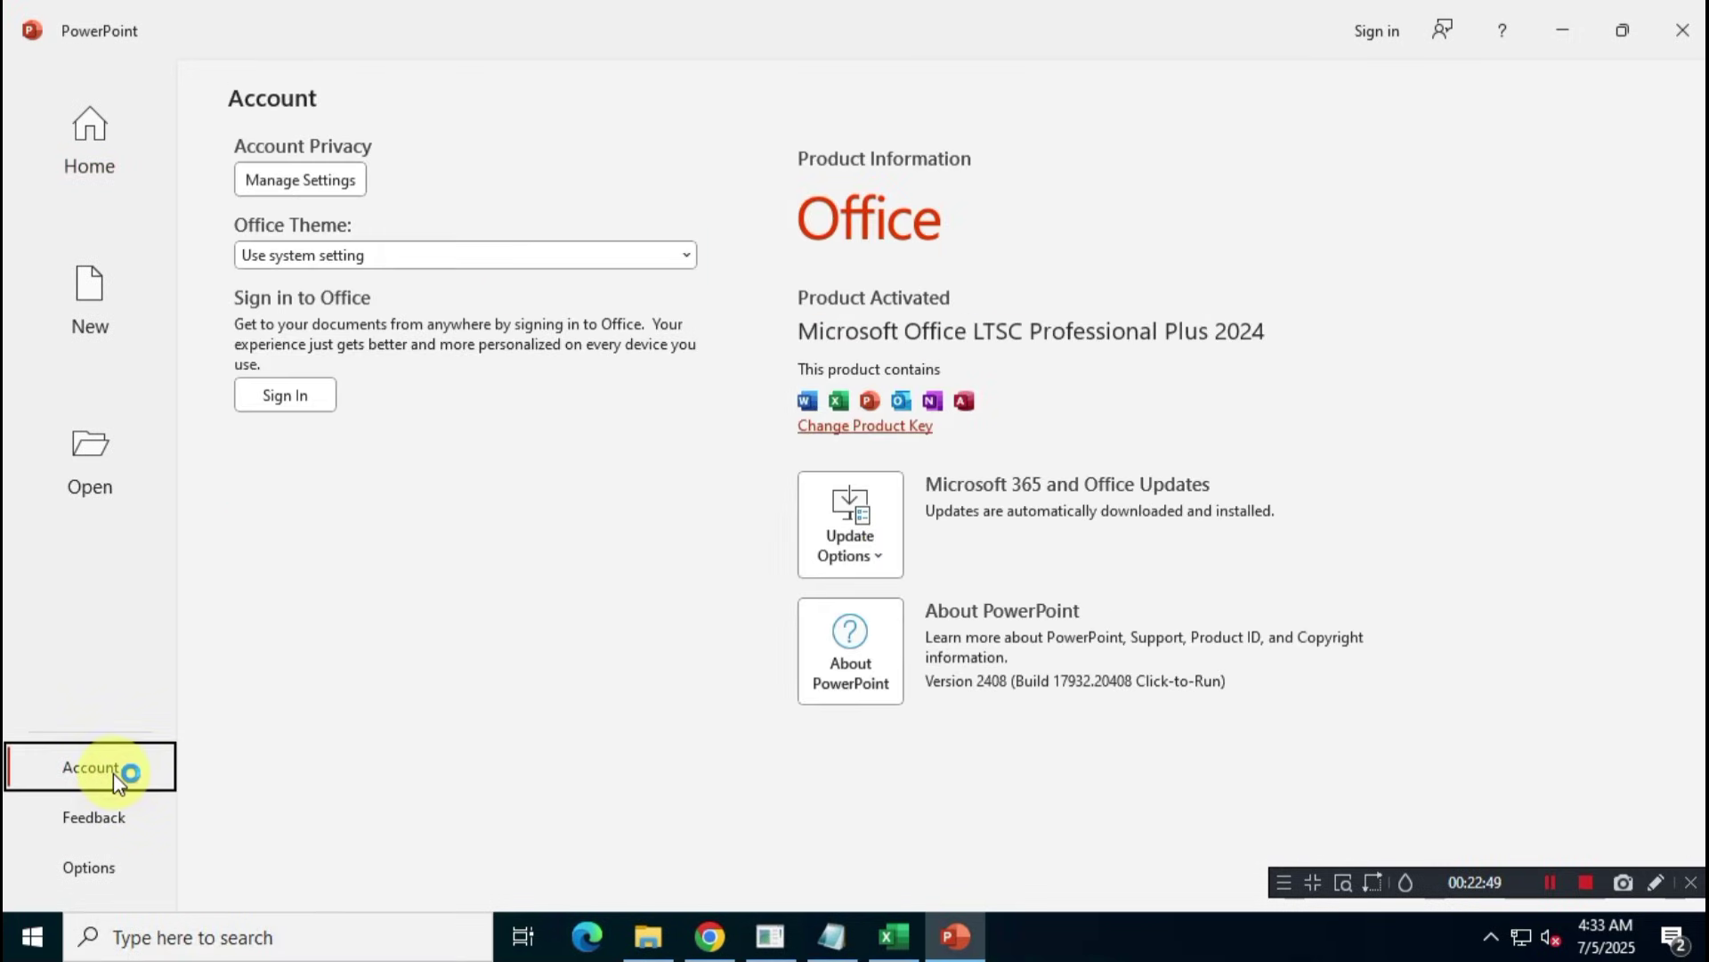
left_click(91, 299)
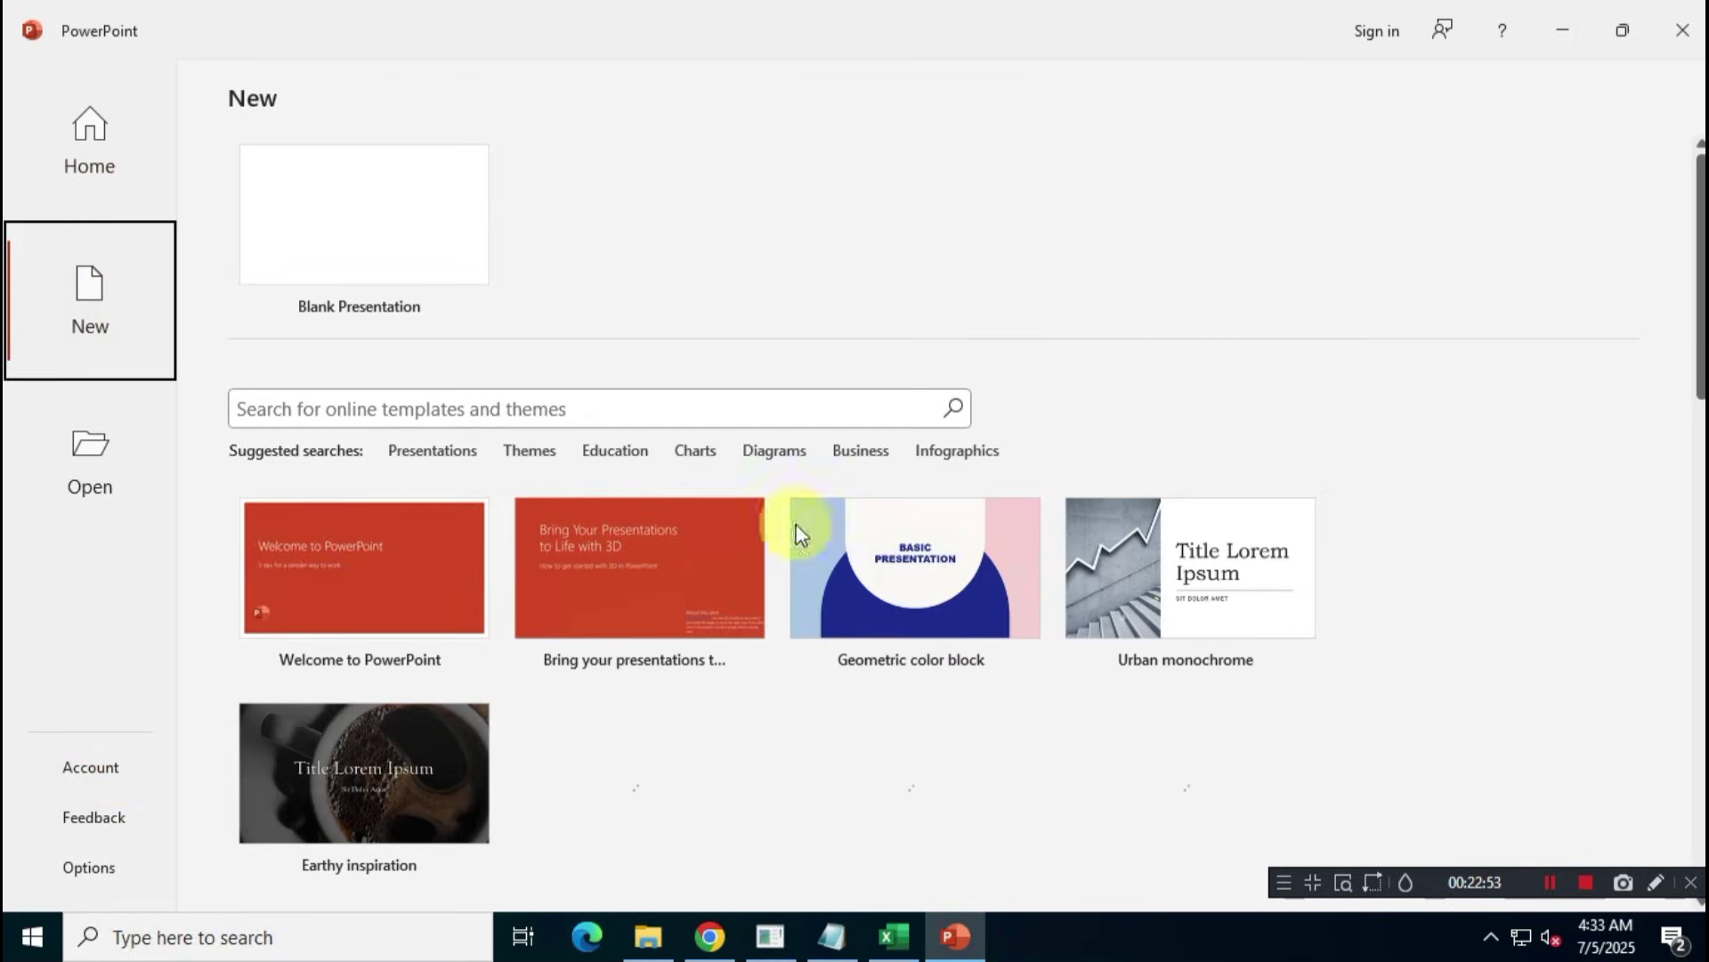
scroll(974, 614, "down", 6)
scroll(974, 614, "up", 5)
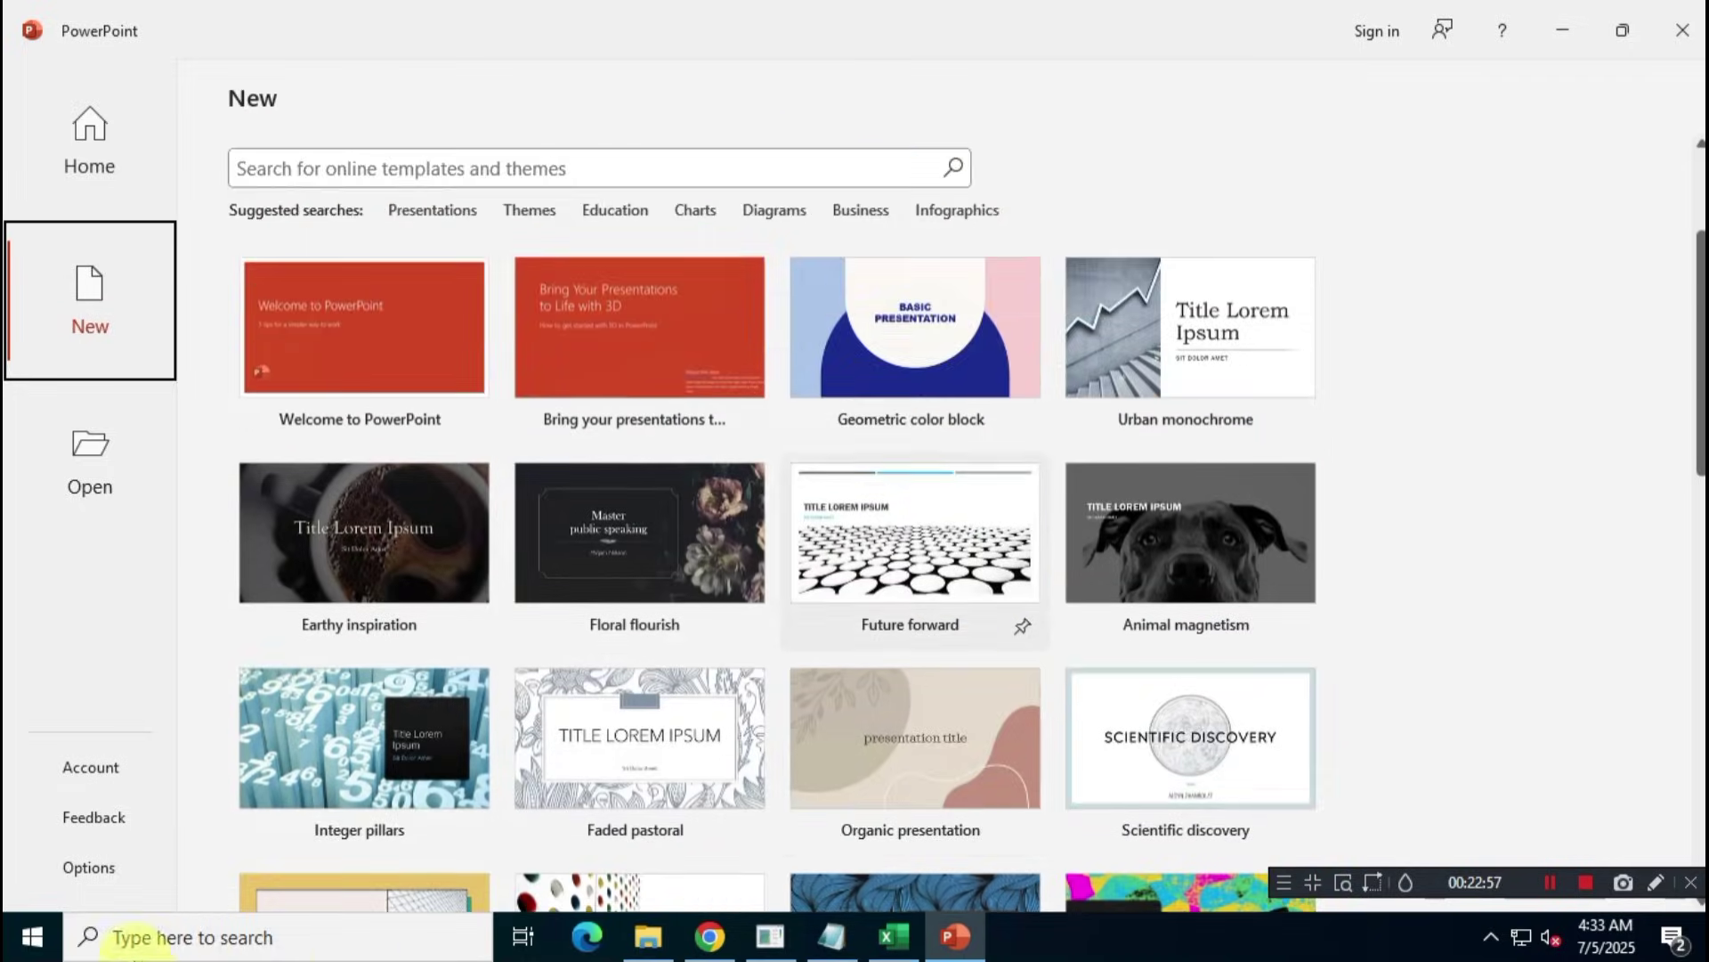
- Launch Word and look over its account information and the new-document templates
left_click(21, 949)
scroll(331, 677, "down", 10)
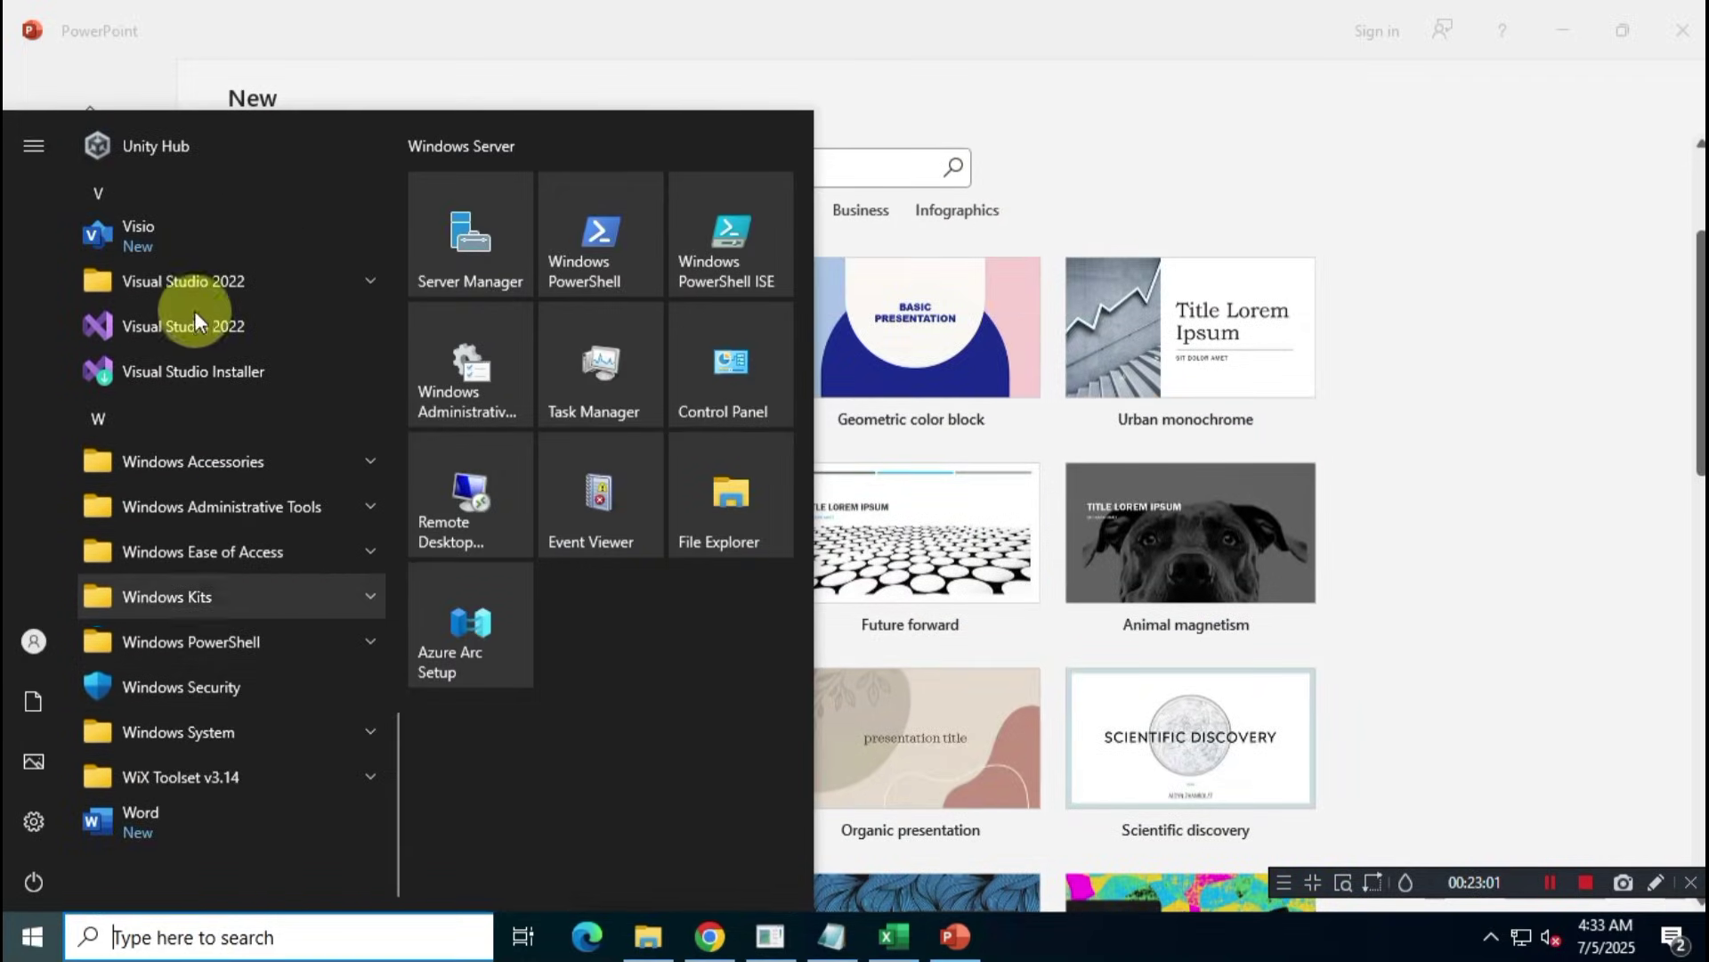
left_click(243, 819)
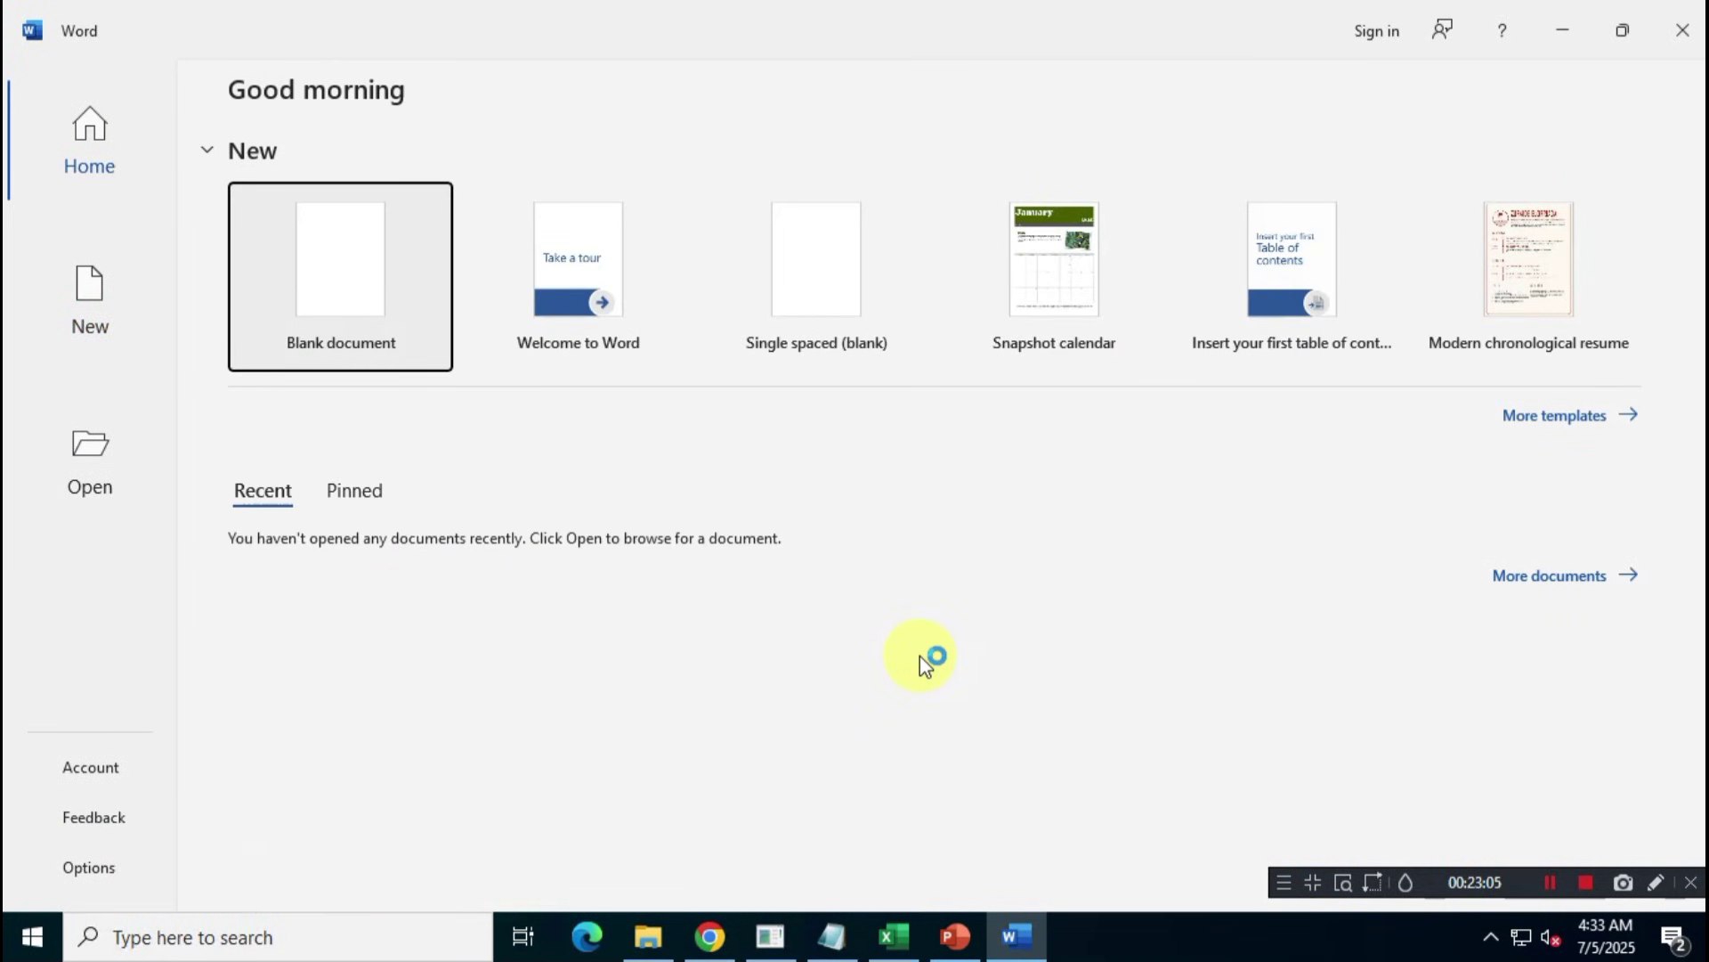
left_click(105, 771)
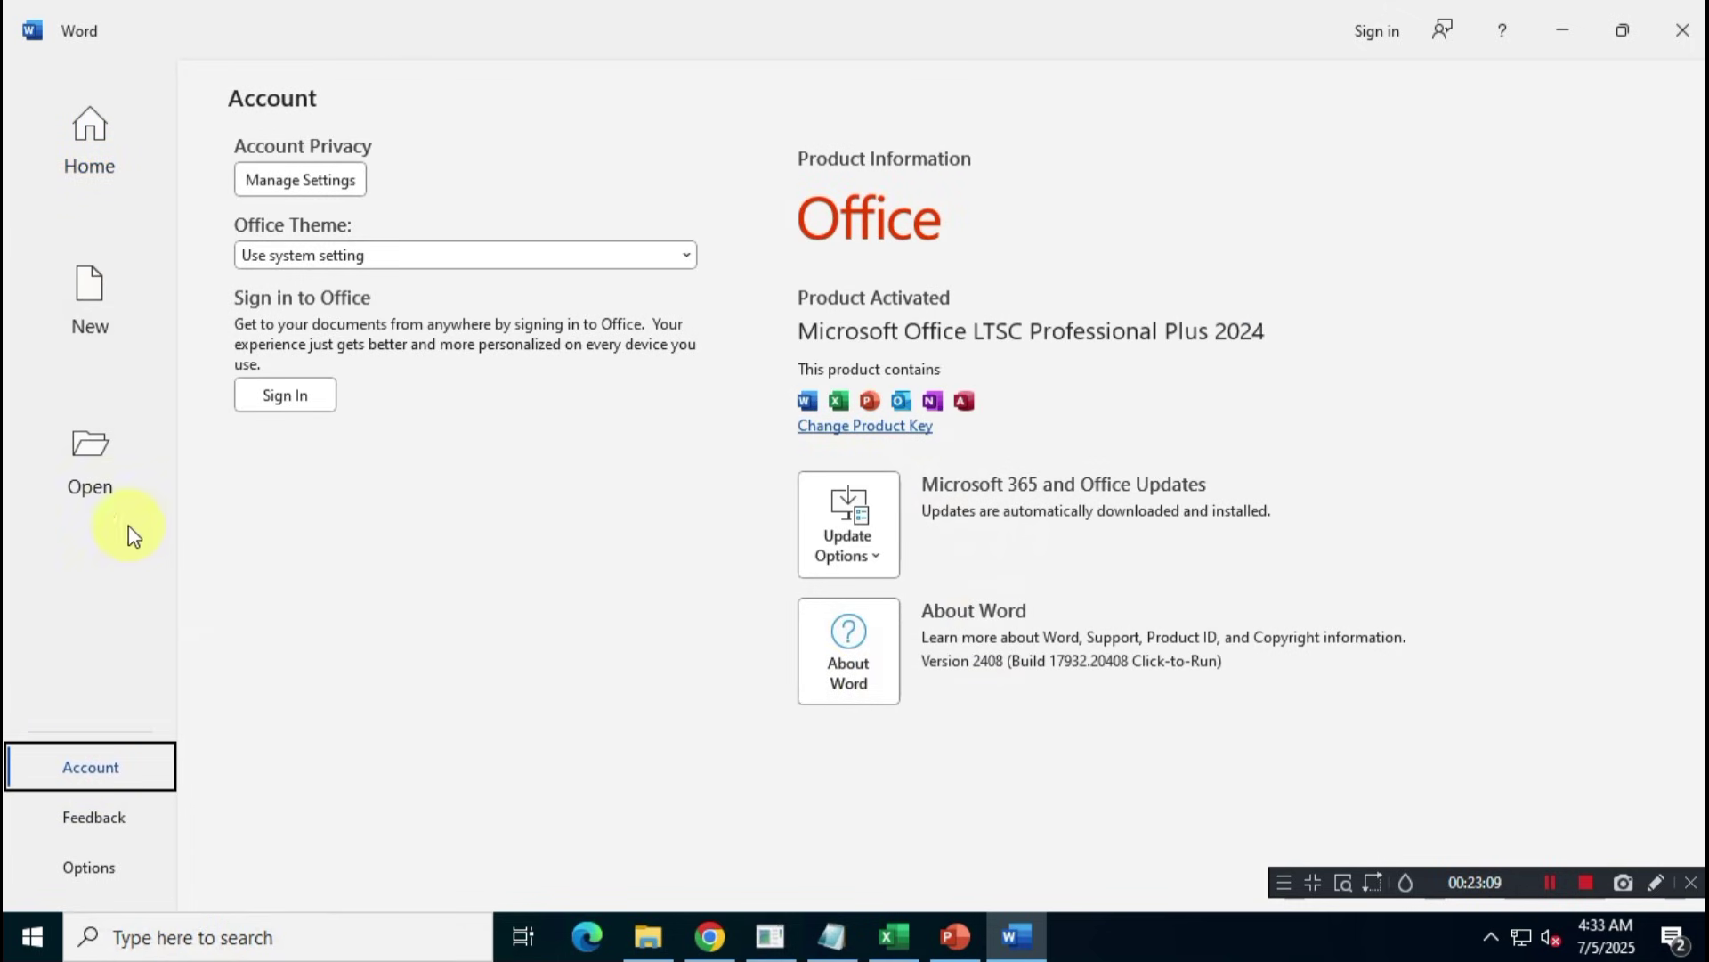
left_click(102, 307)
scroll(980, 694, "down", 5)
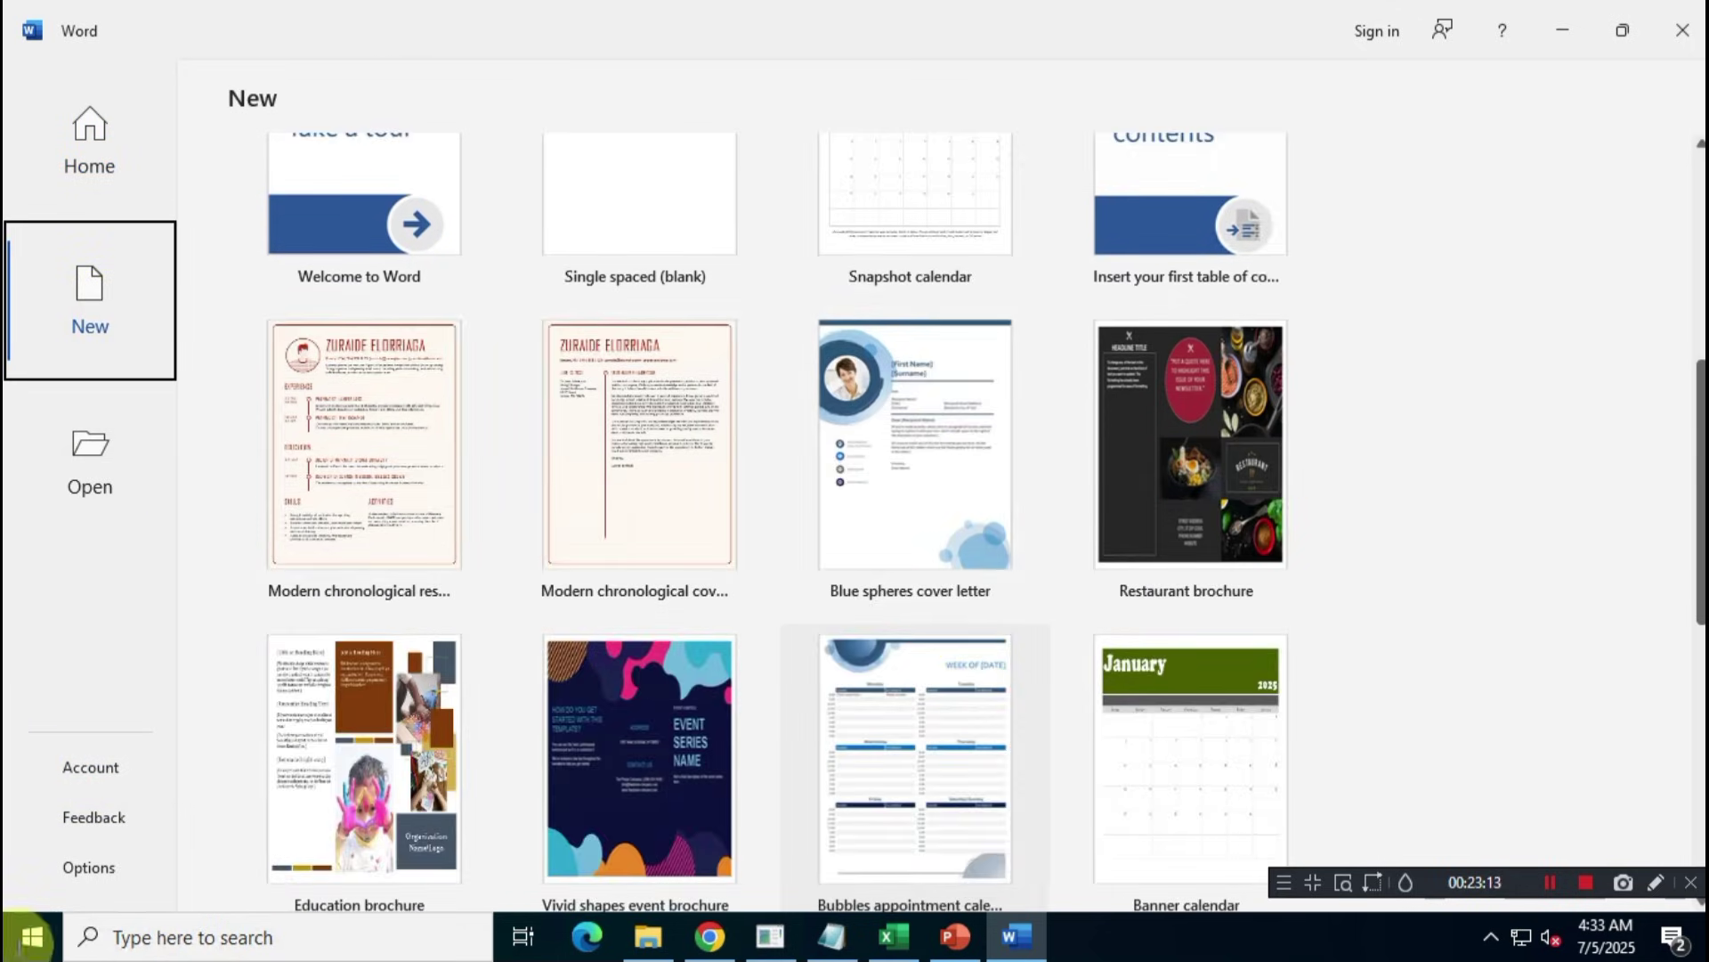
- Launch Project and look over its account information and the new-project templates
left_click(26, 933)
scroll(237, 686, "down", 10)
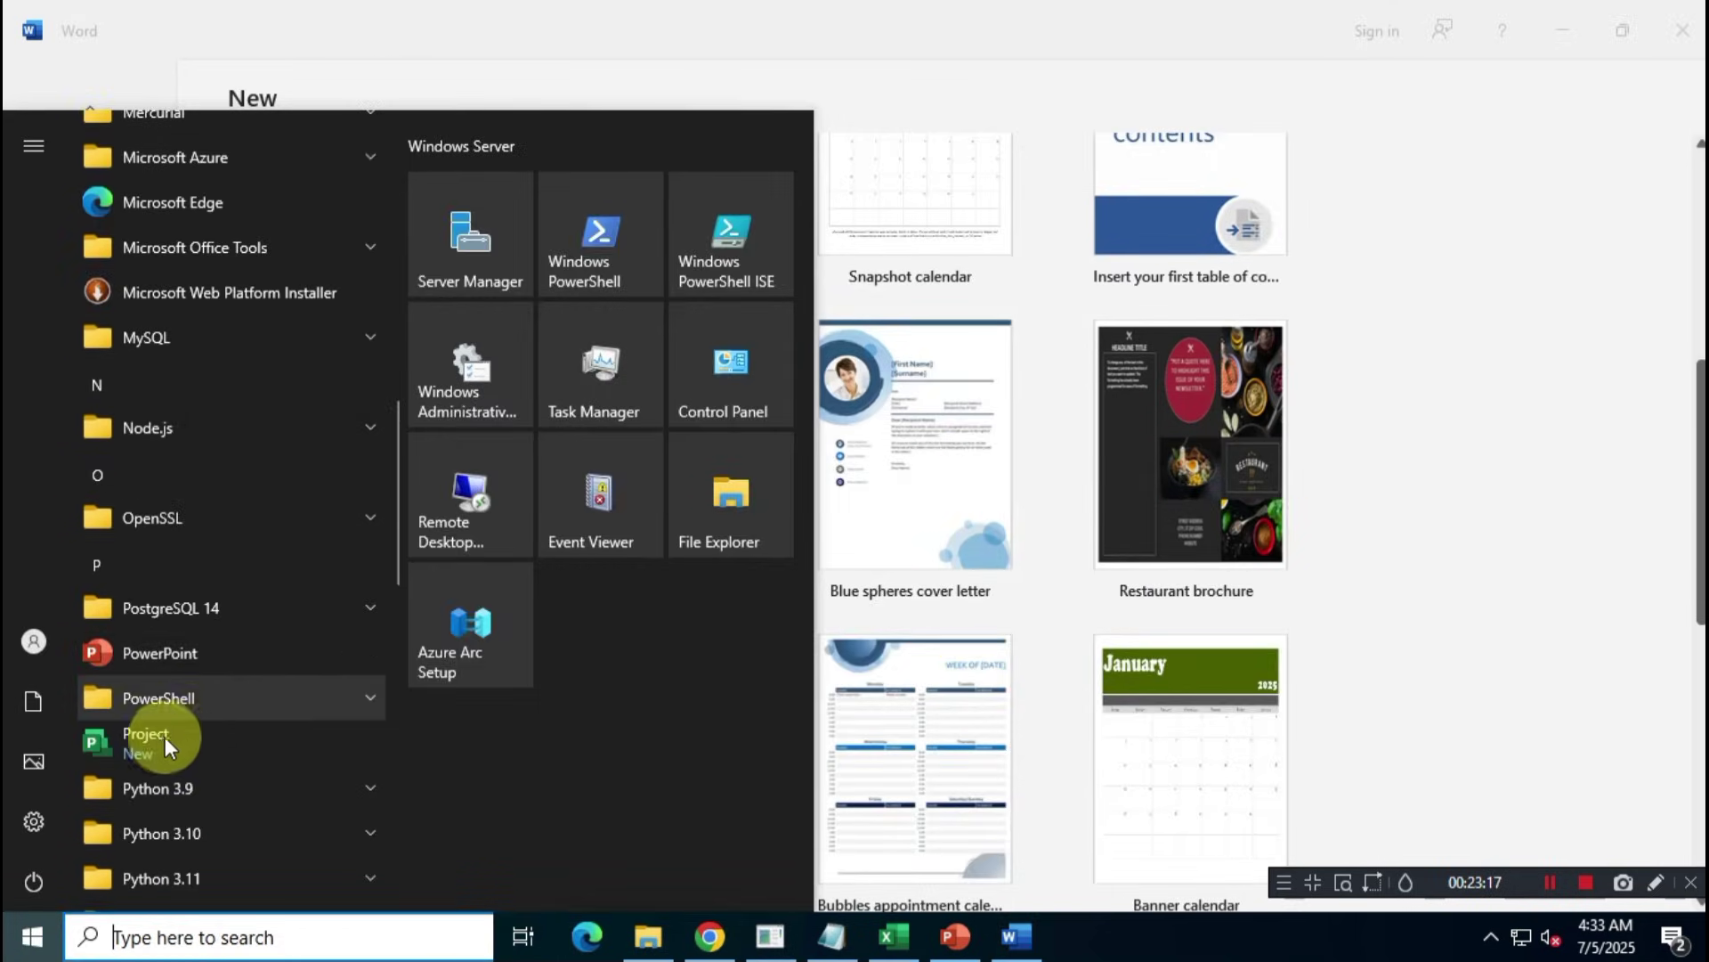
left_click(225, 749)
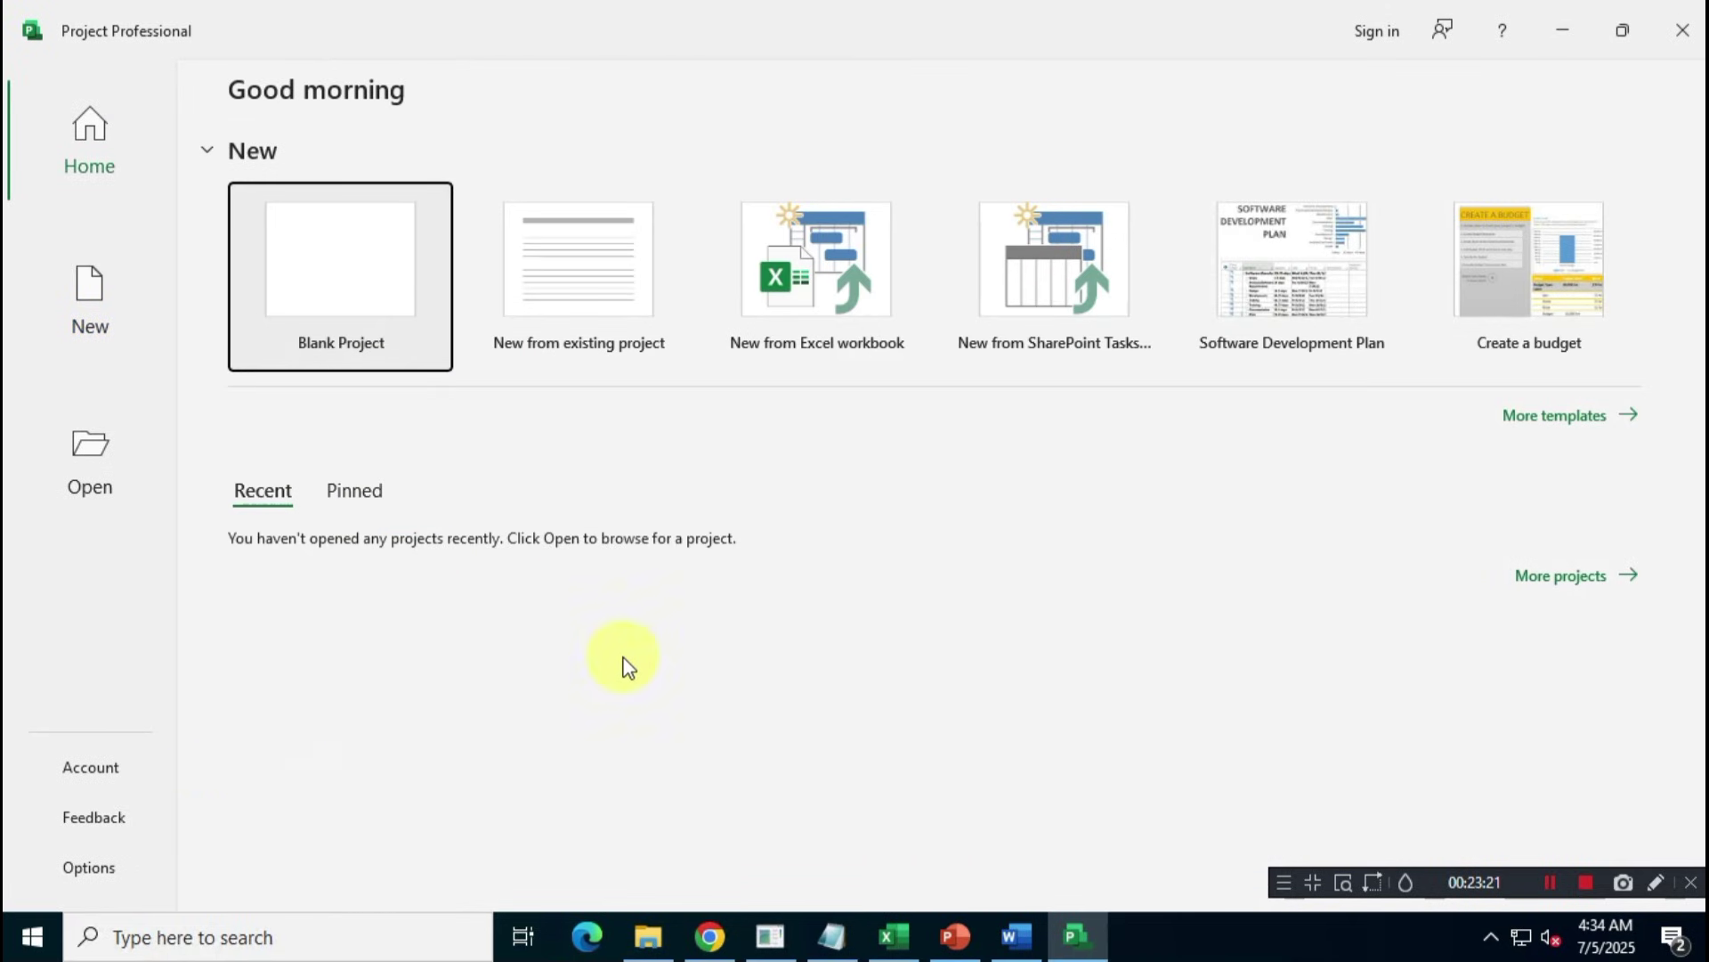
left_click(101, 752)
left_click(95, 321)
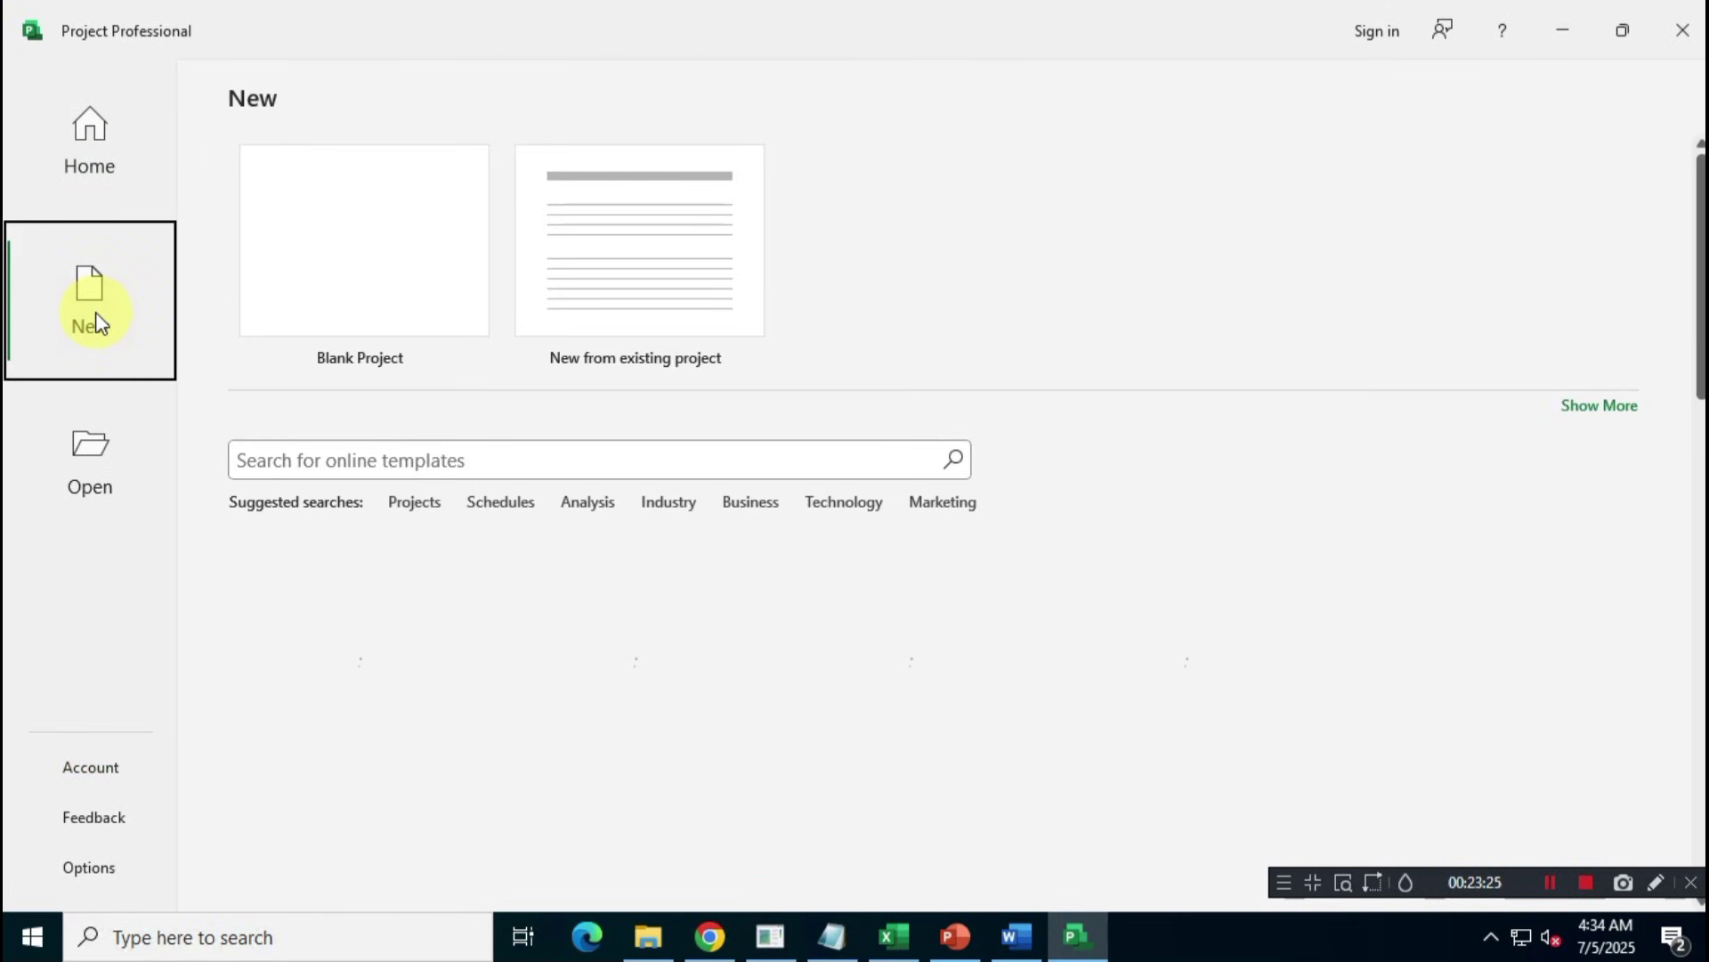
scroll(1072, 679, "down", 5)
- Launch Visio and look over its account information and the new-diagram templates
left_click(31, 945)
scroll(201, 708, "down", 10)
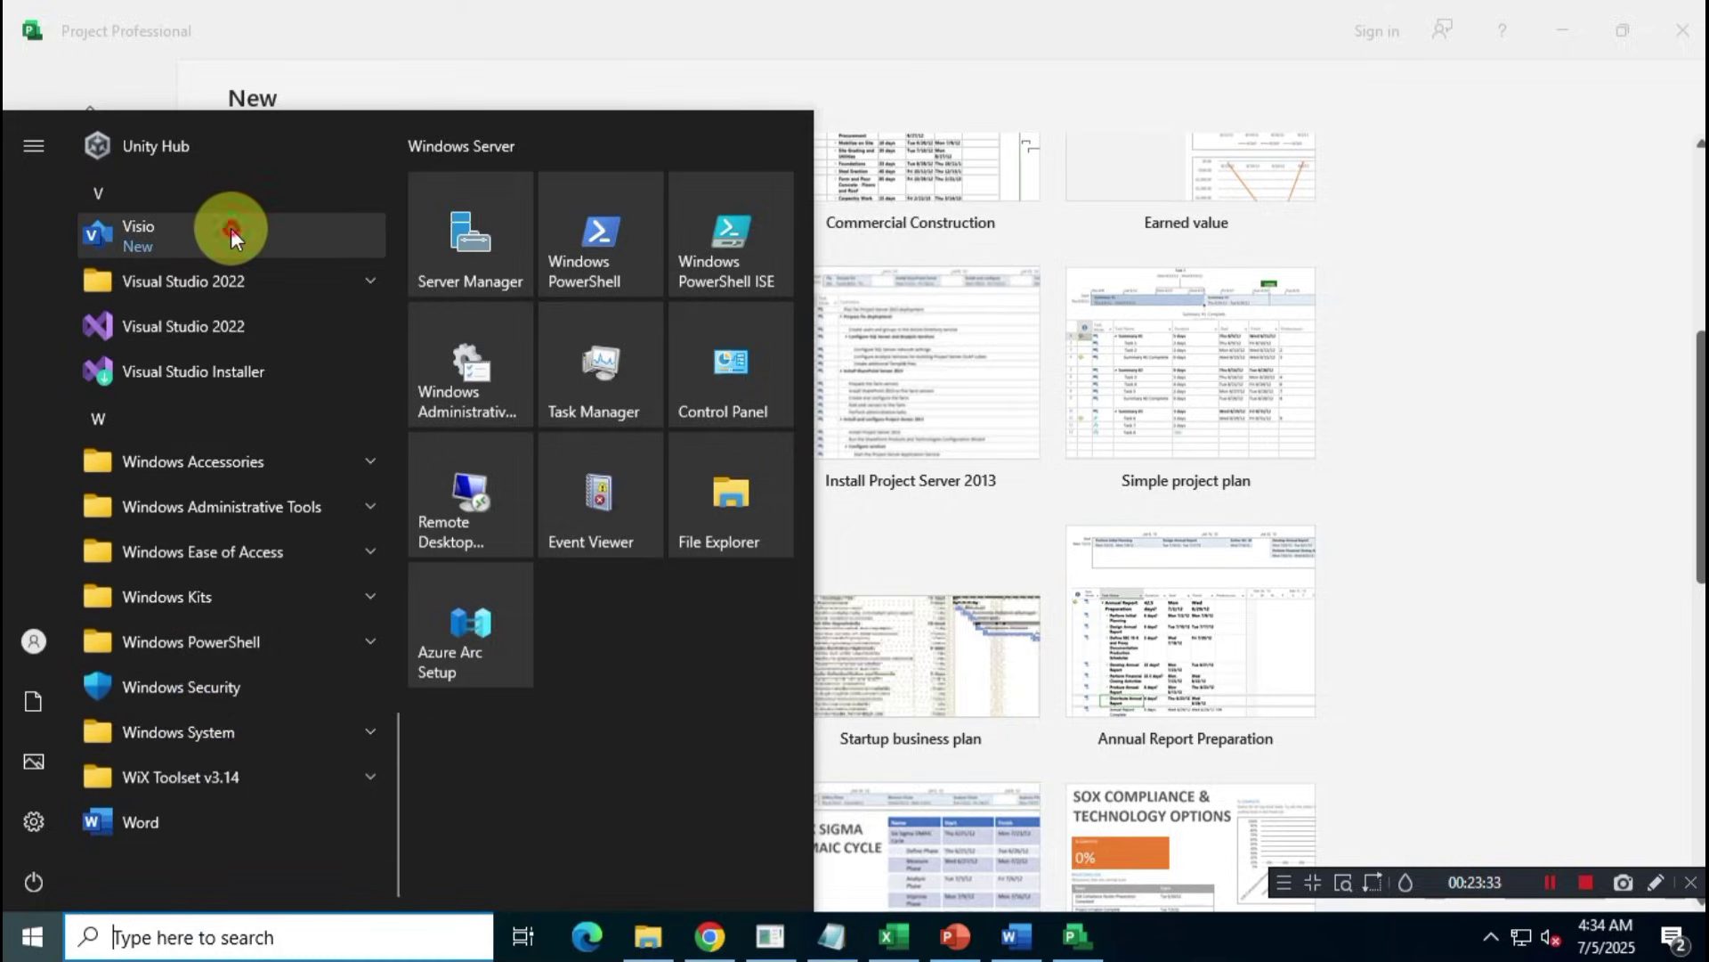
left_click(230, 228)
left_click(125, 770)
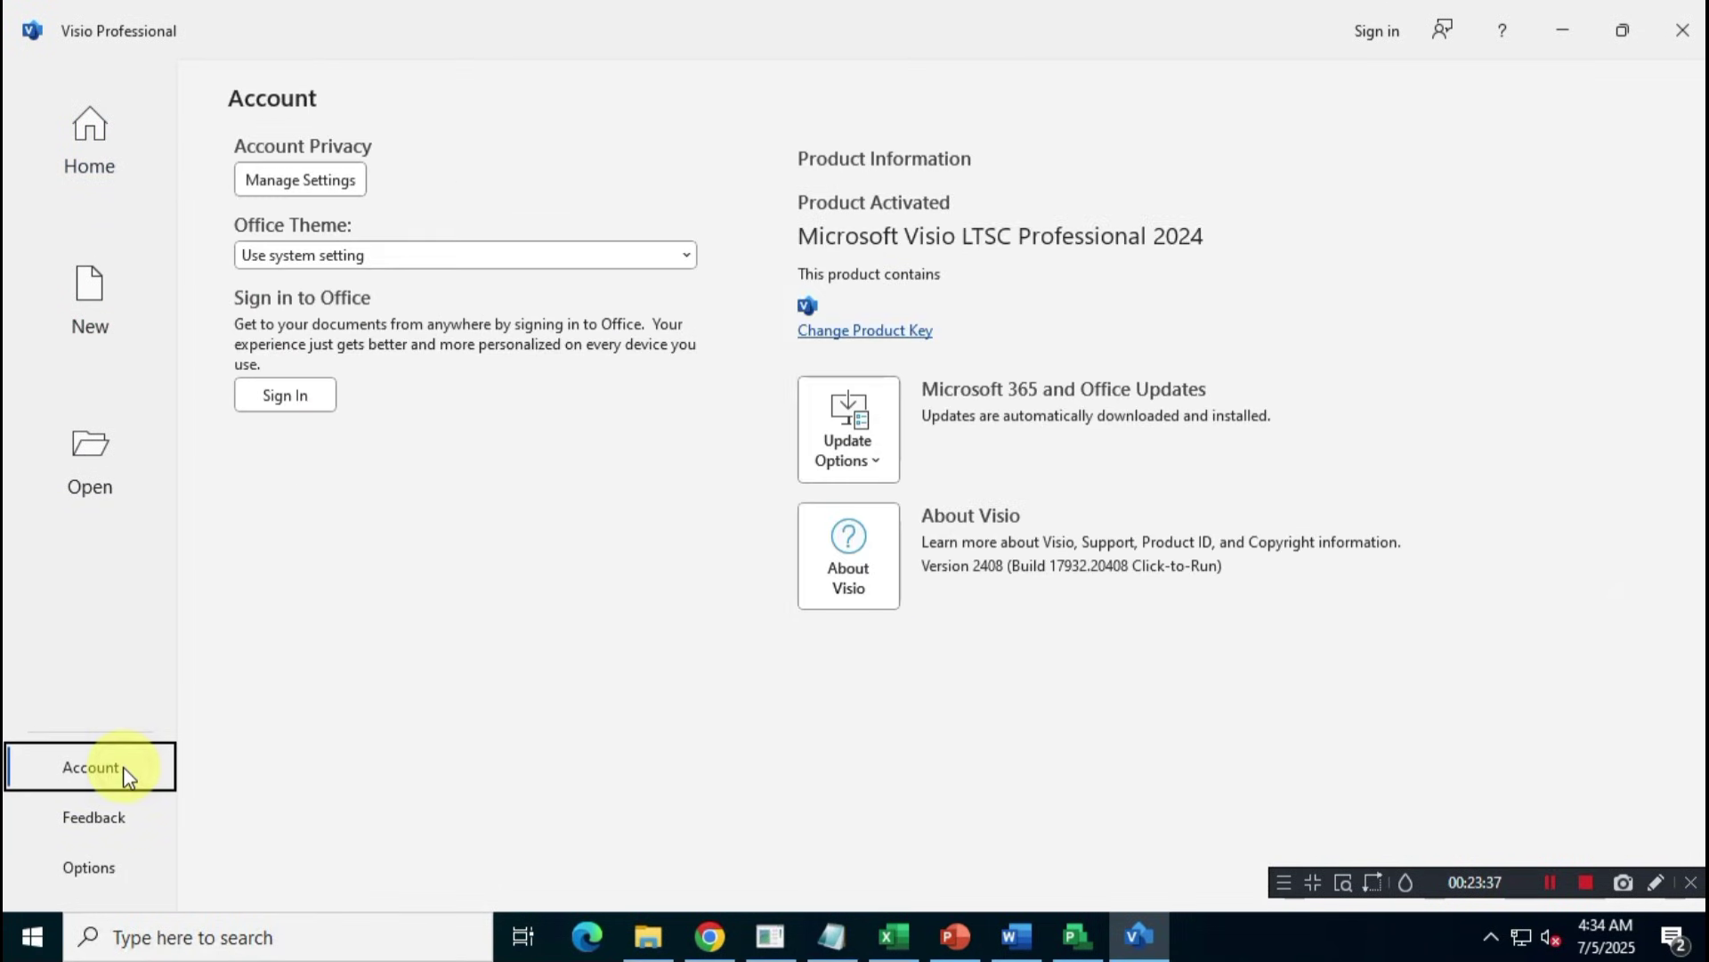
left_click(85, 336)
scroll(1049, 700, "down", 5)
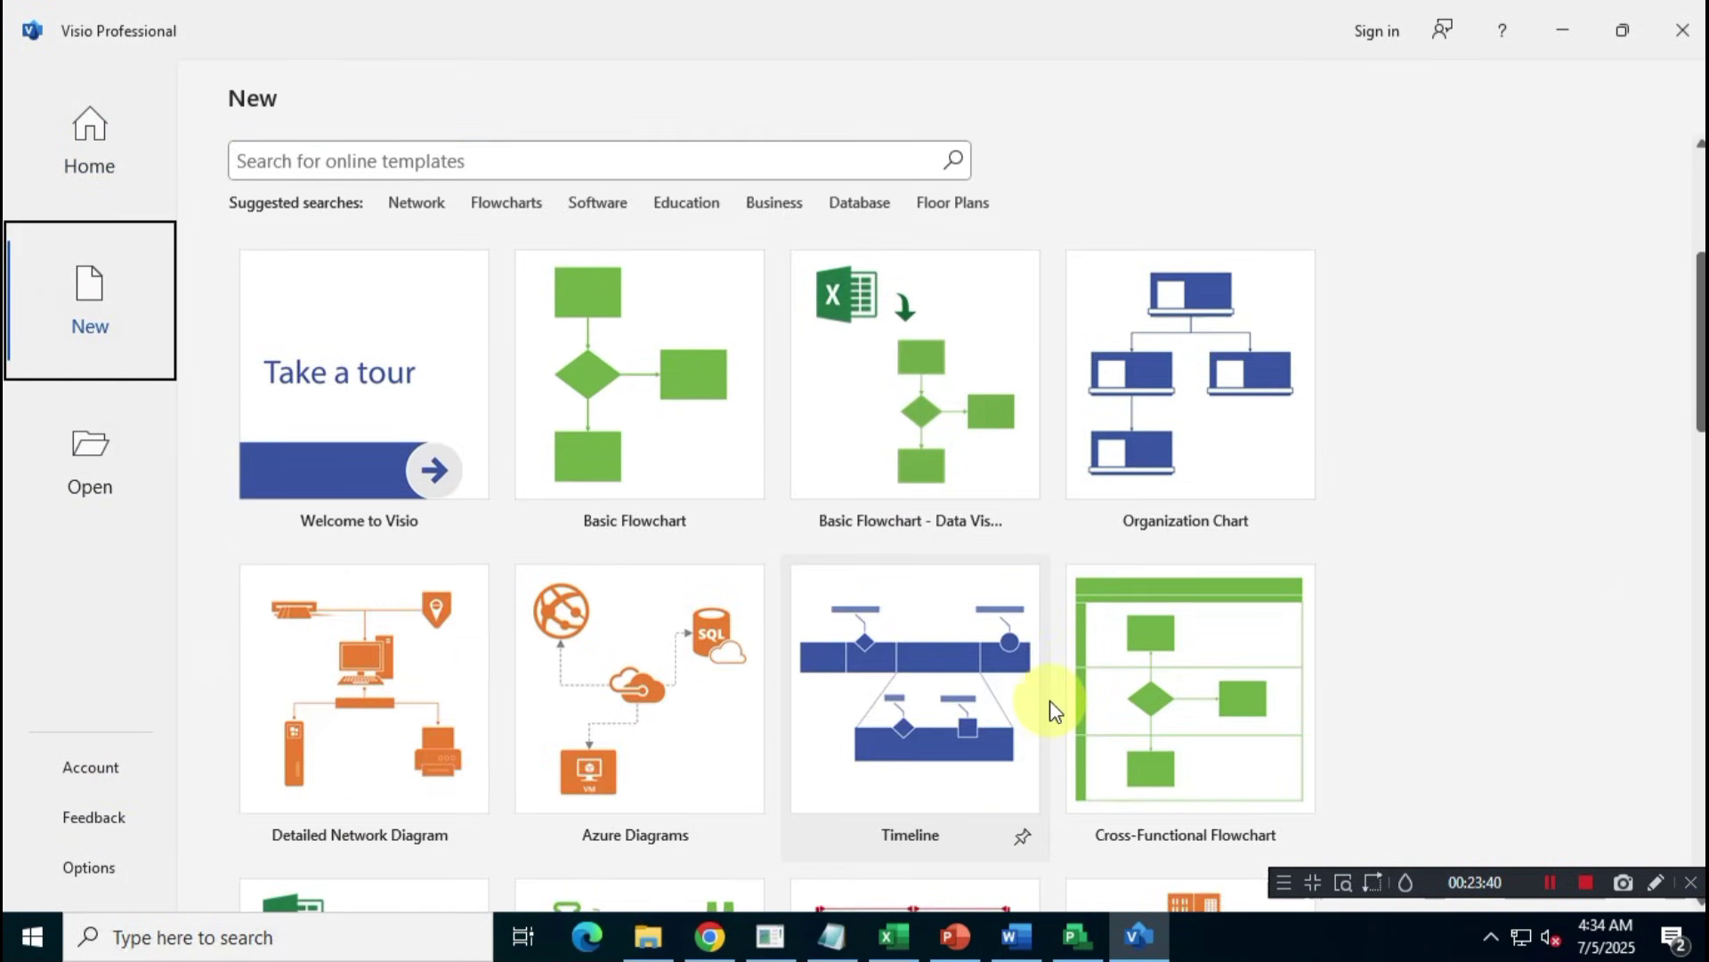
- Switch back to Word and create a blank document
left_click(1016, 936)
scroll(675, 600, "up", 5)
scroll(638, 561, "up", 3)
left_click(385, 321)
left_click(1315, 768)
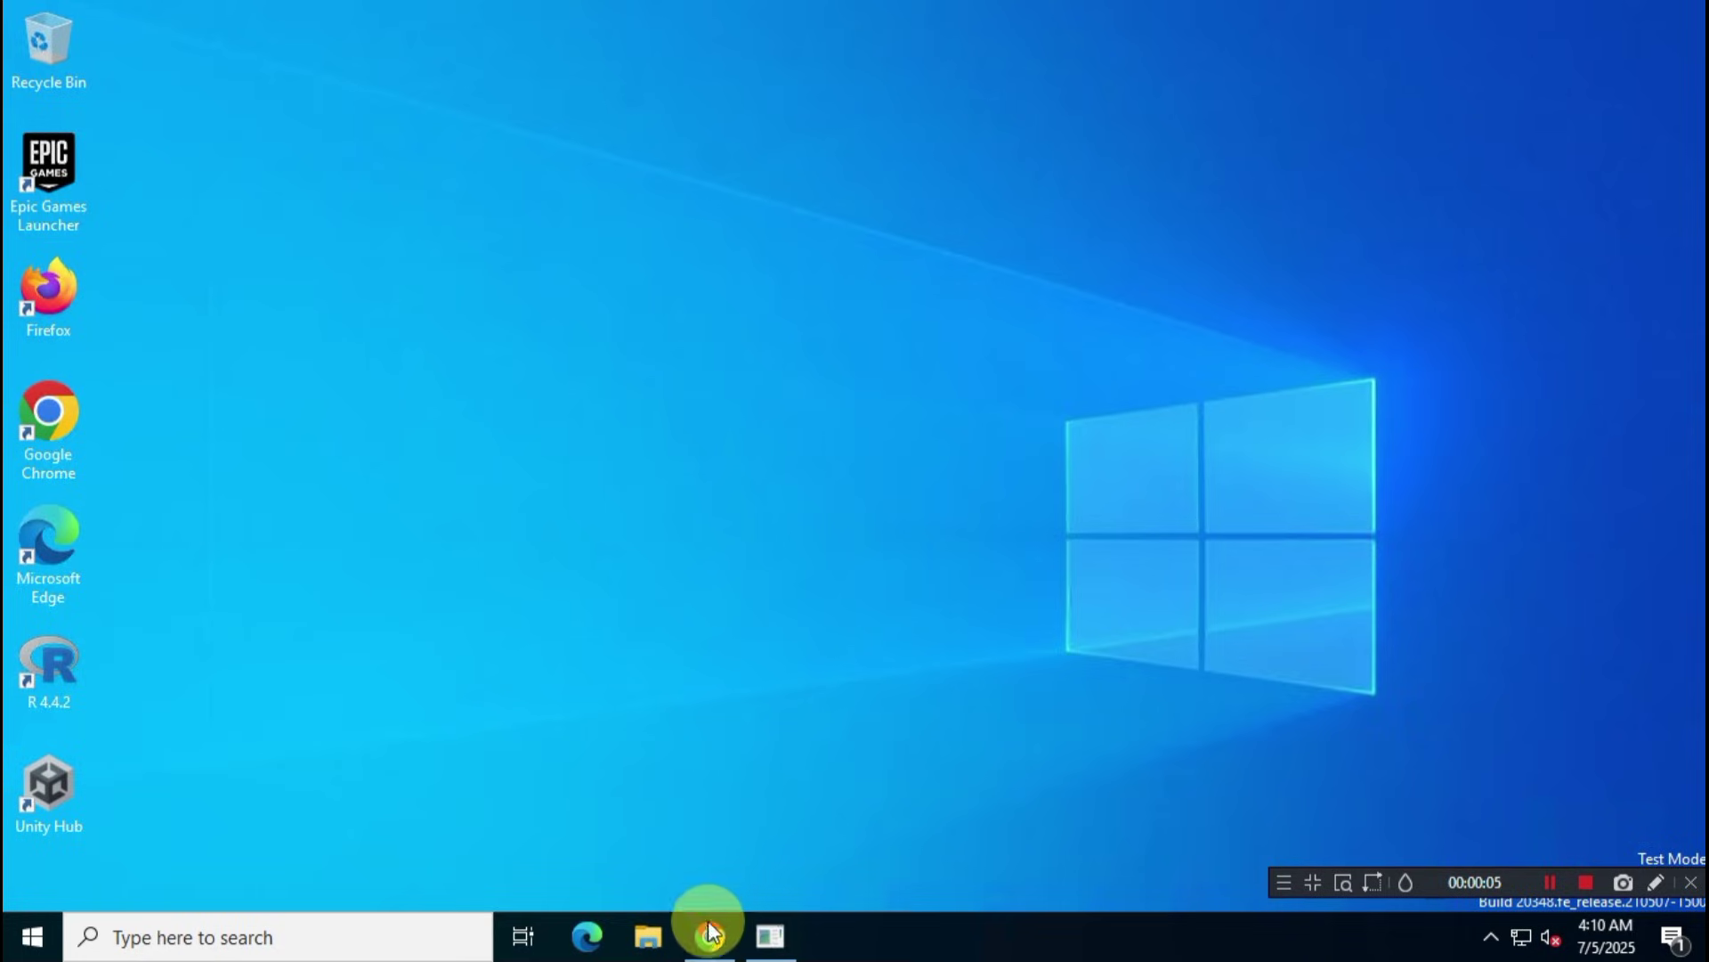
- Search Google for "office config" in Chrome and open the Microsoft 365 Apps admin center site
left_click(710, 935)
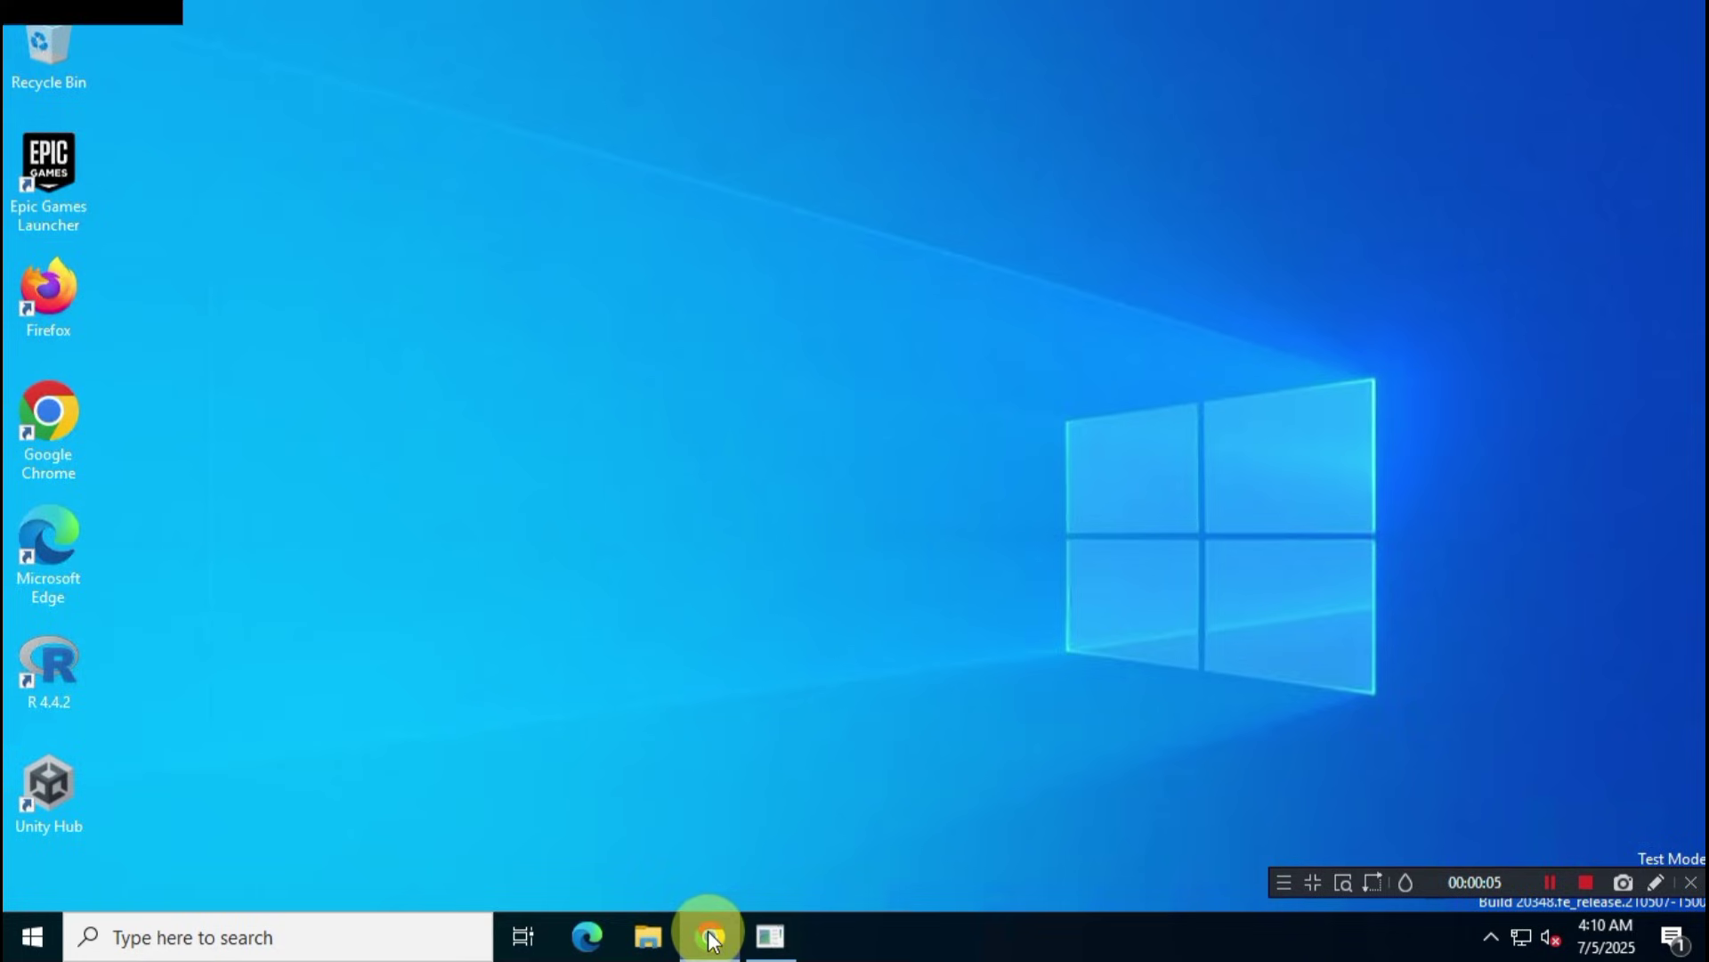
left_click(638, 466)
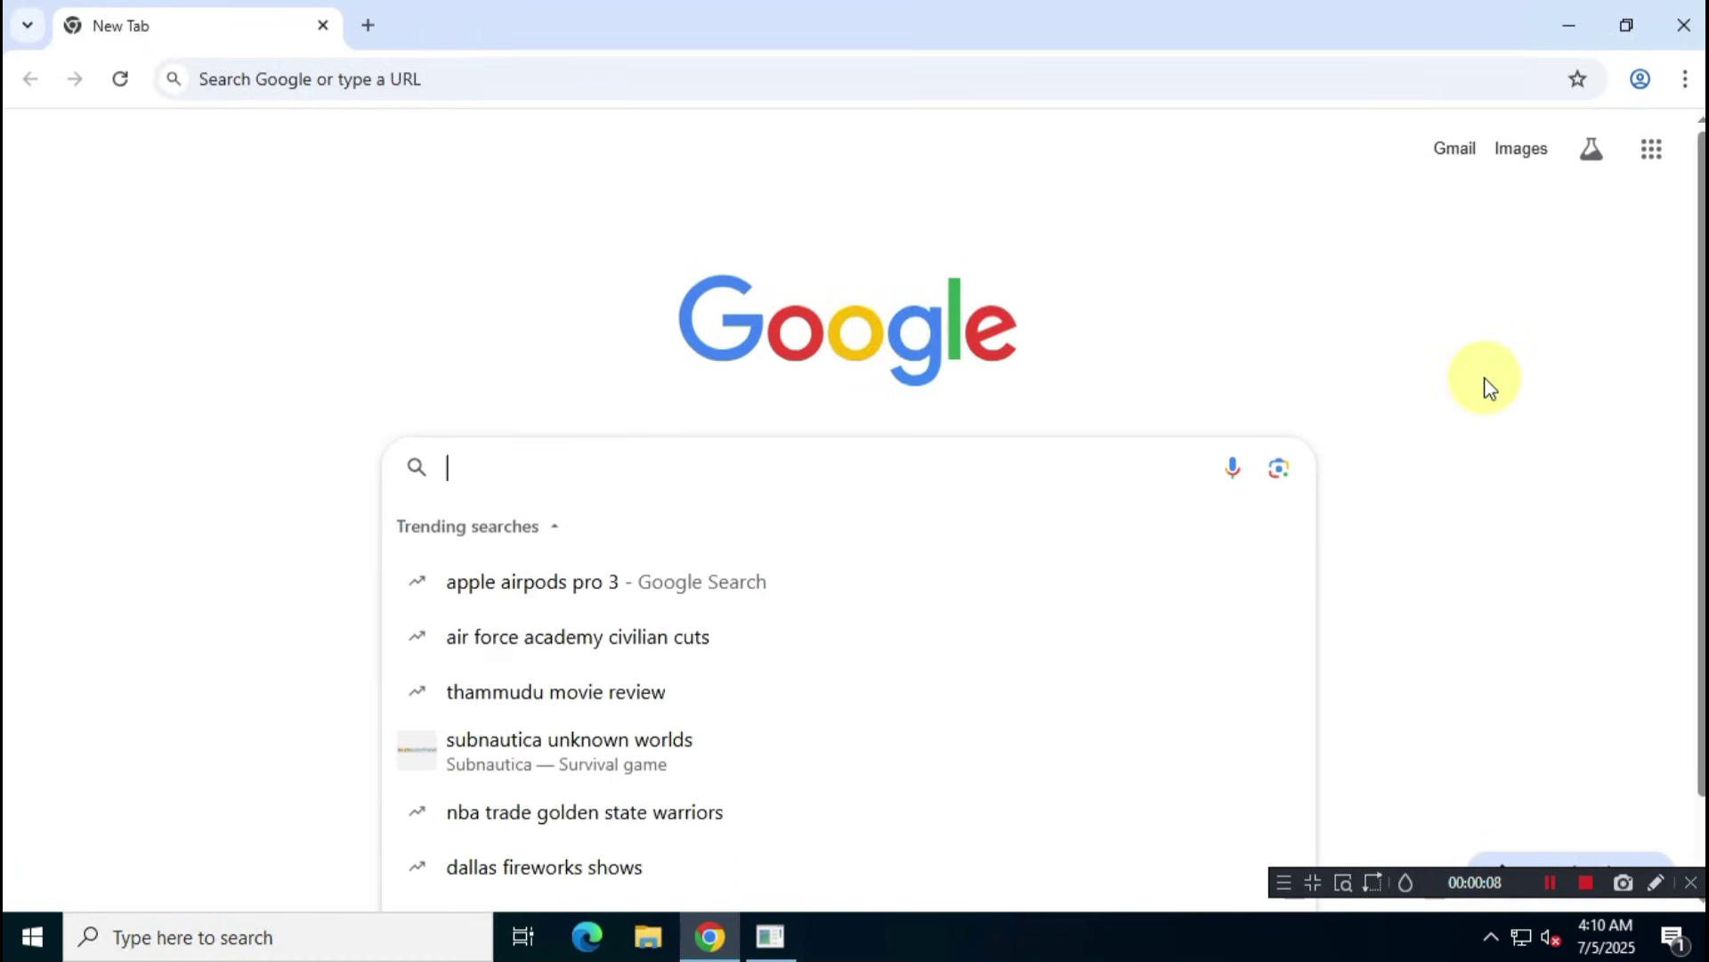
type("office config")
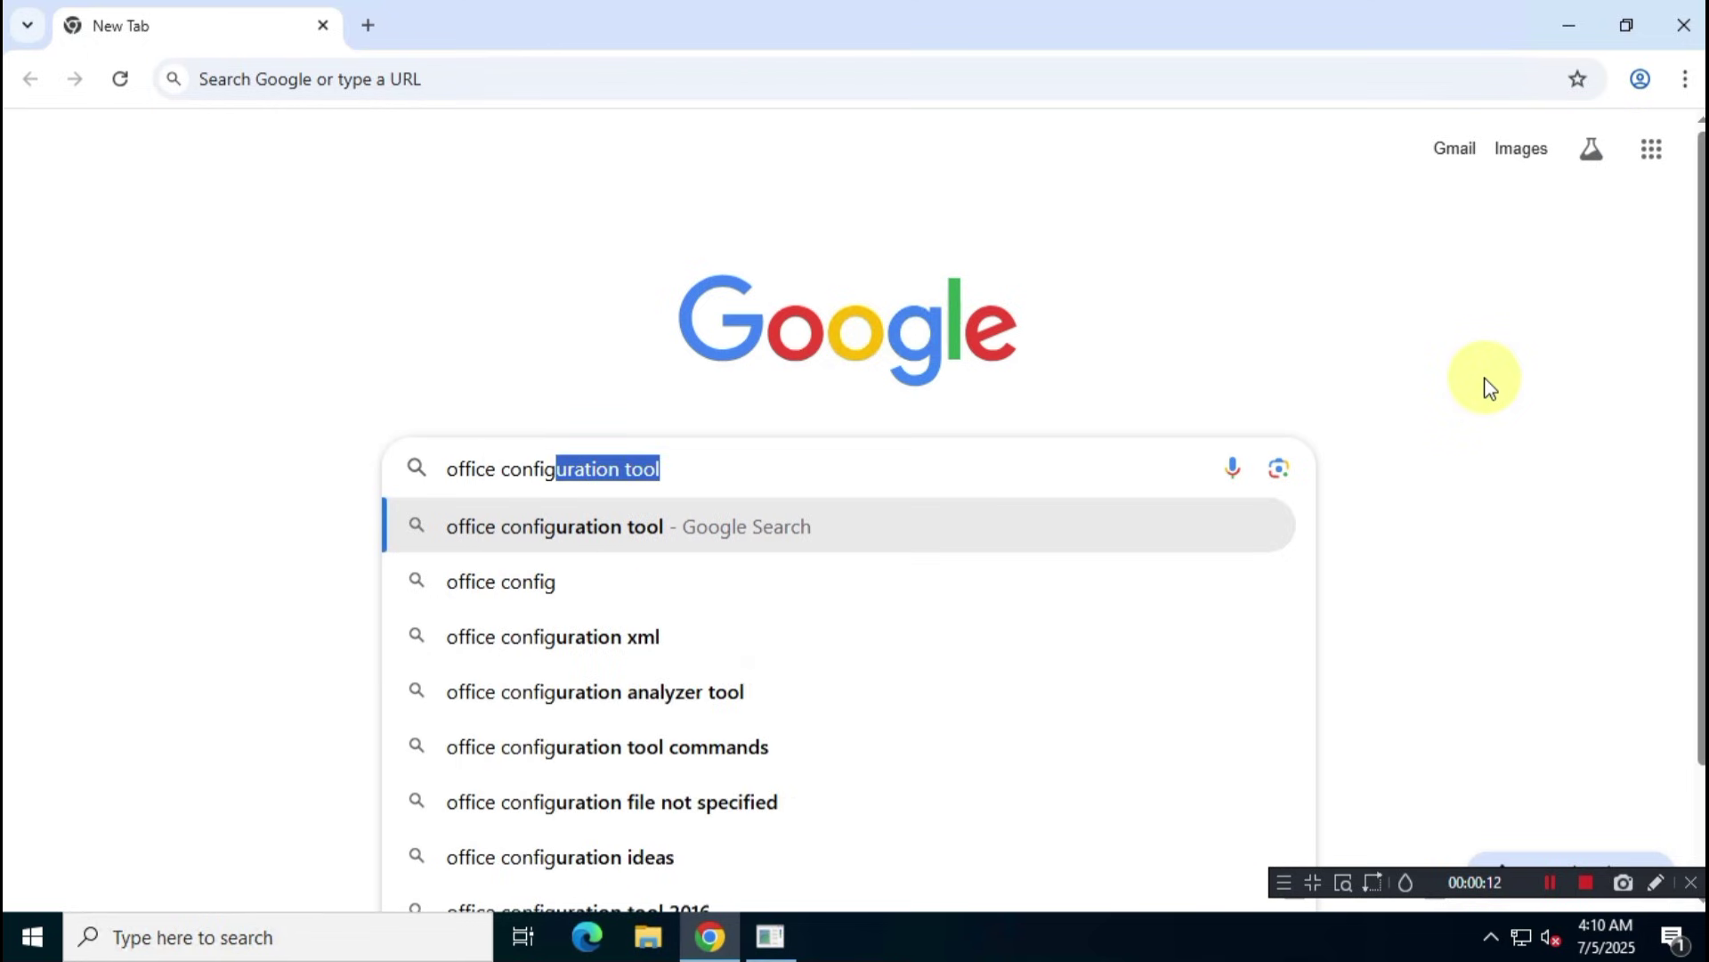
key("BackSpace")
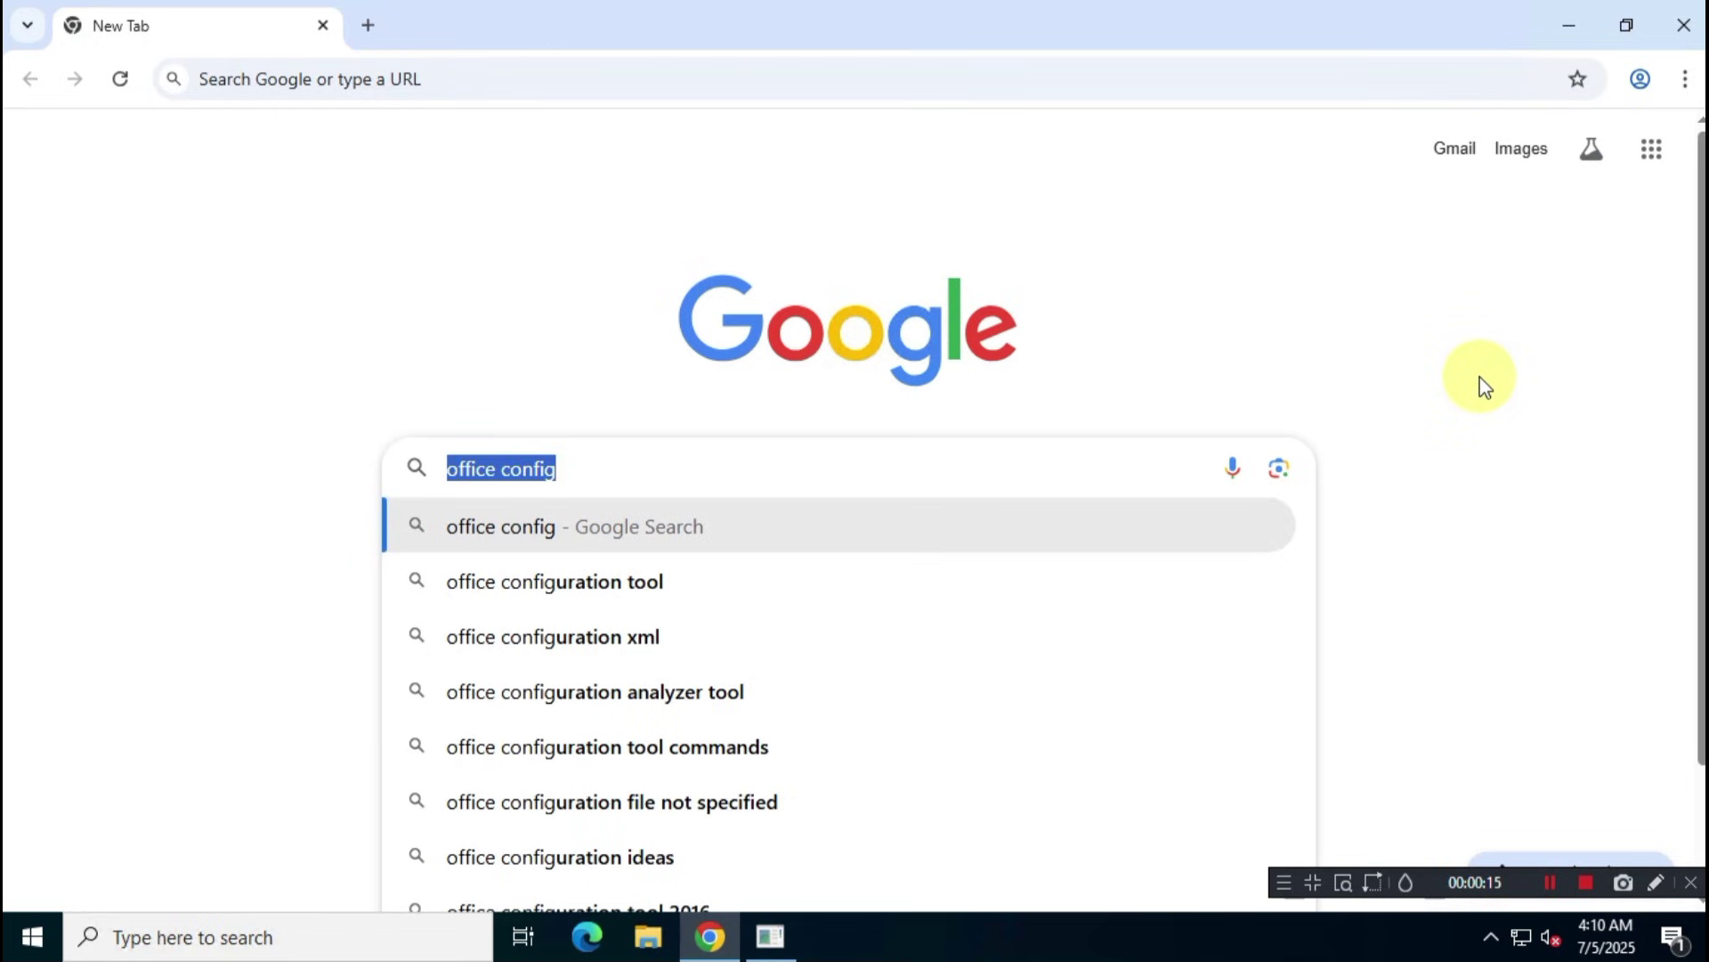
key("Return")
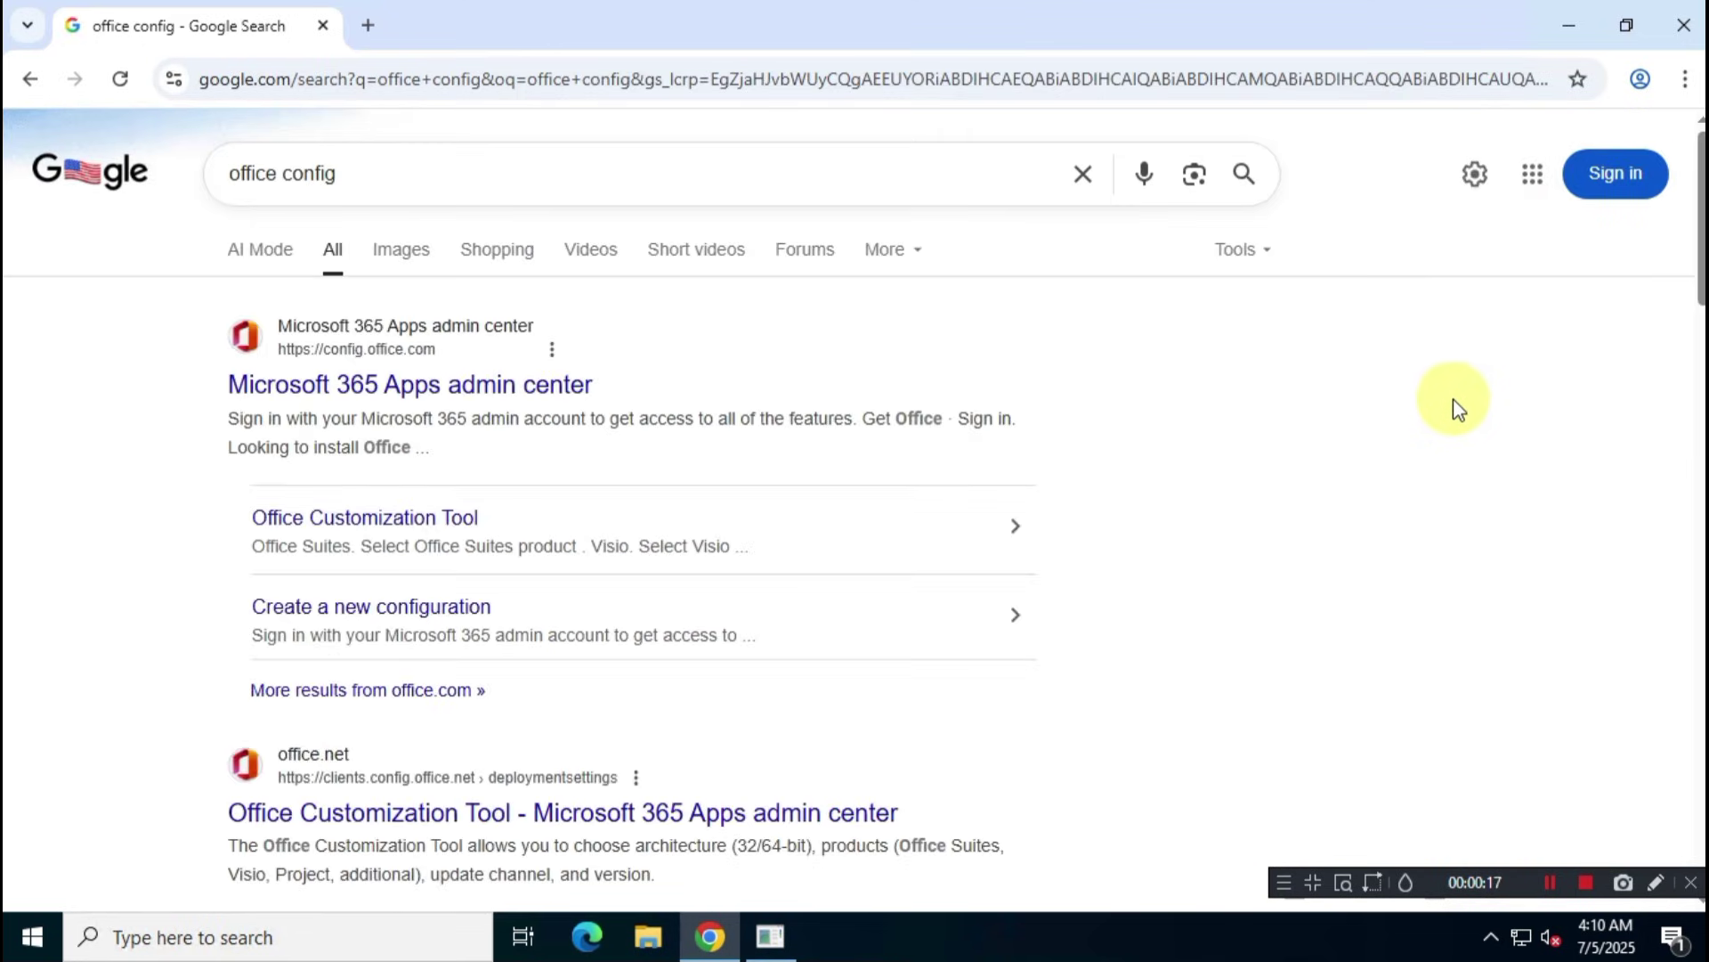
left_click(533, 392)
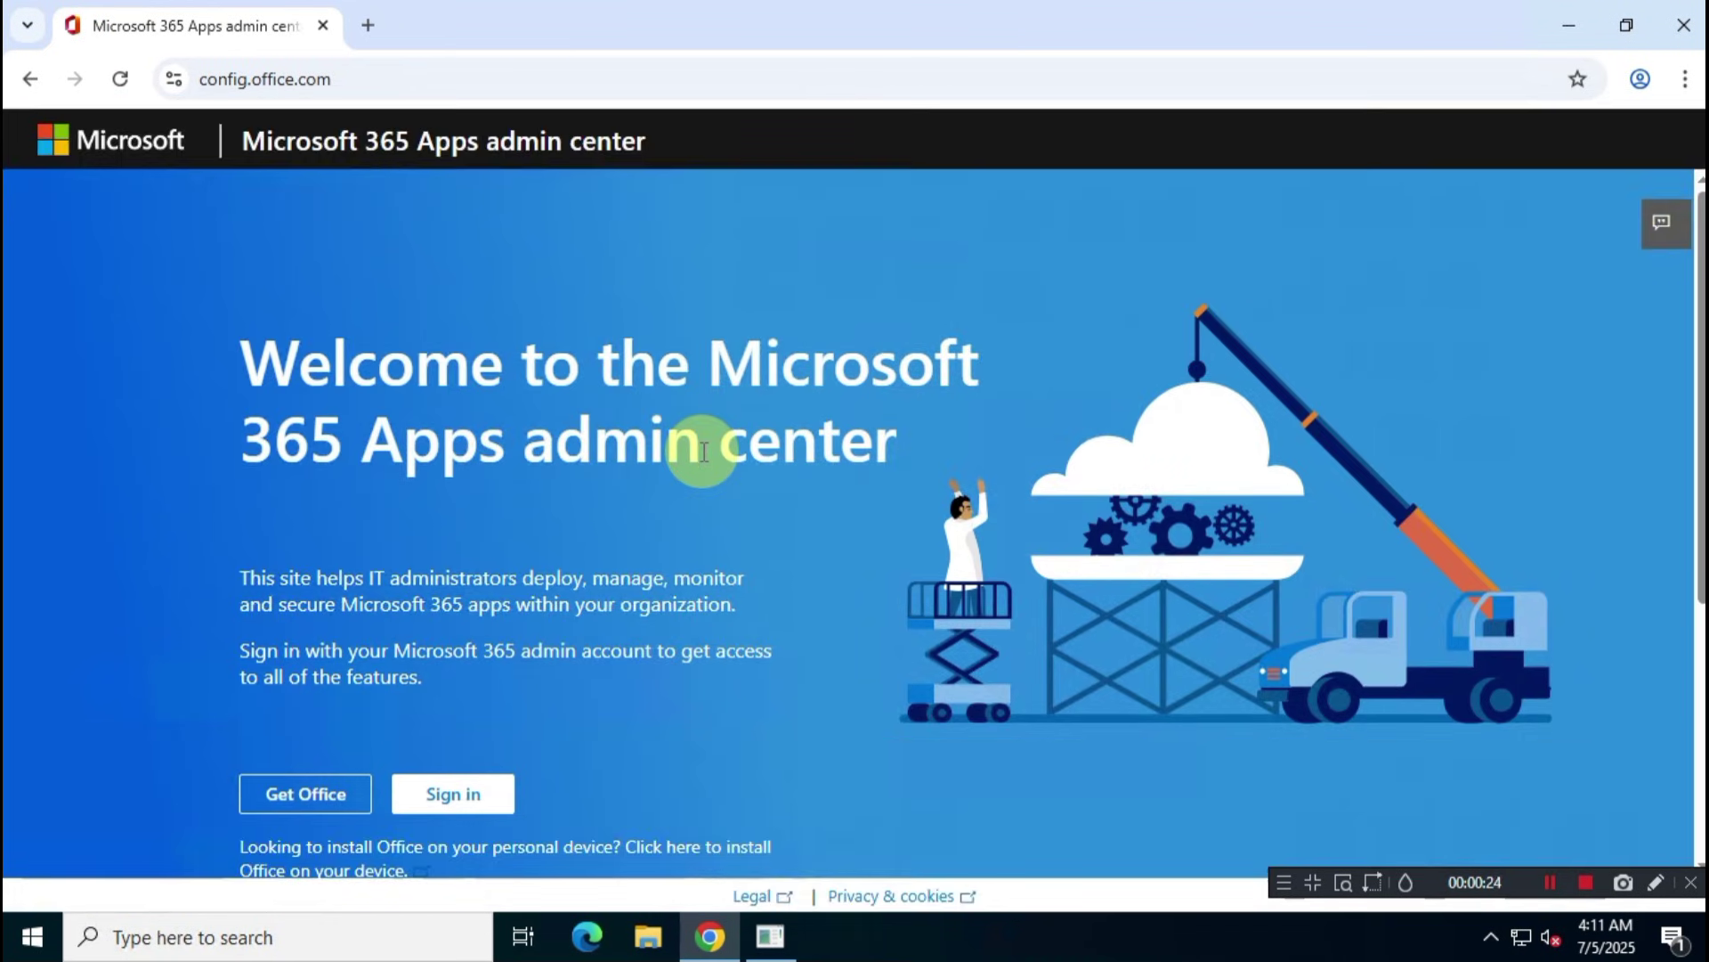
- Start creating a new Office deployment configuration on config.office.com without signing in
left_click(355, 78)
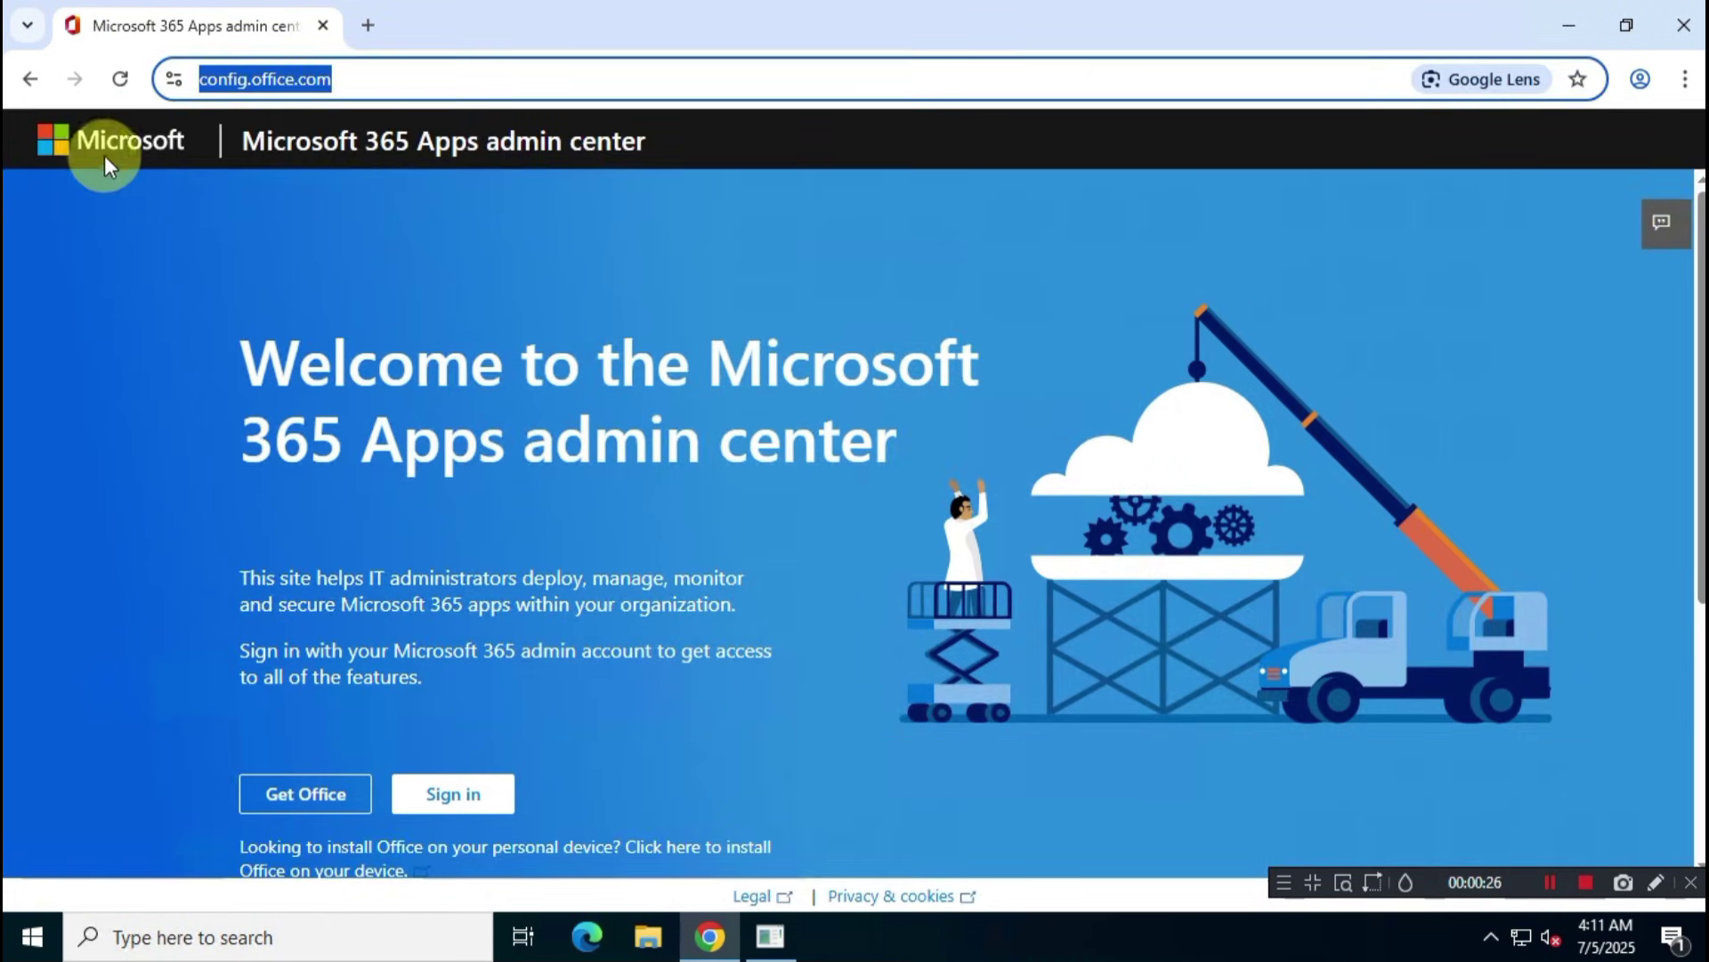
left_click_drag(249, 356, 900, 454)
scroll(687, 515, "down", 5)
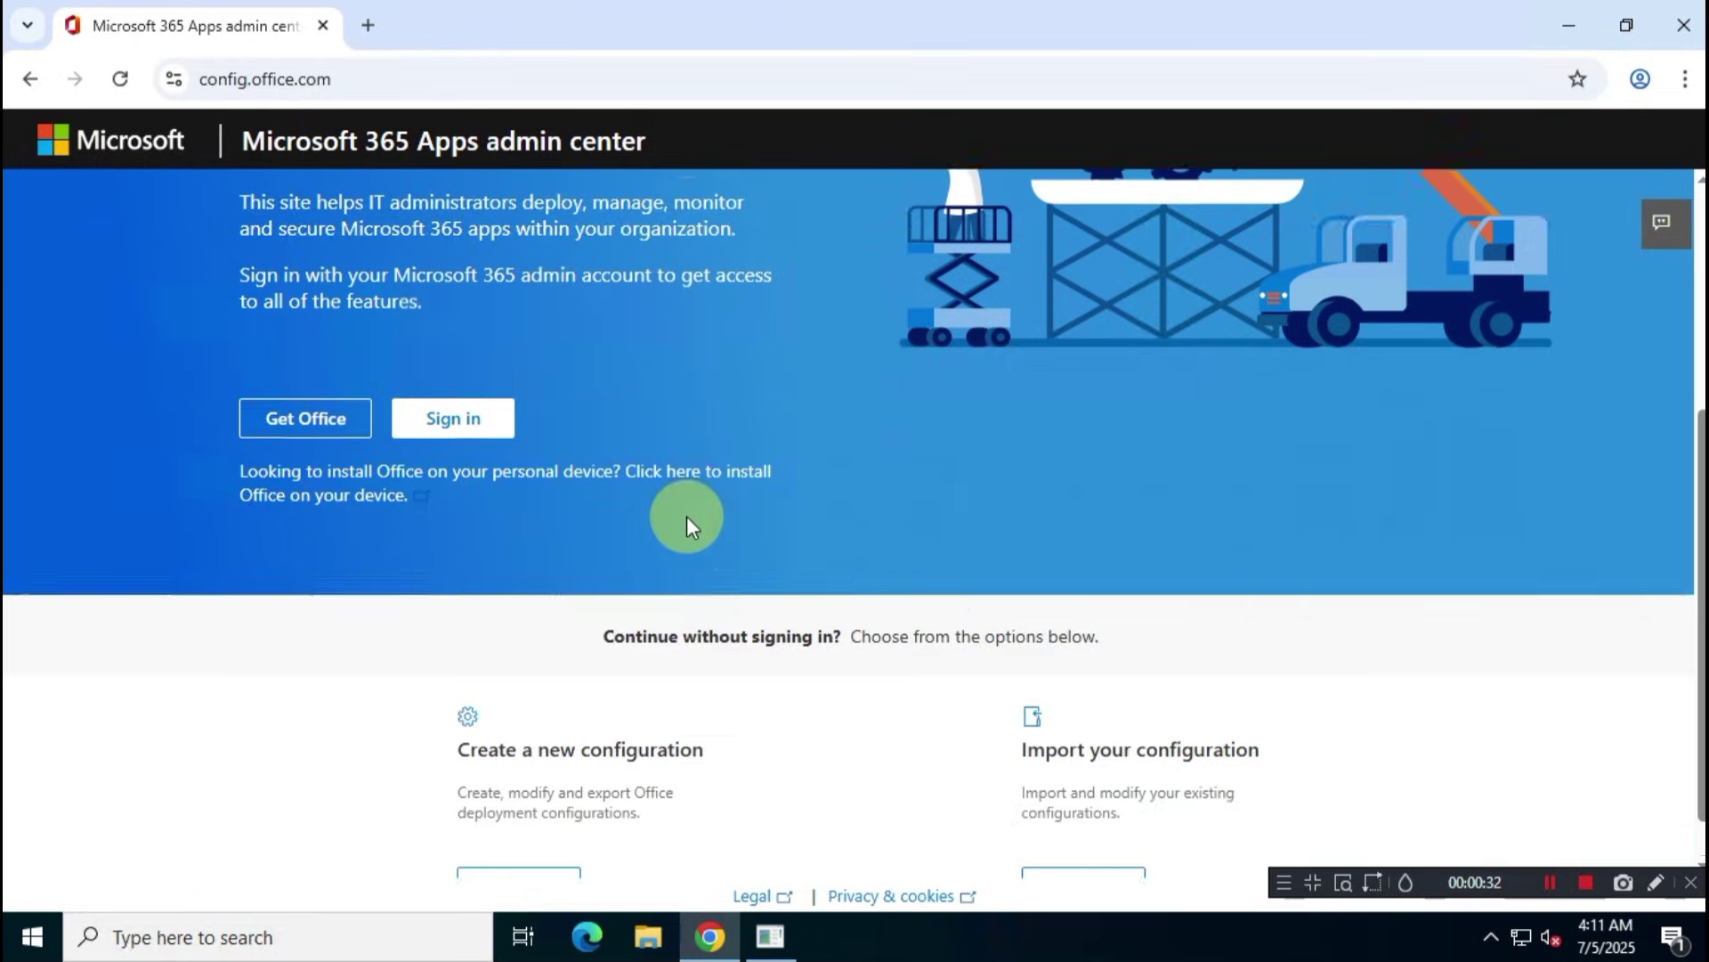
left_click_drag(460, 692, 818, 703)
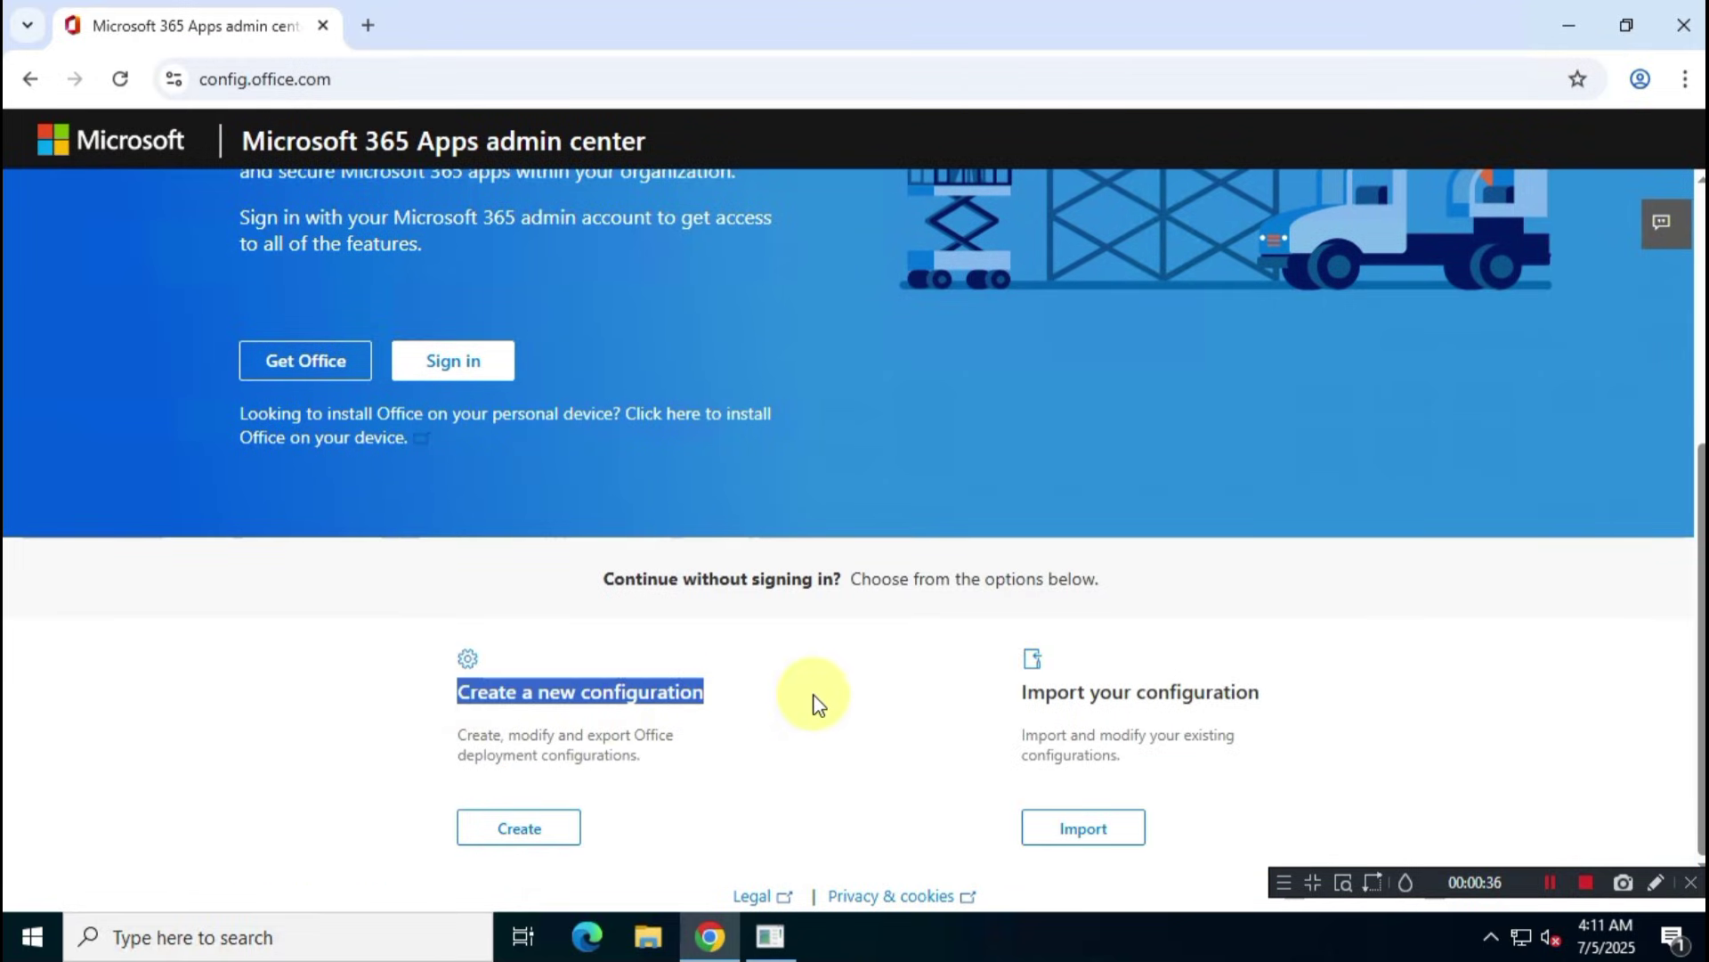
left_click(818, 703)
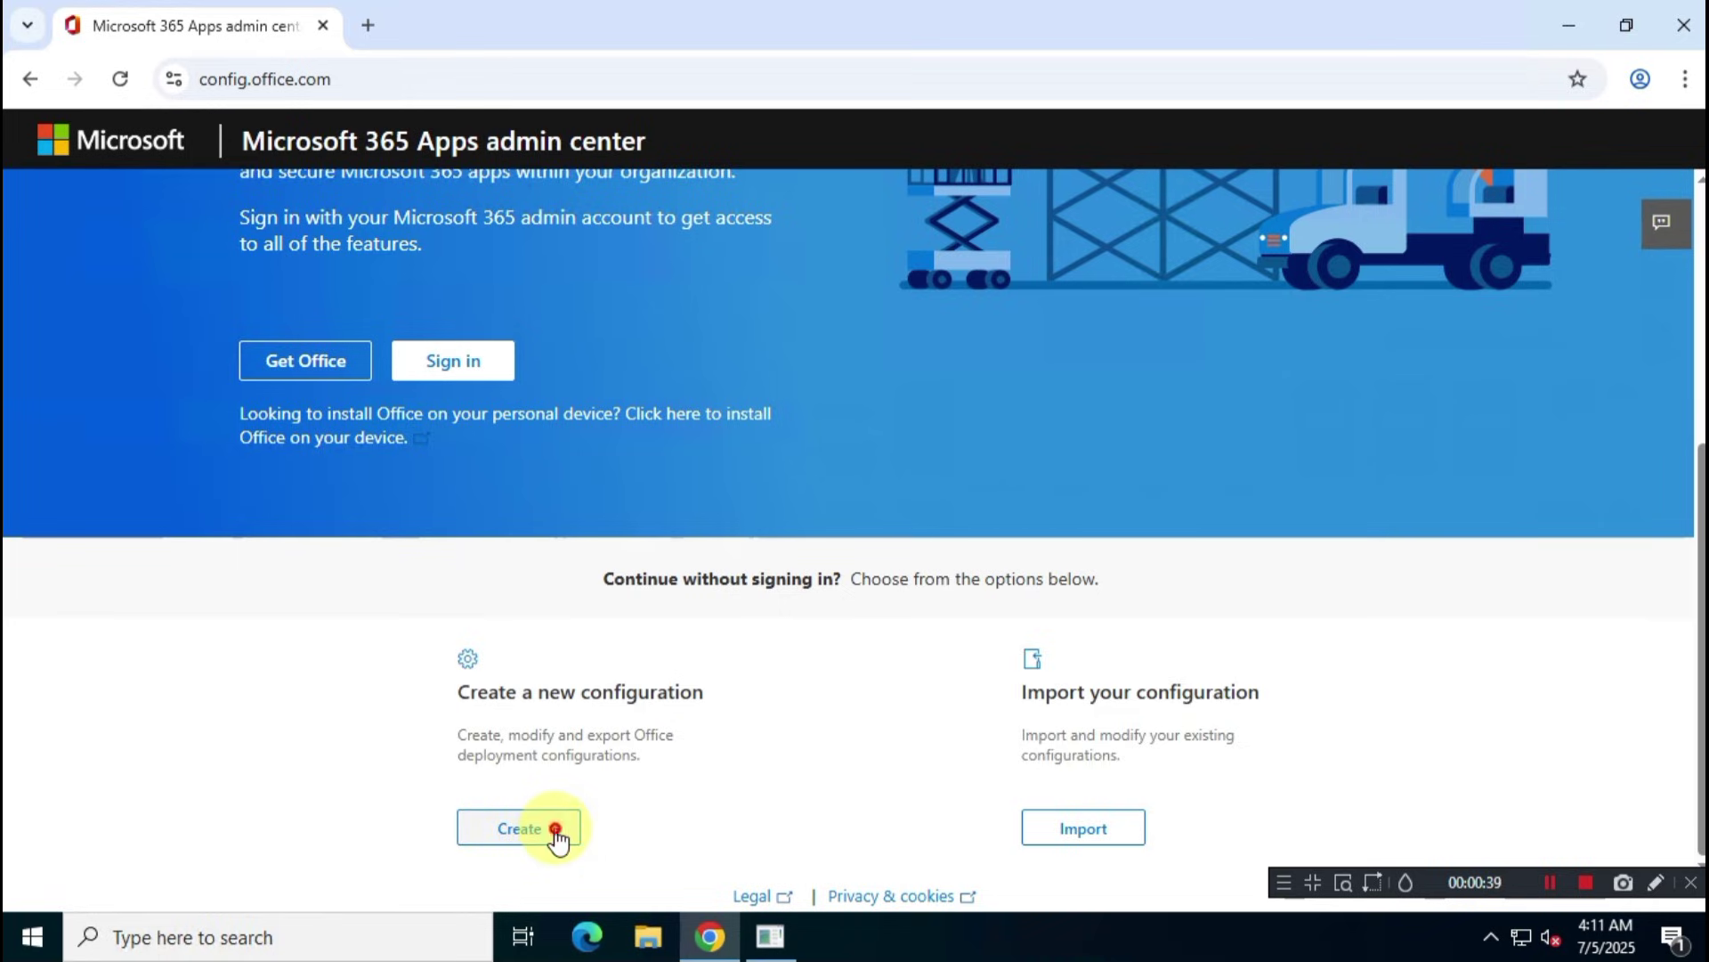
left_click(555, 829)
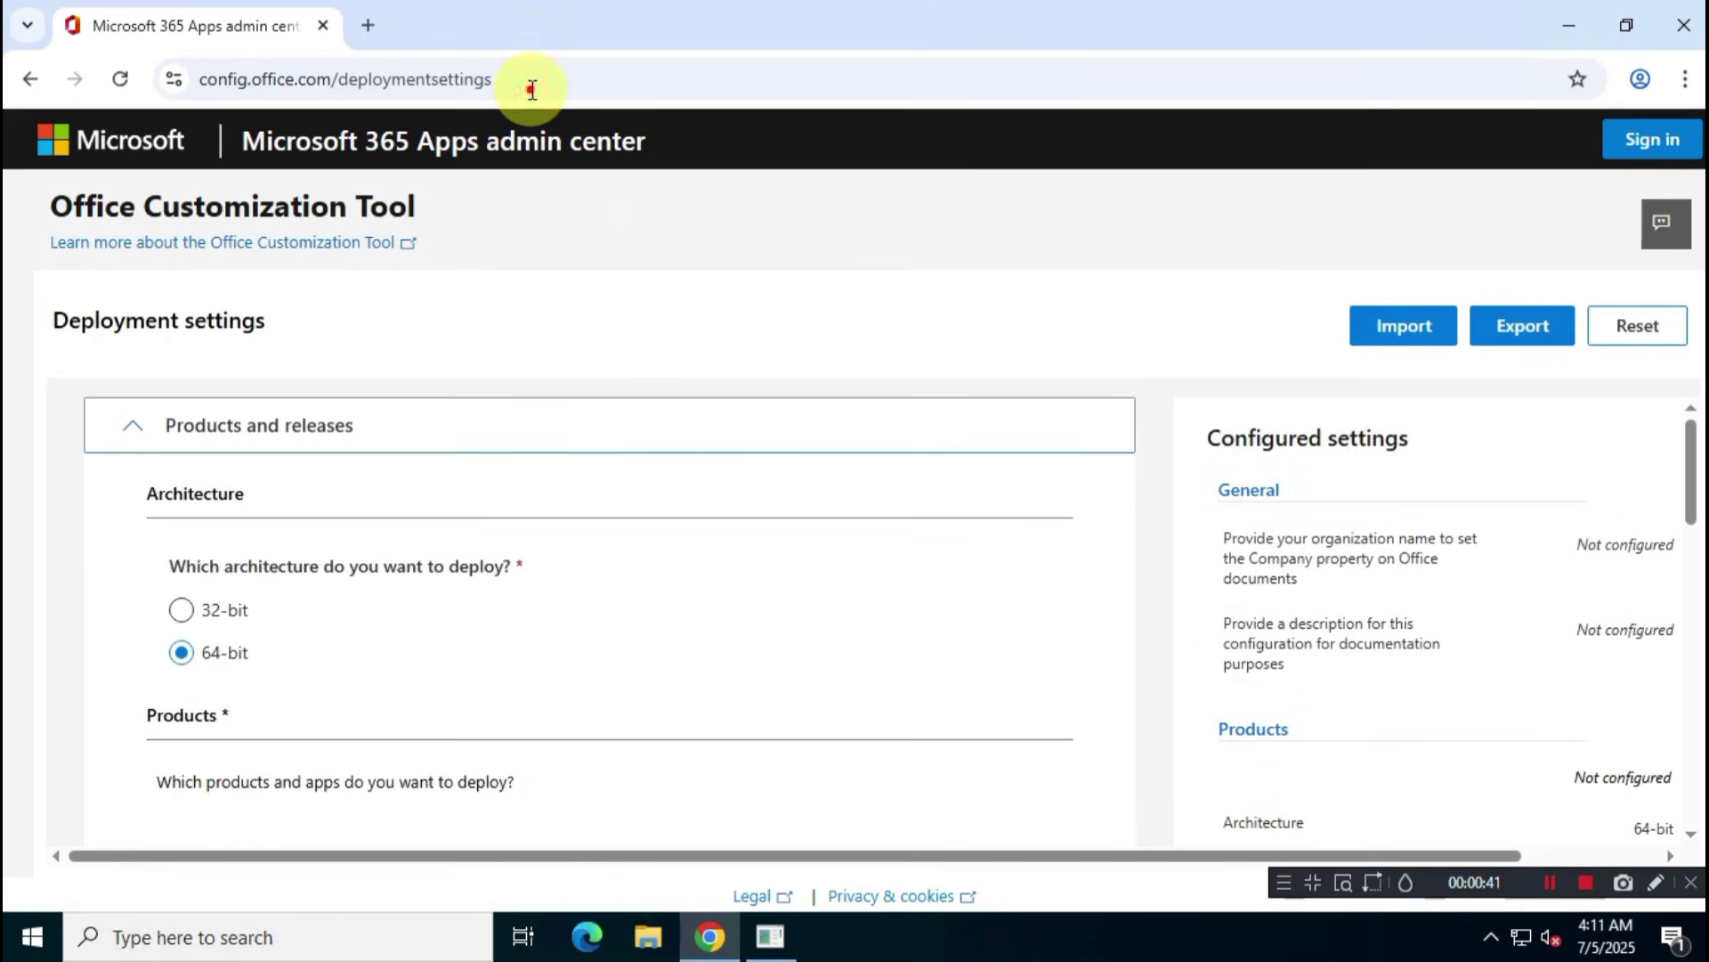
- Examine the page address, the Deployment settings heading and the Architecture section of the Office Customization Tool
left_click(283, 89)
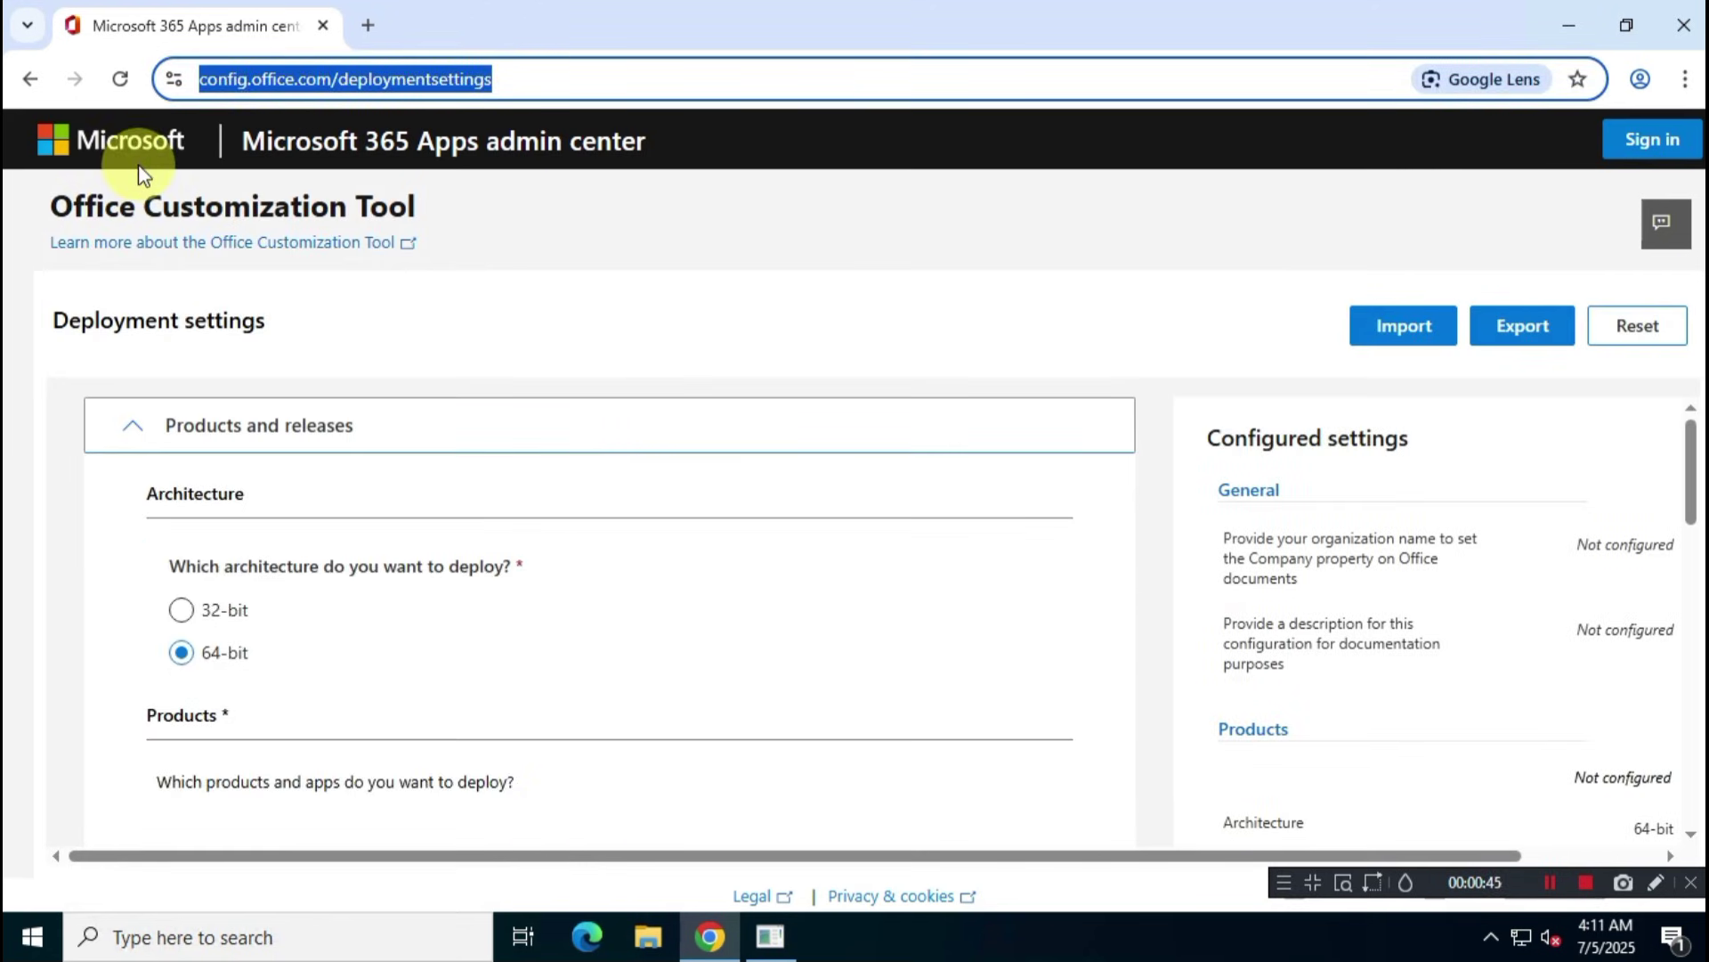
left_click_drag(56, 319, 267, 335)
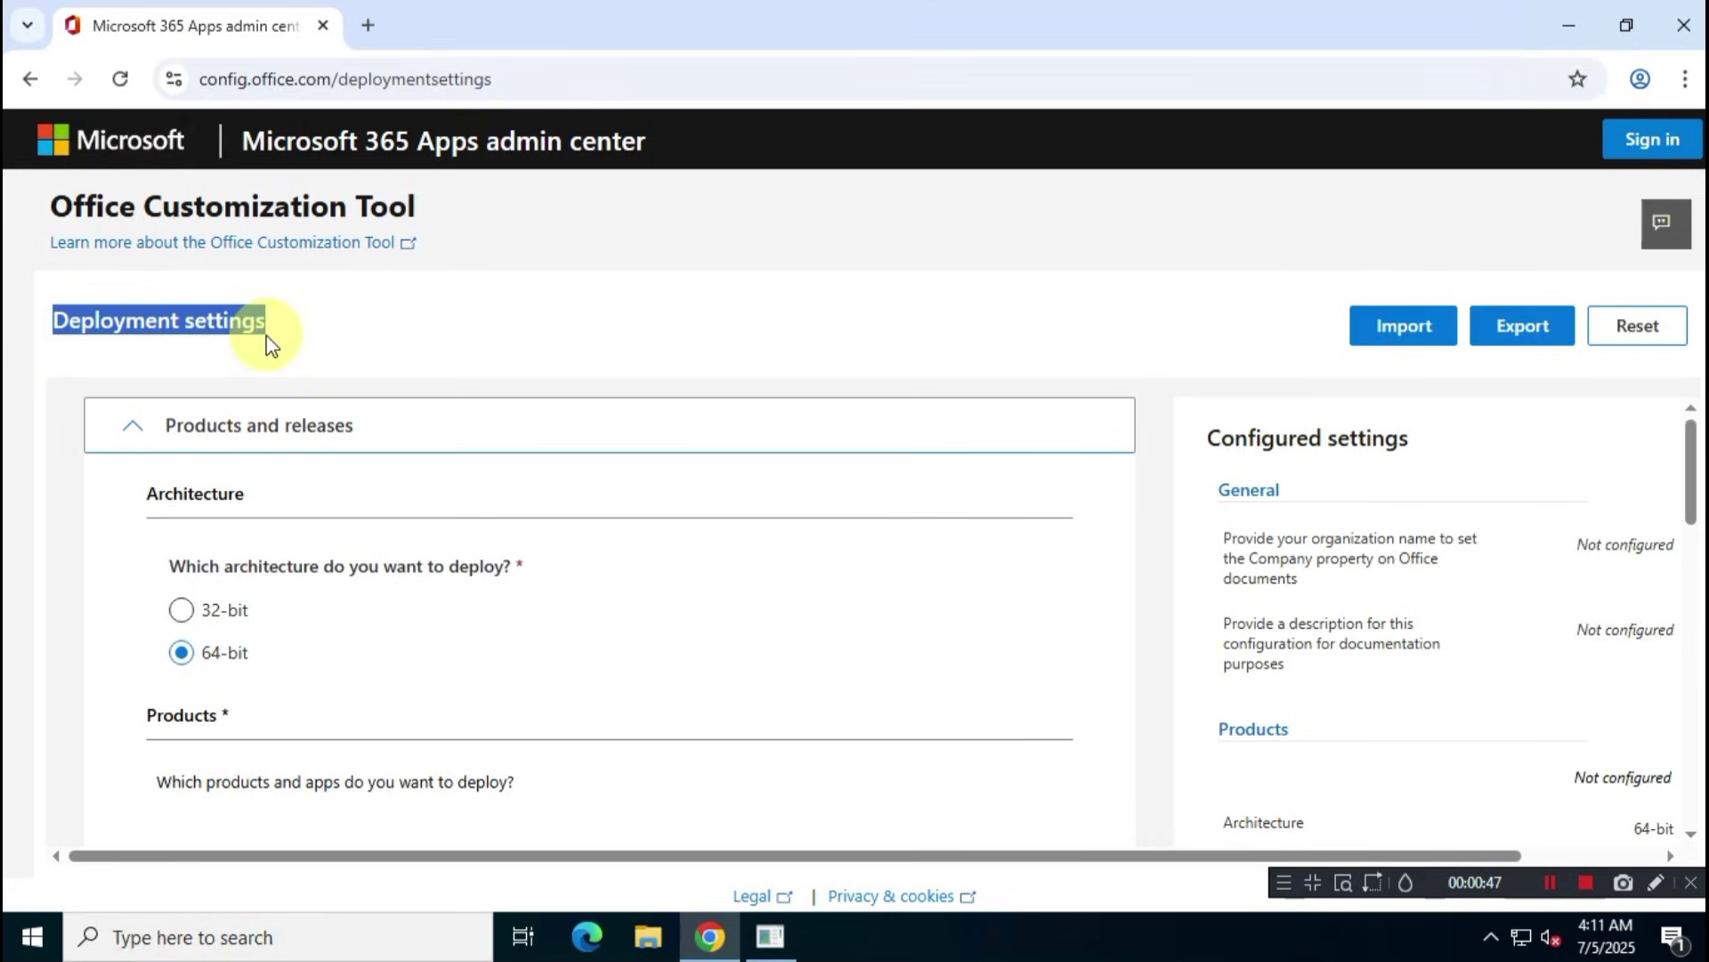
left_click_drag(182, 494, 192, 494)
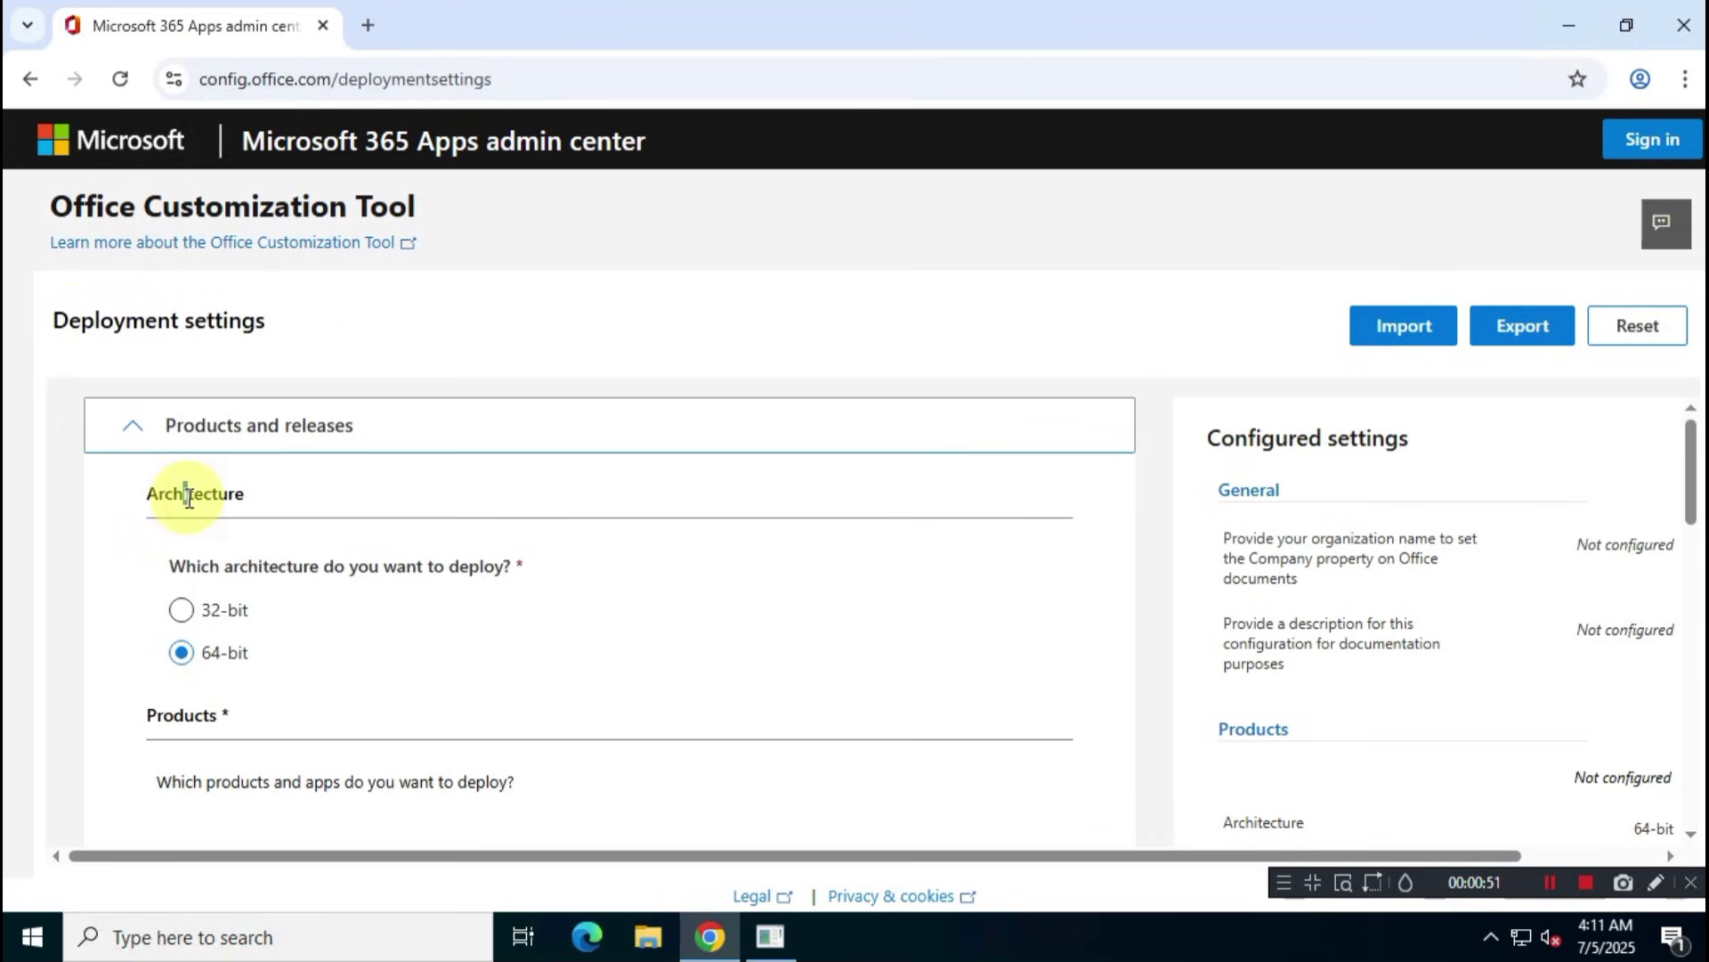
double_click(234, 497)
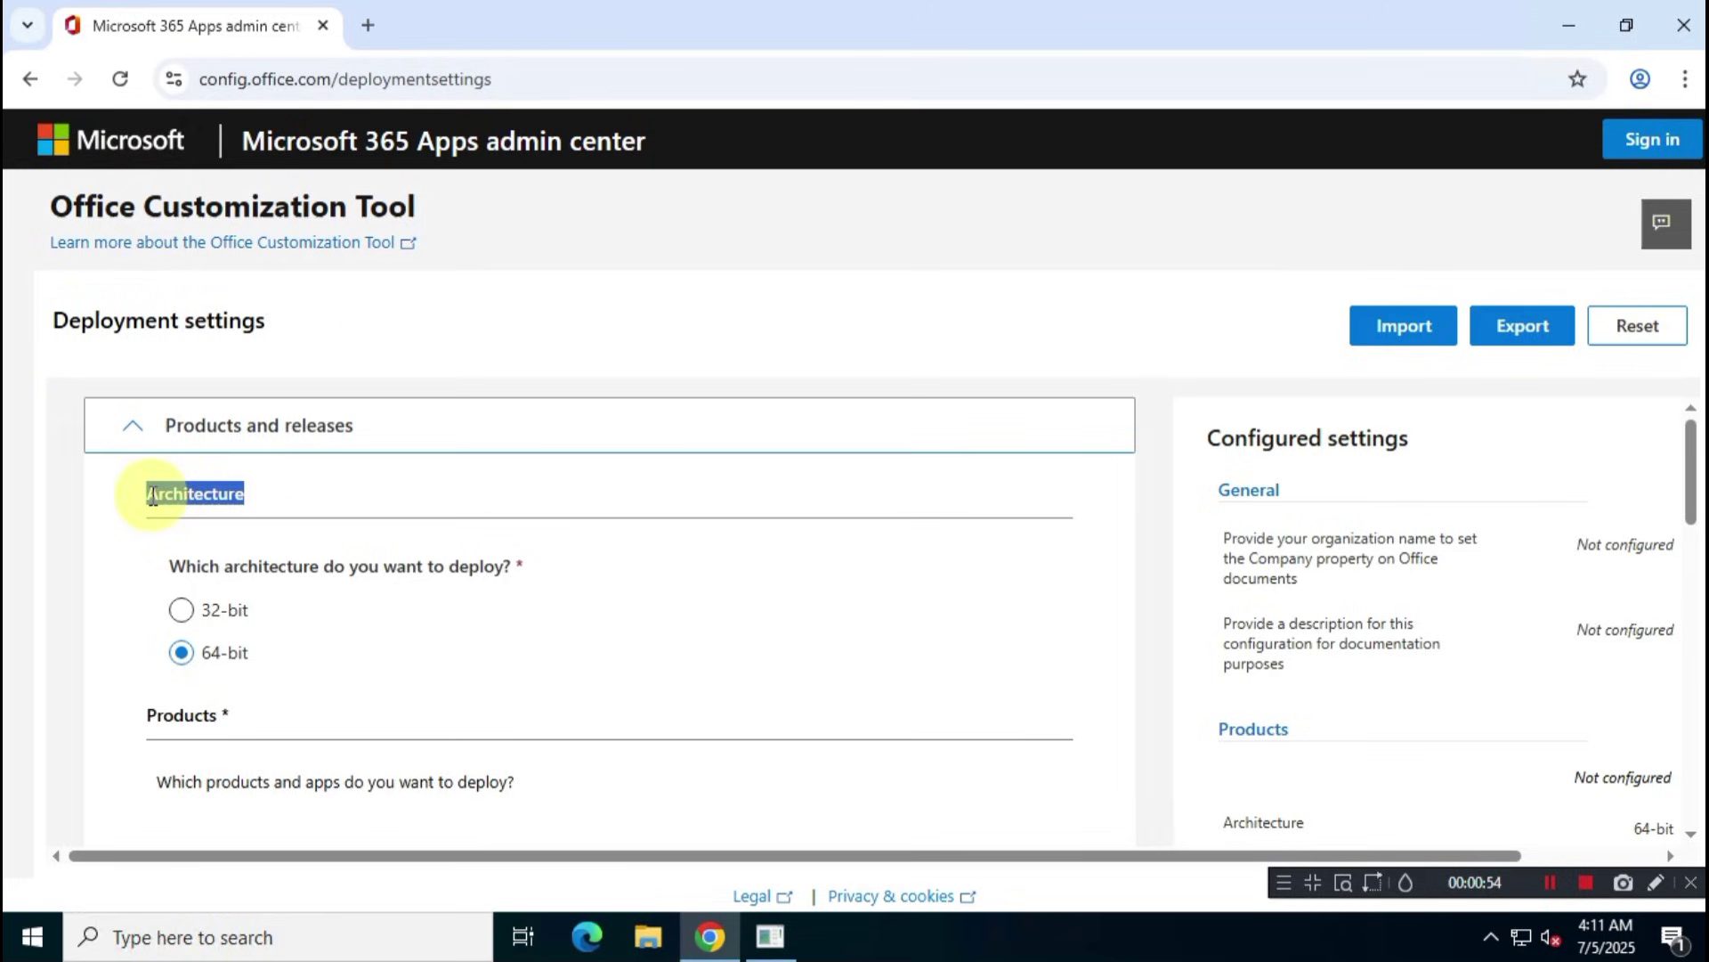
- Search Windows for "system" and open System Information
left_click(221, 943)
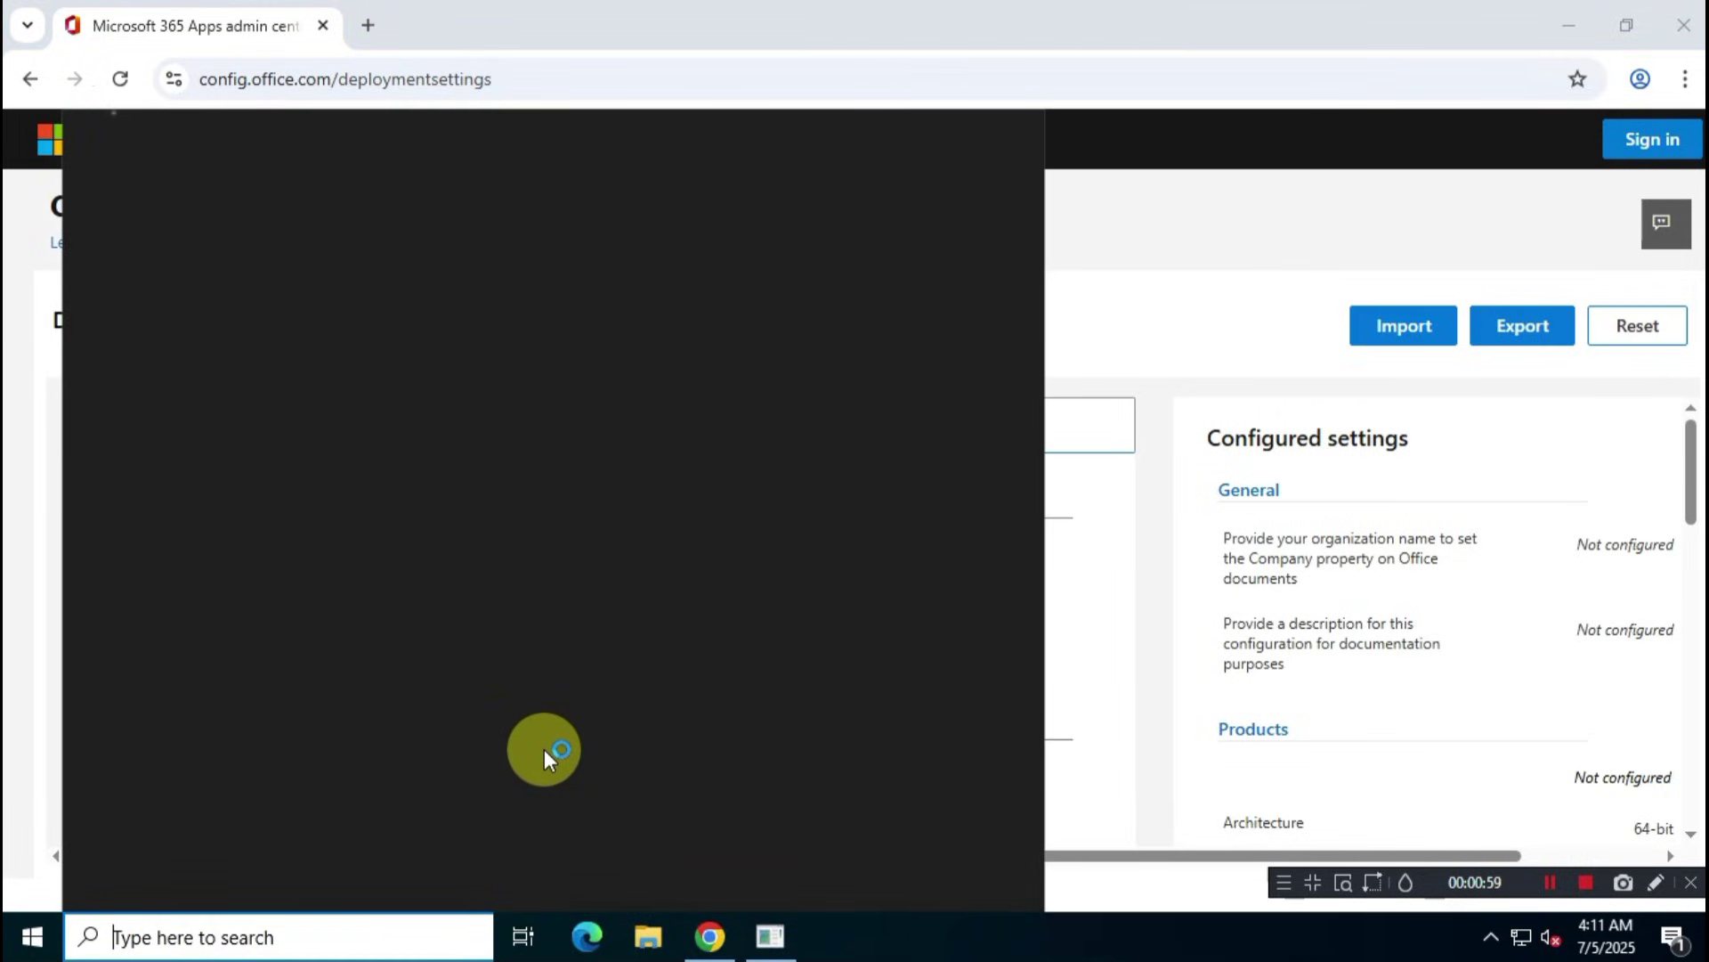
type("system")
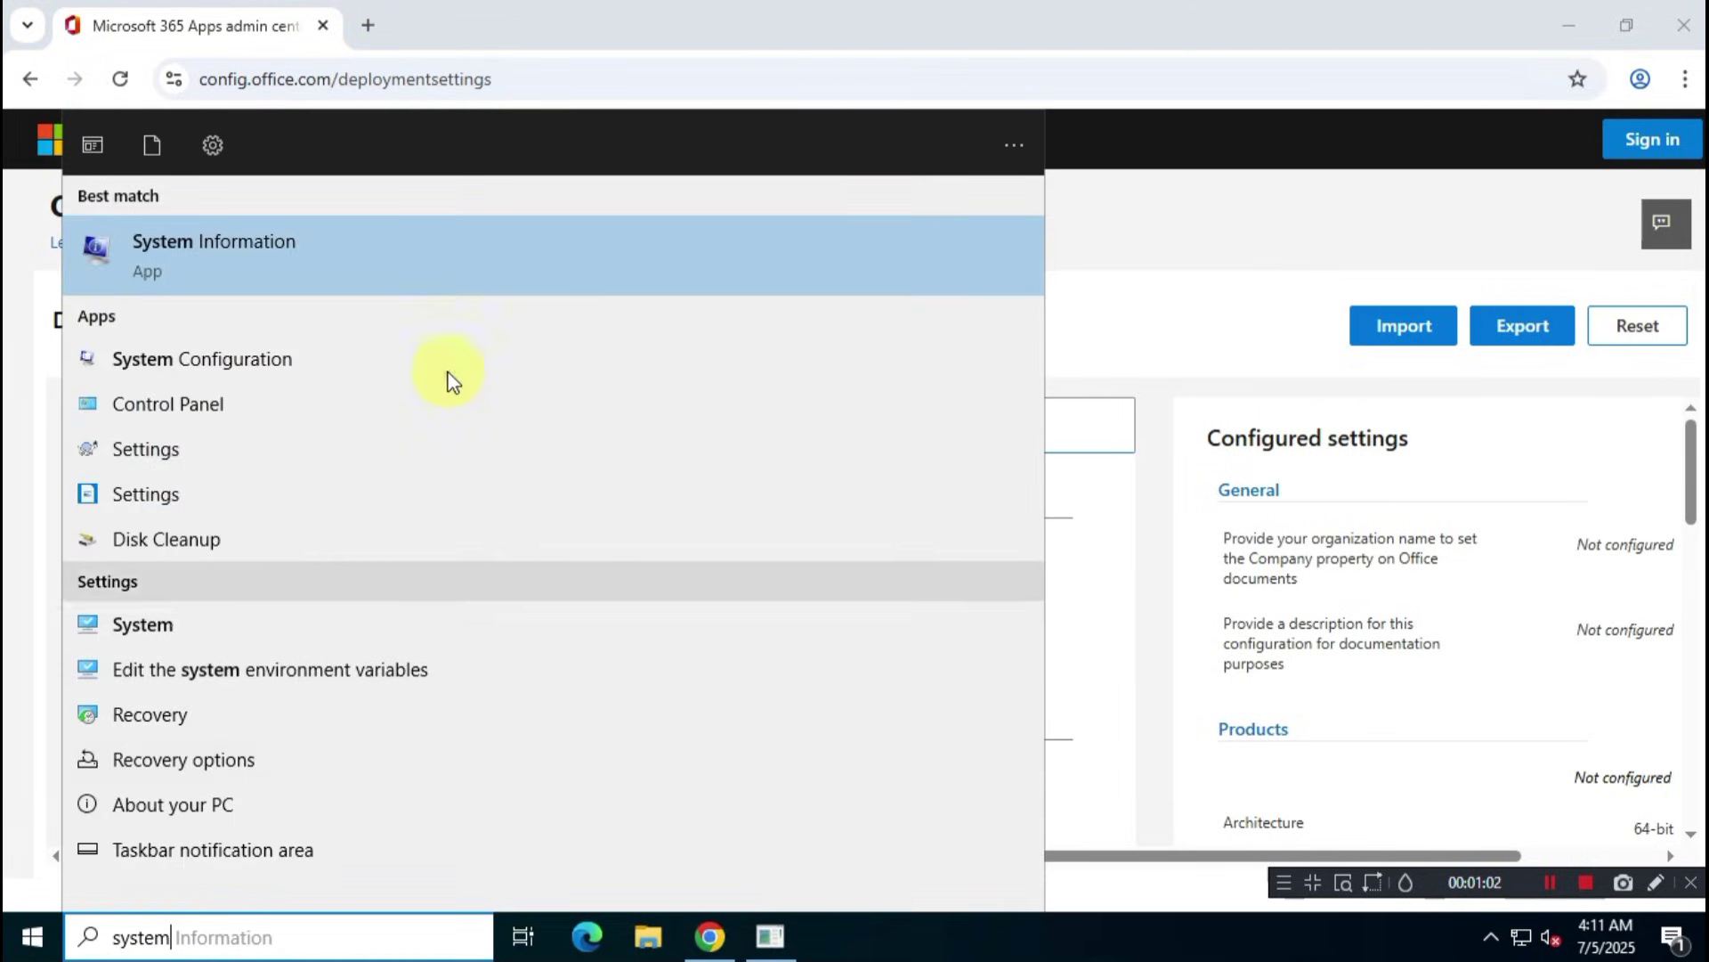
left_click(462, 253)
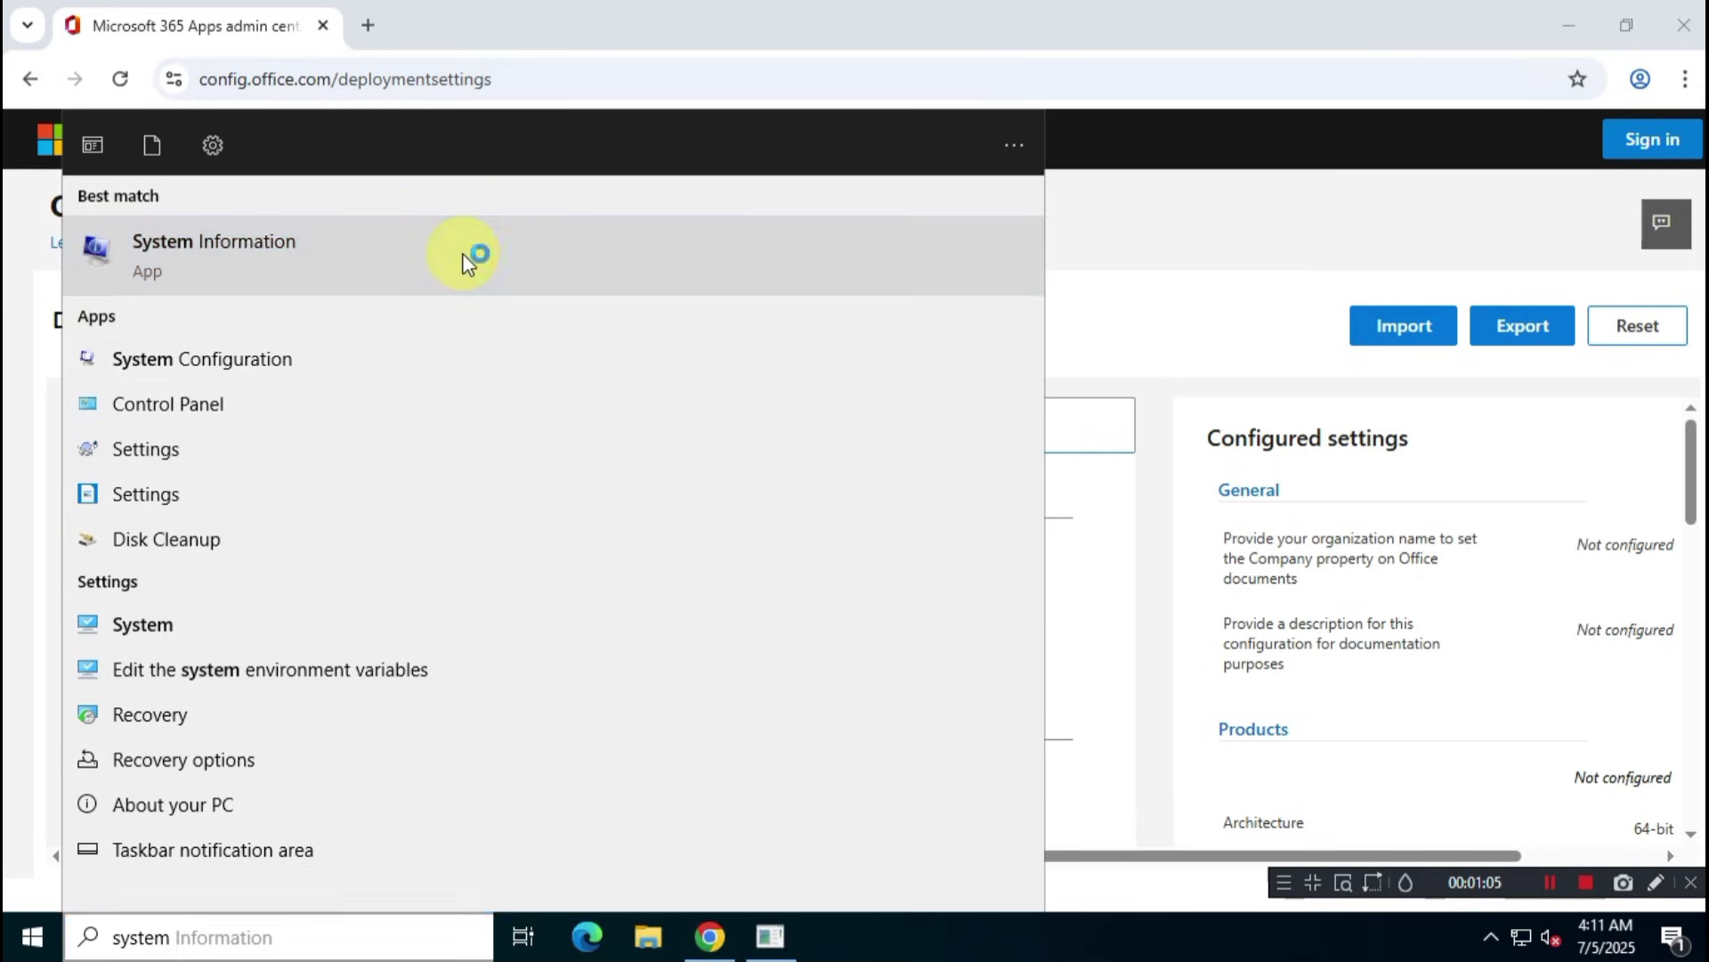
- Check the System Type entry in System Information and close the window
left_click(659, 363)
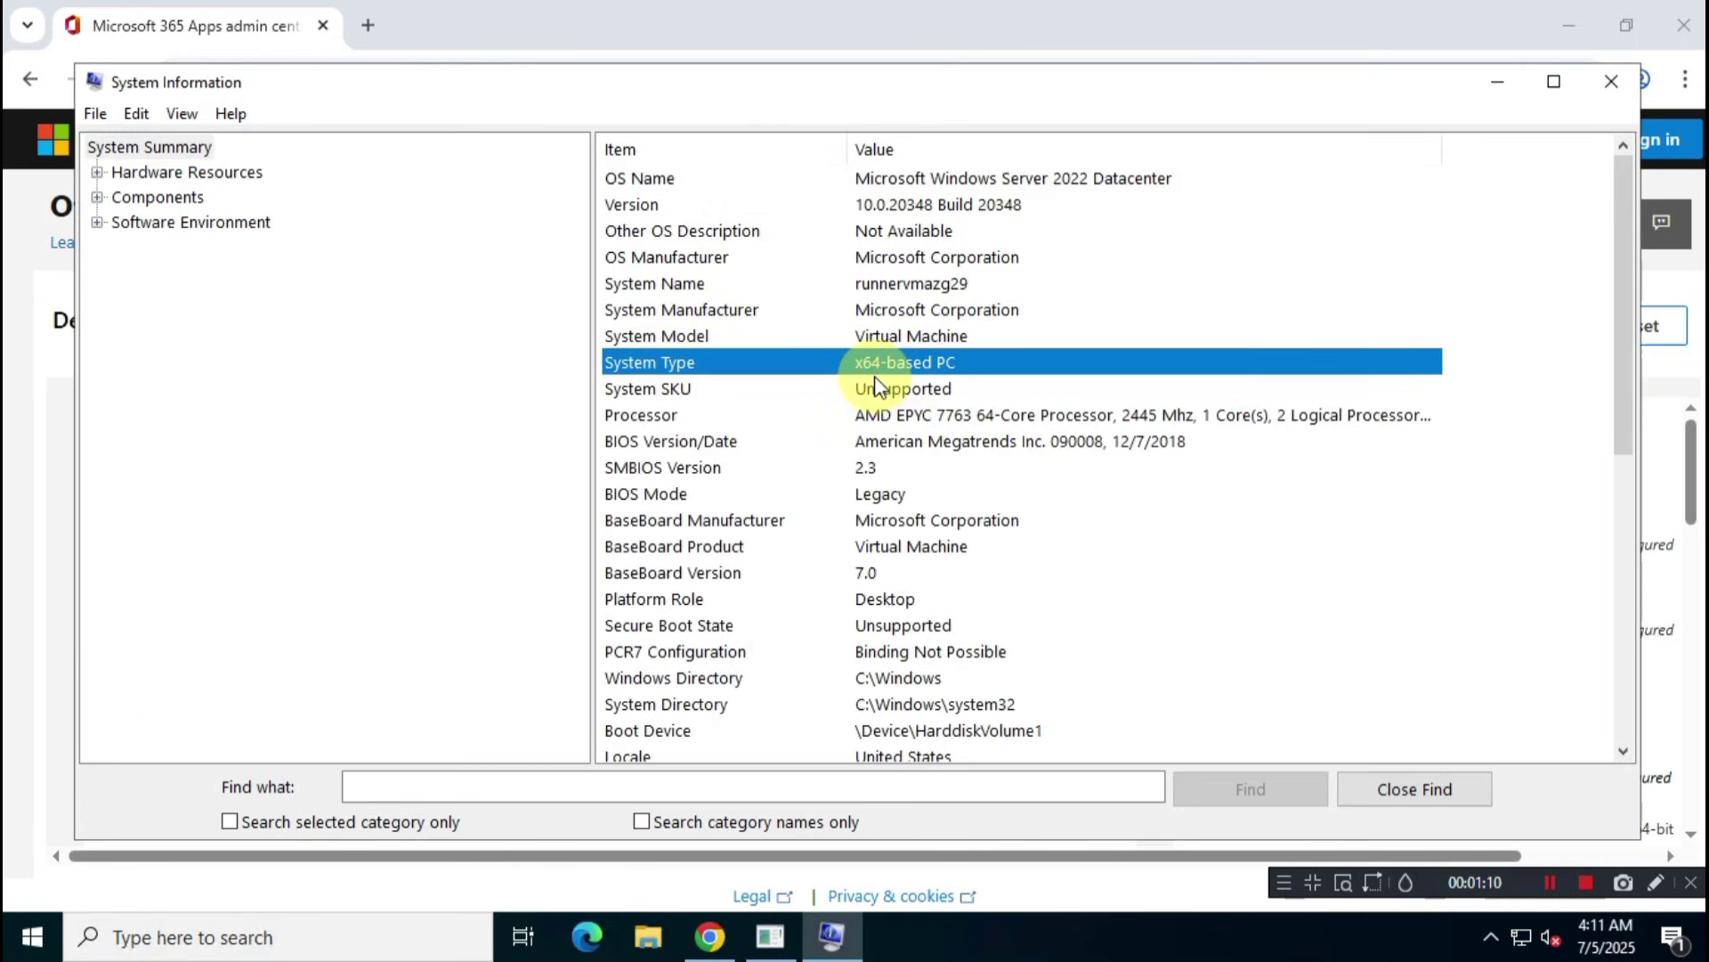
left_click(1611, 81)
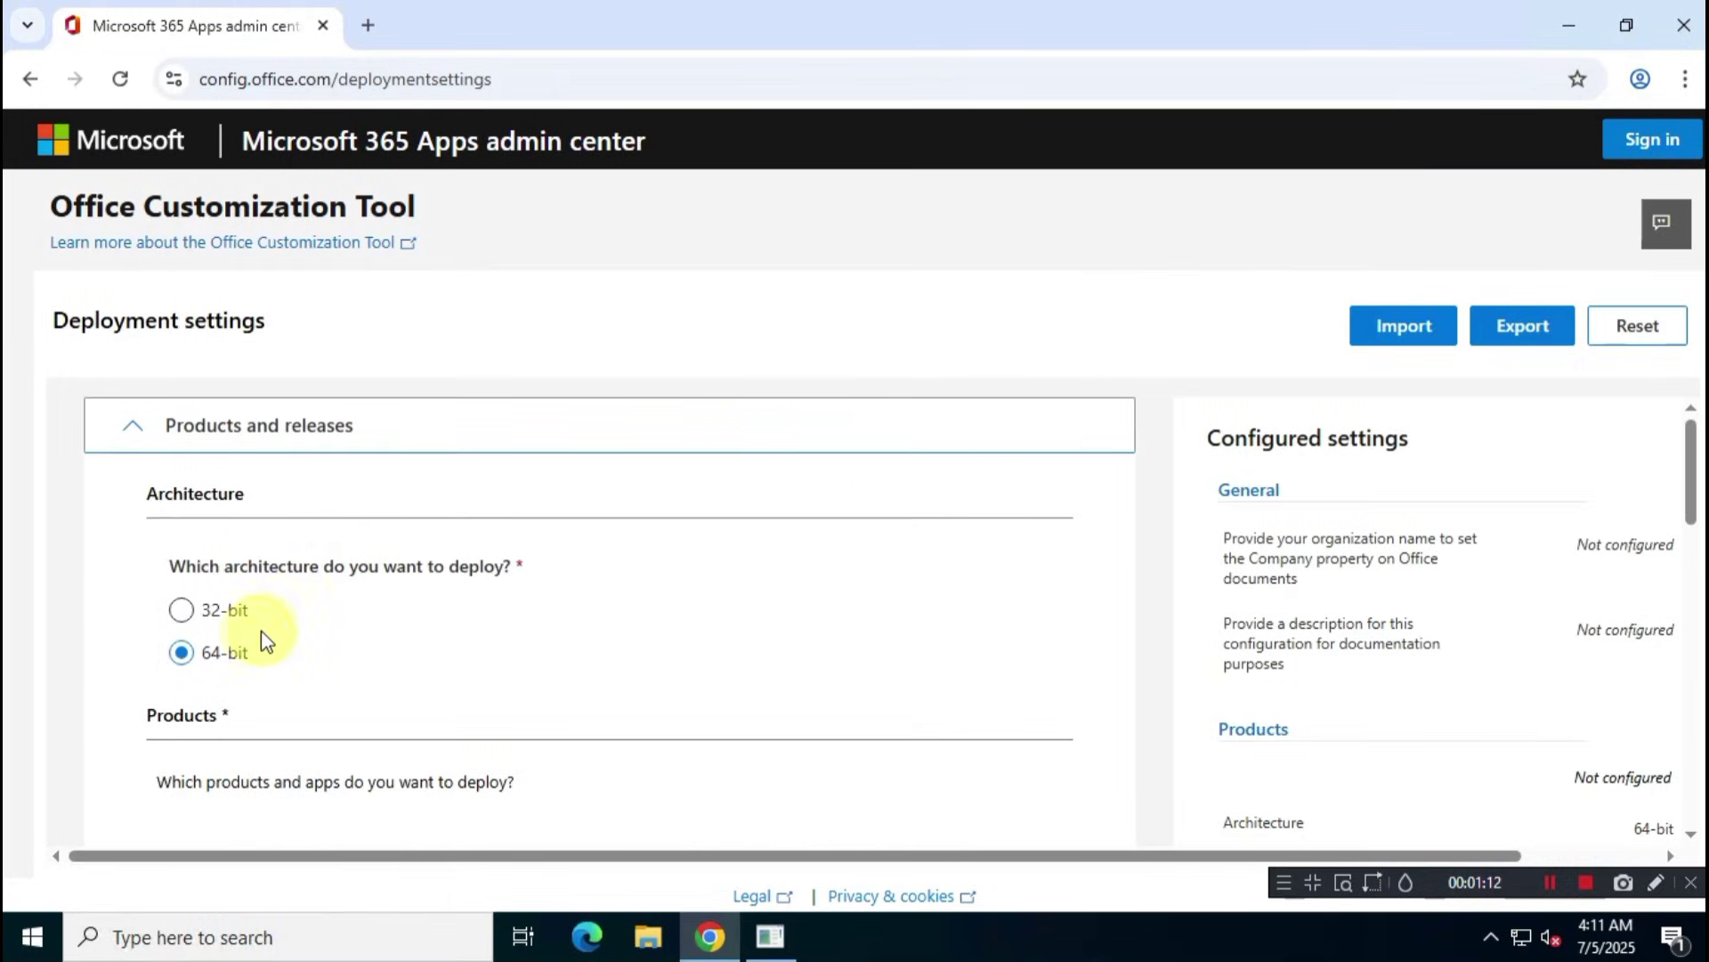
- Choose Office LTSC Professional Plus 2024 - Volume License as the Office suite to deploy
scroll(760, 592, "down", 4)
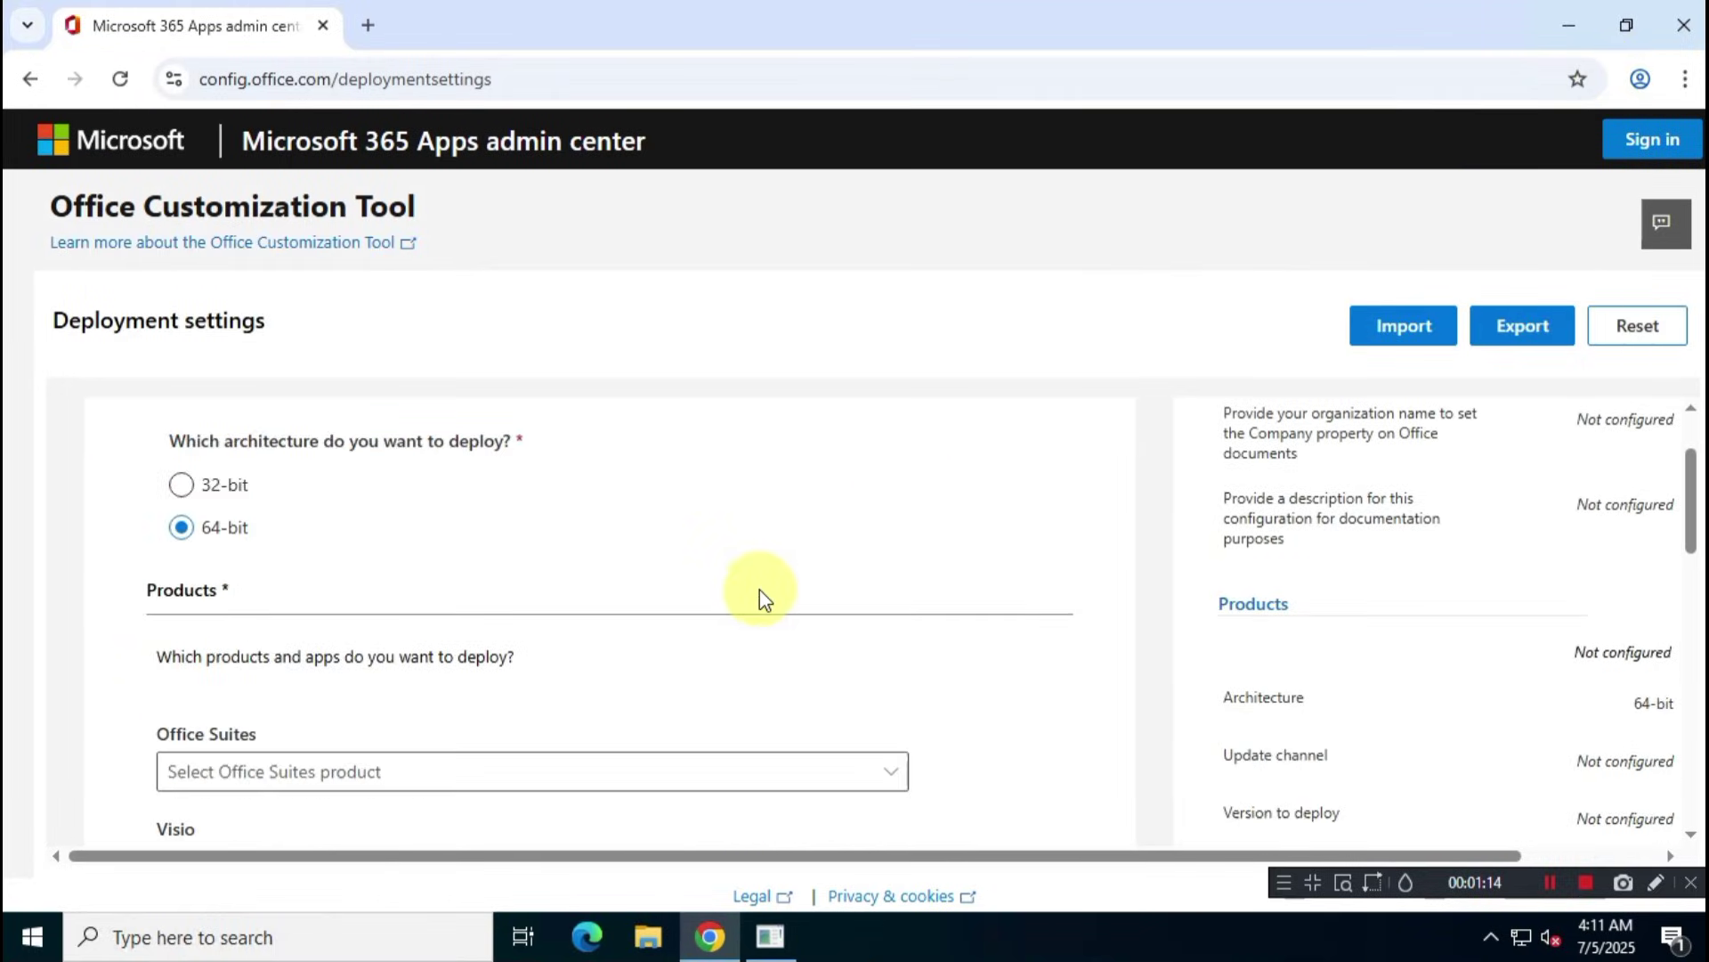
left_click_drag(158, 484, 488, 492)
left_click(861, 528)
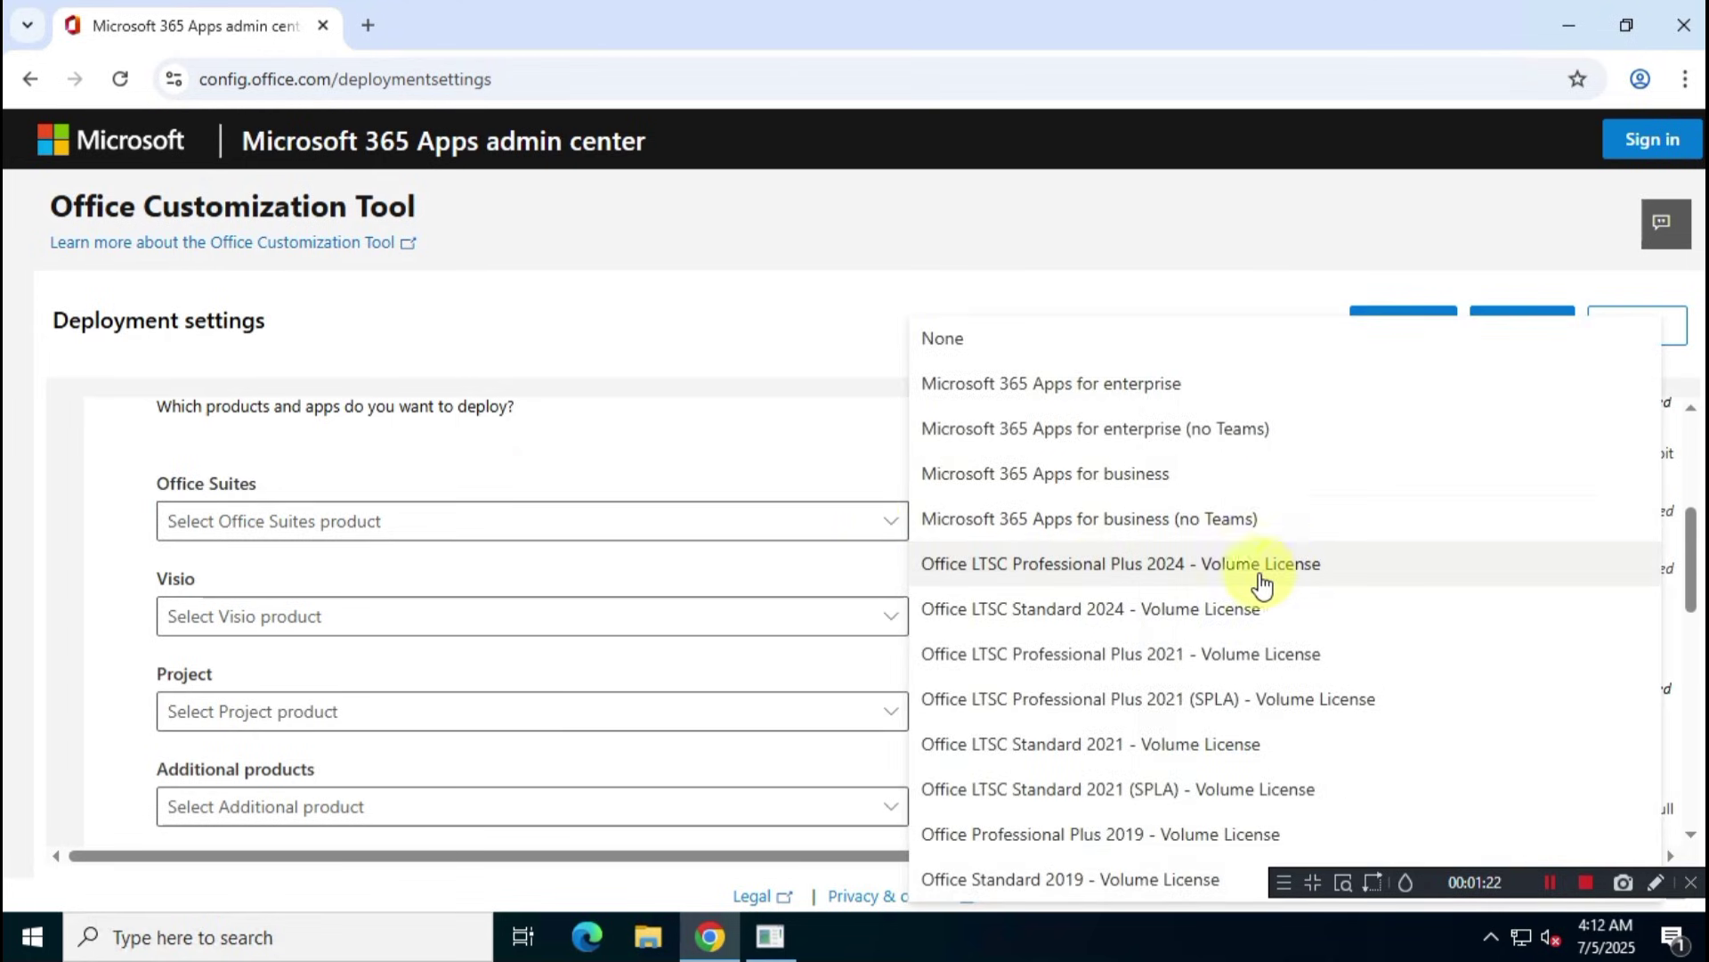
left_click(1399, 575)
left_click(1071, 578)
- Add Visio LTSC Professional 2024 - Volume License to the products to deploy
double_click(179, 581)
left_click(790, 622)
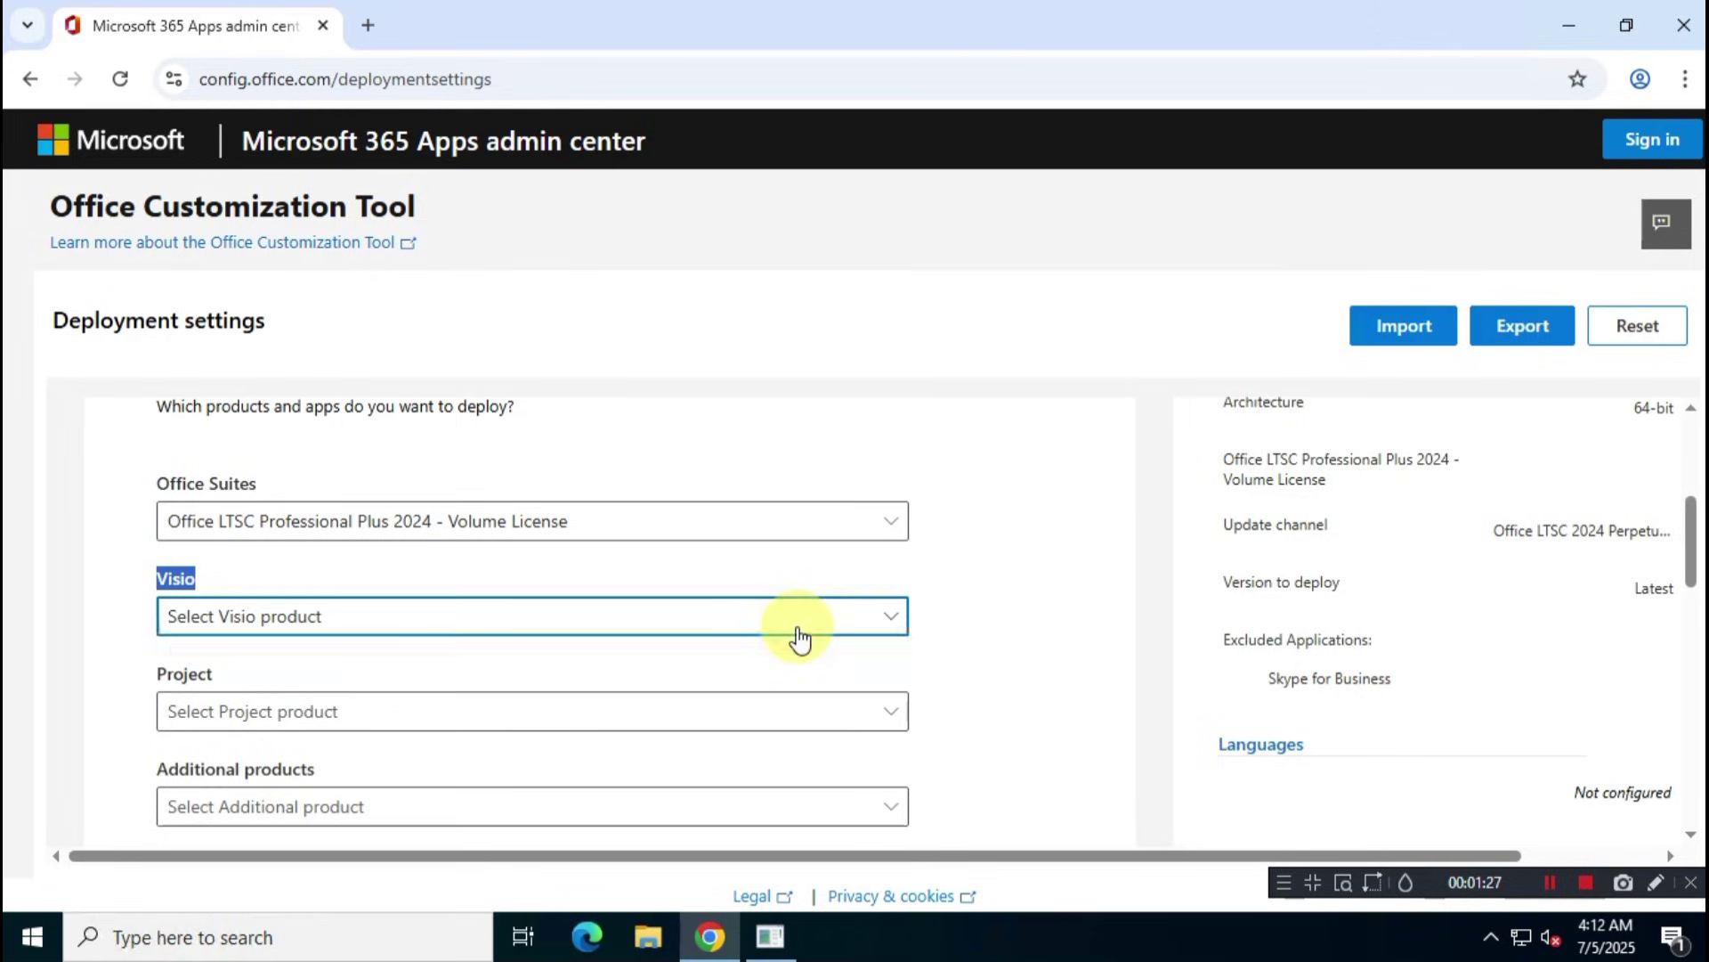
left_click(641, 719)
left_click(990, 650)
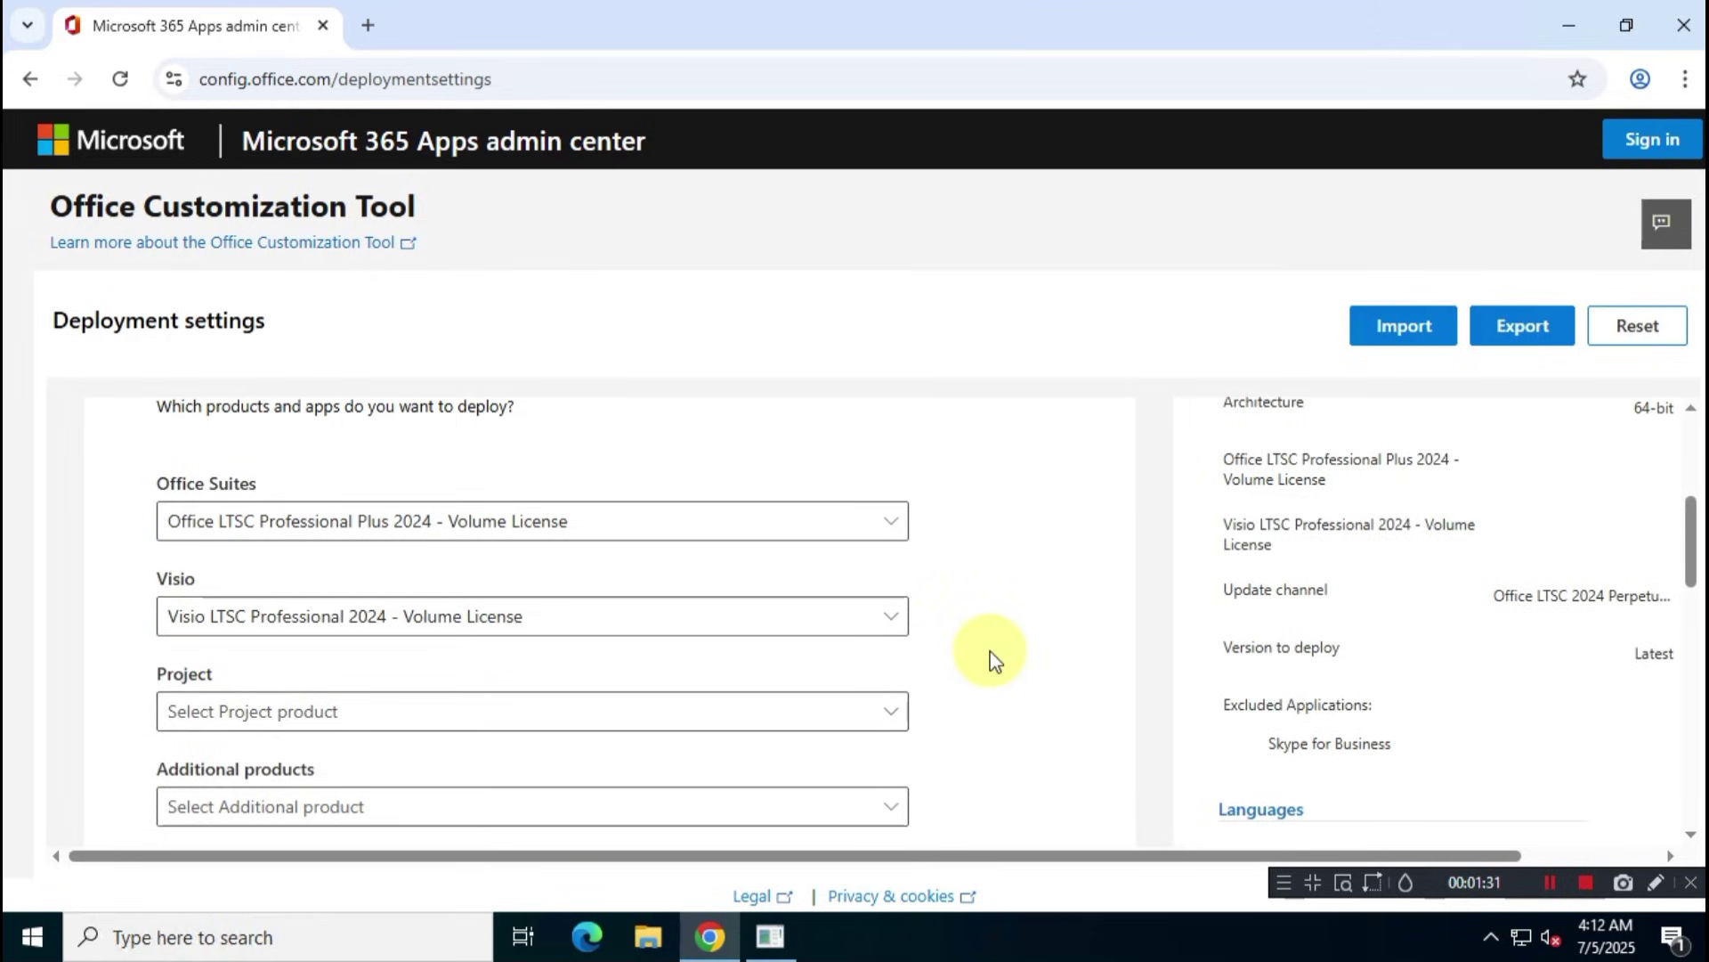
- Add Project Professional 2024 - Volume License to the products to deploy
left_click(837, 718)
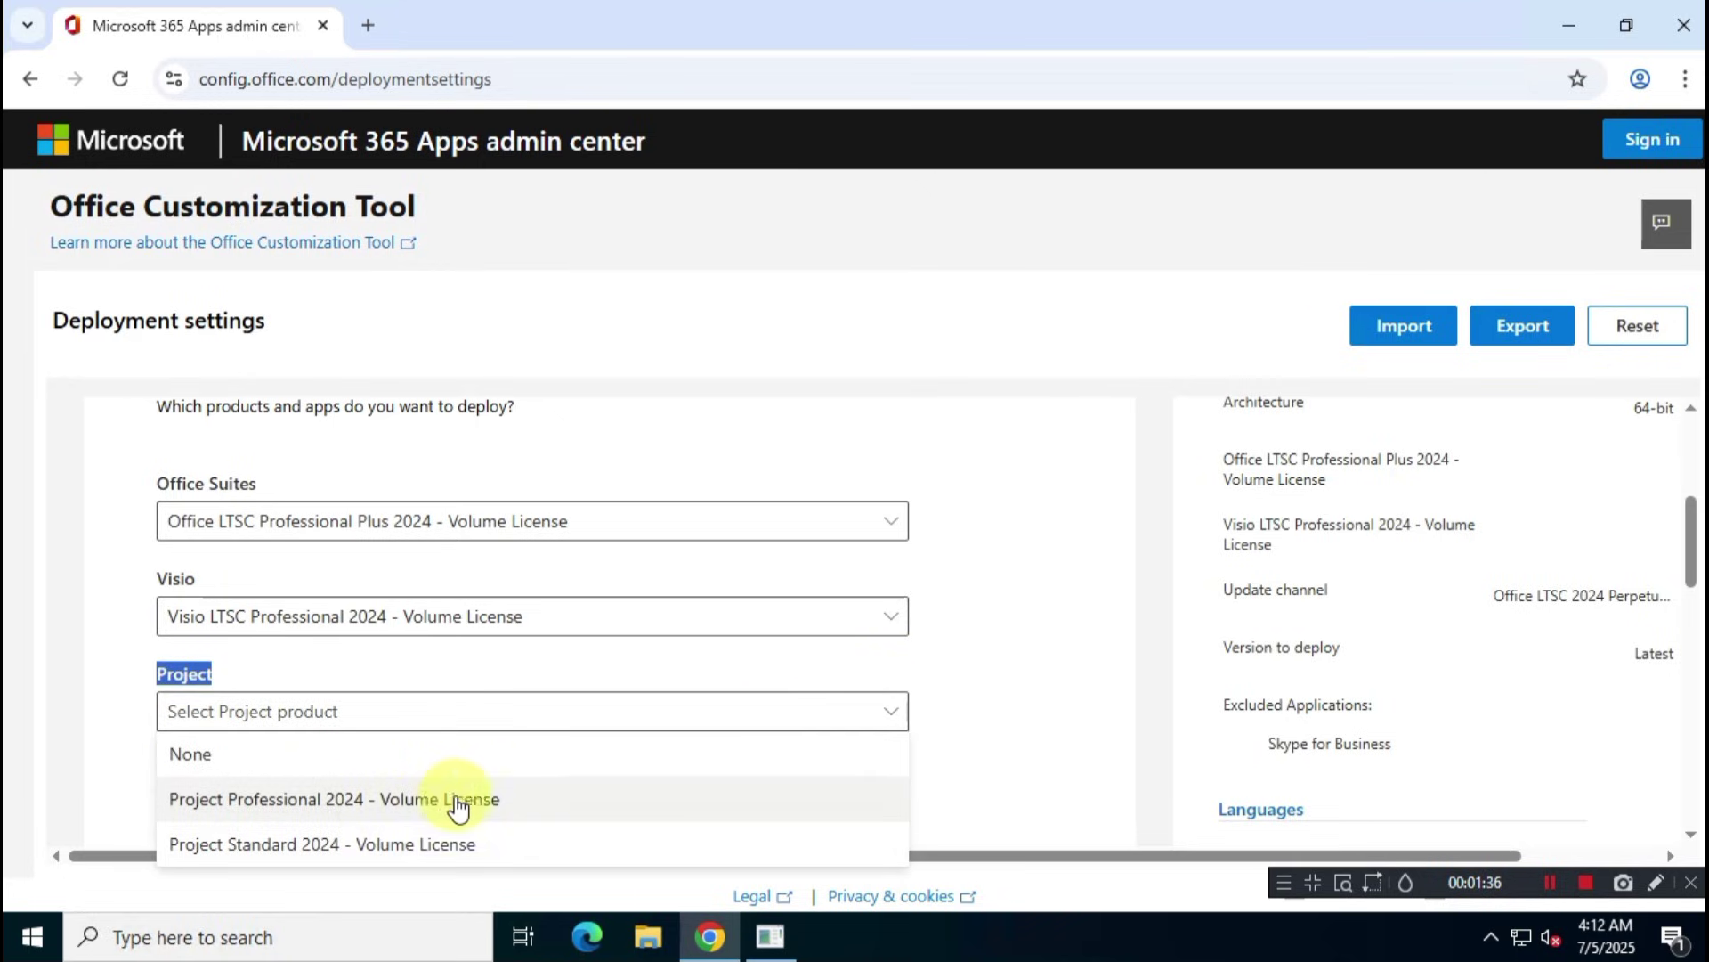
left_click(605, 801)
left_click(1028, 636)
- Select Office LTSC 2024 Perpetual Enterprise as the update channel
scroll(1028, 636, "down", 3)
scroll(1027, 635, "down", 1)
scroll(355, 572, "down", 1)
scroll(362, 573, "up", 1)
left_click_drag(154, 514, 276, 511)
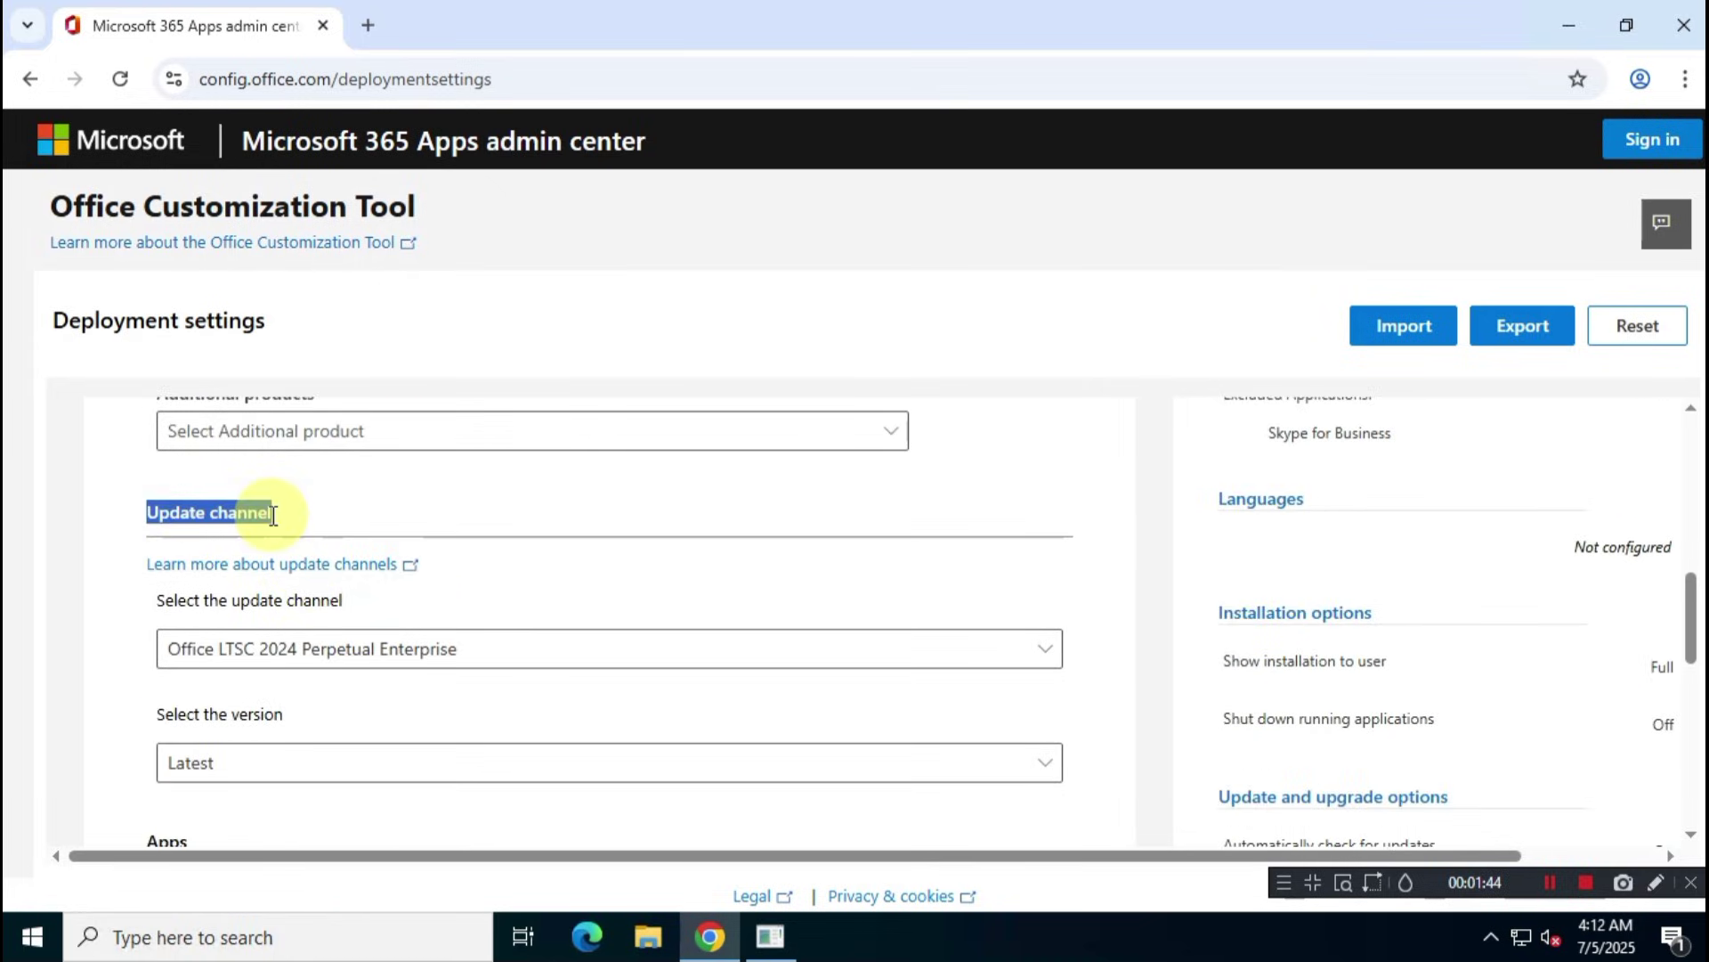
left_click(546, 659)
left_click(404, 695)
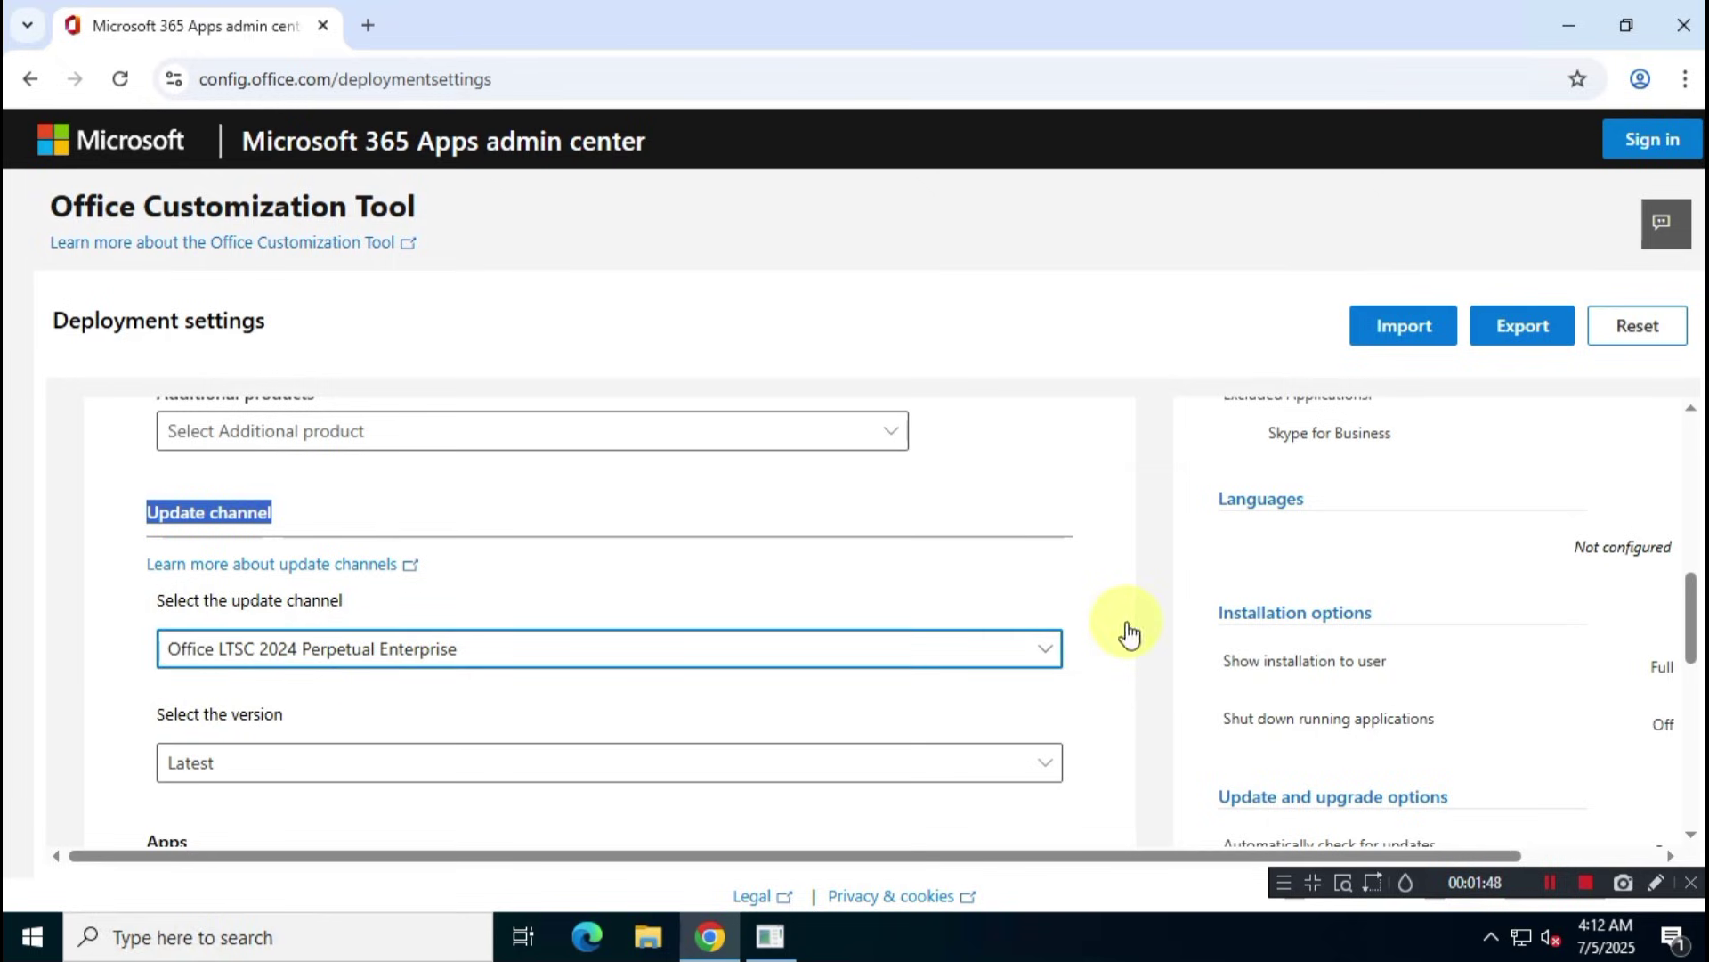
- Exclude OneDrive Desktop, Outlook (classic) and OneNote from the deployed apps and continue to the Language section
scroll(1123, 632, "down", 2)
scroll(1114, 618, "down", 1)
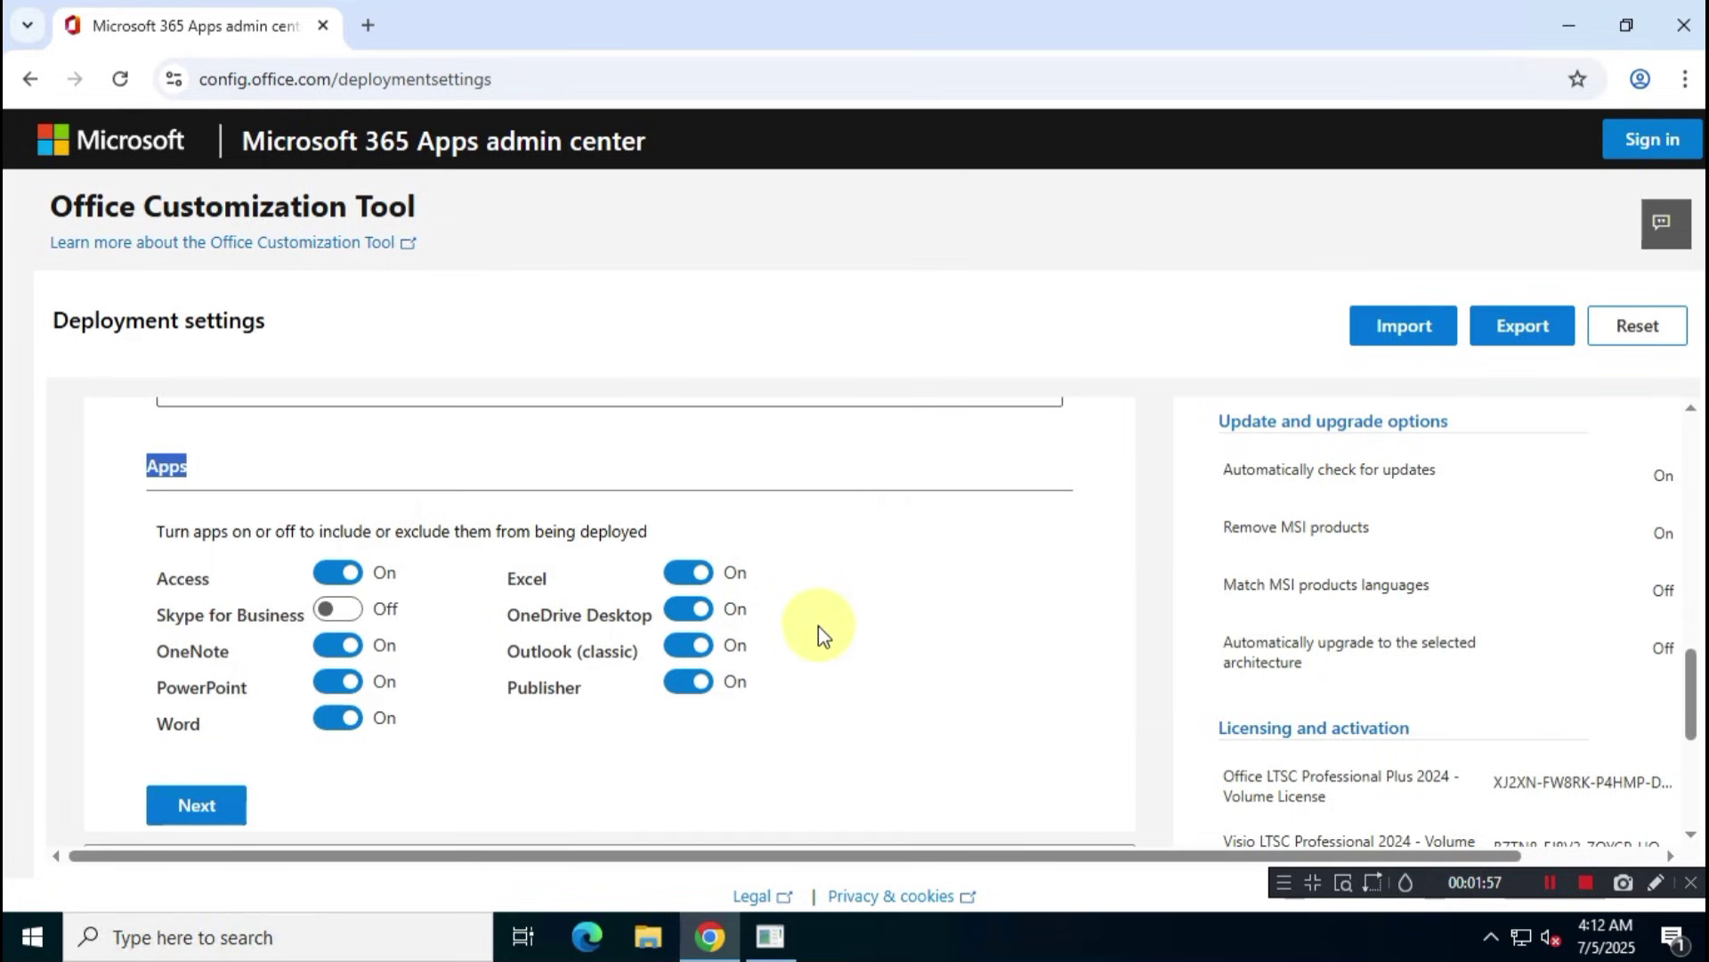
left_click(690, 609)
left_click(696, 648)
left_click(336, 645)
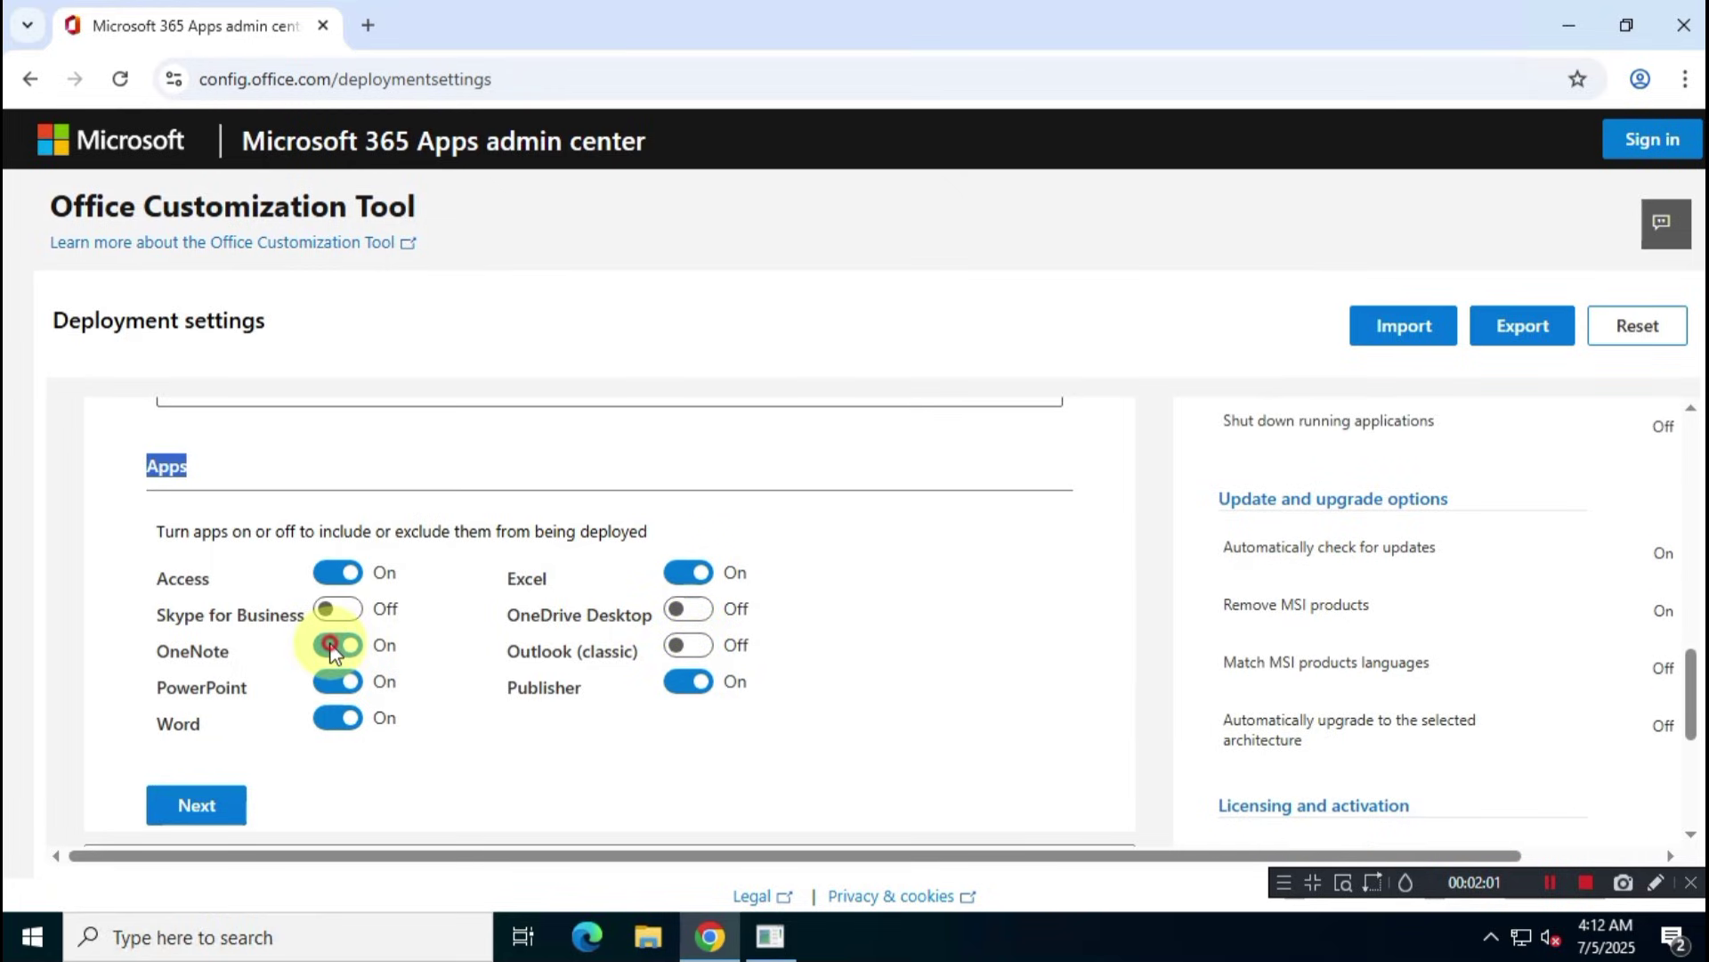
left_click(197, 805)
- Set the primary language to English (United States) and continue to the Installation section
double_click(185, 562)
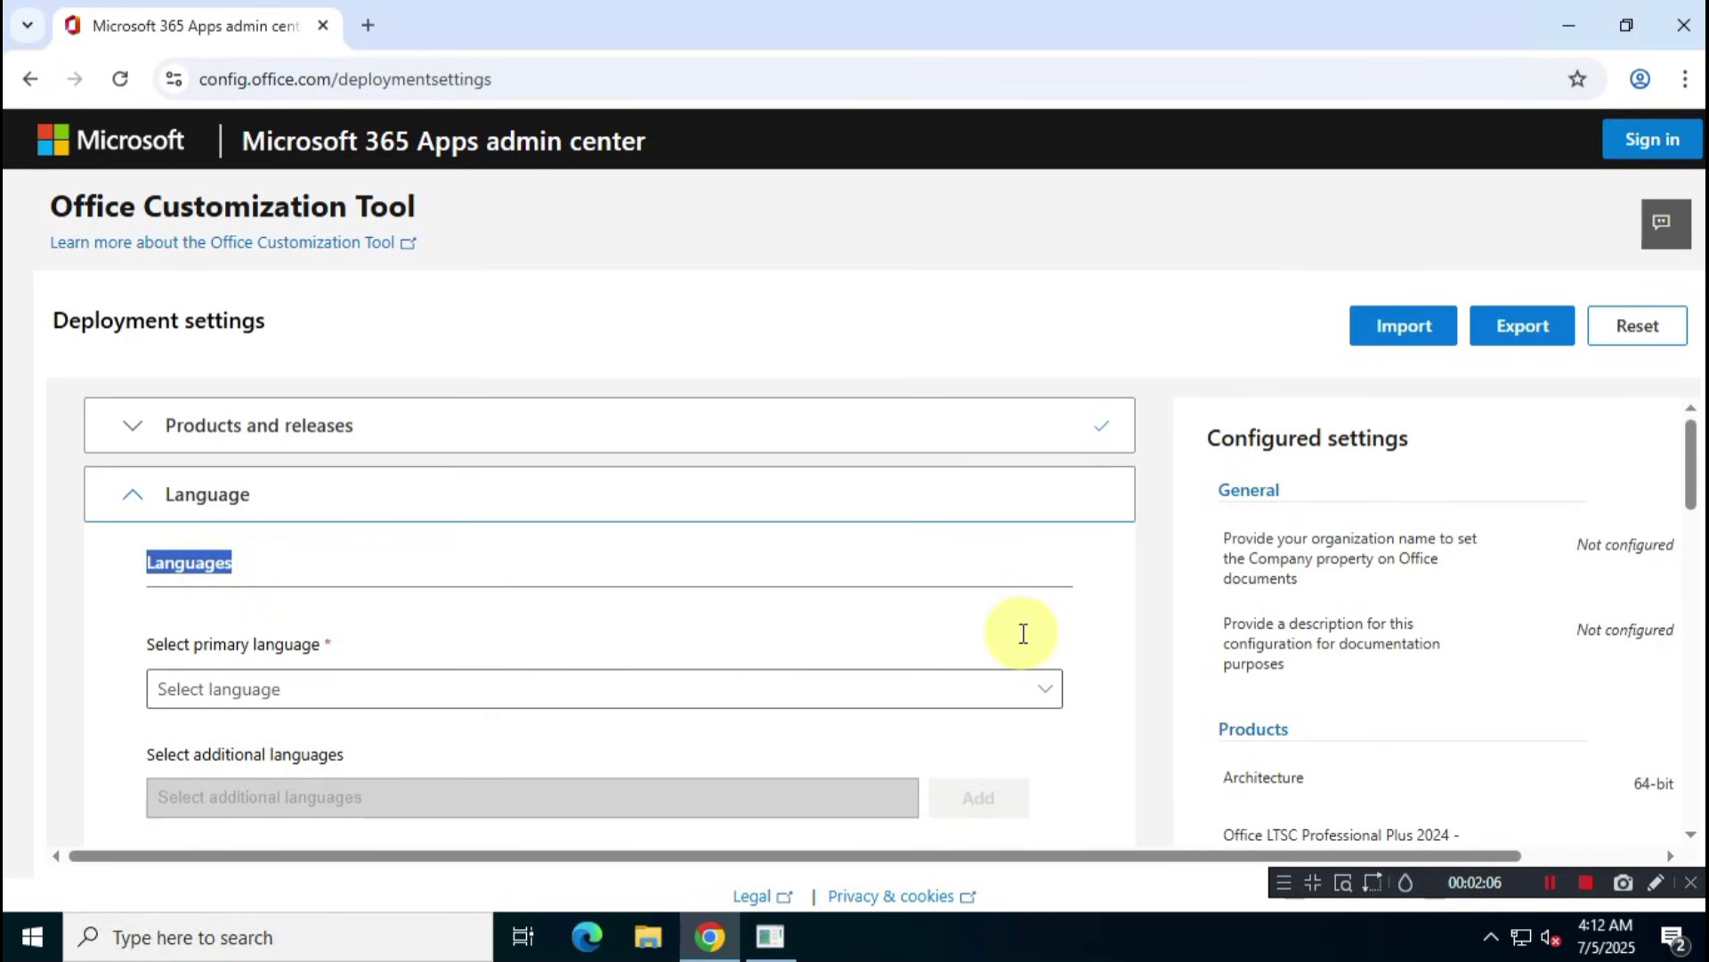
scroll(1022, 633, "down", 1)
left_click(868, 579)
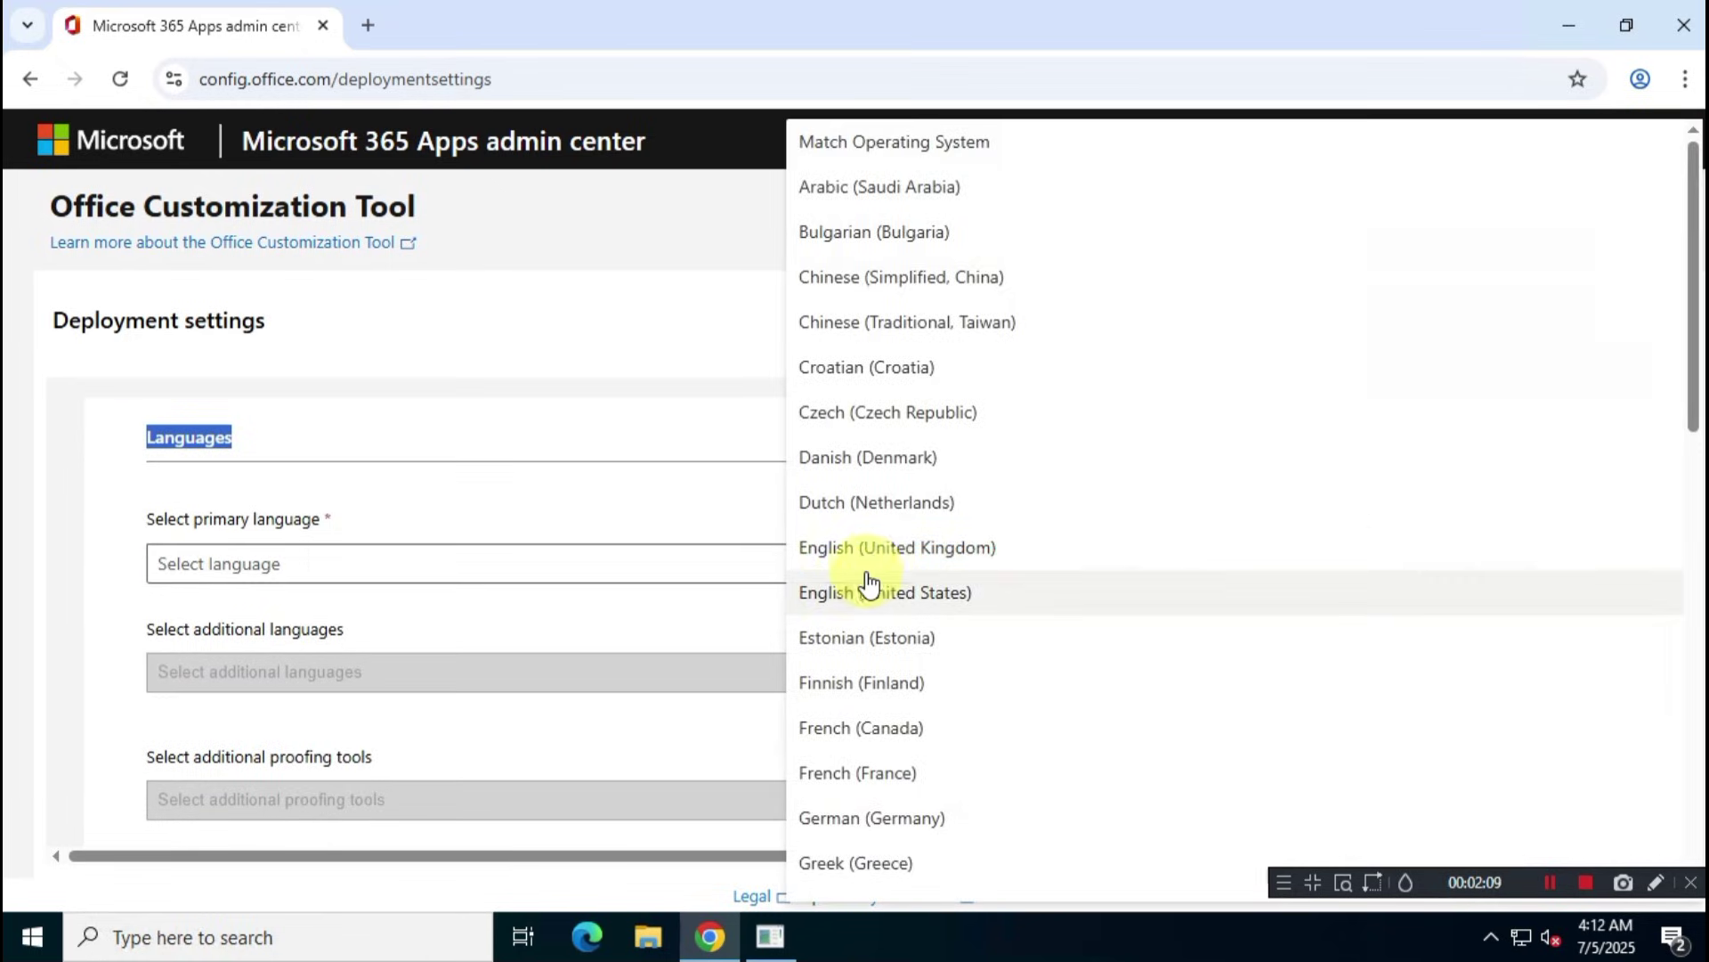
left_click(1133, 614)
scroll(1113, 606, "down", 2)
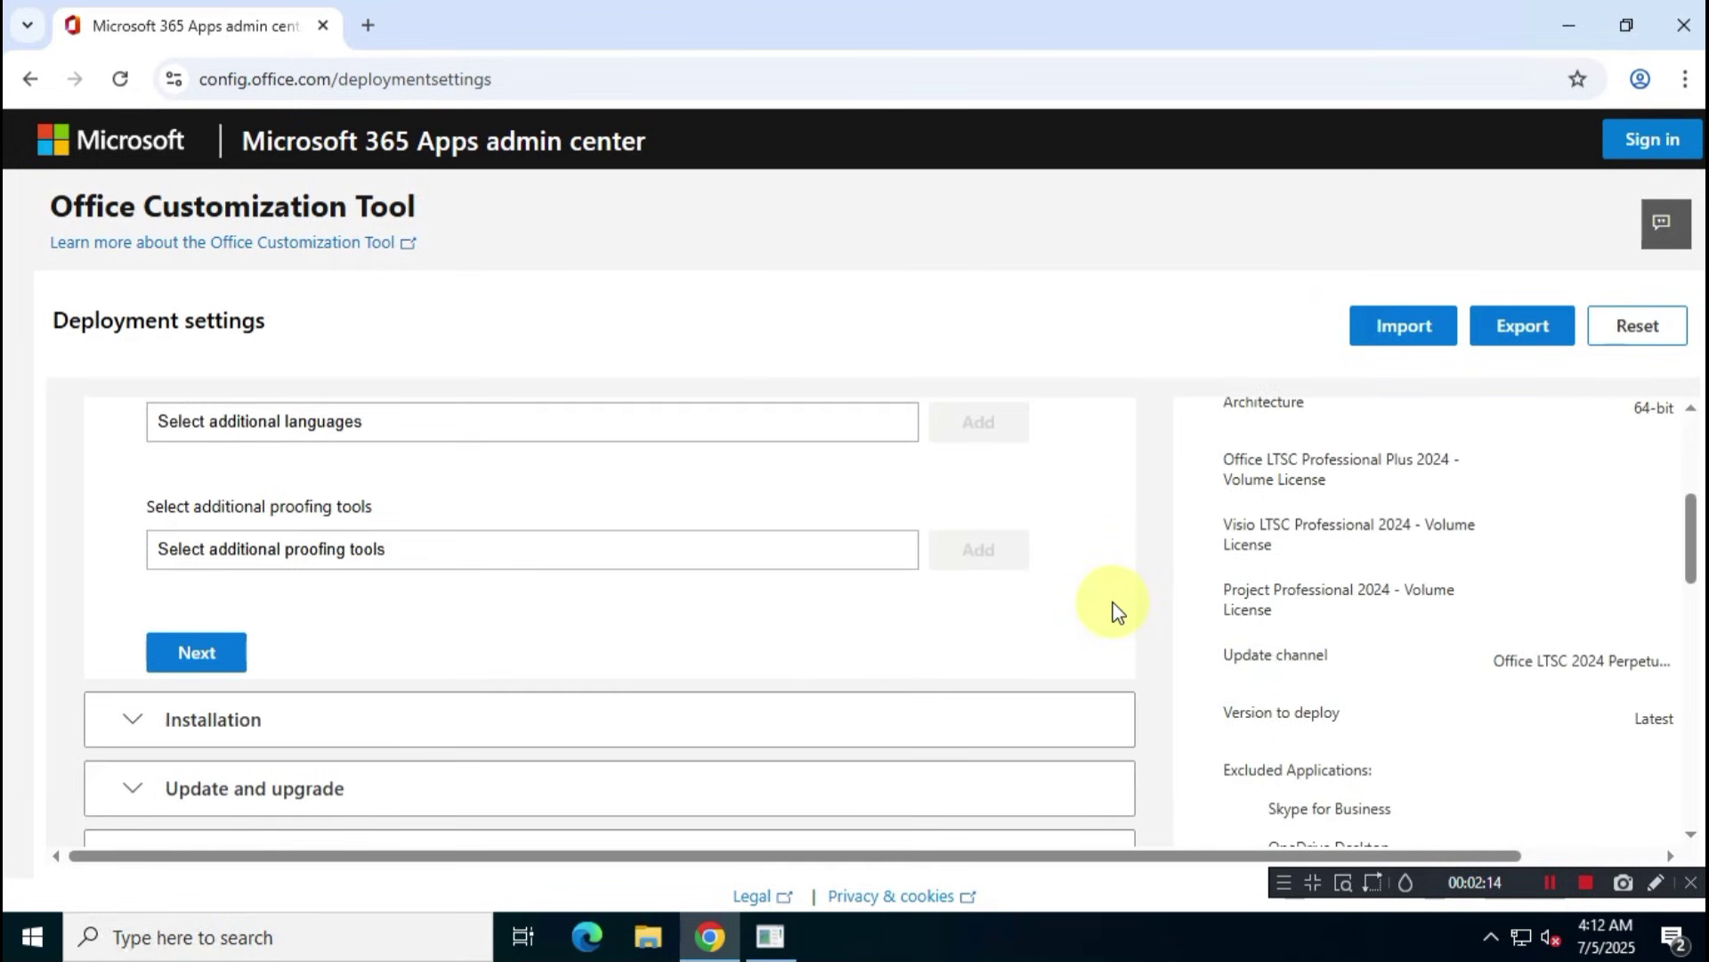
left_click(197, 652)
- Accept the default installation options with the Office Content Delivery Network (CDN) as source, and continue to Update and upgrade
scroll(1012, 628, "down", 2)
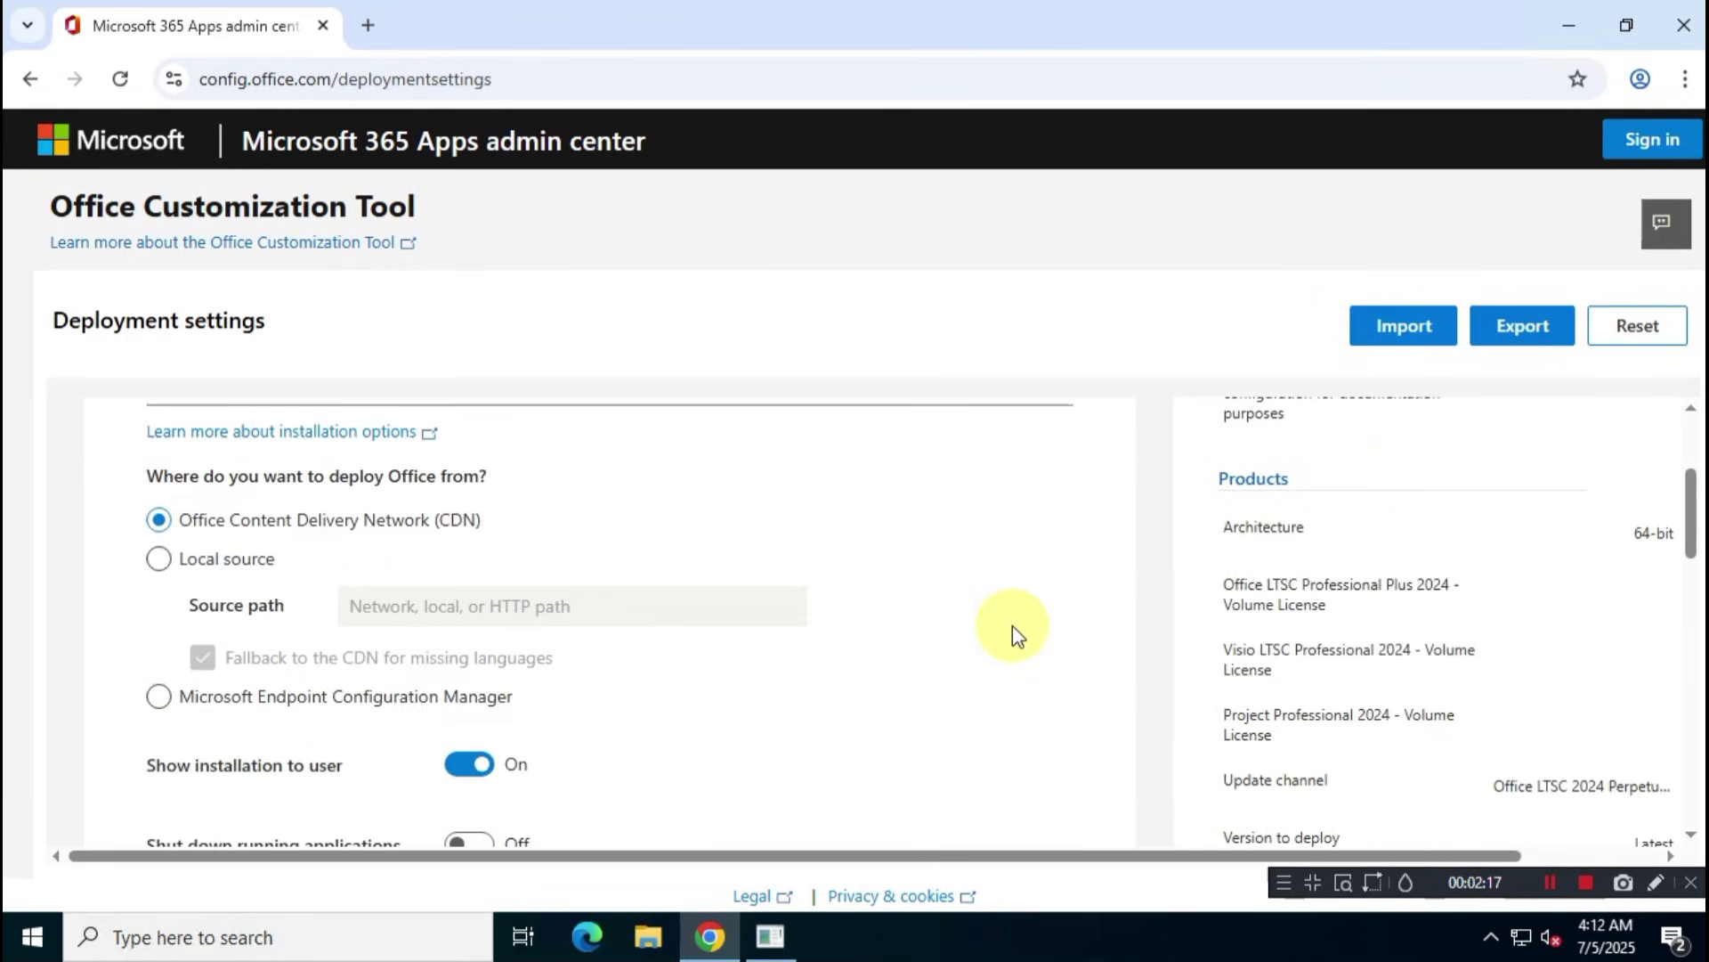
scroll(1012, 625, "up", 1)
left_click_drag(147, 506, 317, 509)
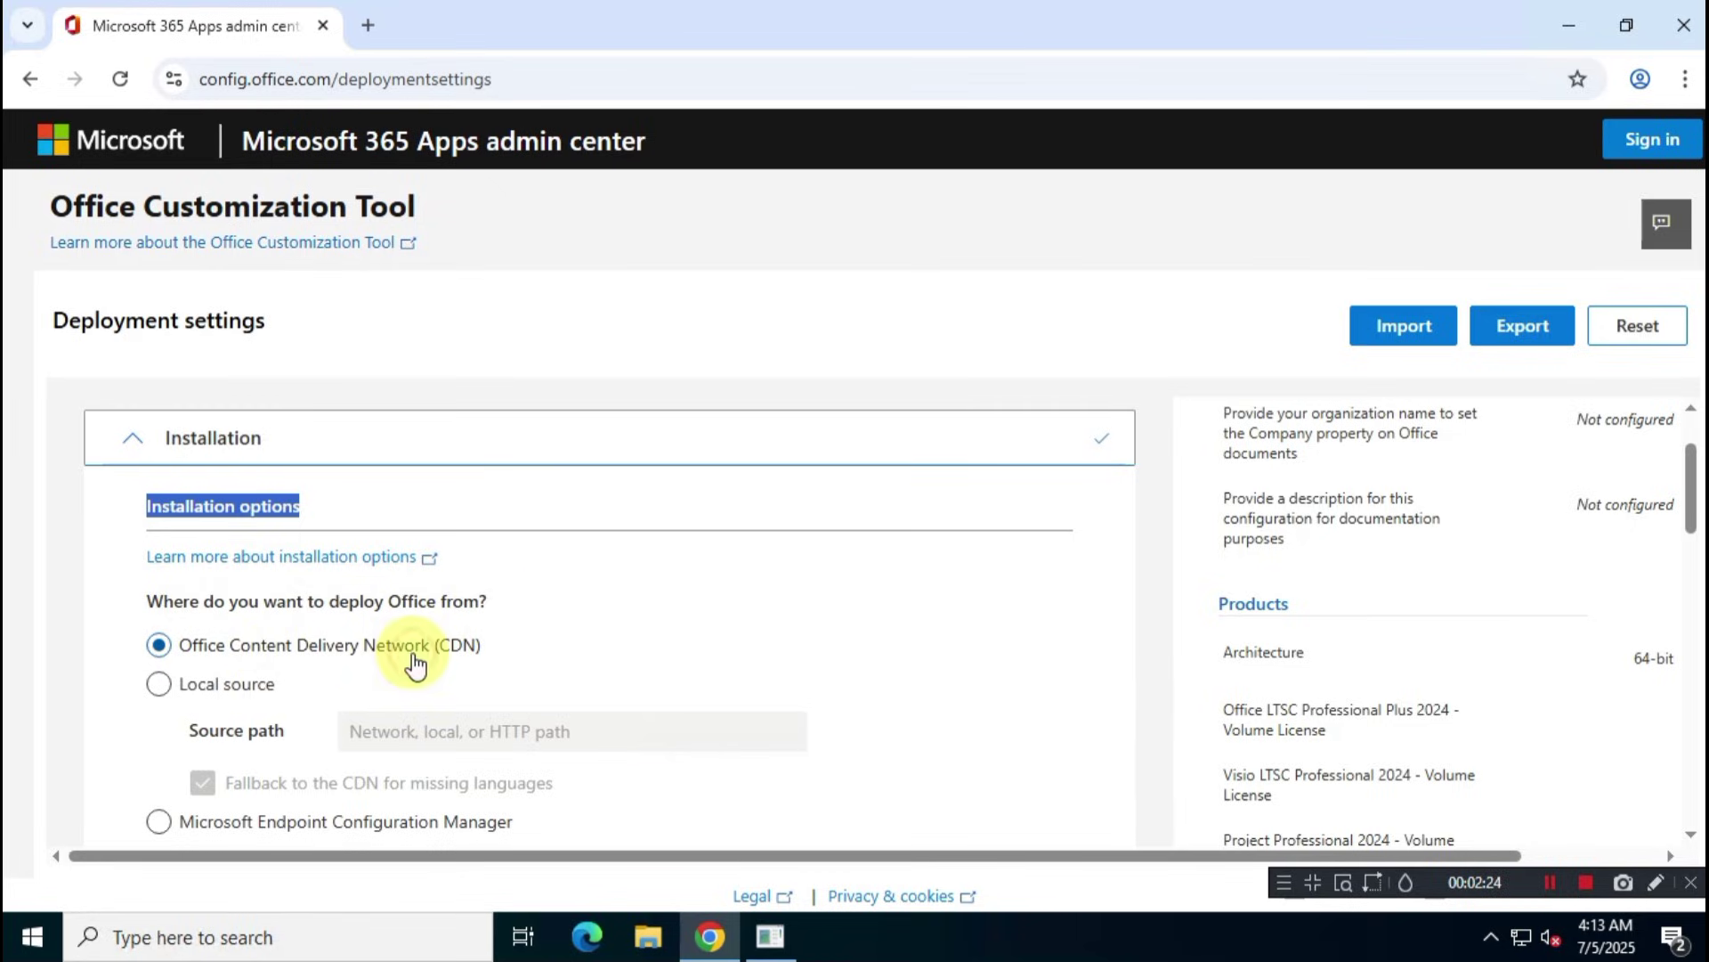
scroll(1153, 690, "down", 1)
scroll(1120, 684, "down", 2)
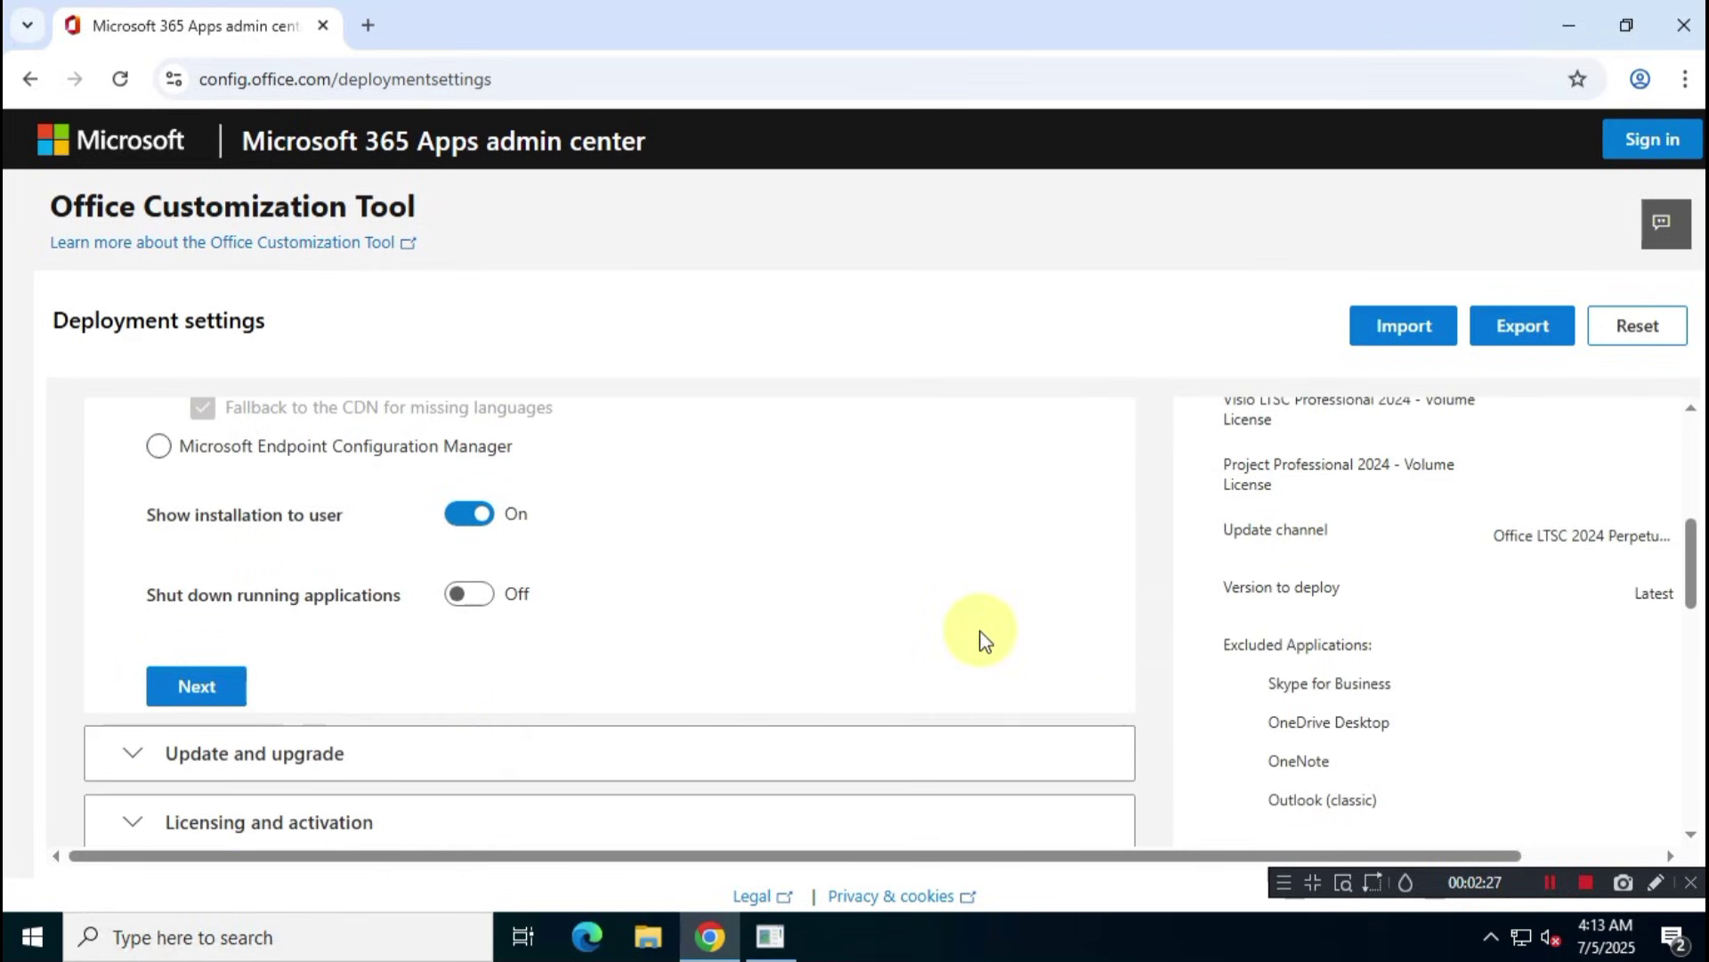
left_click(213, 687)
- Review the update and upgrade options, including the removal of MSI versions, and continue with the defaults to Licensing and activation
scroll(658, 549, "down", 2)
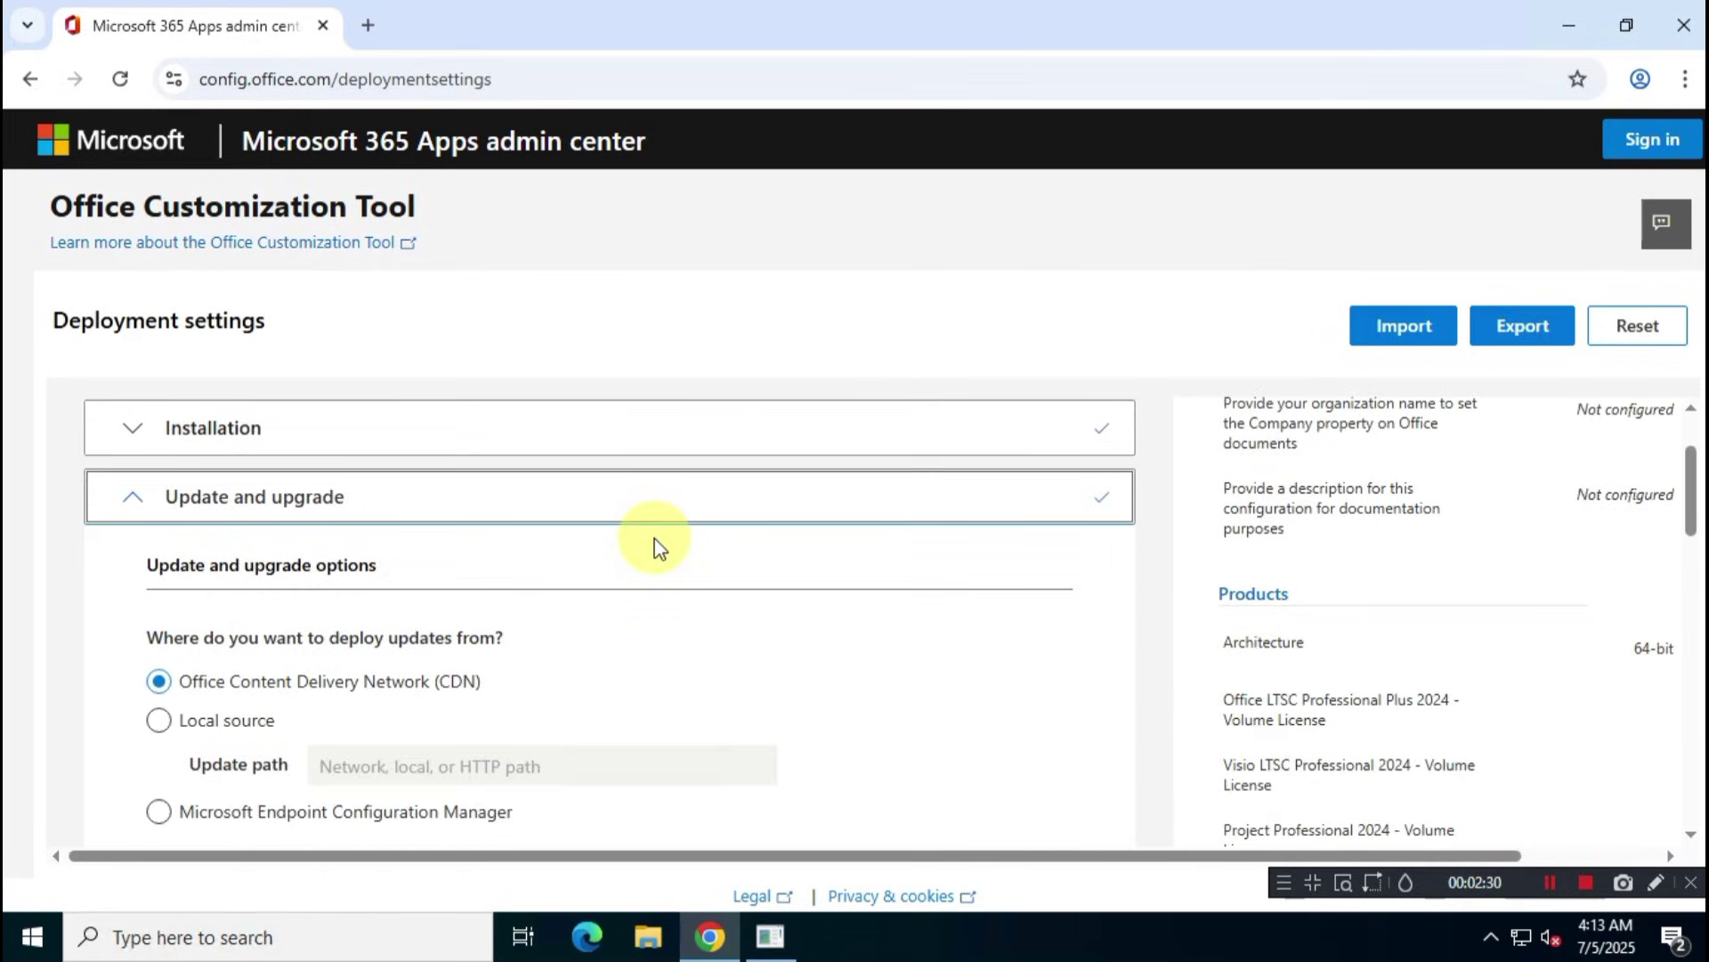
left_click_drag(148, 448, 373, 437)
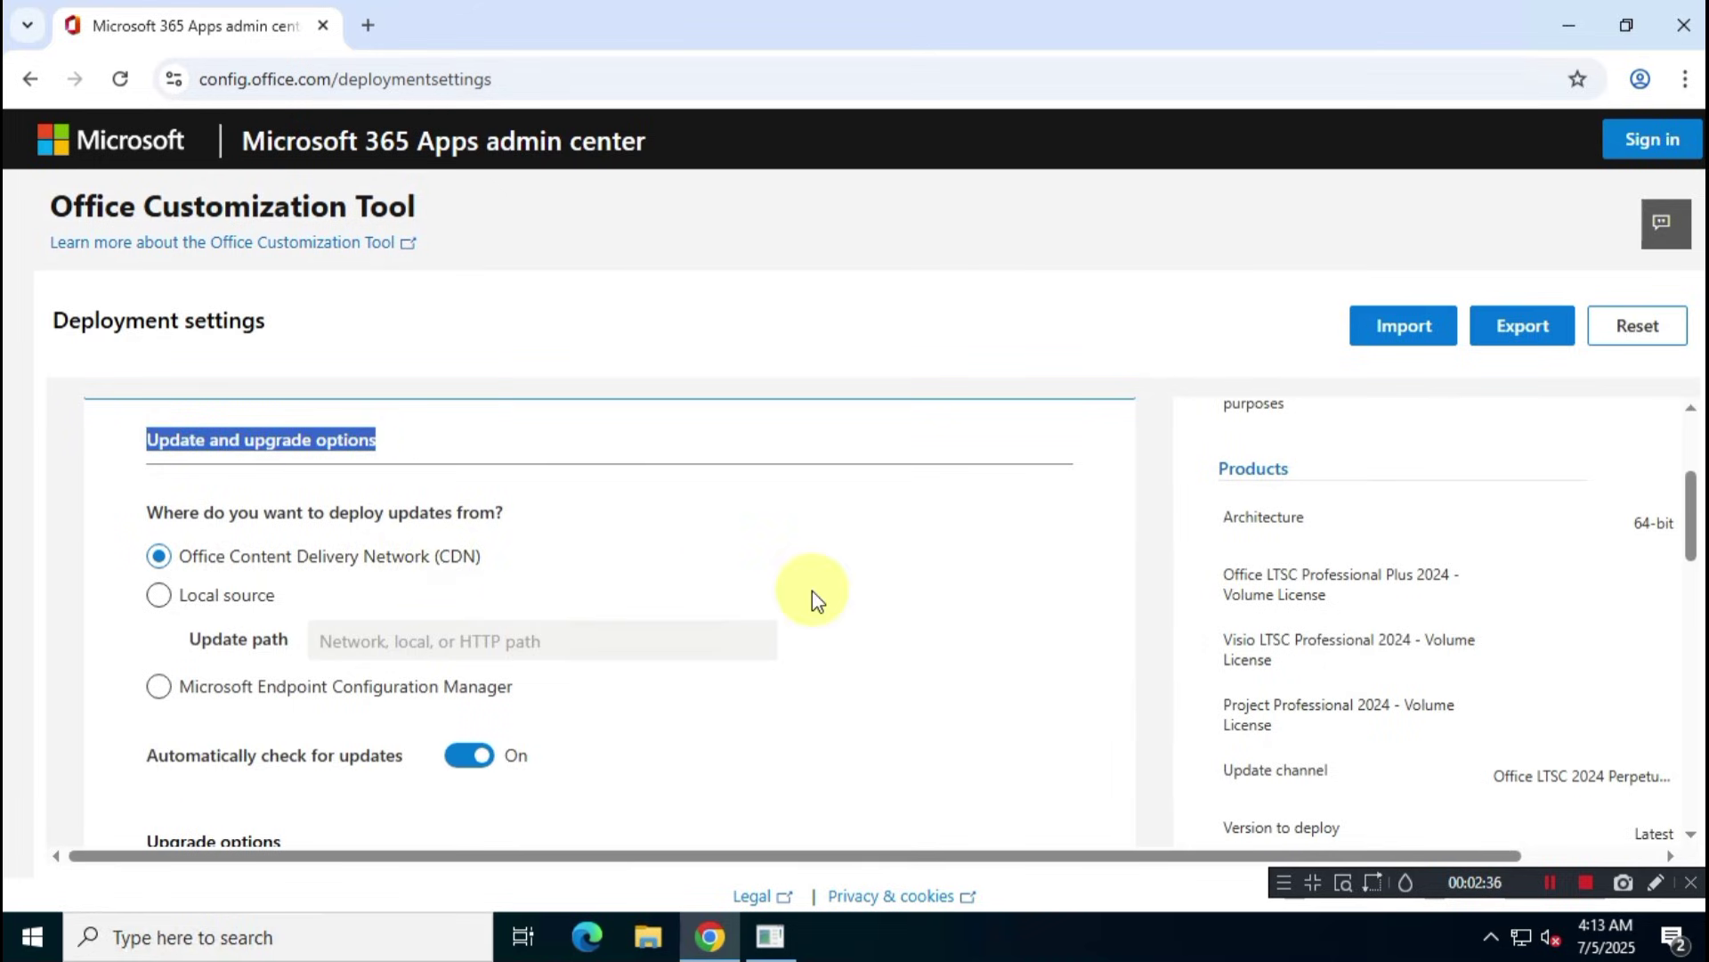
scroll(739, 597, "down", 2)
left_click_drag(147, 666, 649, 676)
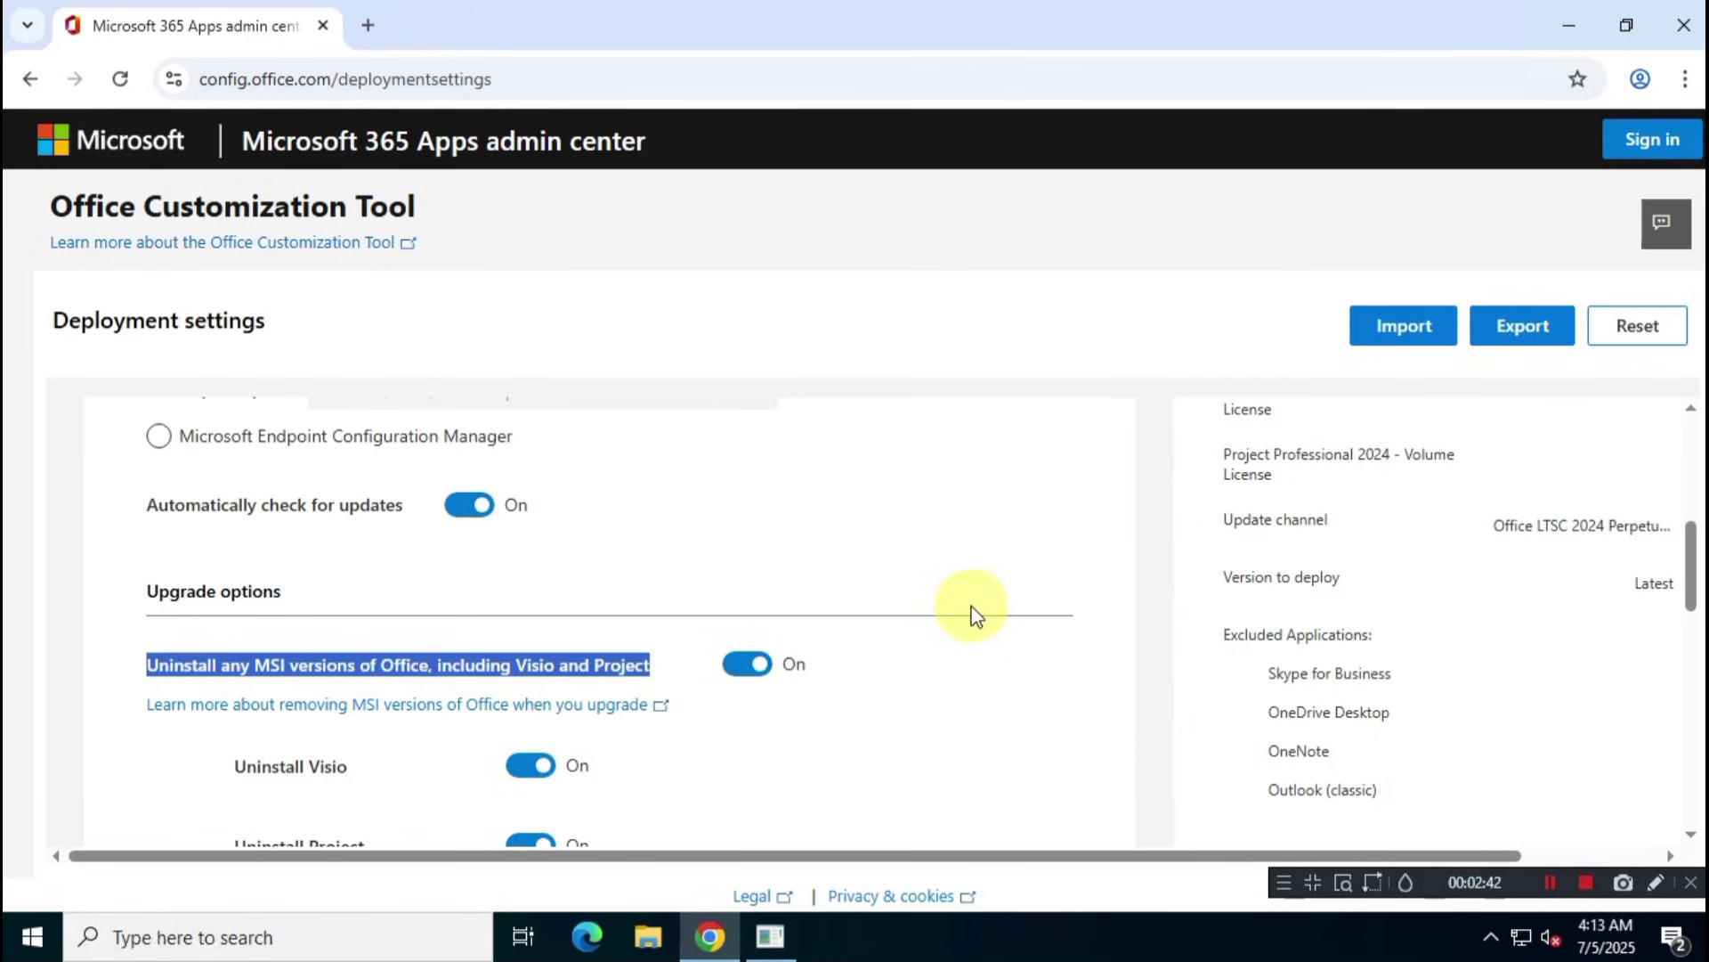
scroll(1019, 664, "down", 5)
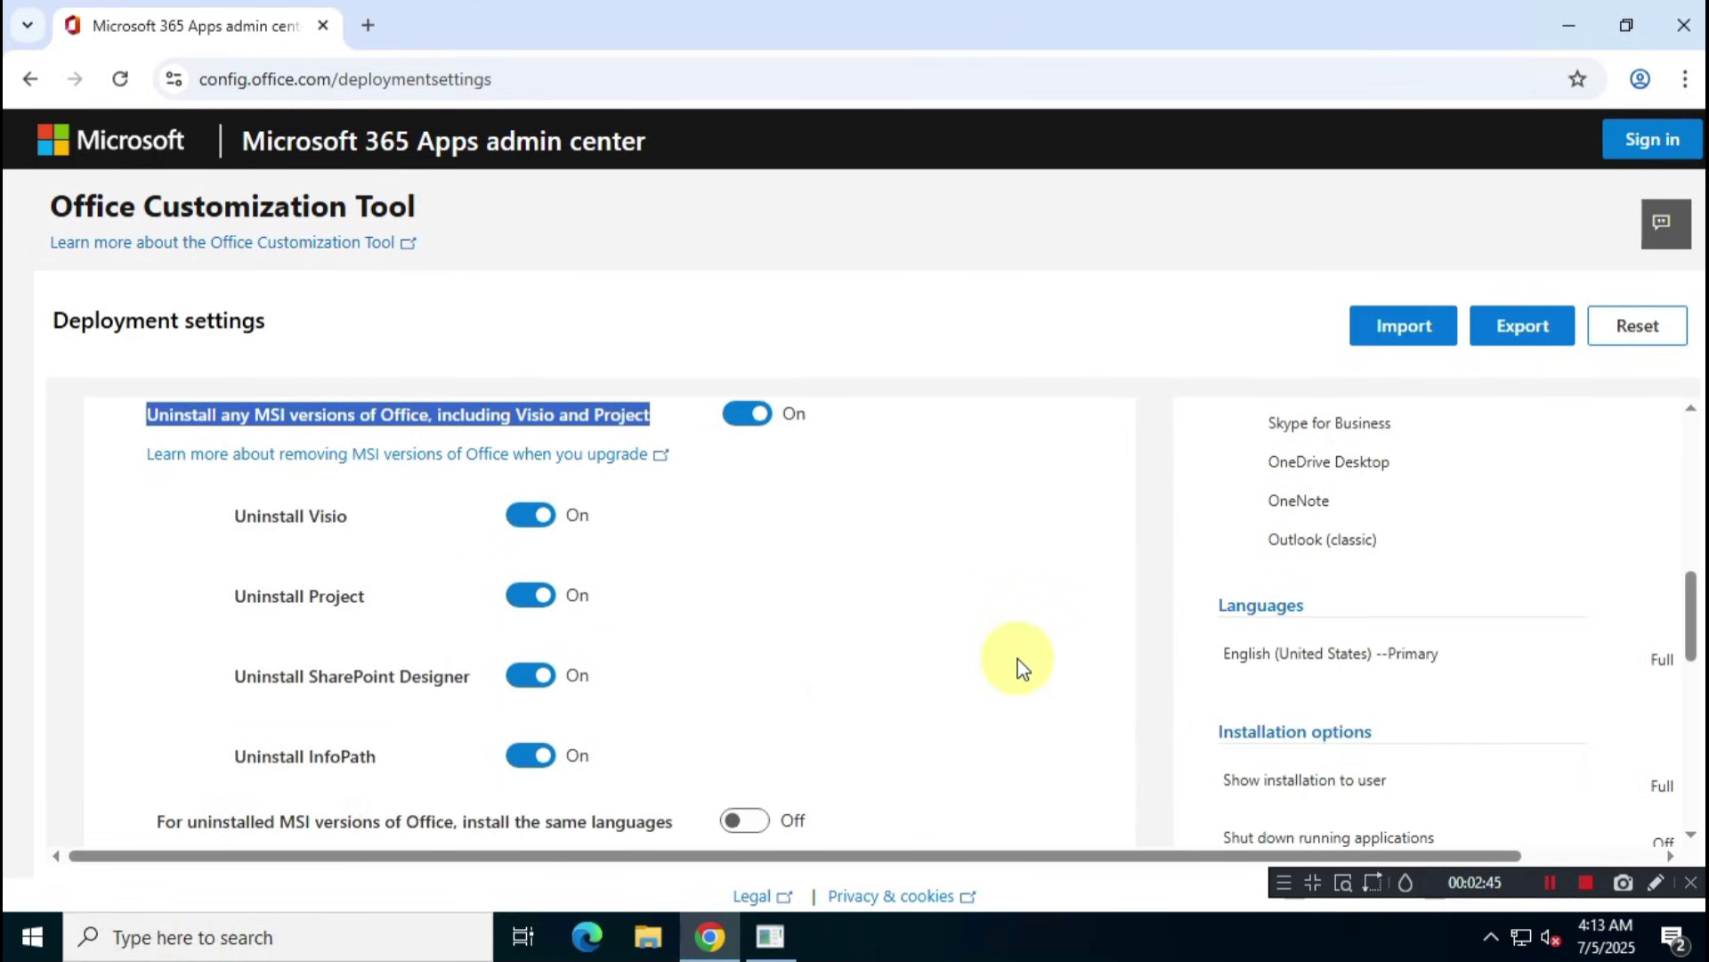
left_click(197, 585)
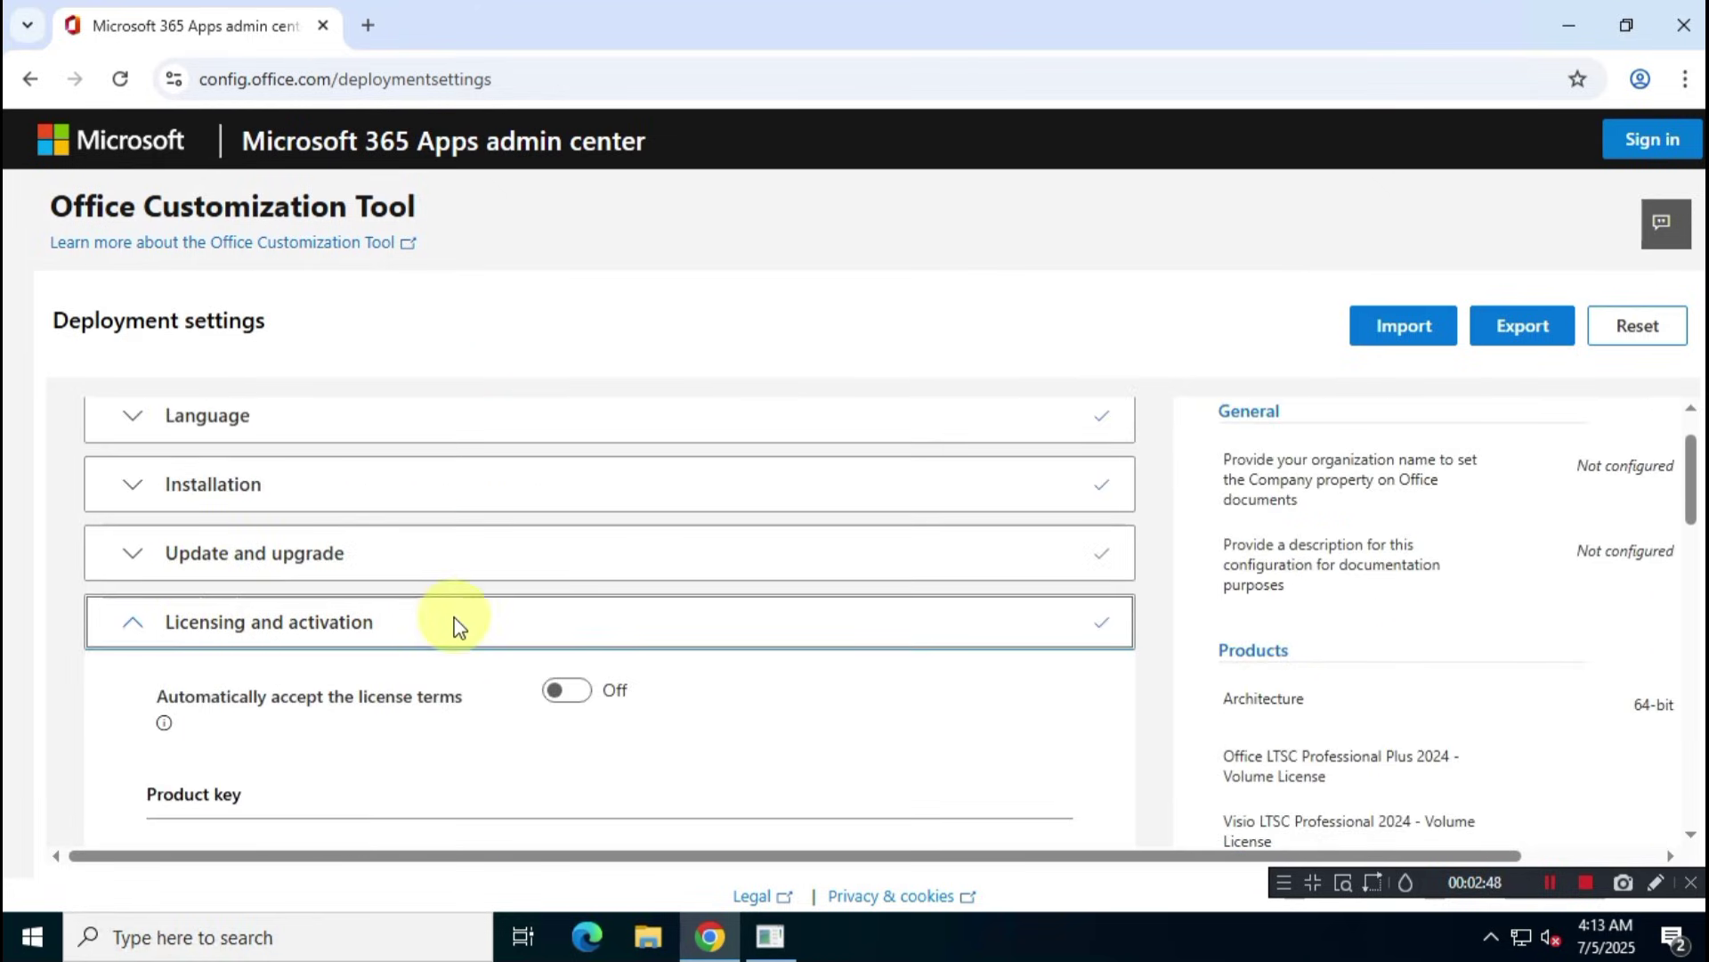
- Accept the default KMS licensing and user-based activation settings and continue to the General section
scroll(661, 614, "down", 3)
scroll(223, 569, "down", 5)
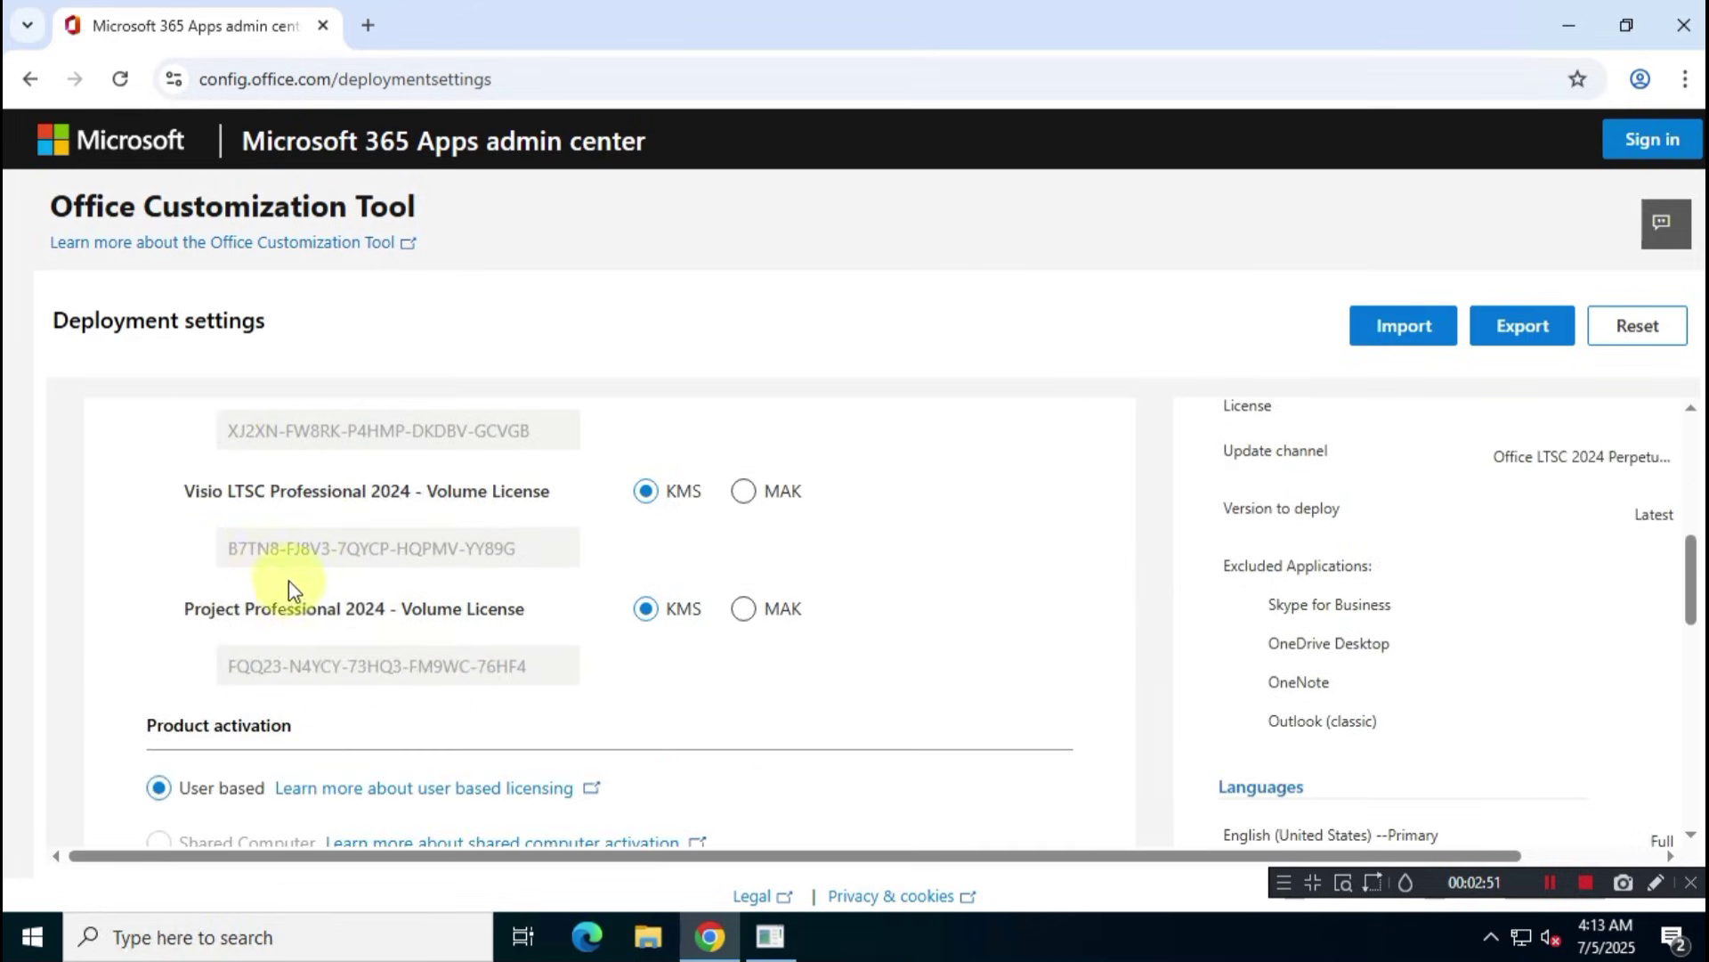
scroll(354, 590, "down", 2)
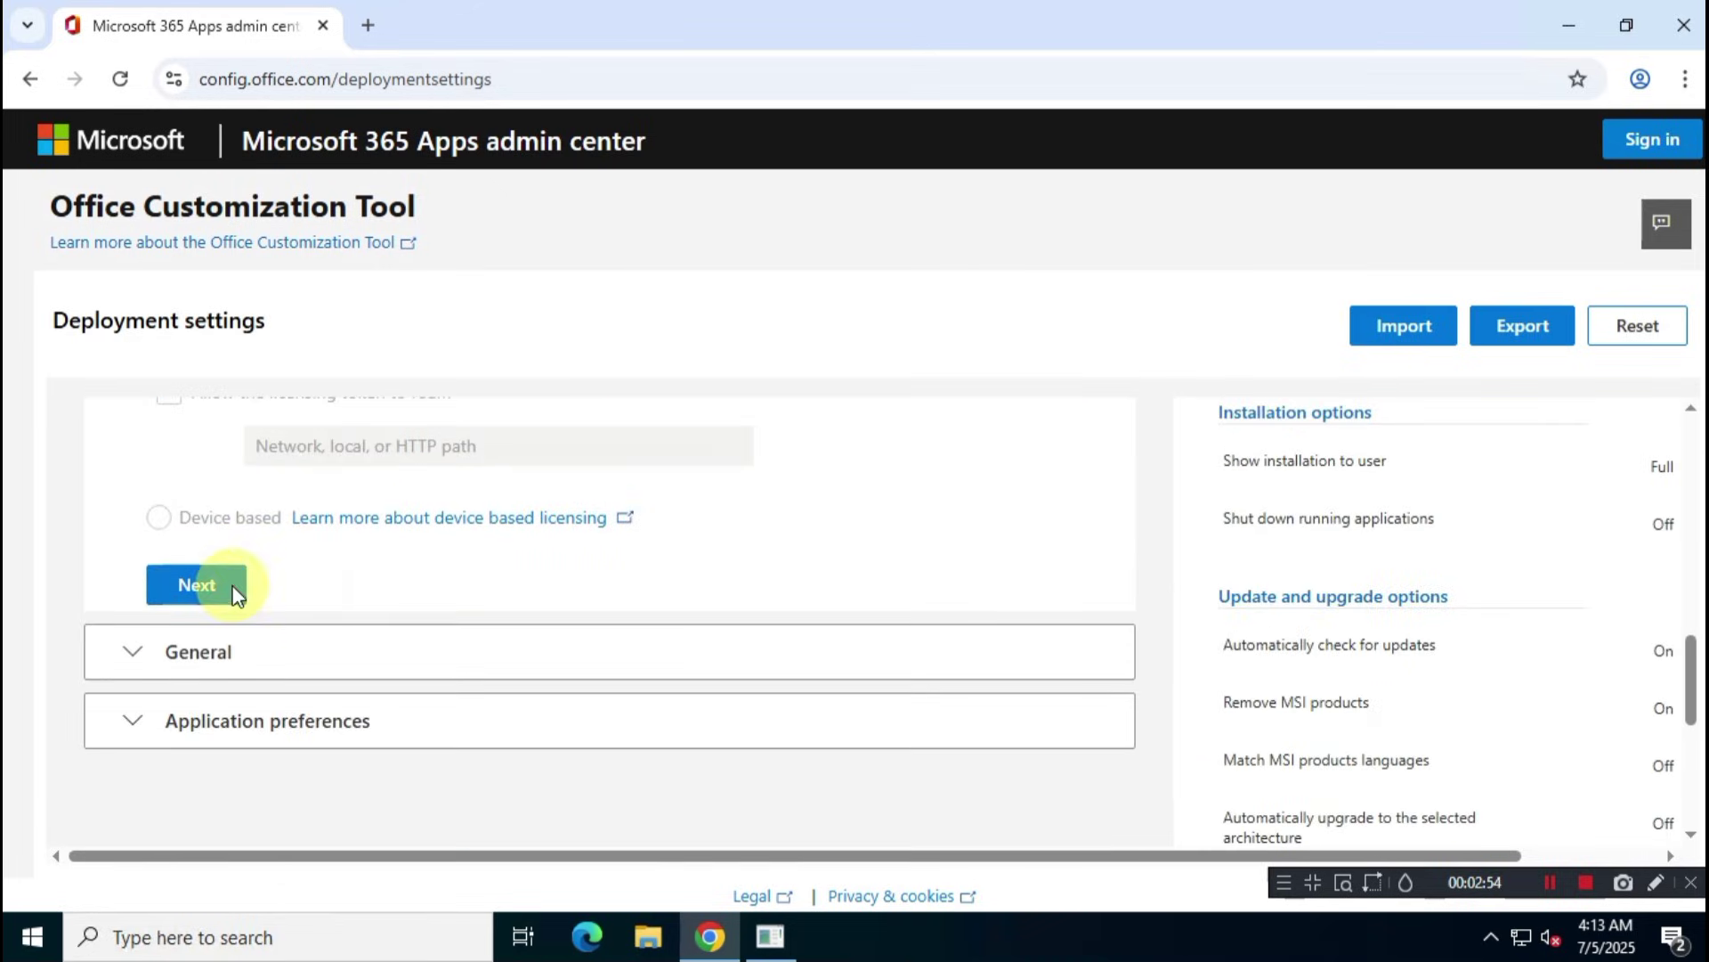
left_click(225, 585)
- Leave the organization name and description blank and finish the Application preferences with their defaults
scroll(623, 663, "down", 4)
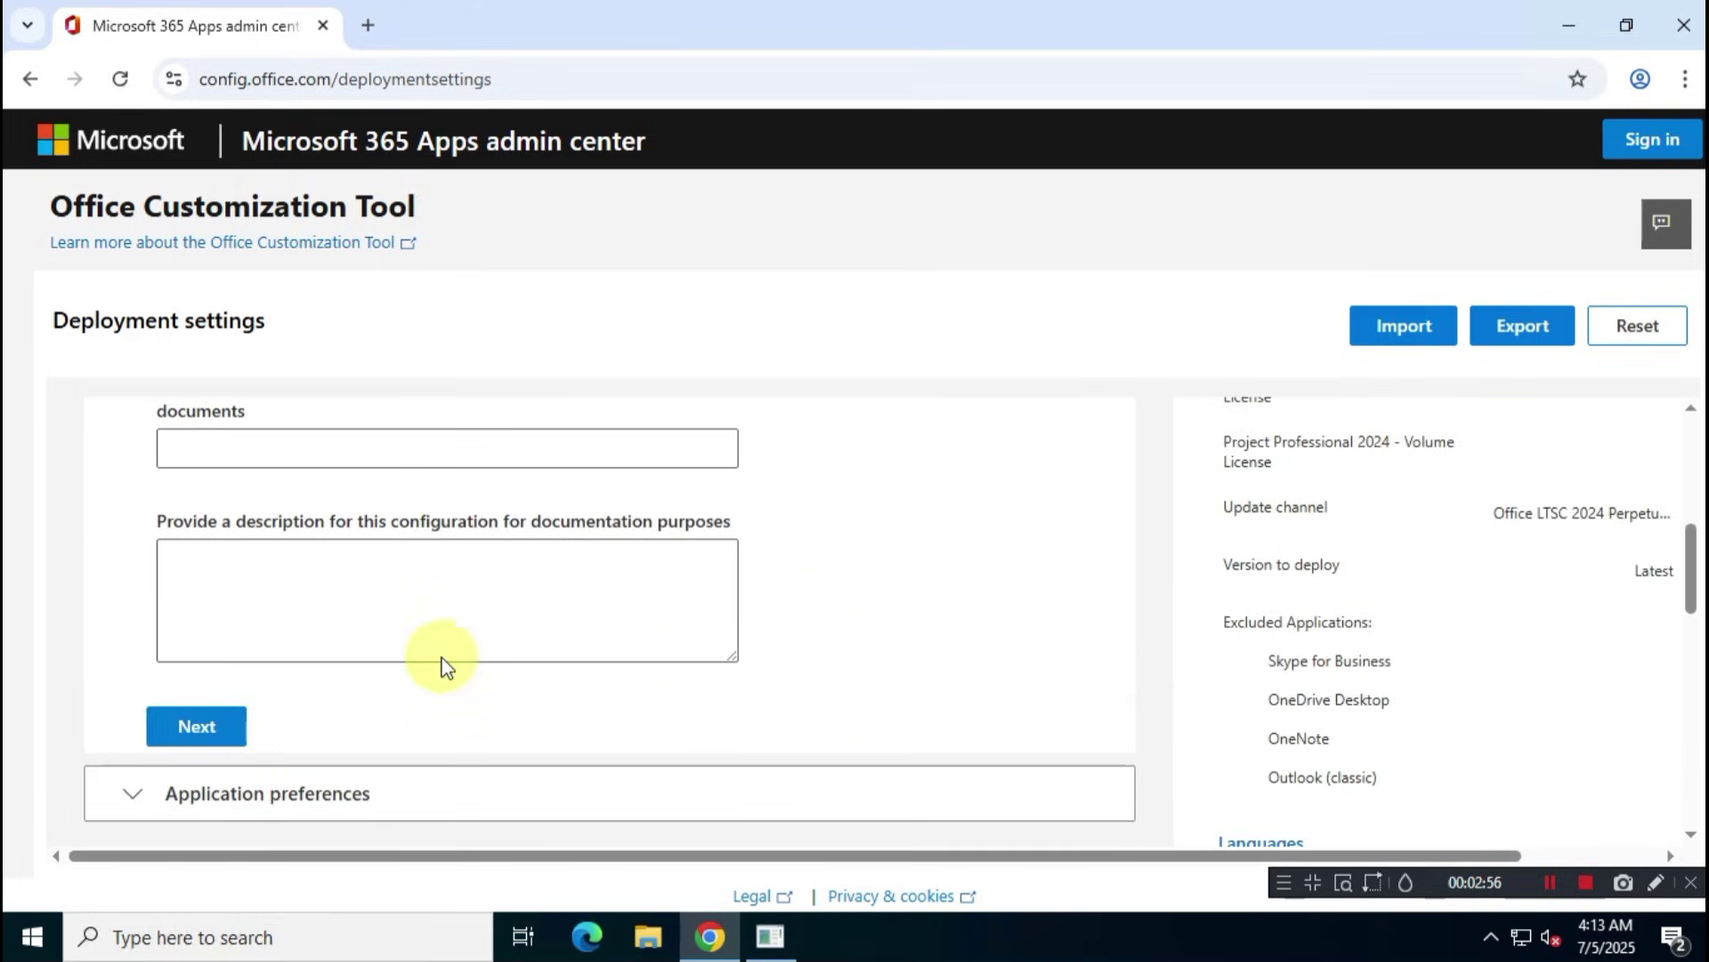
left_click(191, 725)
scroll(1228, 674, "down", 4)
scroll(1221, 668, "down", 4)
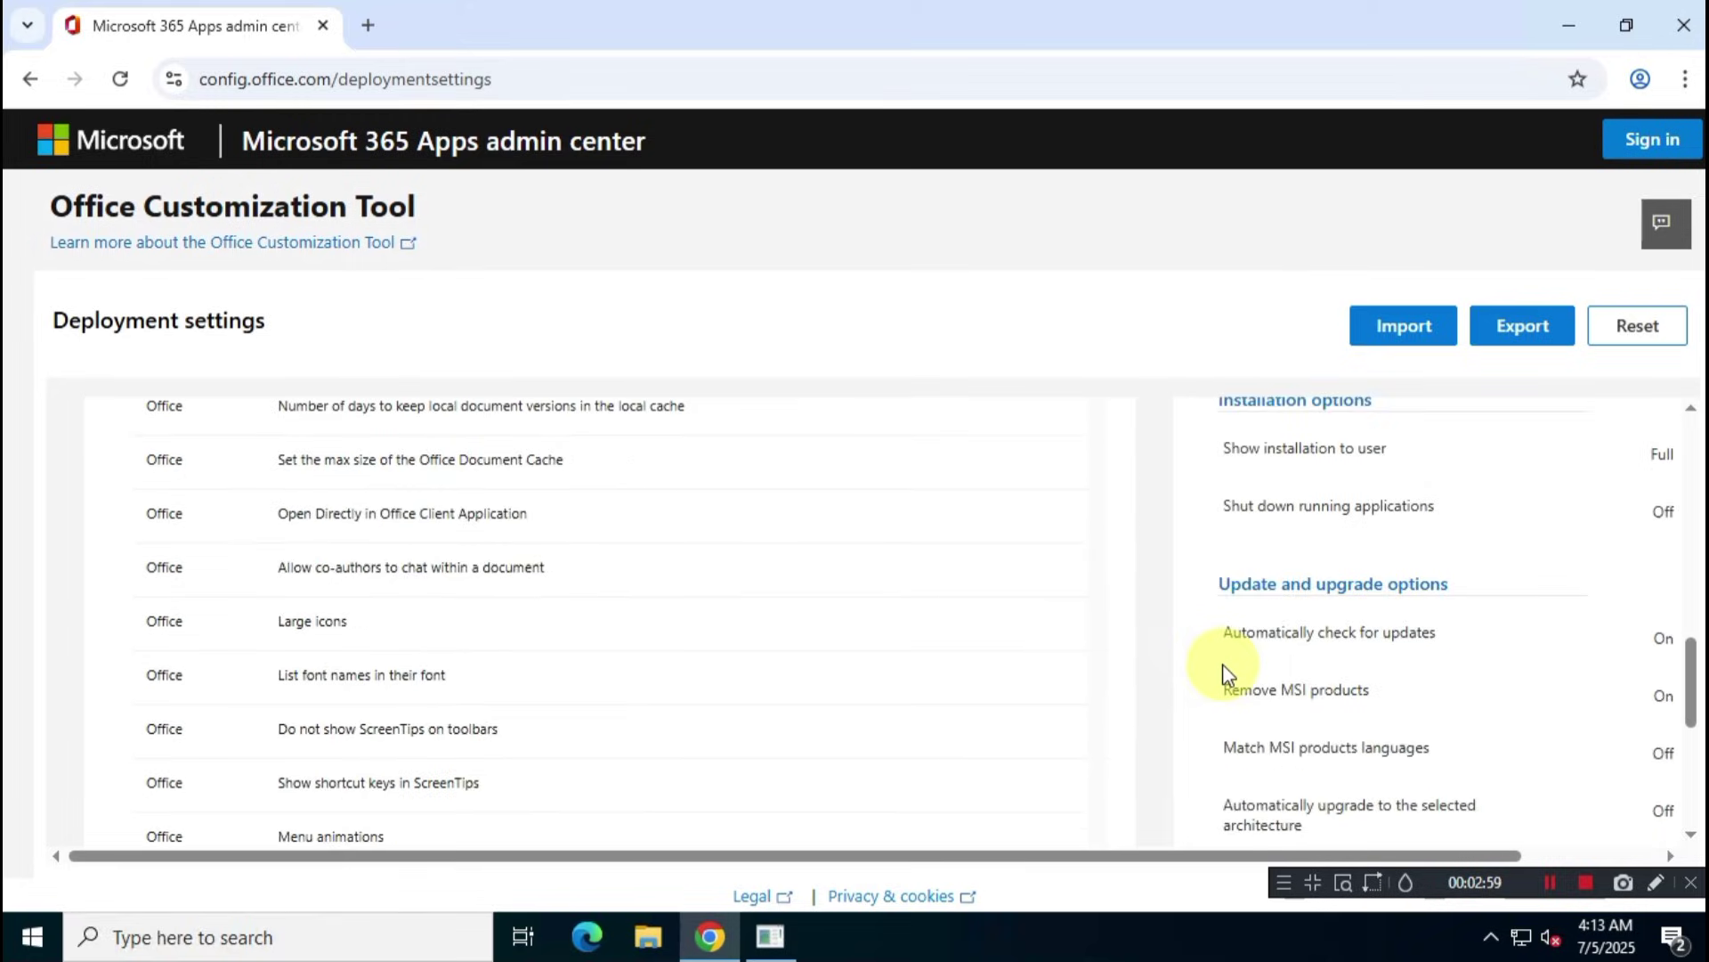
scroll(1221, 664, "down", 5)
left_click(210, 504)
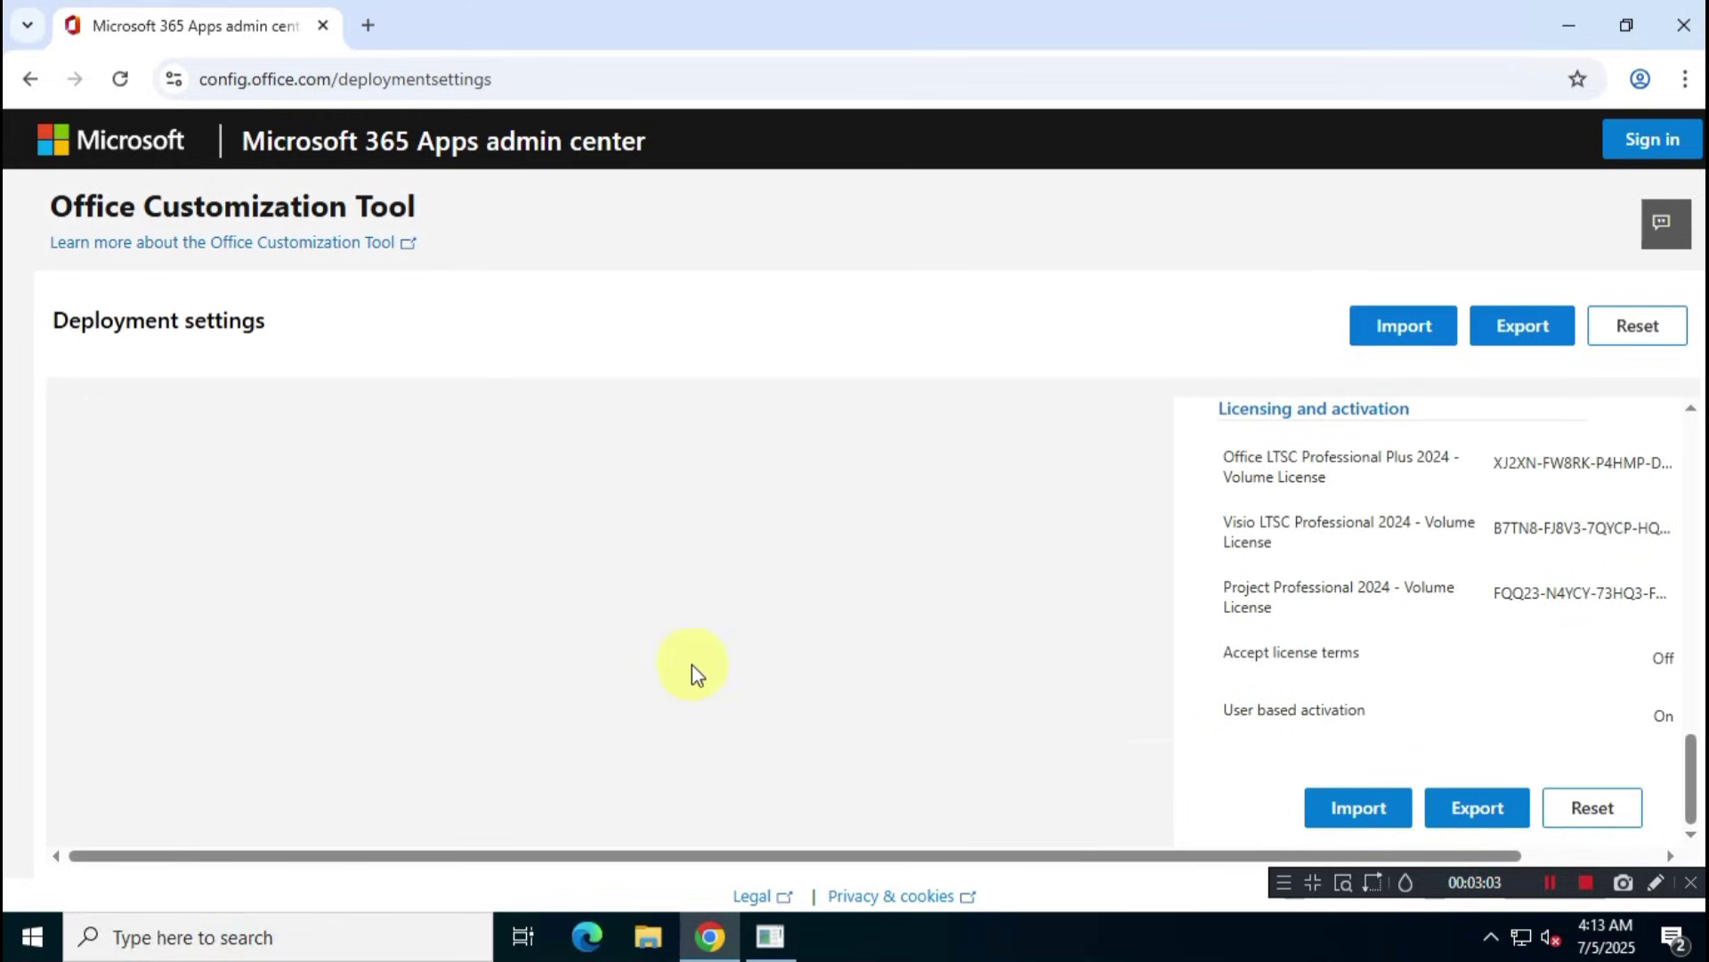
- Start exporting the configuration and choose Office Open XML formats as the default file format
left_click(1498, 820)
left_click(461, 504)
left_click(463, 506)
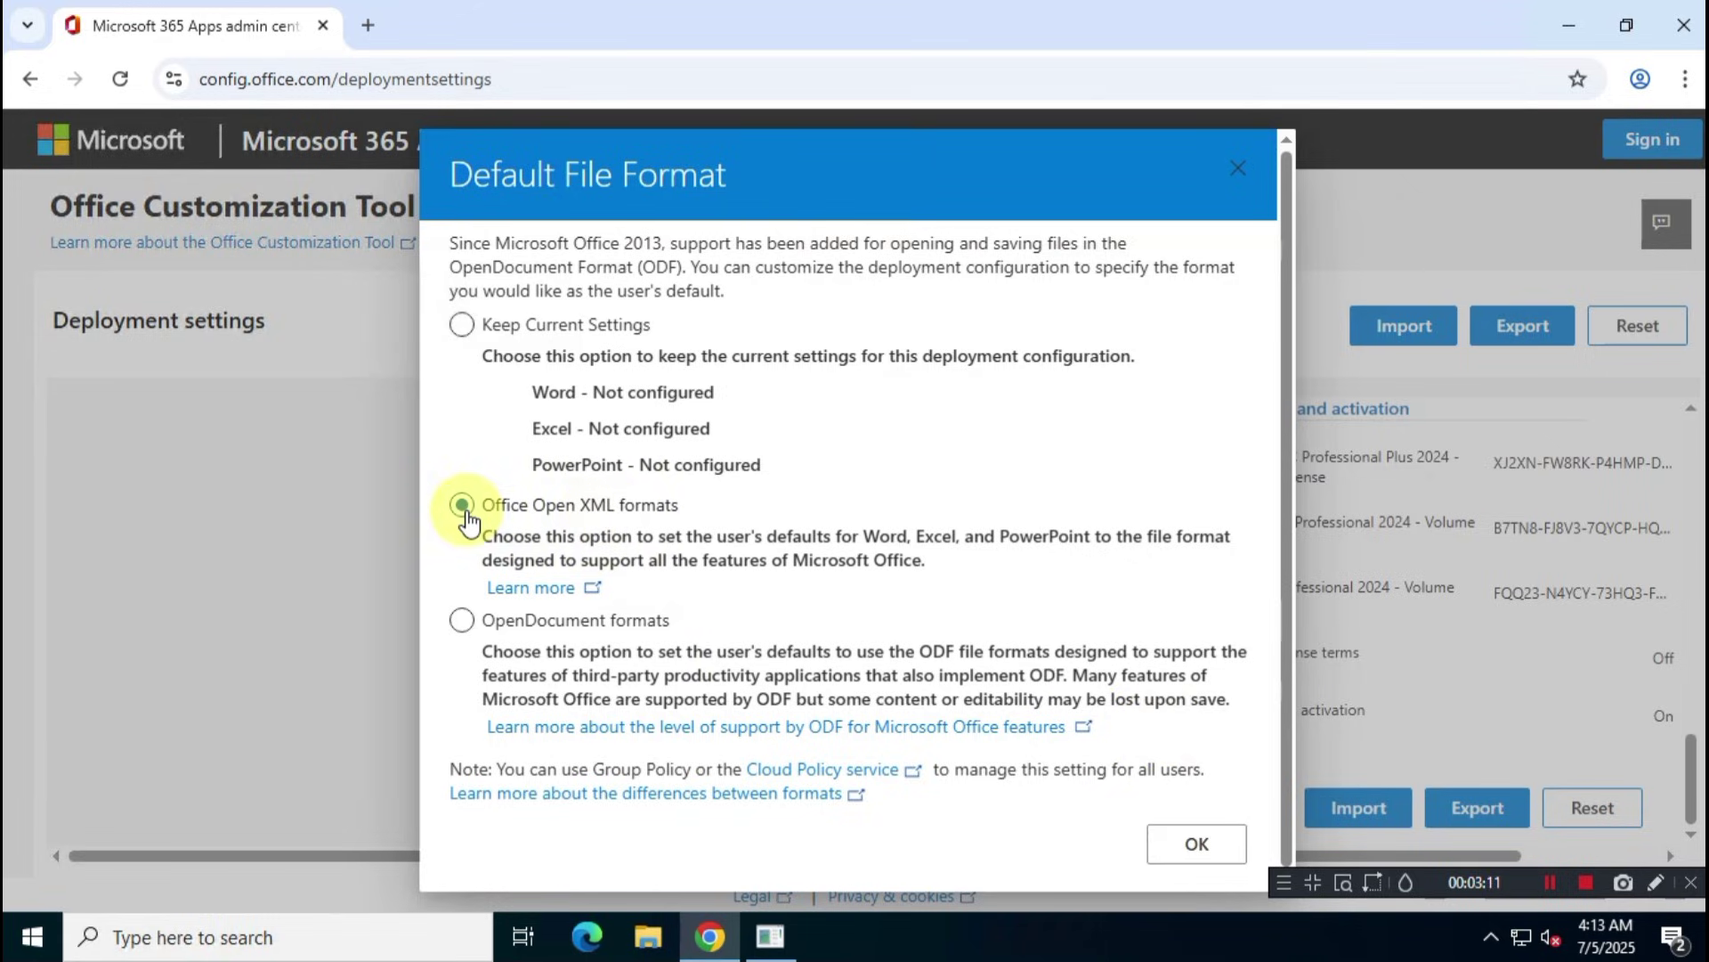
left_click(1213, 846)
- Accept the license agreement terms and export the configuration with the file name office24full
left_click_drag(1249, 365, 1251, 603)
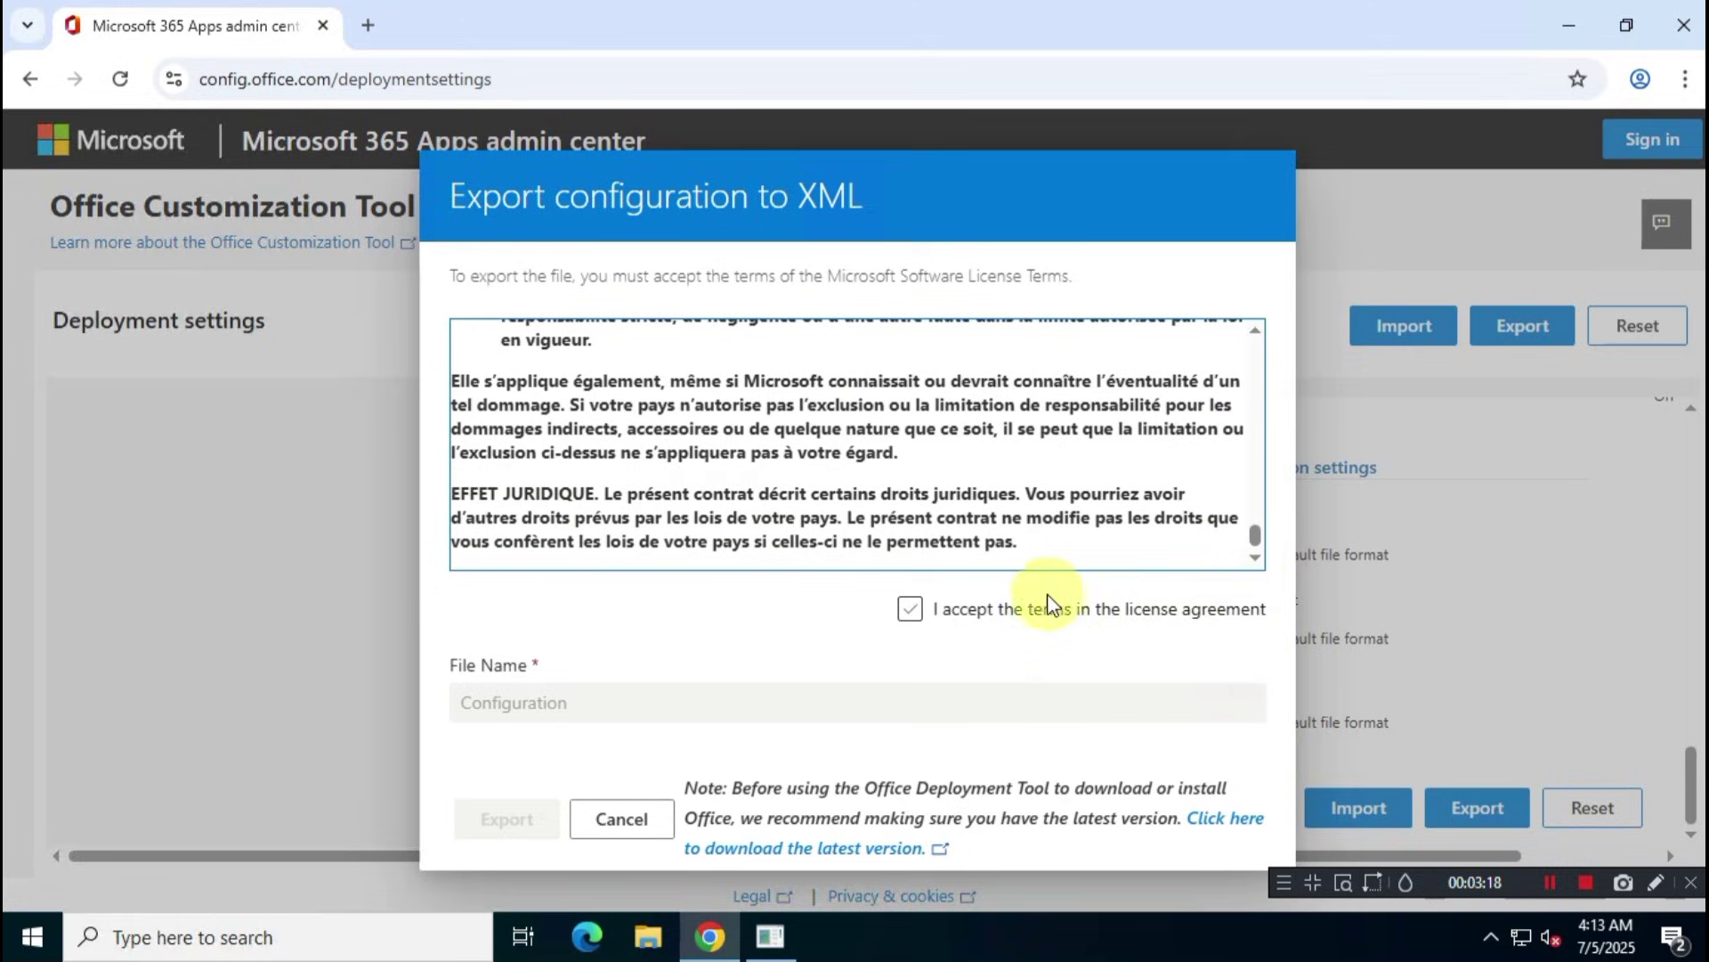
left_click(910, 609)
left_click_drag(600, 709, 421, 718)
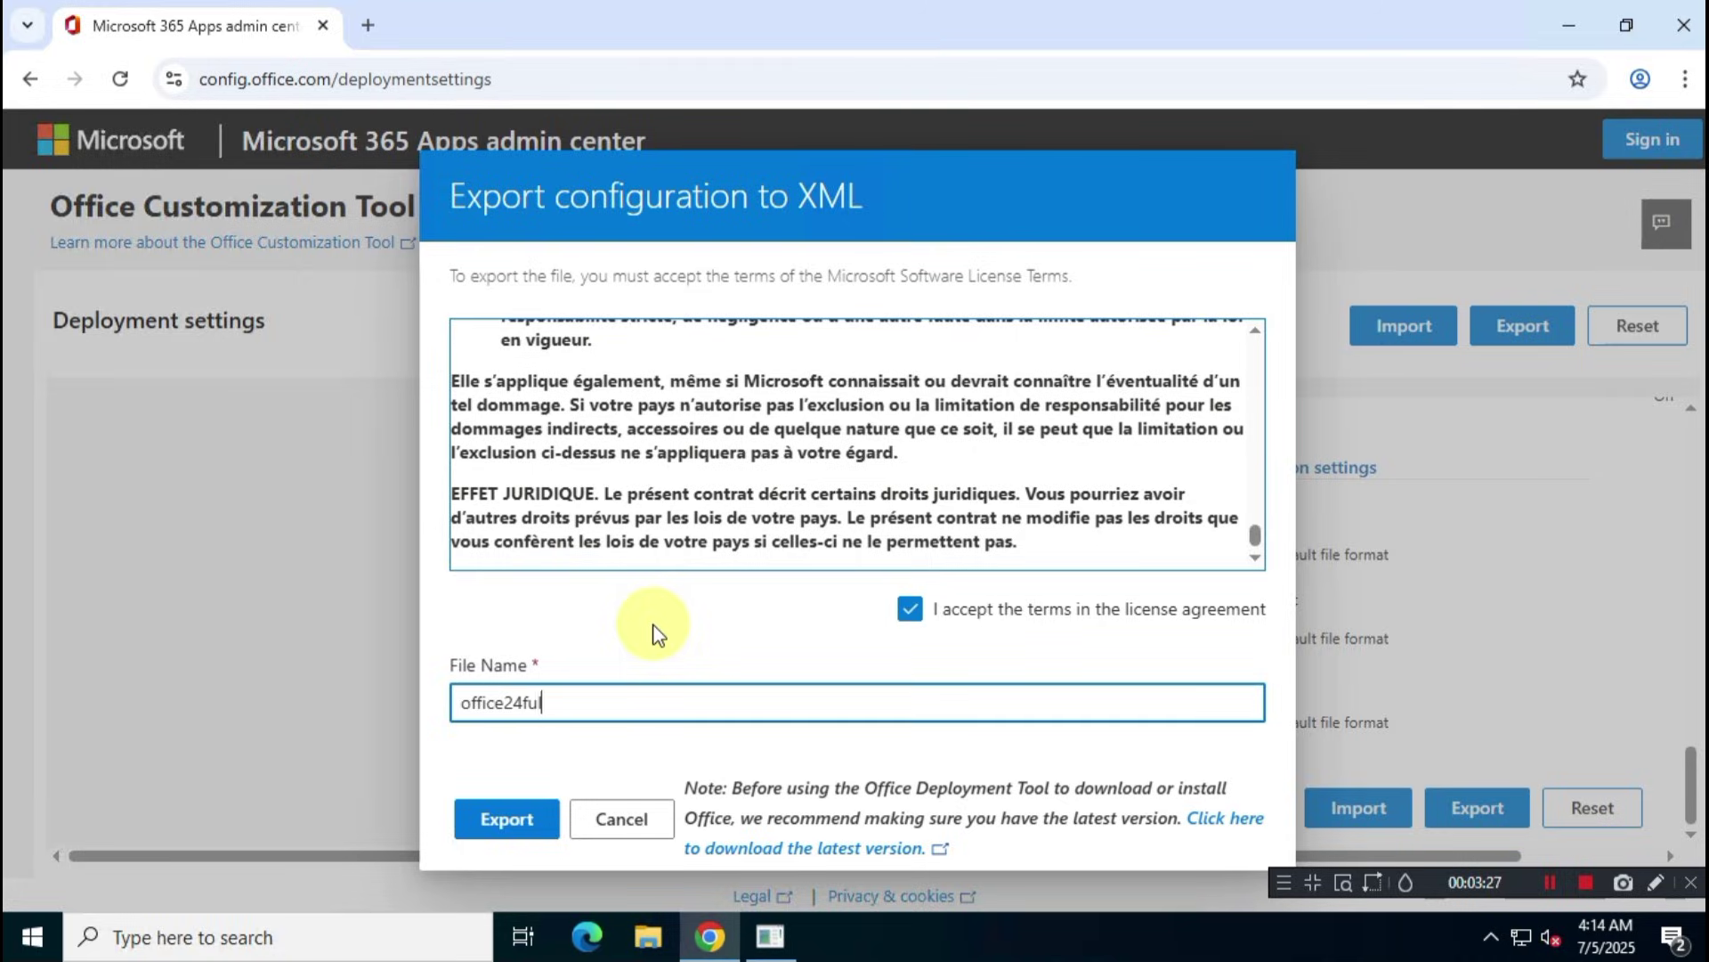
left_click(514, 821)
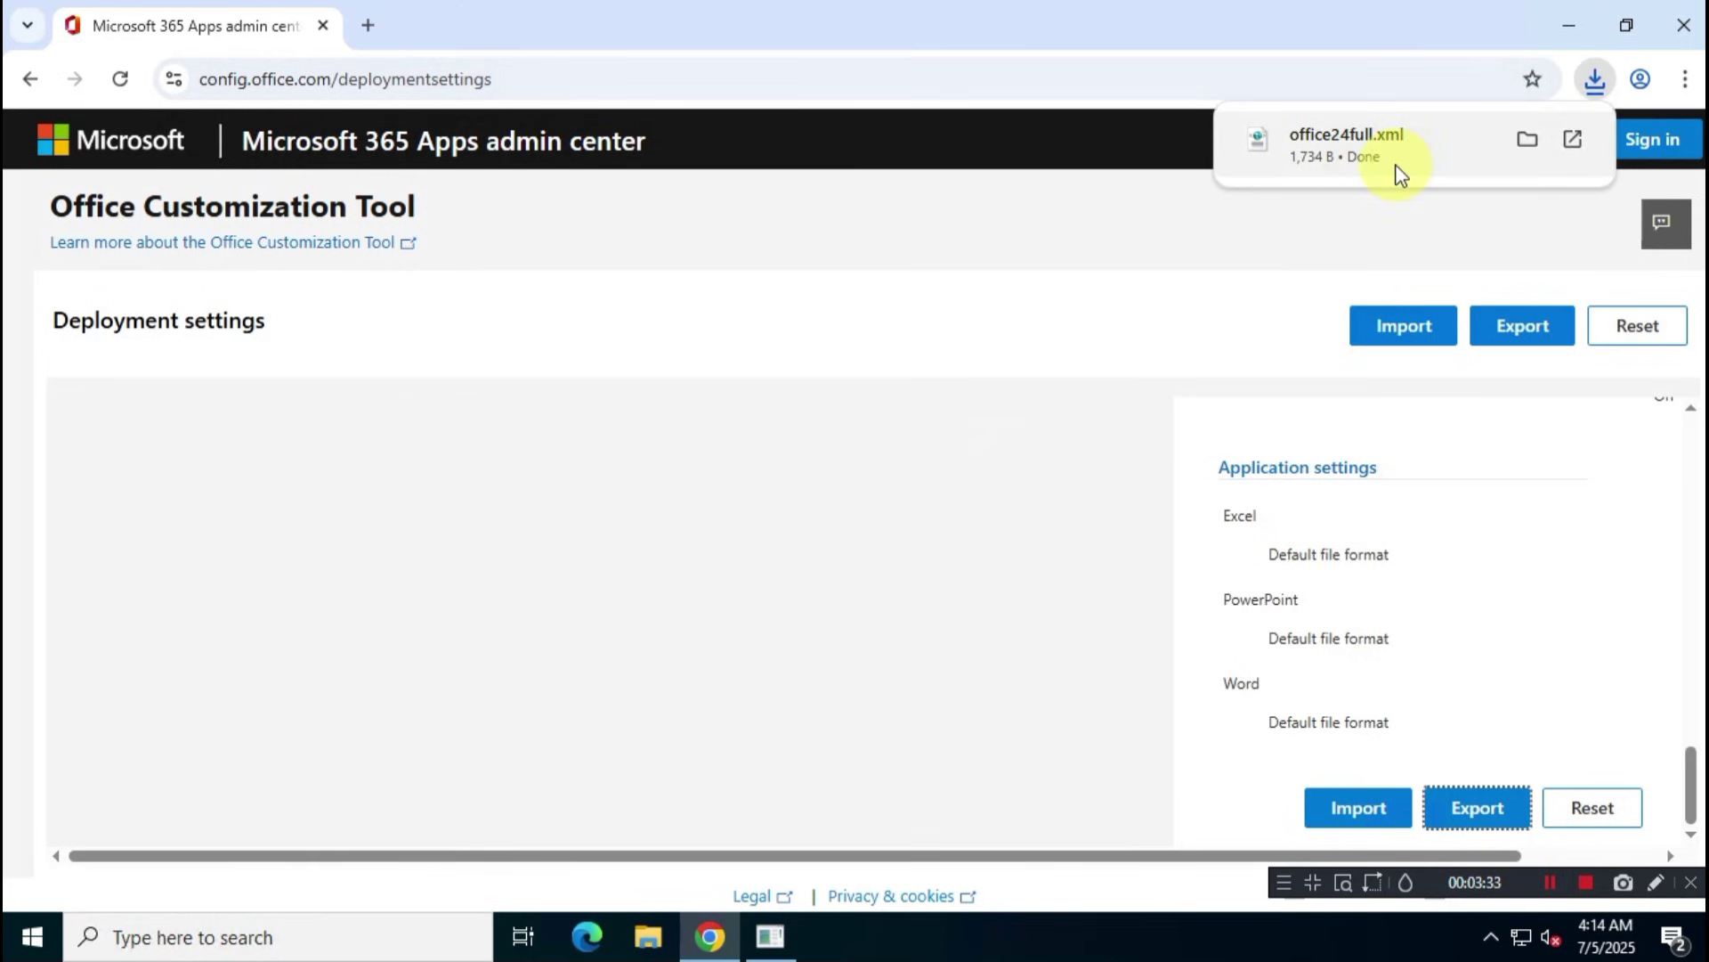
- Search Google for "office deployment tool" in a new browser tab
left_click(369, 27)
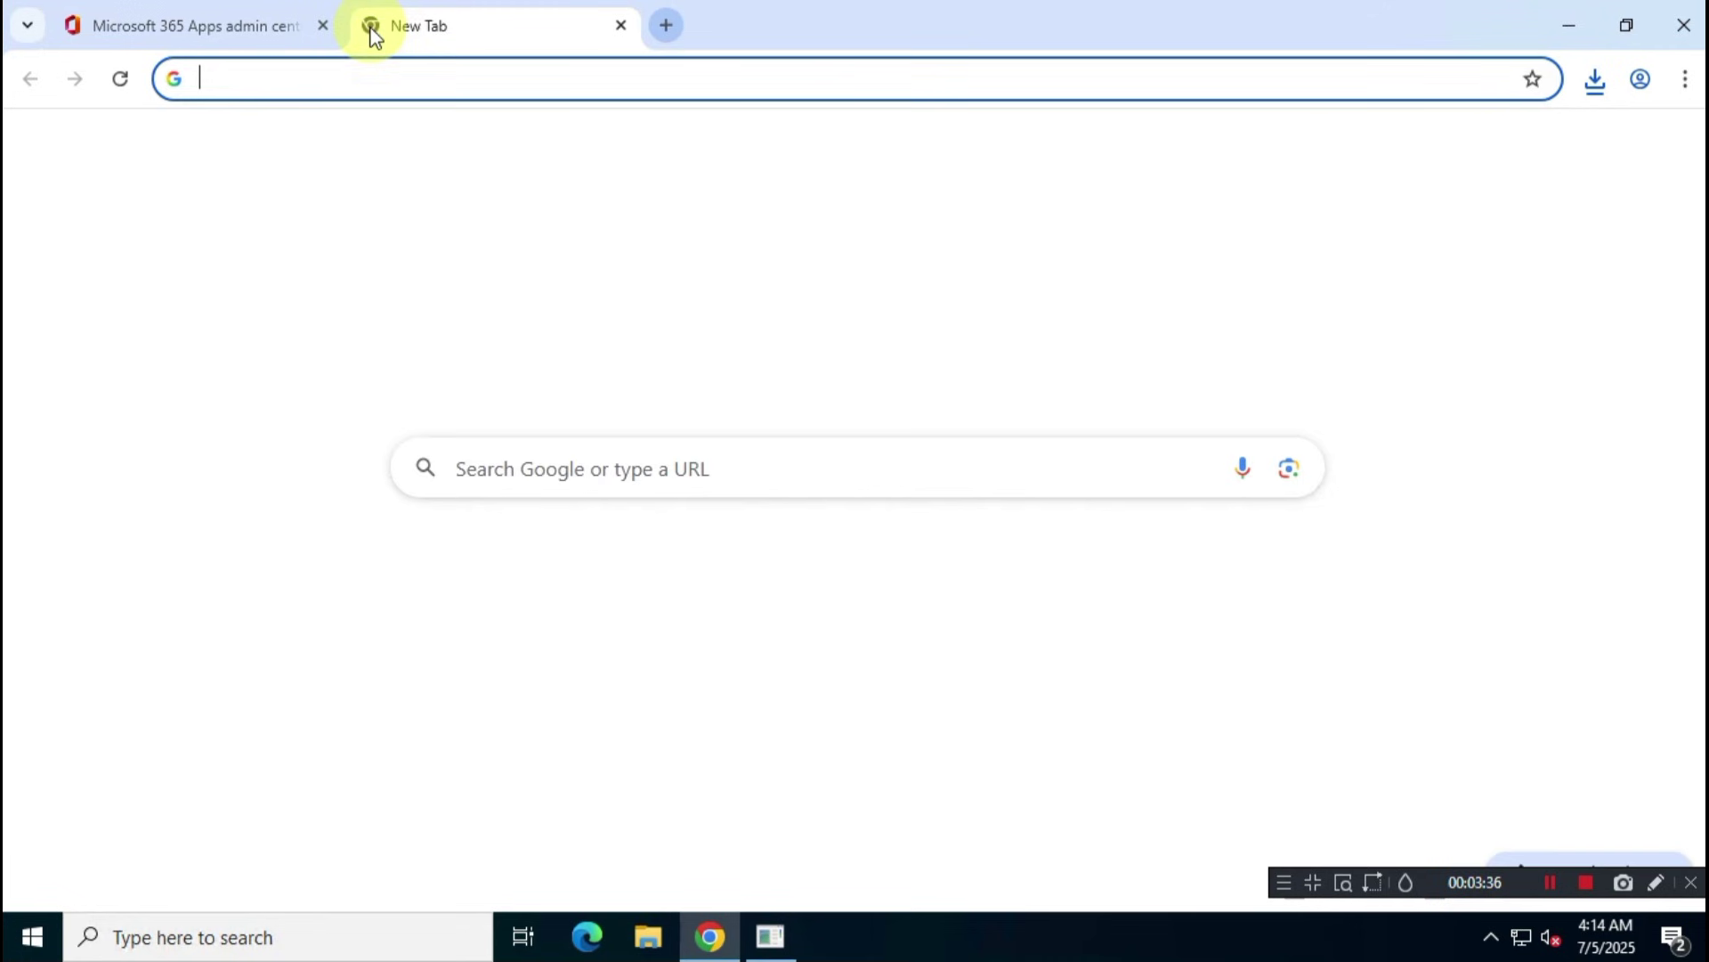
left_click(514, 454)
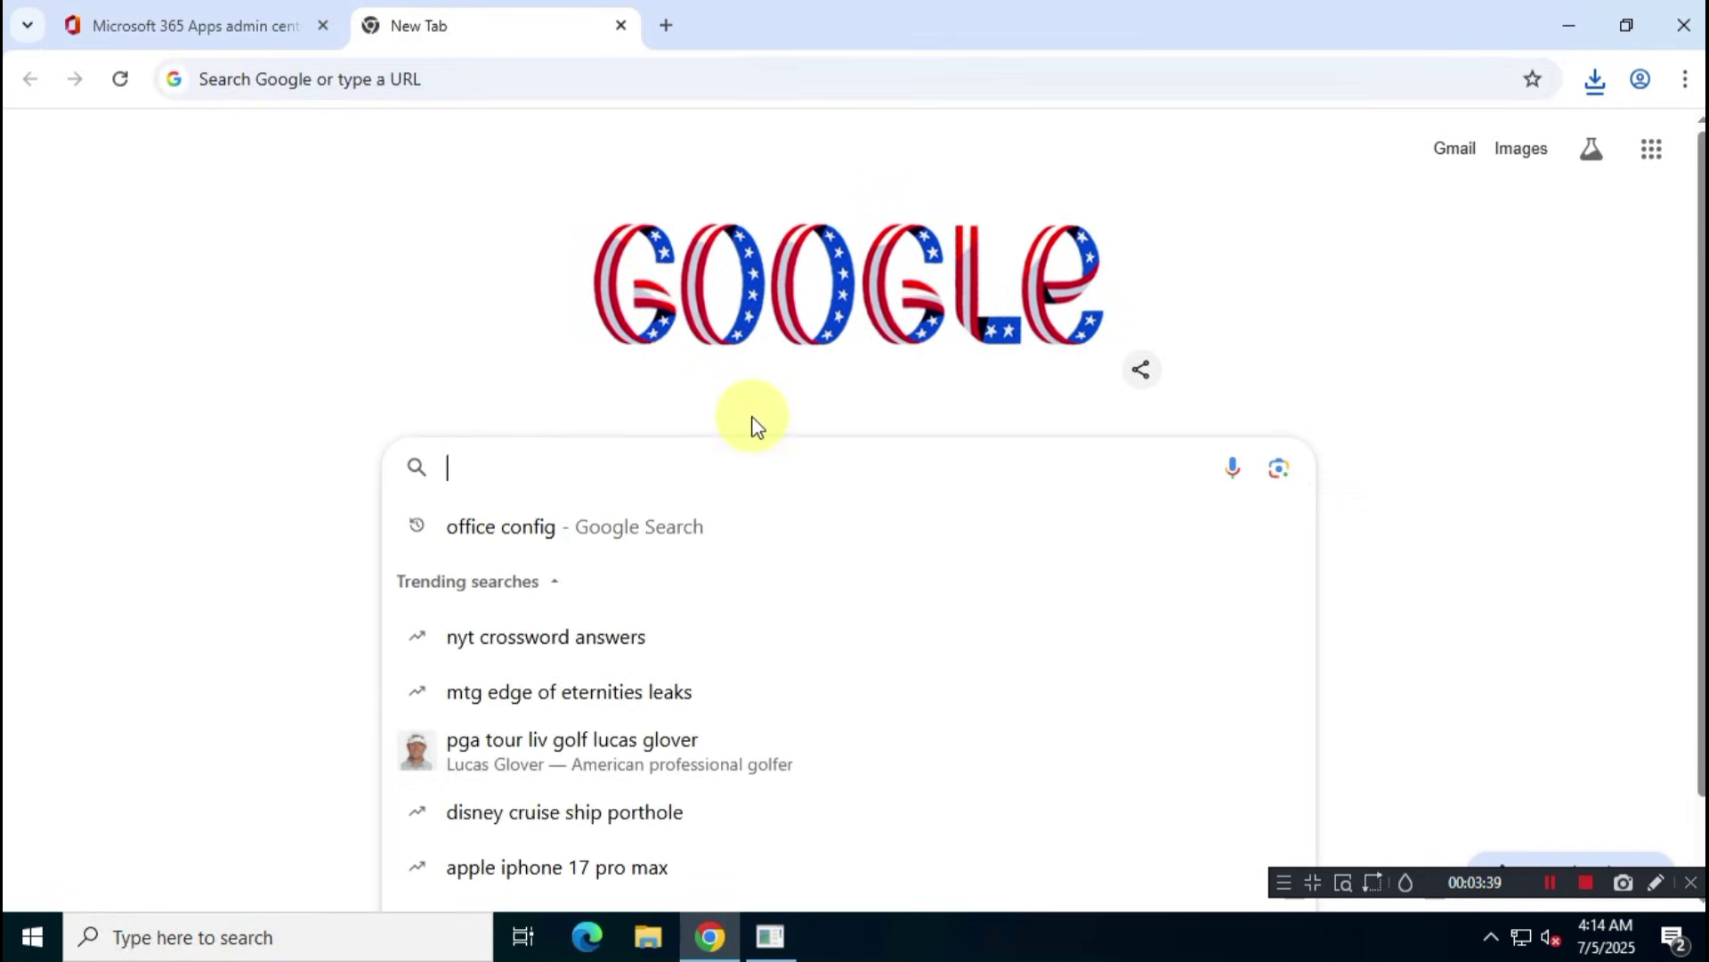
type("office")
type("de")
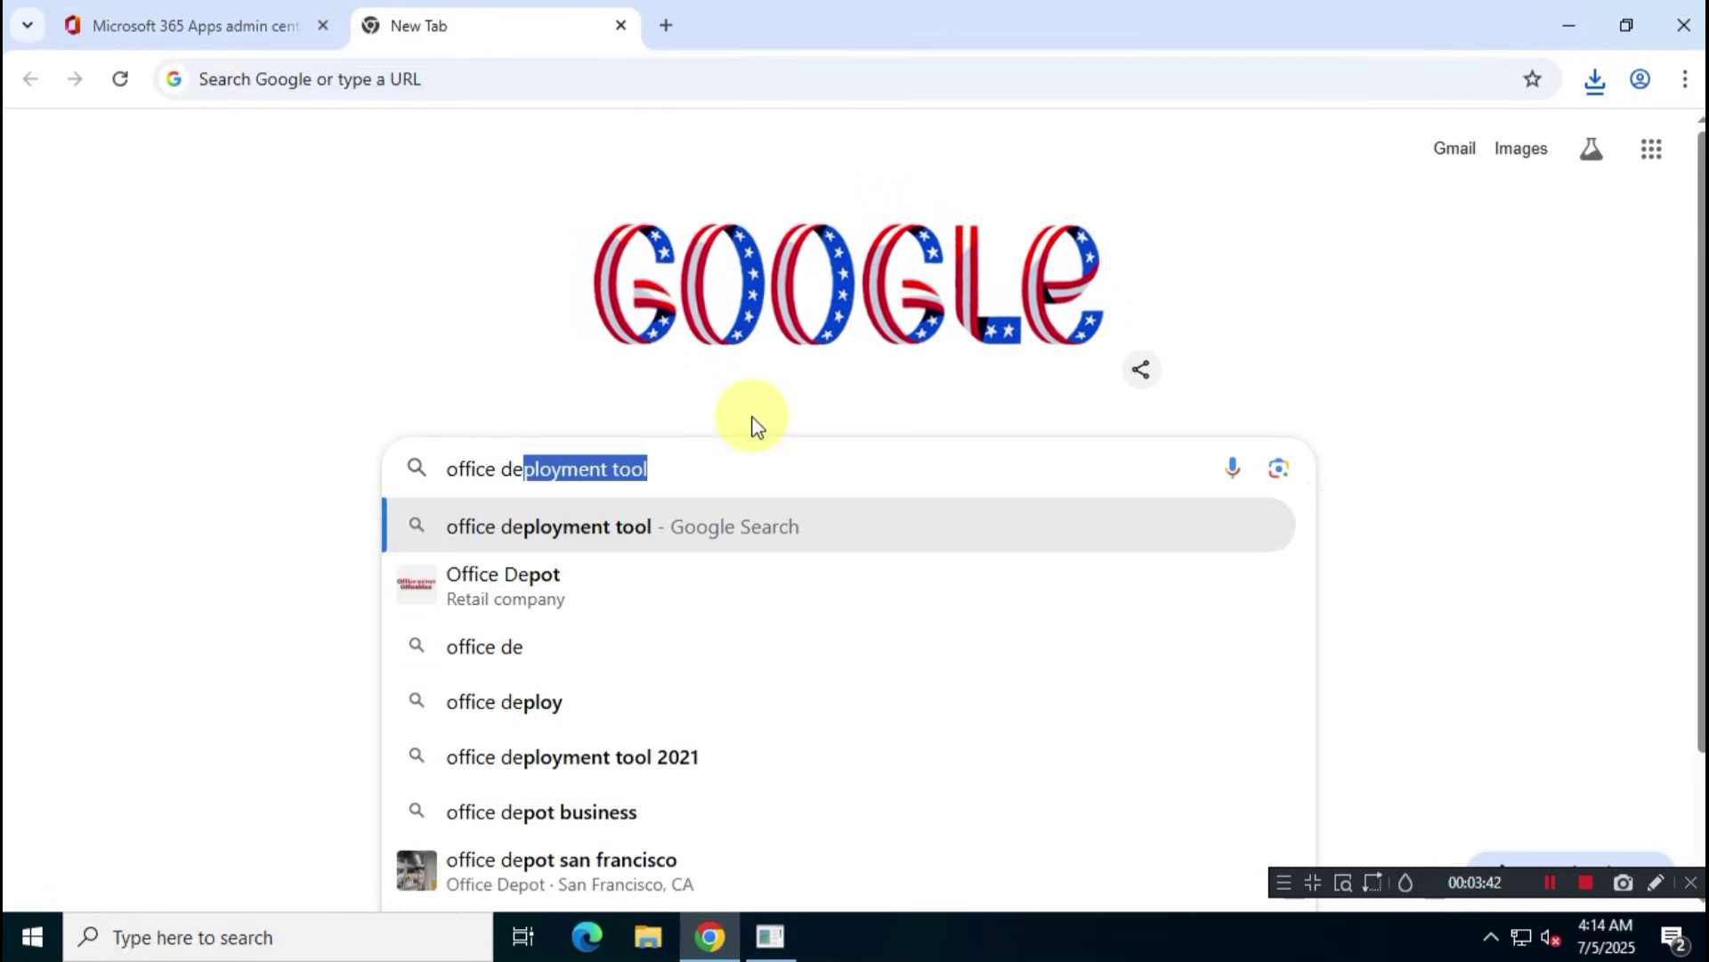
key("Right")
key("ctrl+a")
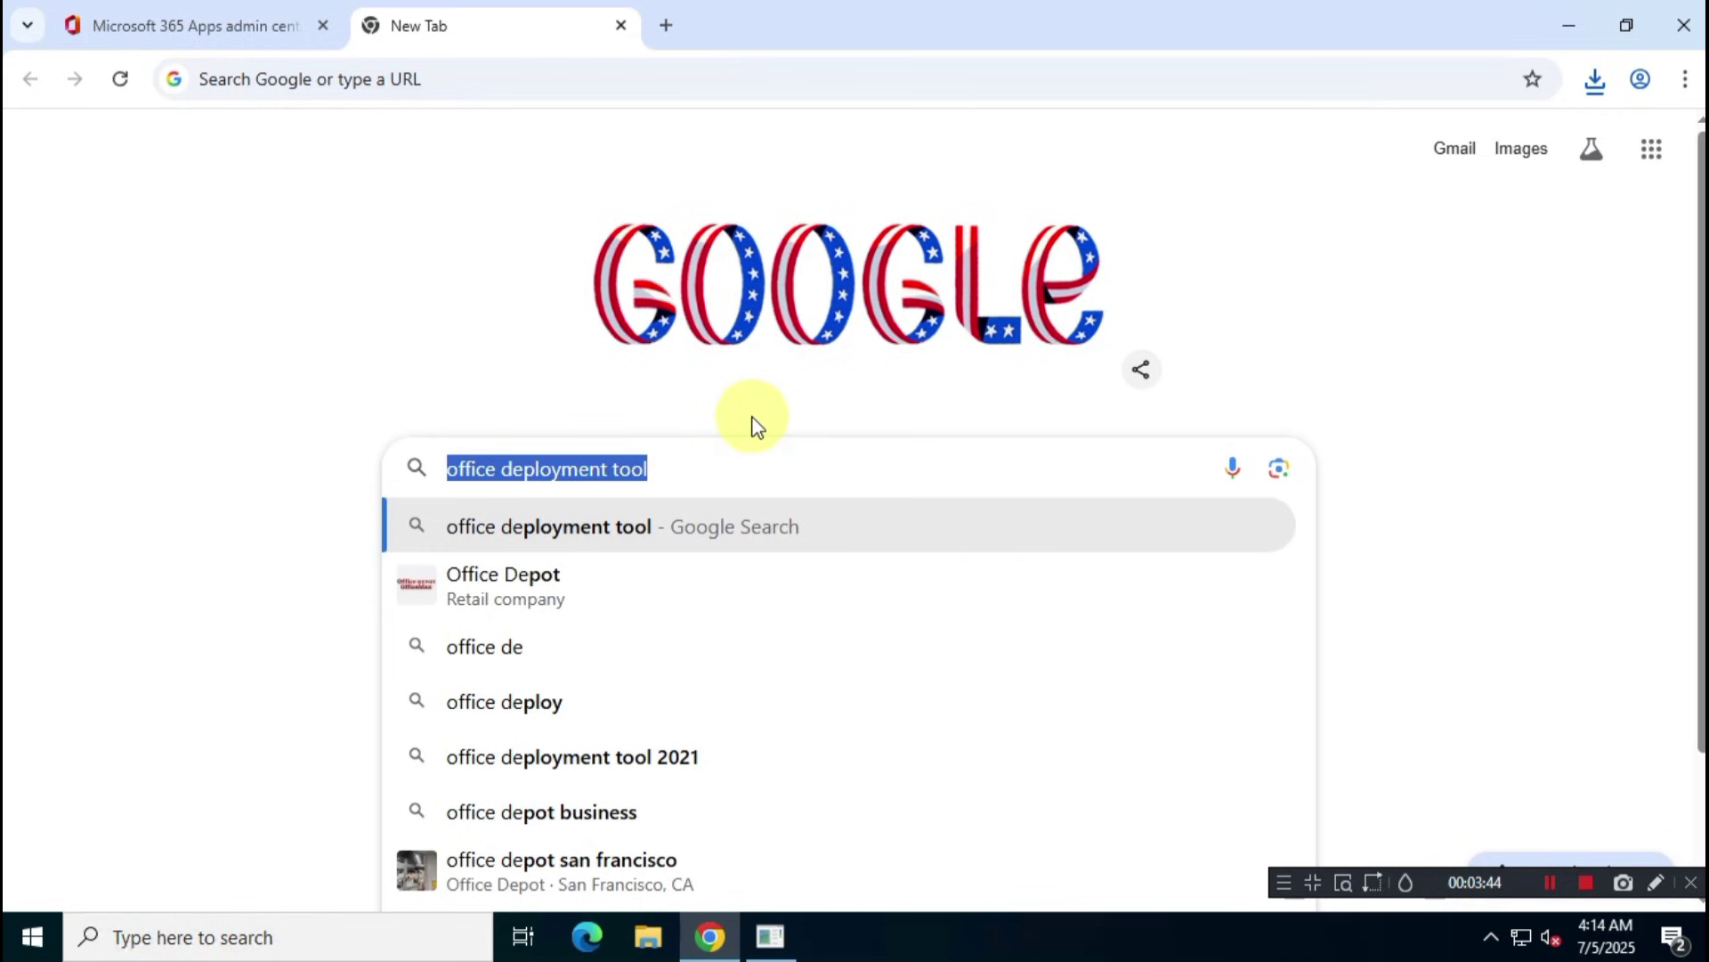
key("Return")
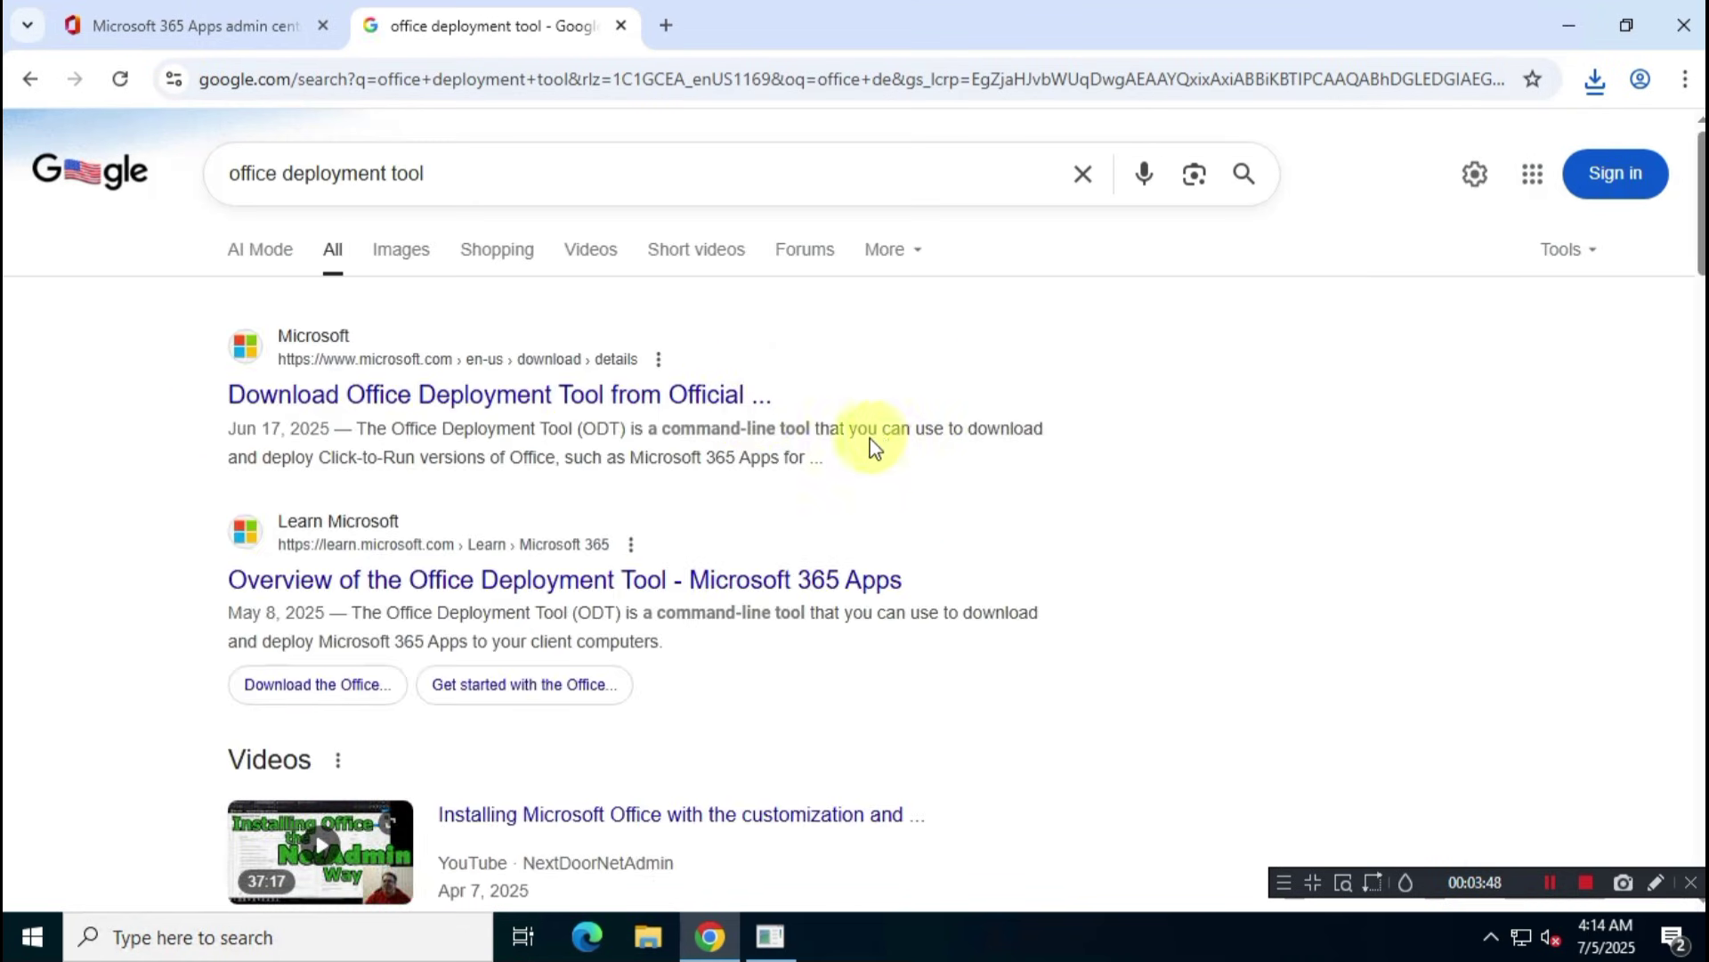
- Open Microsoft's official Office Deployment Tool download page and decline the Copilot mobile app offer
left_click(649, 396)
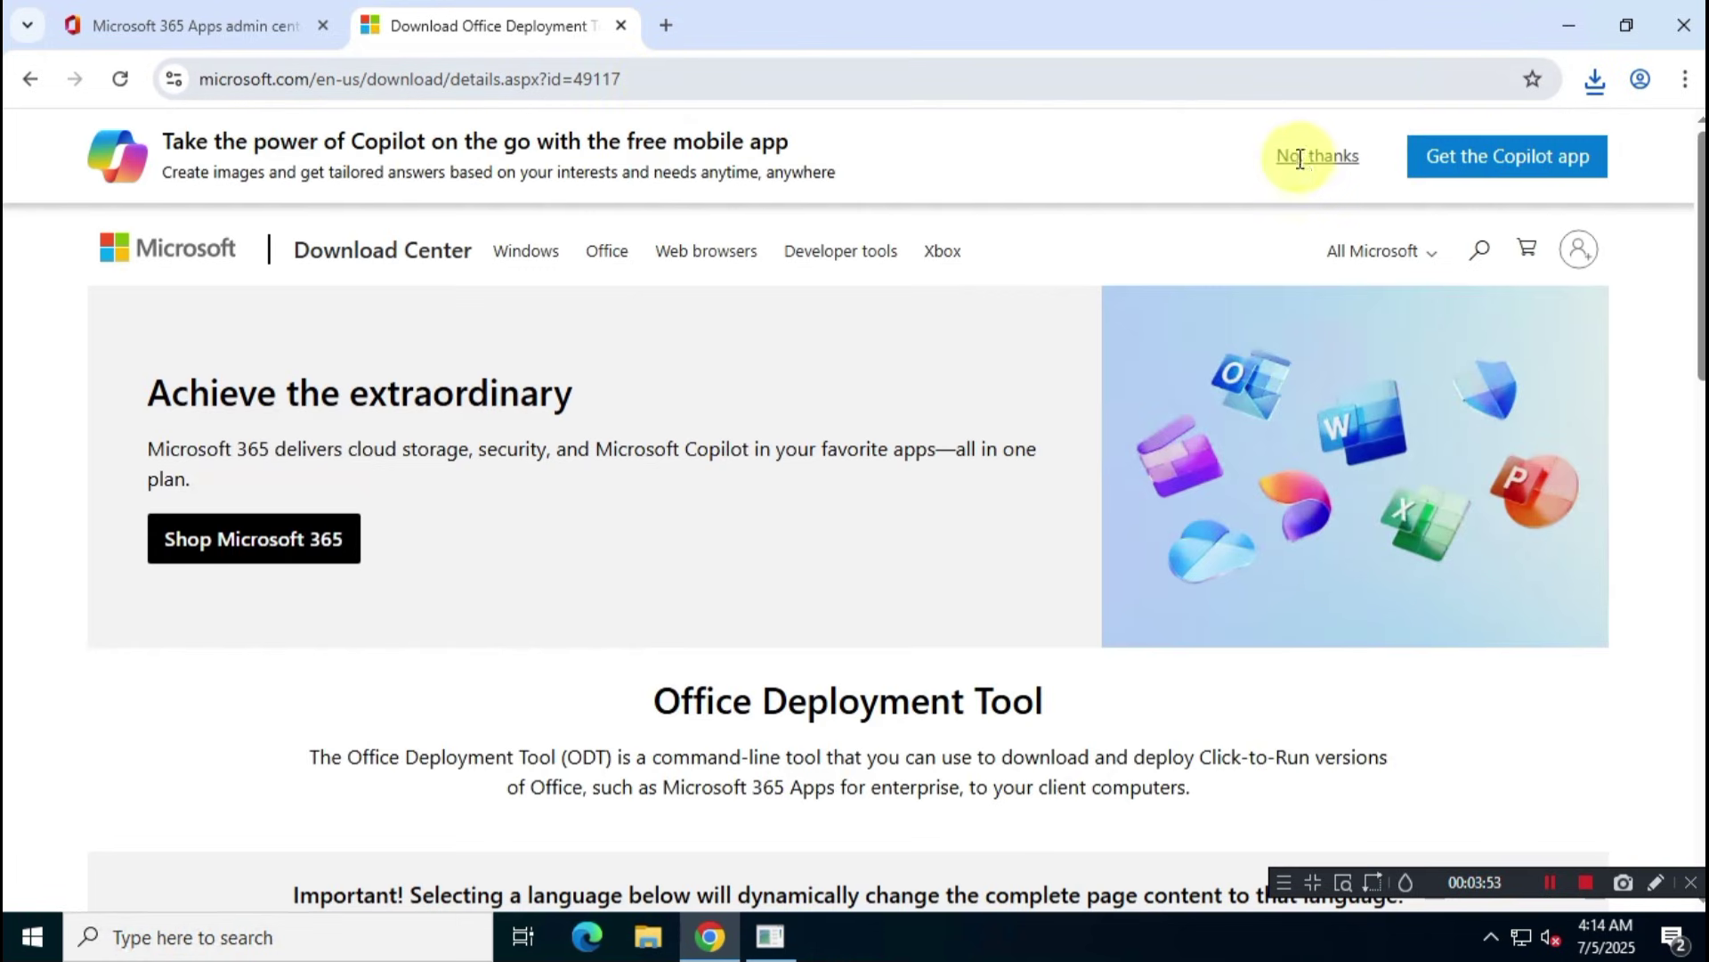
left_click(1297, 158)
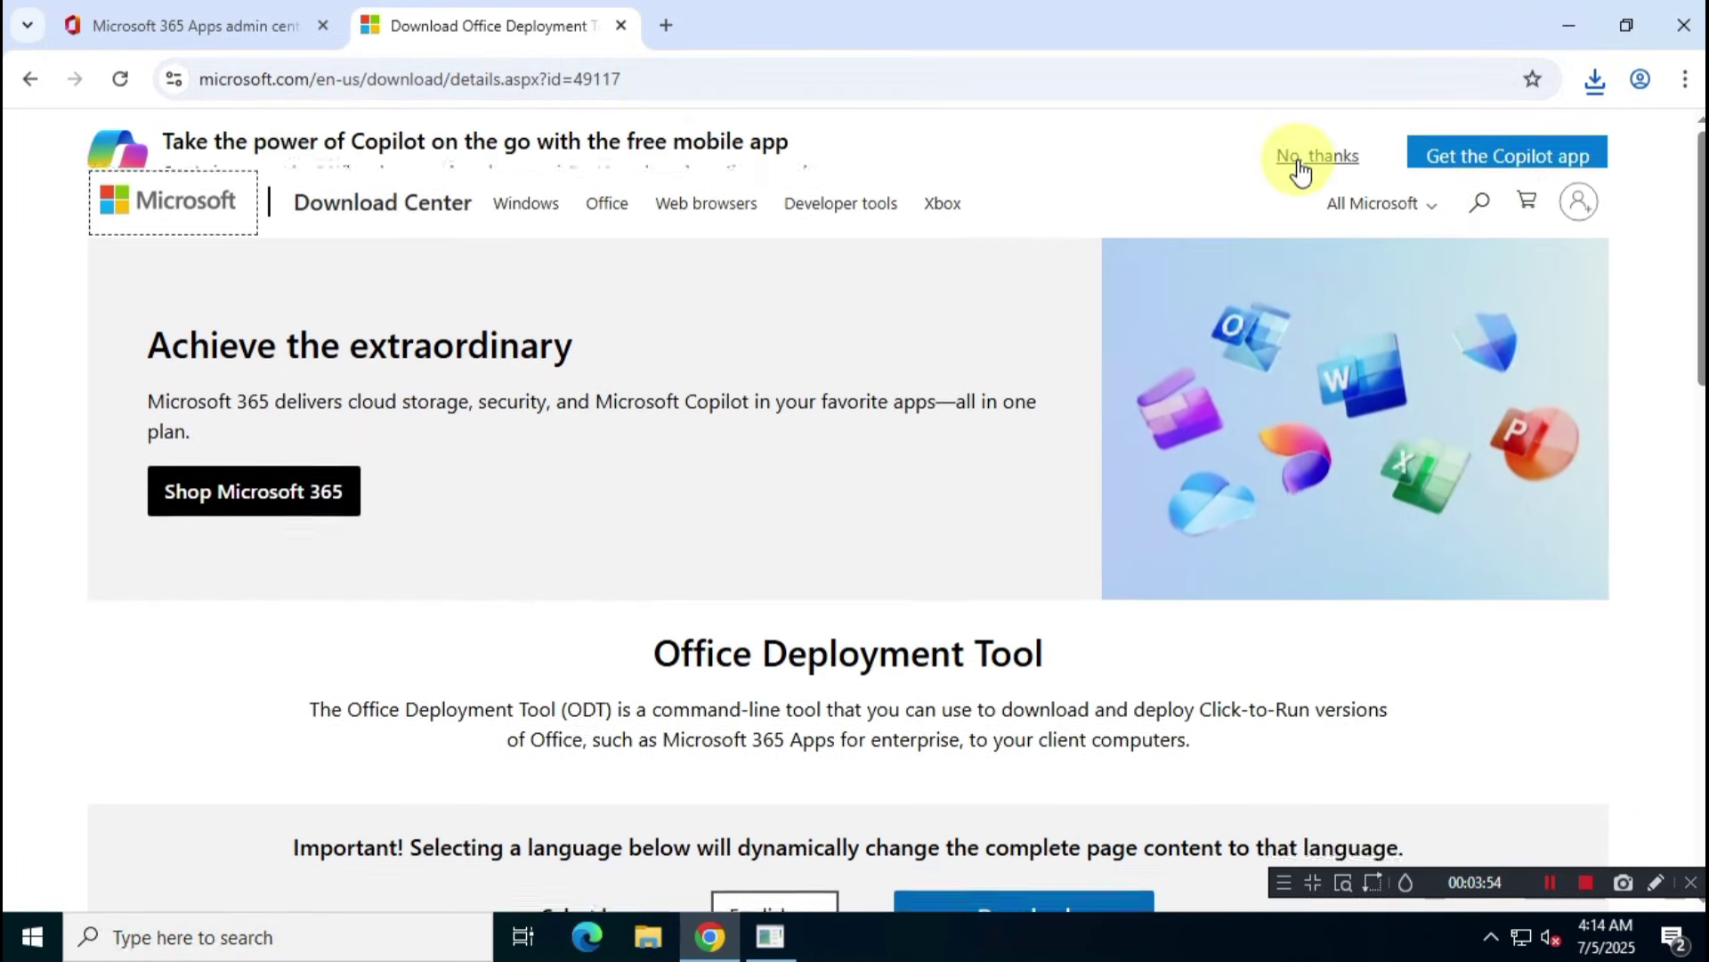
left_click(677, 88)
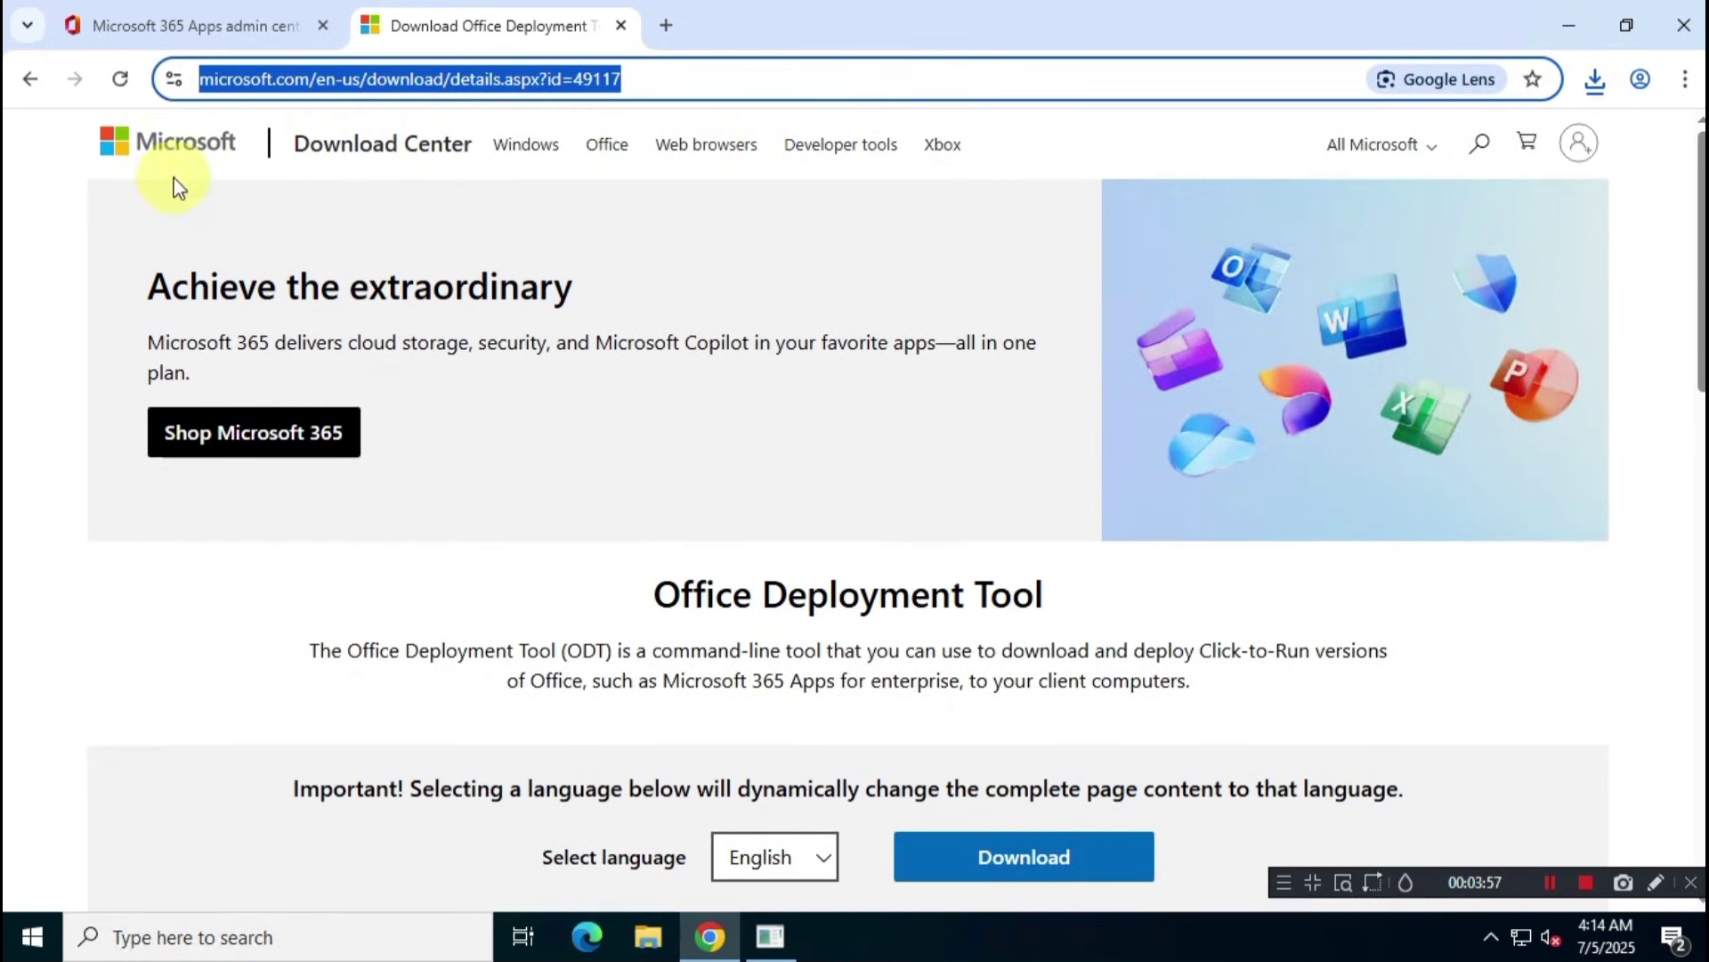
- Download the Office Deployment Tool with English as the selected language
scroll(864, 507, "down", 4)
left_click(658, 223)
left_click_drag(891, 221, 1054, 226)
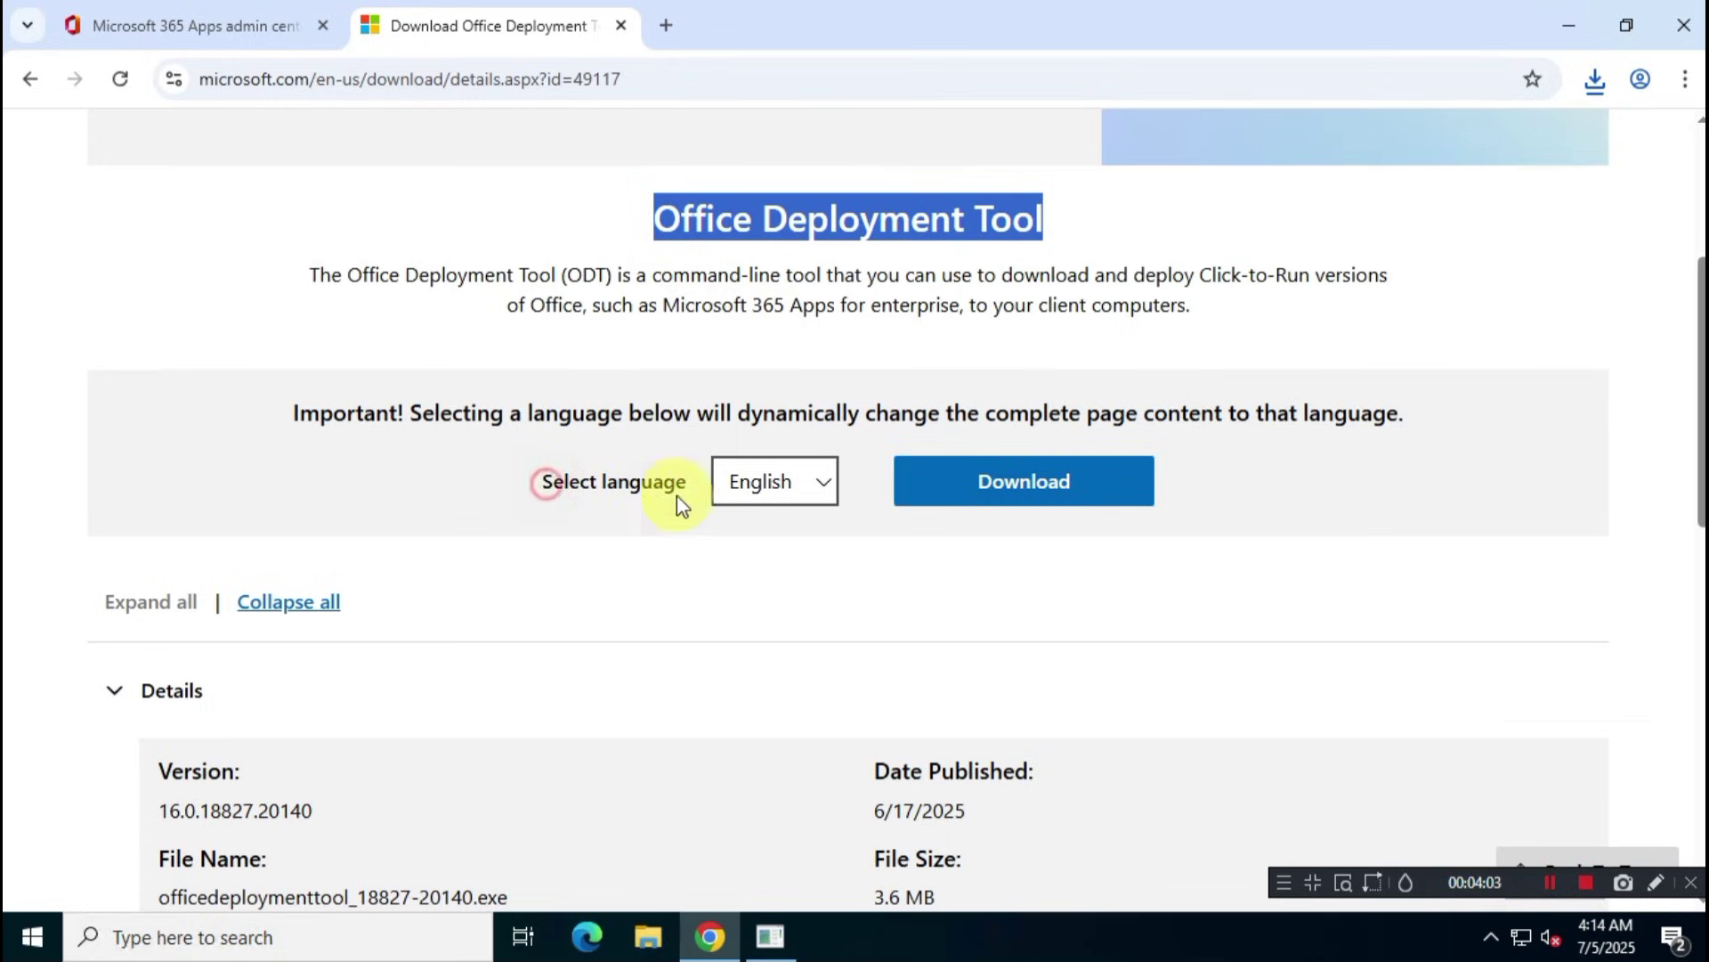
left_click_drag(546, 483, 681, 489)
left_click(786, 580)
left_click(1113, 497)
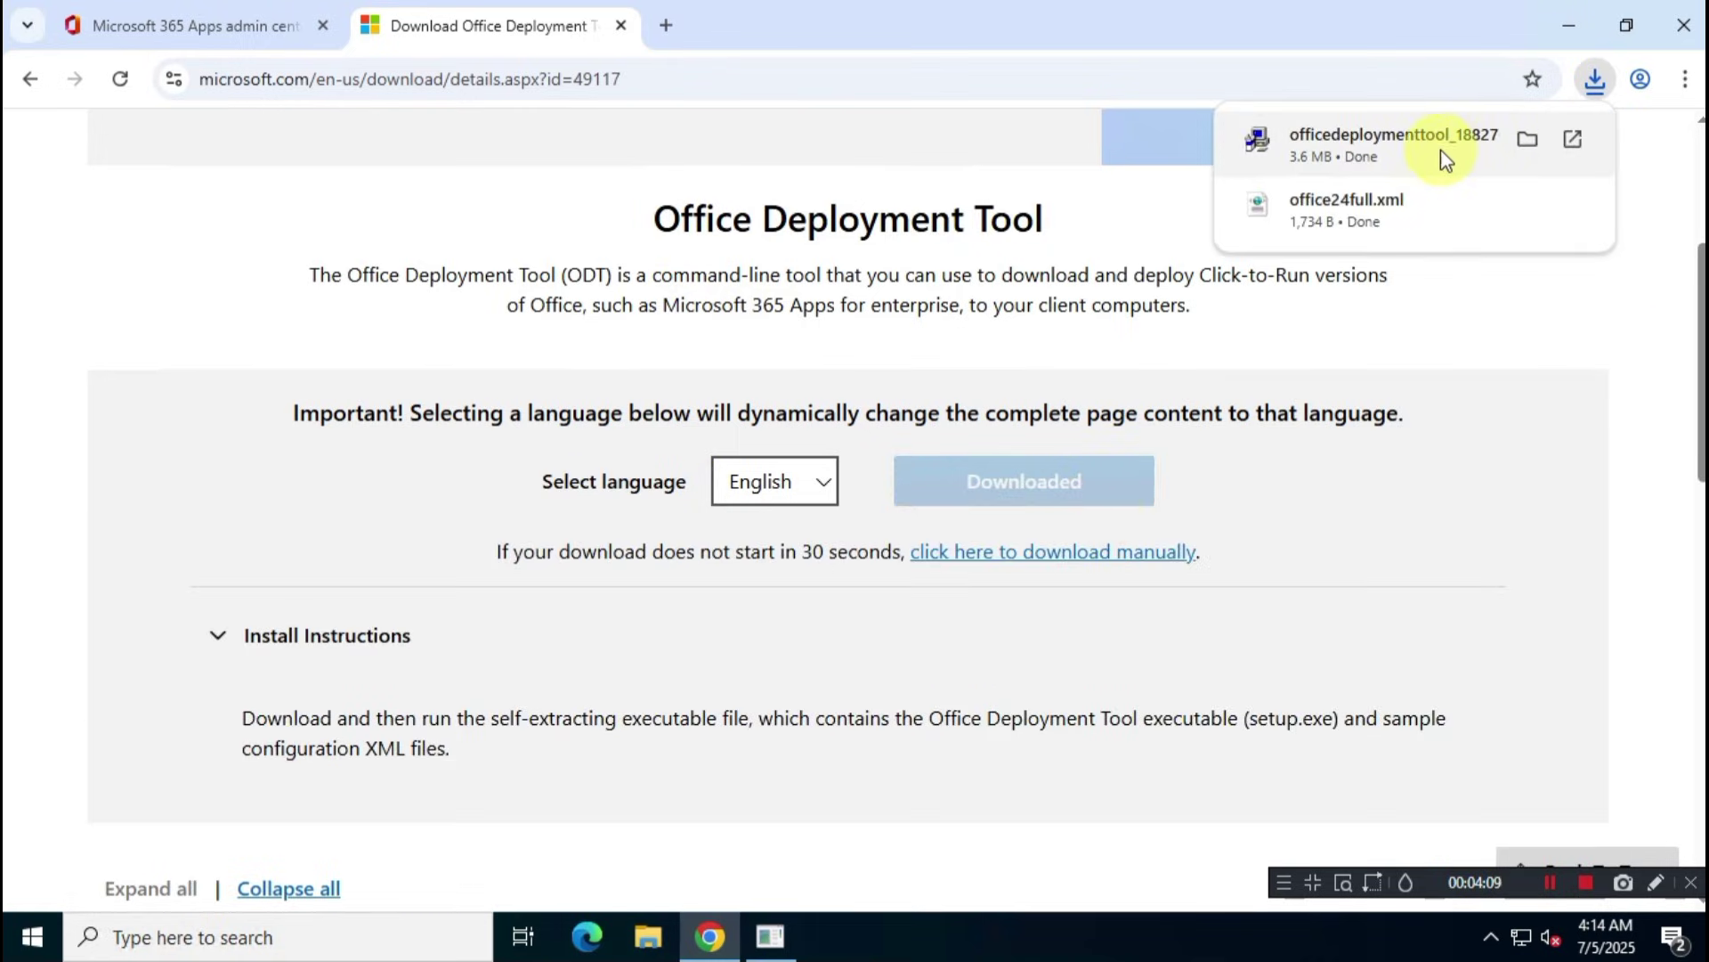
- Show the downloaded deployment tool in its Downloads folder and minimize the browser window
left_click(1528, 143)
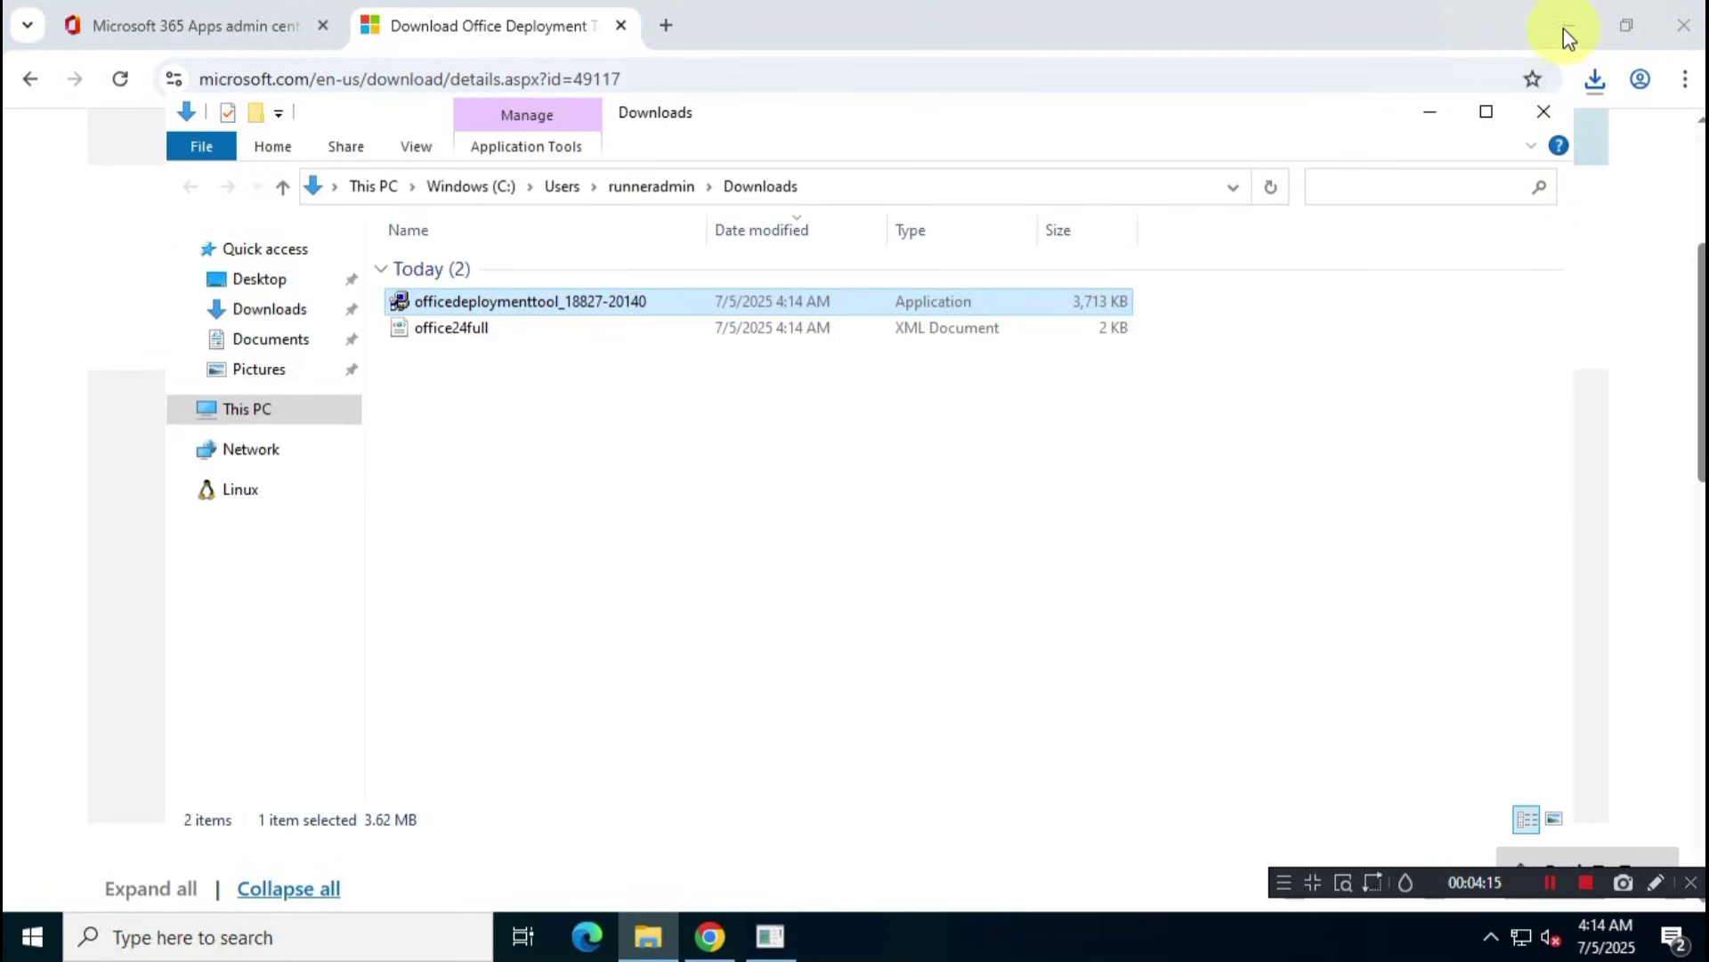
left_click(1567, 32)
left_click_drag(478, 372, 552, 301)
left_click(755, 470)
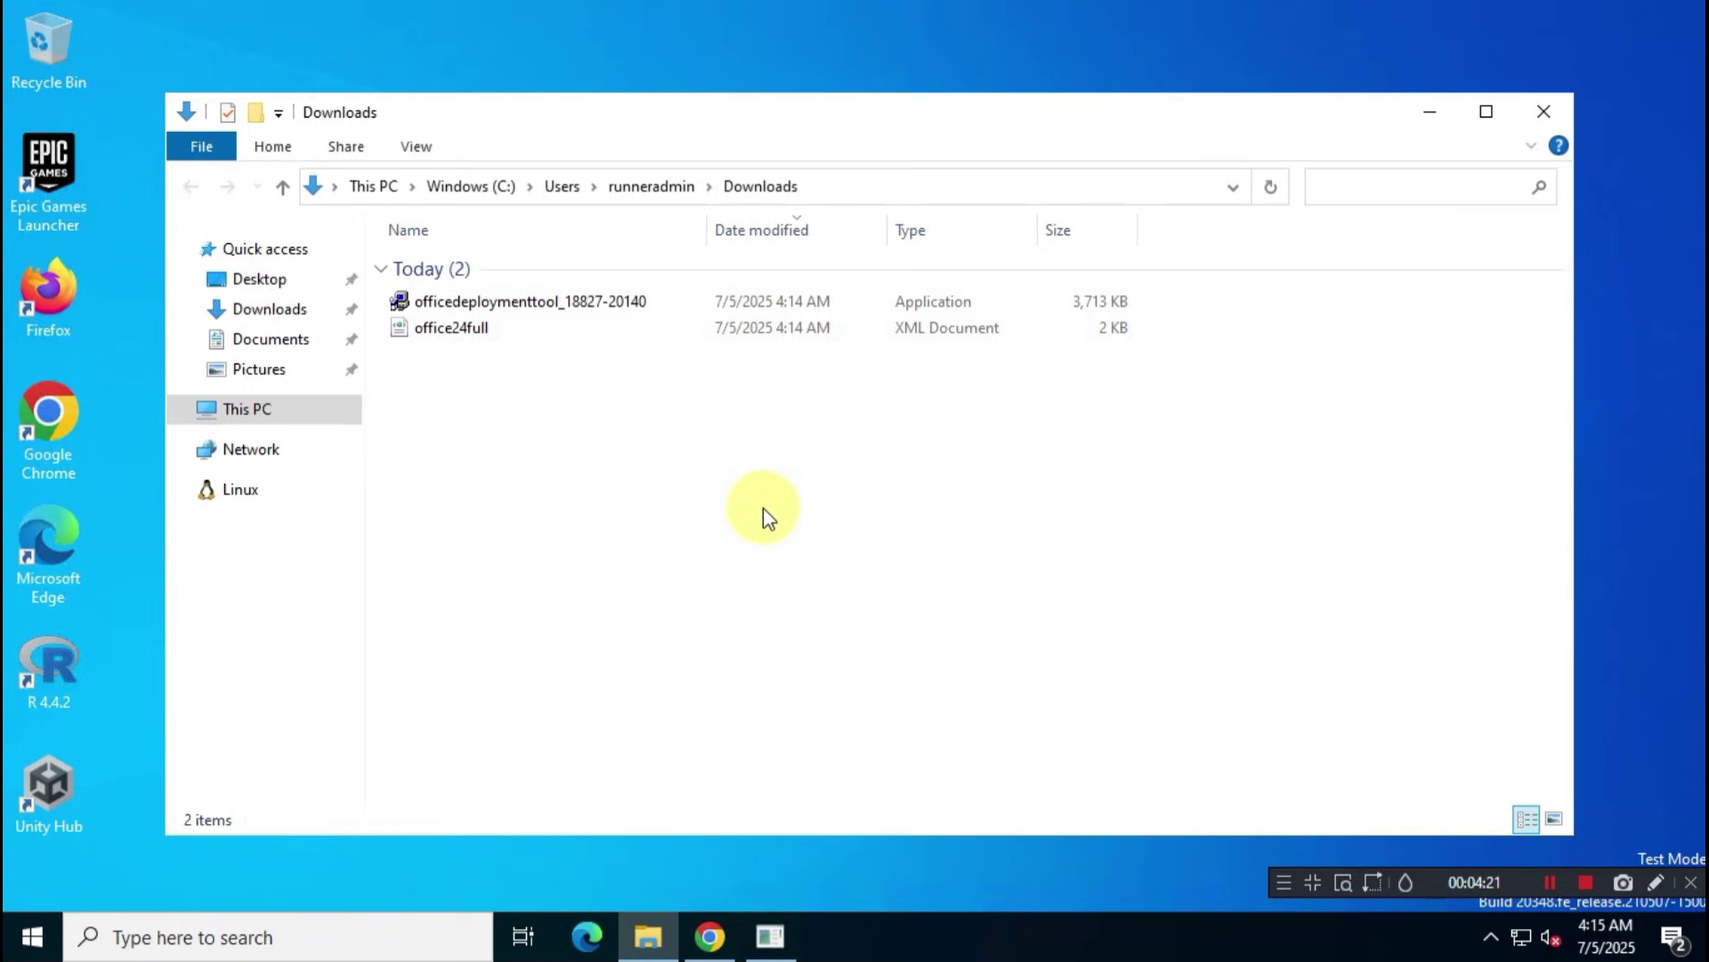
- Turn on file name extensions for the files in the Downloads folder
left_click(418, 147)
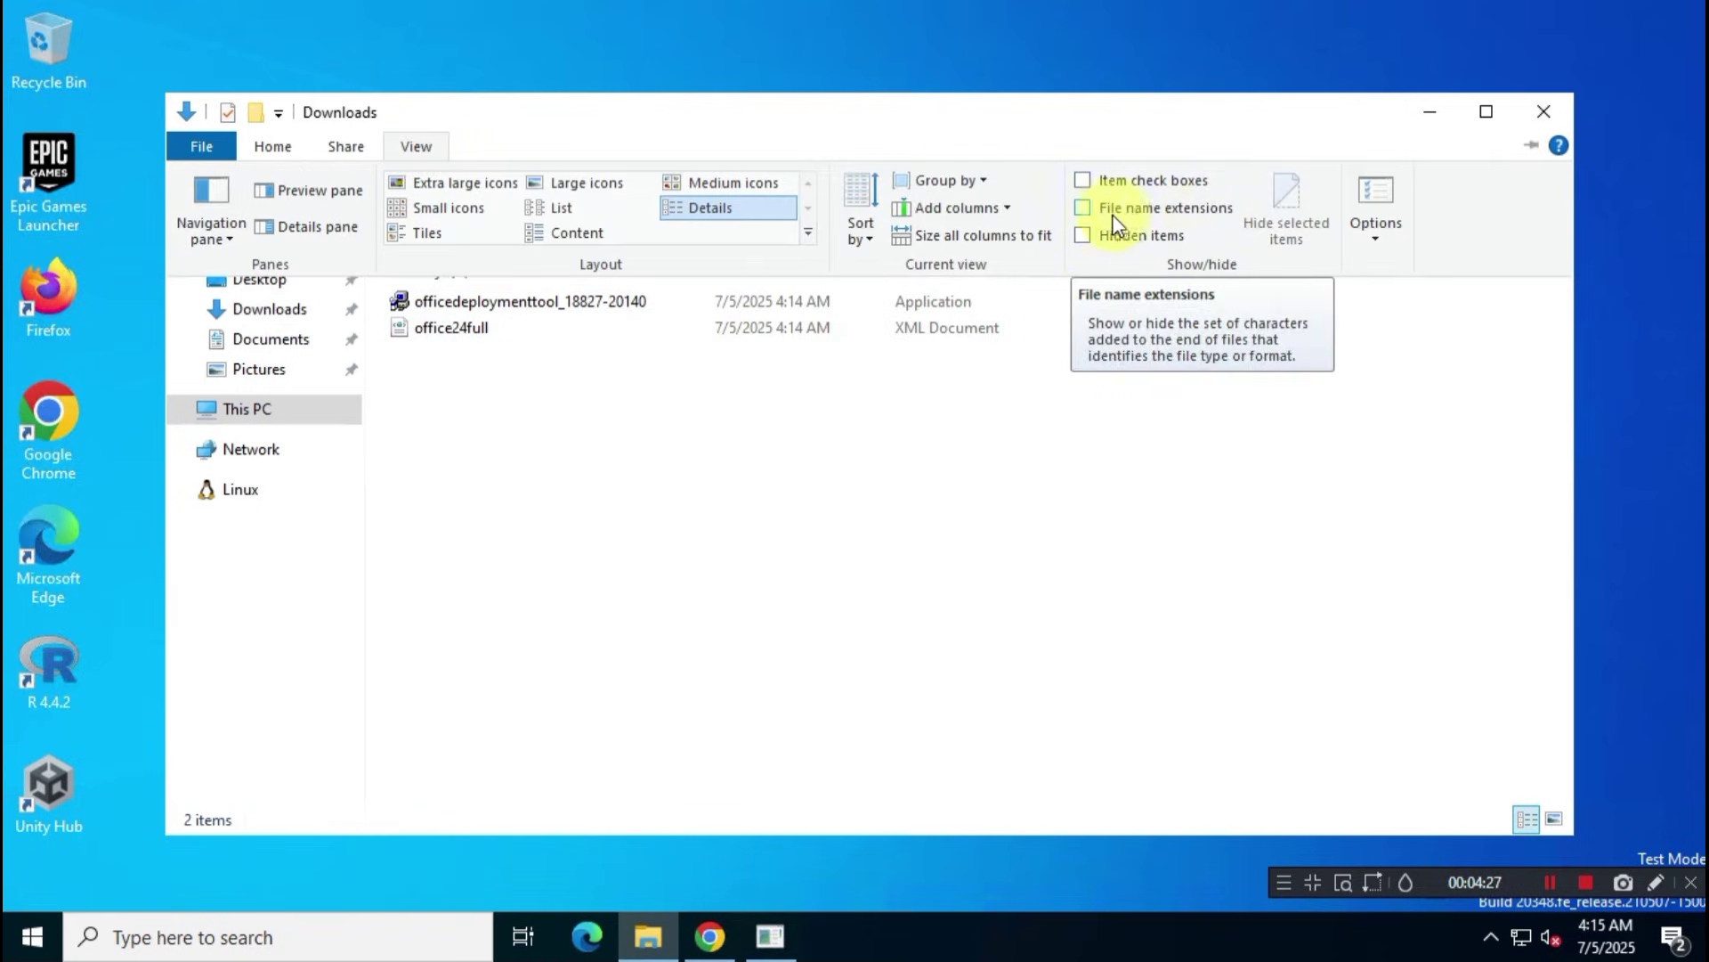
left_click(1083, 209)
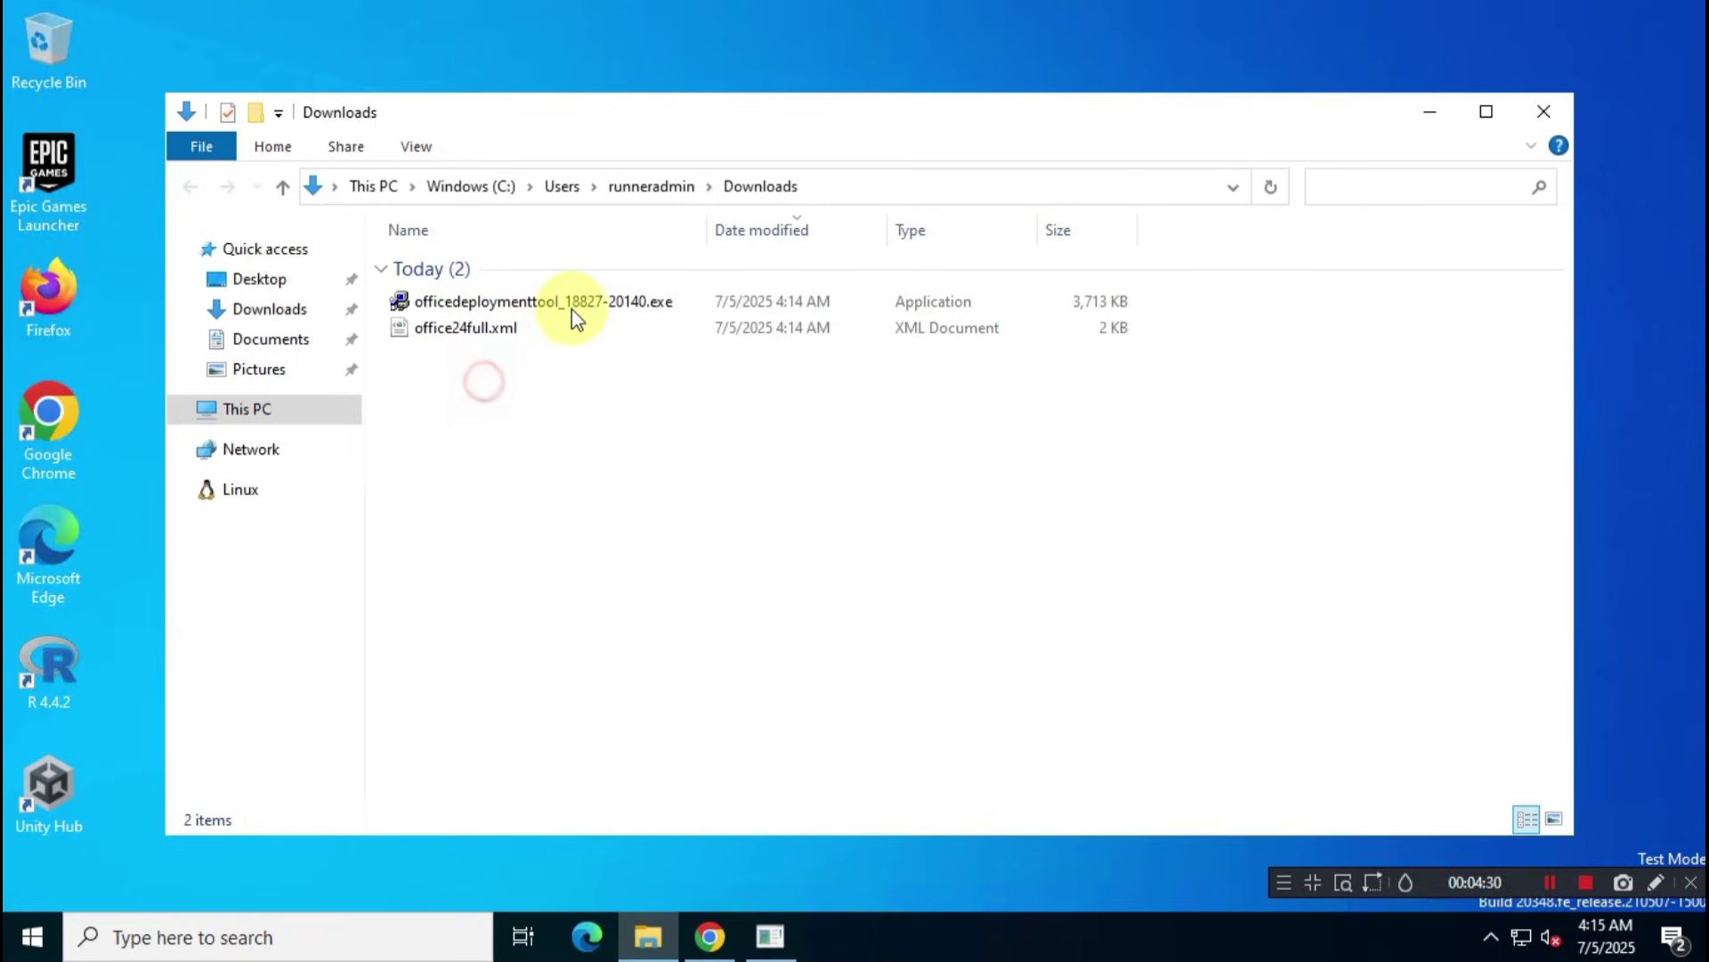
left_click_drag(572, 308, 578, 303)
left_click(680, 474)
- Create a new folder on the desktop, keeping the default name
left_click(1636, 392)
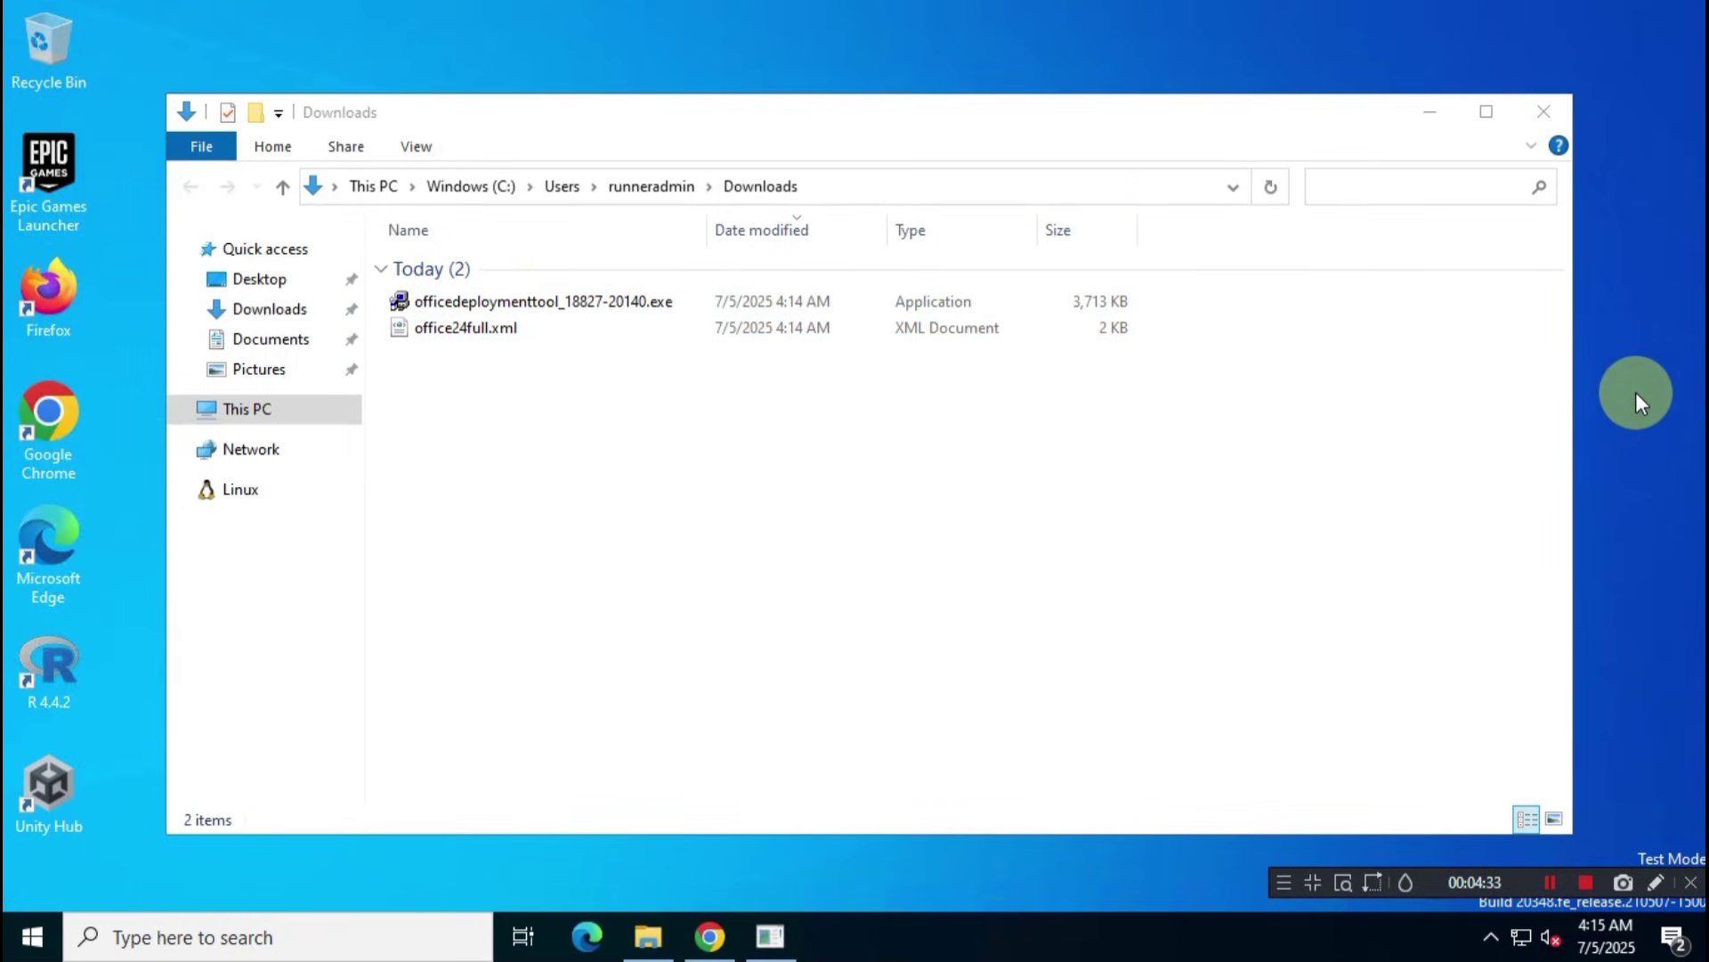
right_click(1636, 392)
mouse_move(1545, 658)
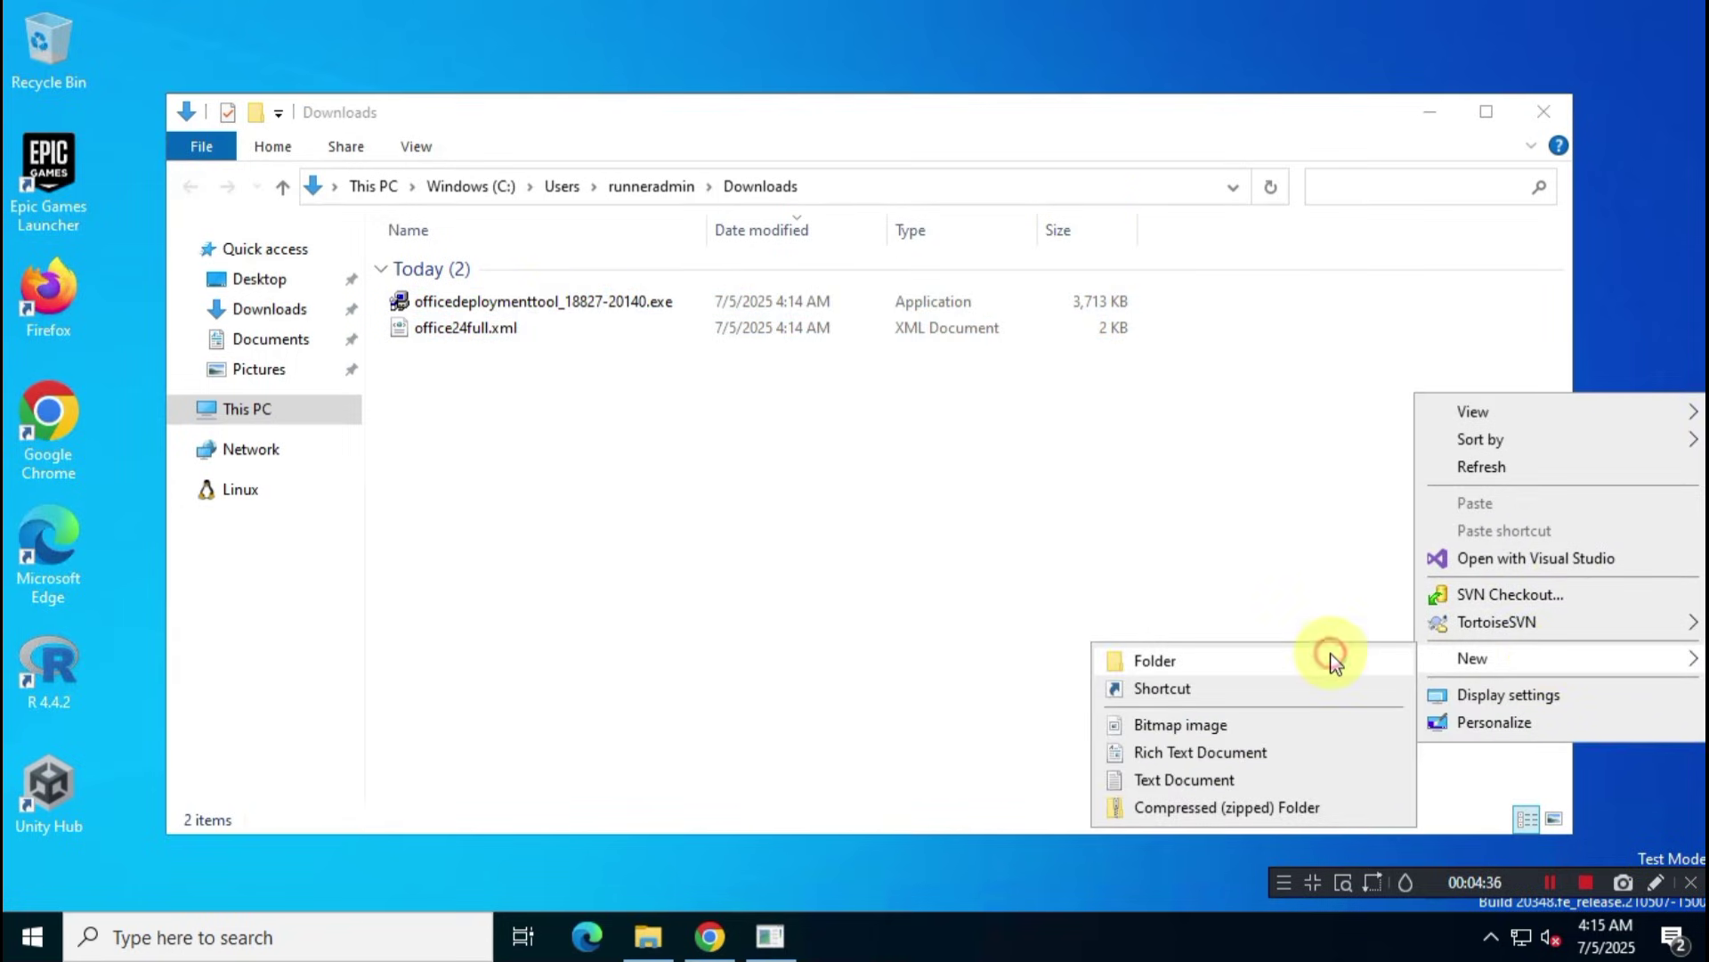
left_click(1333, 659)
- Move officedeploymenttool_18827-20140.exe and office24full.xml from Downloads into the new desktop folder
left_click_drag(530, 447, 616, 303)
right_click(727, 314)
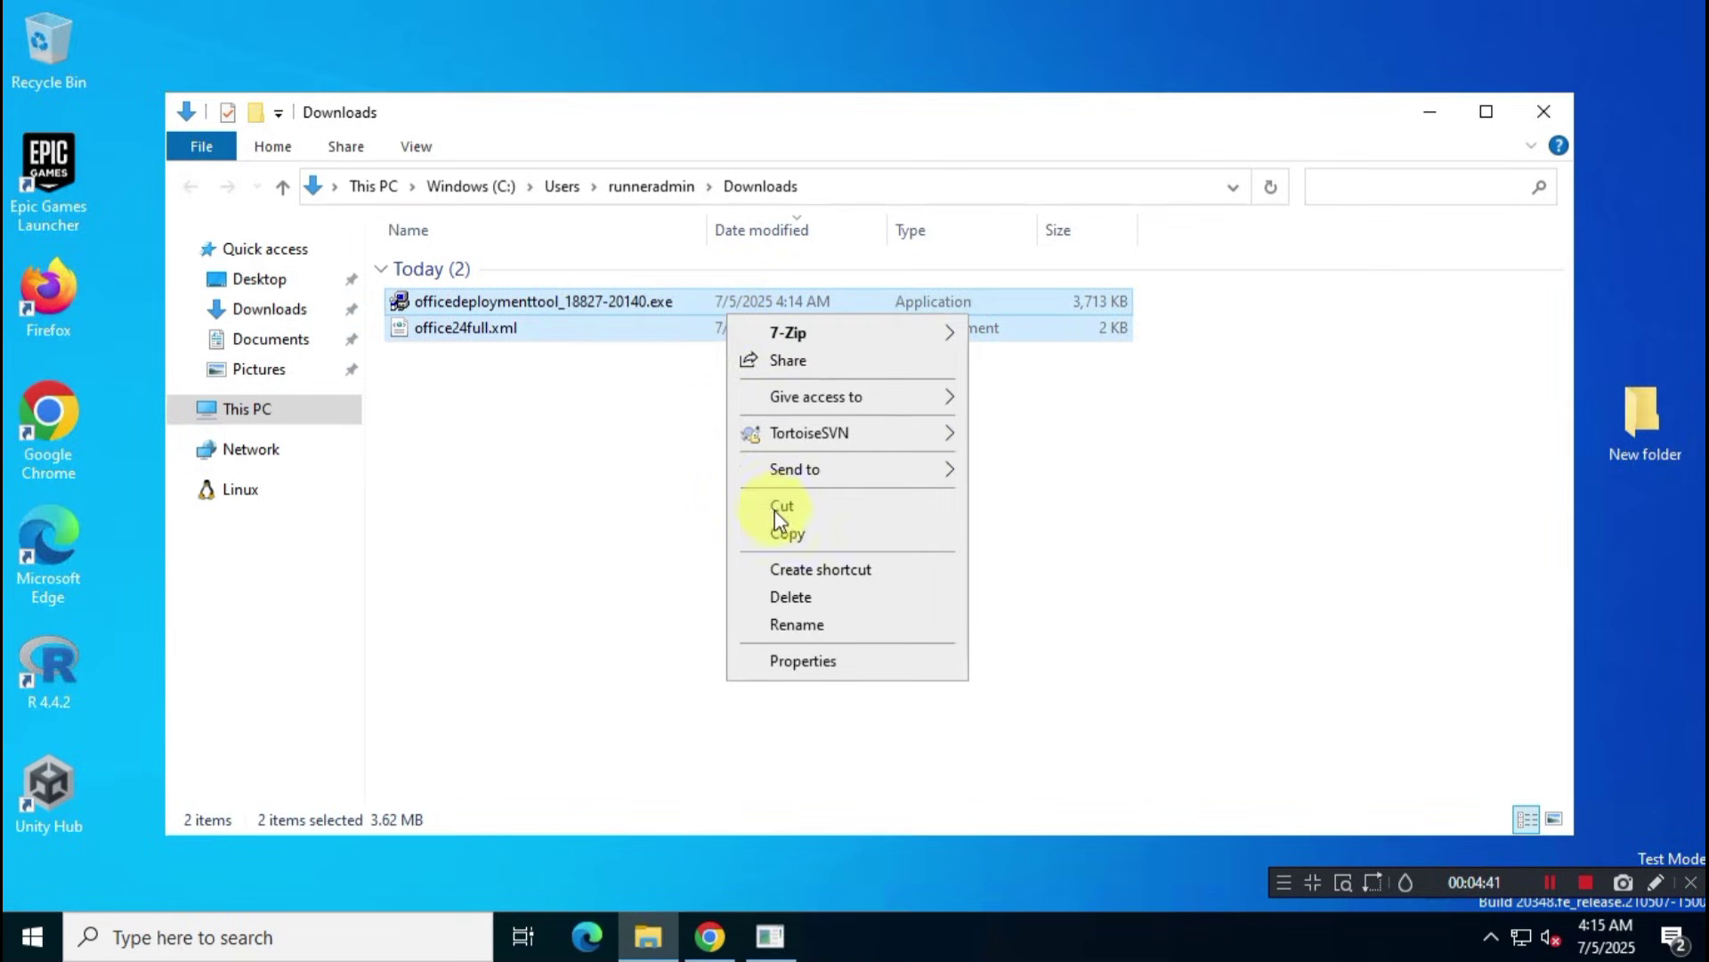
left_click(920, 515)
left_click(1544, 111)
left_click(1632, 409)
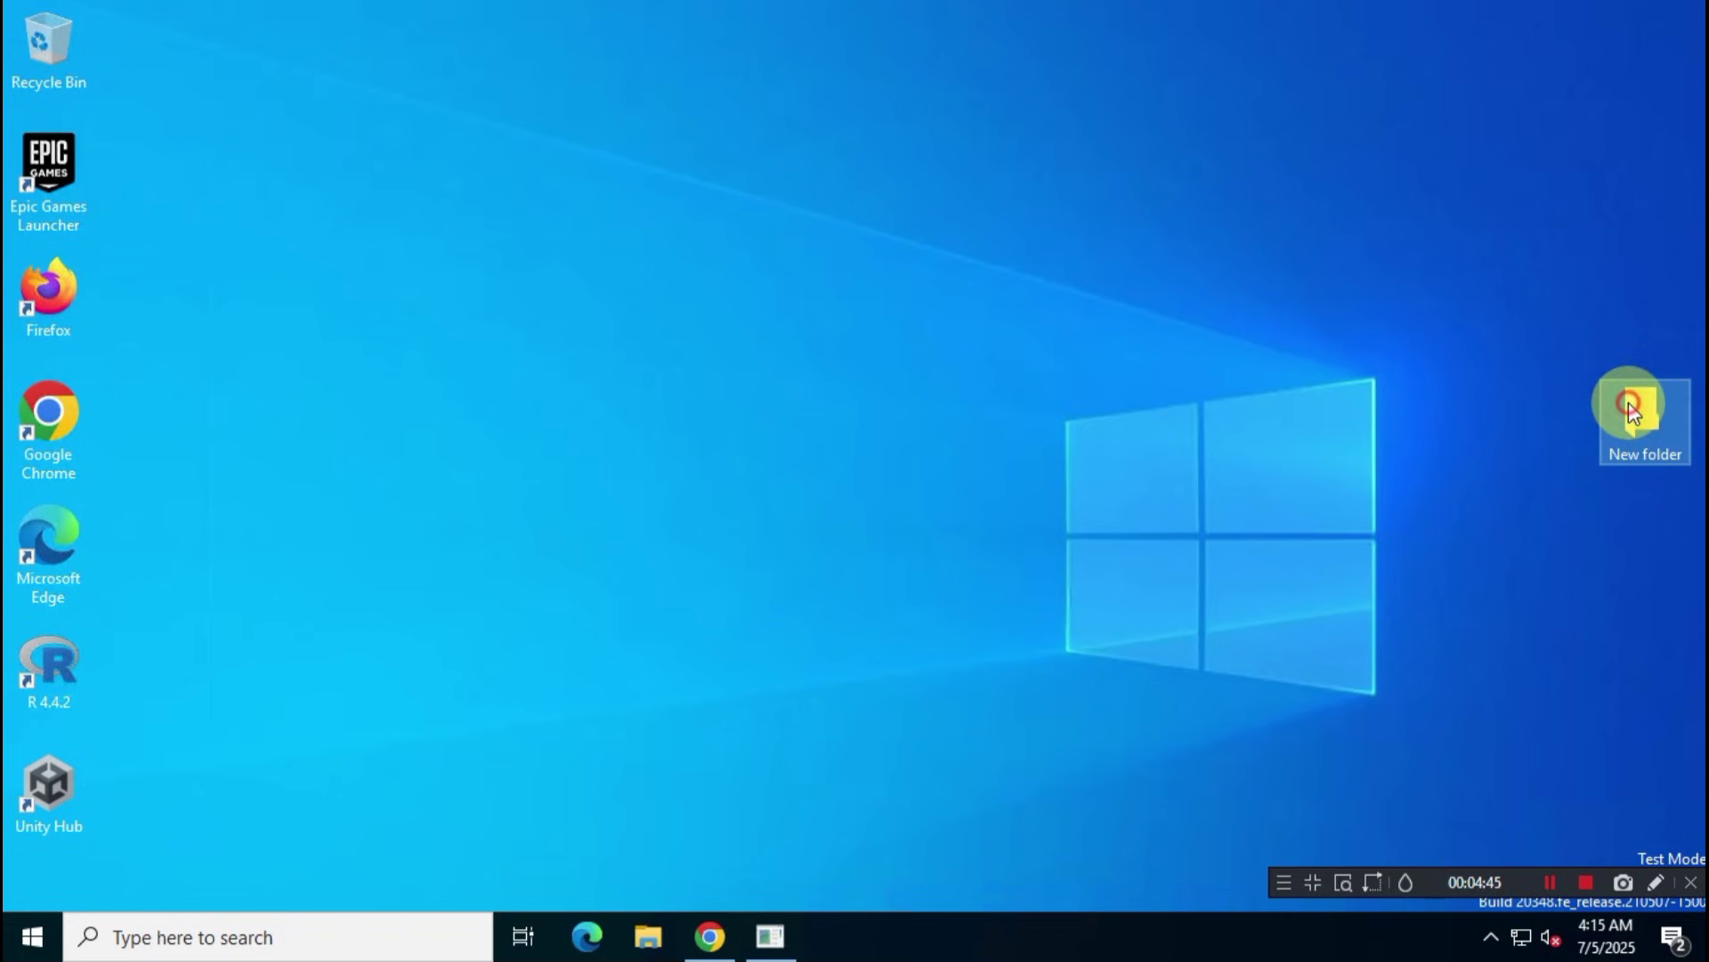
double_click(1632, 410)
right_click(841, 376)
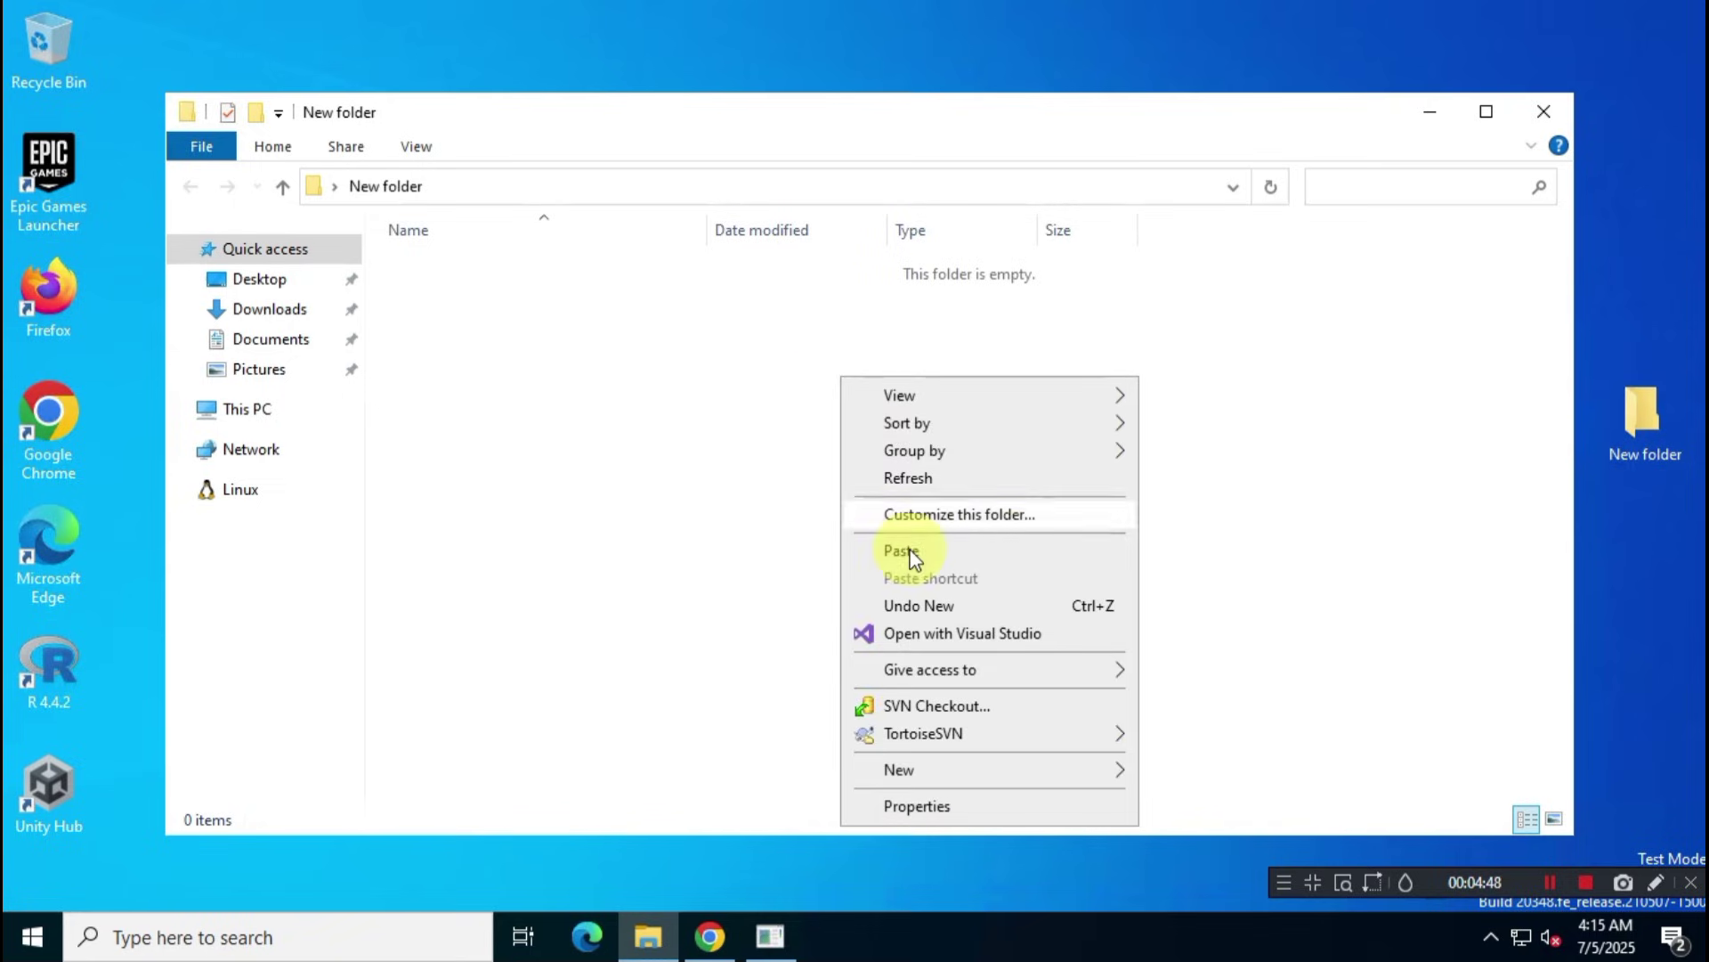
left_click(1027, 552)
- Run officedeploymenttool_18827-20140.exe and accept the Microsoft Software License Terms to continue
left_click_drag(489, 403, 595, 267)
double_click(611, 268)
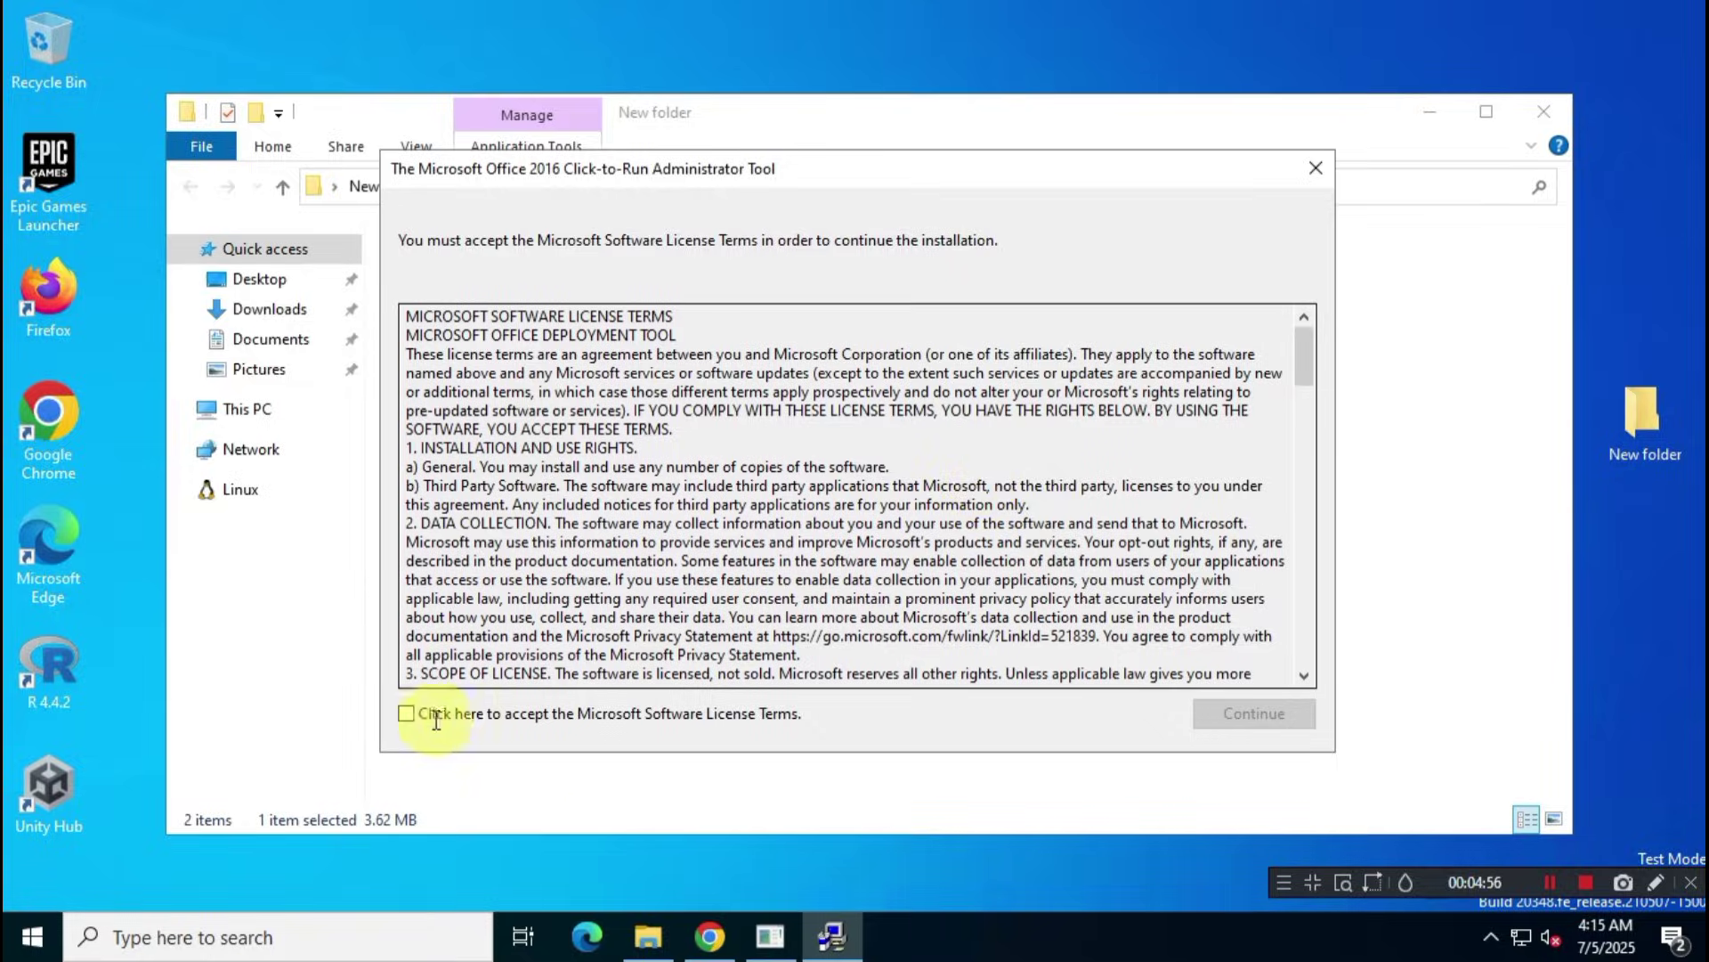
left_click(428, 718)
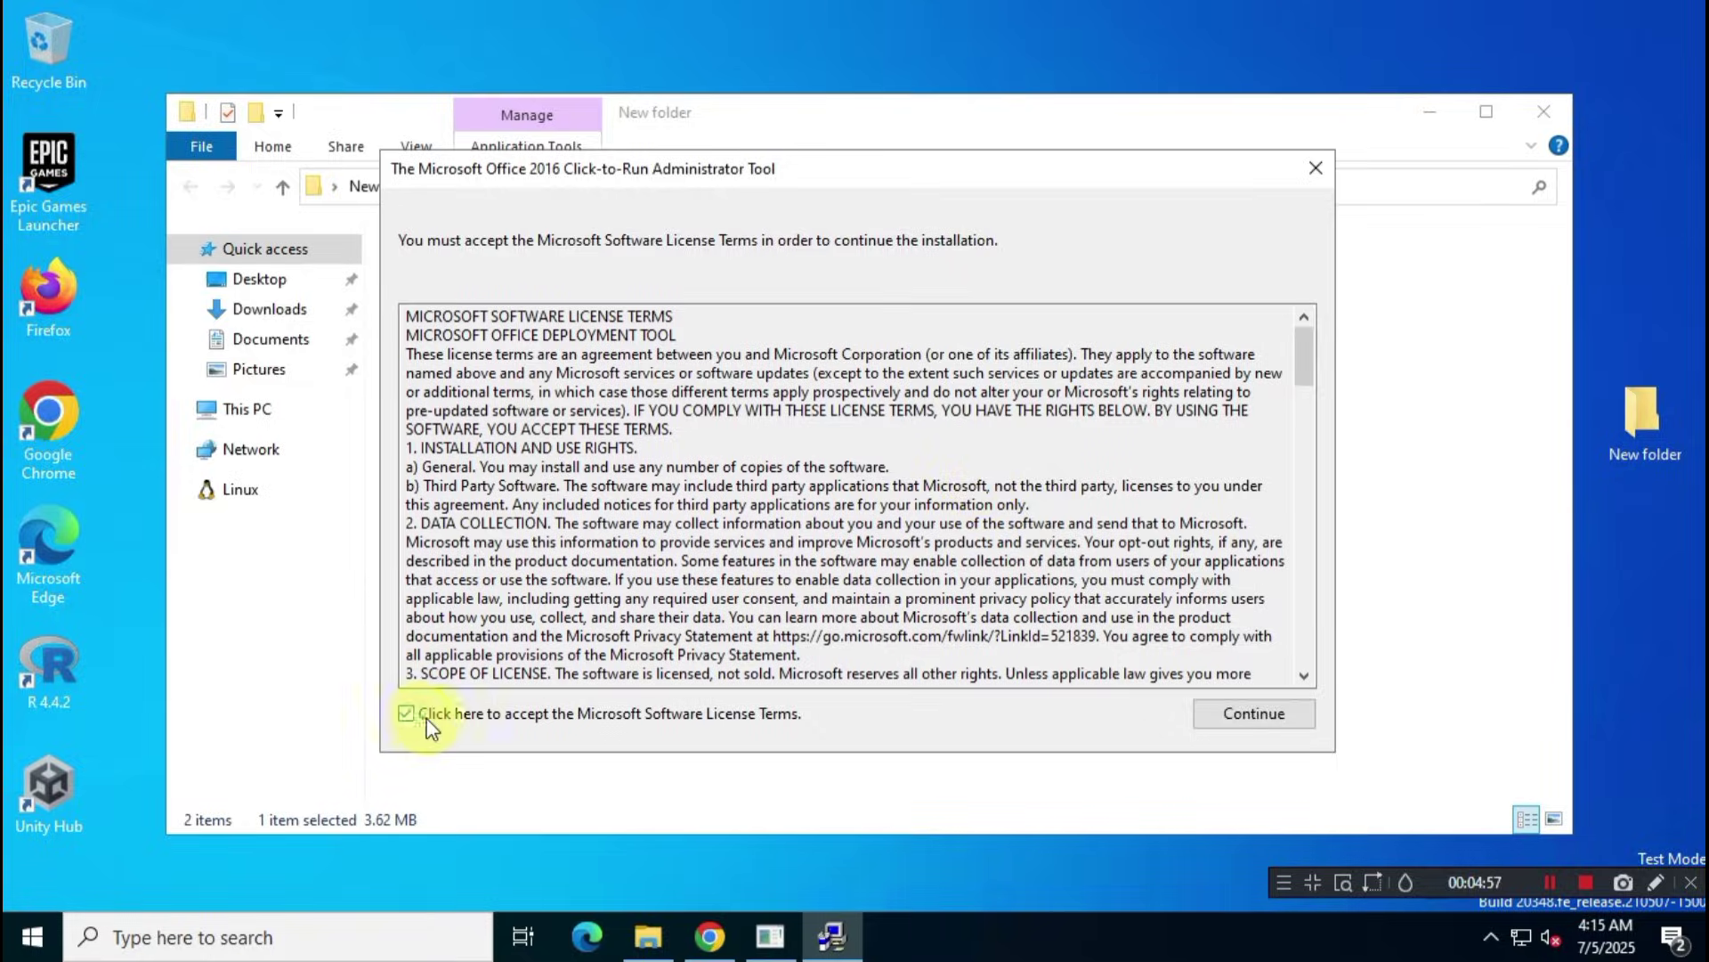
left_click(1266, 721)
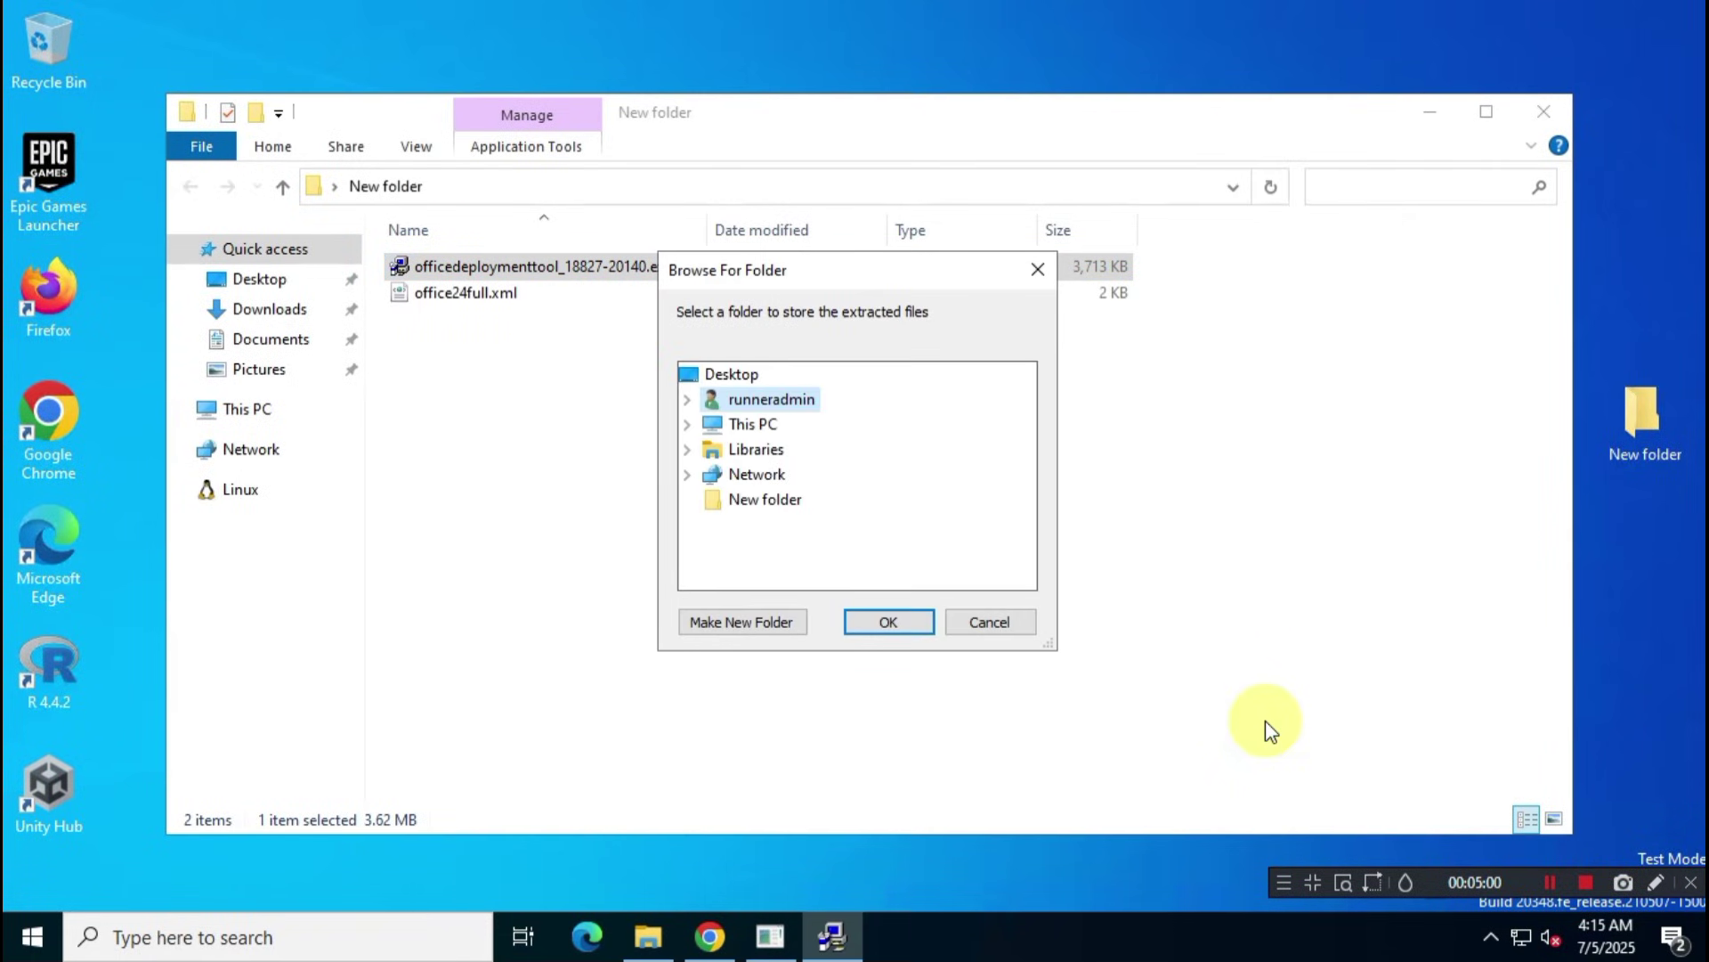
- Extract the deployment tool's files into New folder on the Desktop and close the completion message
left_click(688, 424)
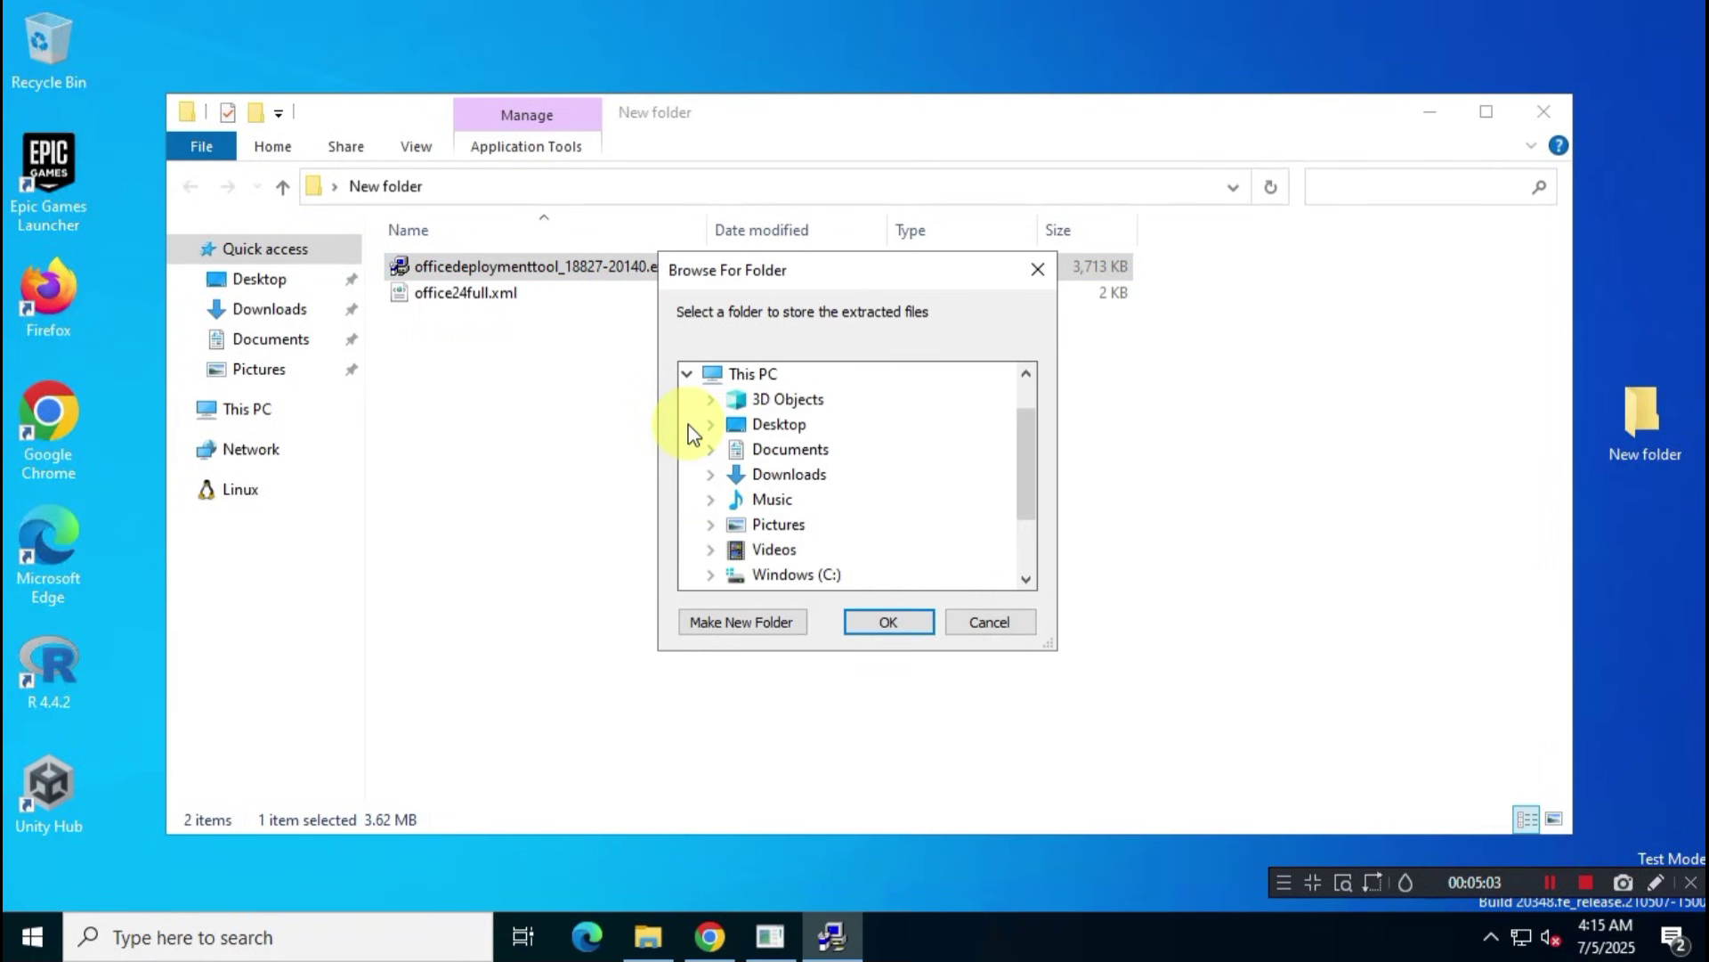
left_click(710, 423)
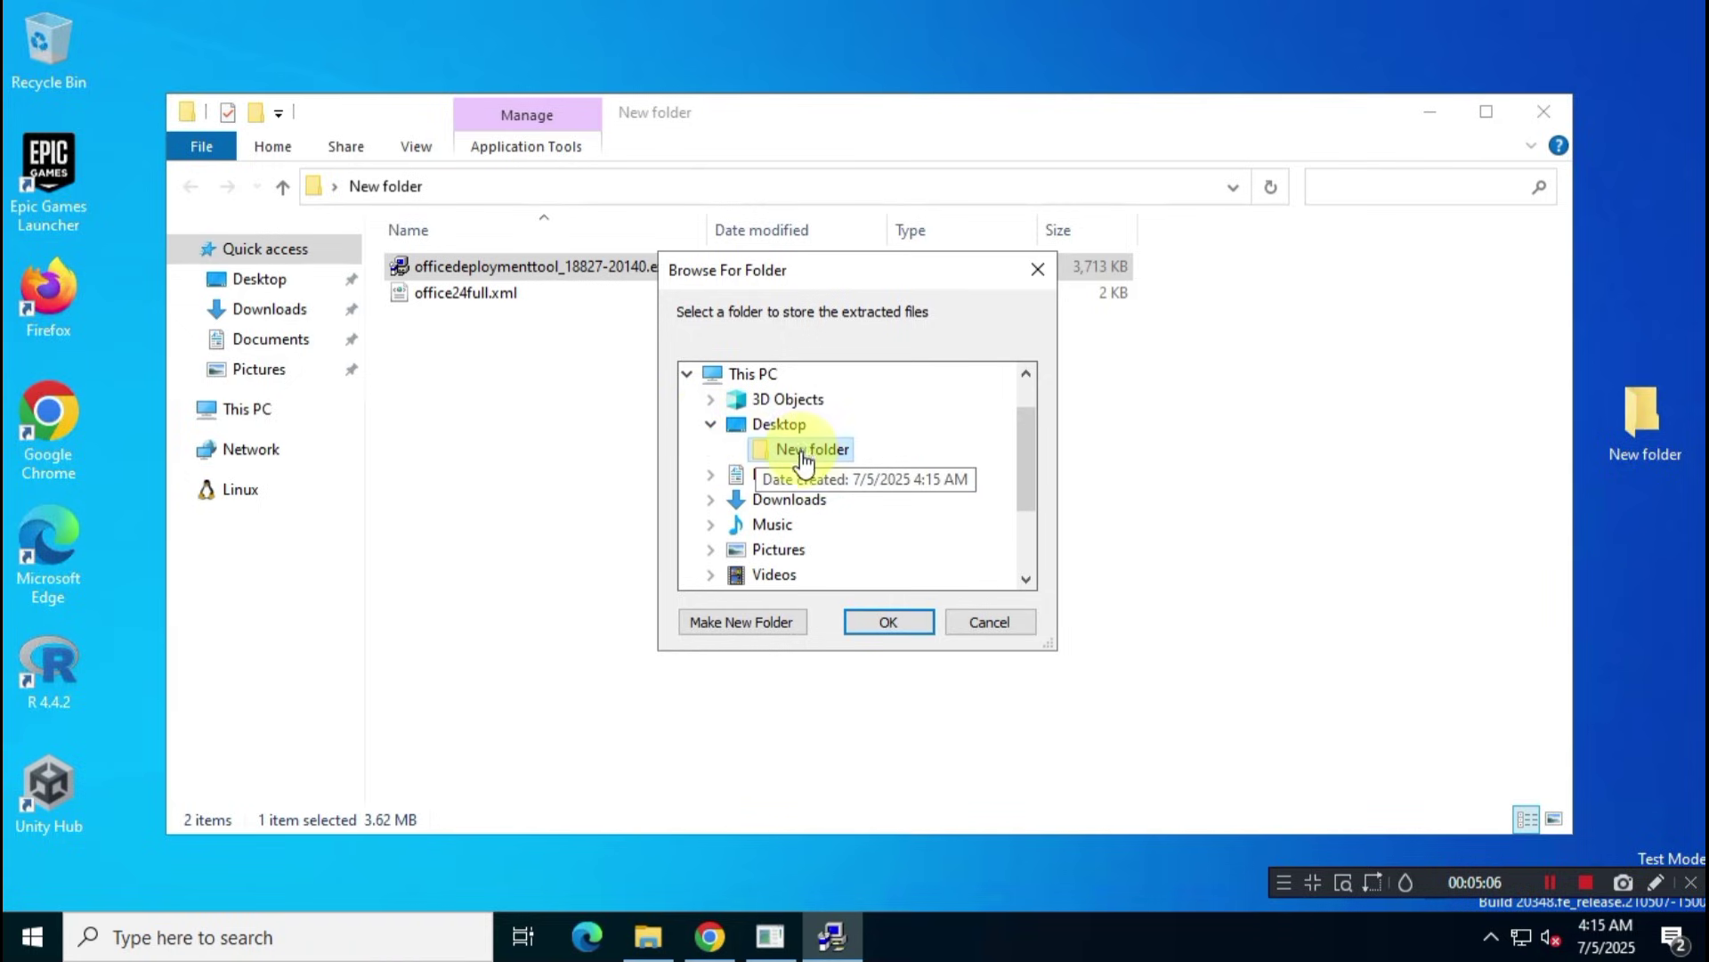
left_click(914, 624)
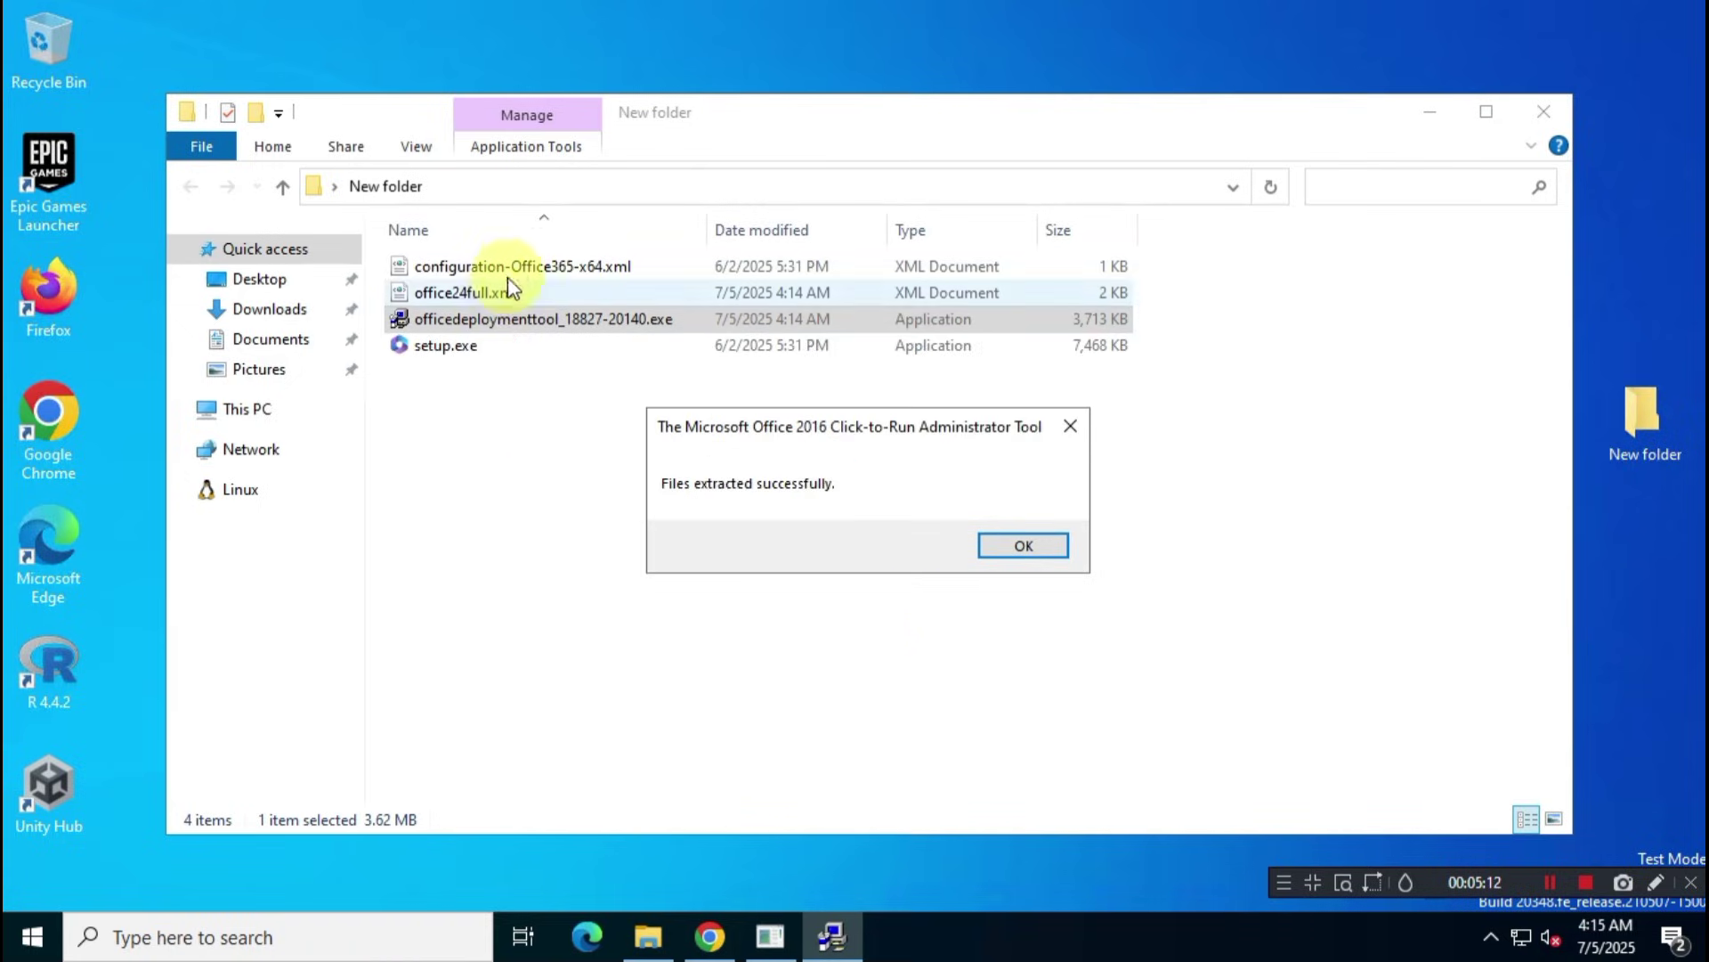
left_click(1017, 547)
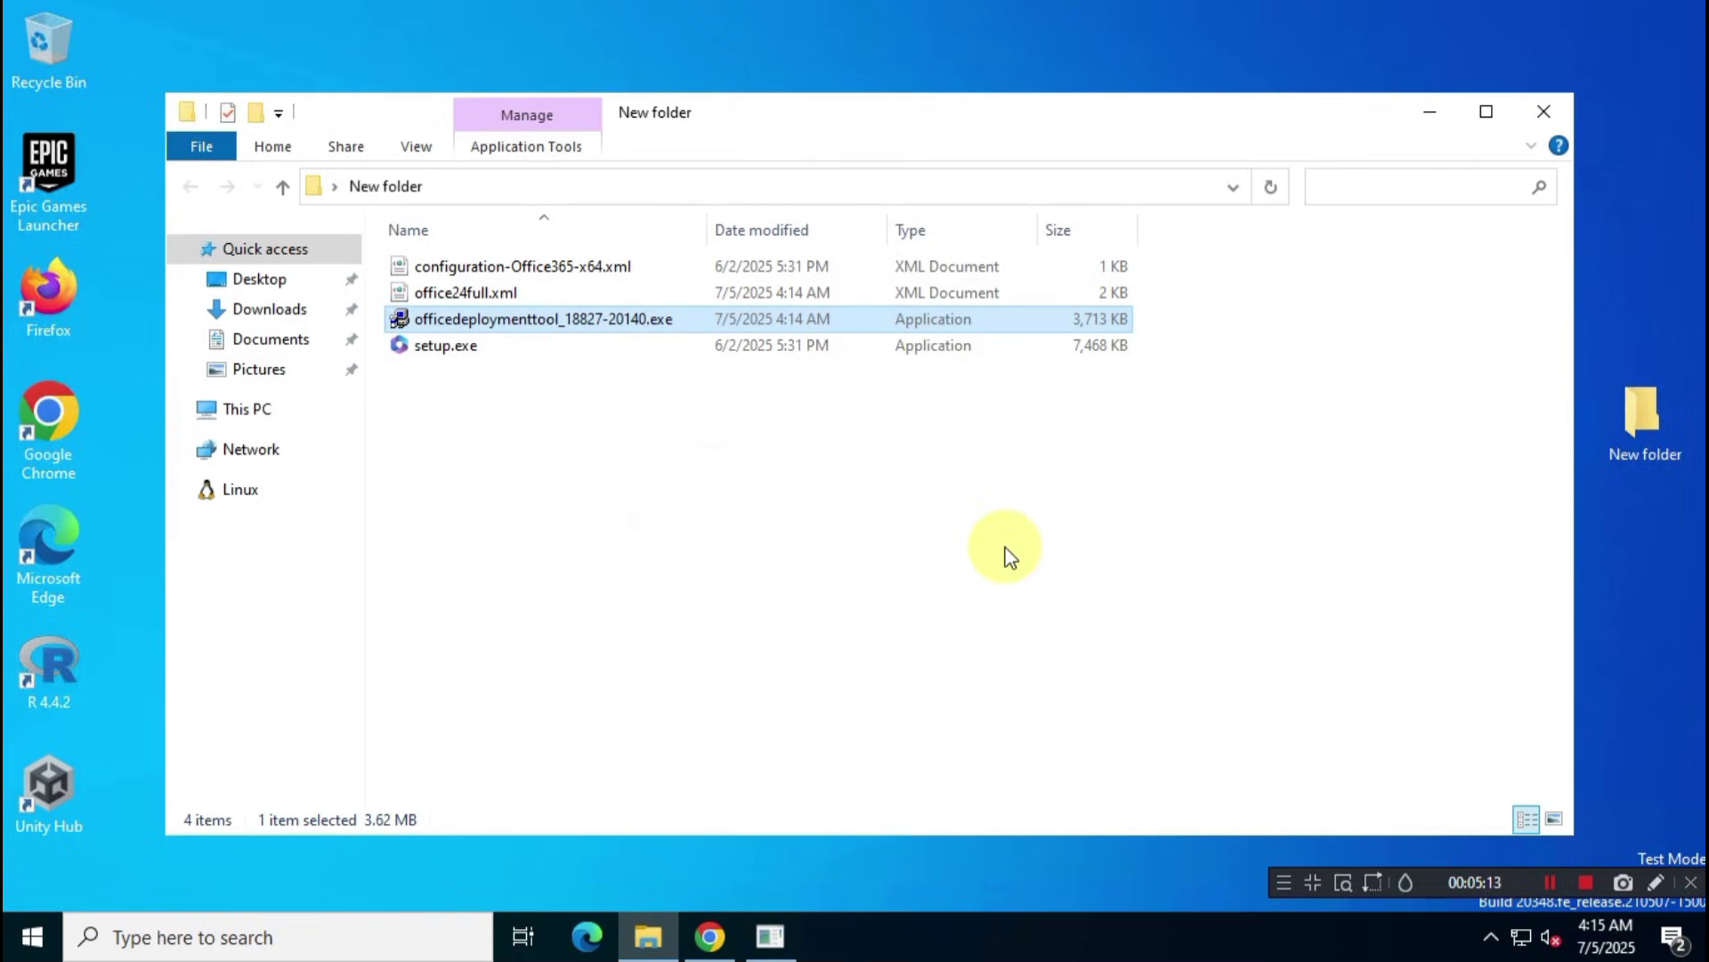
- Delete configuration-Office365-x64.xml and officedeploymenttool_18827-20140.exe from the new folder
left_click(782, 523)
left_click(546, 320)
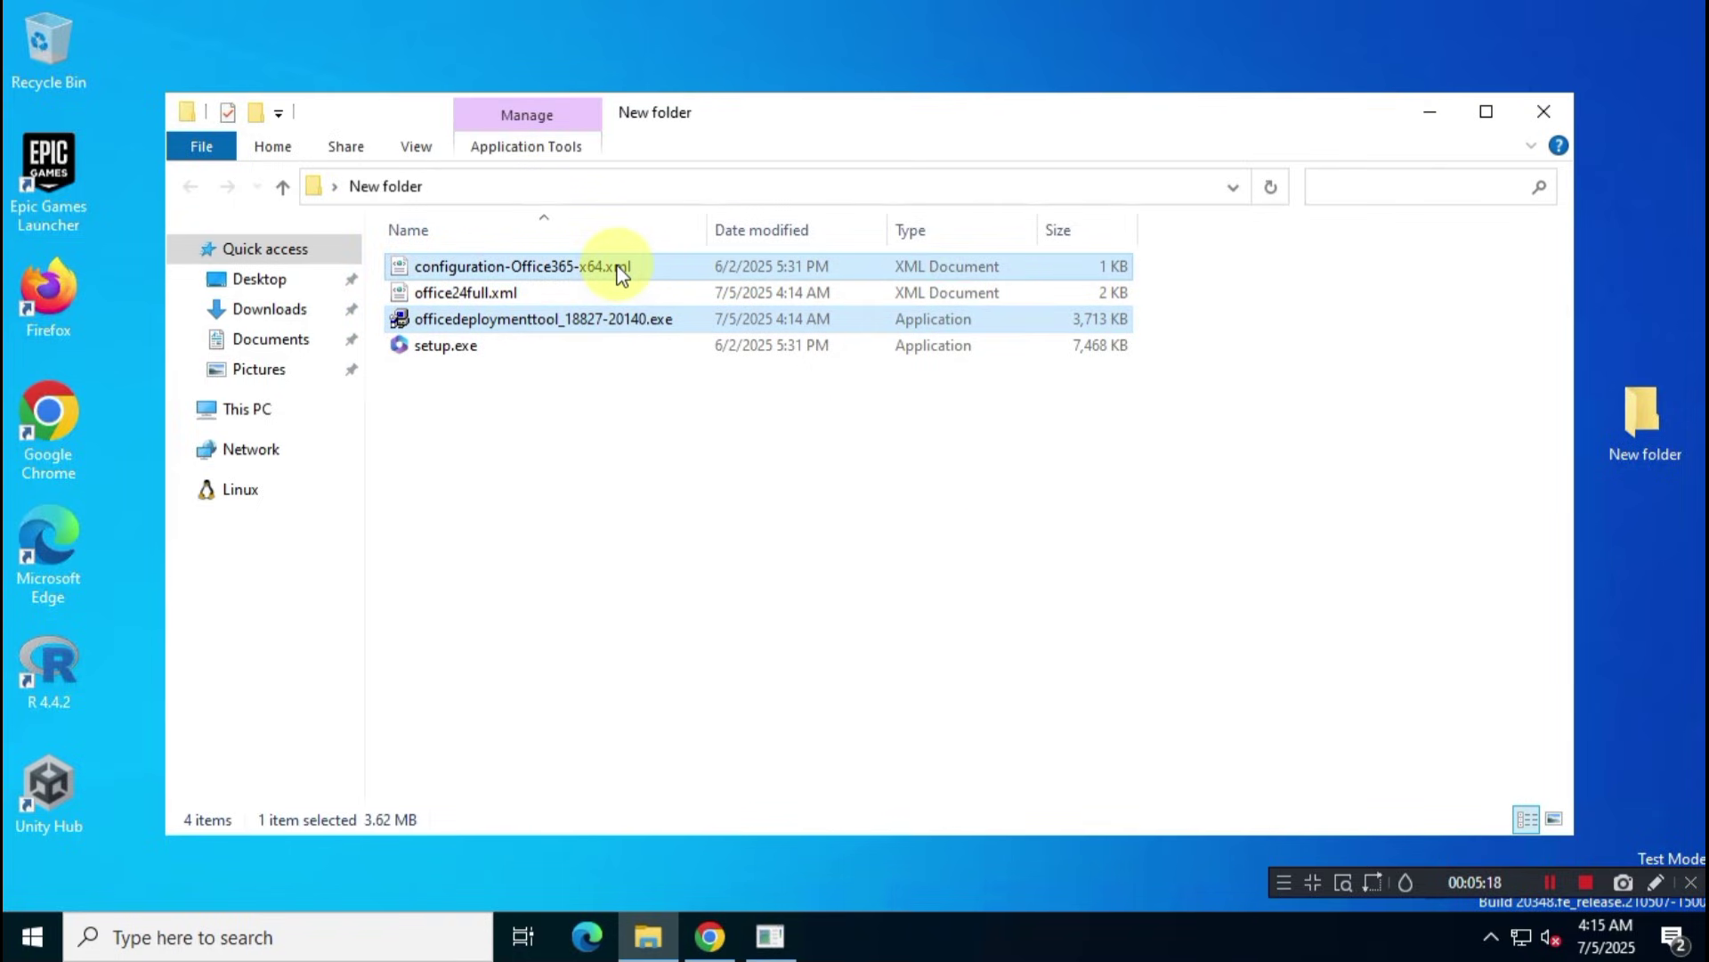
left_click(621, 274, "ctrl")
right_click(645, 323)
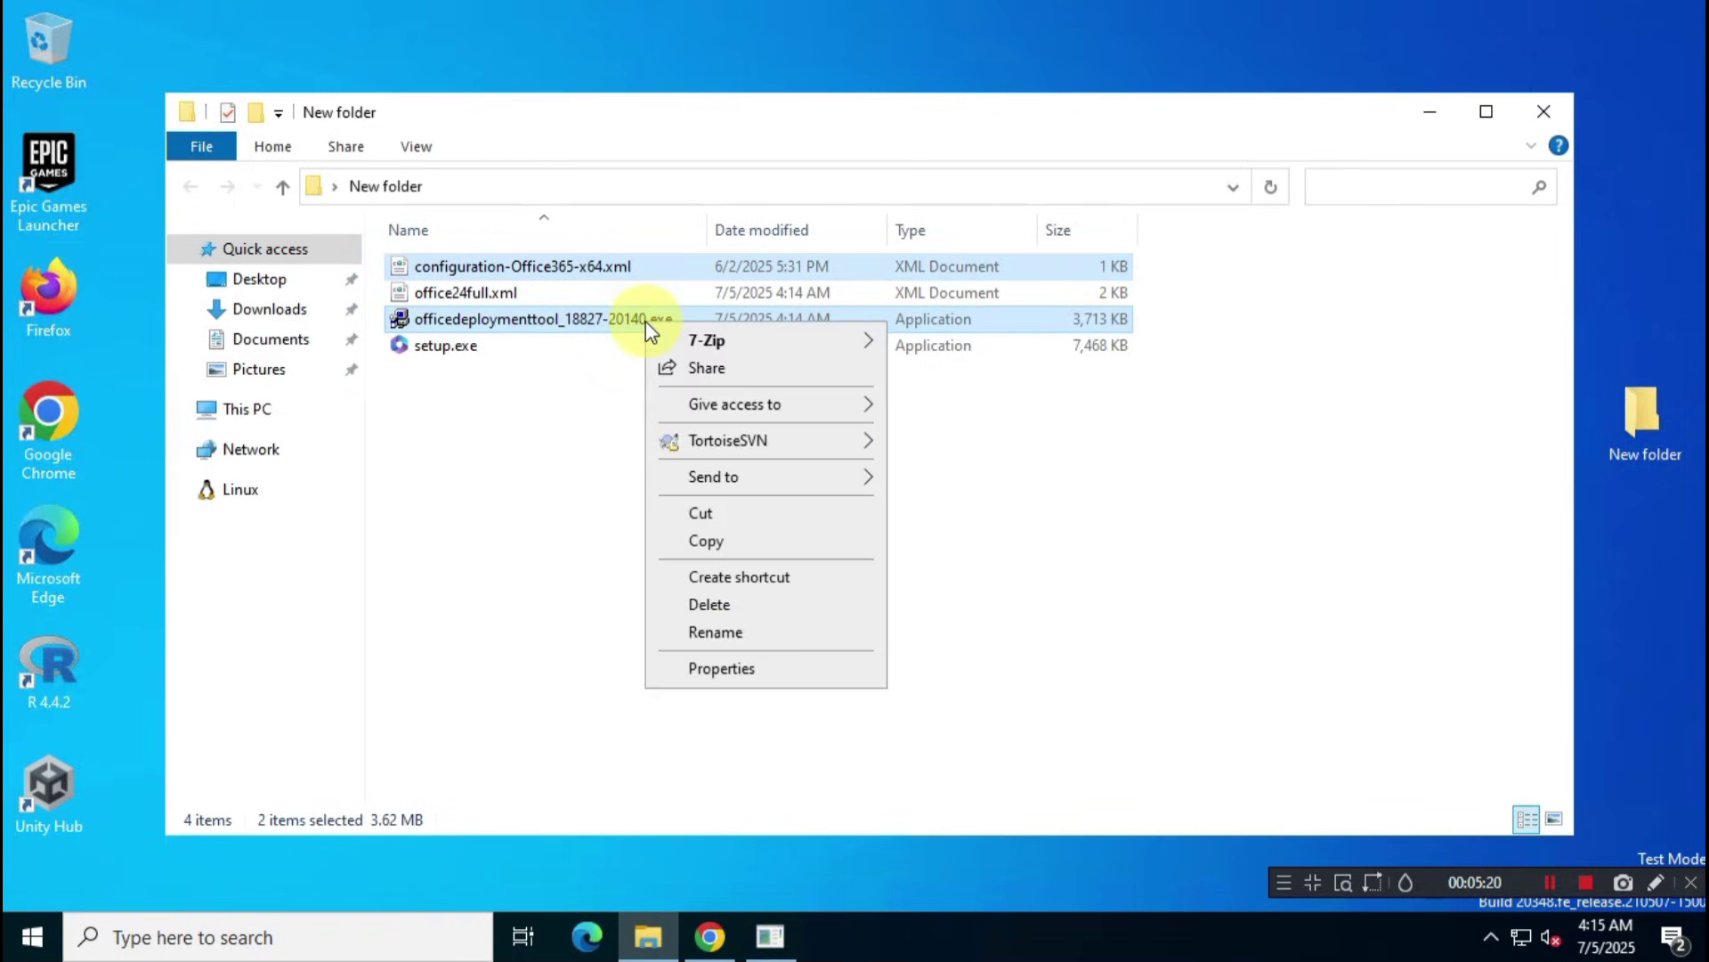
left_click(710, 604)
left_click(494, 366)
left_click_drag(541, 264, 545, 262)
left_click(784, 450)
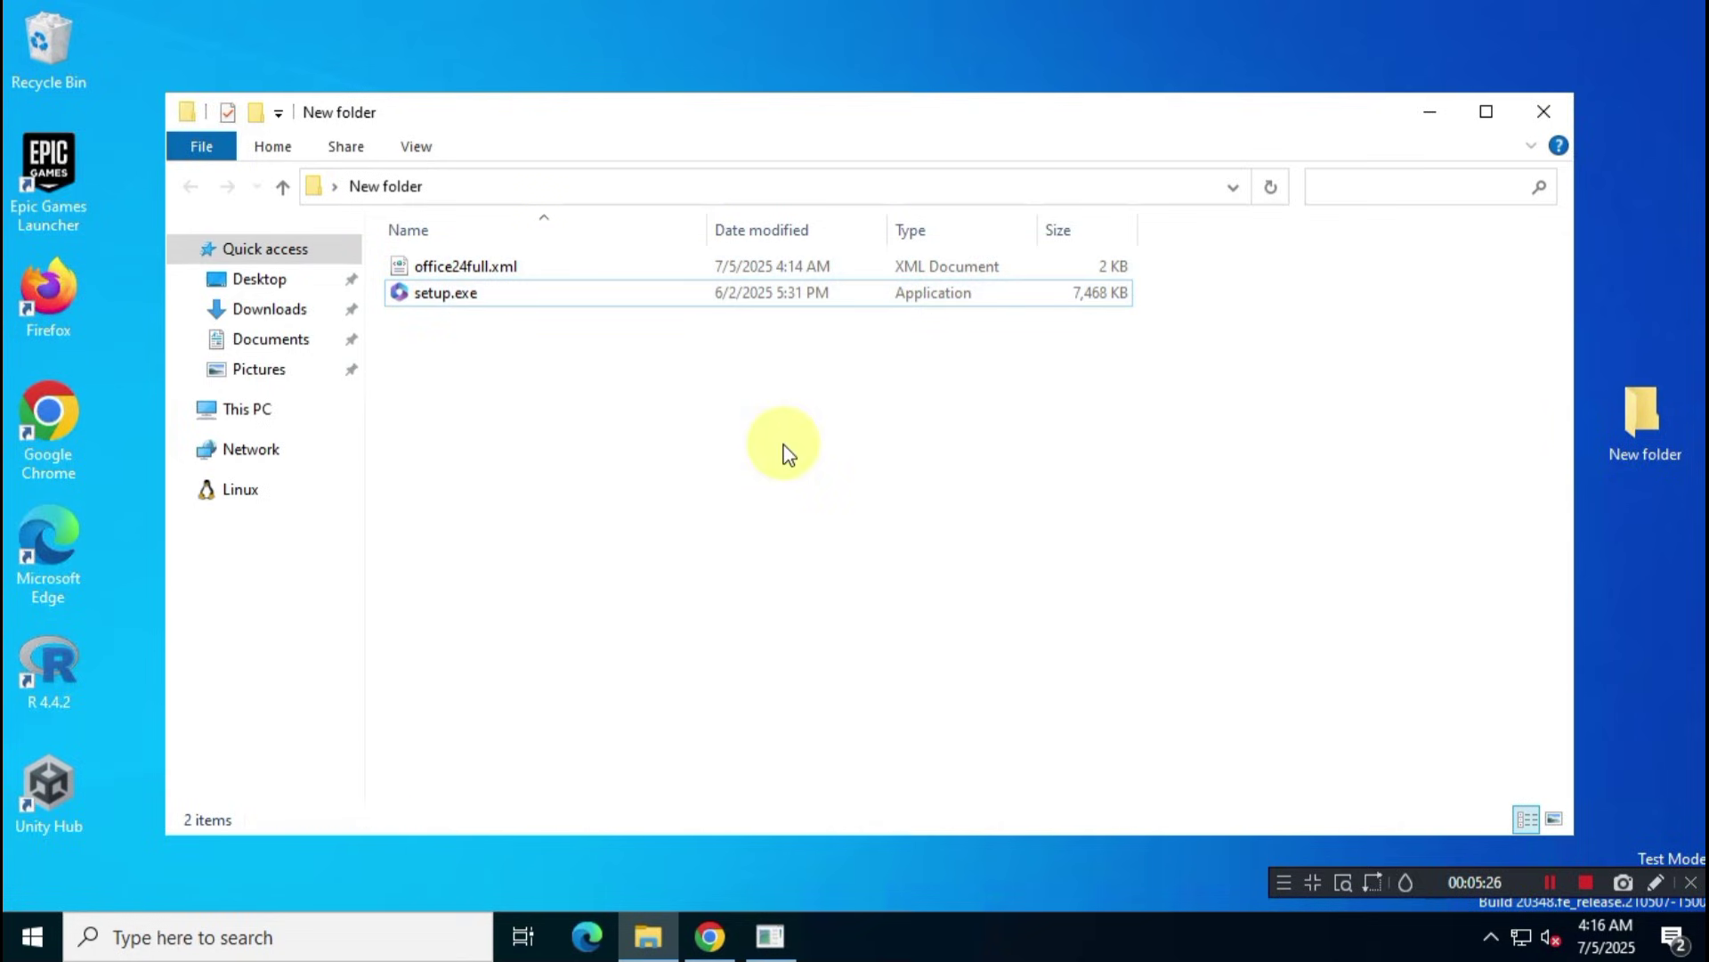
- Create a text document with the default name in the folder and open it in Notepad
right_click(846, 411)
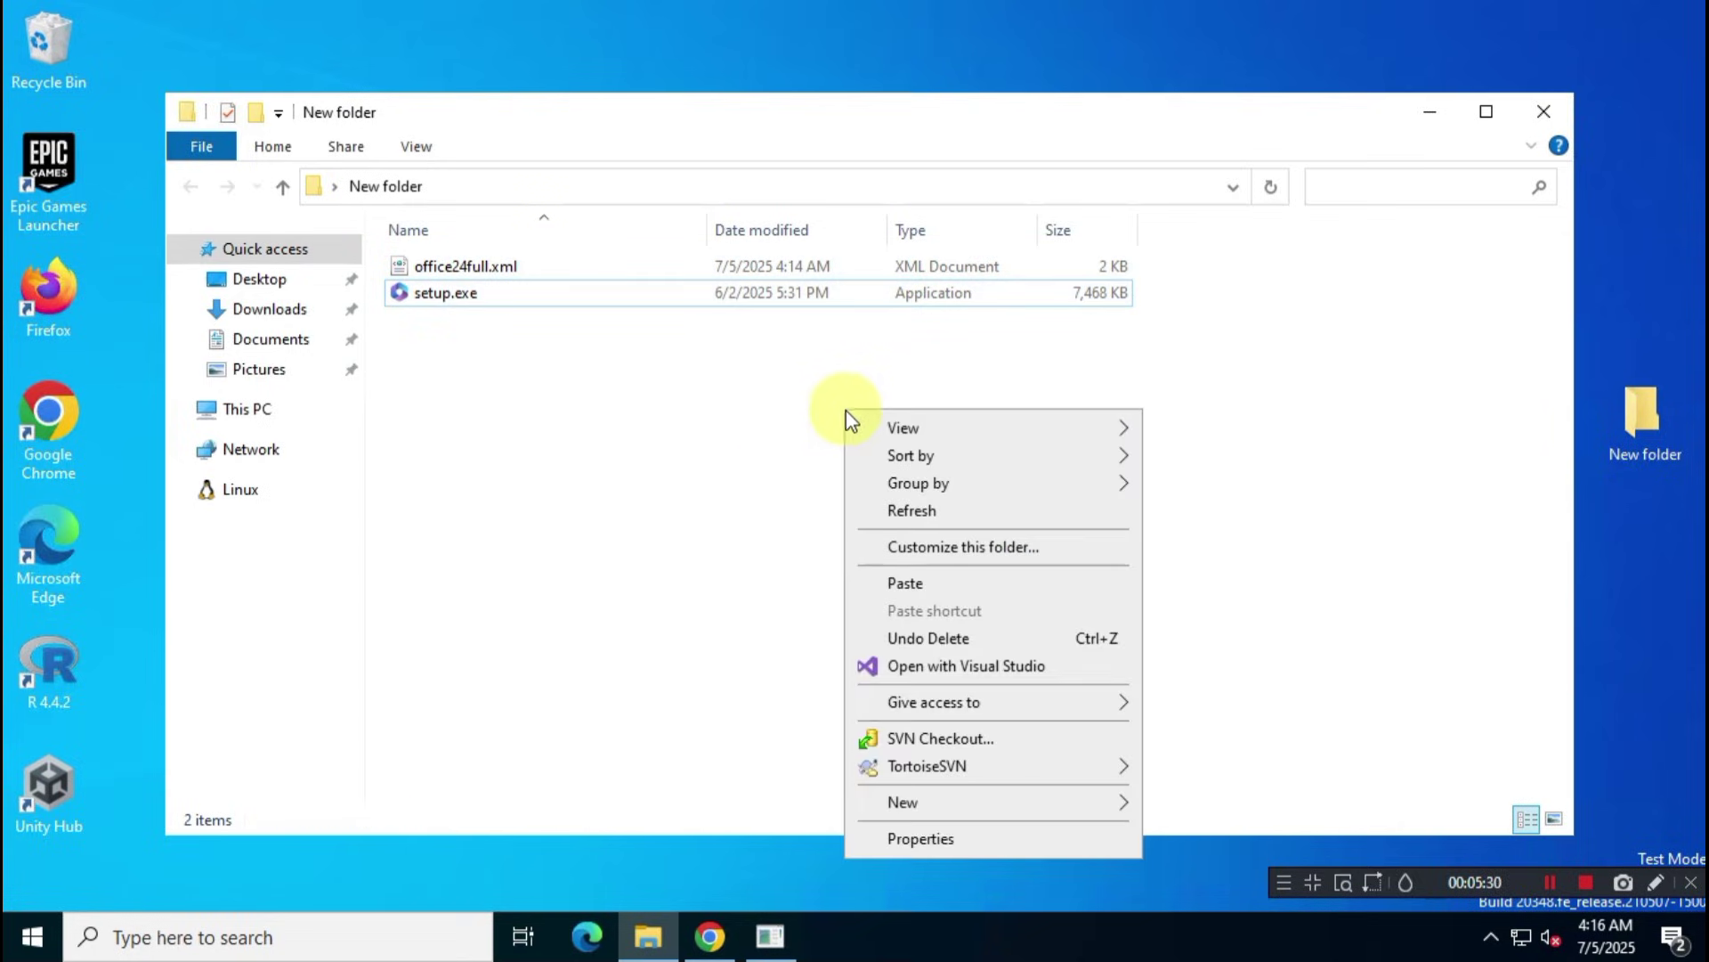
mouse_move(931, 801)
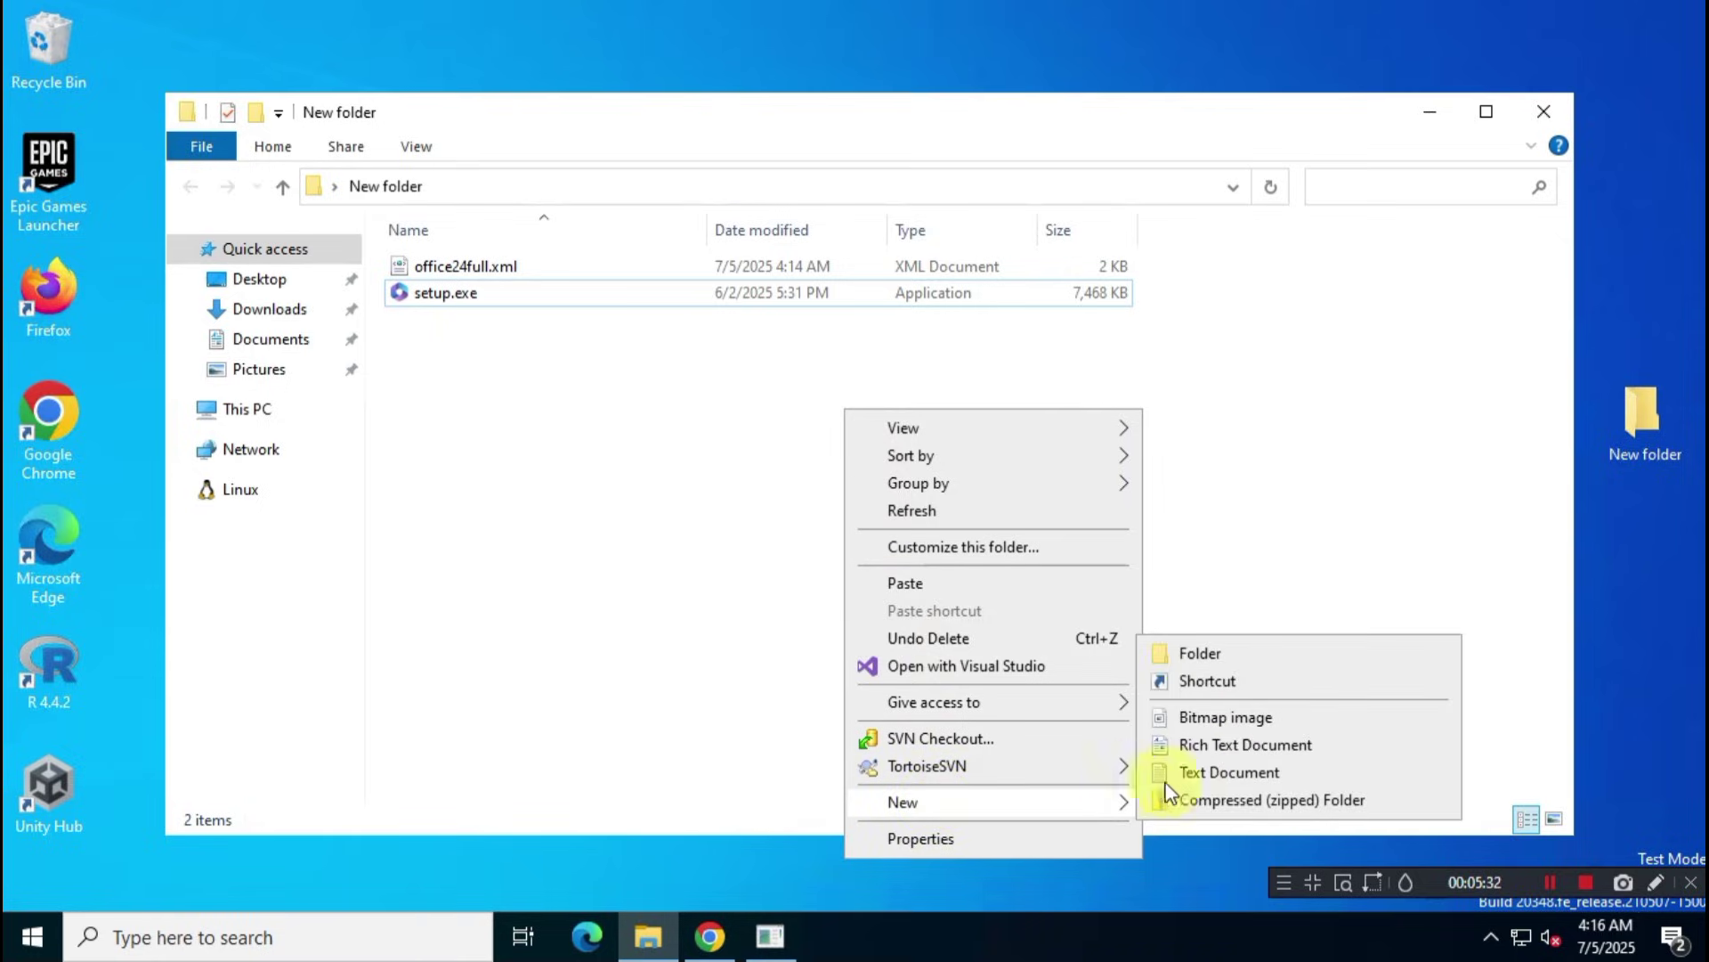
left_click(1229, 772)
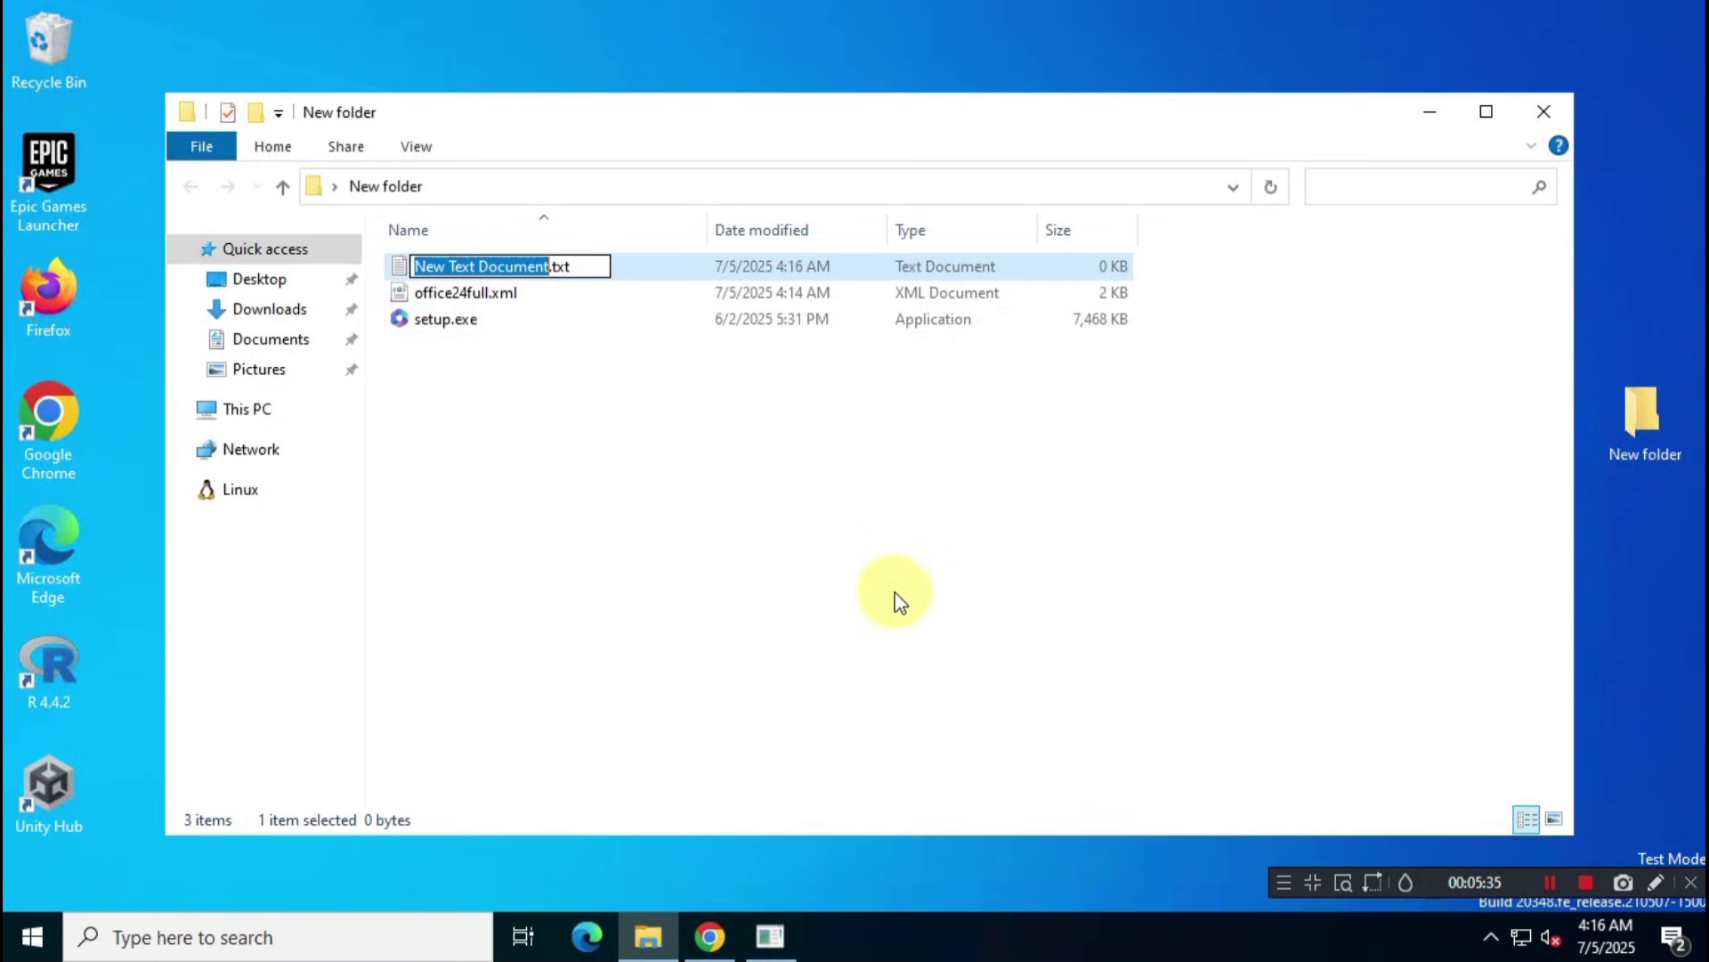
double_click(657, 265)
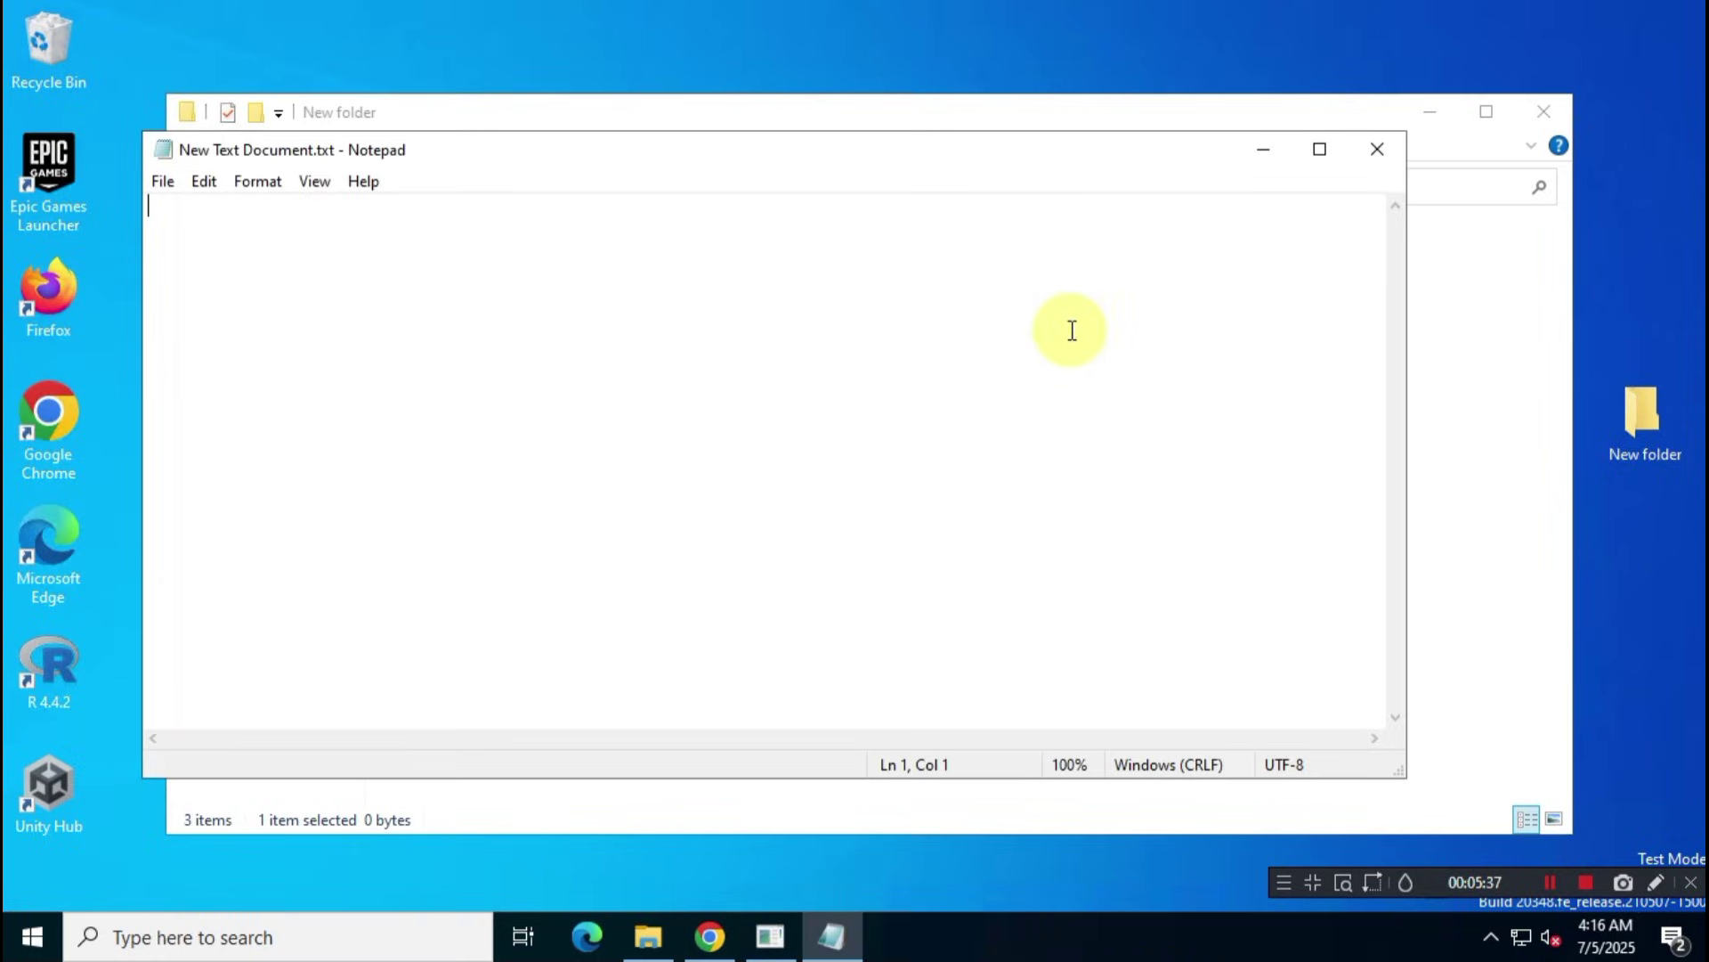
- Switch to Chrome and search Google for "office deployment tool commands" in a new tab
left_click(1430, 114)
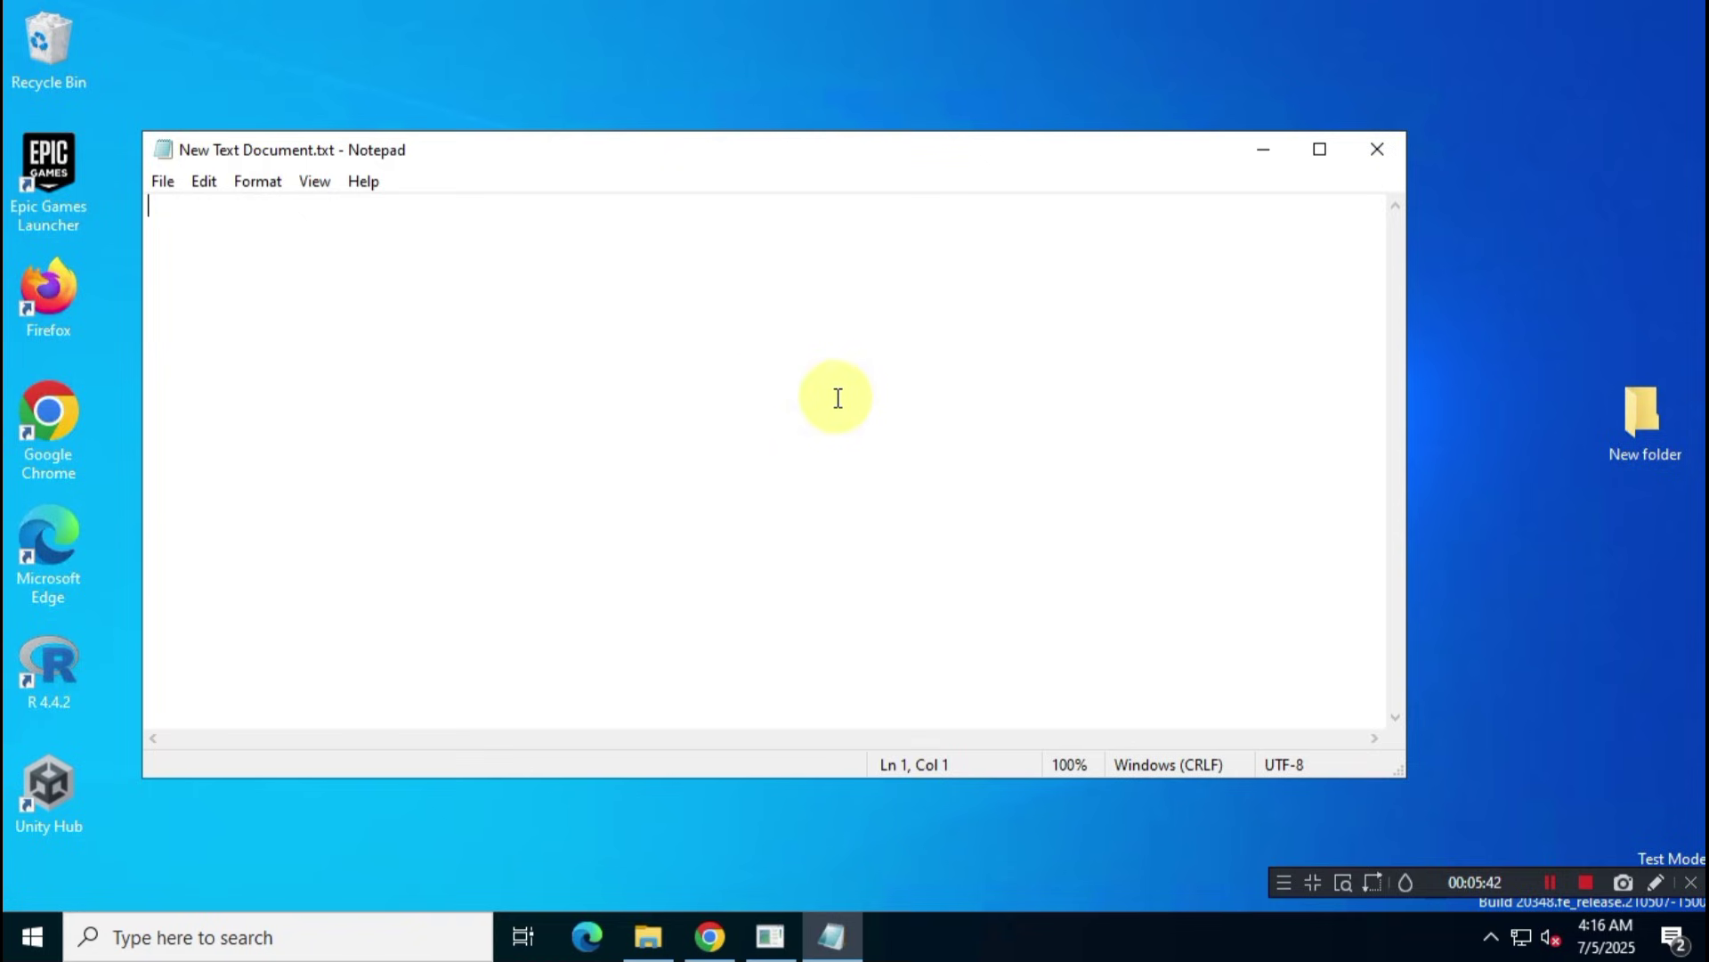
left_click(710, 936)
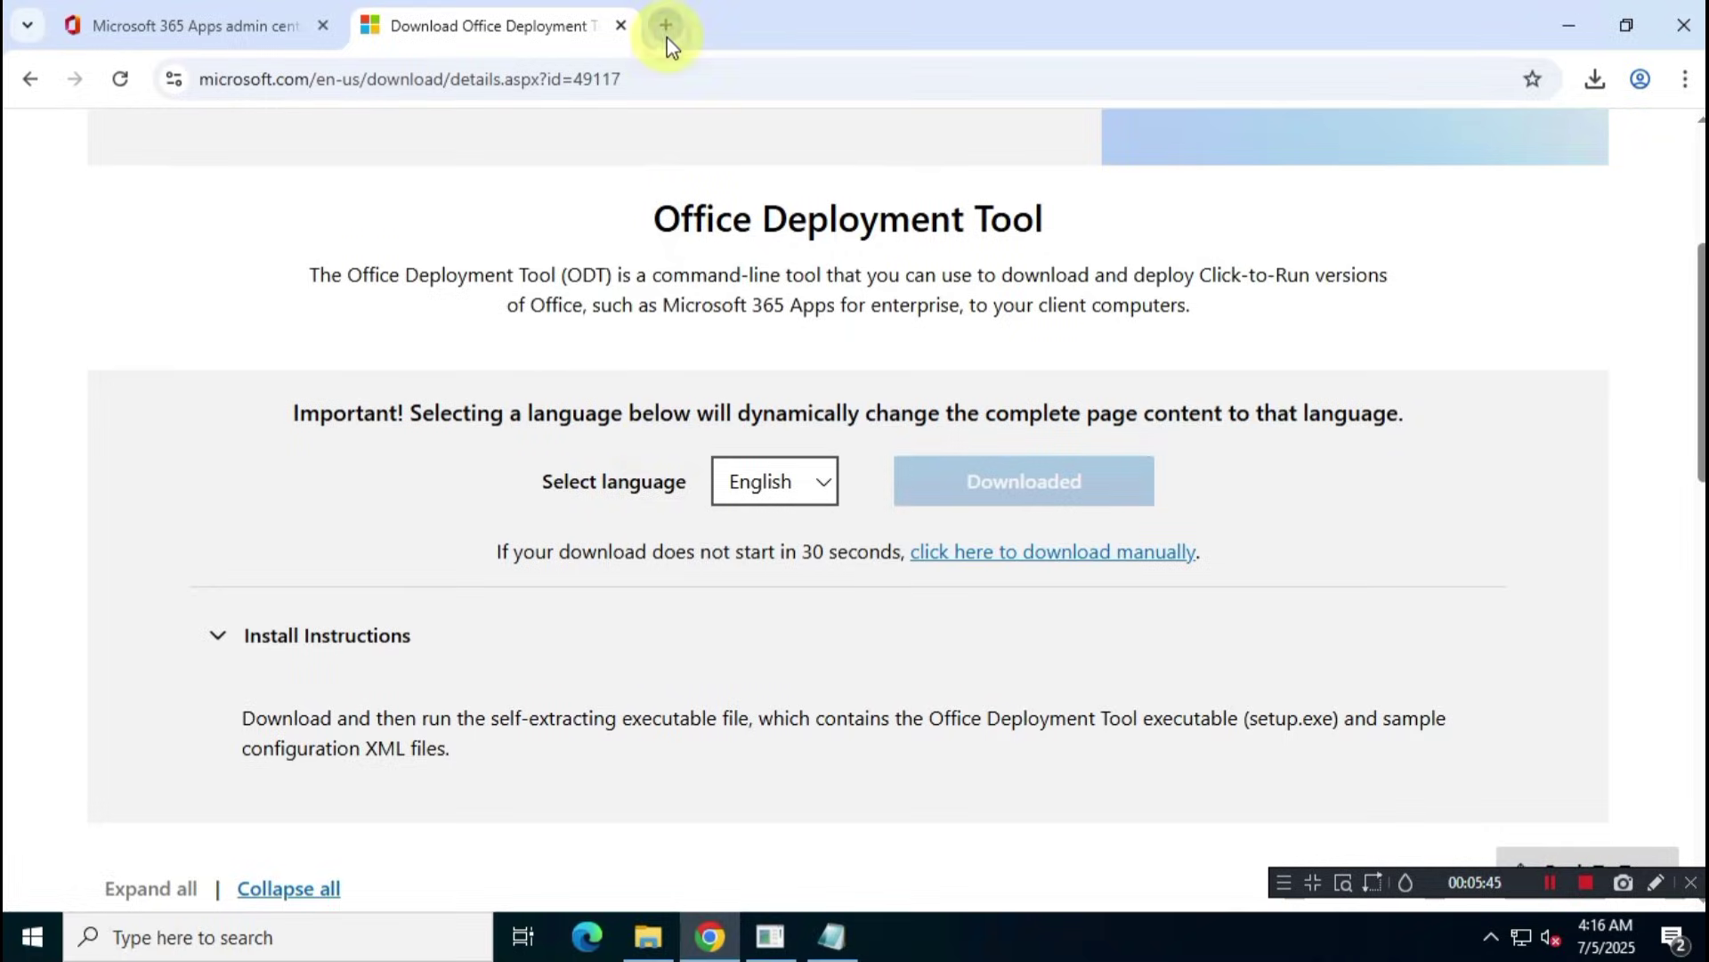
left_click(666, 26)
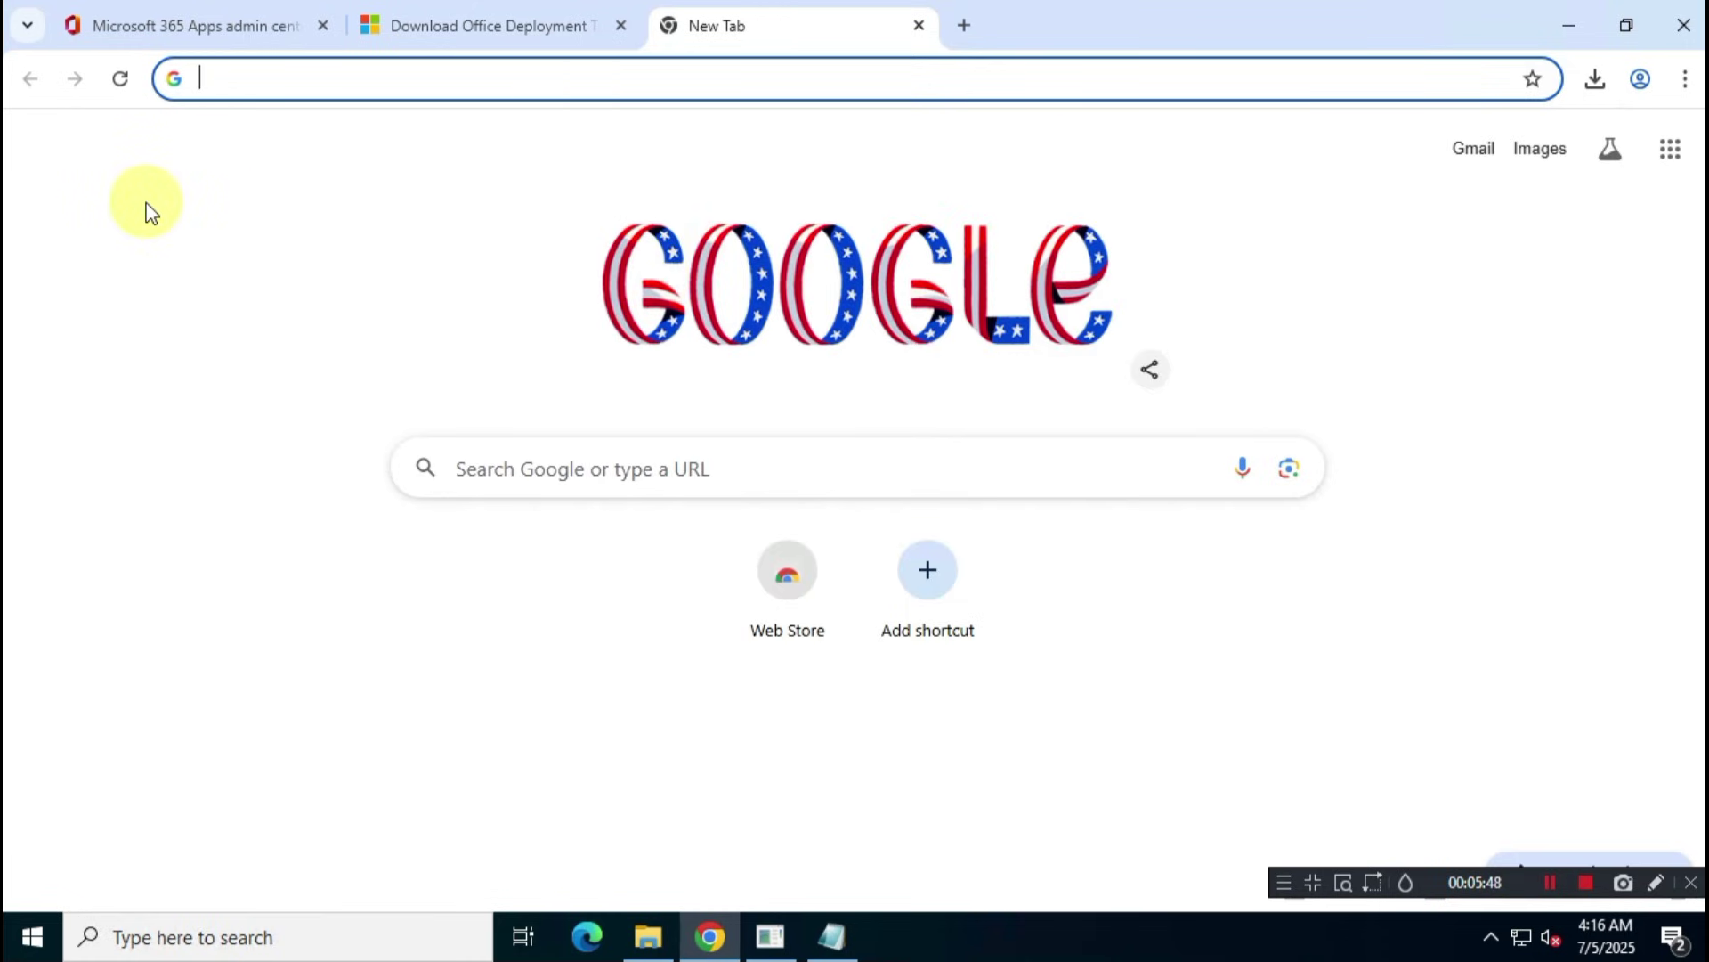
type("office")
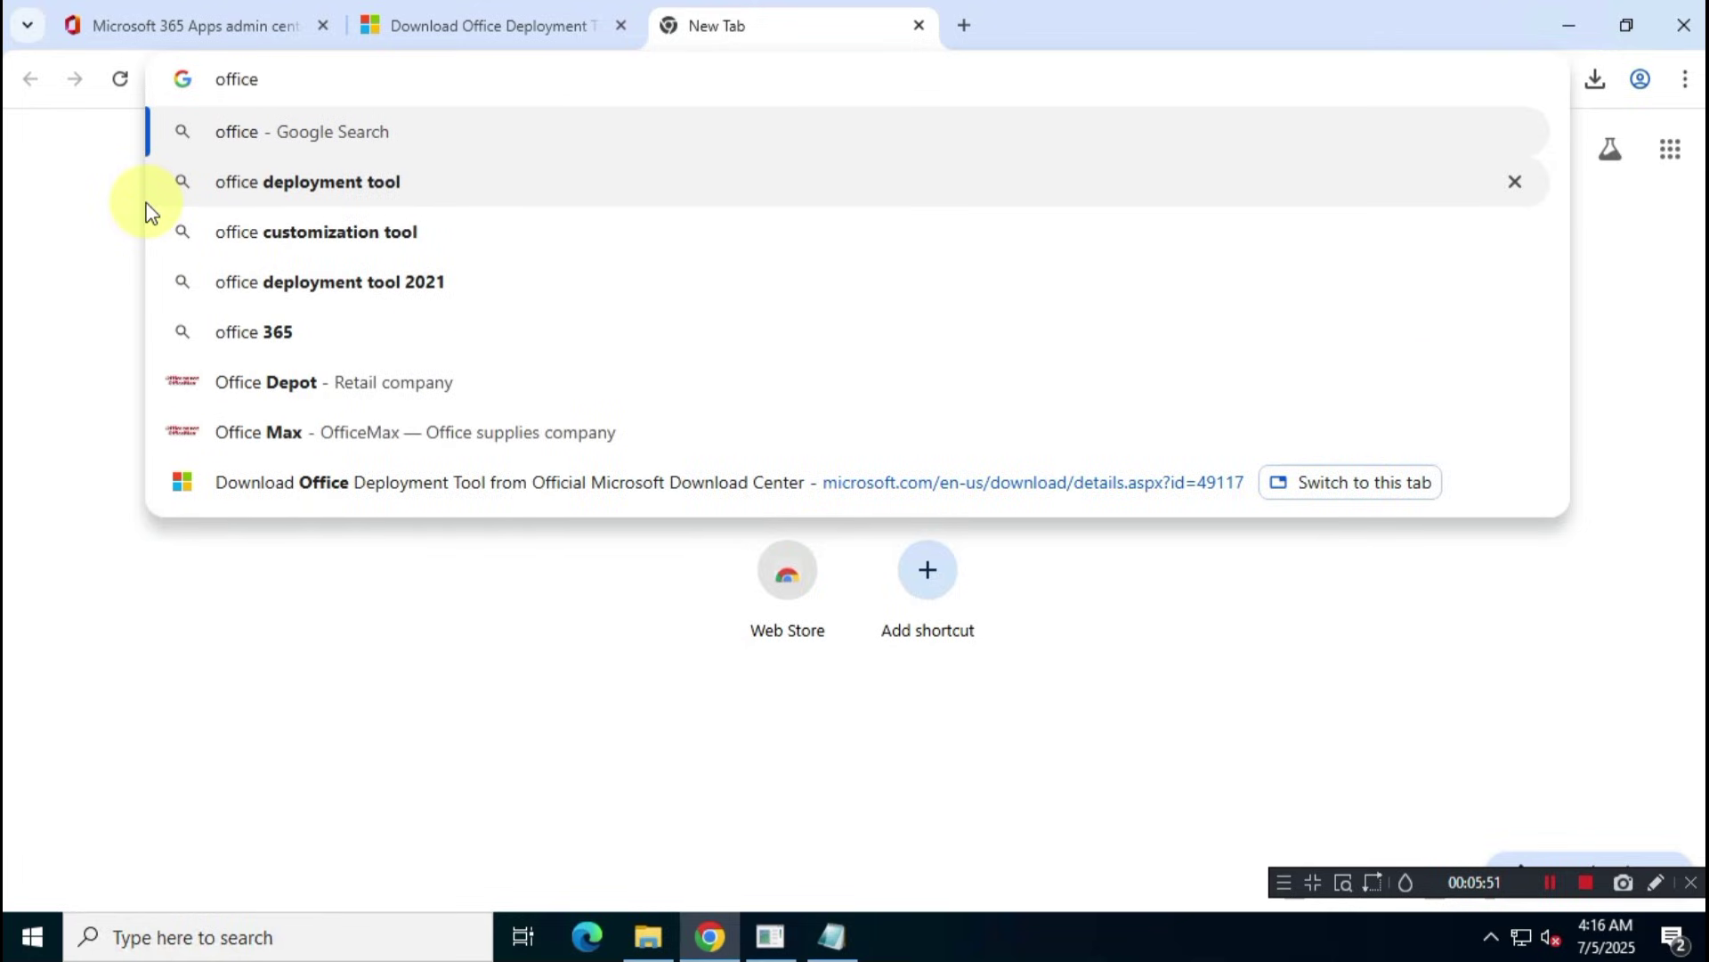
key("Down")
type("co")
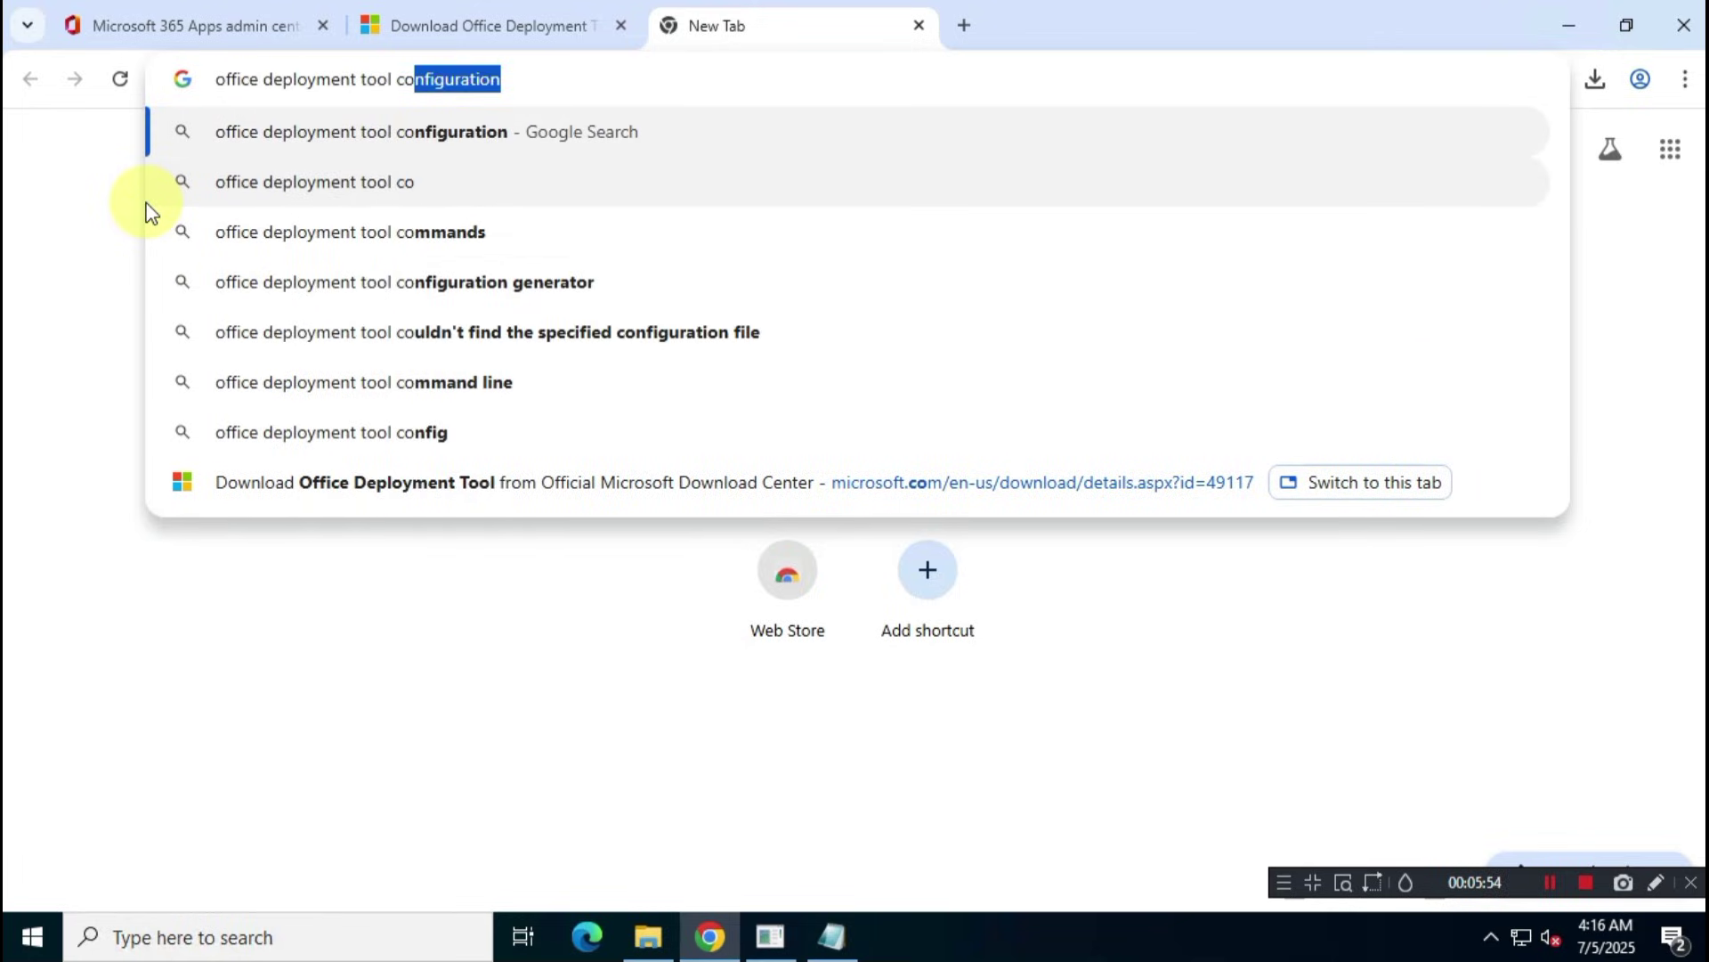
type("mmands")
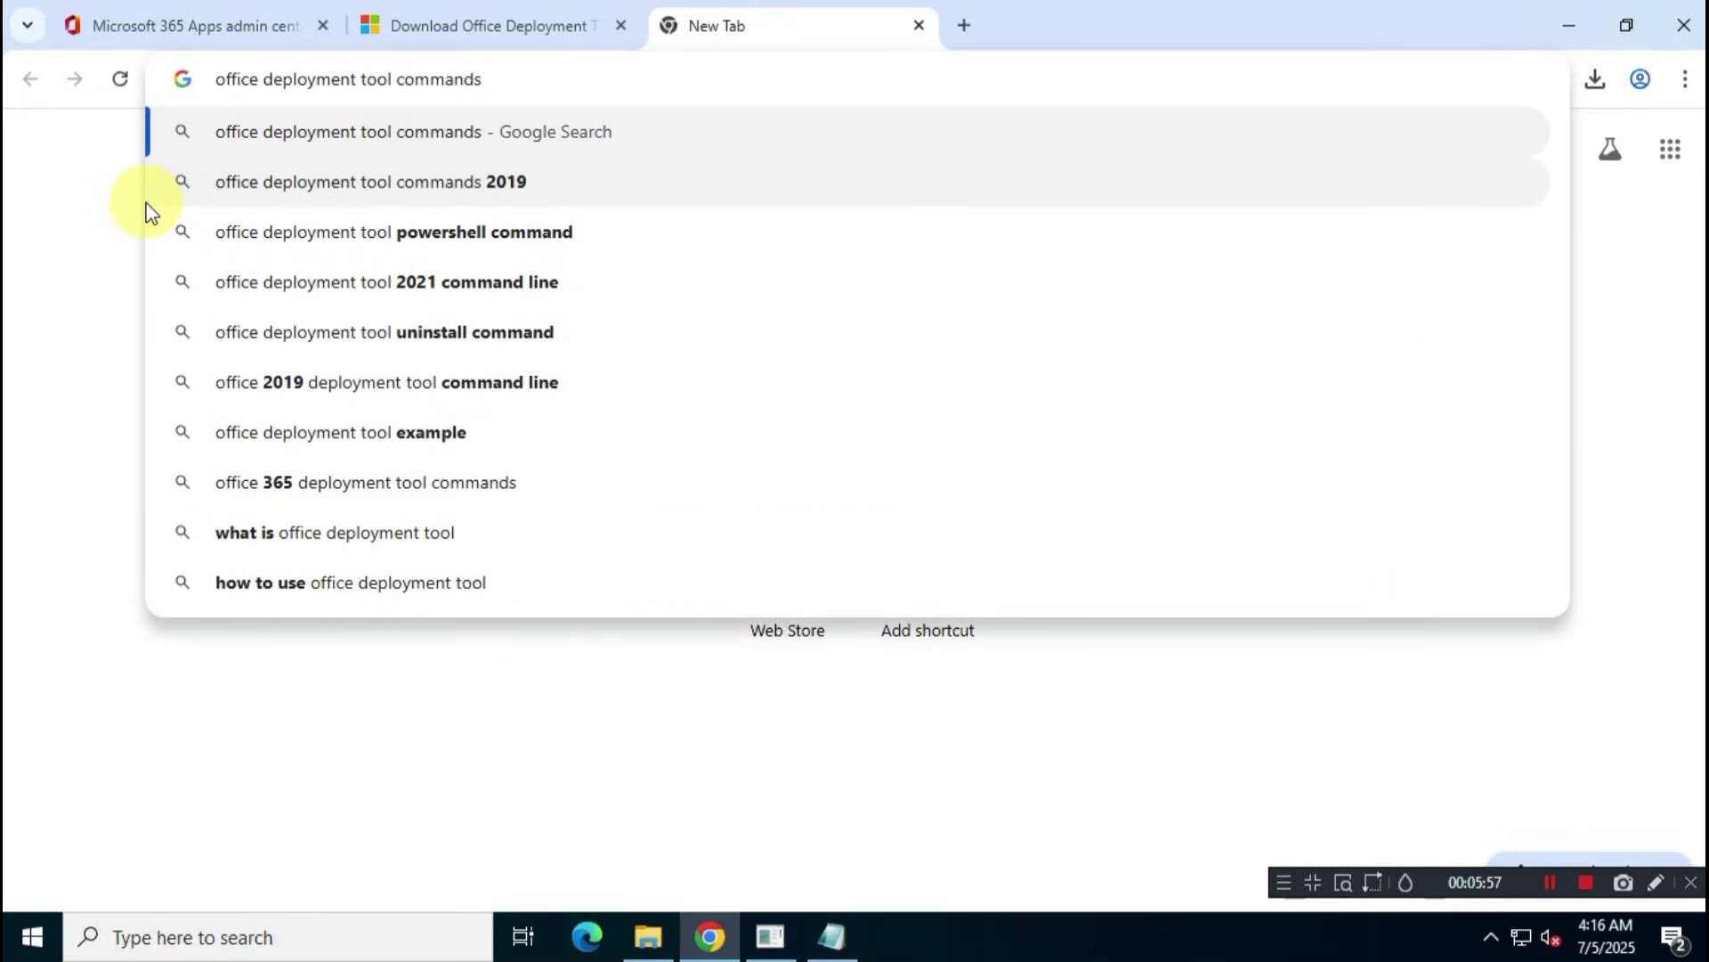
key("ctrl+a")
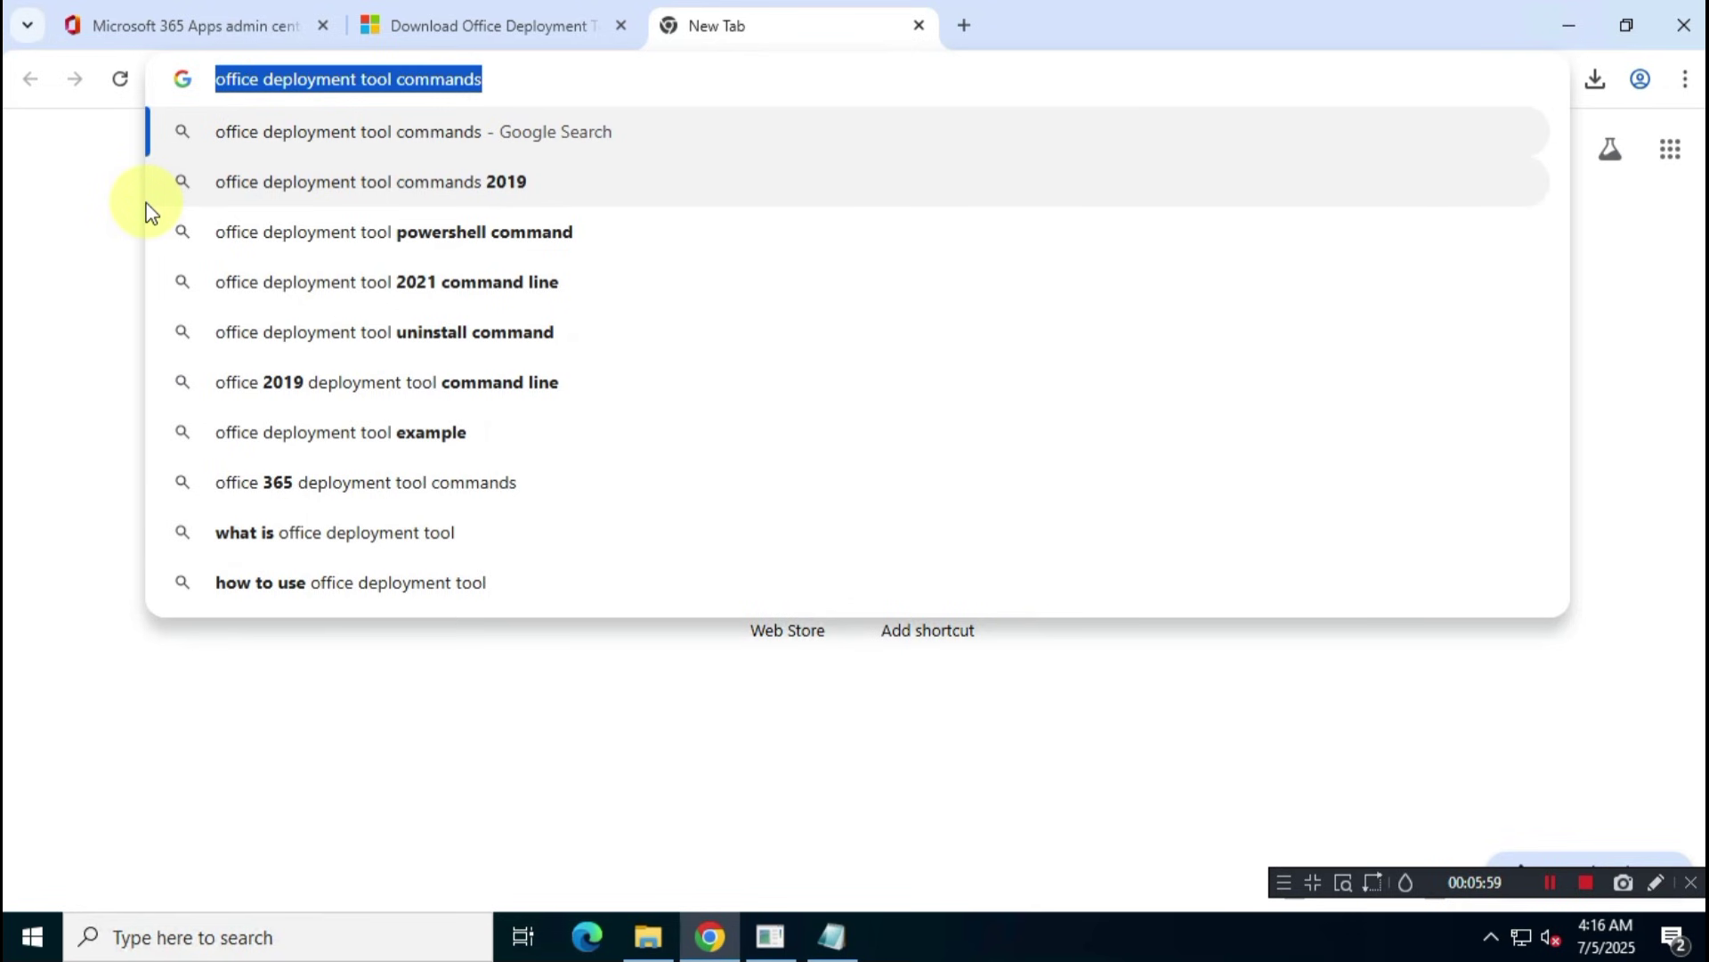
key("Return")
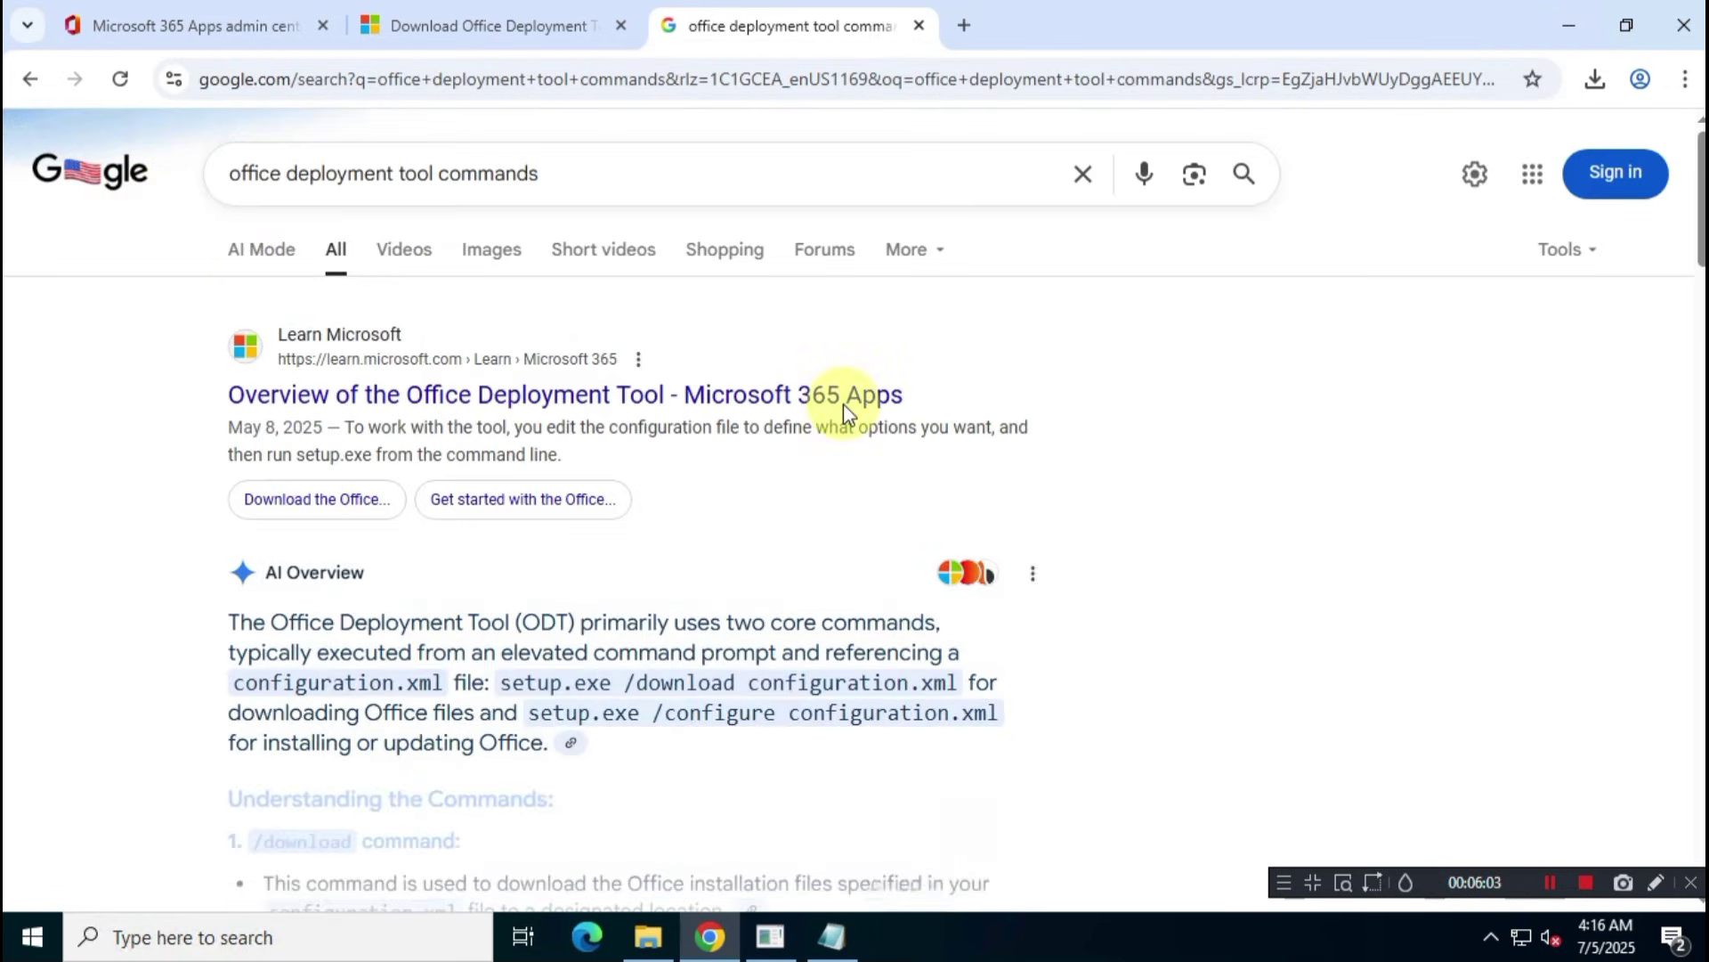
- Open Microsoft Learn's "Overview of the Office Deployment Tool" article from the search results and dismiss the Microsoft Ignite banner
left_click(890, 398)
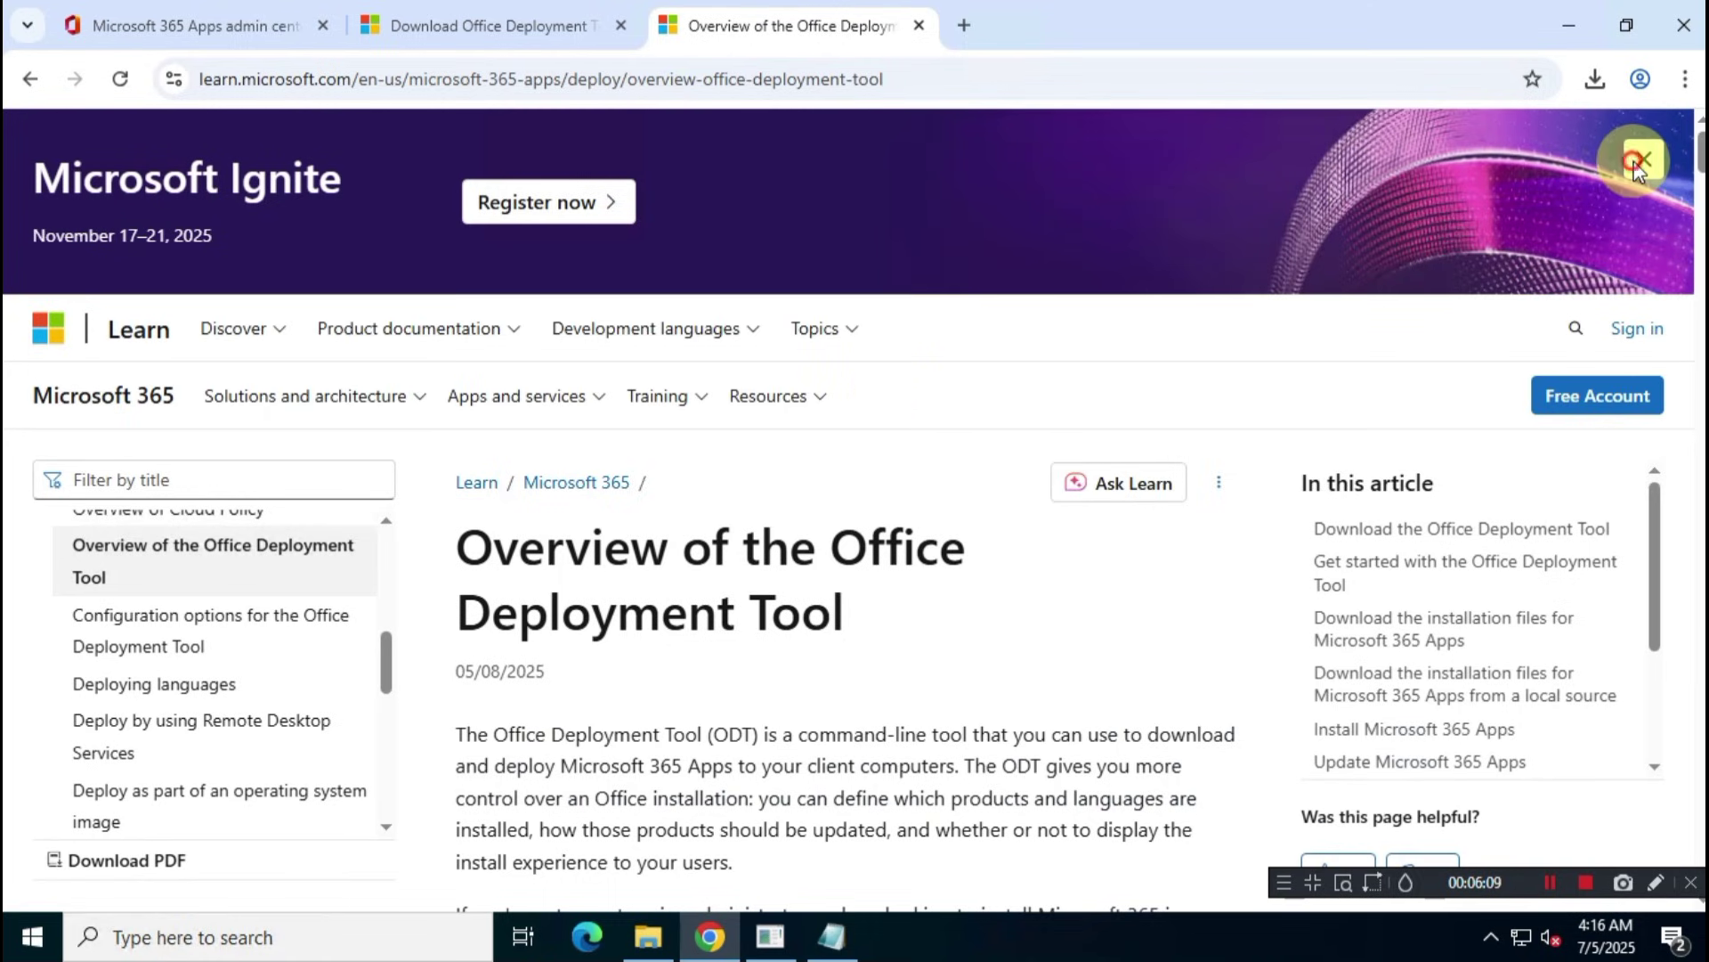
left_click(1636, 163)
left_click(614, 78)
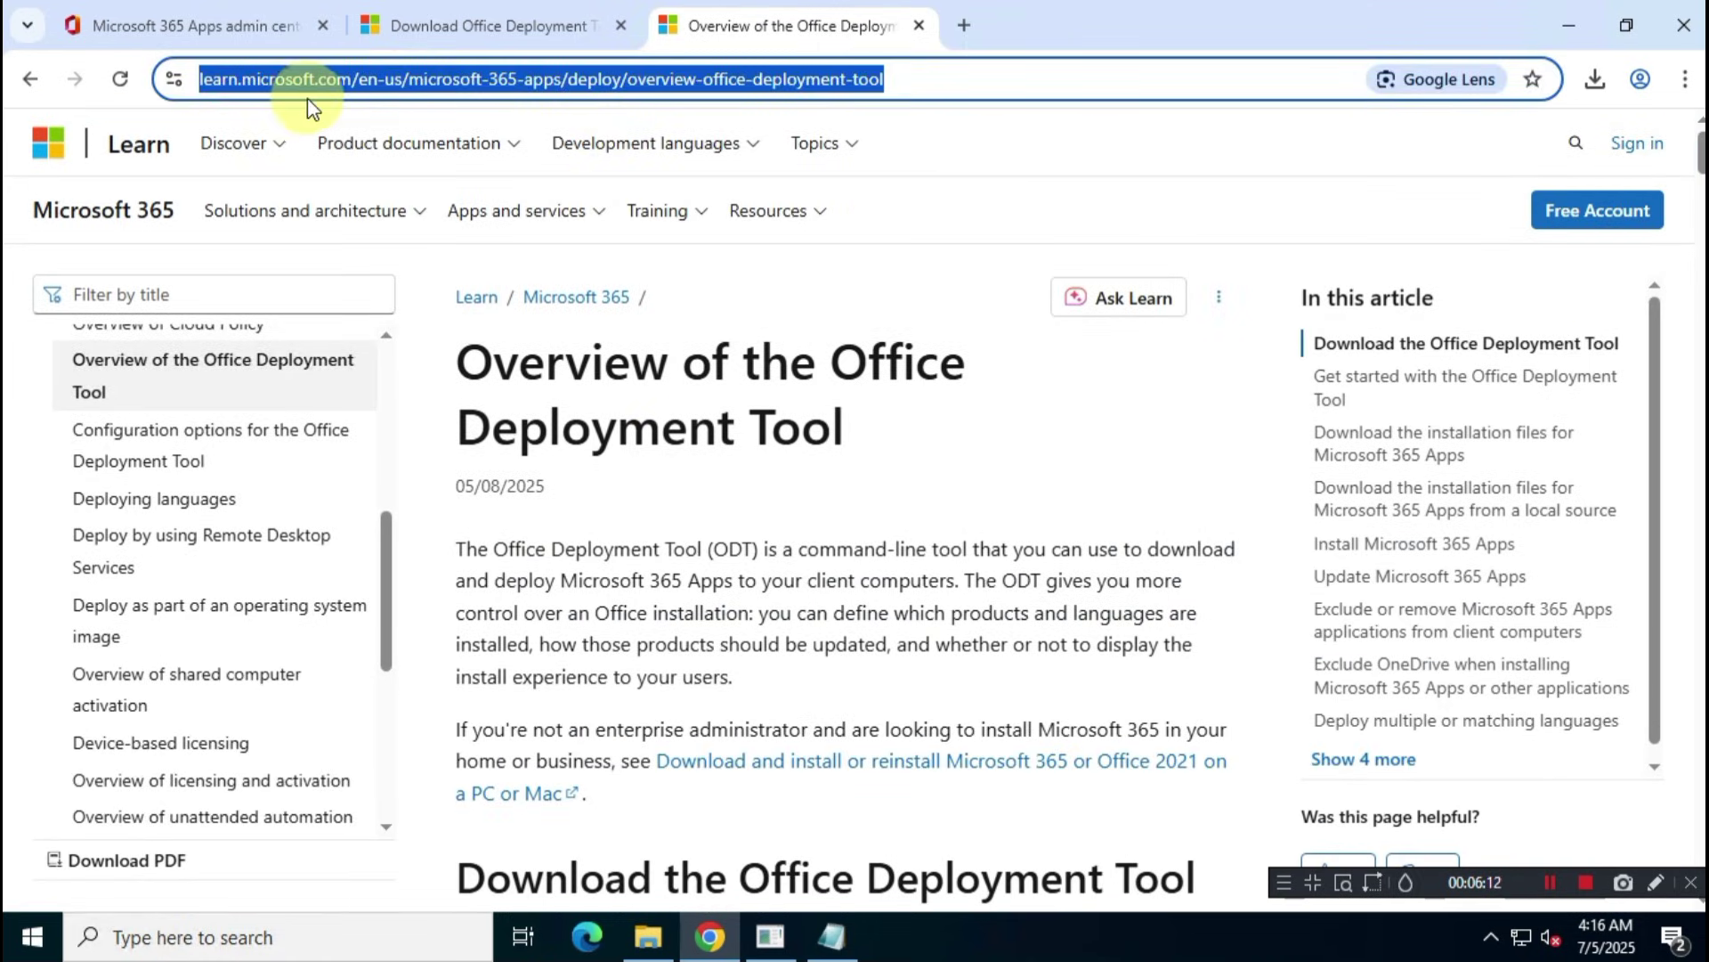
left_click_drag(474, 361, 1004, 506)
left_click(1000, 504)
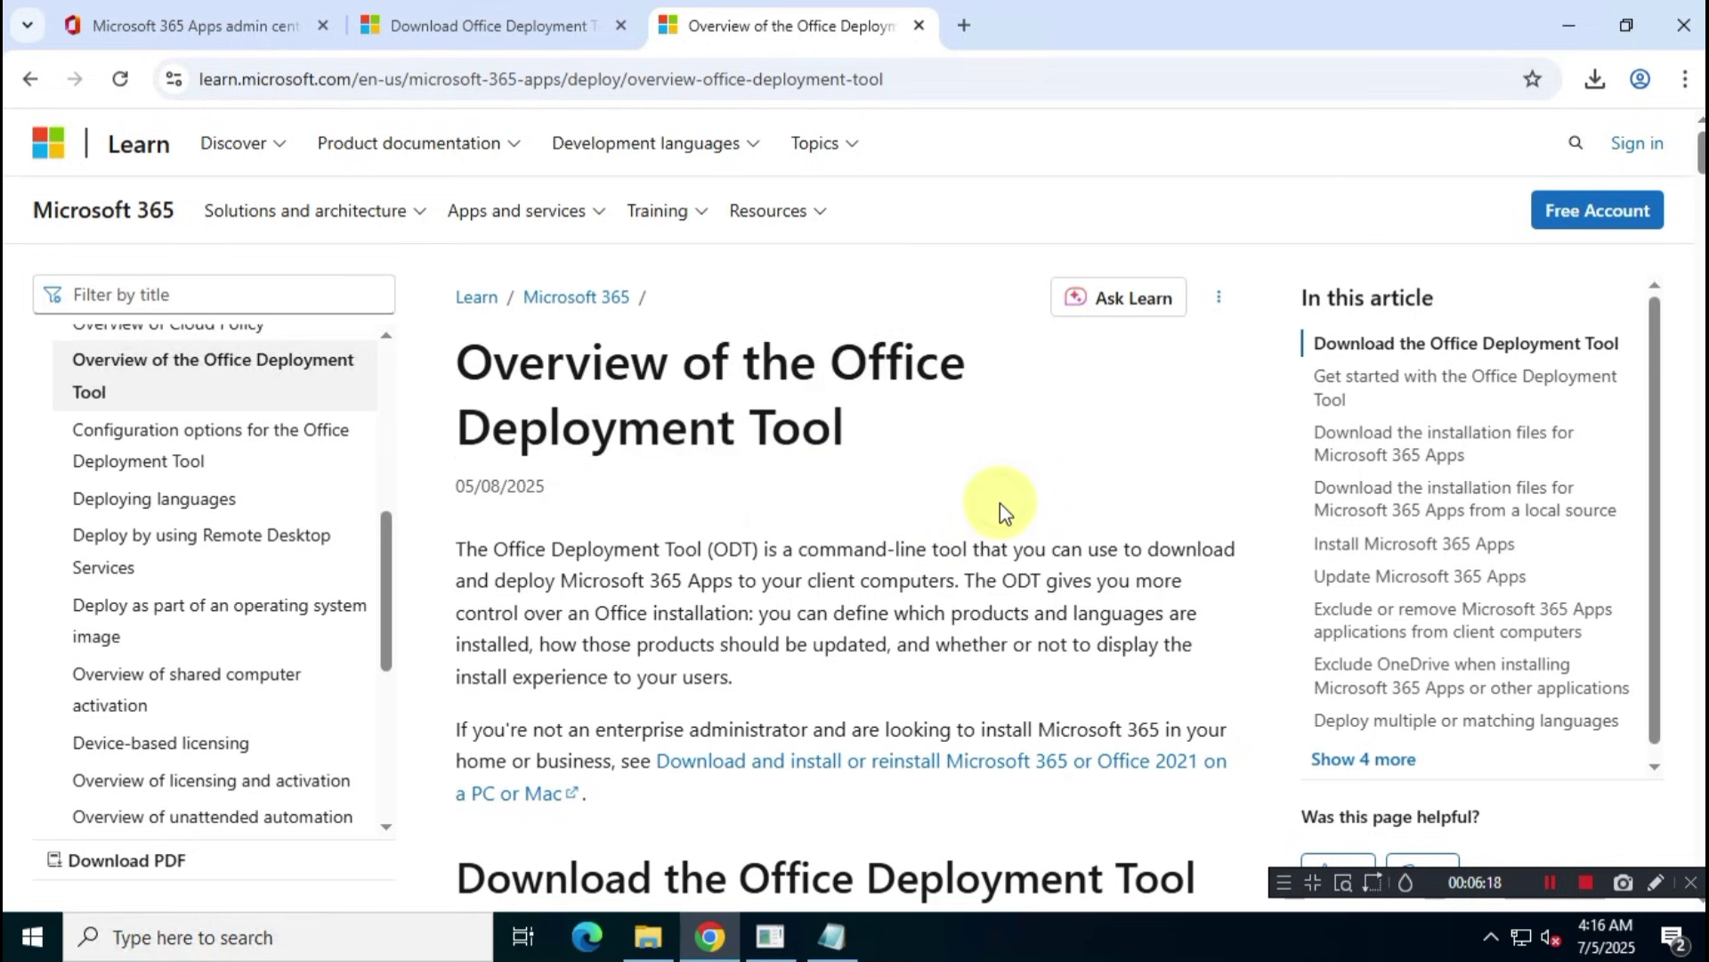
- Copy the command "setup.exe /configure installconfig.xml" from the article's Install Microsoft 365 Apps section
scroll(1036, 555, "down", 15)
scroll(1036, 555, "down", 18)
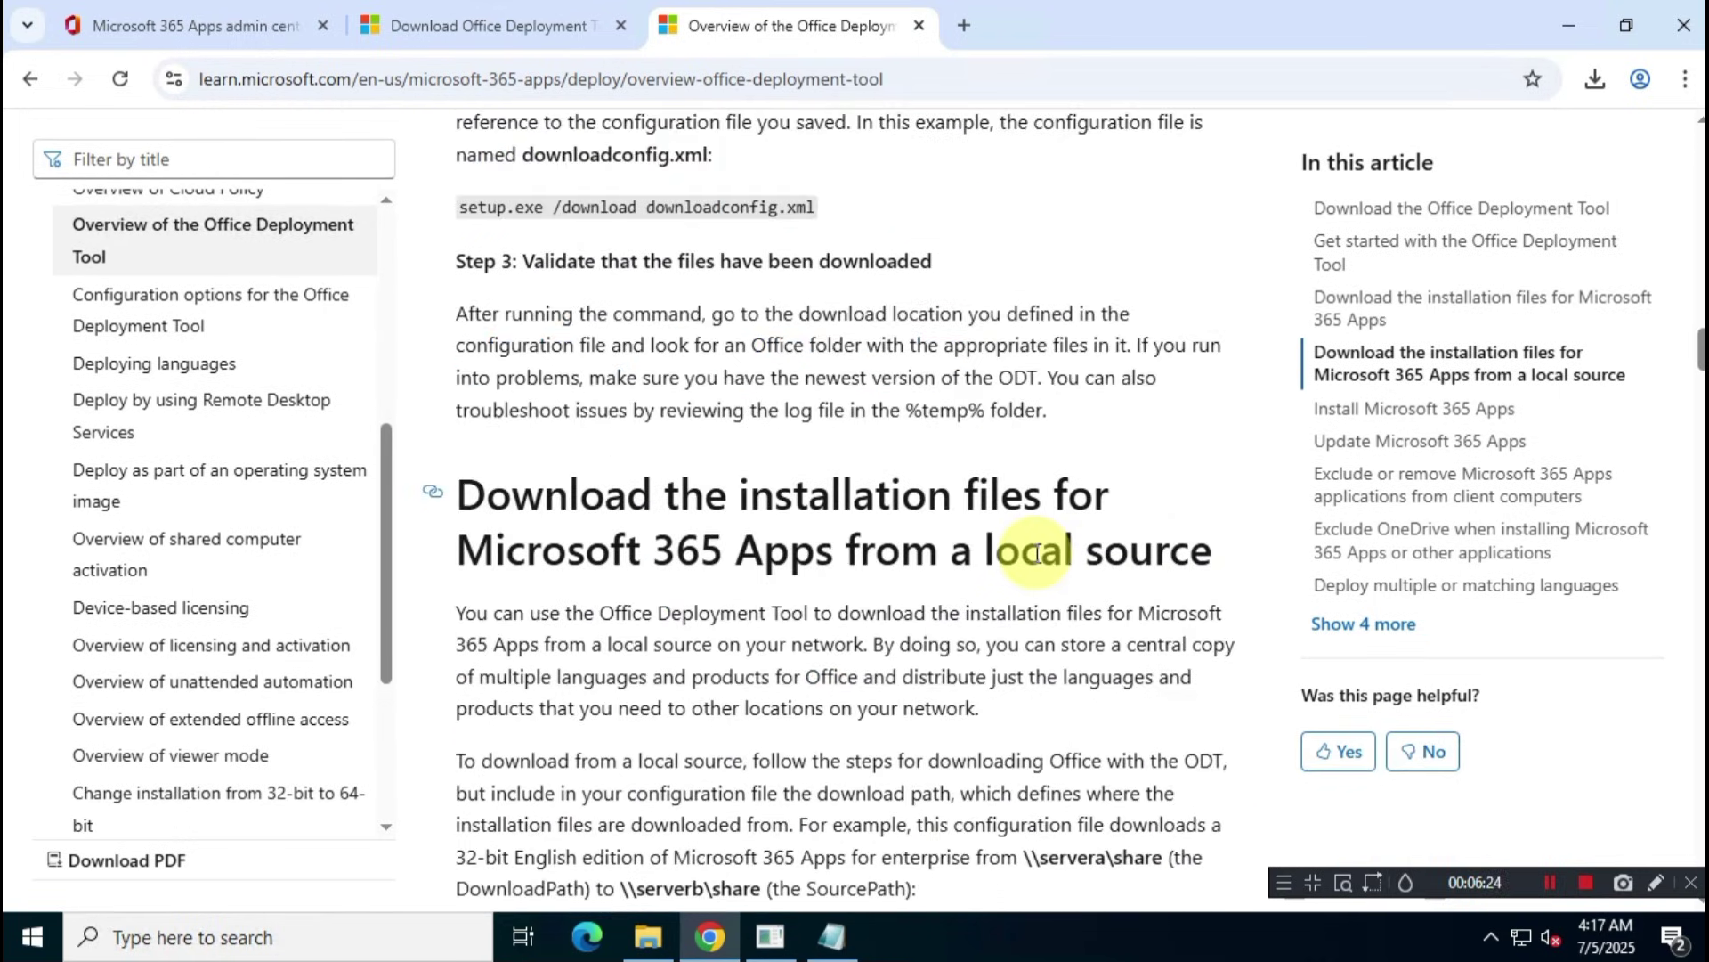
scroll(1036, 555, "down", 7)
scroll(1036, 559, "down", 3)
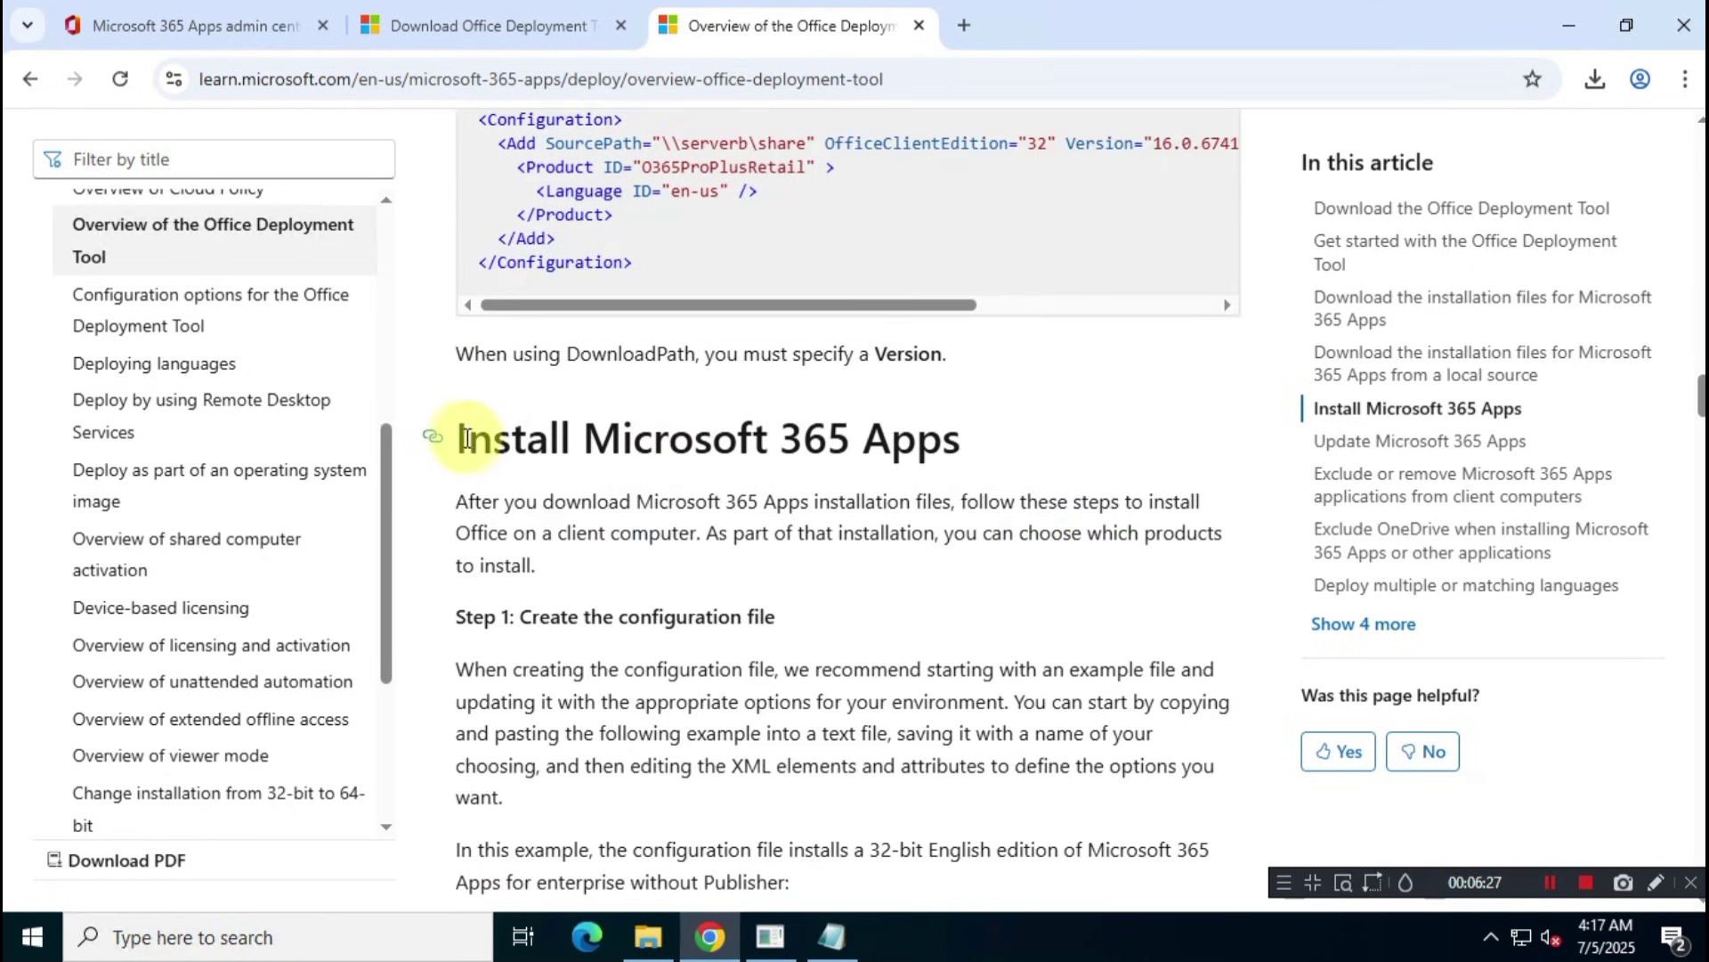
left_click_drag(460, 437, 970, 447)
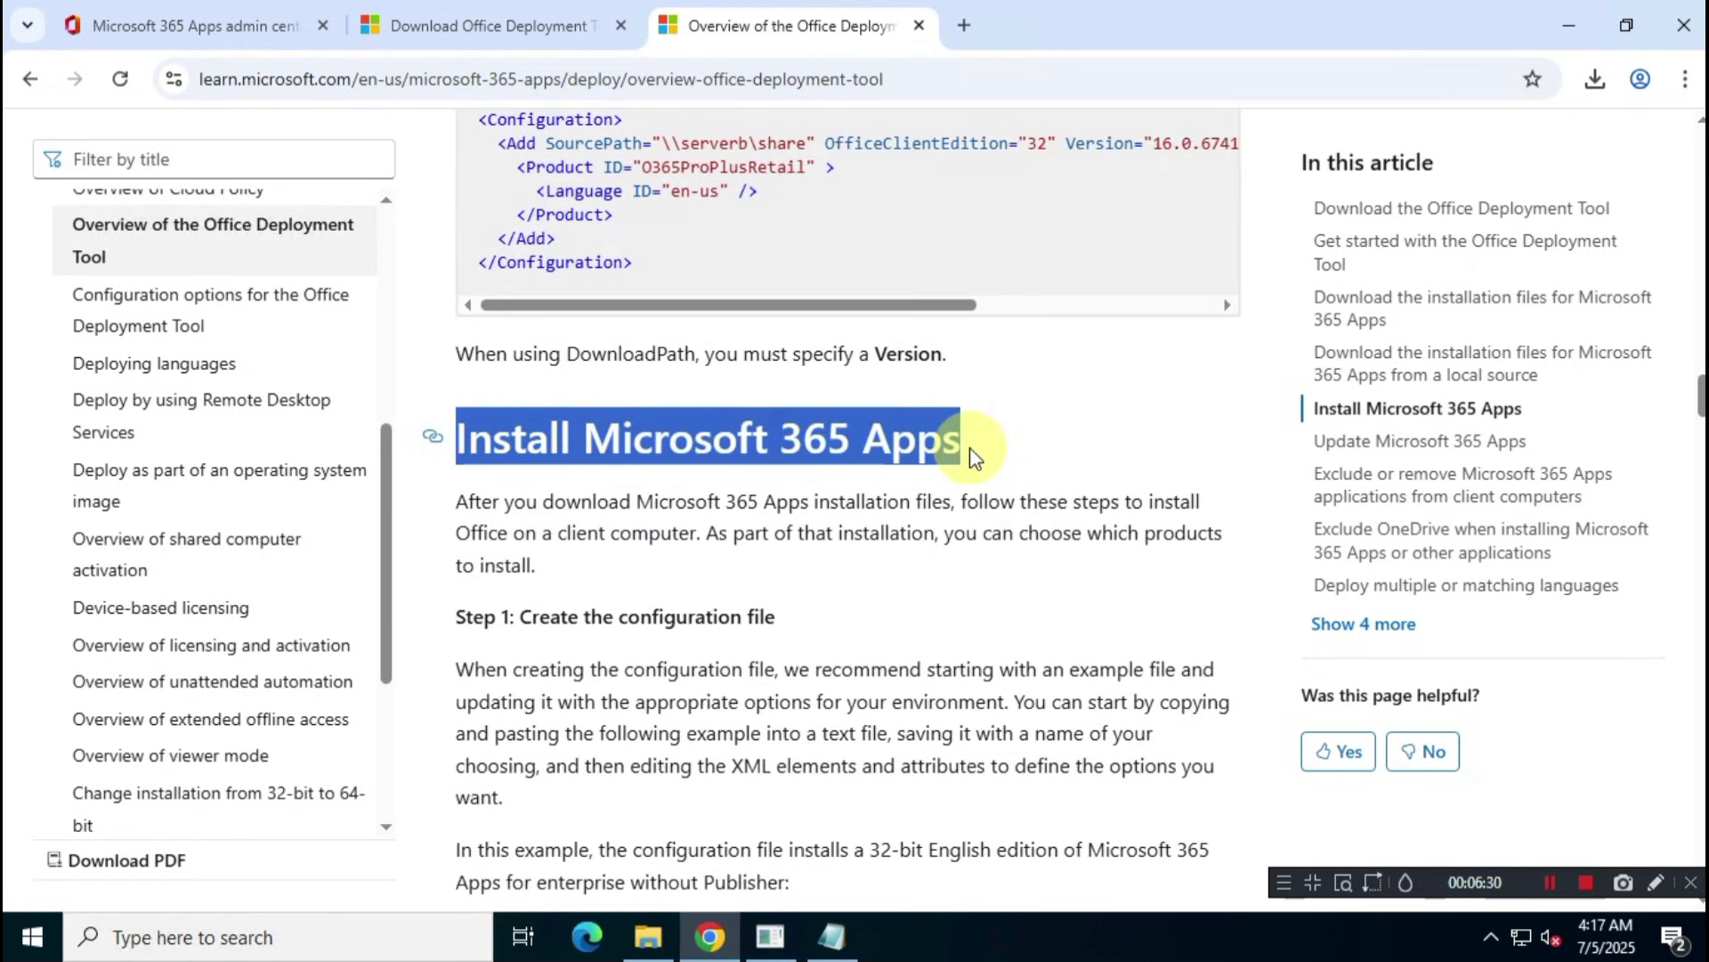
scroll(988, 494, "down", 14)
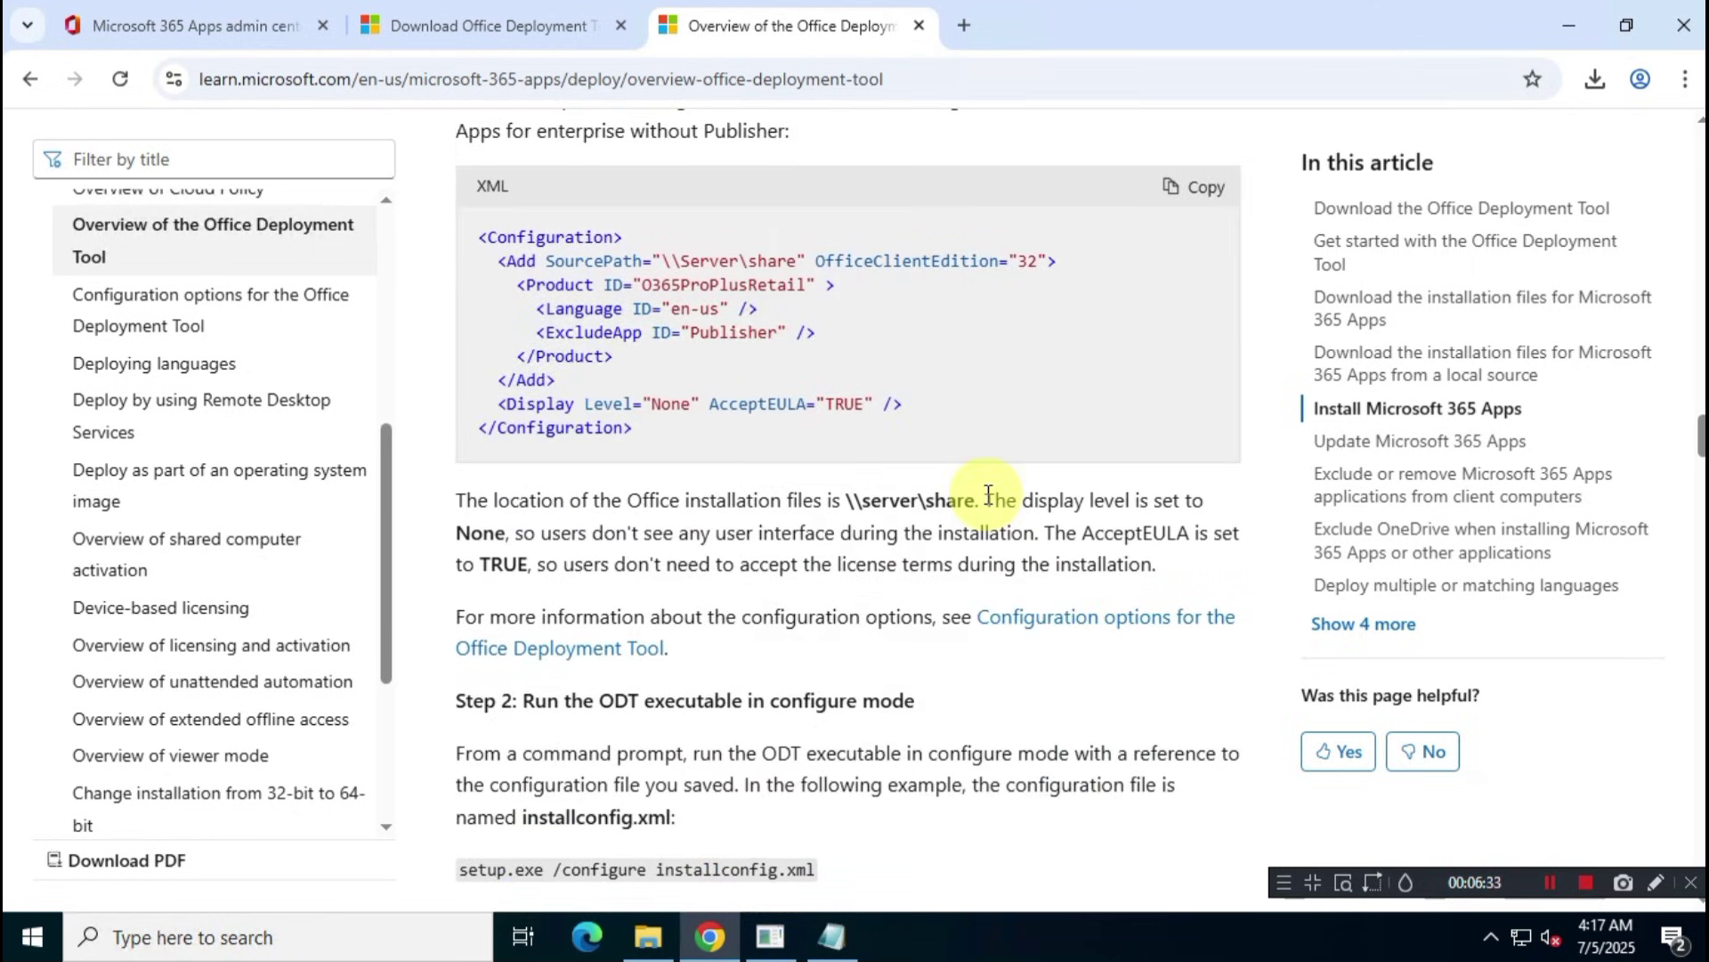
left_click_drag(463, 497, 812, 492)
right_click(751, 504)
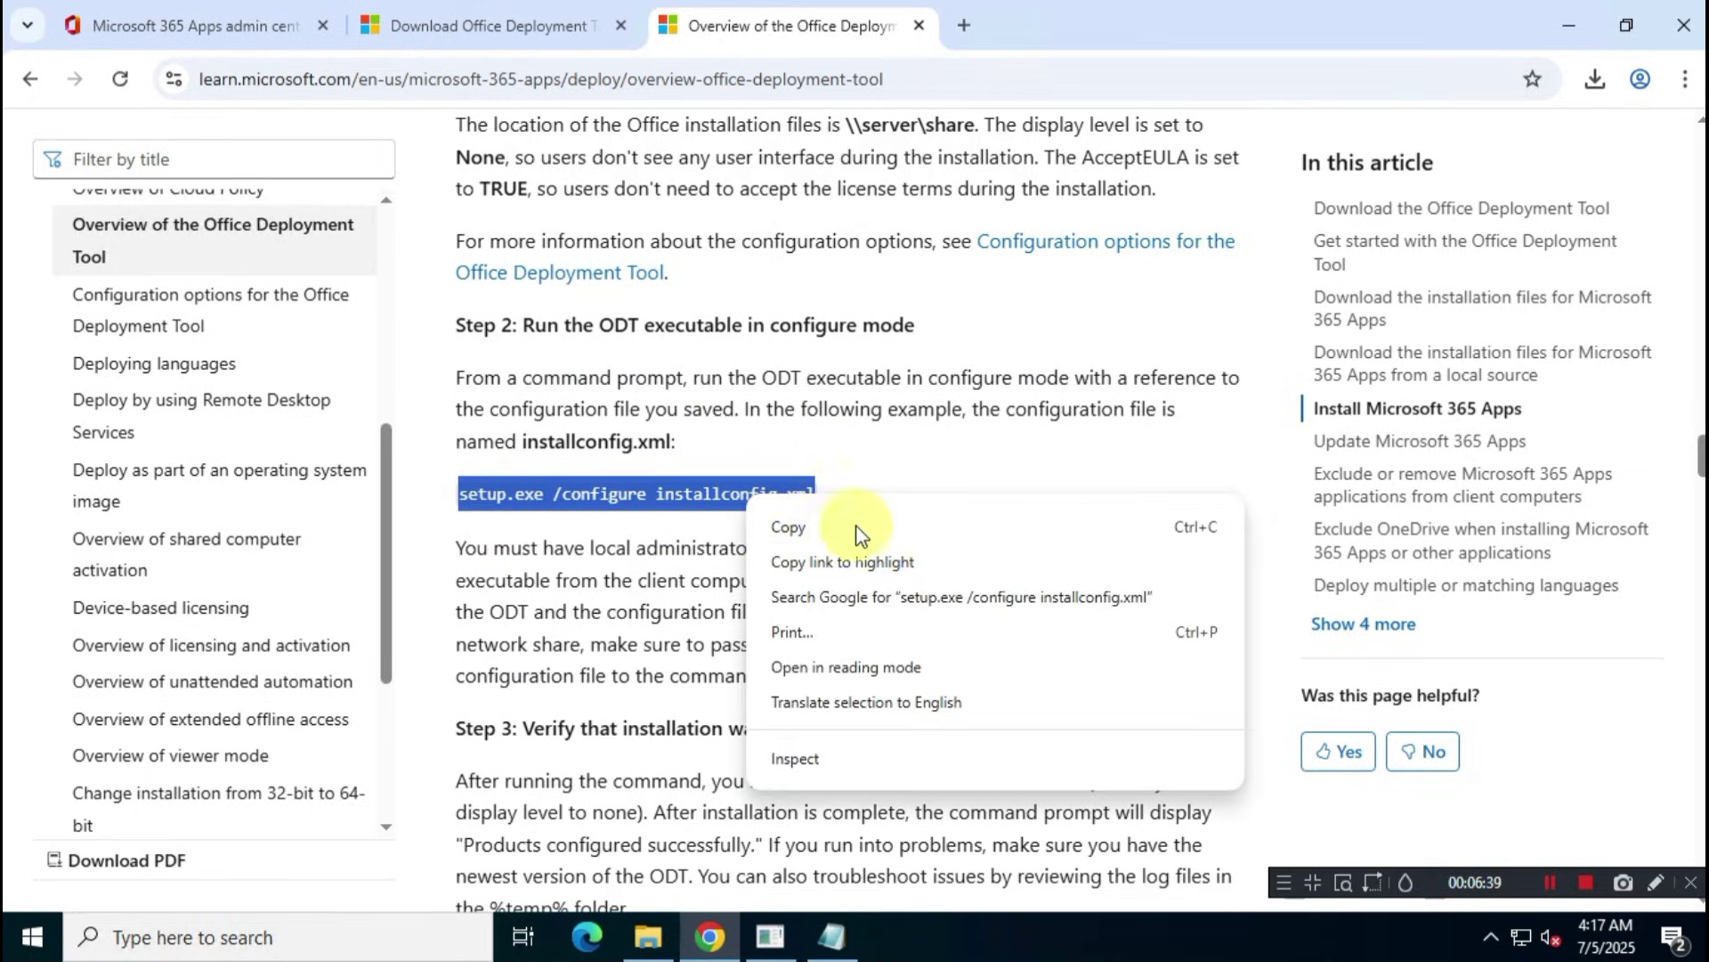
left_click(900, 534)
- Return to Notepad and paste the copied setup command into the empty text document
left_click(1567, 23)
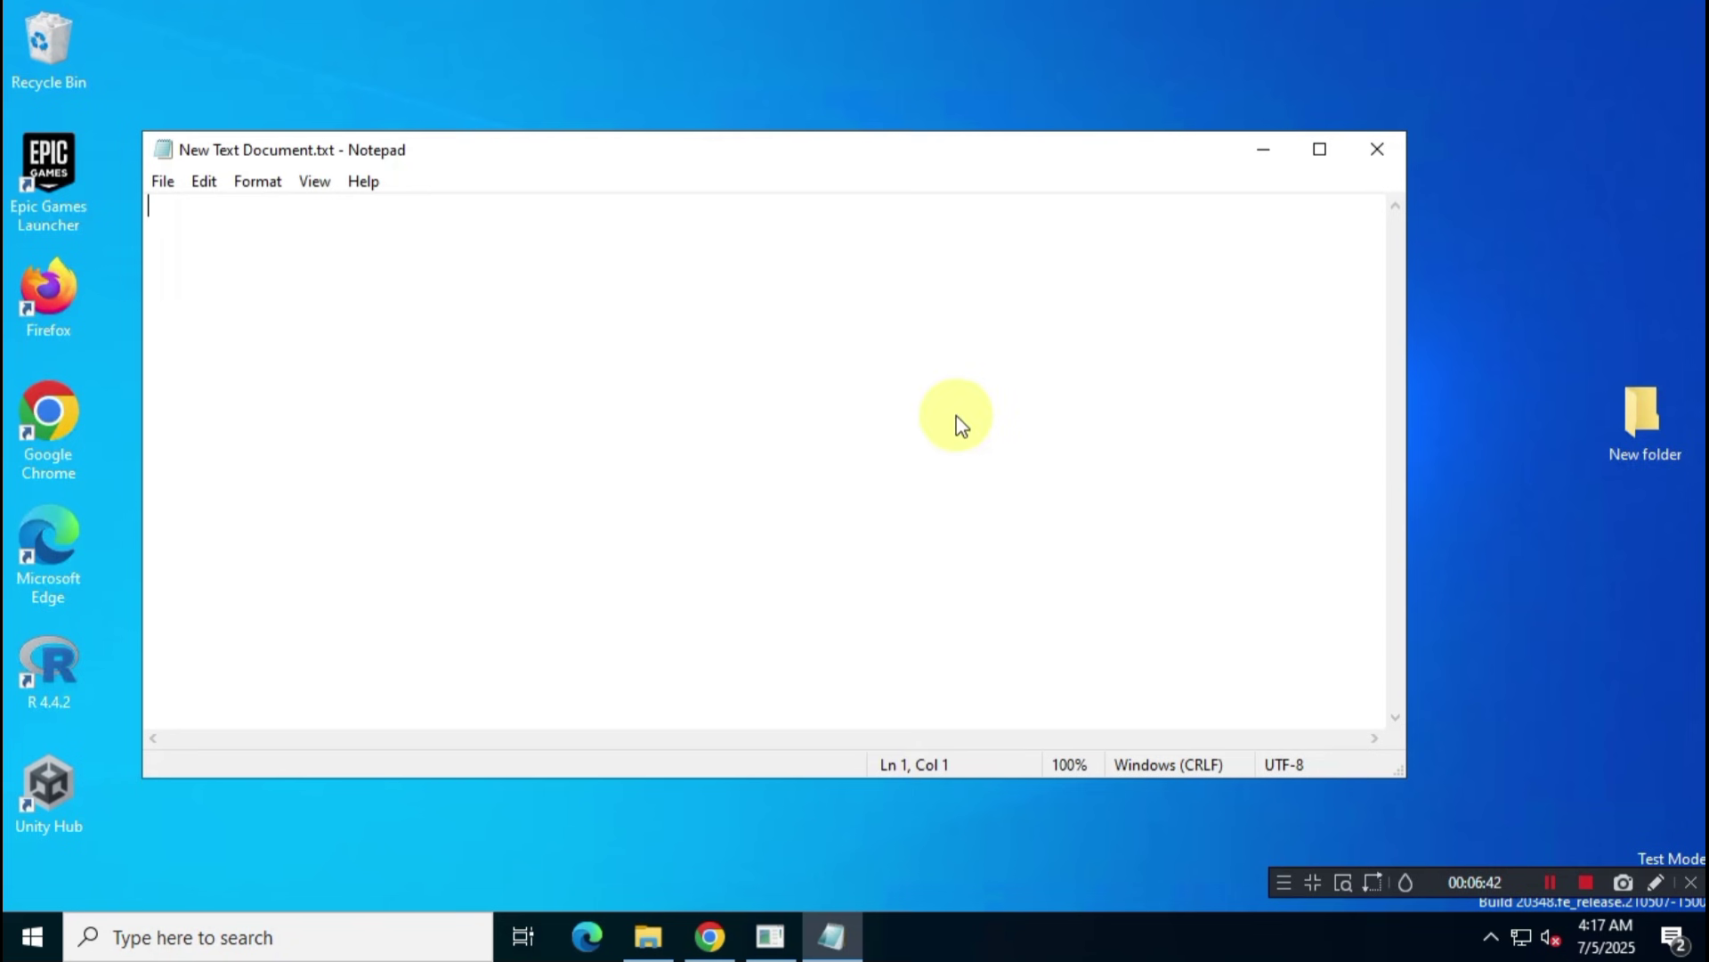
right_click(596, 329)
left_click(680, 436)
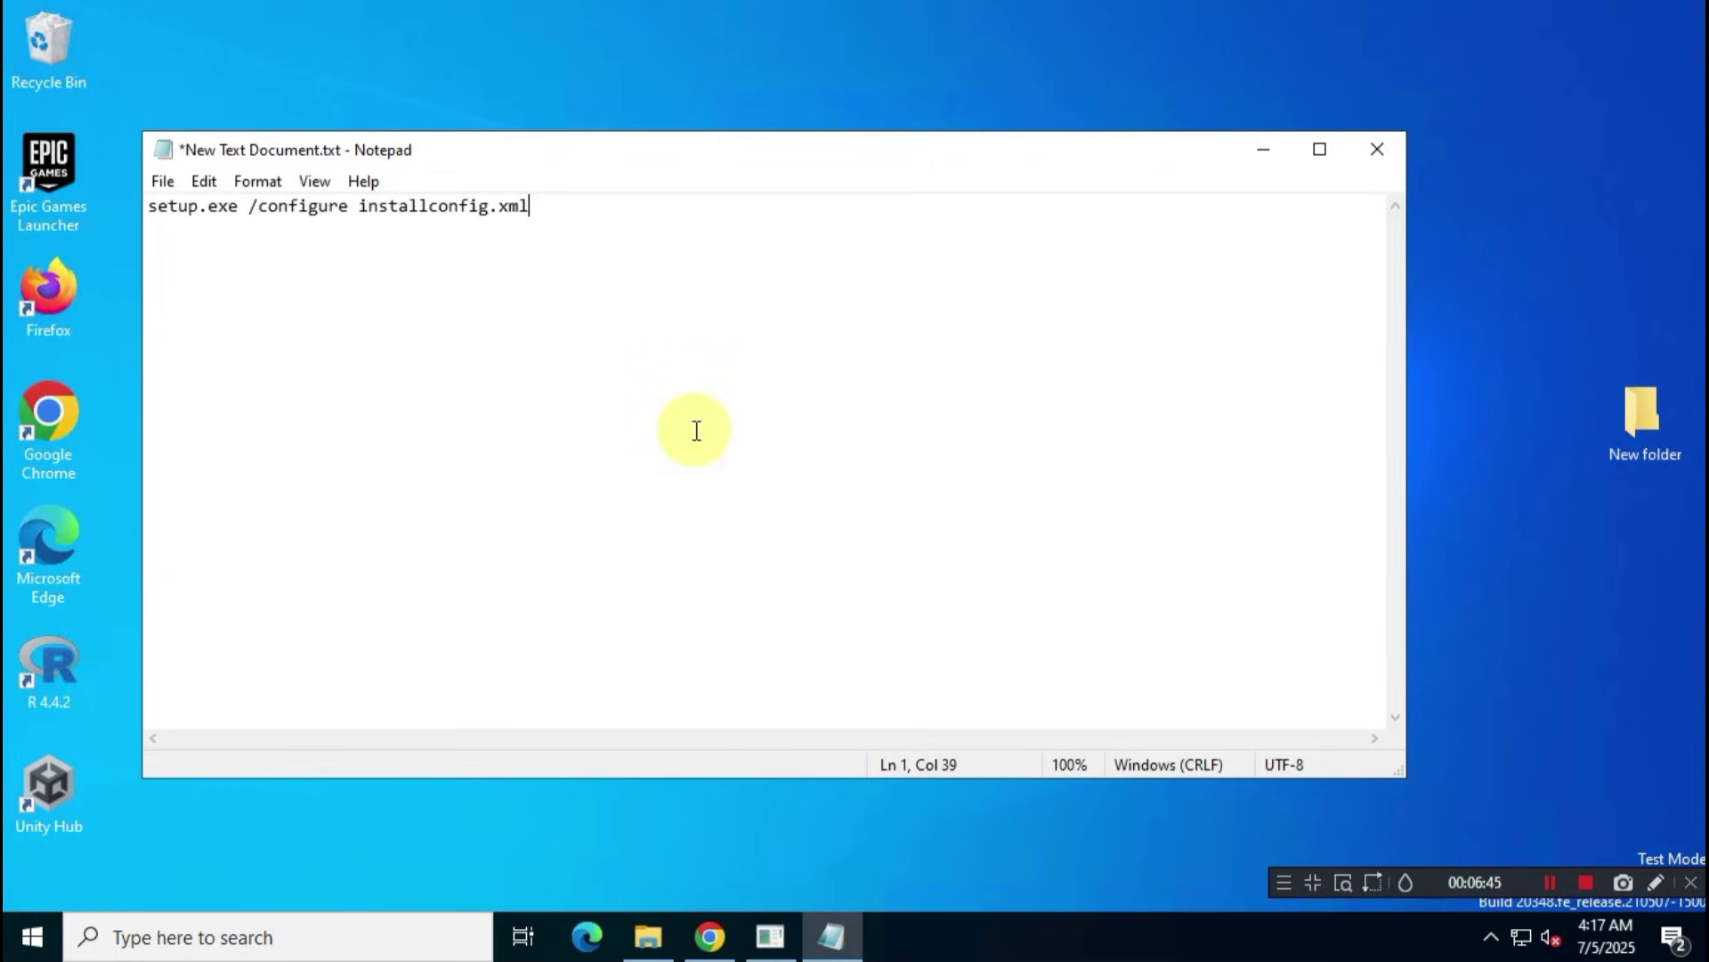
scroll(694, 431, "up", 6)
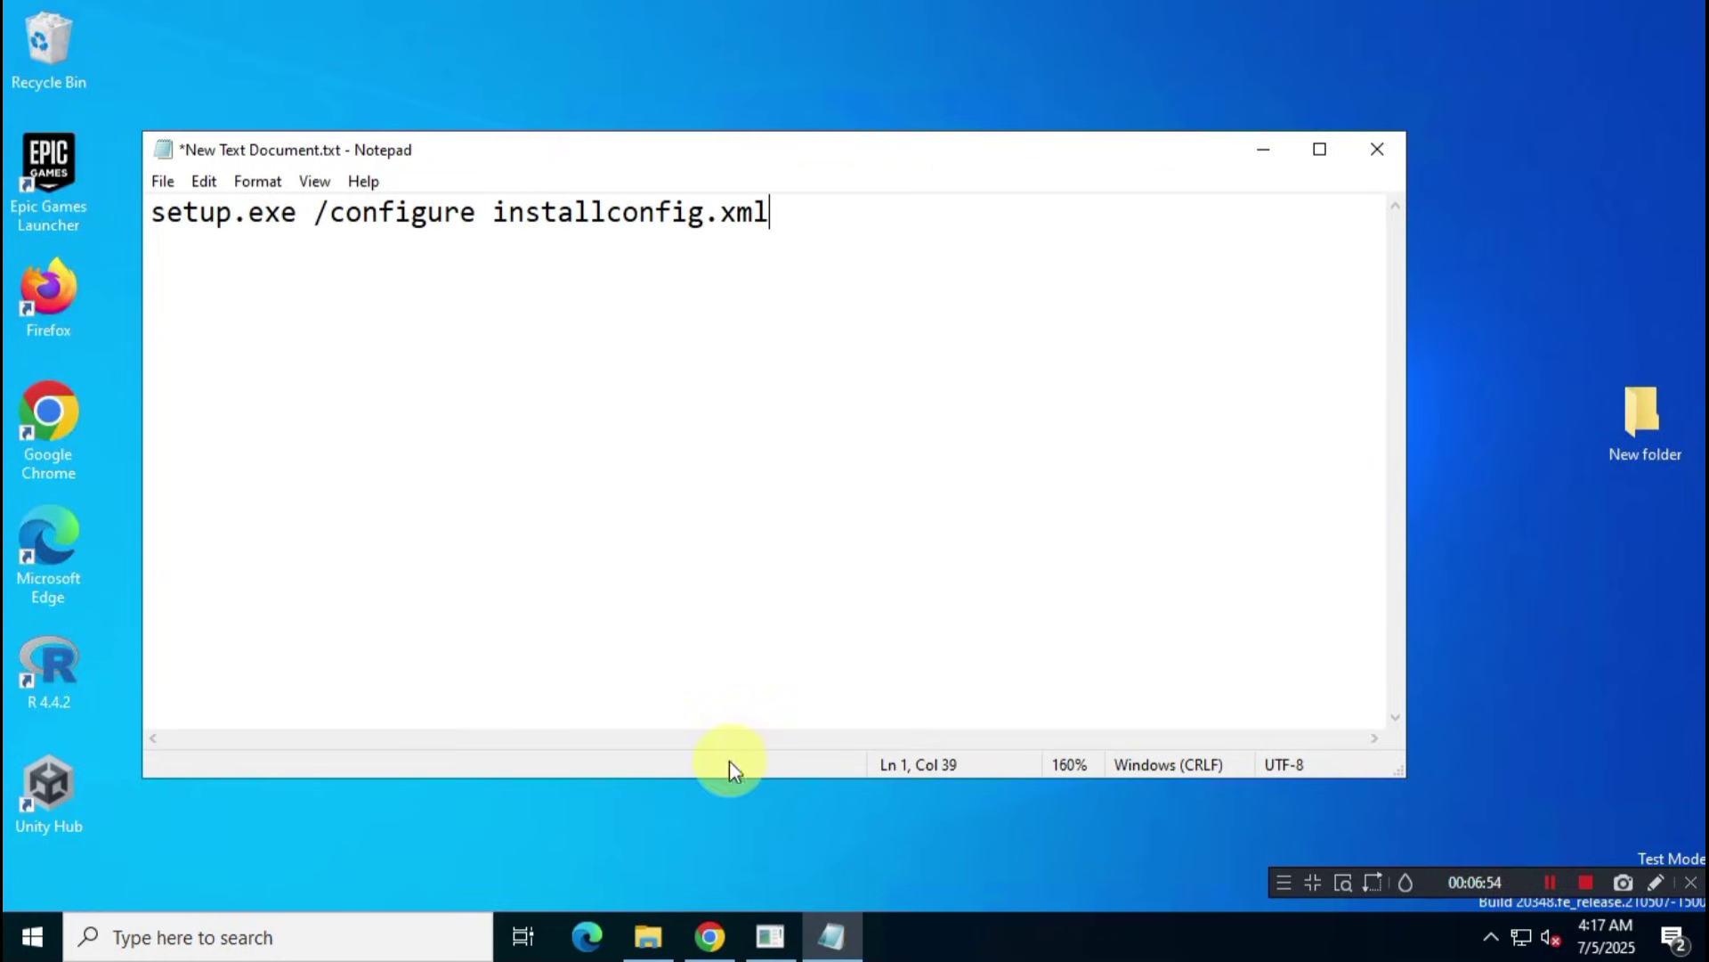
- Copy the full file name office24full.xml, including its extension, from New folder in File Explorer
left_click(648, 935)
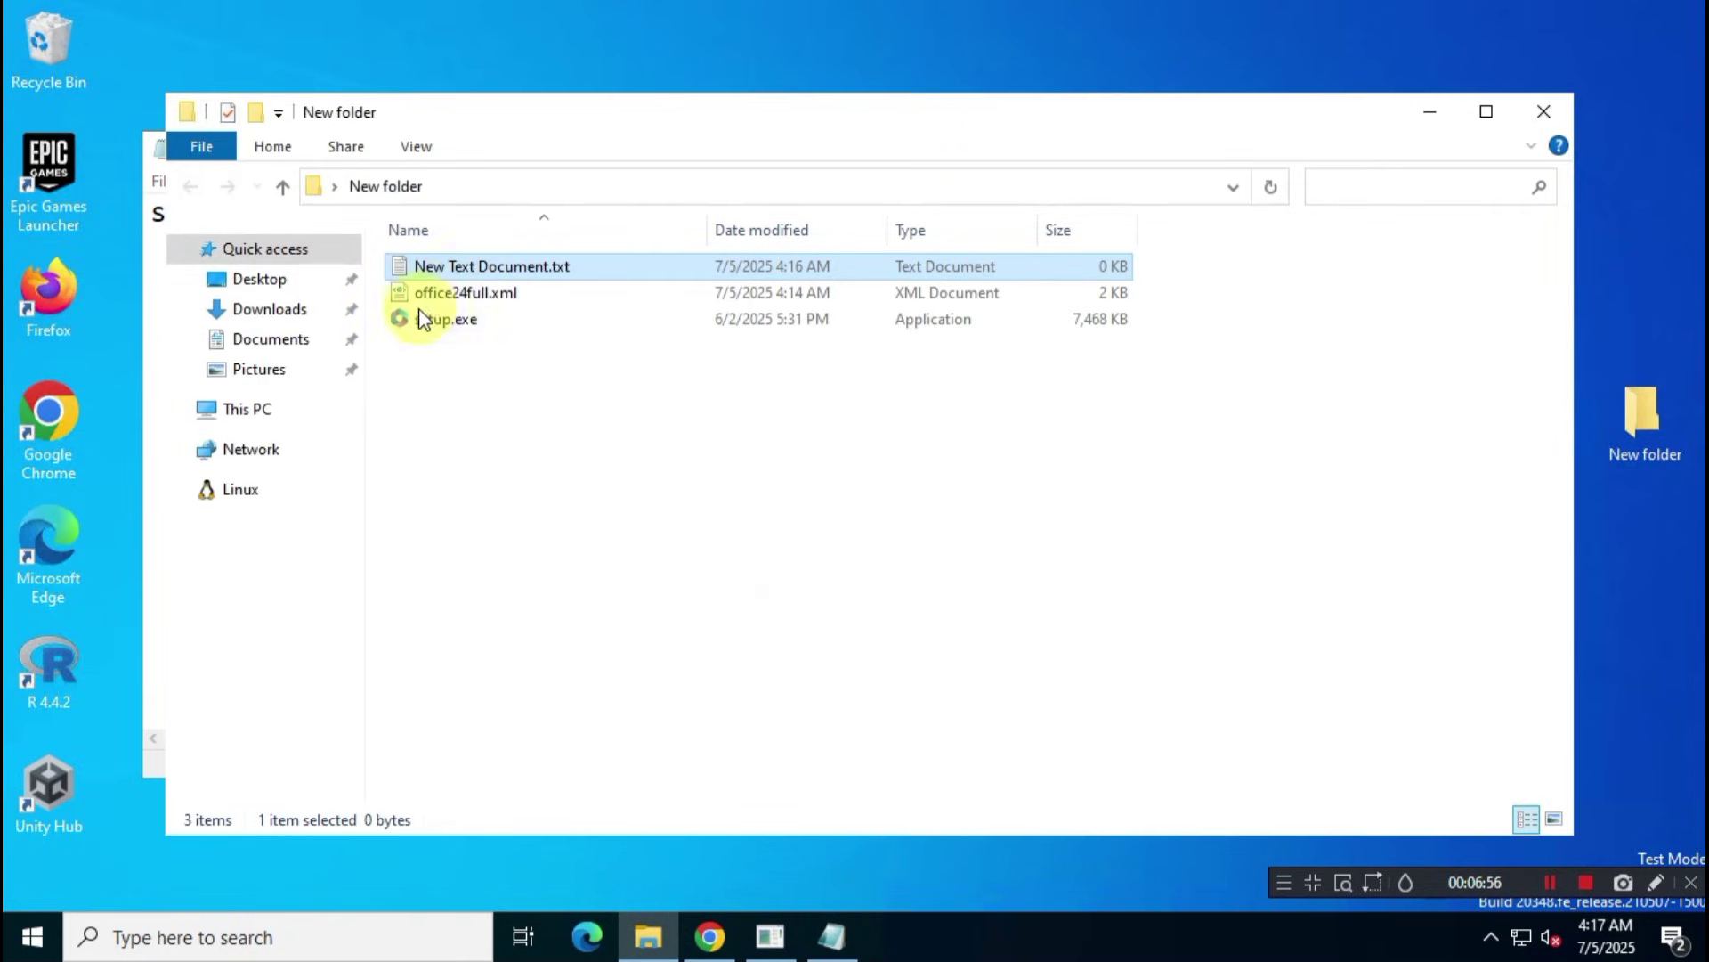
left_click(555, 301)
key("F2")
left_click_drag(546, 293, 400, 296)
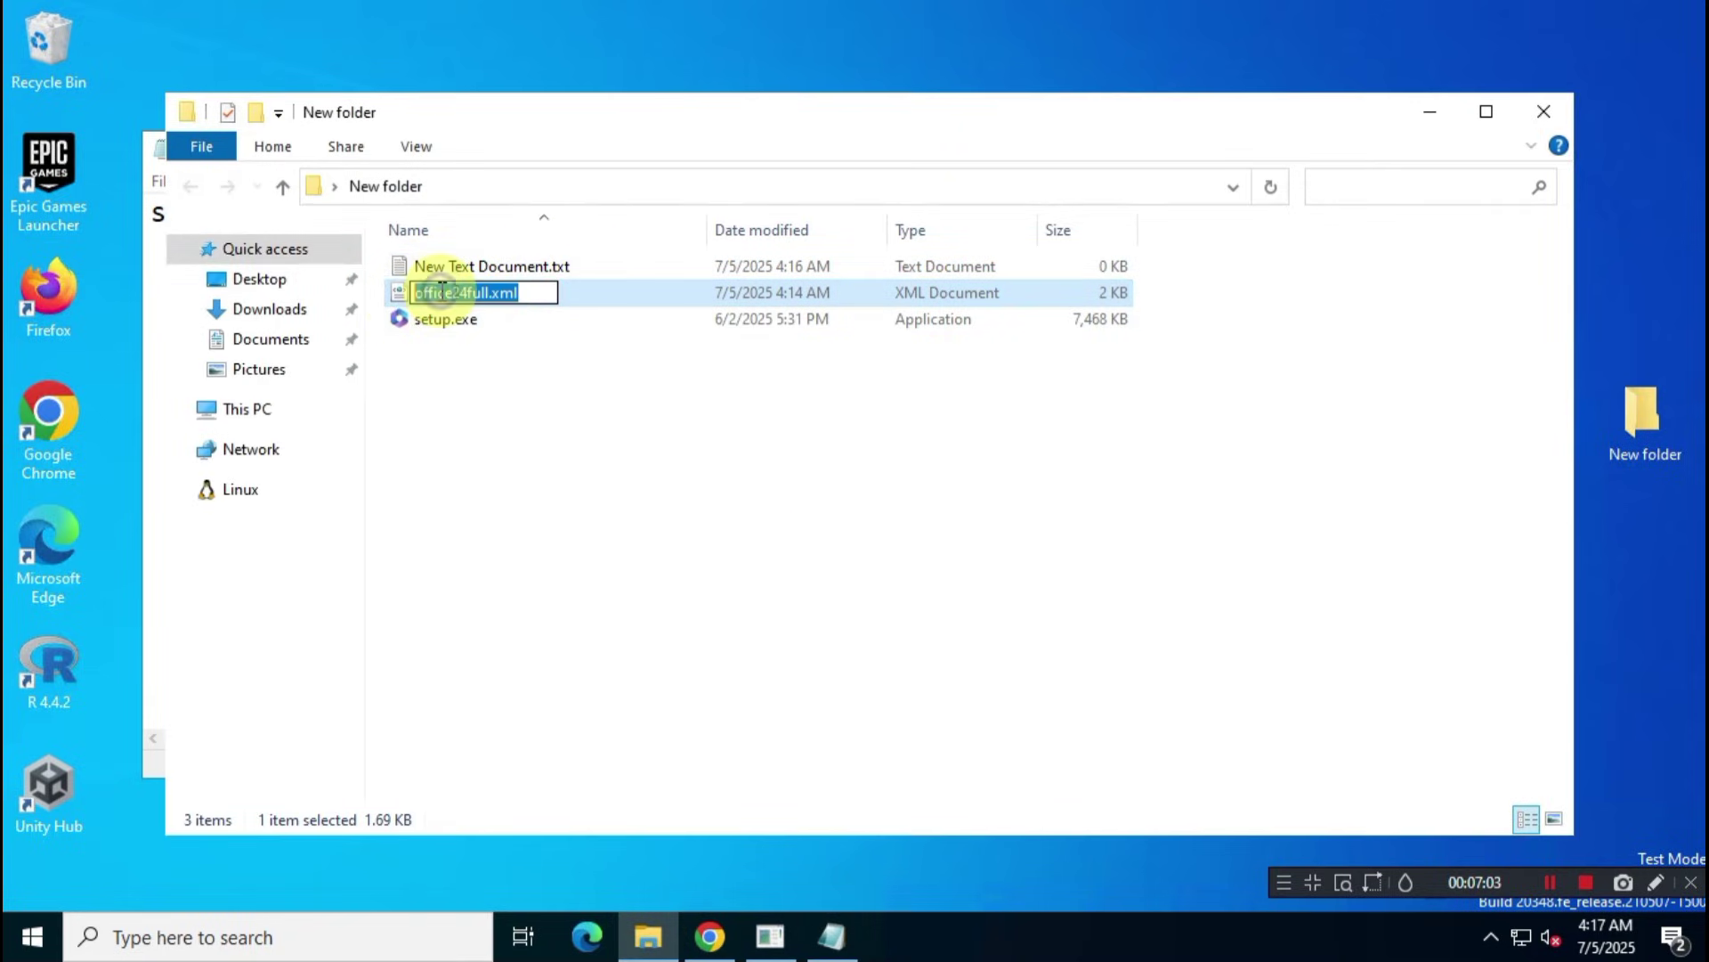
right_click(422, 294)
left_click(584, 372)
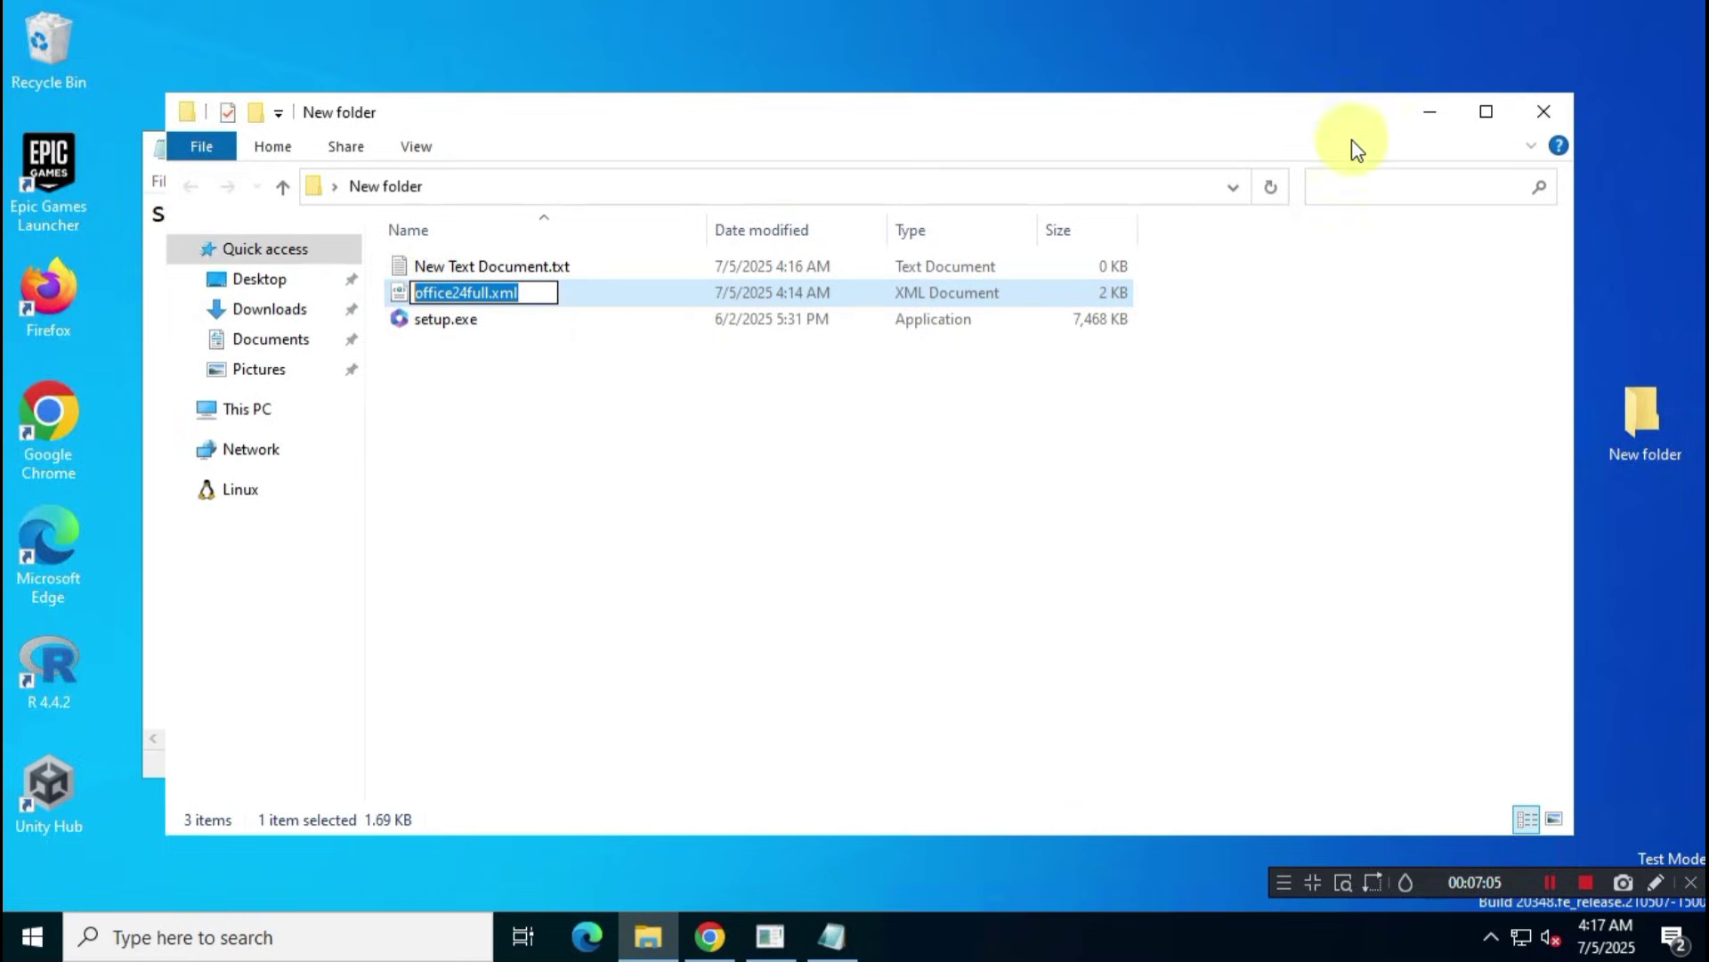
- Replace installconfig.xml in the Notepad command with the copied name office24full.xml
left_click(1430, 111)
left_click_drag(771, 218, 493, 214)
right_click(658, 216)
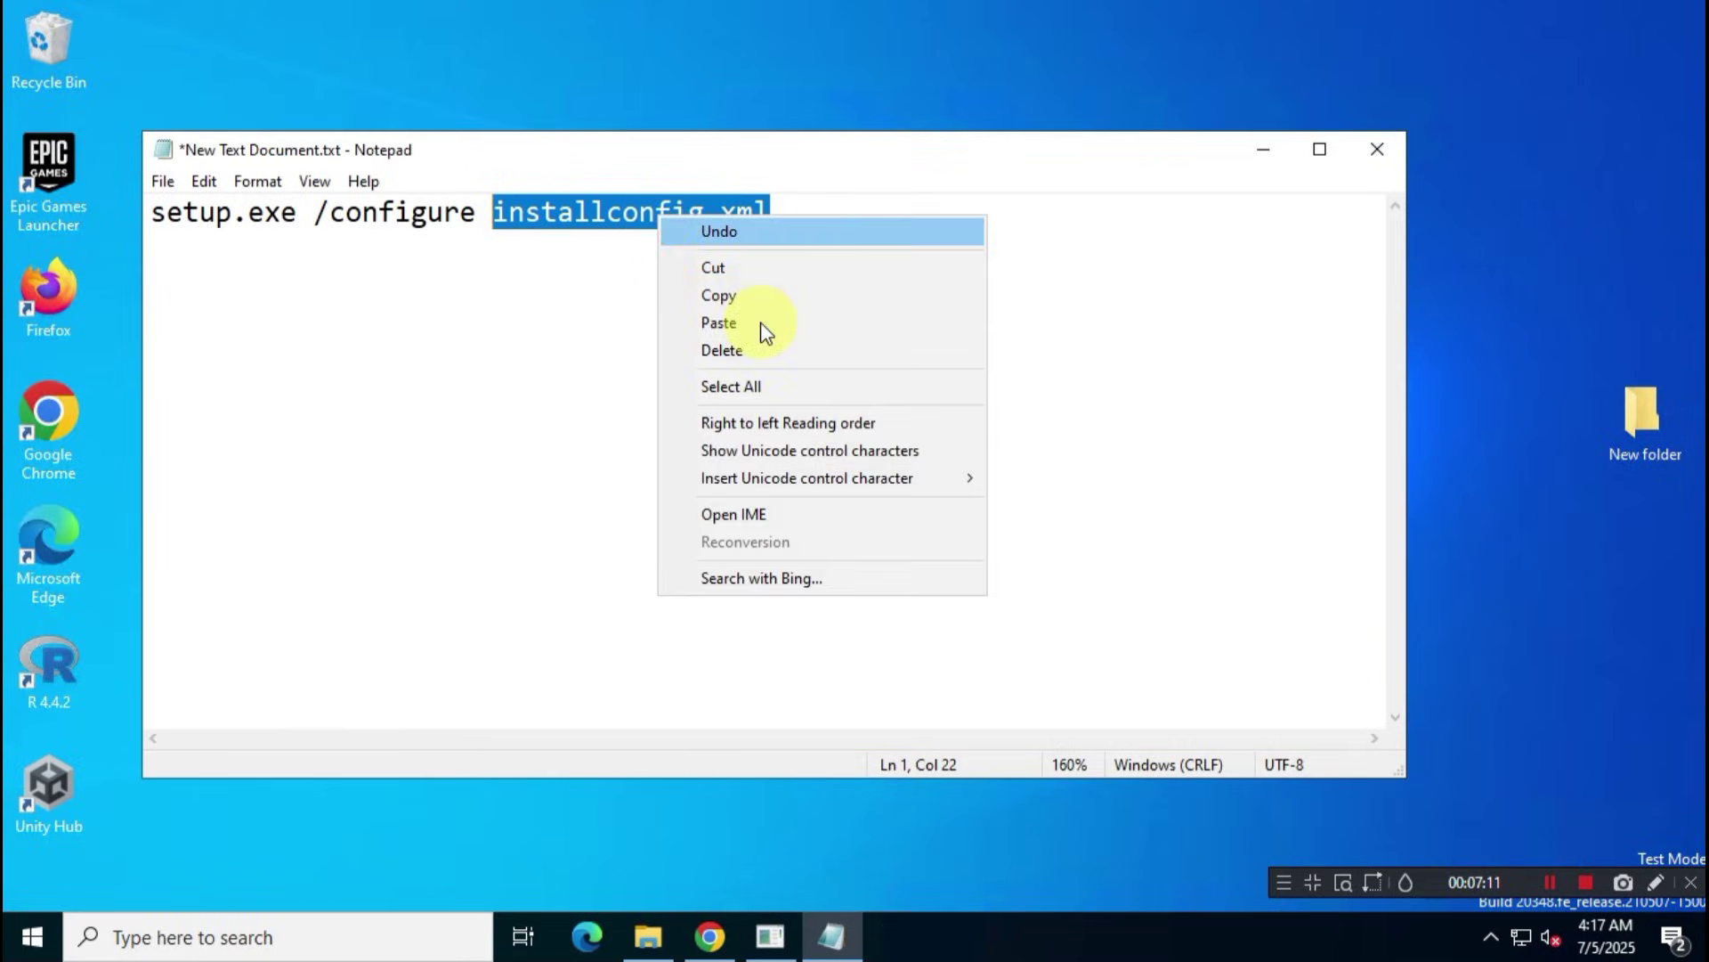
left_click(836, 331)
left_click_drag(793, 218, 153, 222)
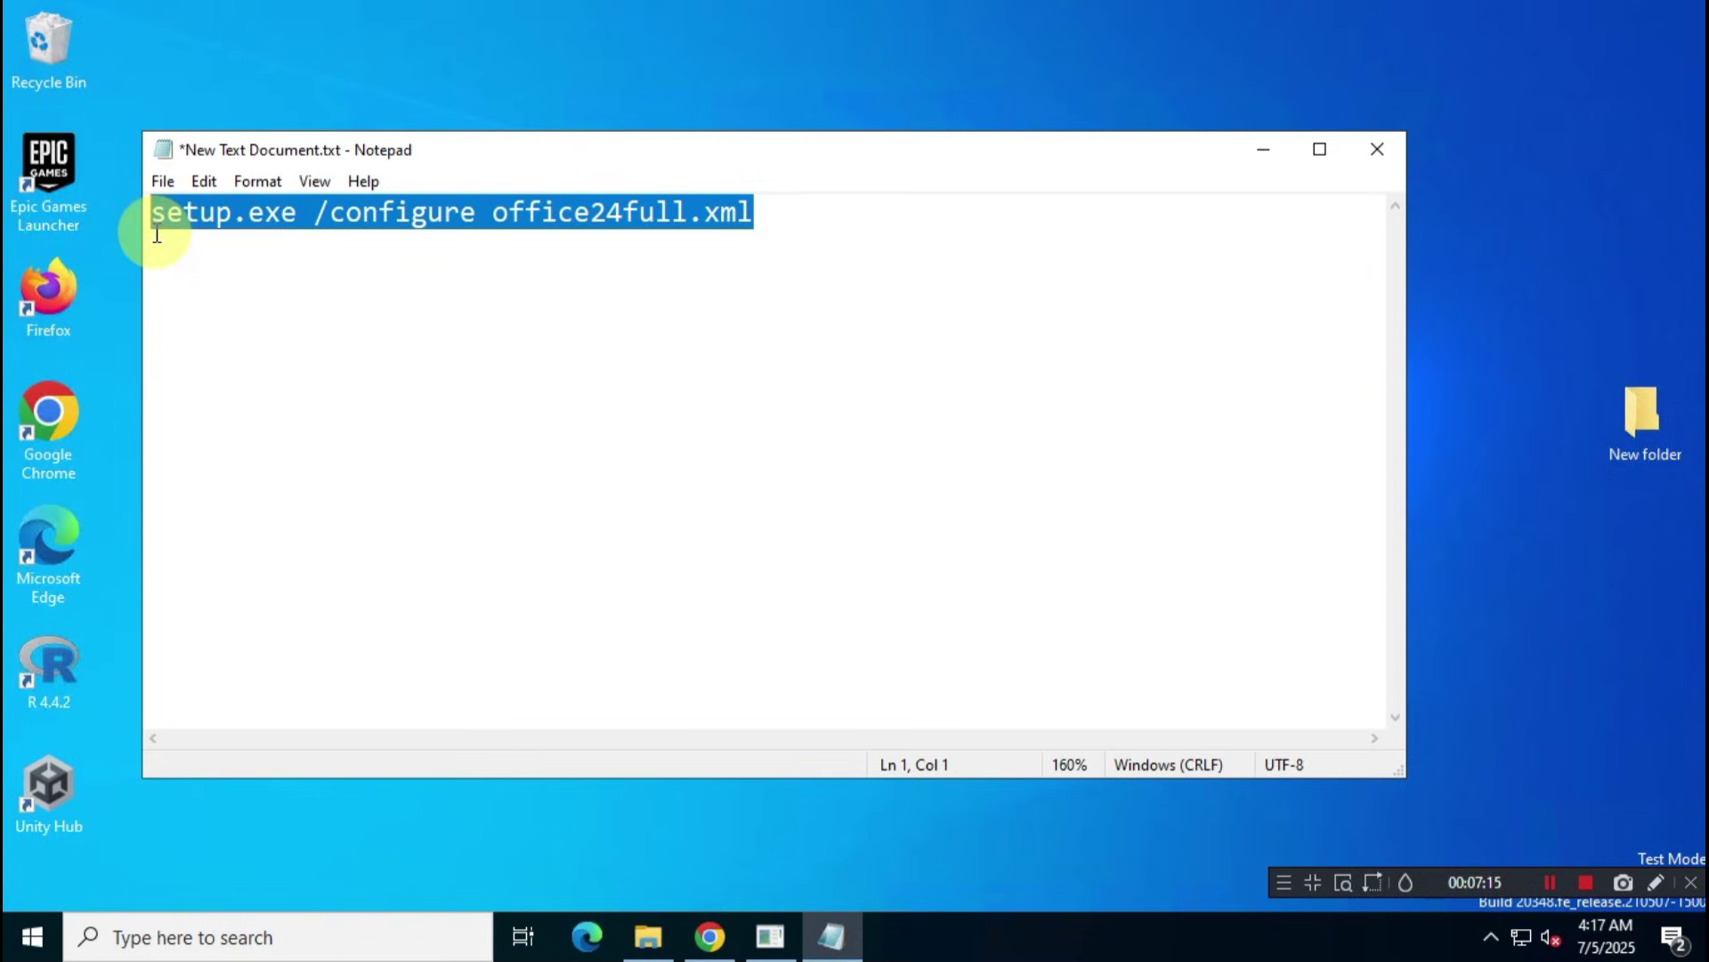
left_click(877, 332)
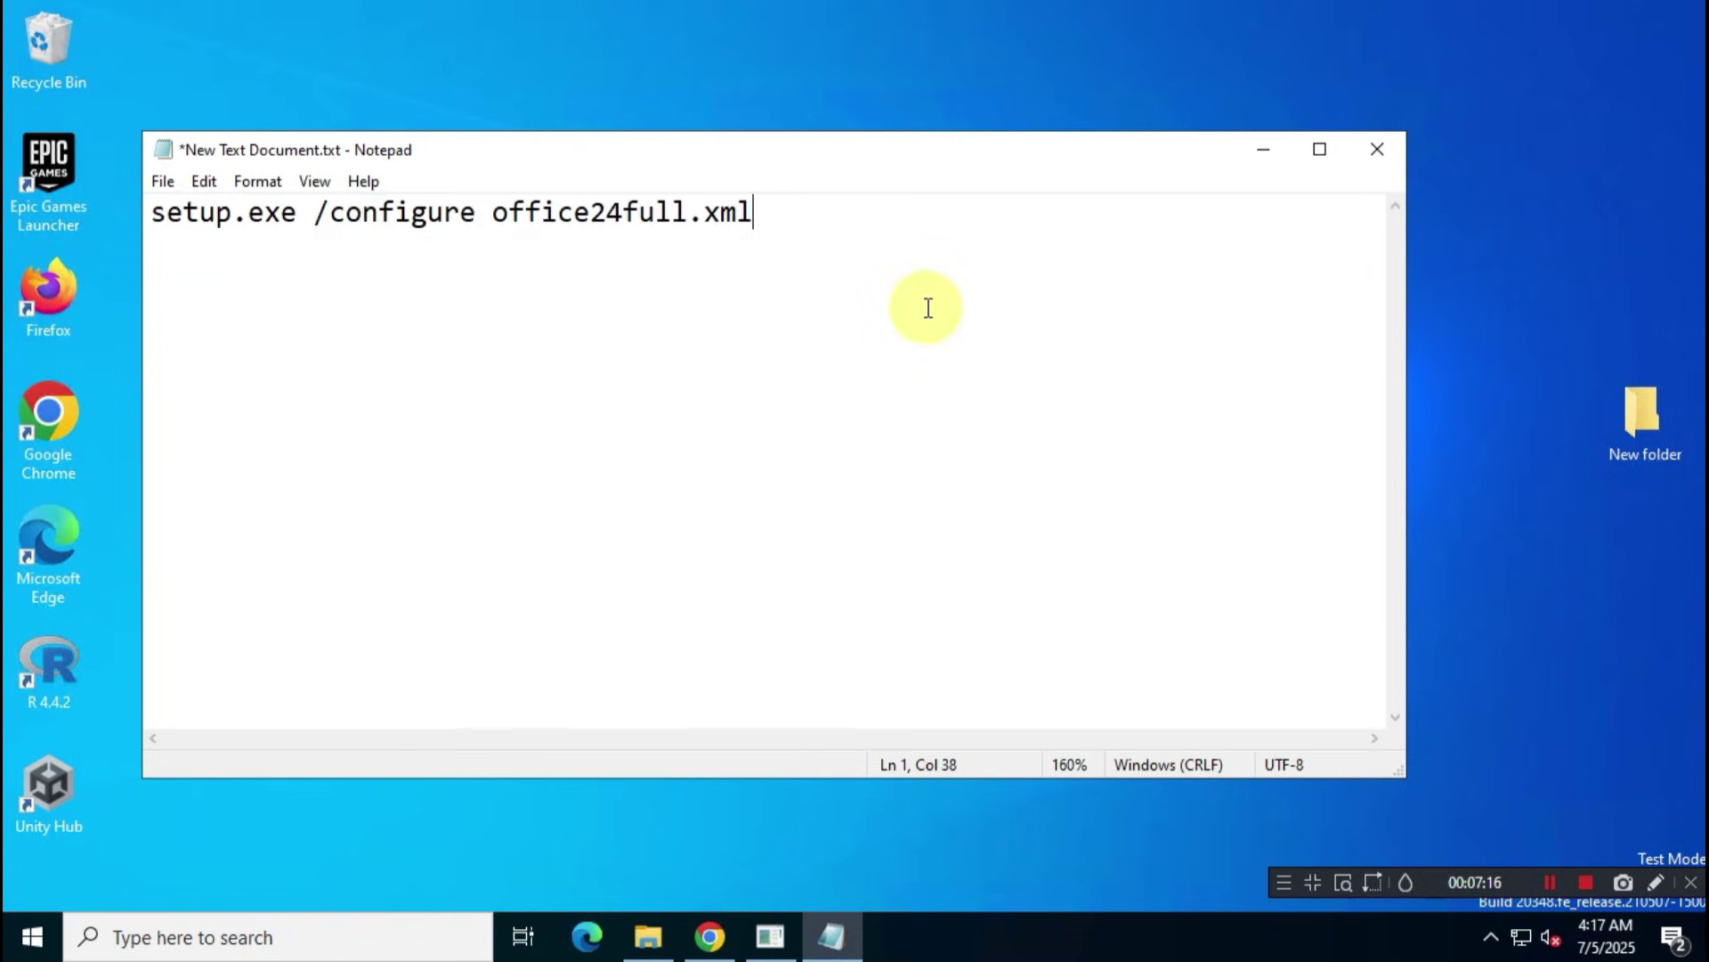
- Search Windows for cmd and run Command Prompt as administrator
left_click(1263, 149)
left_click(223, 937)
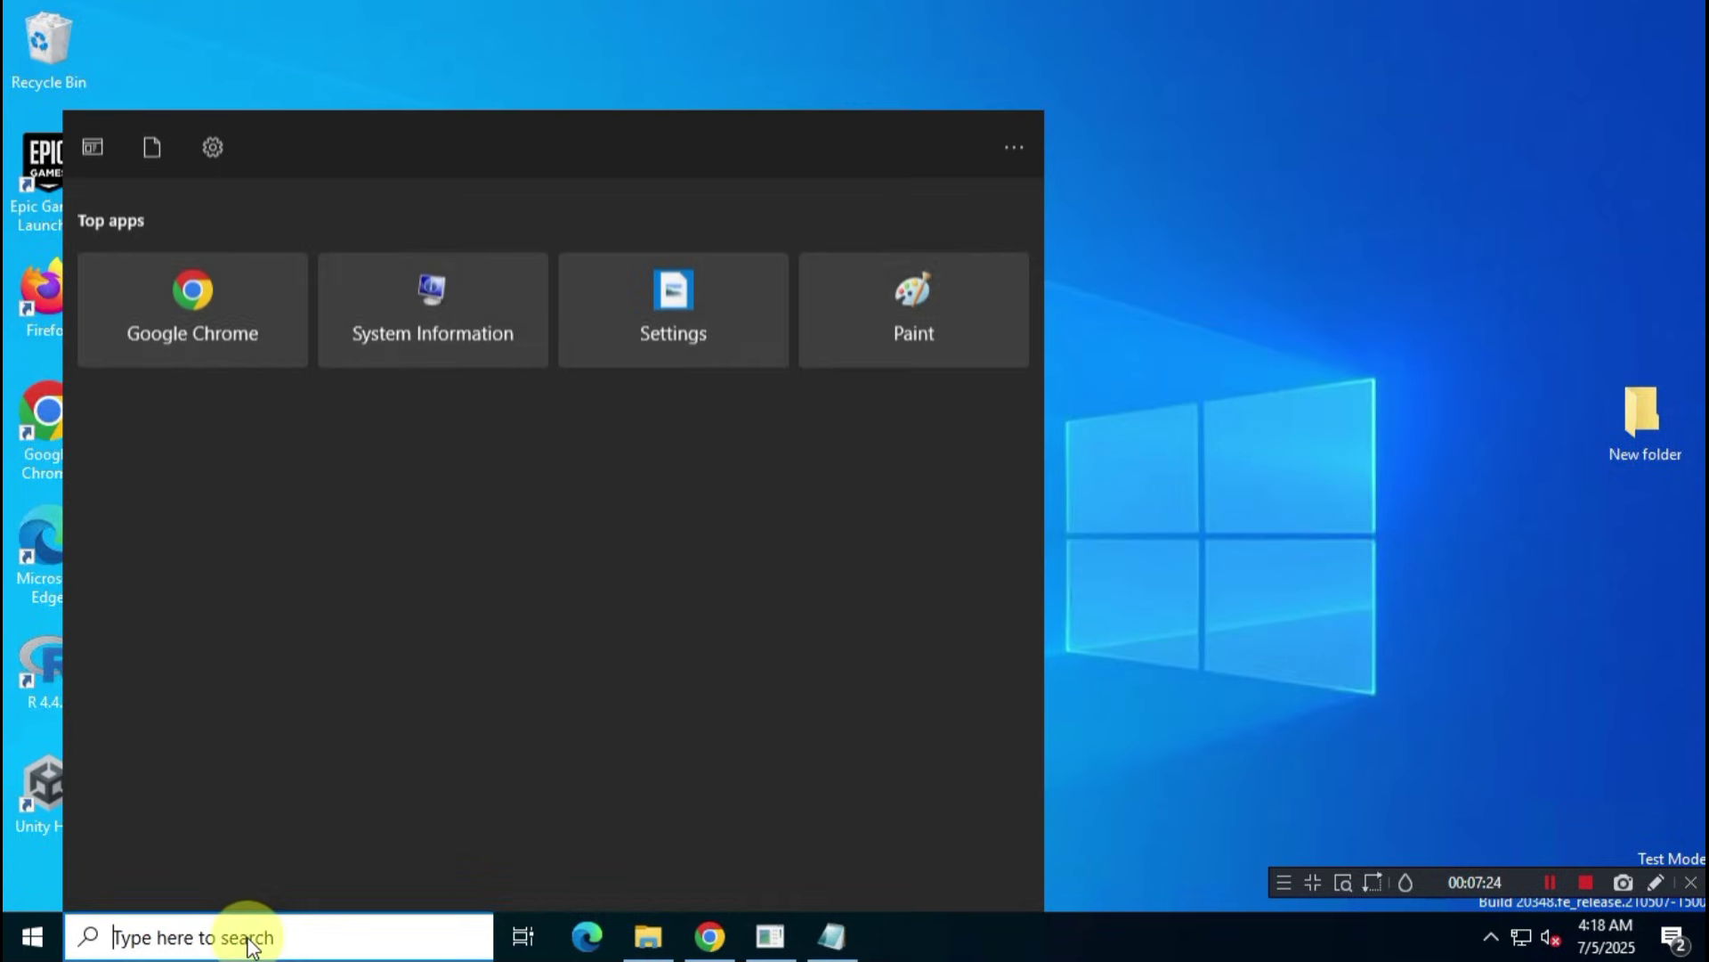
type("cmd")
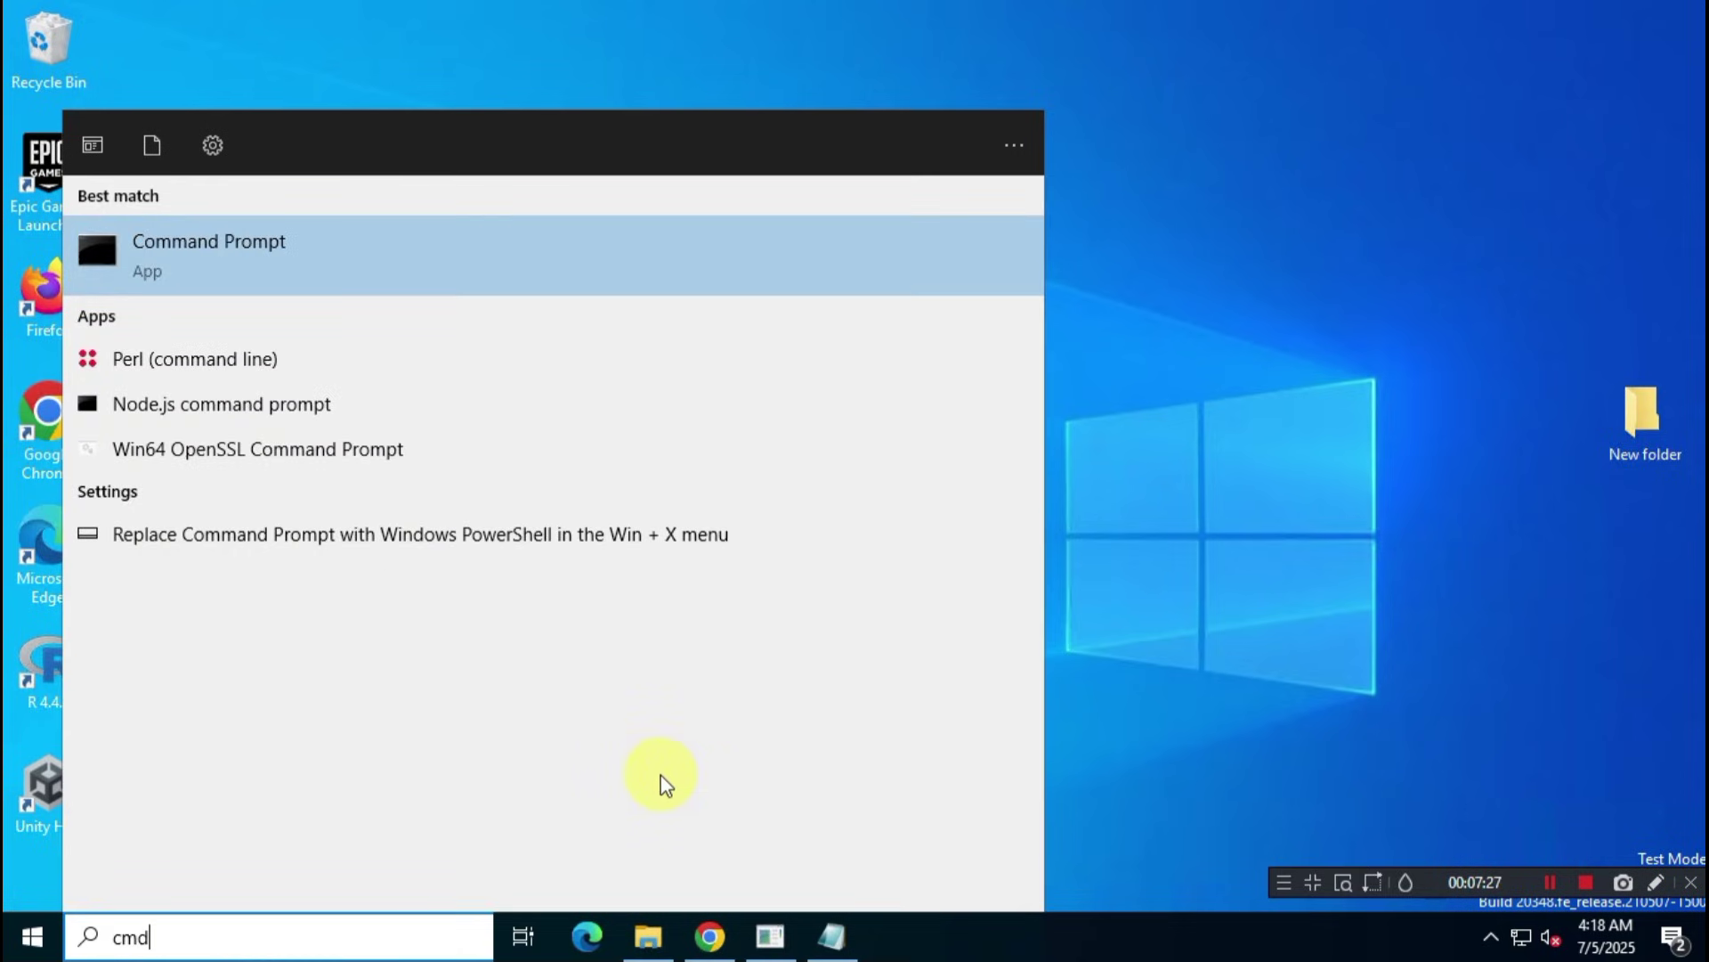
right_click(772, 247)
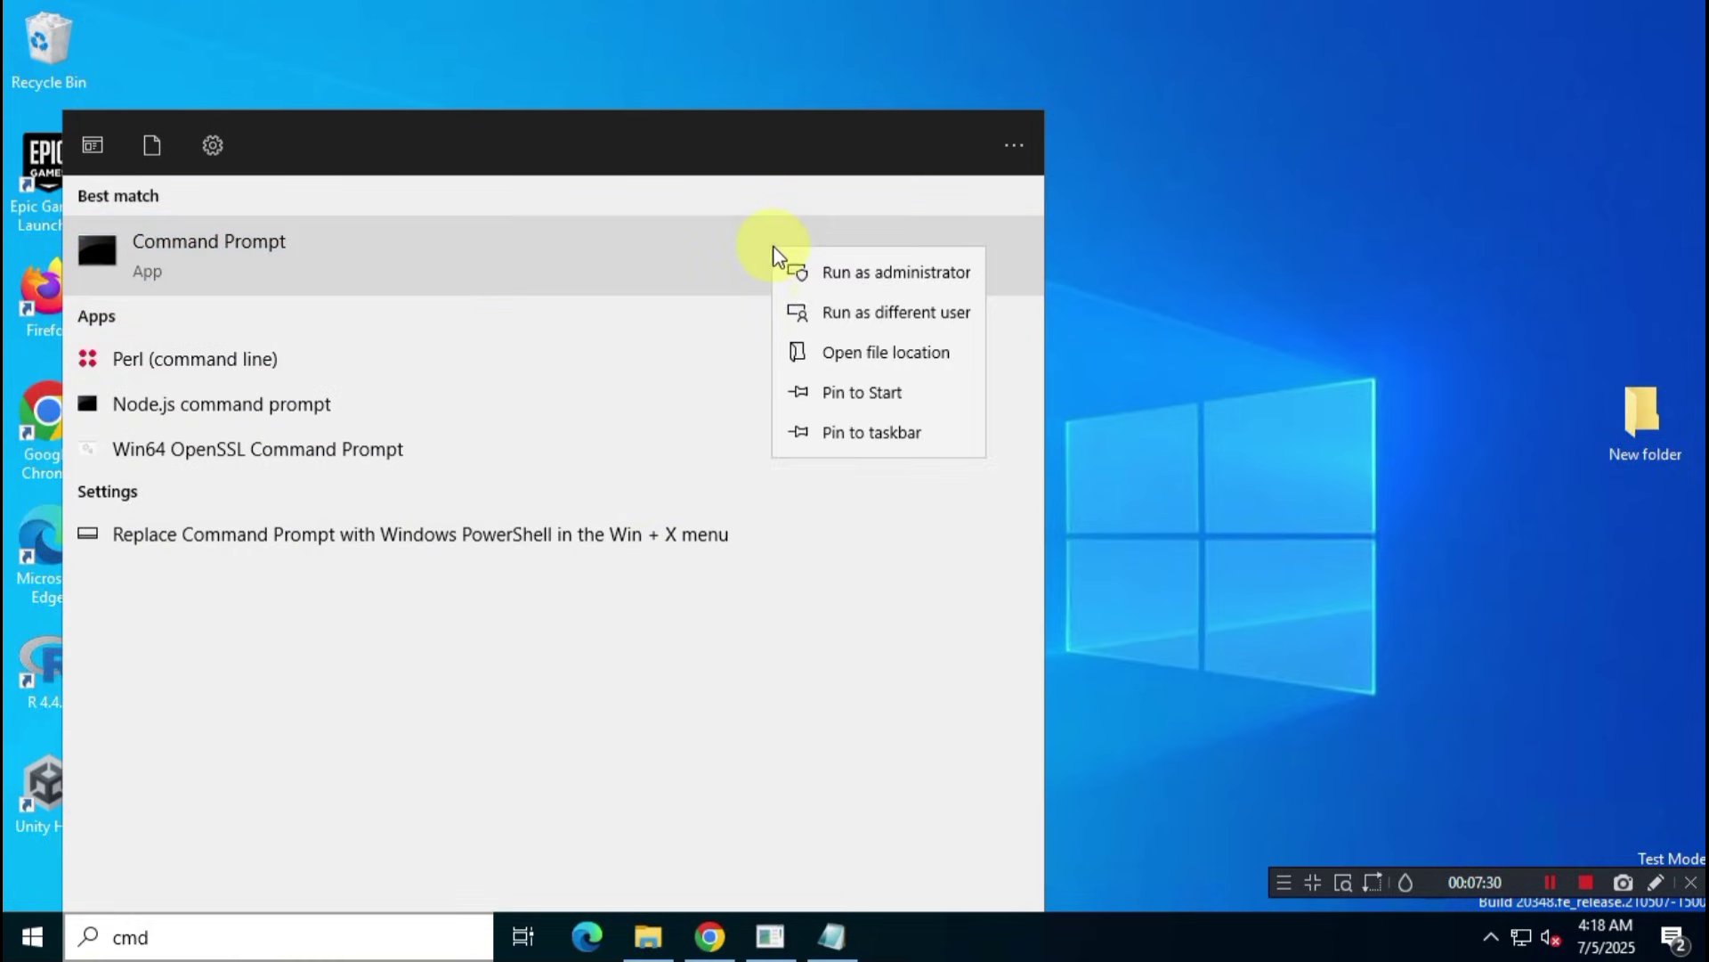
left_click(958, 271)
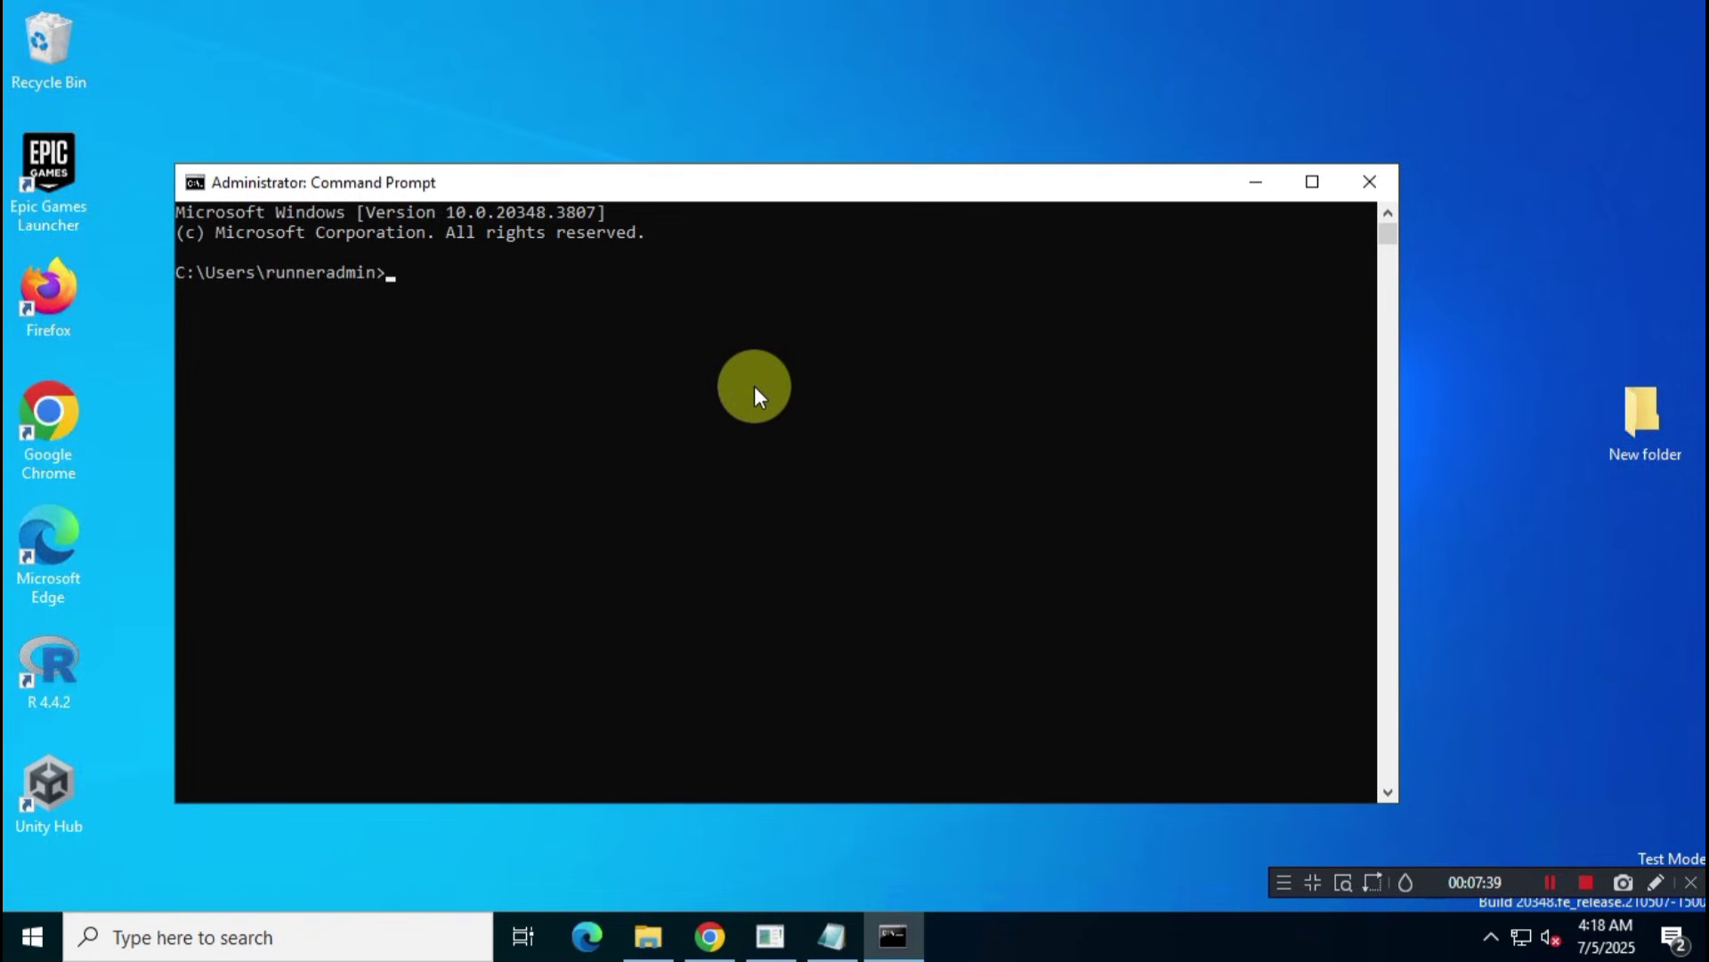
- Copy the full path of New folder on the Desktop from File Explorer and return to Command Prompt
left_click(650, 939)
left_click_drag(646, 418, 777, 269)
left_click(1018, 439)
left_click(1072, 185)
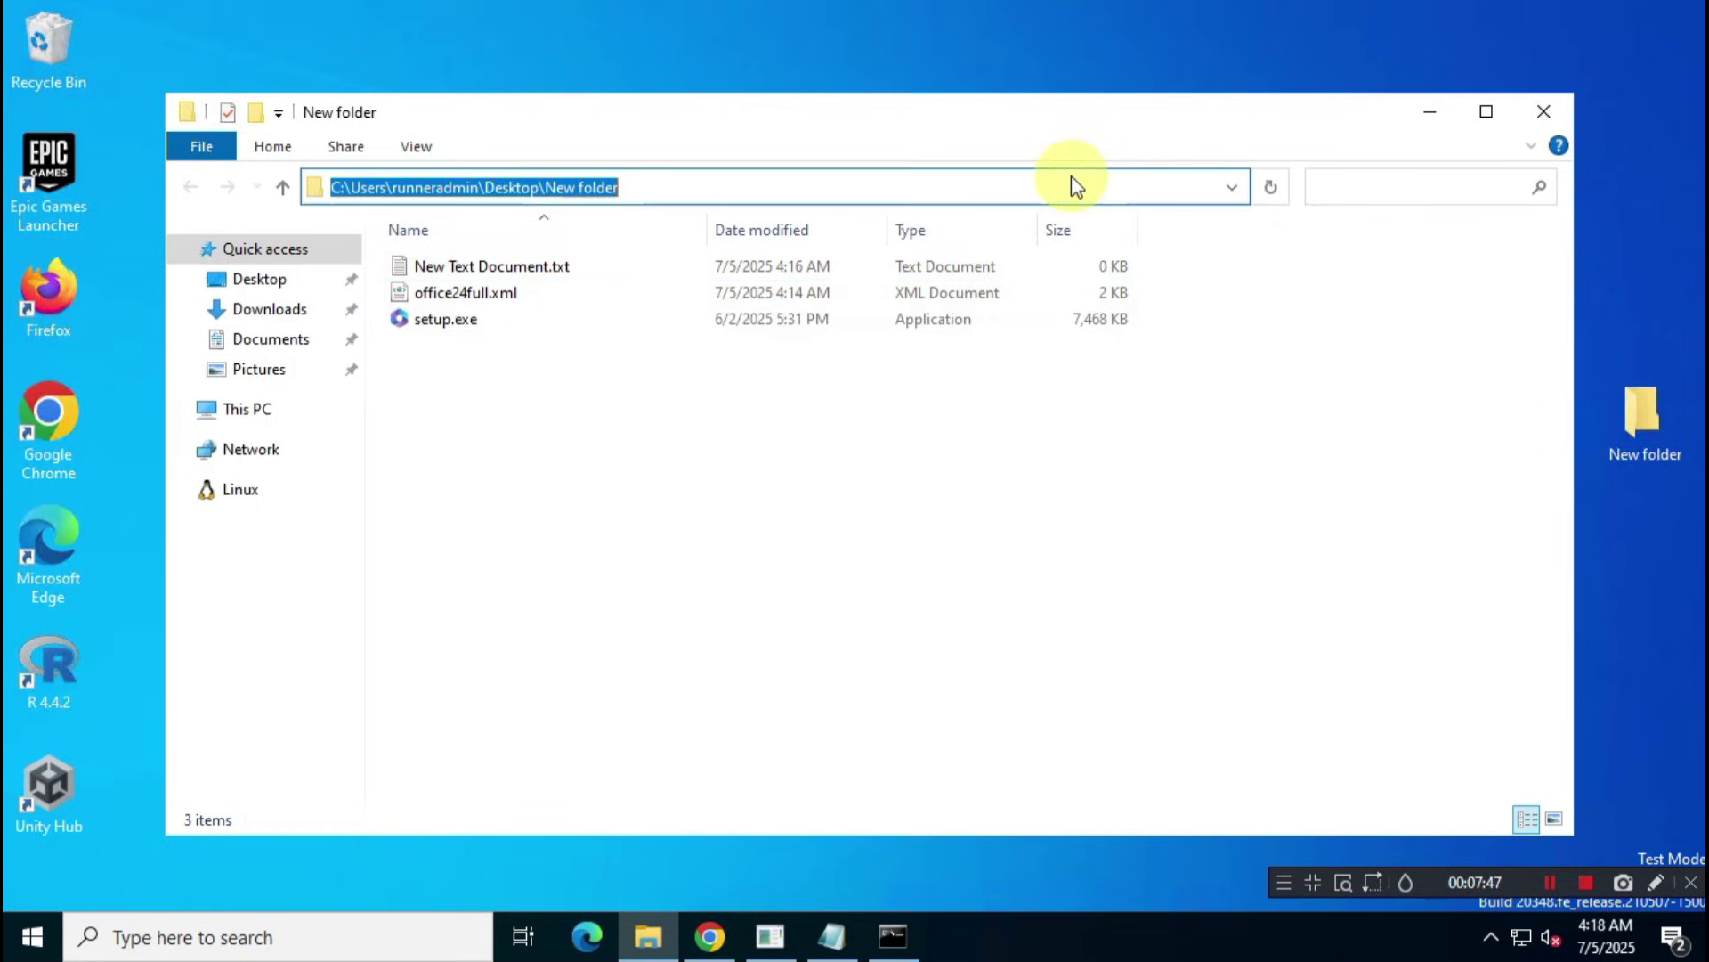
right_click(595, 189)
left_click(771, 271)
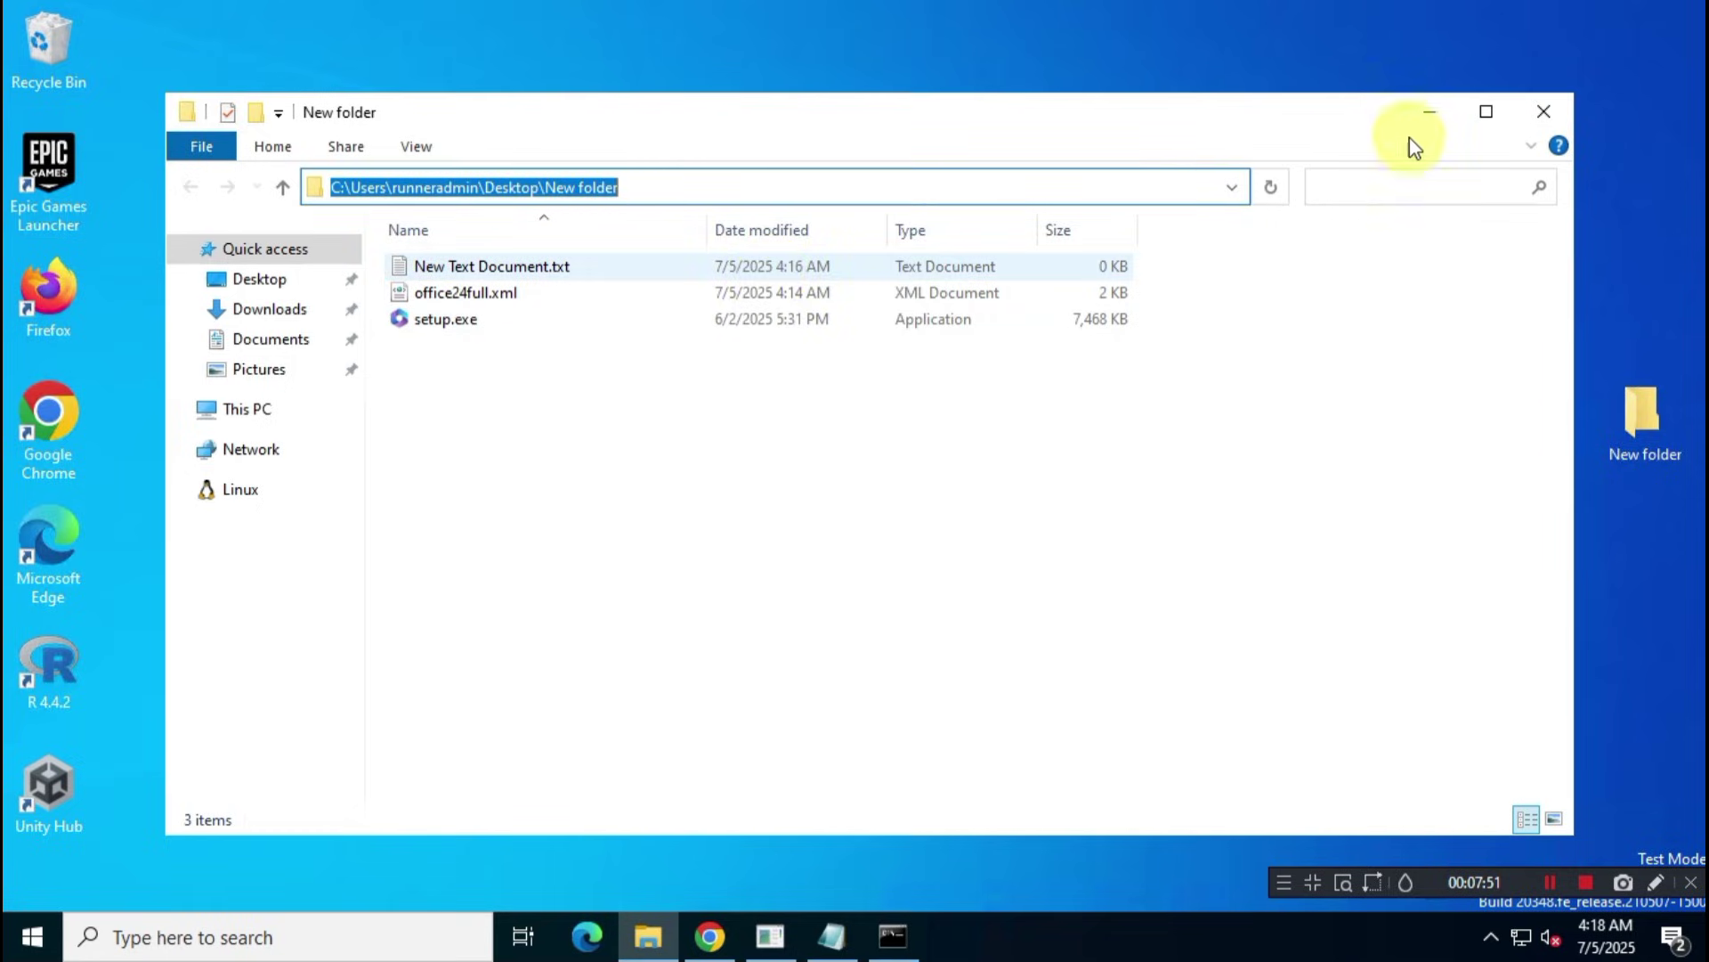
left_click(1422, 124)
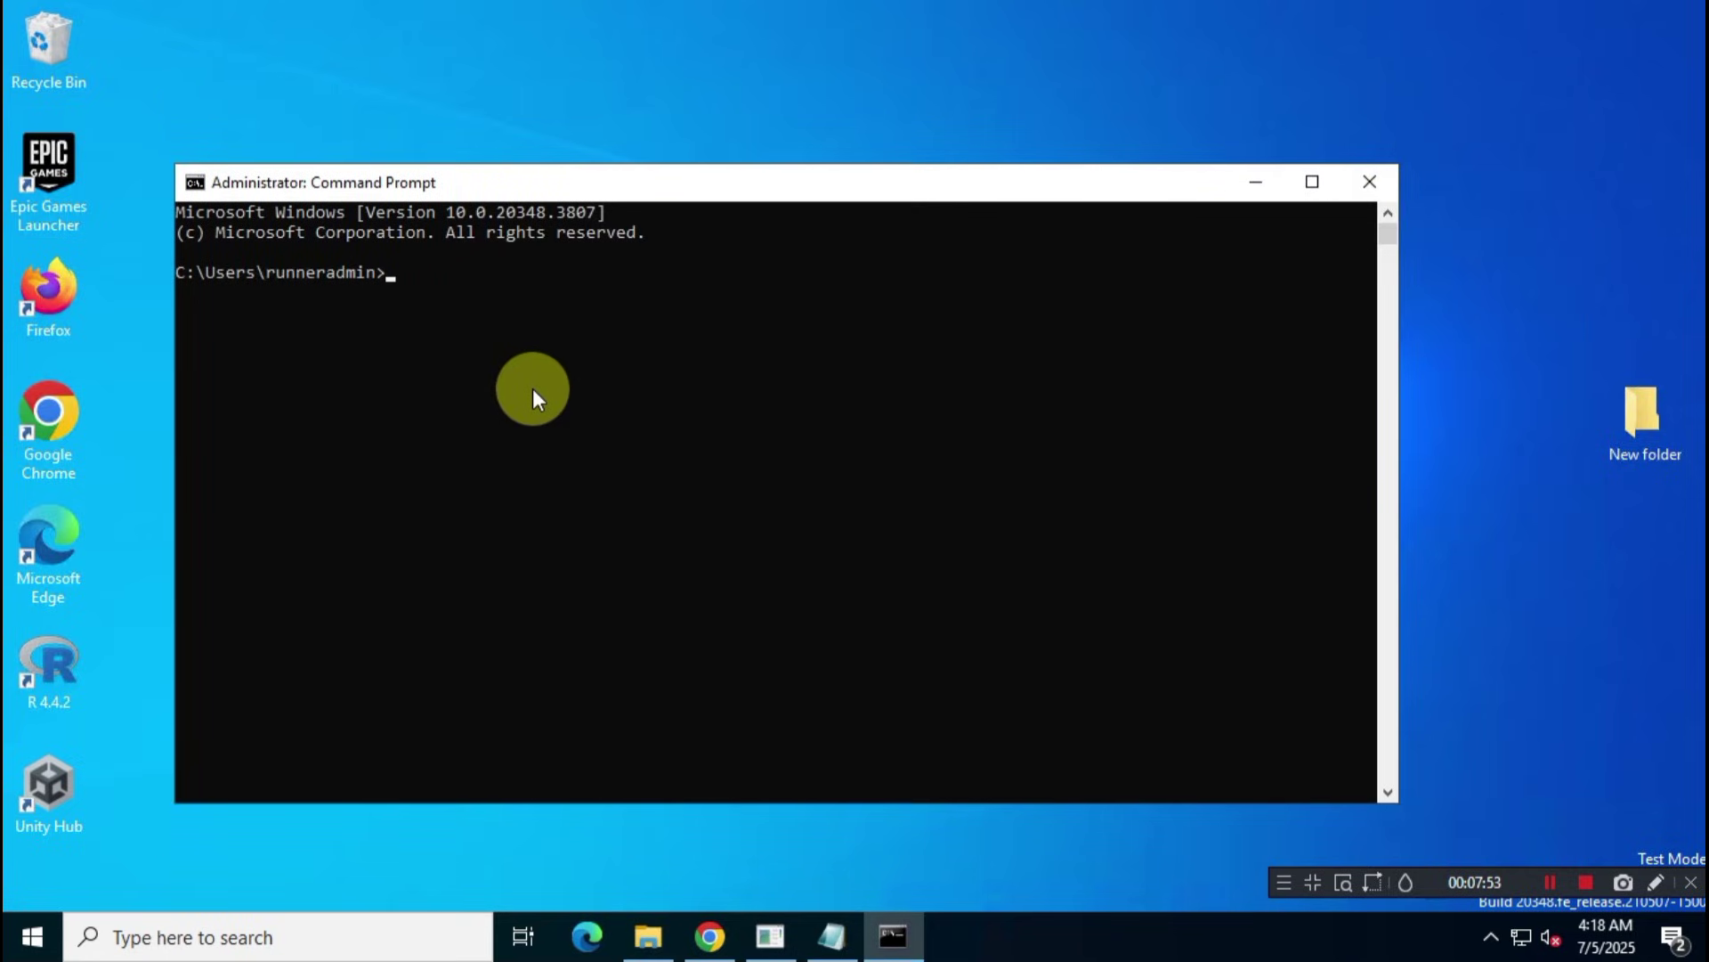
- Change the Command Prompt directory to the Desktop's New folder with cd and the copied path
type("cd")
key("ctrl+v")
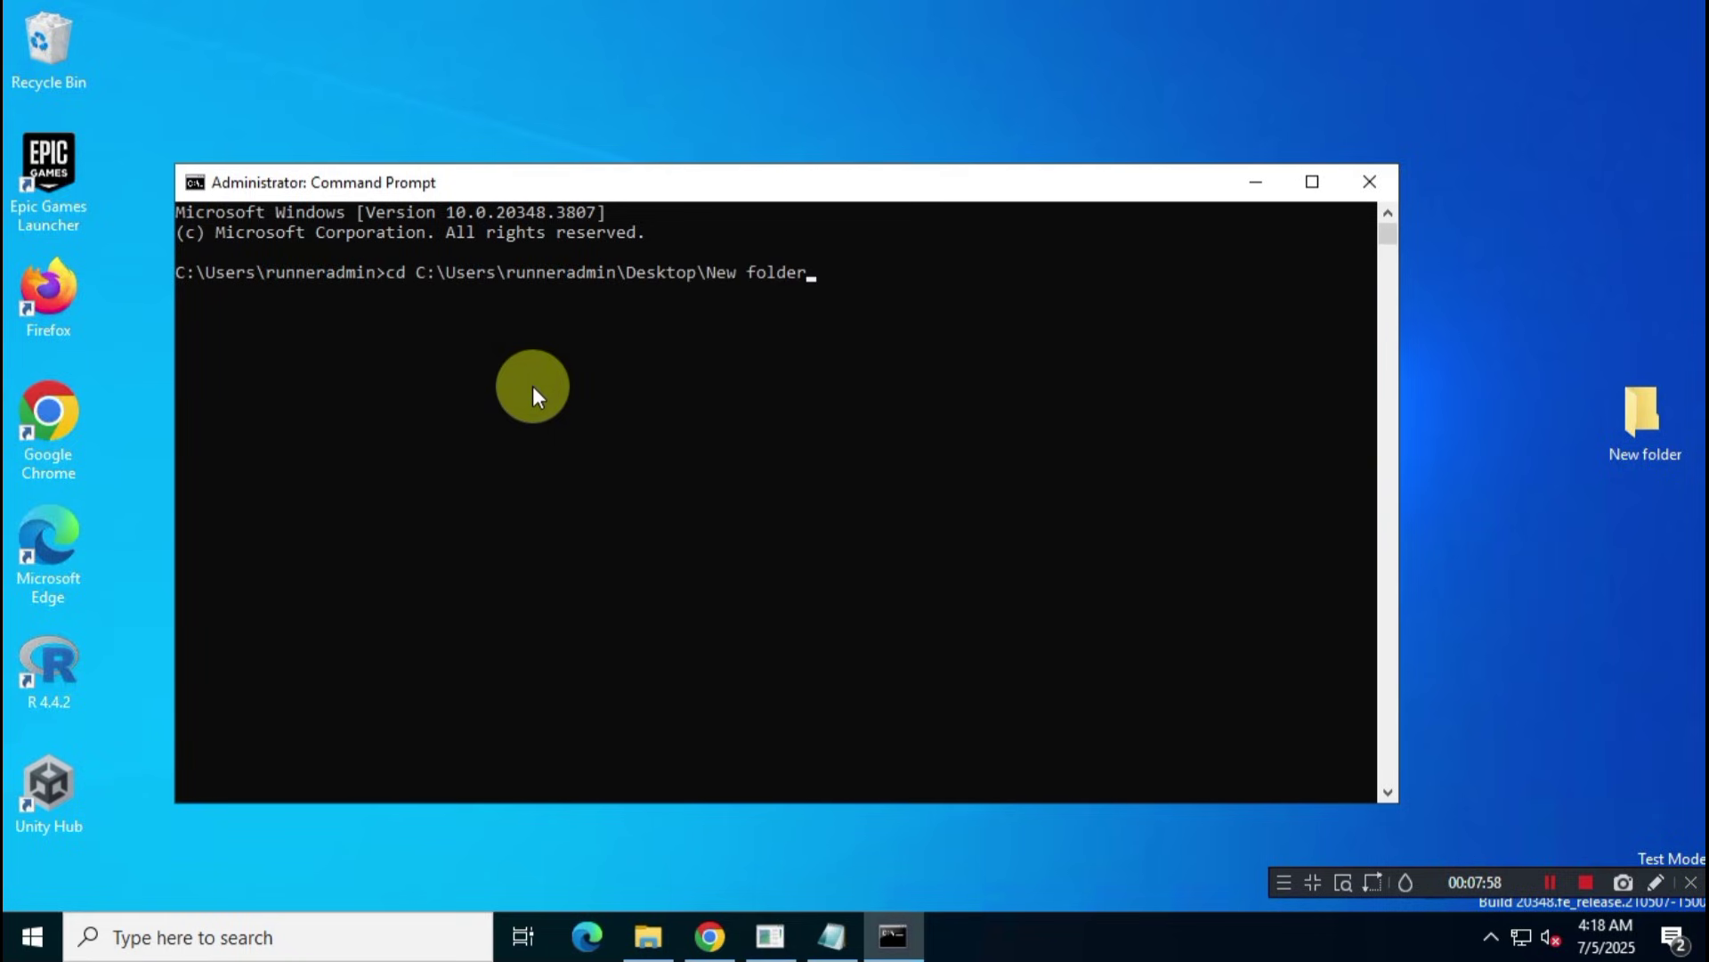
key("Return")
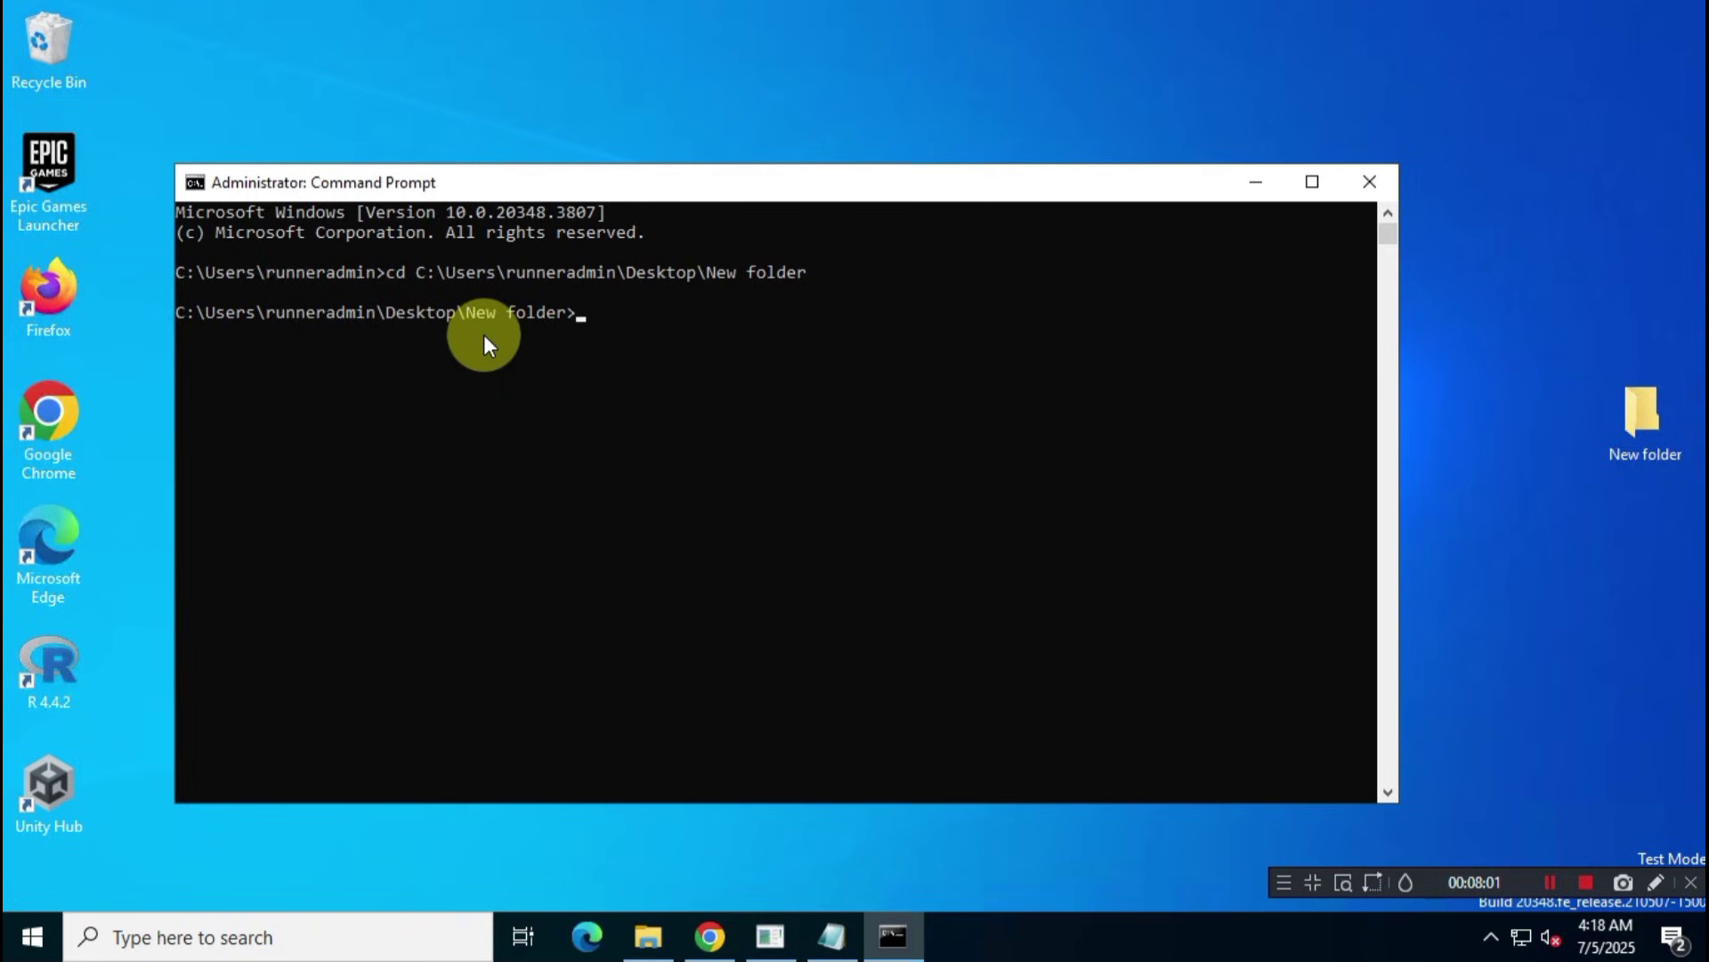
- Copy the command setup.exe /configure office24full.xml from the Notepad document and return to Command Prompt
left_click(830, 935)
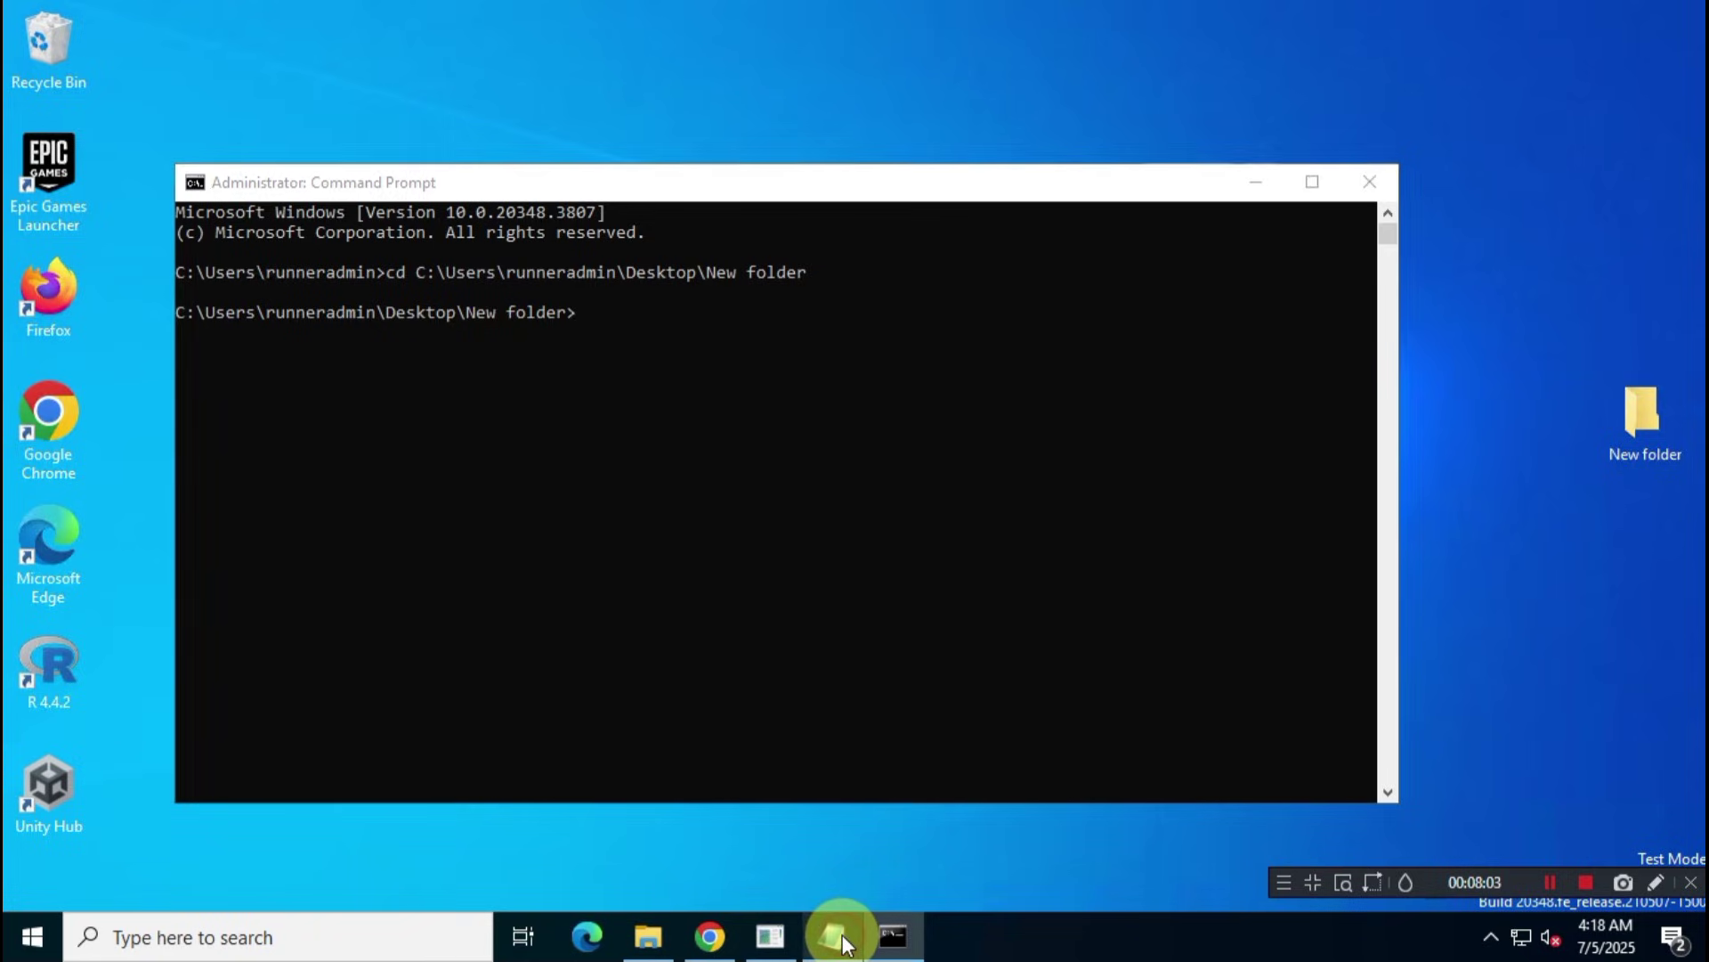
left_click_drag(813, 235, 153, 214)
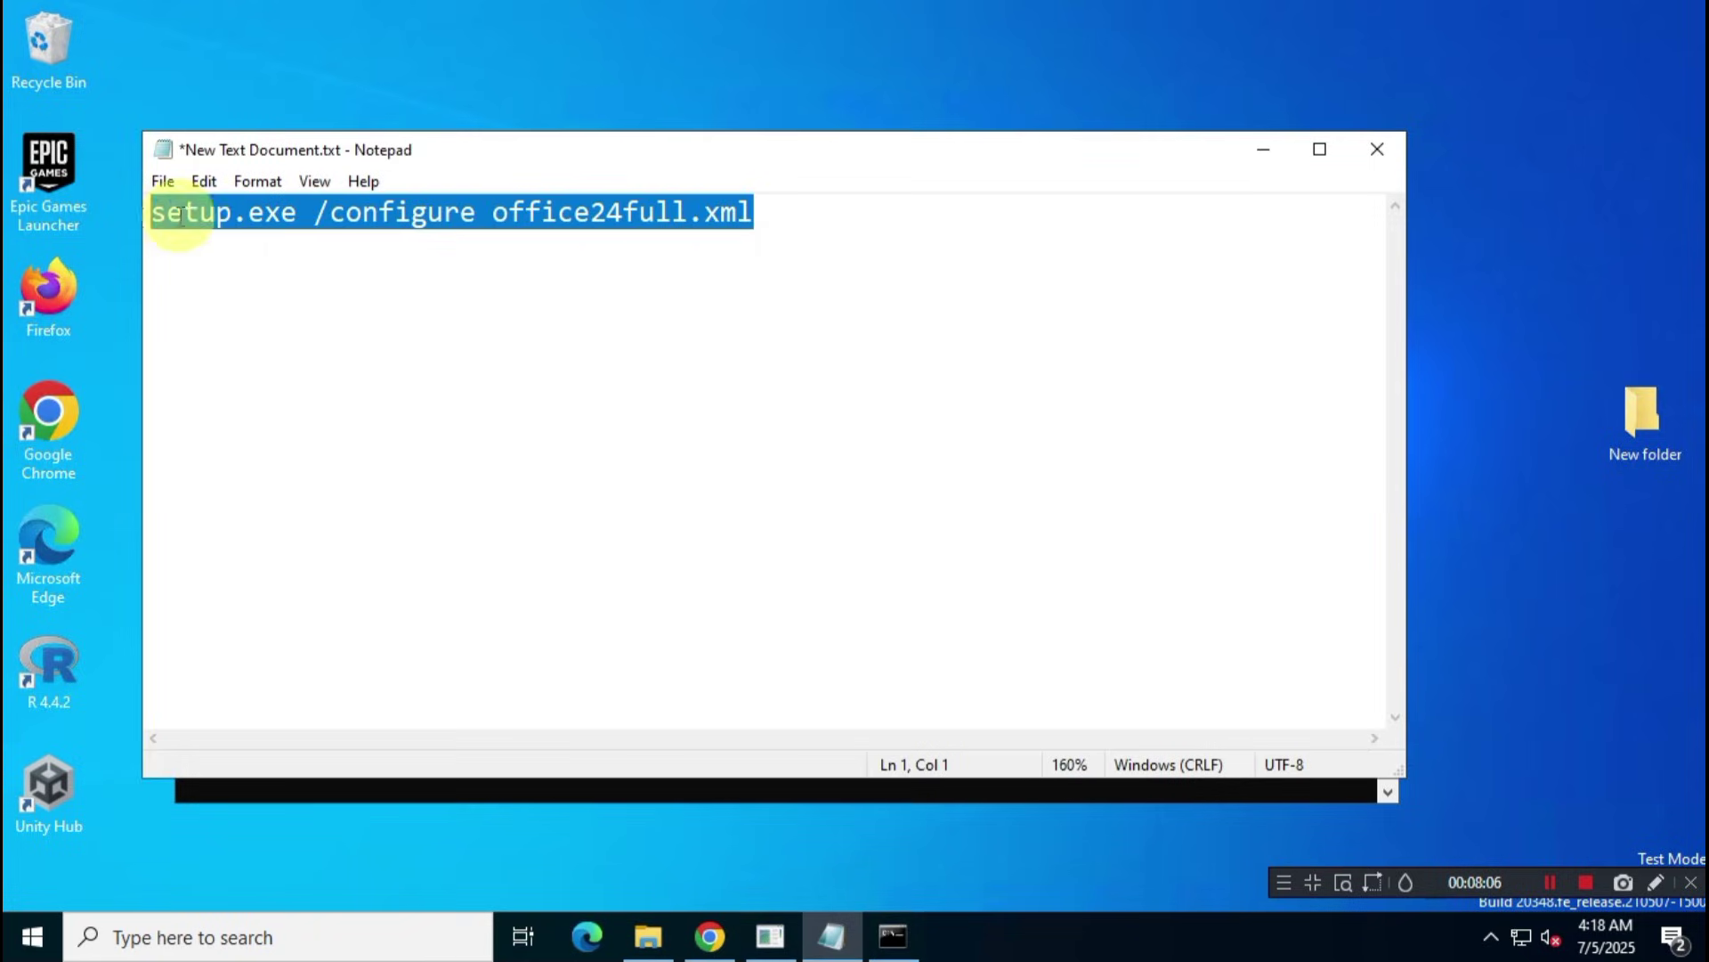
right_click(194, 212)
left_click(282, 298)
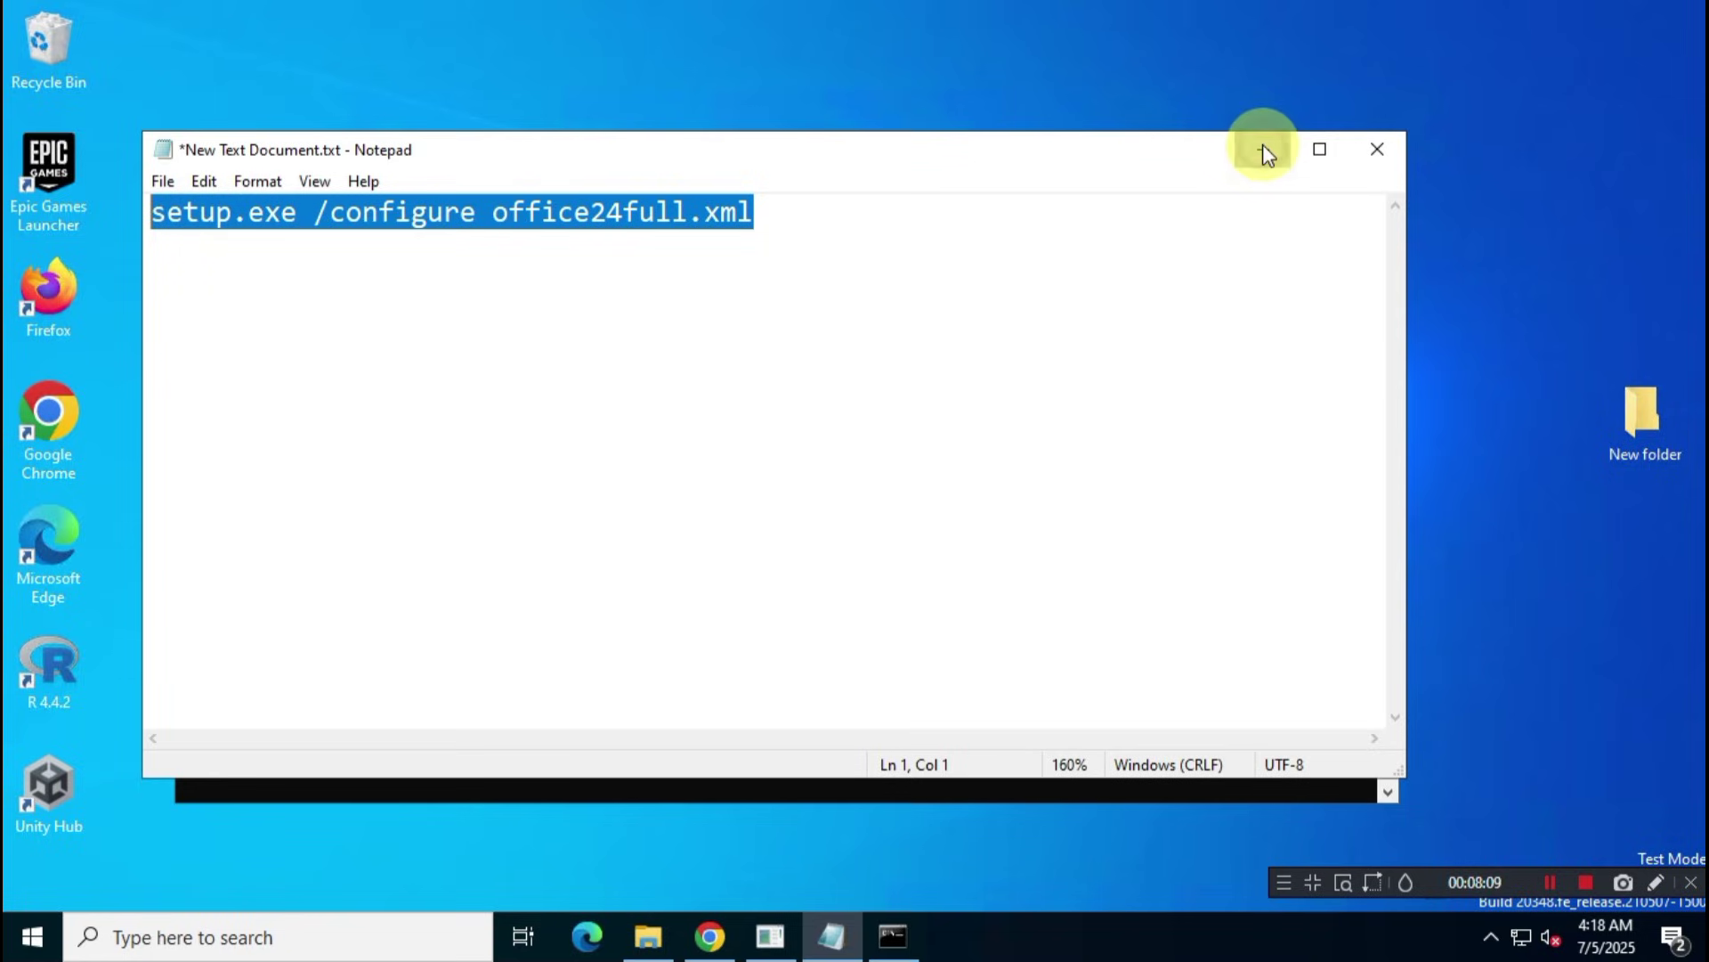
left_click(1263, 149)
- Run the copied command setup.exe /configure office24full.xml in Command Prompt and minimize its window
right_click(682, 314)
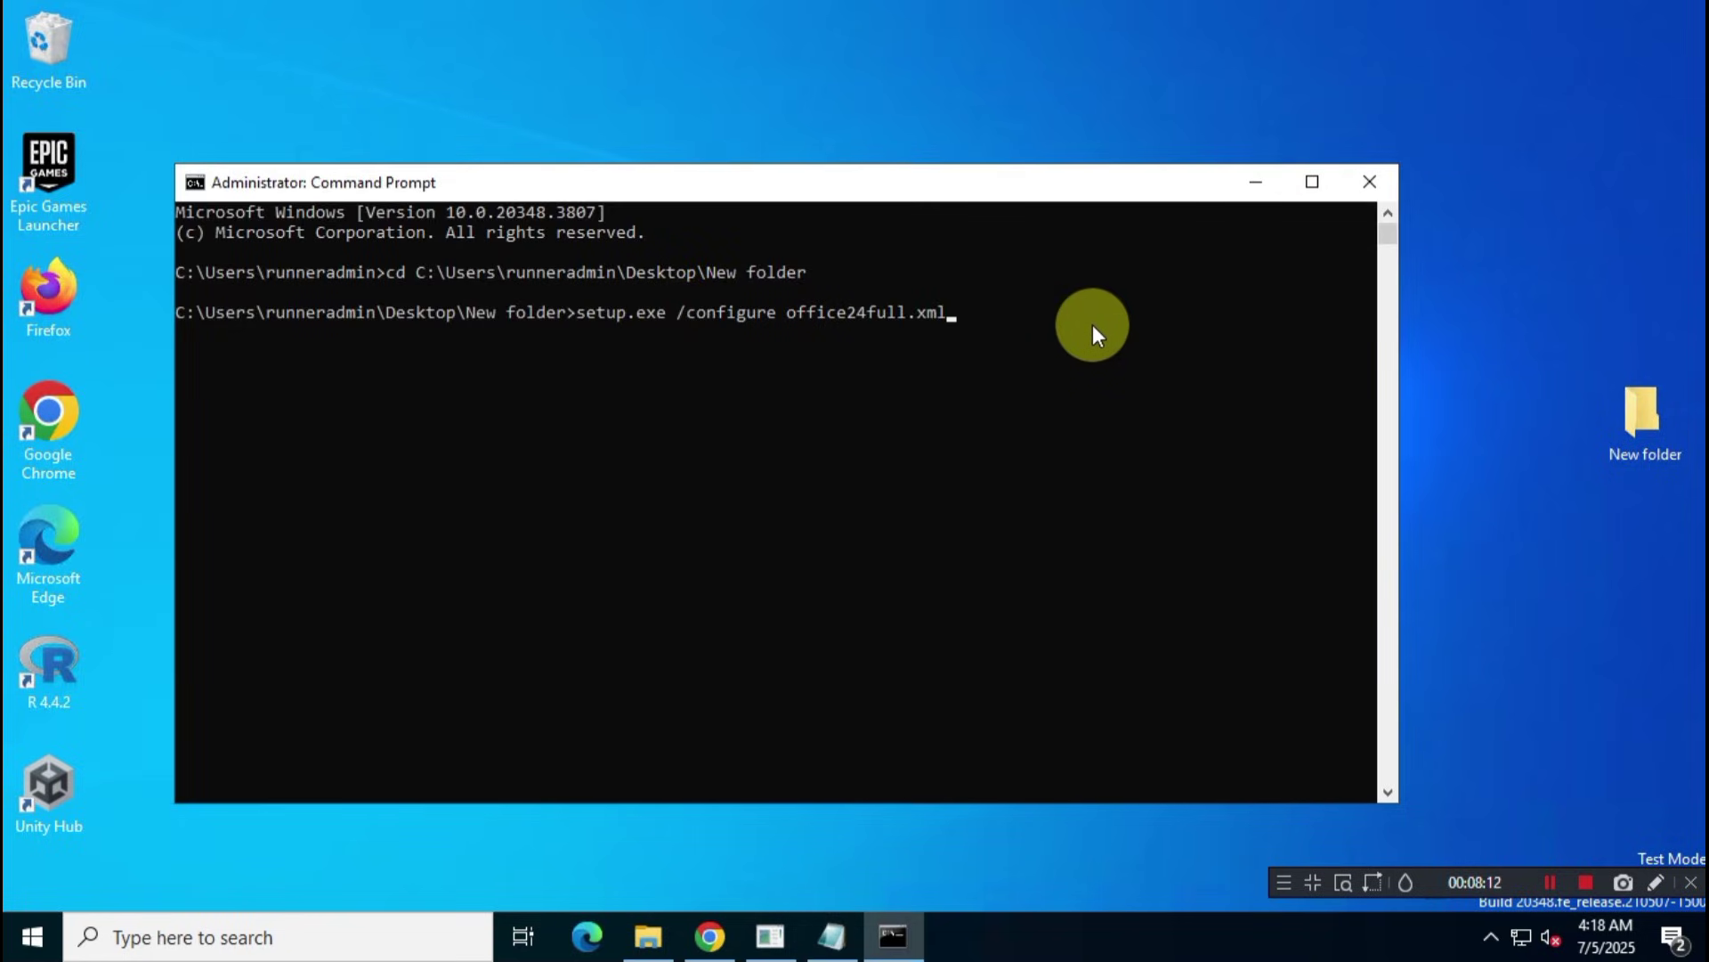
key("Return")
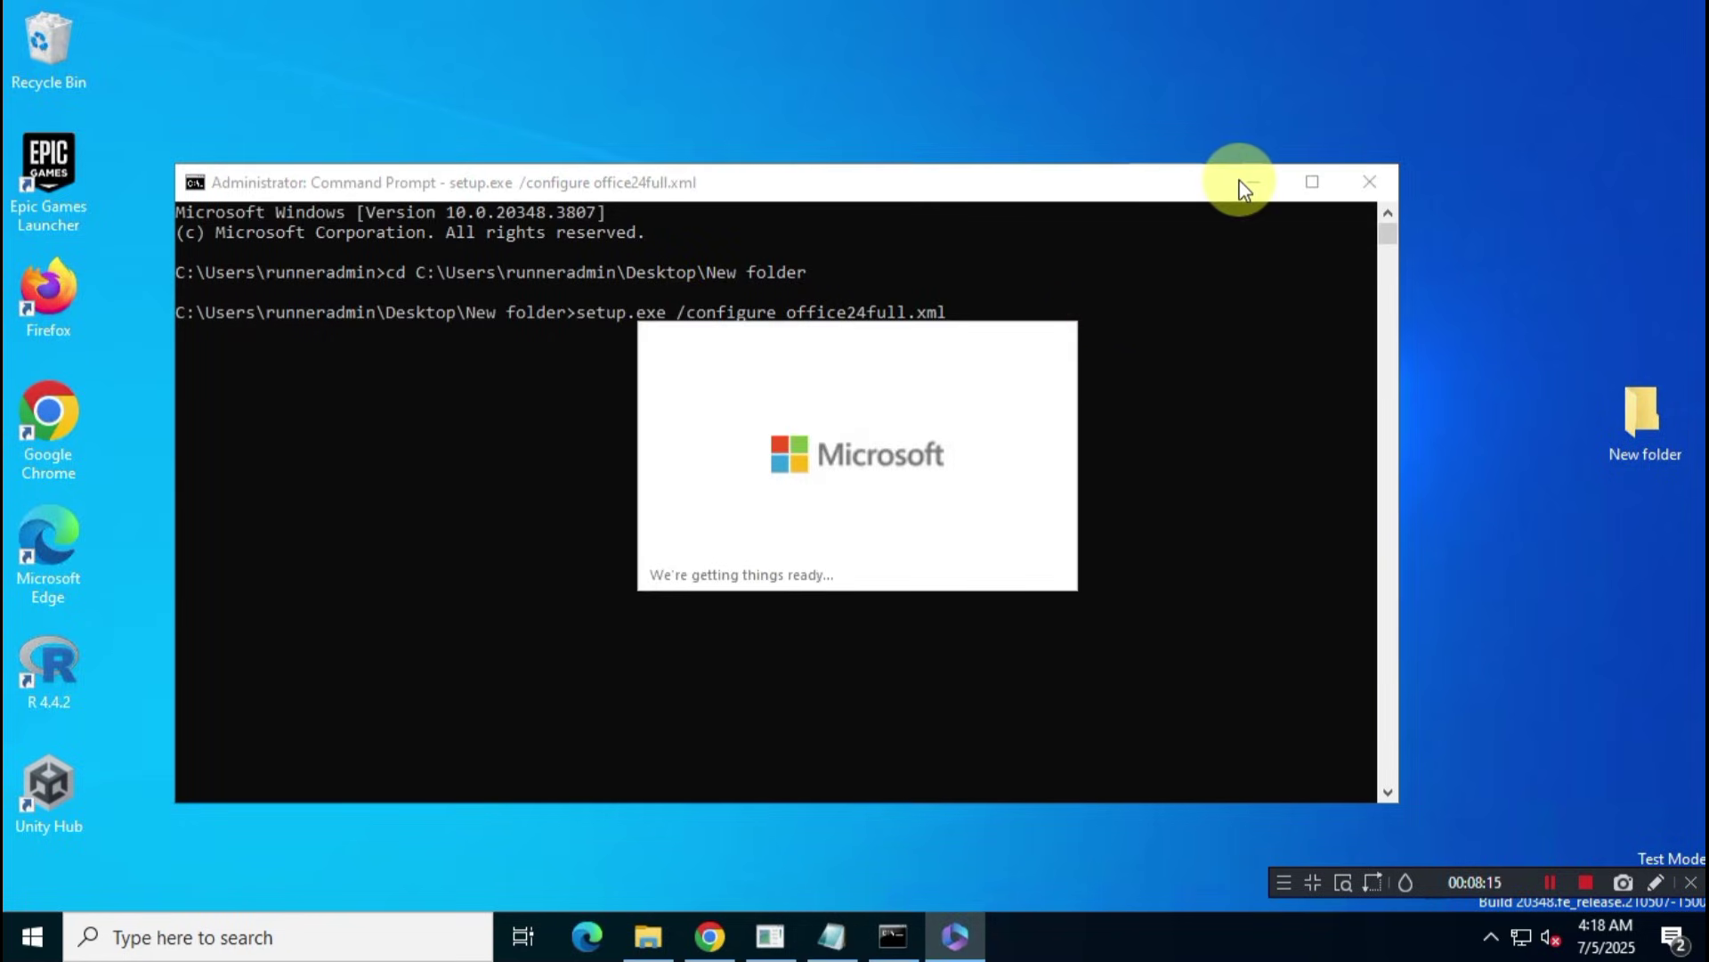
left_click(1248, 184)
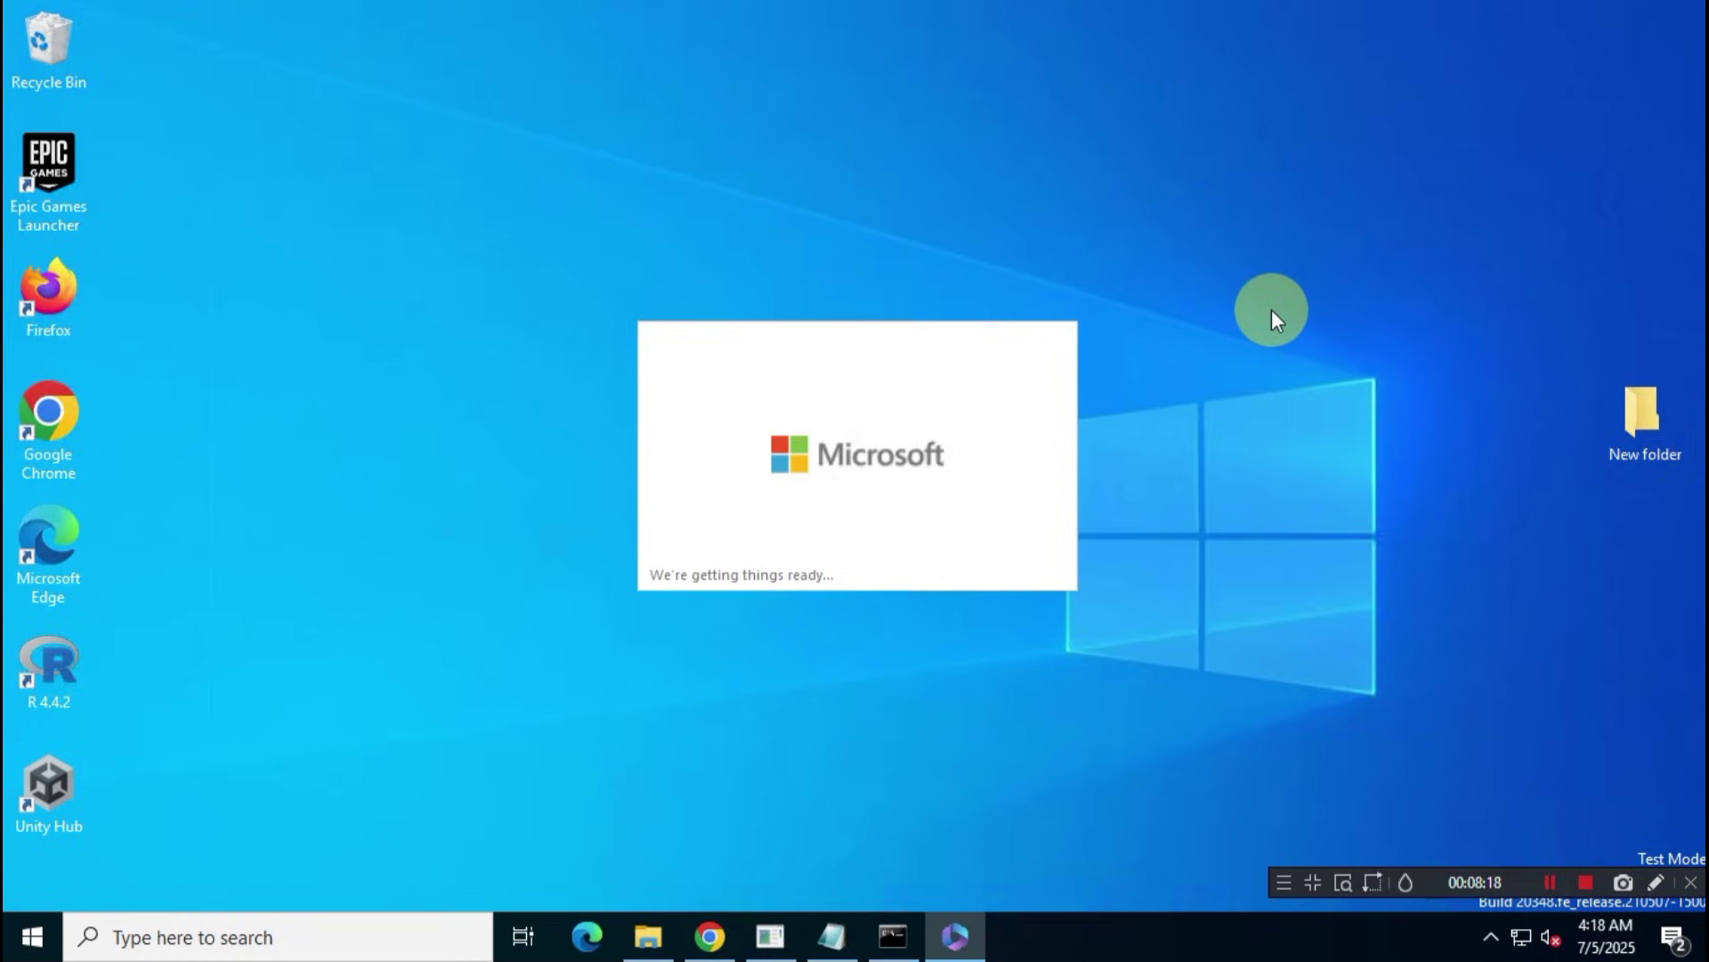
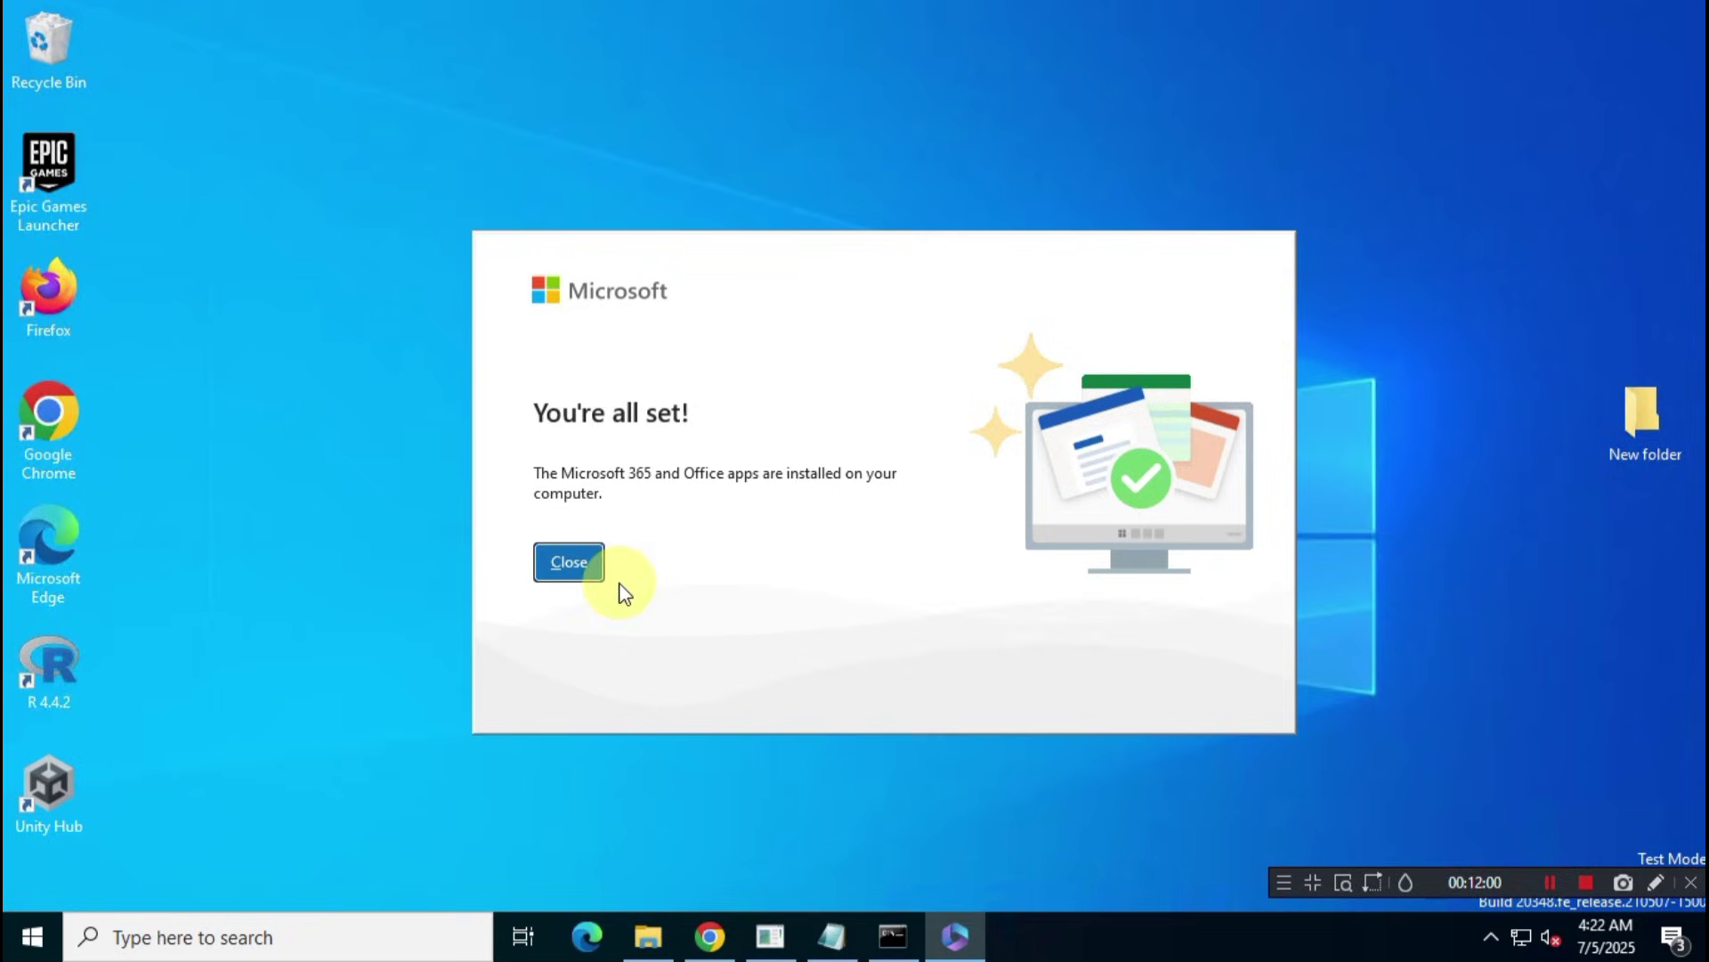
- Close the finished Office installer and check the Start menu's app list for the new Office apps
left_click(585, 563)
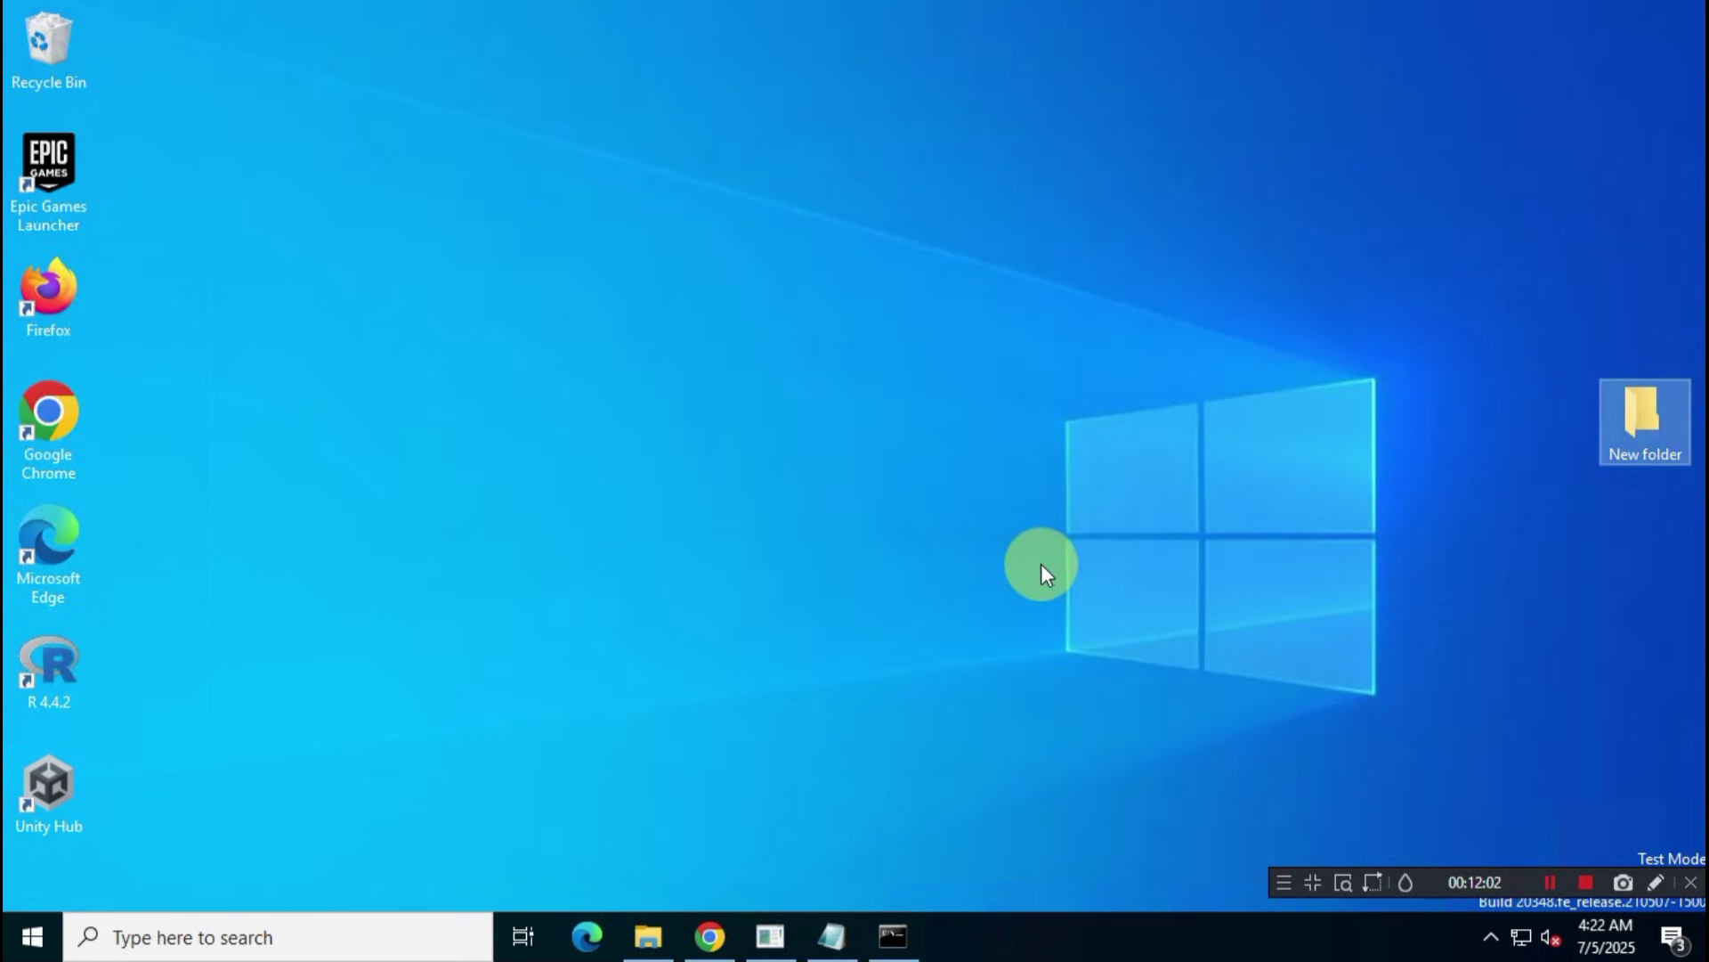
left_click(36, 935)
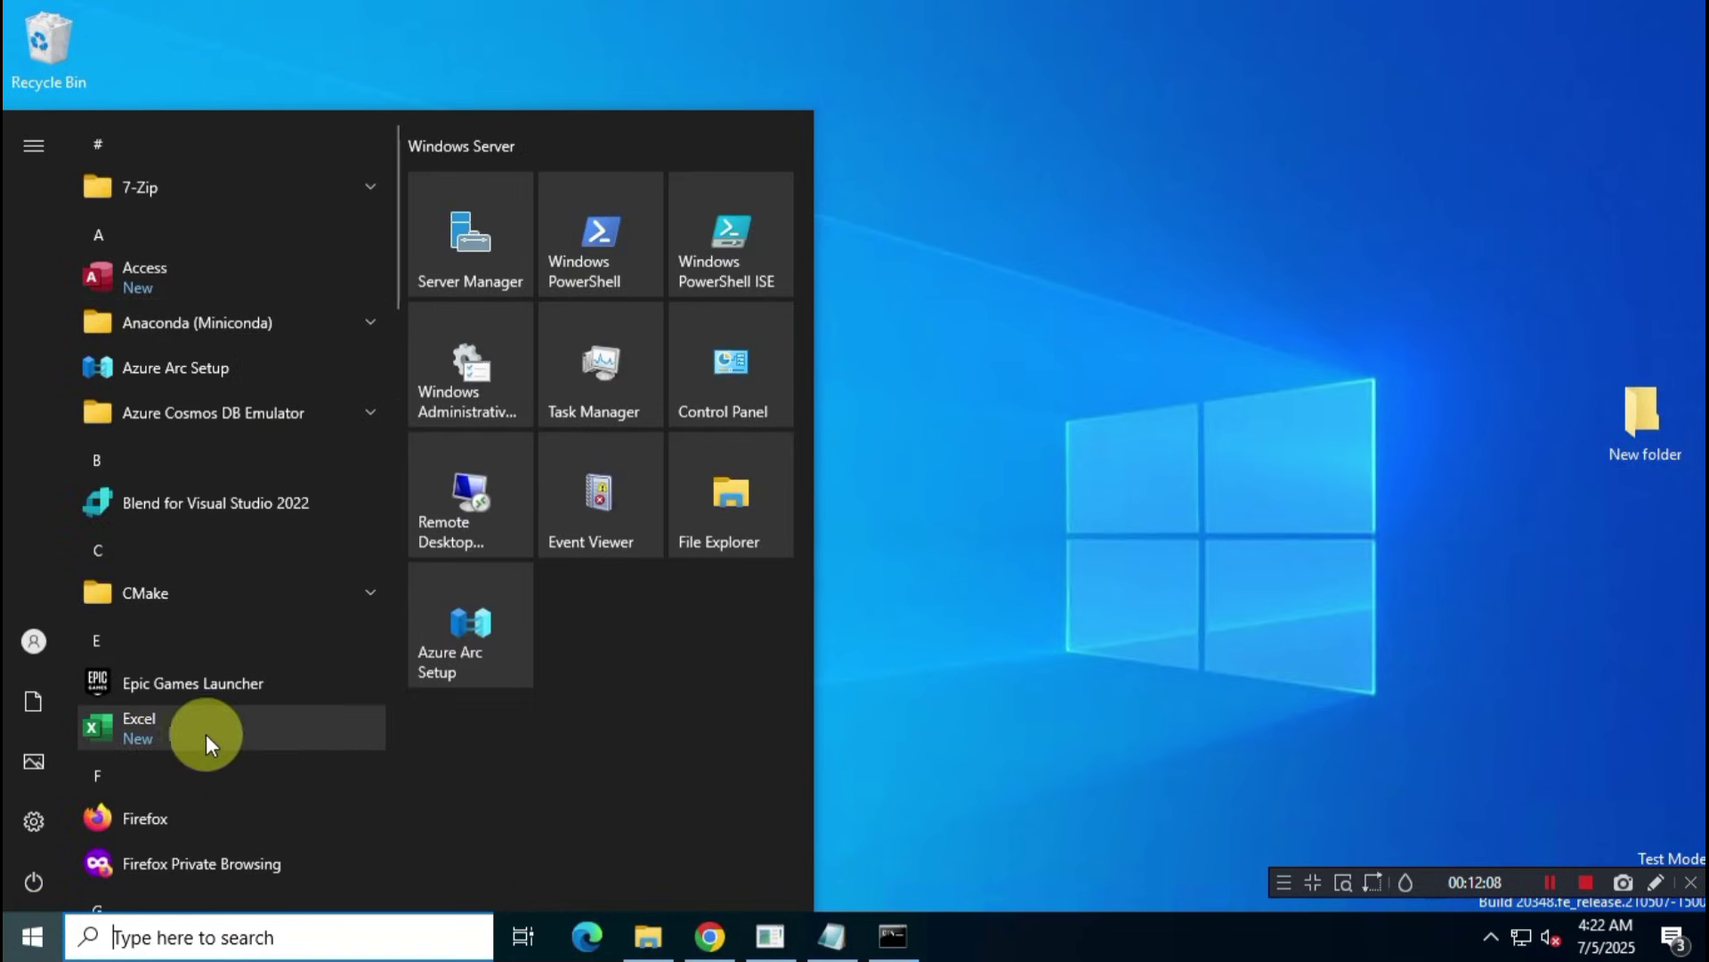
left_click(1166, 567)
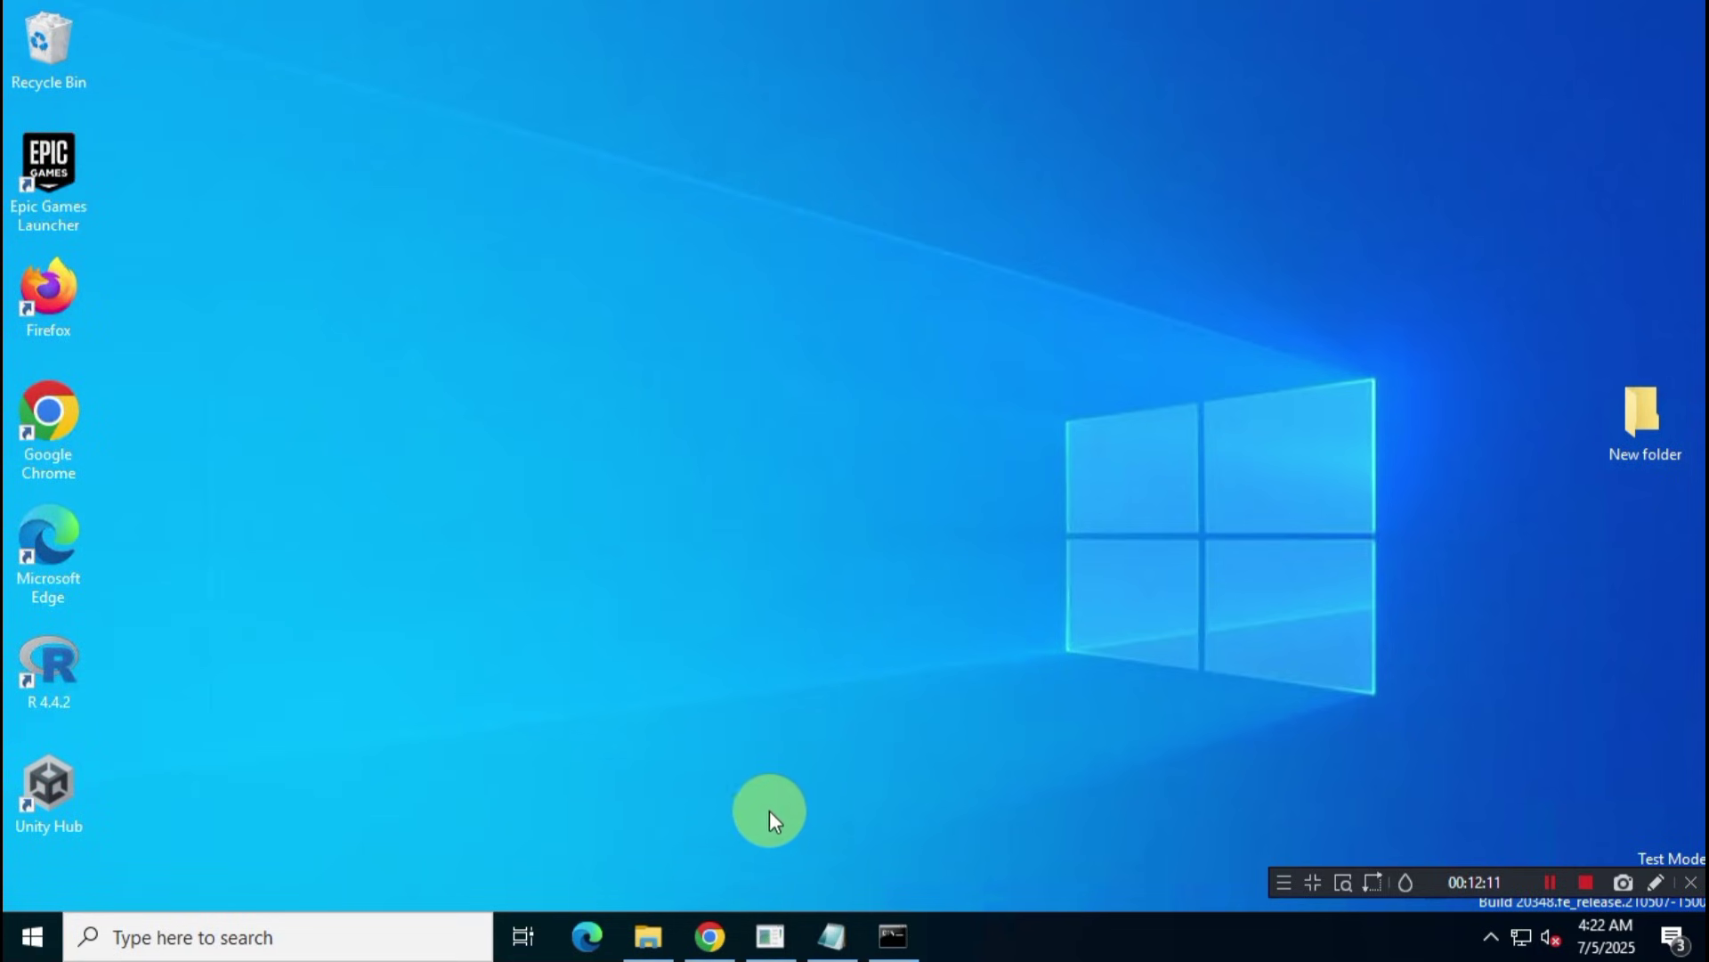
- Switch to Chrome, search Google in a new tab for deploy office LTSC 2024, and open Microsoft's Deploy Office LTSC 2024 article
left_click(715, 935)
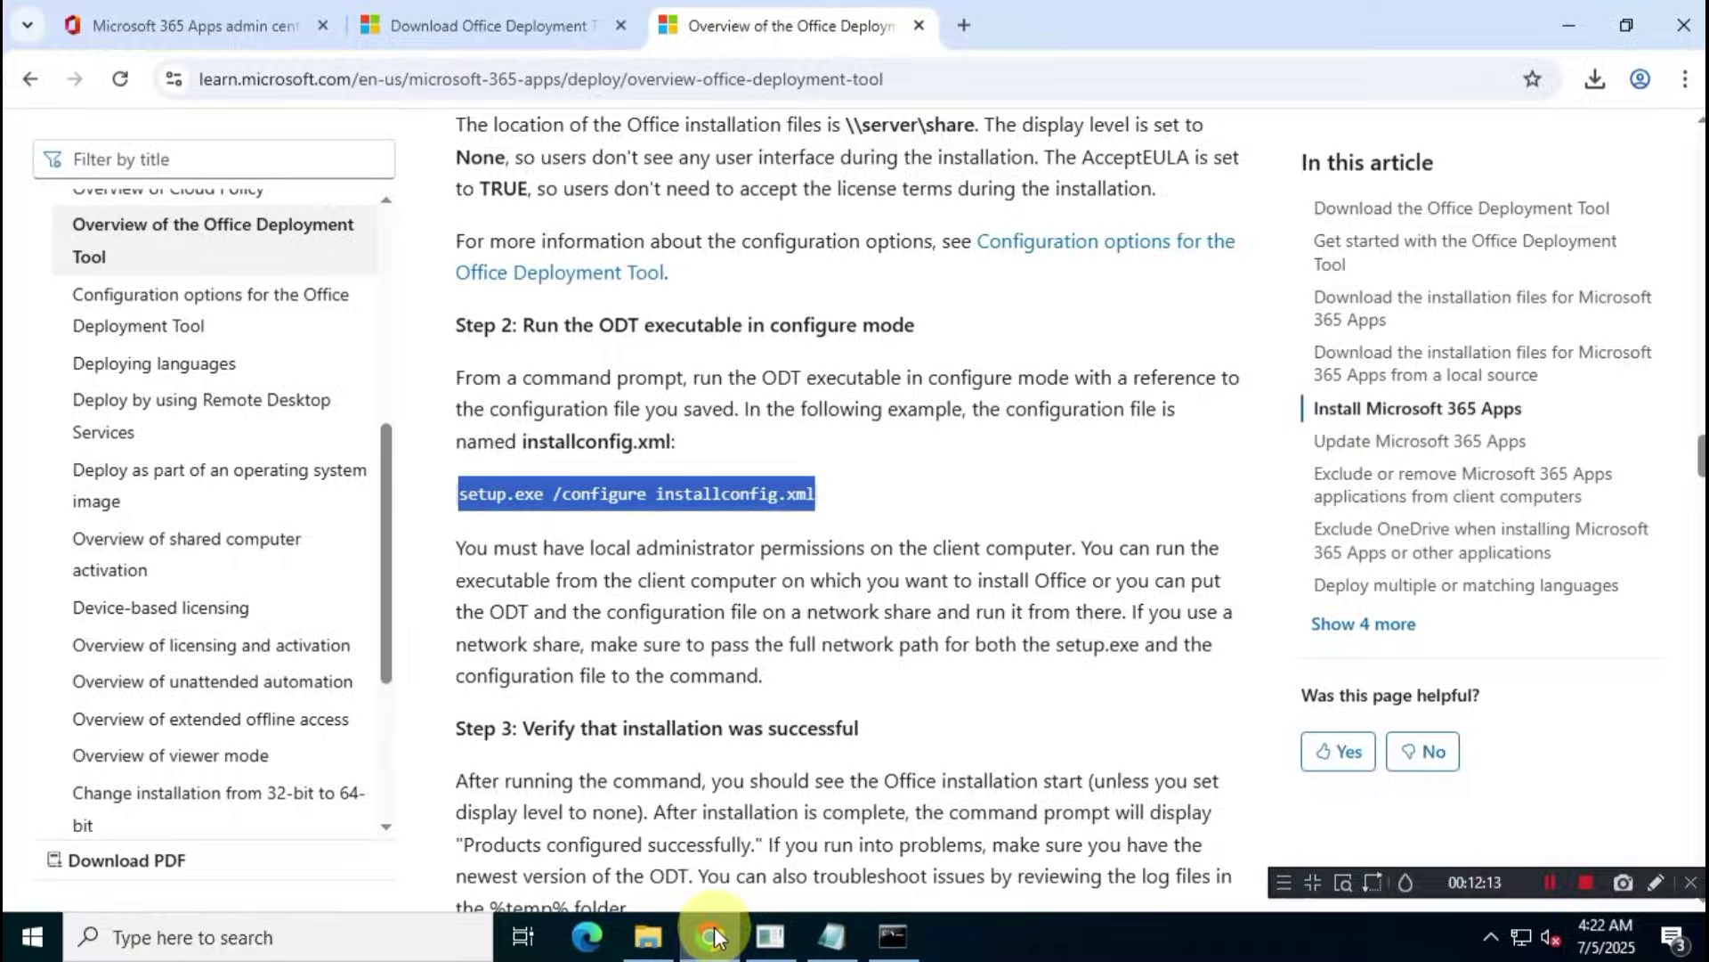
left_click(929, 501)
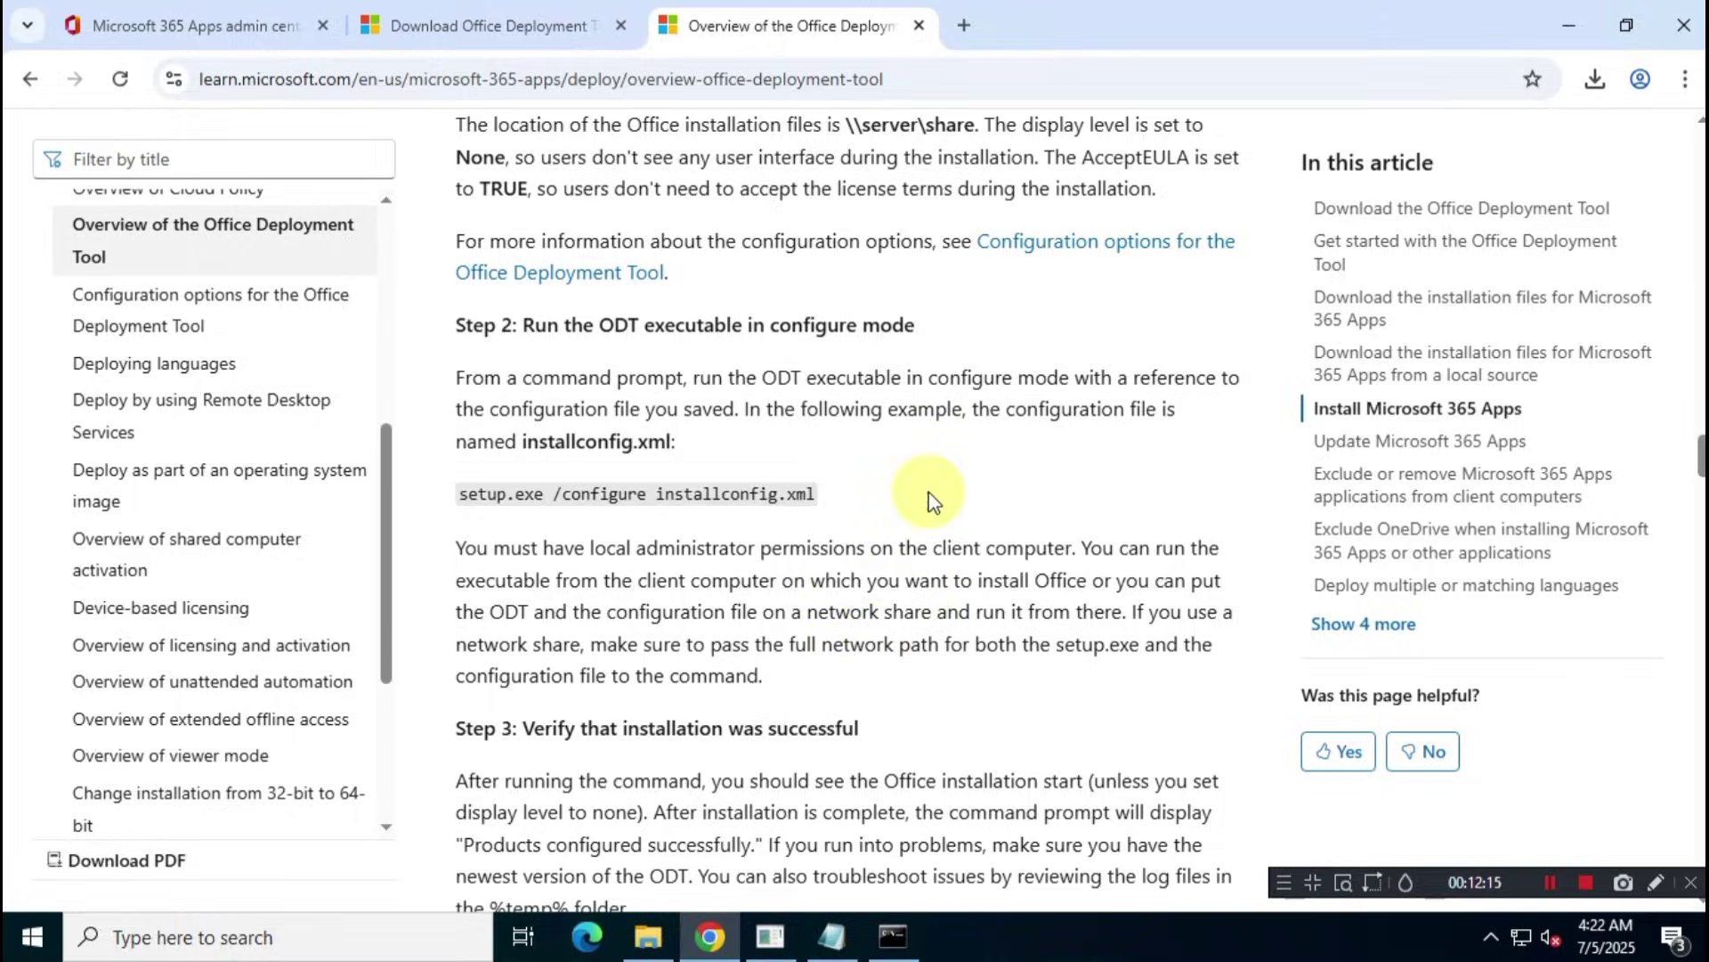
left_click(969, 25)
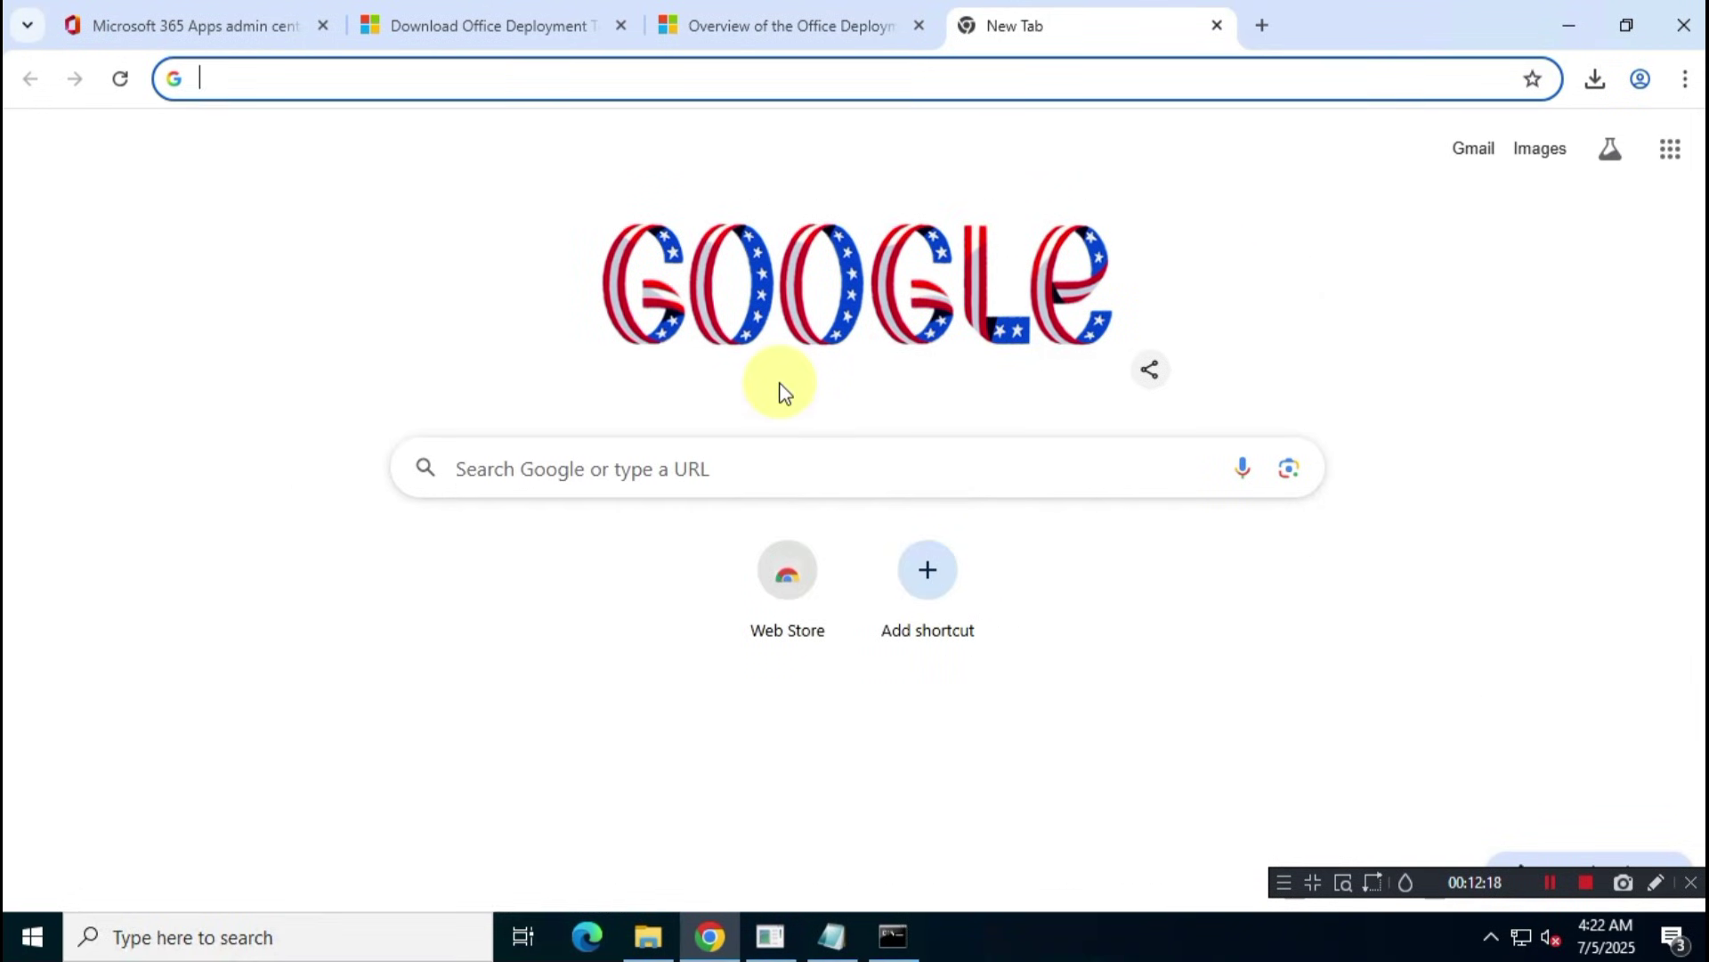
left_click(618, 467)
type("deplo")
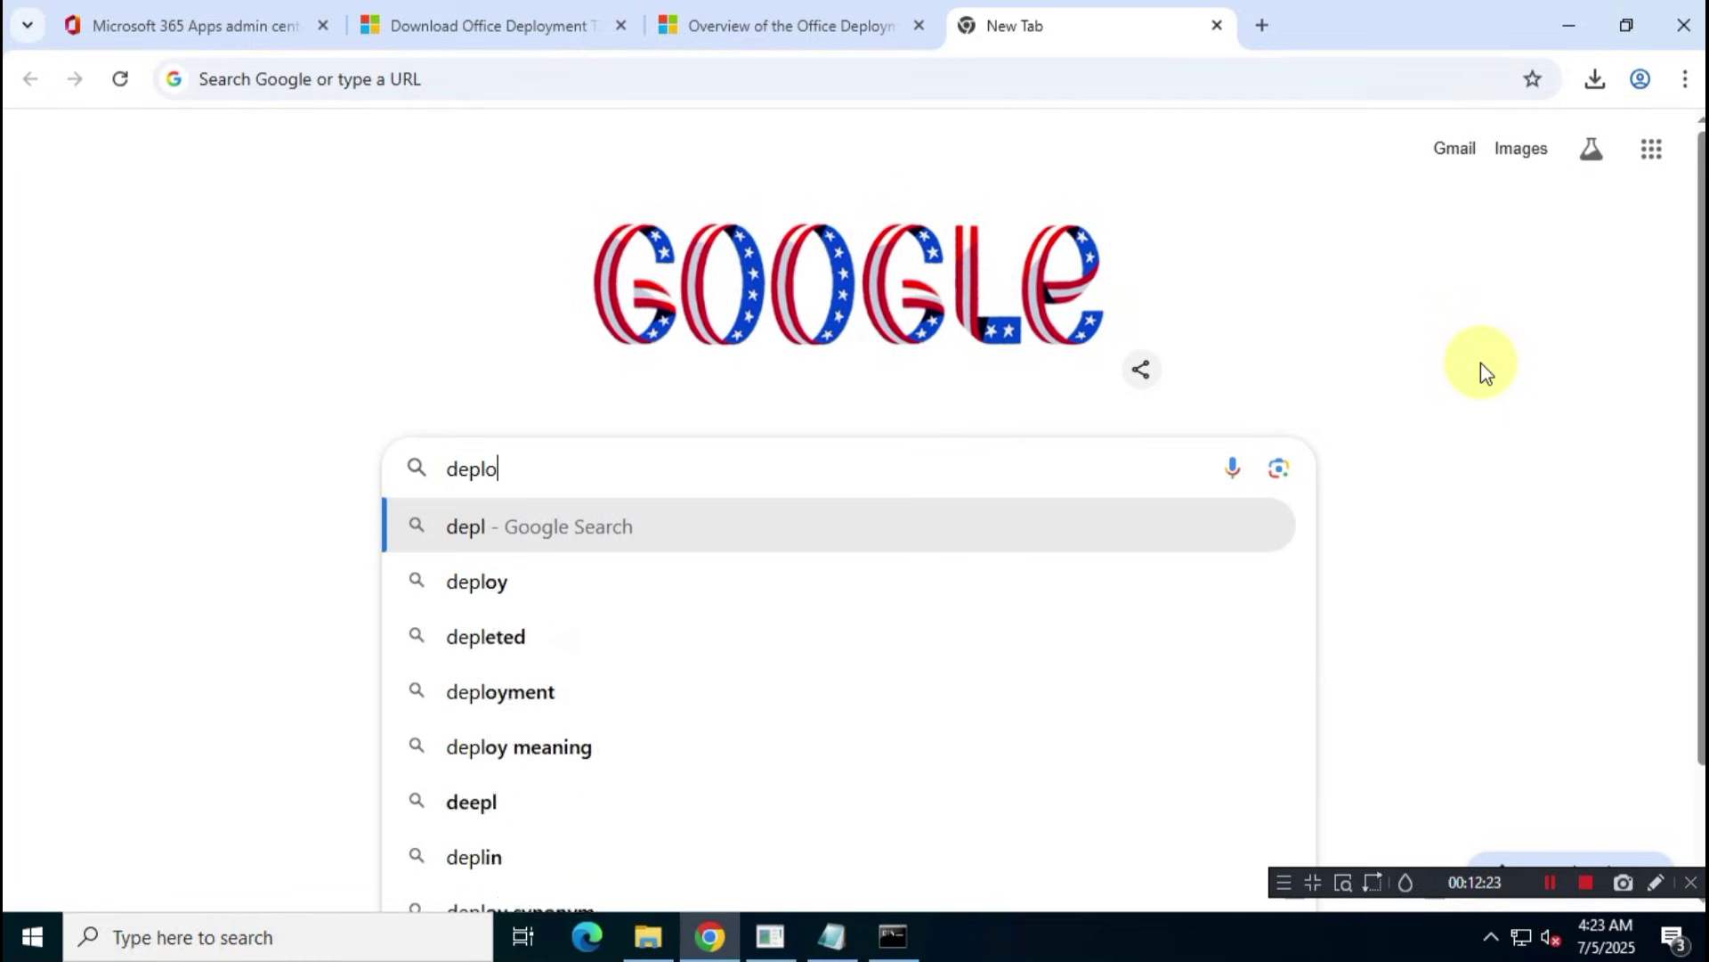
type("y off")
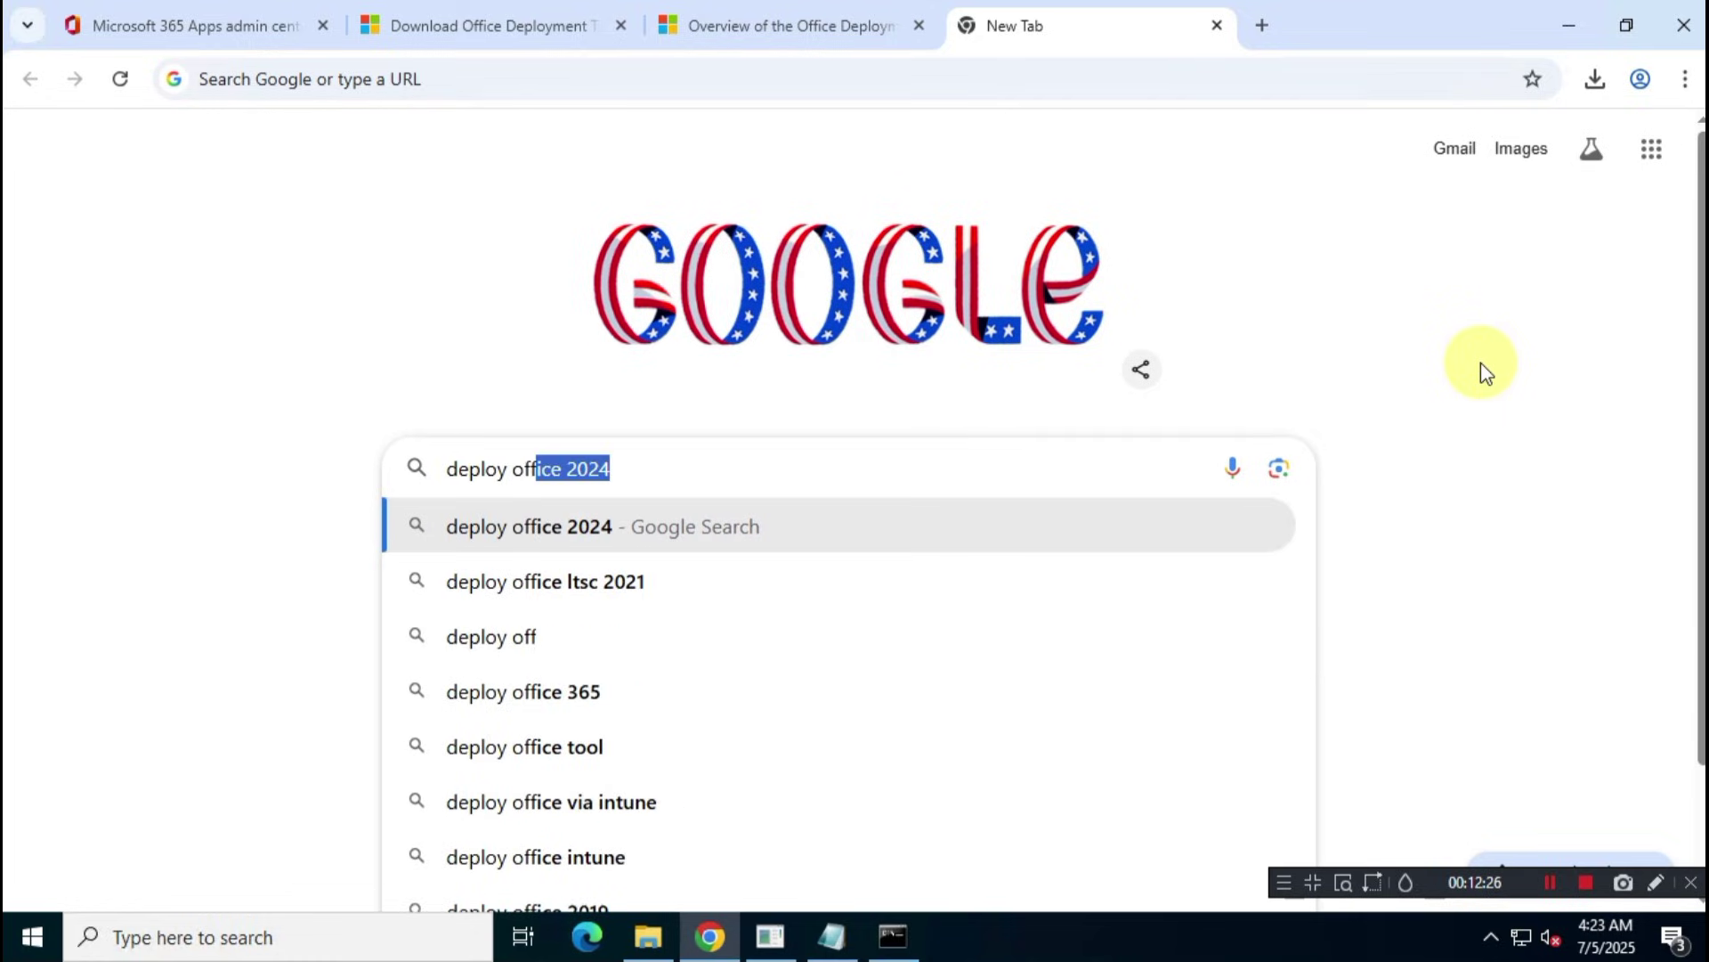
type("ice LTSC")
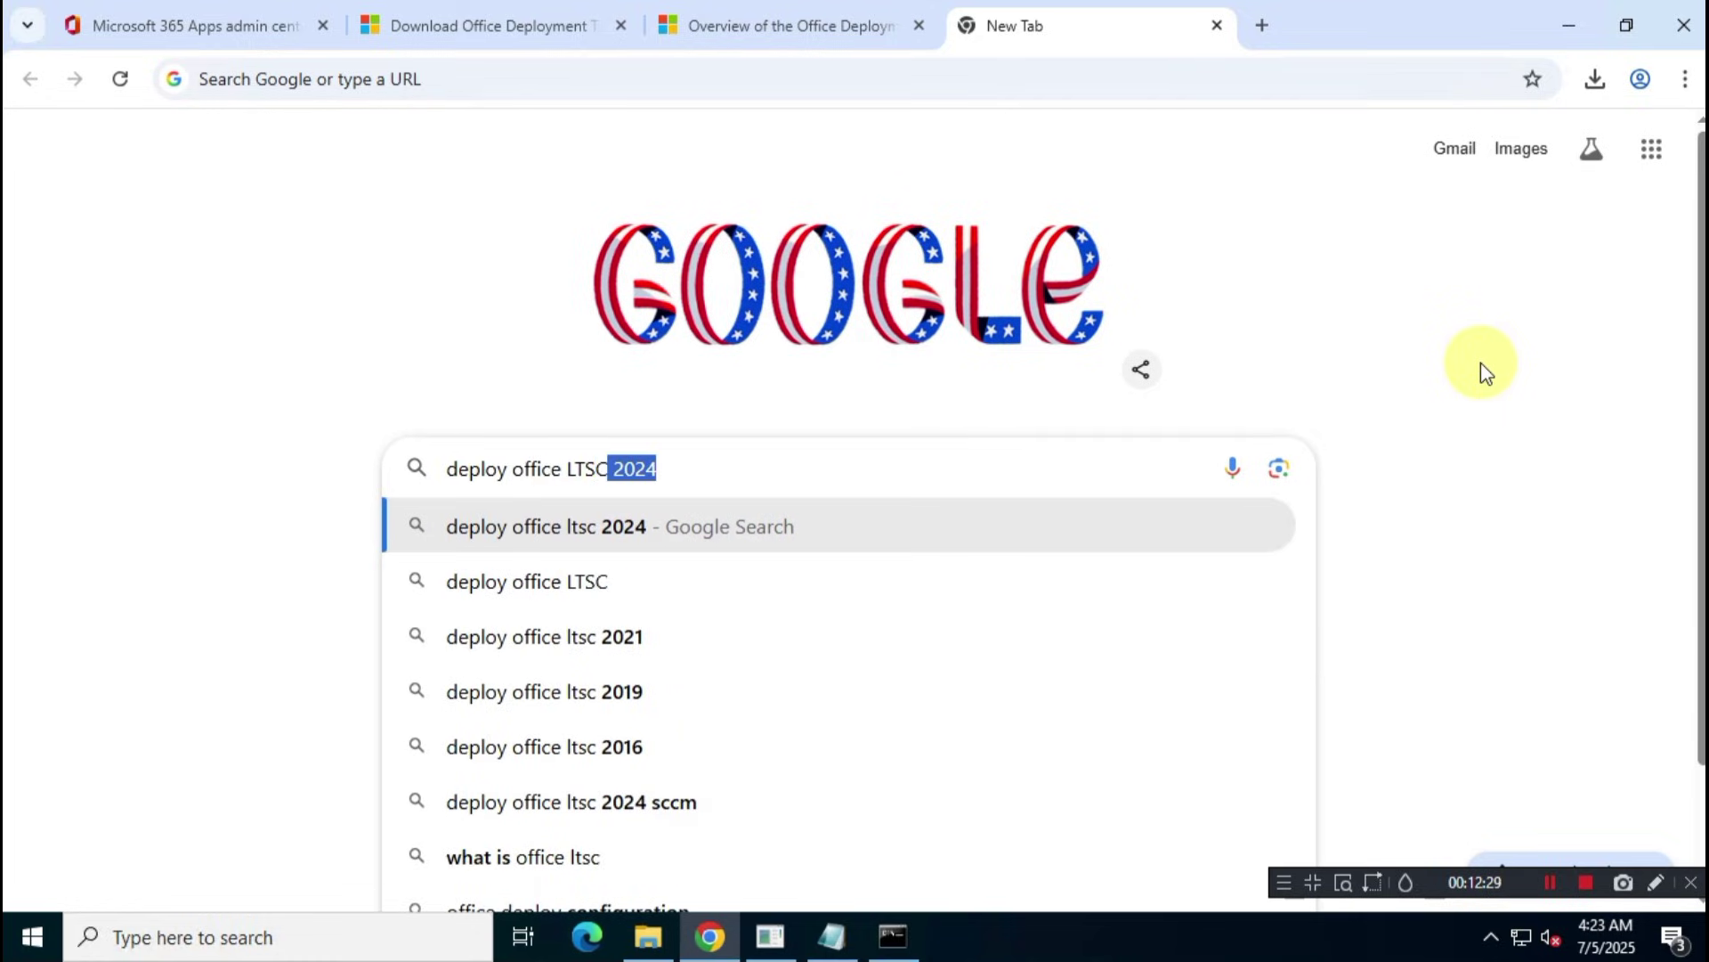
type(" 2024")
key("ctrl+a")
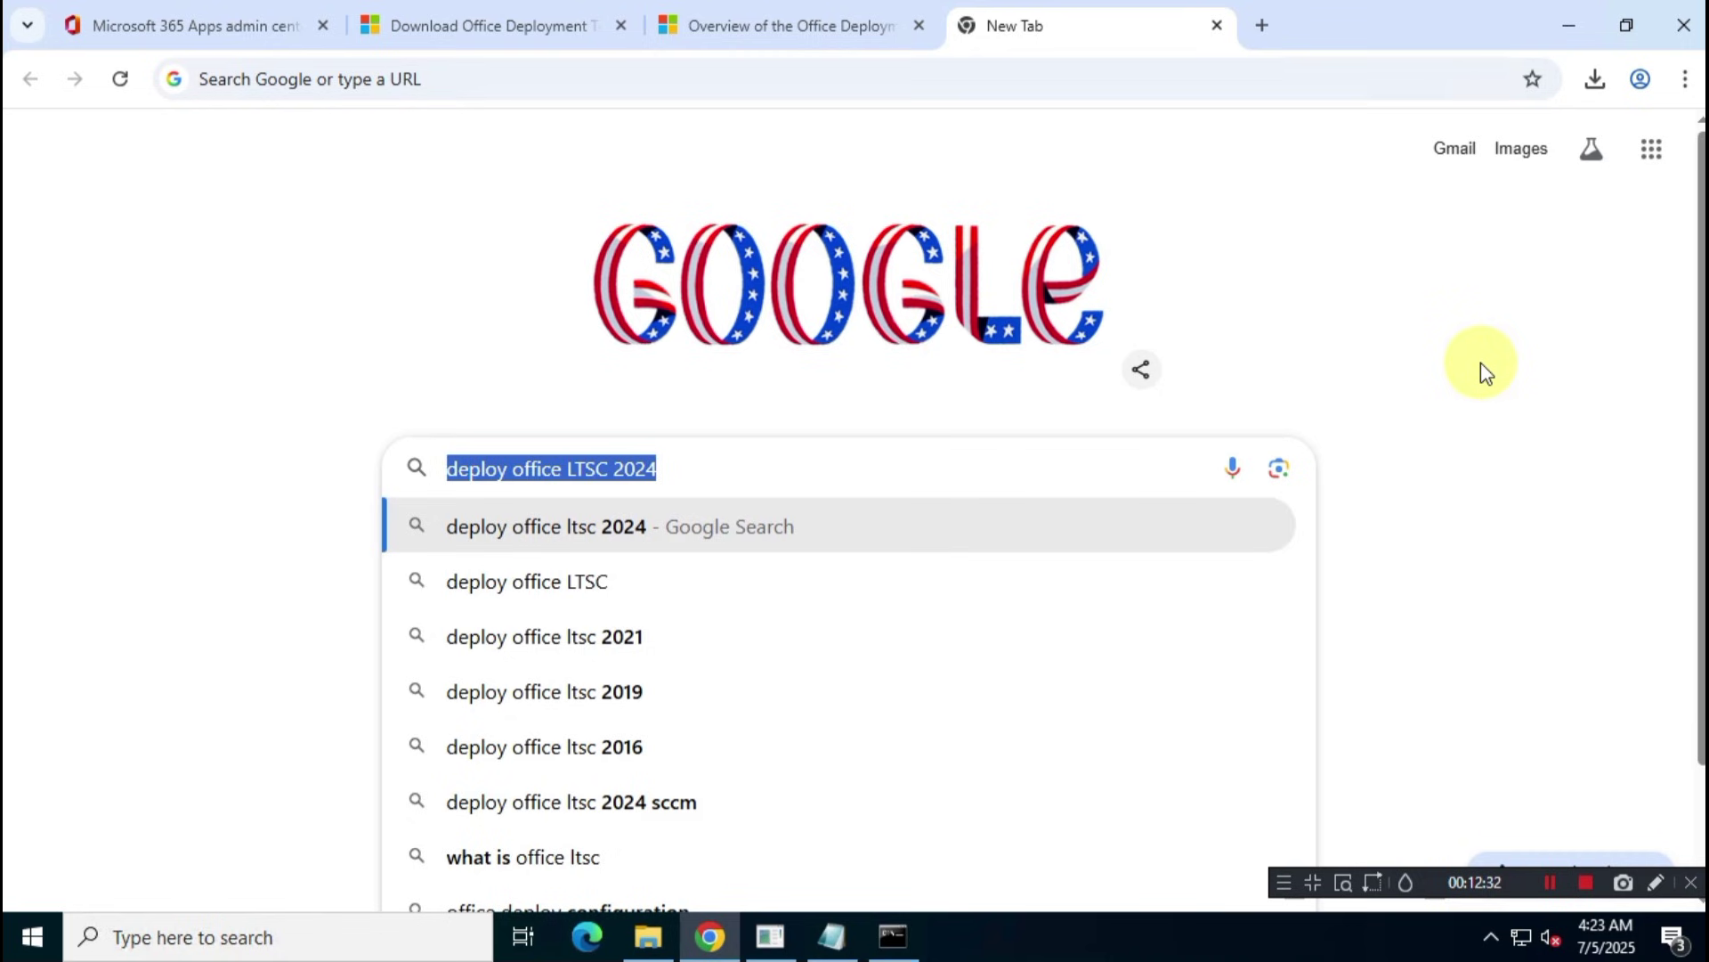
key("Return")
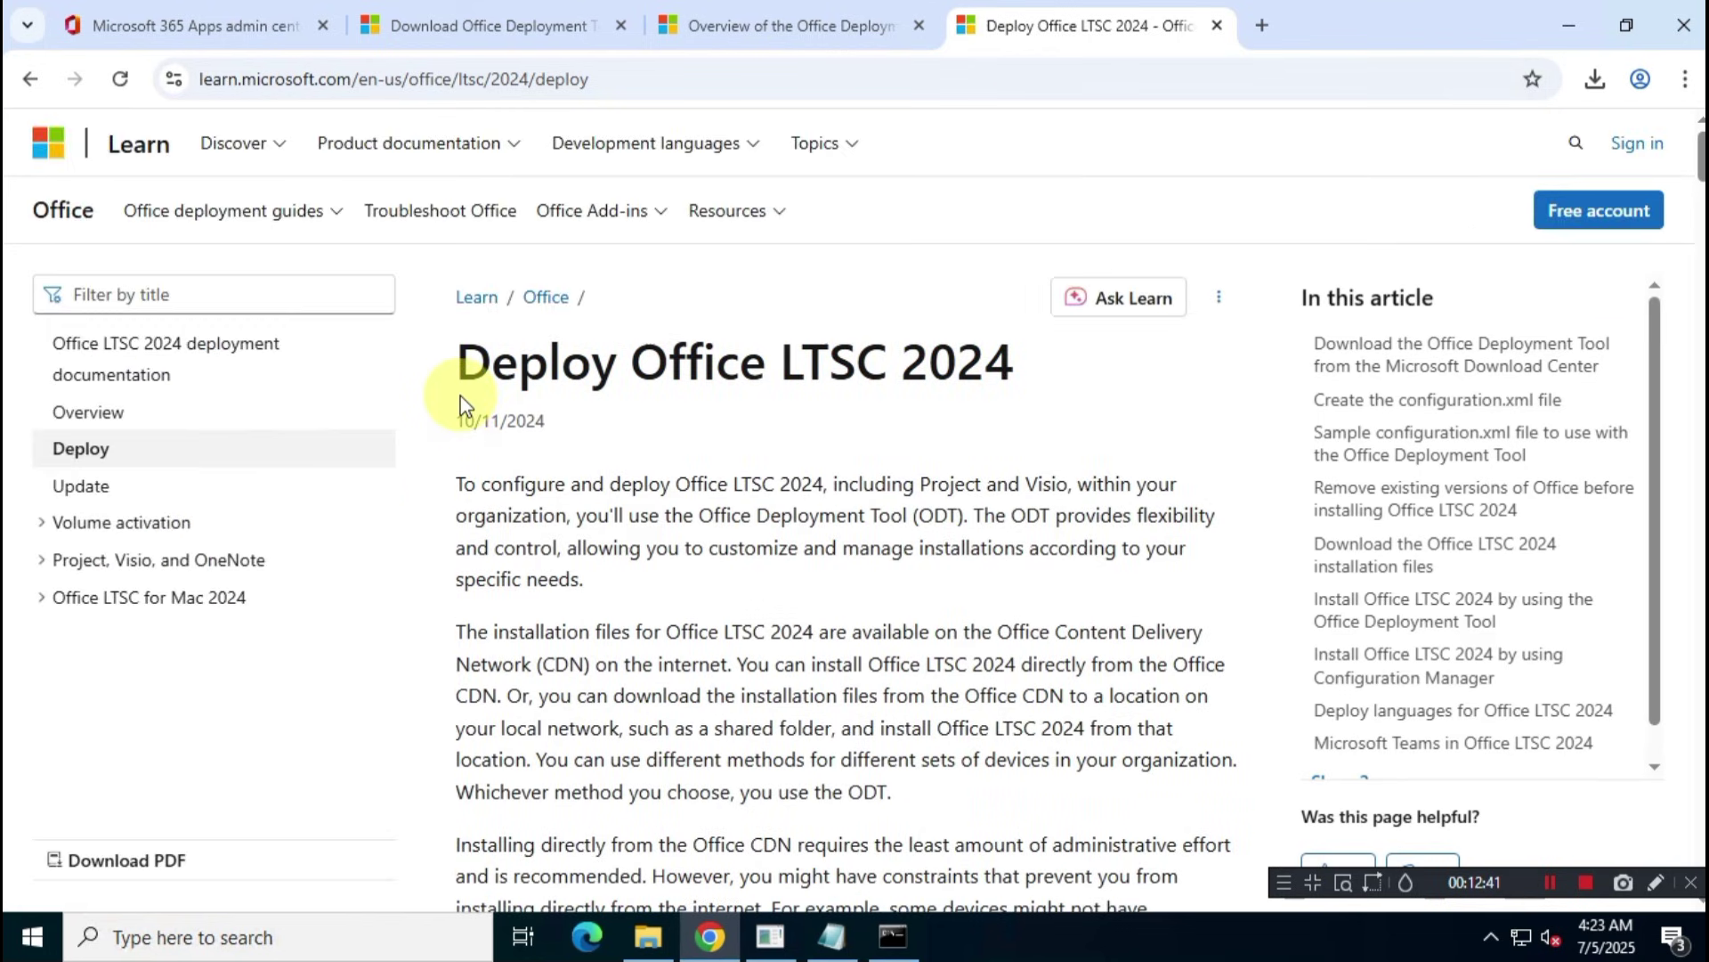
- Examine the Deploy Office LTSC 2024 article's address, title and configuration table, especially the PIDKEY setting for KMS activation
left_click(622, 80)
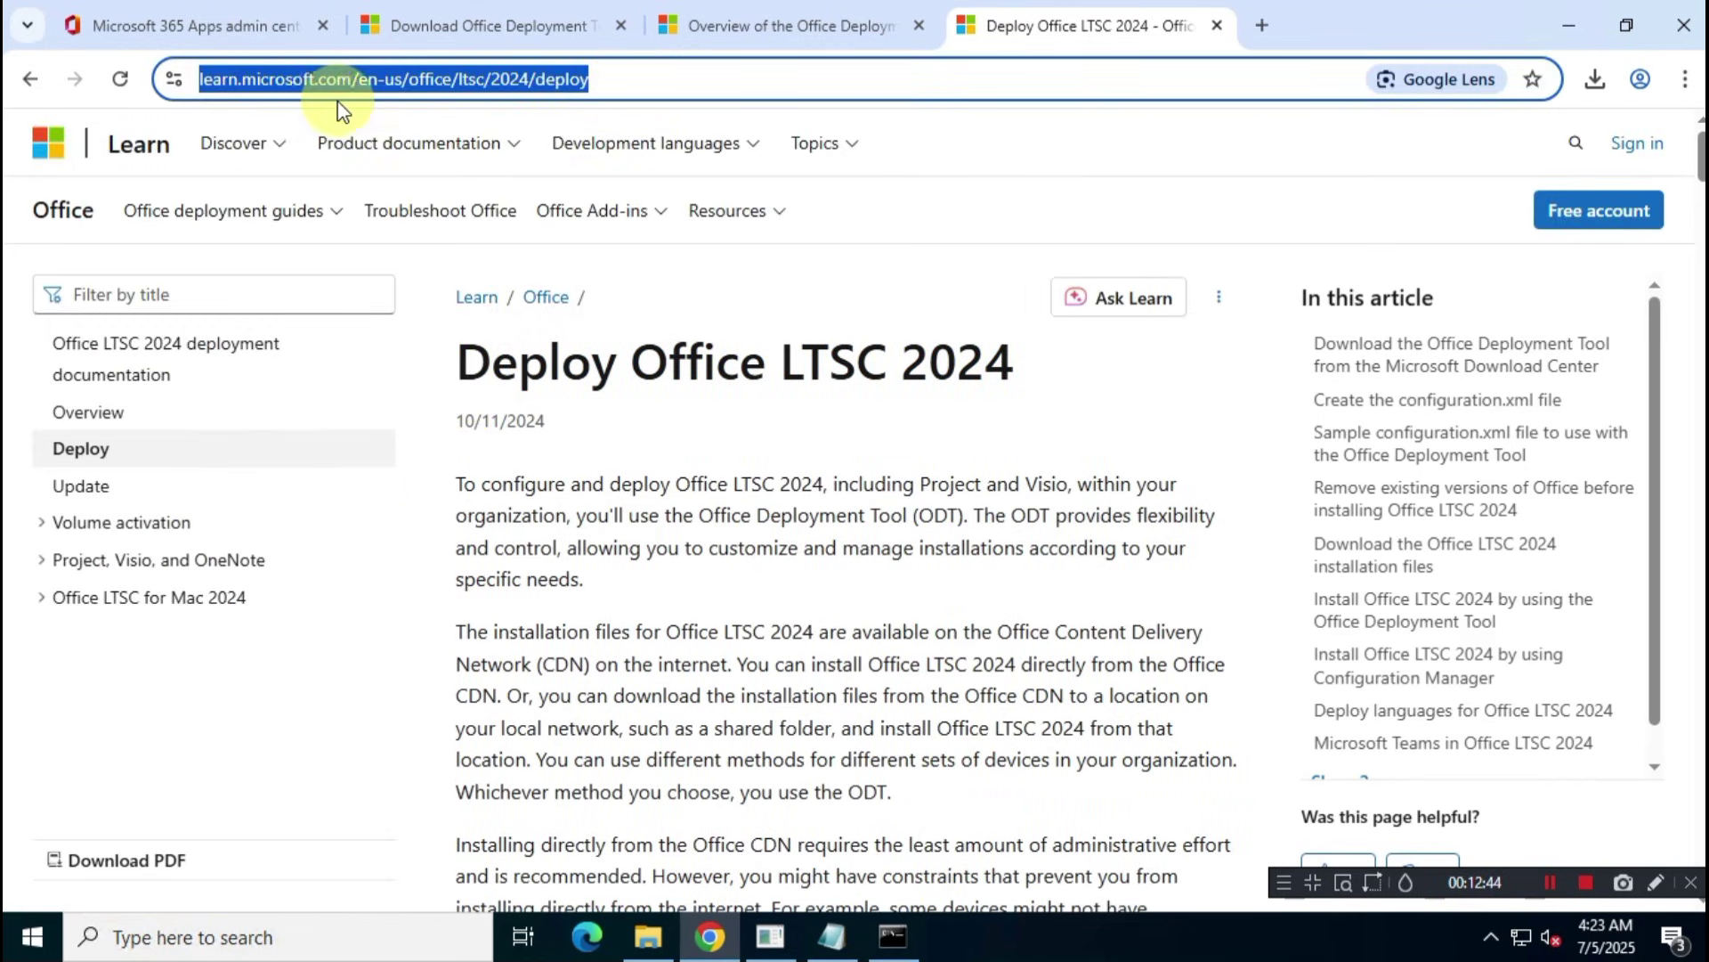
left_click_drag(458, 362, 1015, 369)
scroll(995, 452, "down", 4)
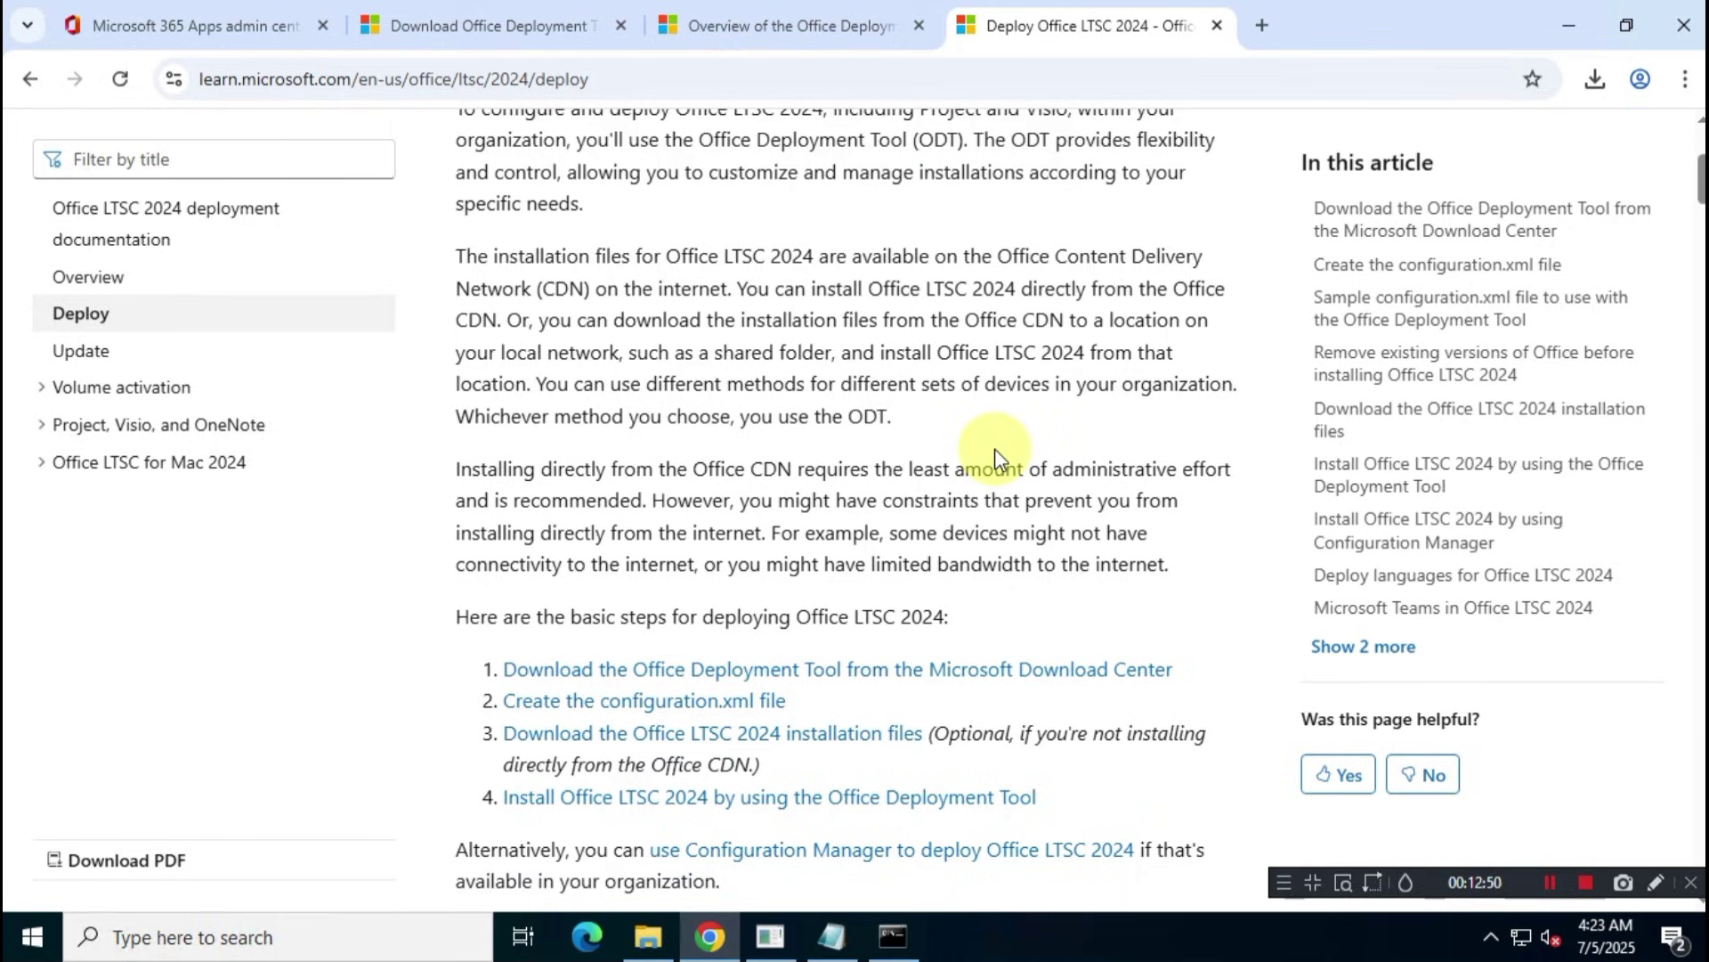
scroll(996, 447, "down", 12)
scroll(997, 450, "down", 11)
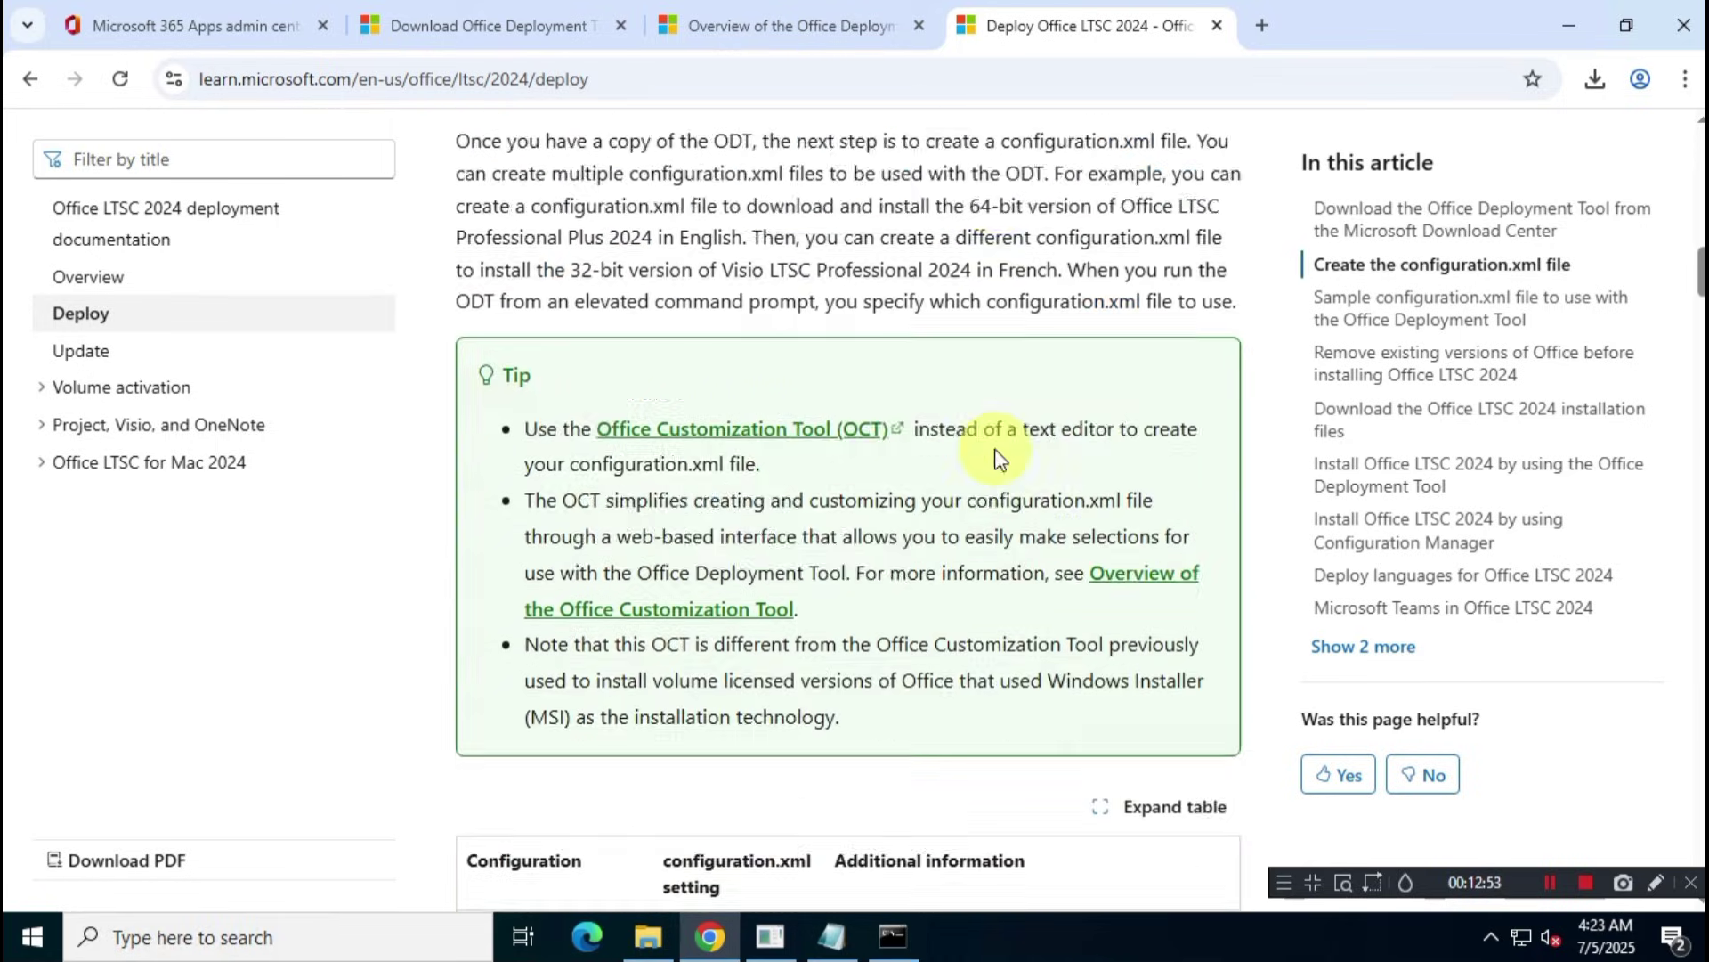
scroll(997, 450, "down", 4)
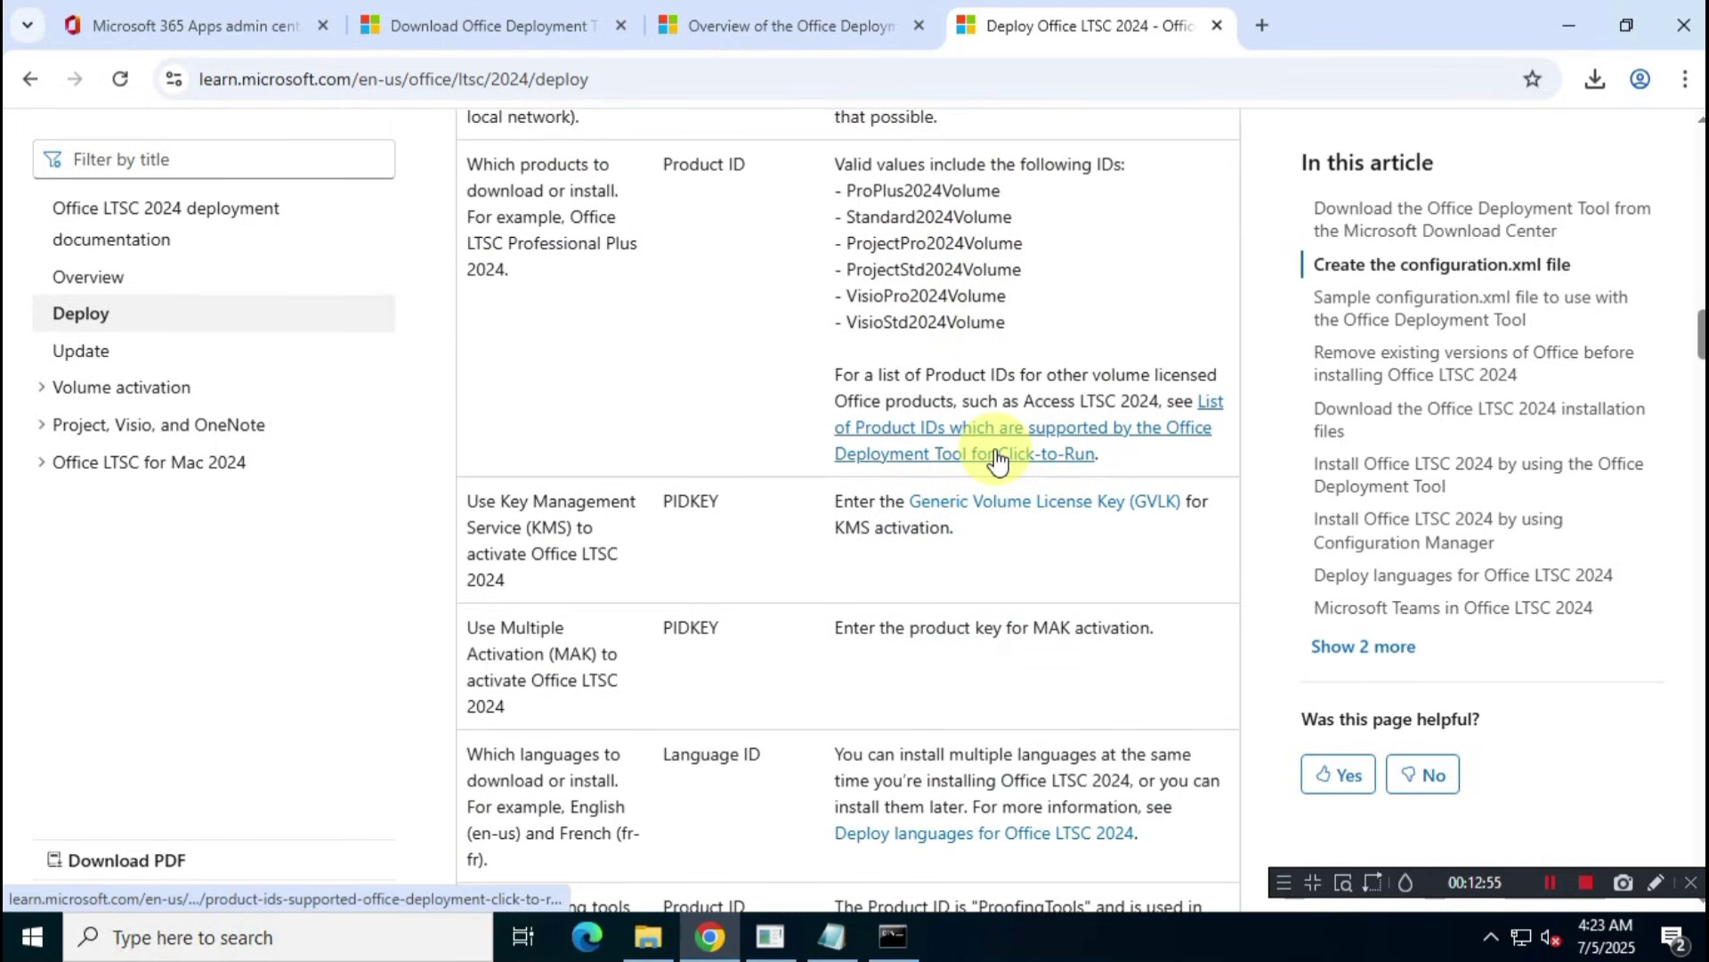
scroll(997, 459, "down", 3)
left_click_drag(466, 252, 599, 332)
double_click(690, 251)
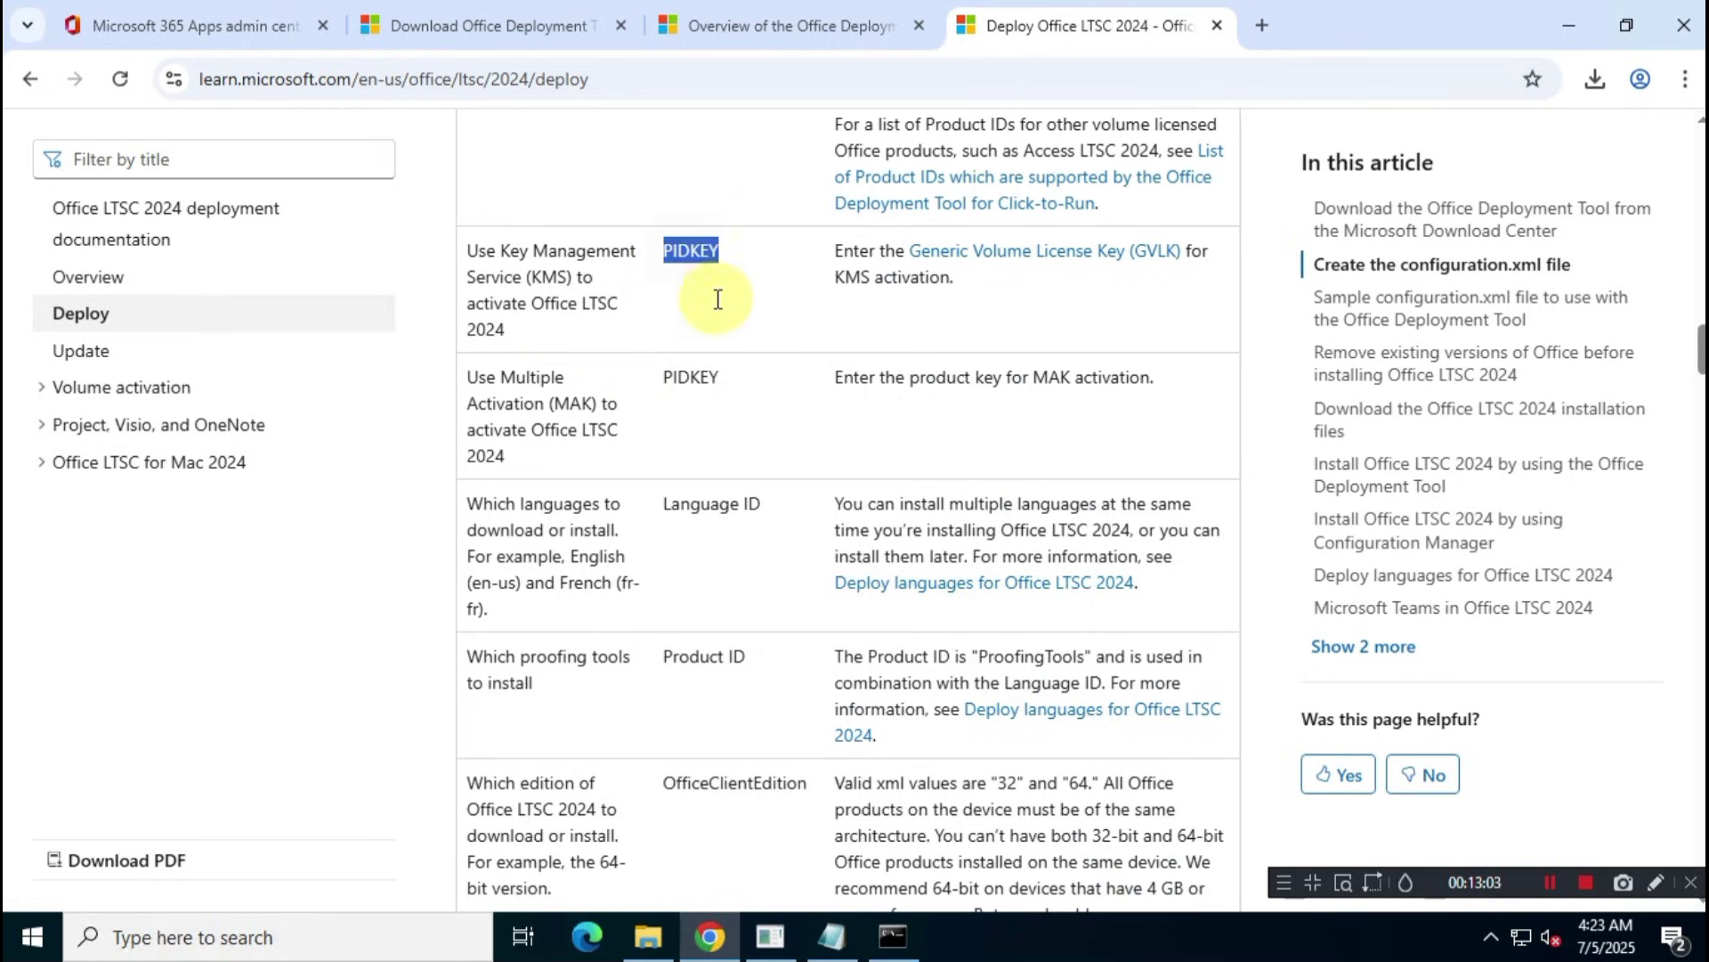
left_click_drag(837, 252, 997, 338)
left_click(997, 337)
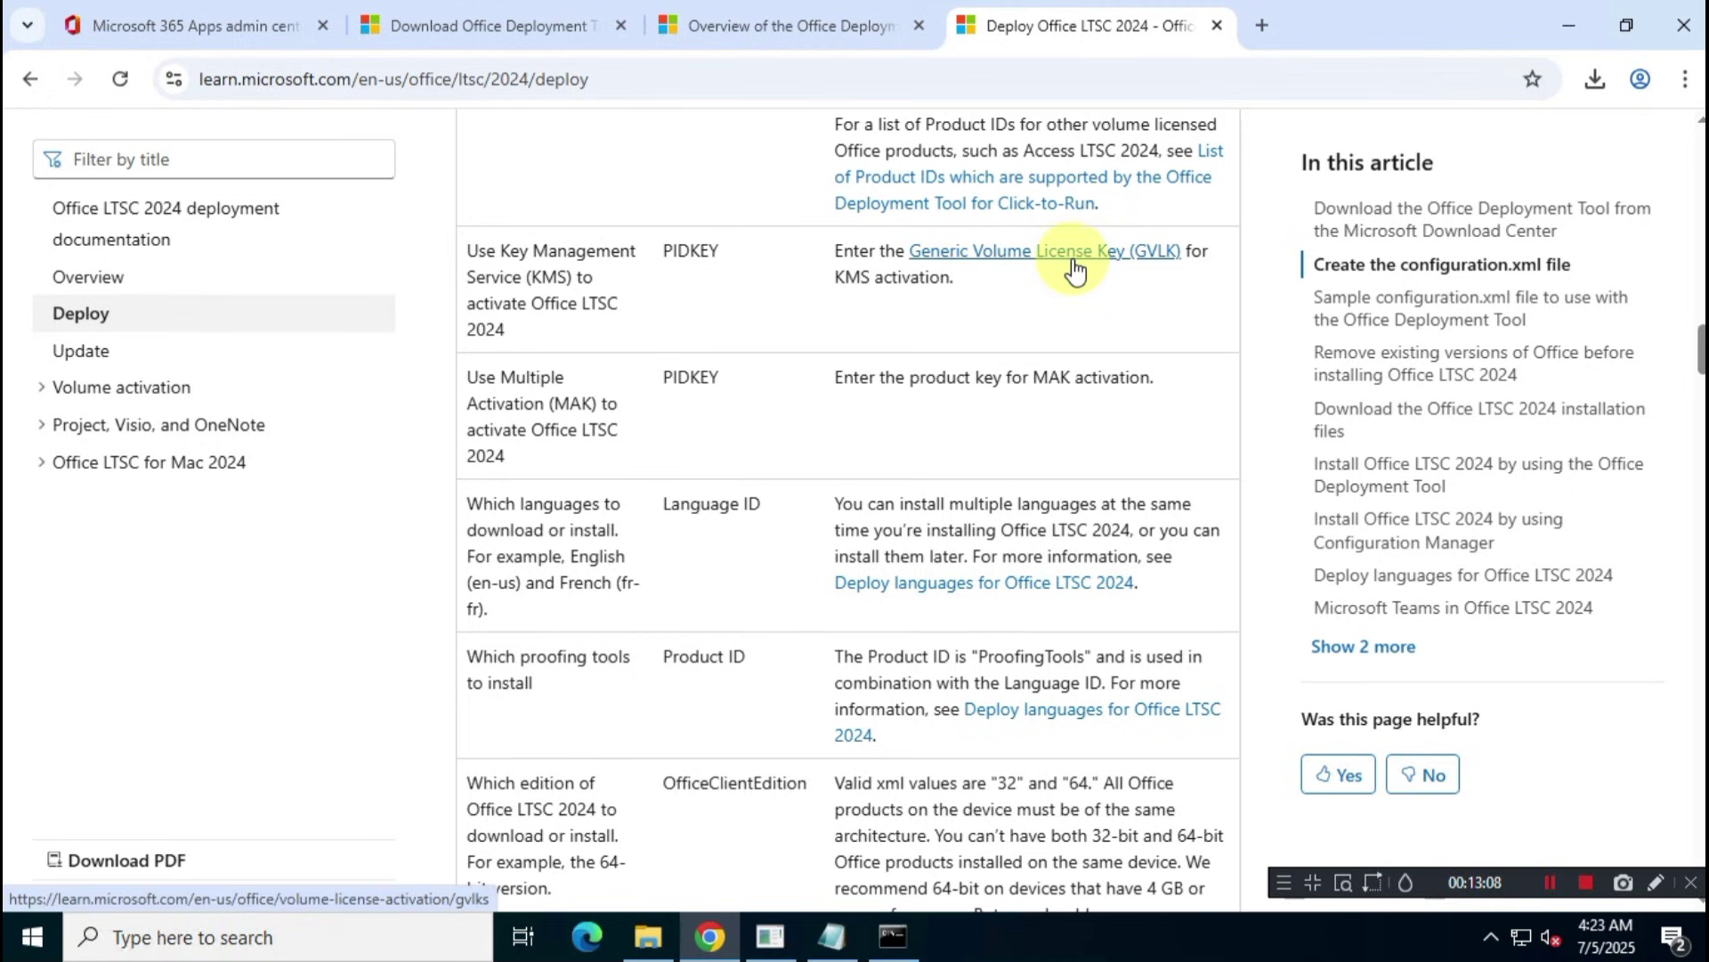
- Open the linked Generic Volume License Key (GVLK) article for KMS activation and review its address and title
left_click(1077, 261)
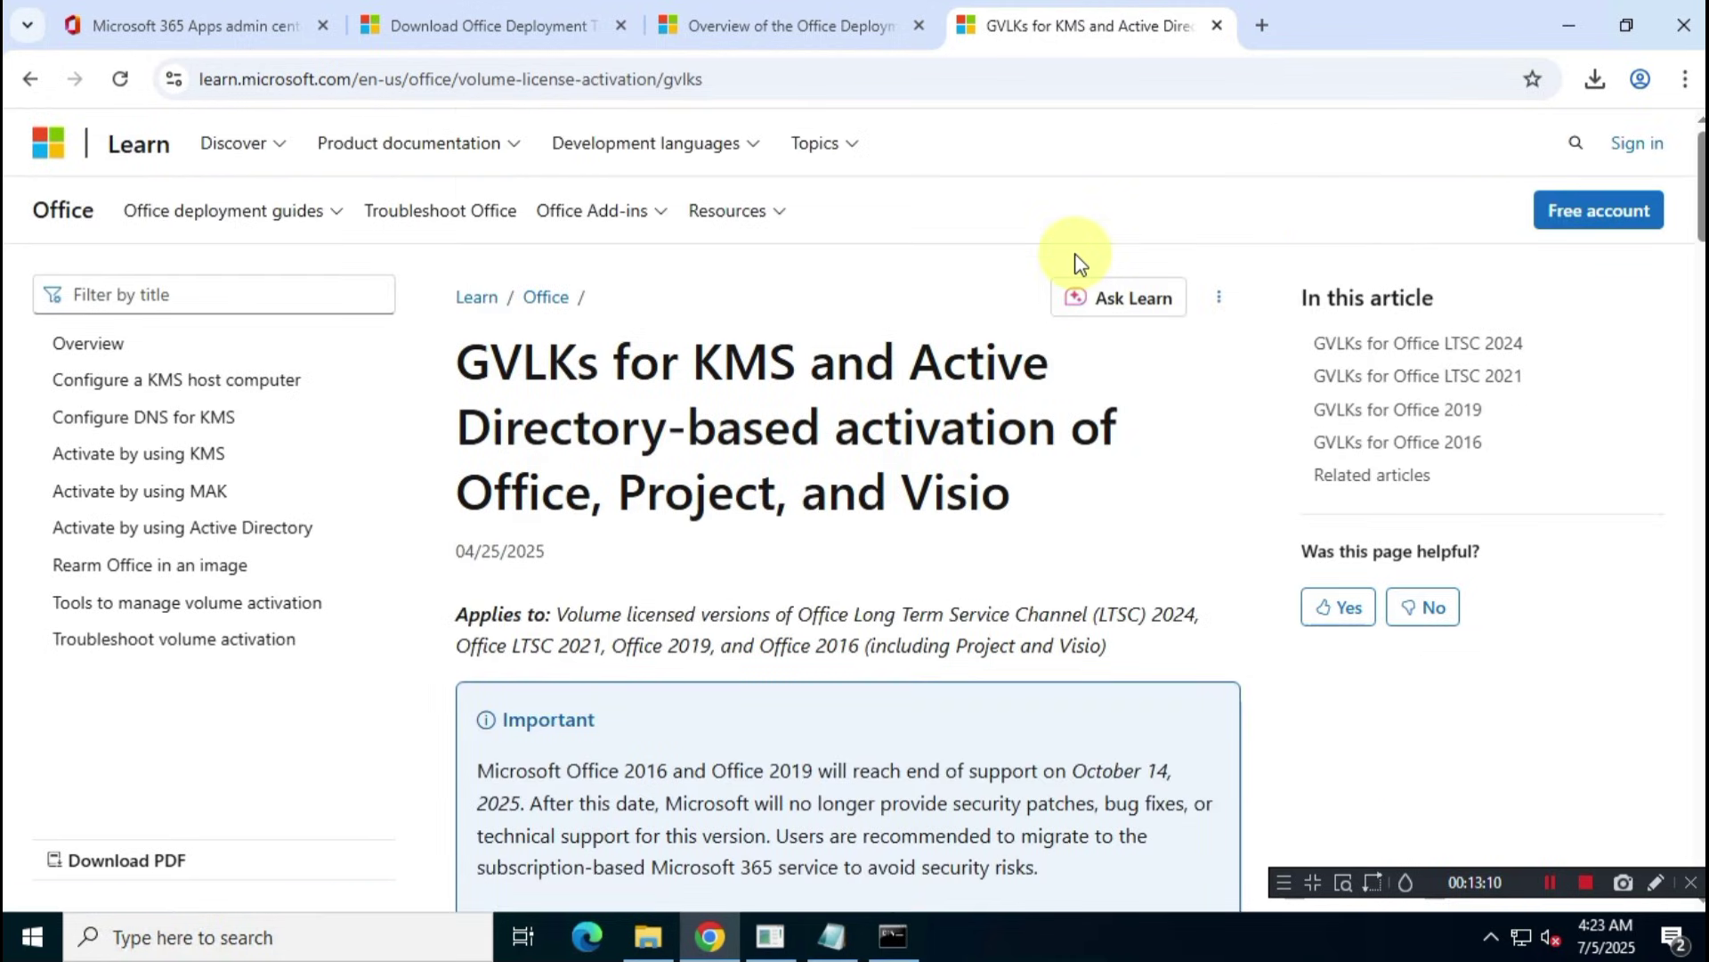
left_click(731, 83)
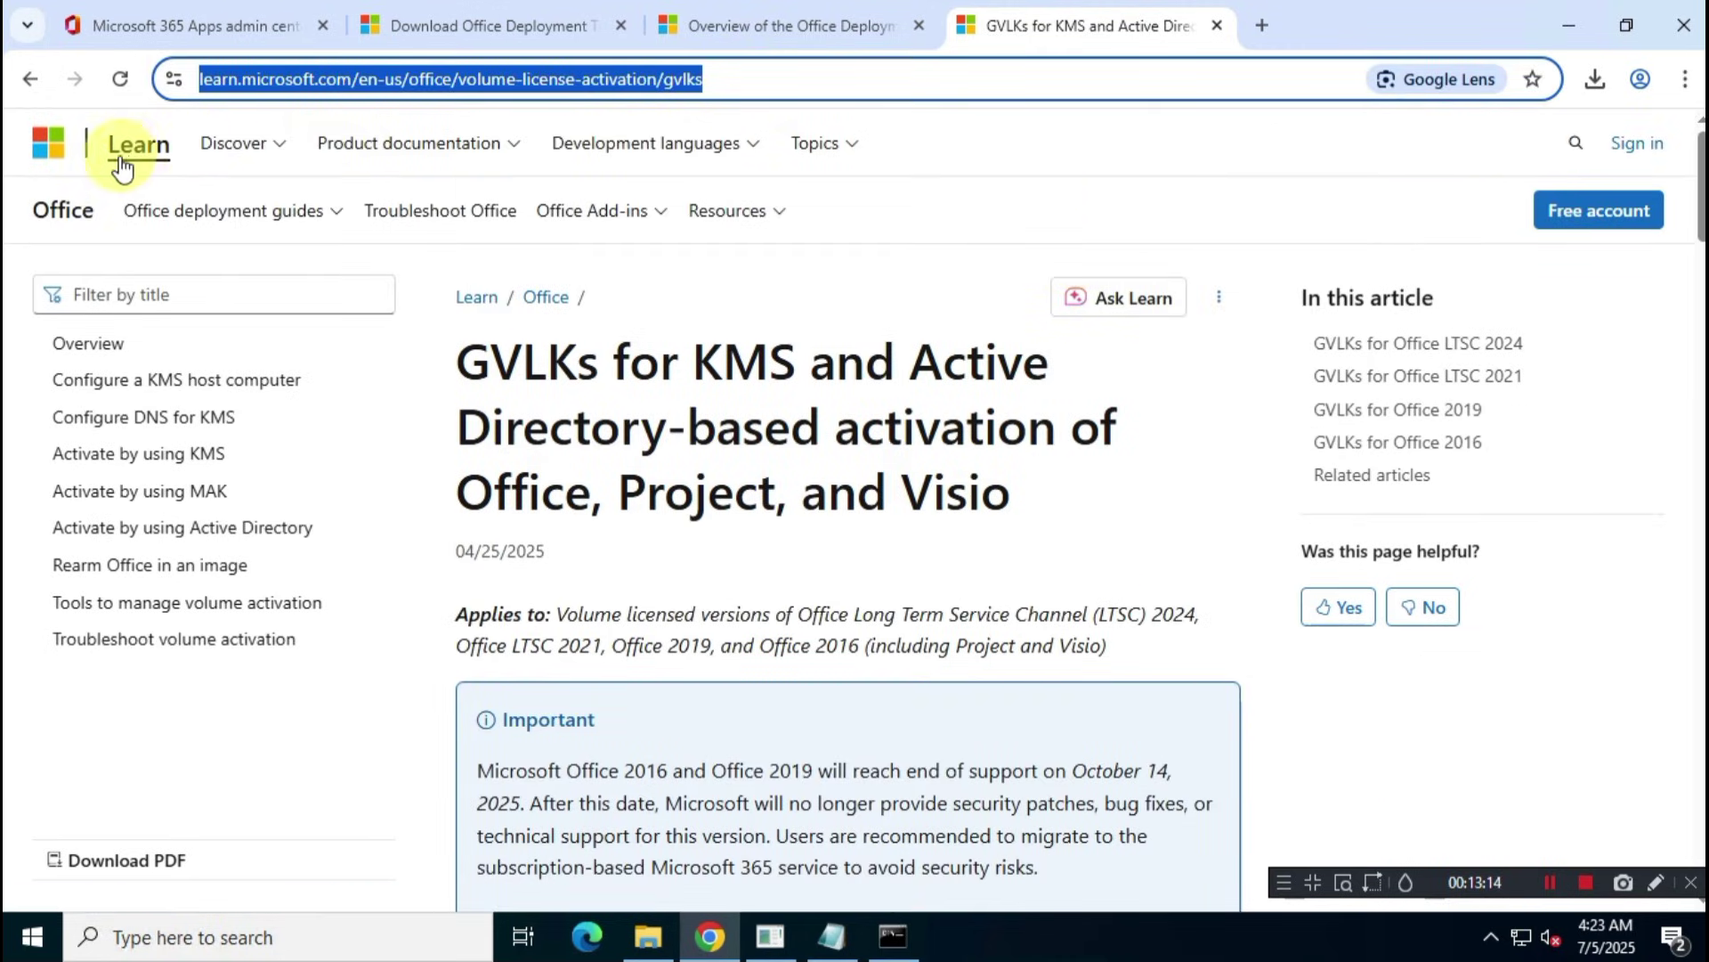
scroll(775, 392, "down", 1)
left_click_drag(468, 237, 1107, 390)
left_click(1108, 390)
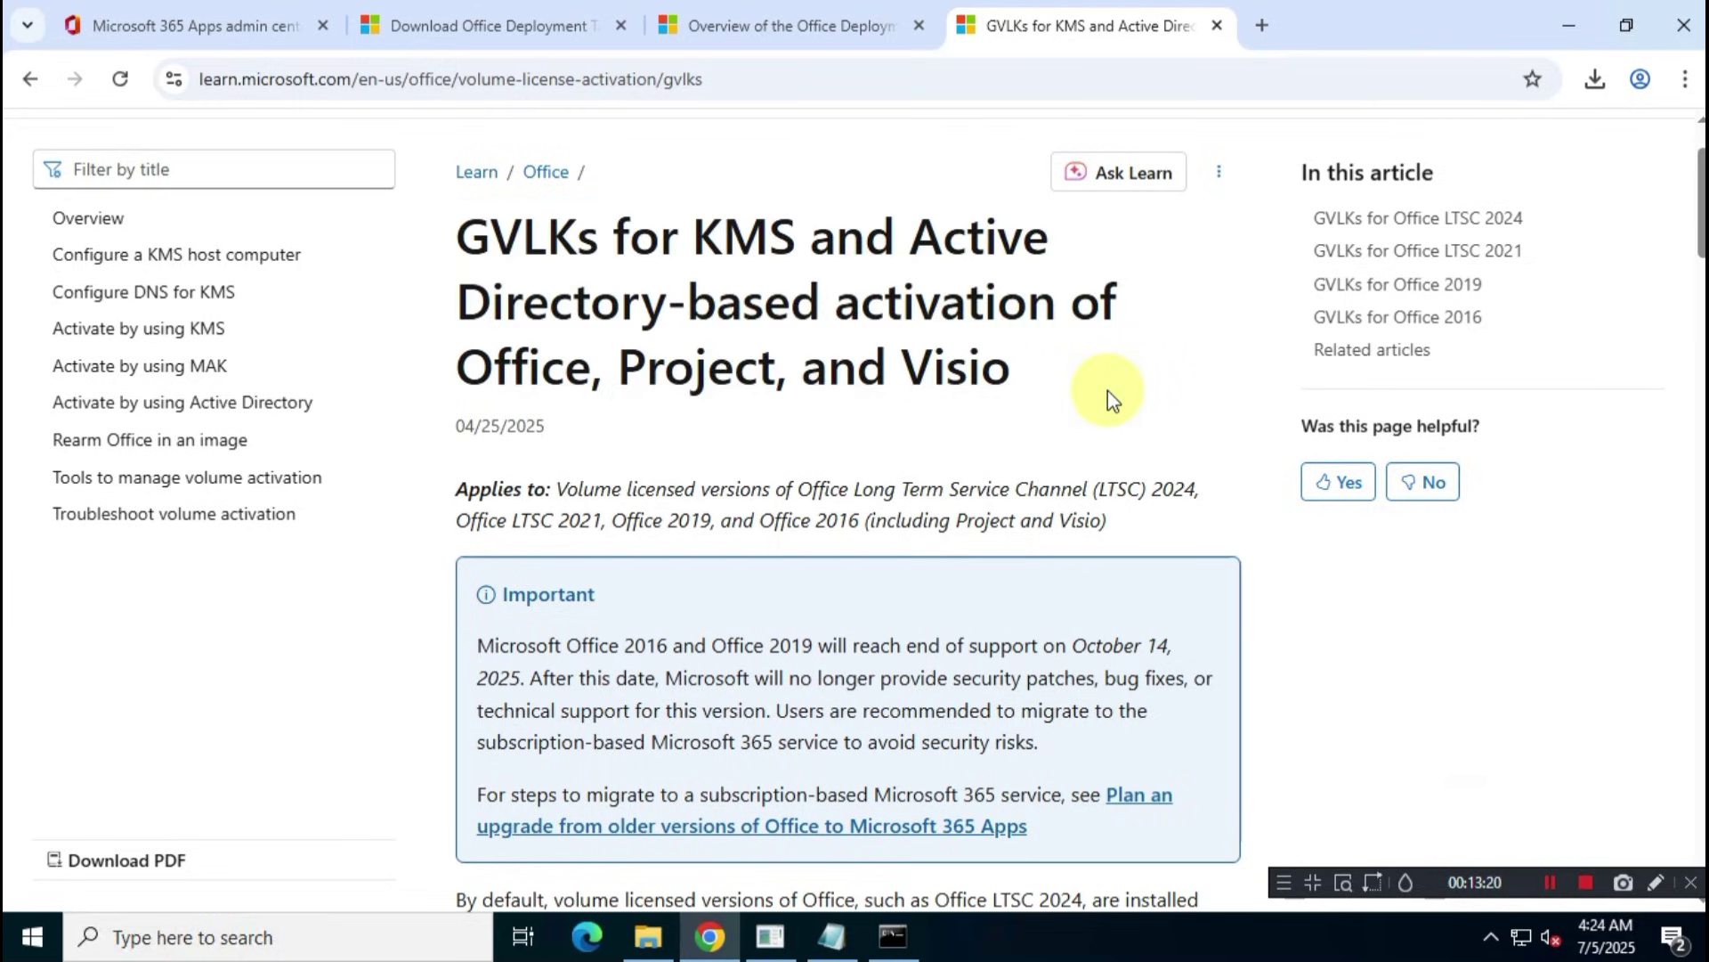
- Examine the GVLKs for Office LTSC 2024 table entries for Office LTSC Professional Plus, Project Professional and Visio LTSC Professional 2024
scroll(1107, 390, "down", 10)
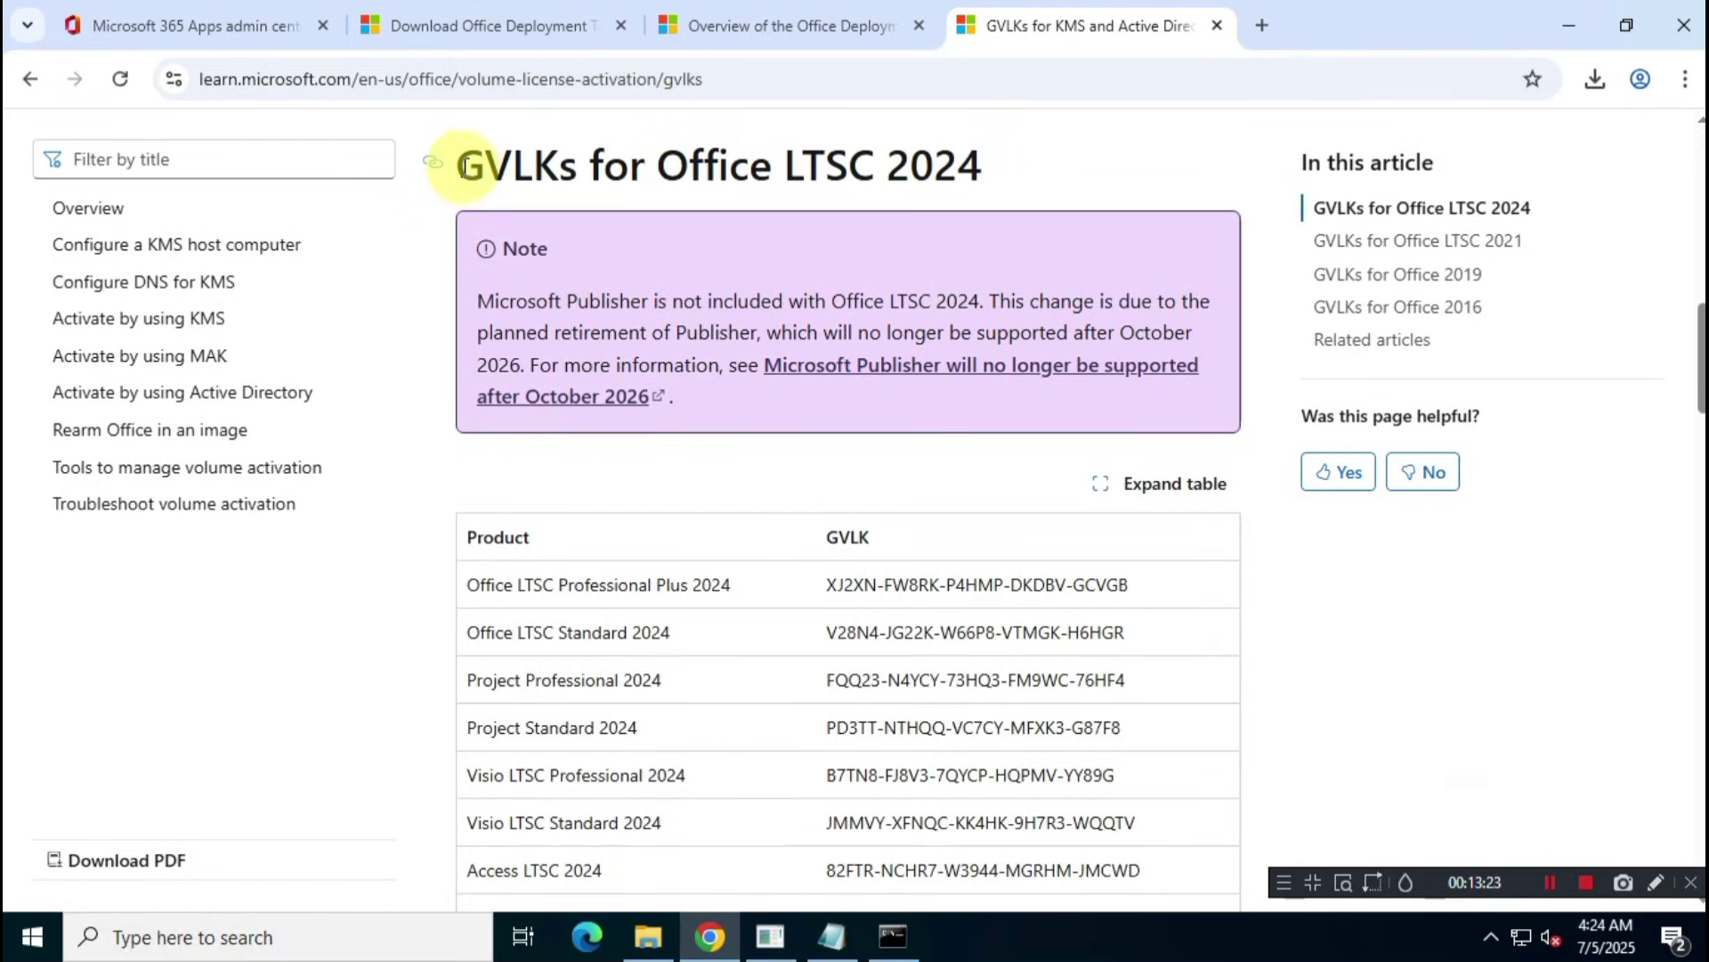
left_click_drag(458, 165, 979, 172)
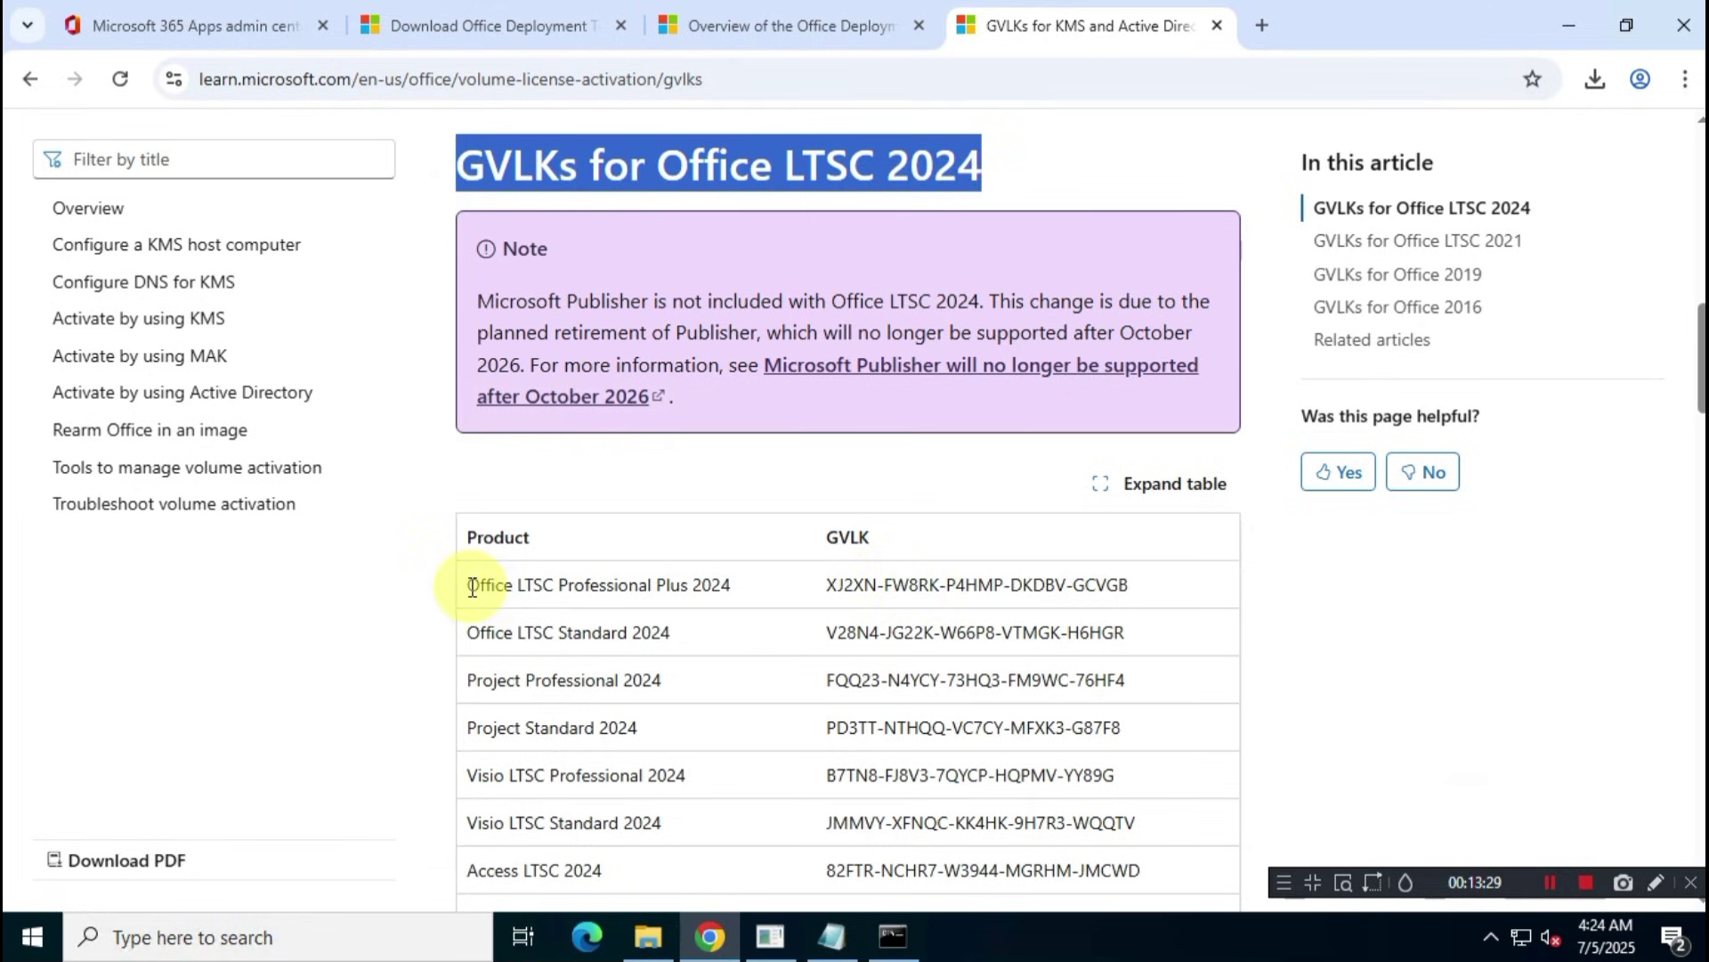
left_click_drag(471, 588, 1133, 591)
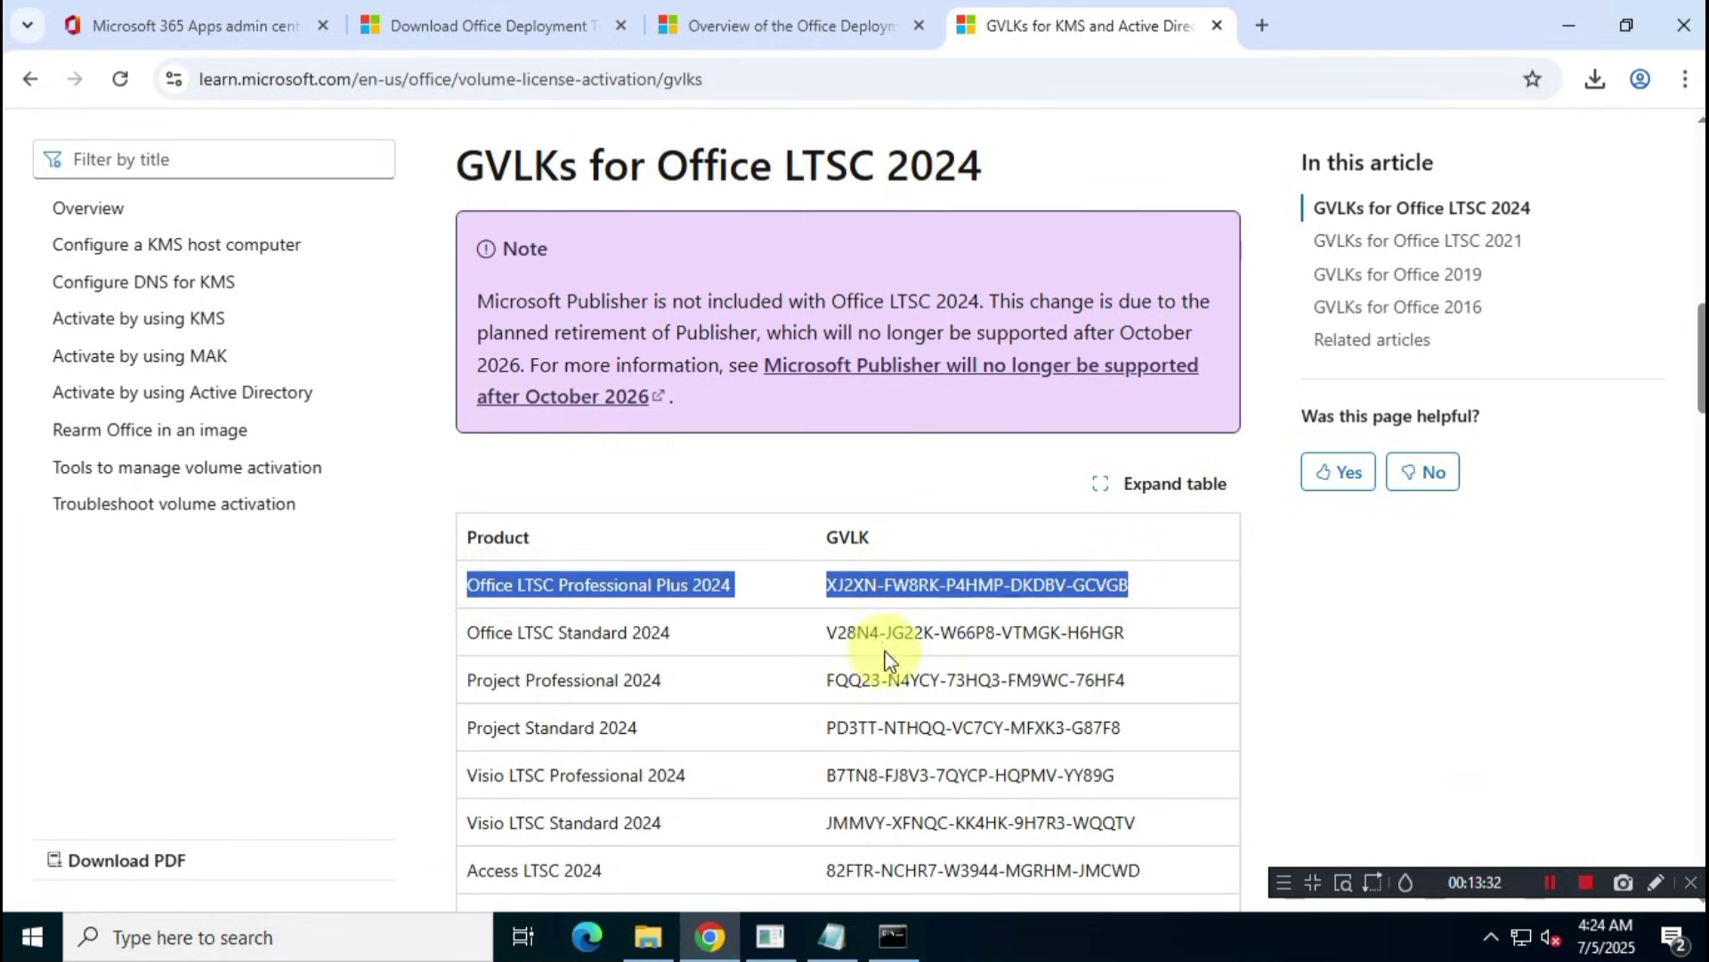
left_click_drag(468, 682, 1134, 684)
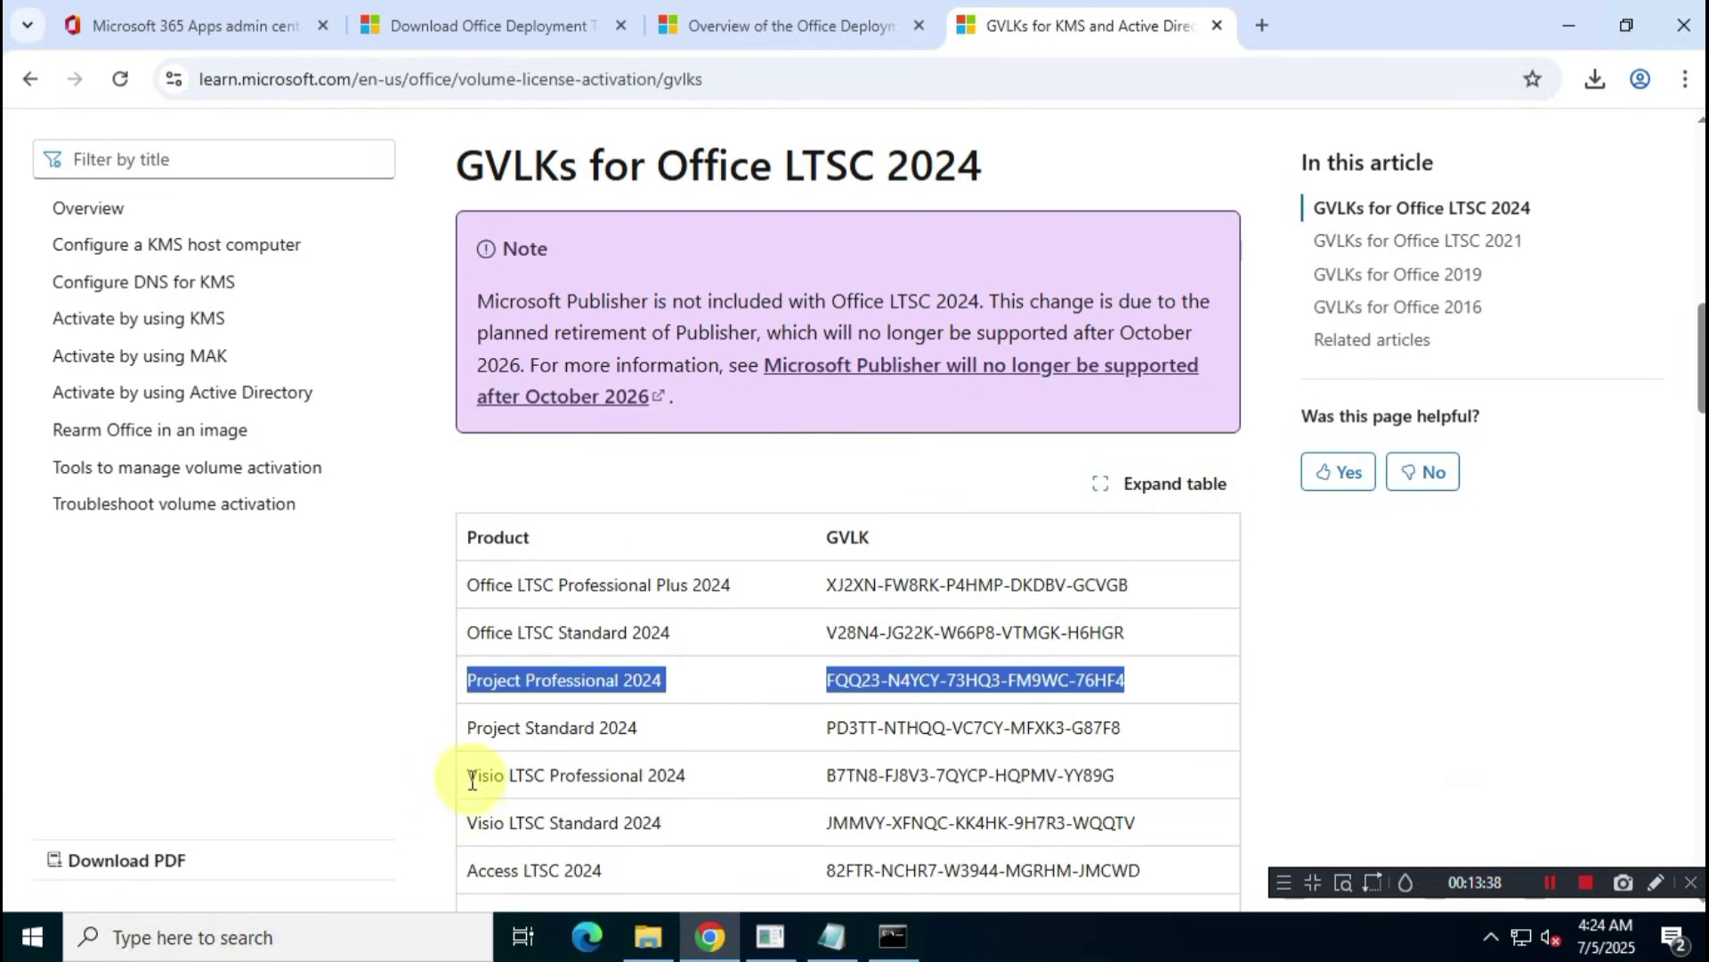
left_click_drag(472, 778, 1126, 777)
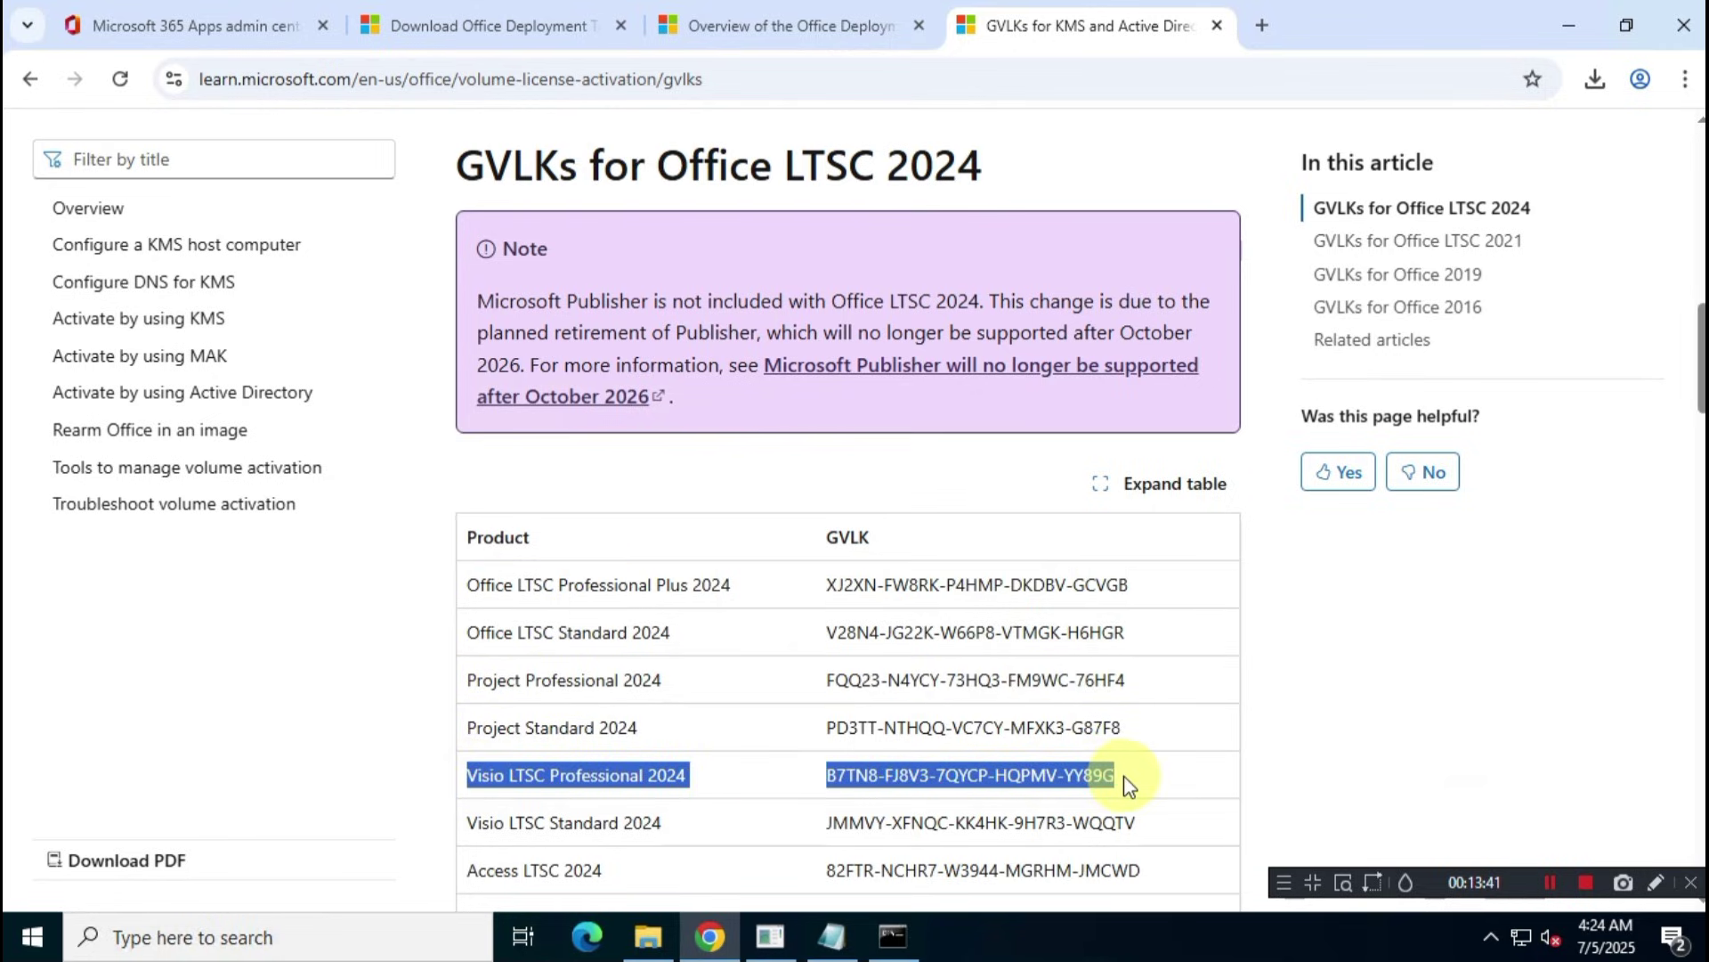
left_click(1295, 713)
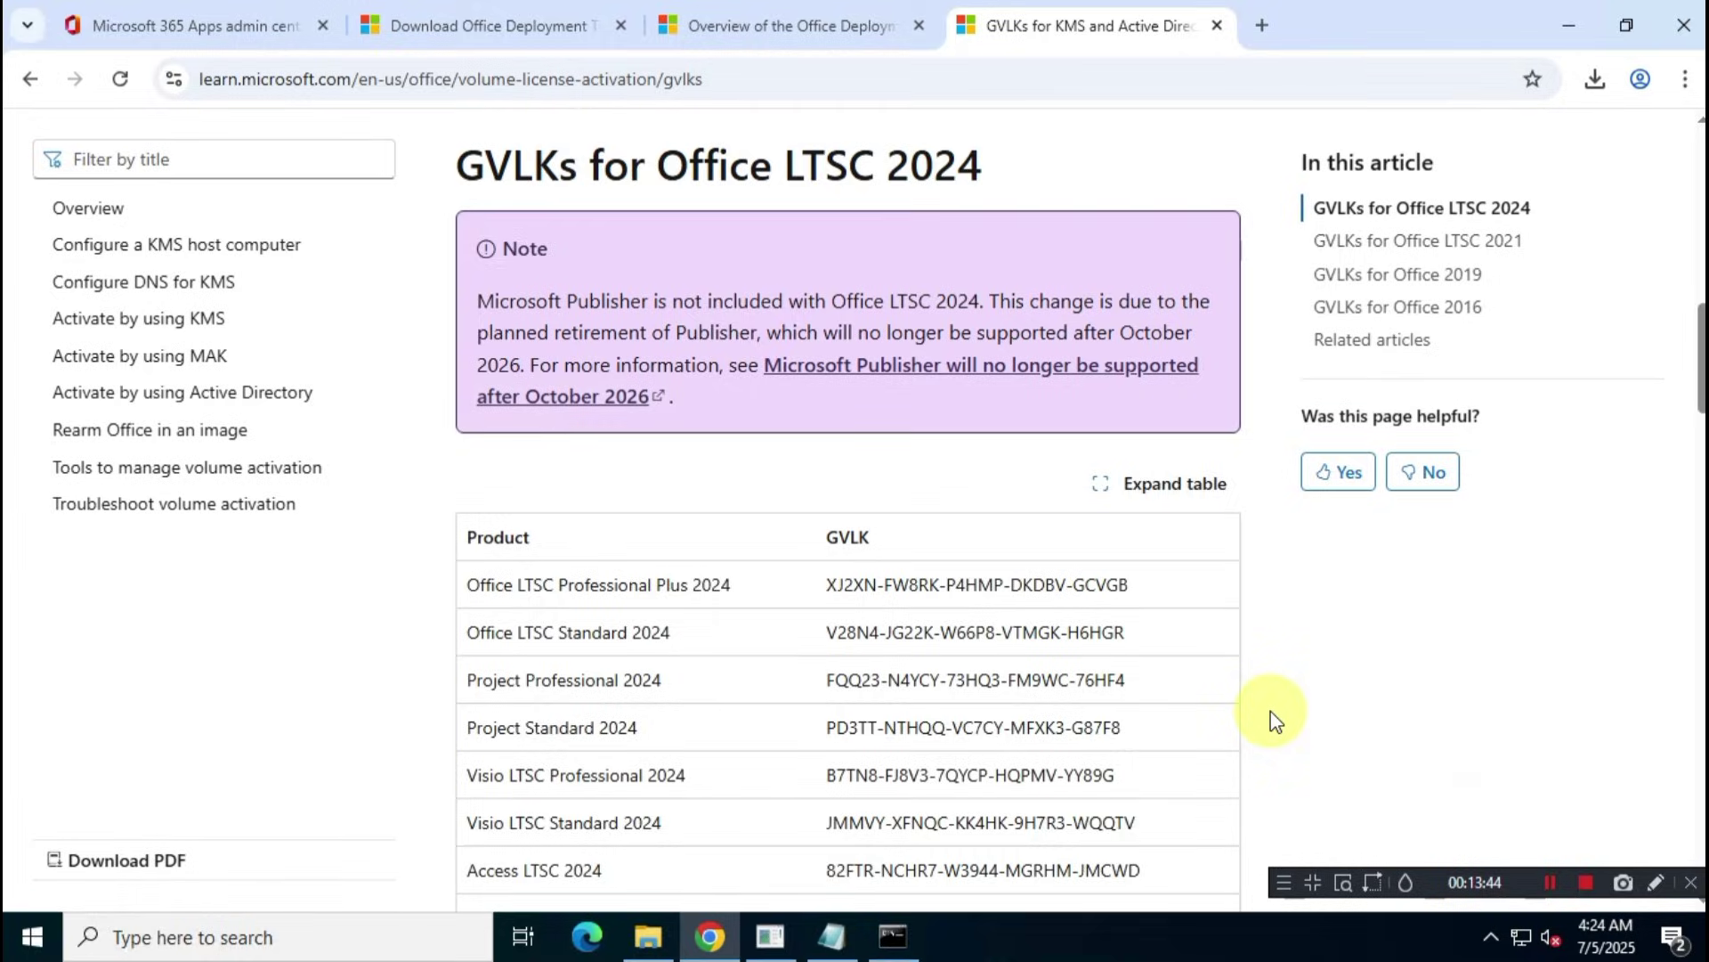
- Search Google in a new tab for tools to manage volume activation of office, and open Microsoft's article of that title
left_click(1267, 26)
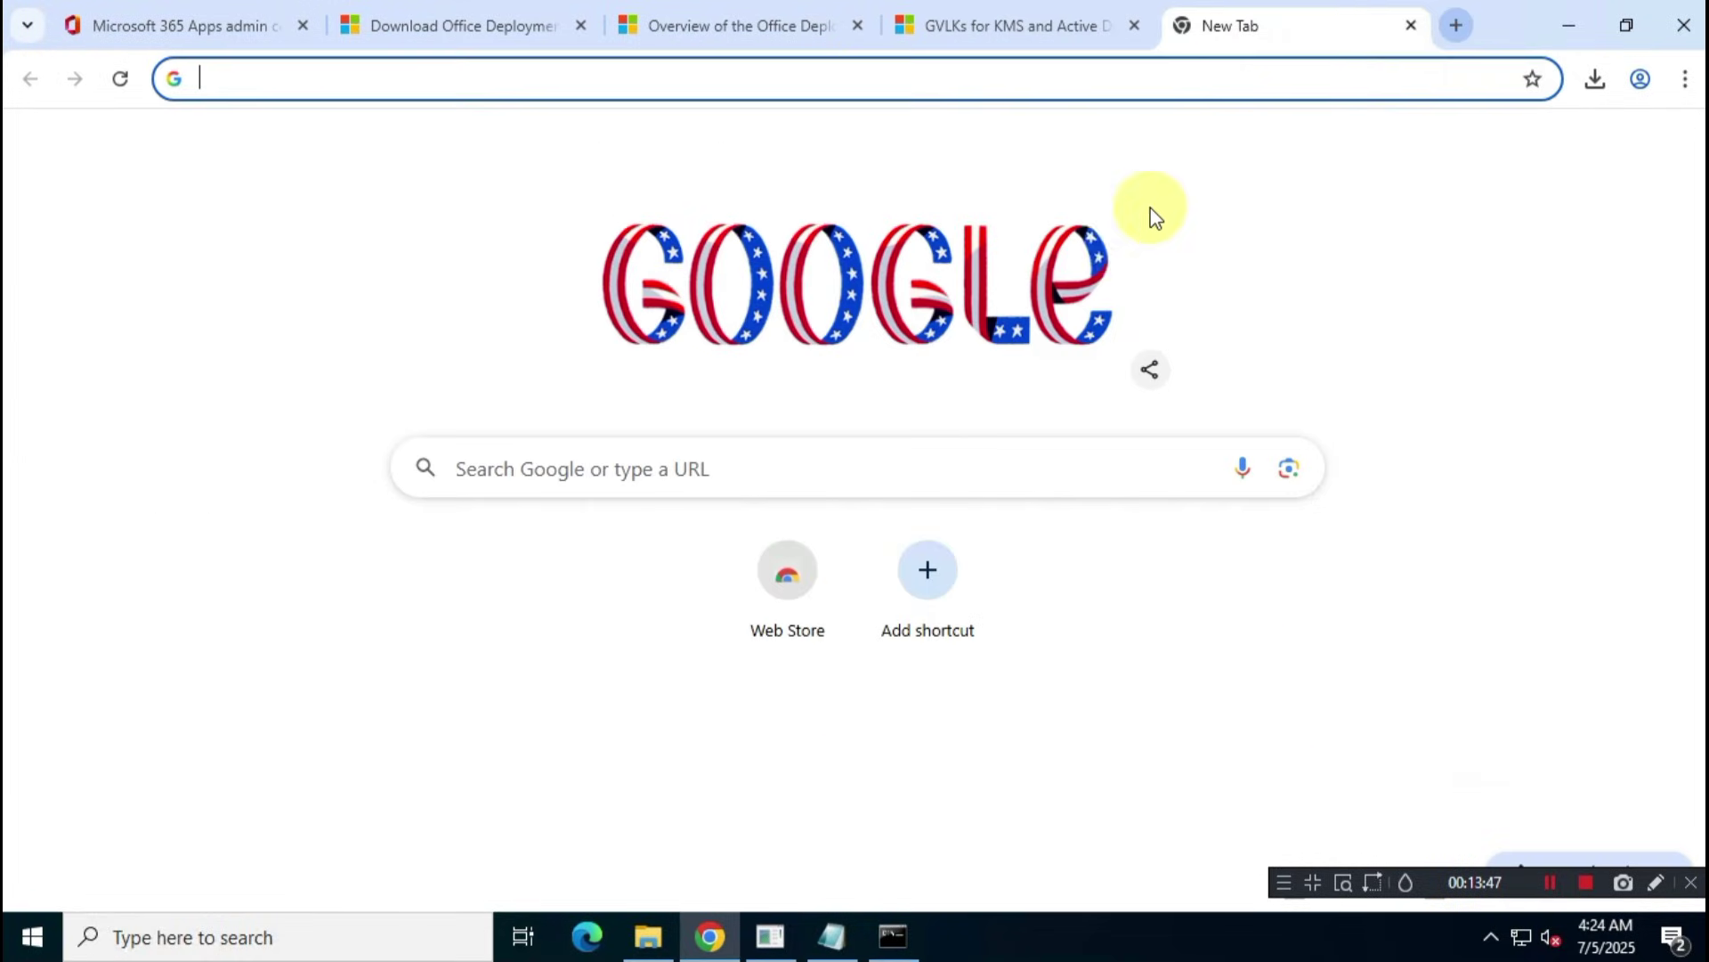
left_click(828, 482)
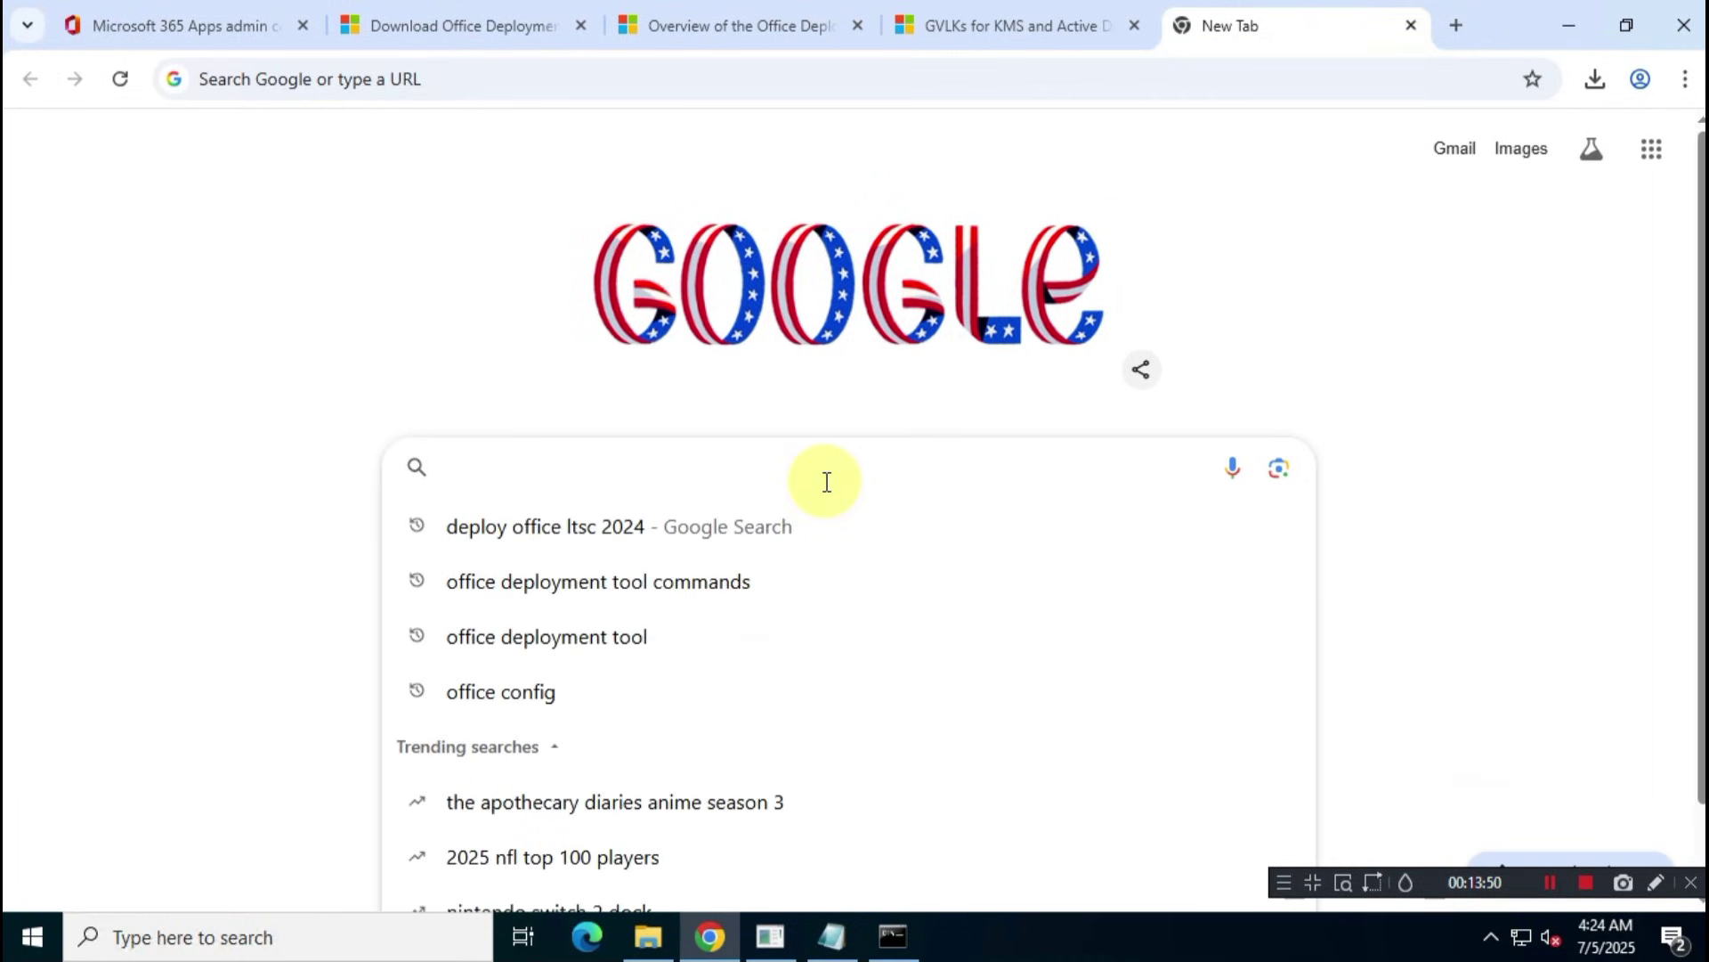
type("tools to")
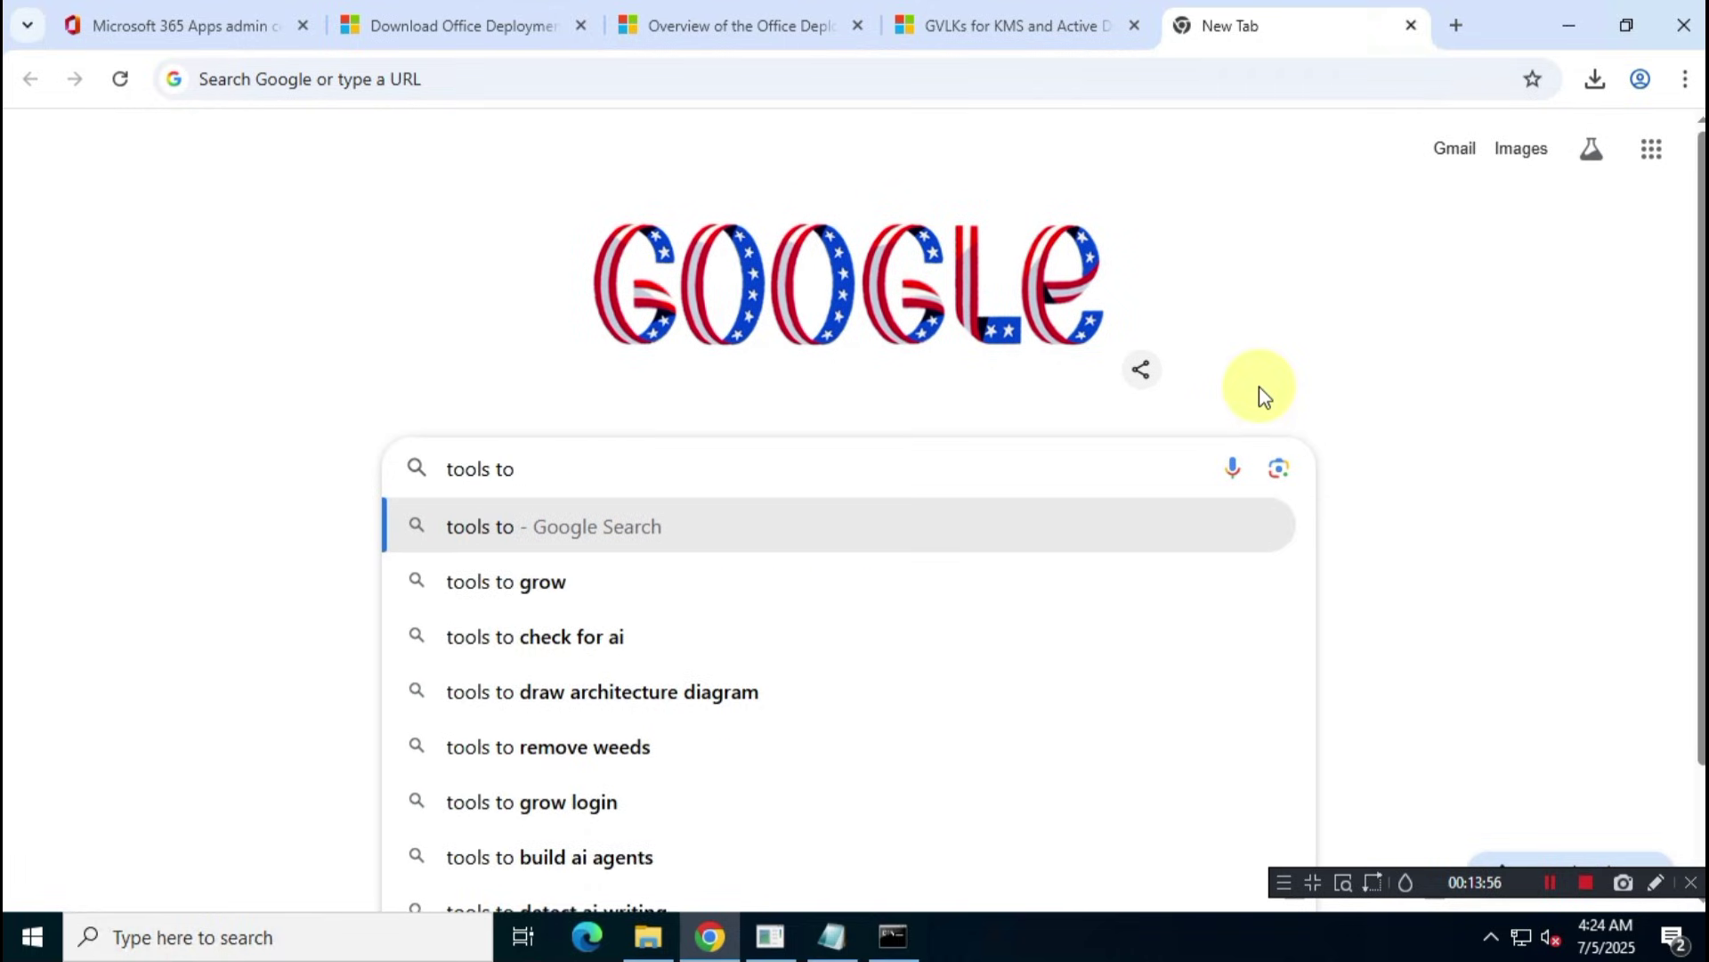
type(" manage volume")
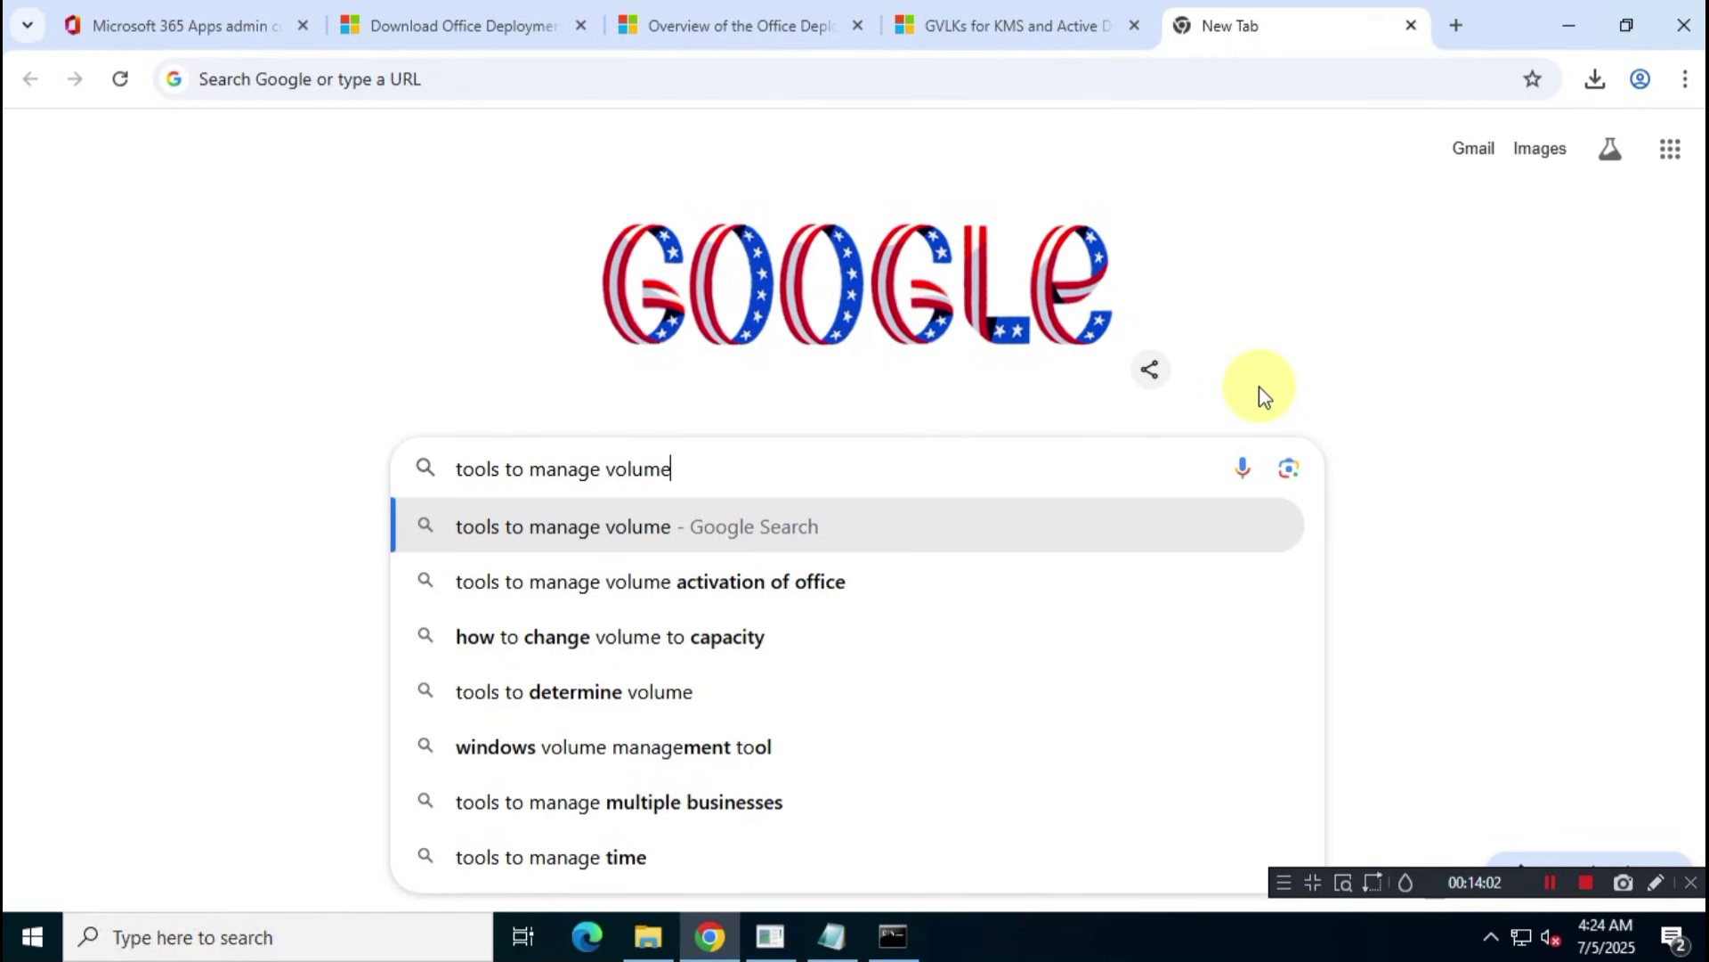
key("Down")
key("ctrl+a")
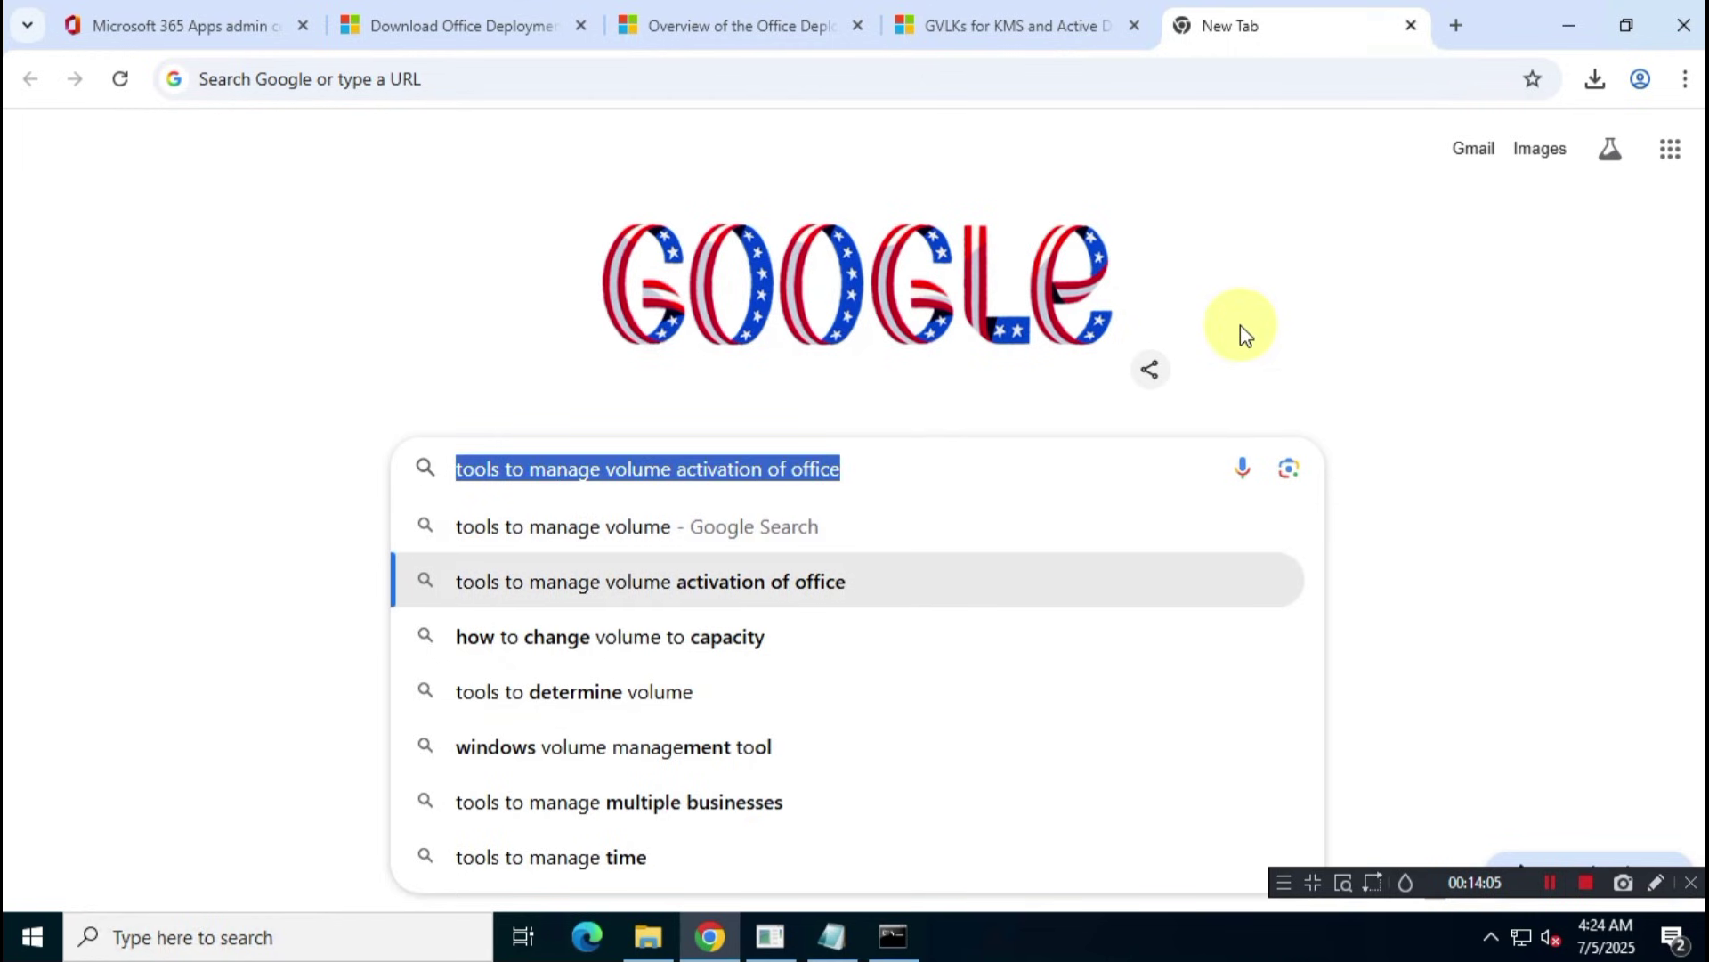
key("Return")
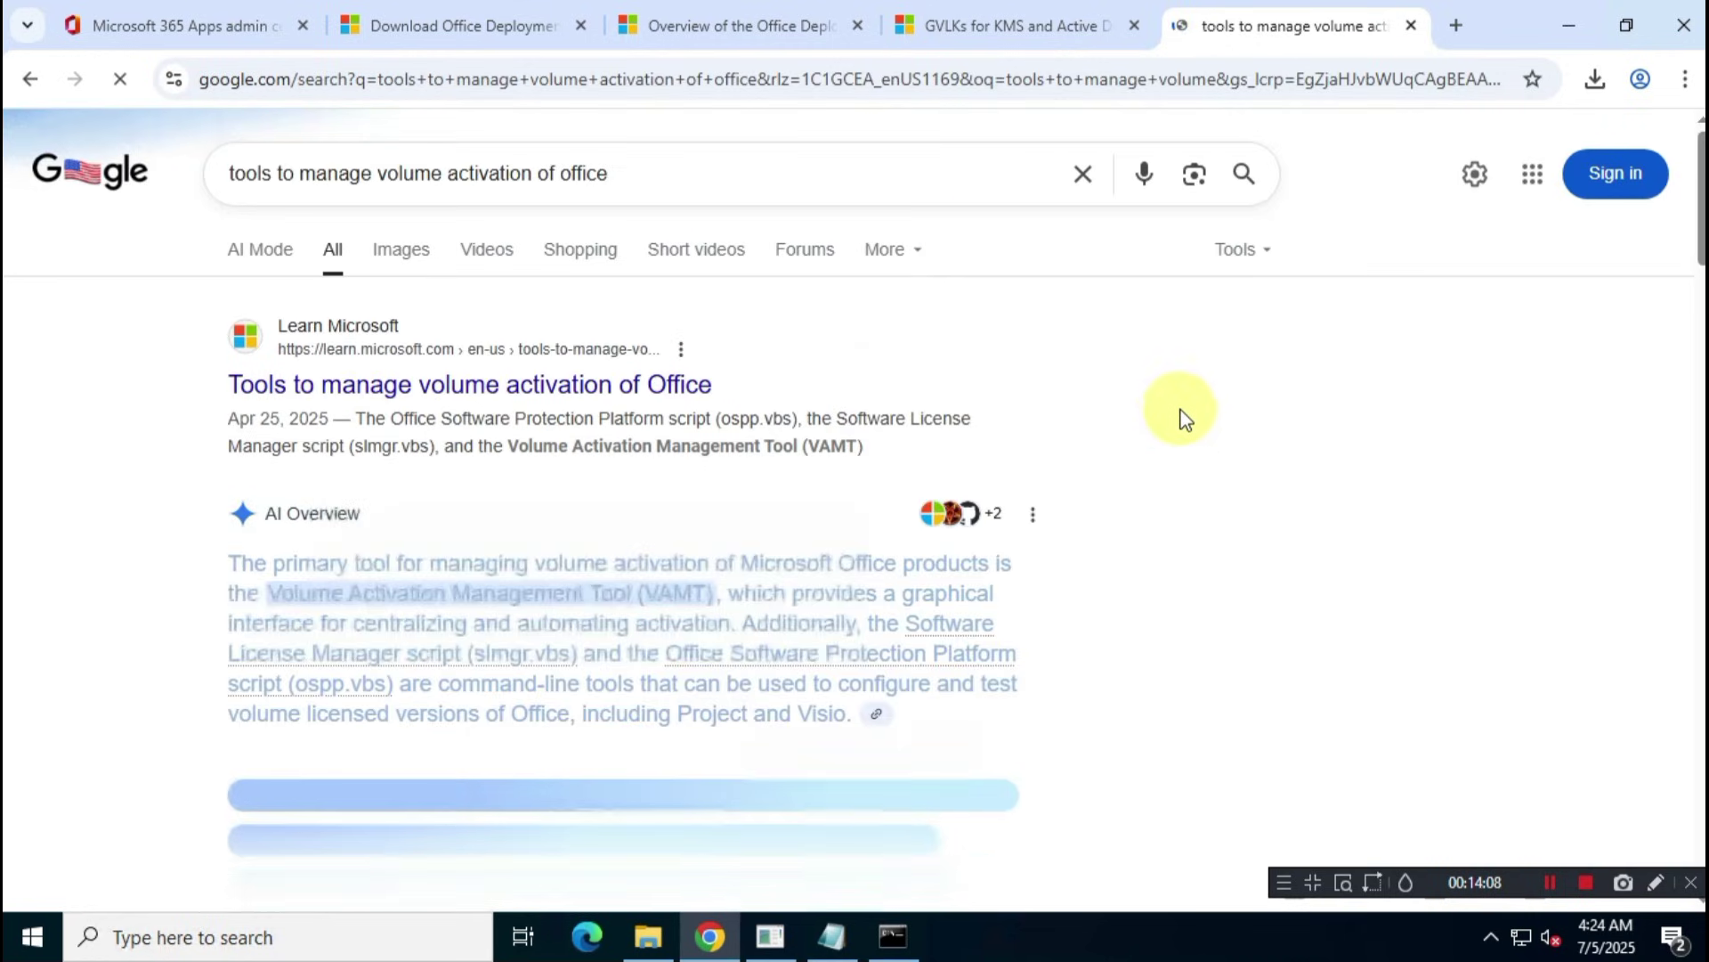
left_click(628, 389)
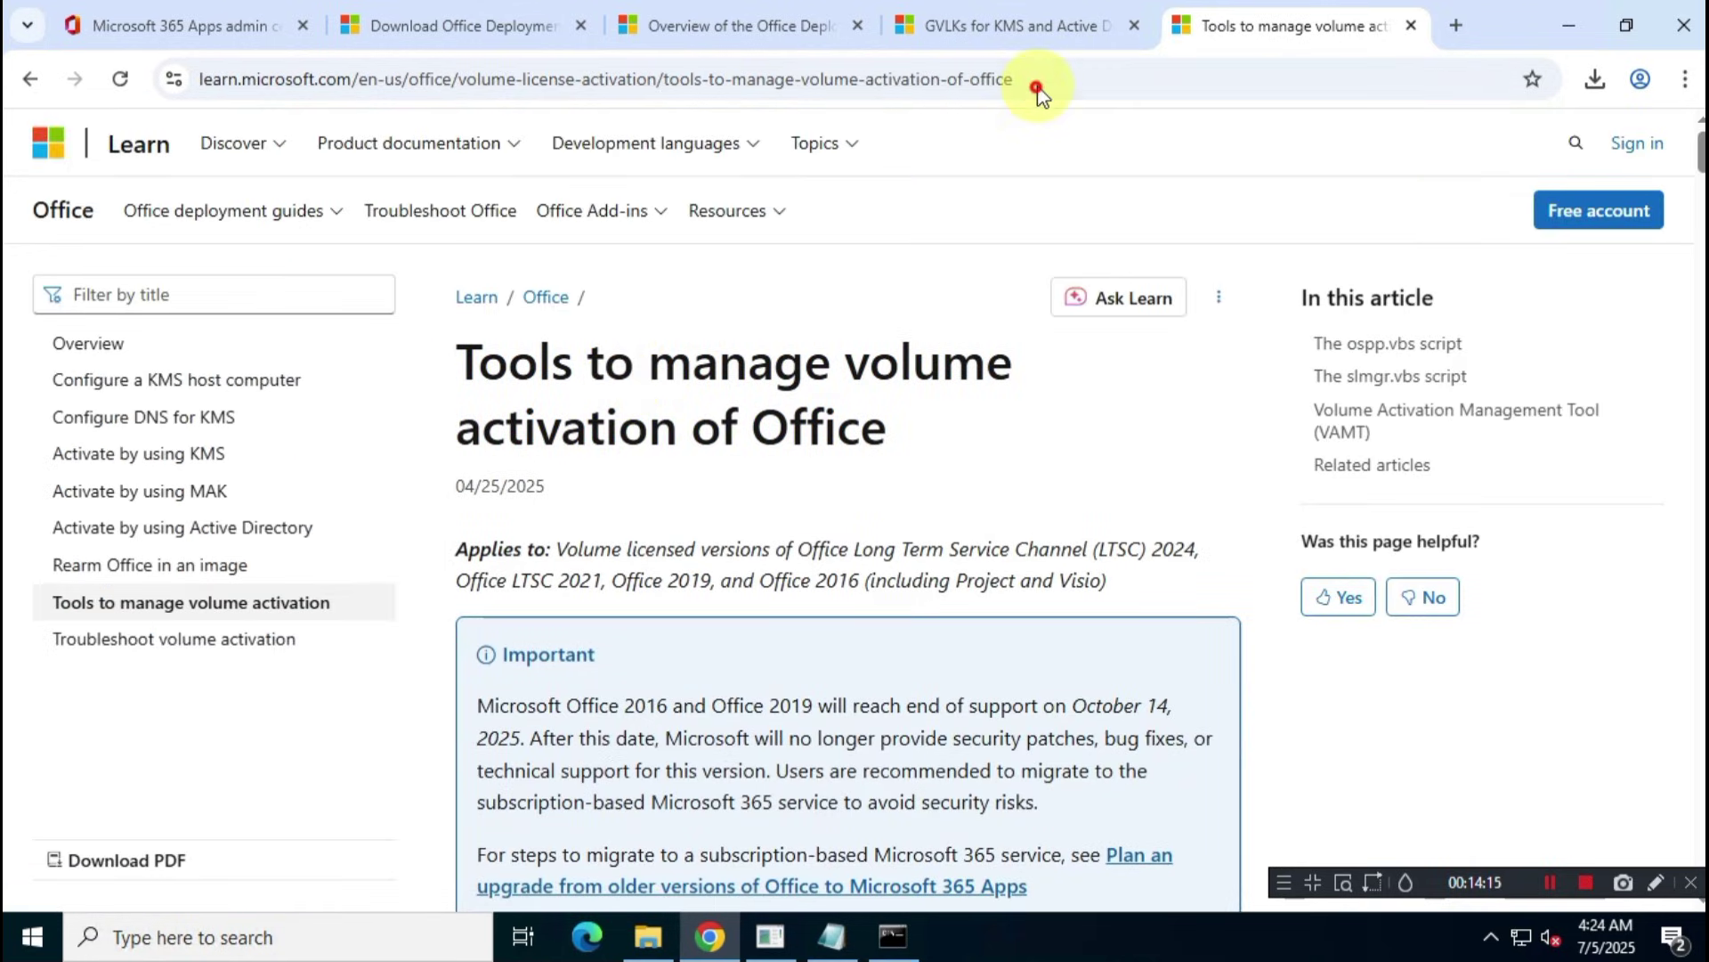
- Review the article's address and title, and examine the ospp.vbs script section for the script's folder path
left_click(1038, 80)
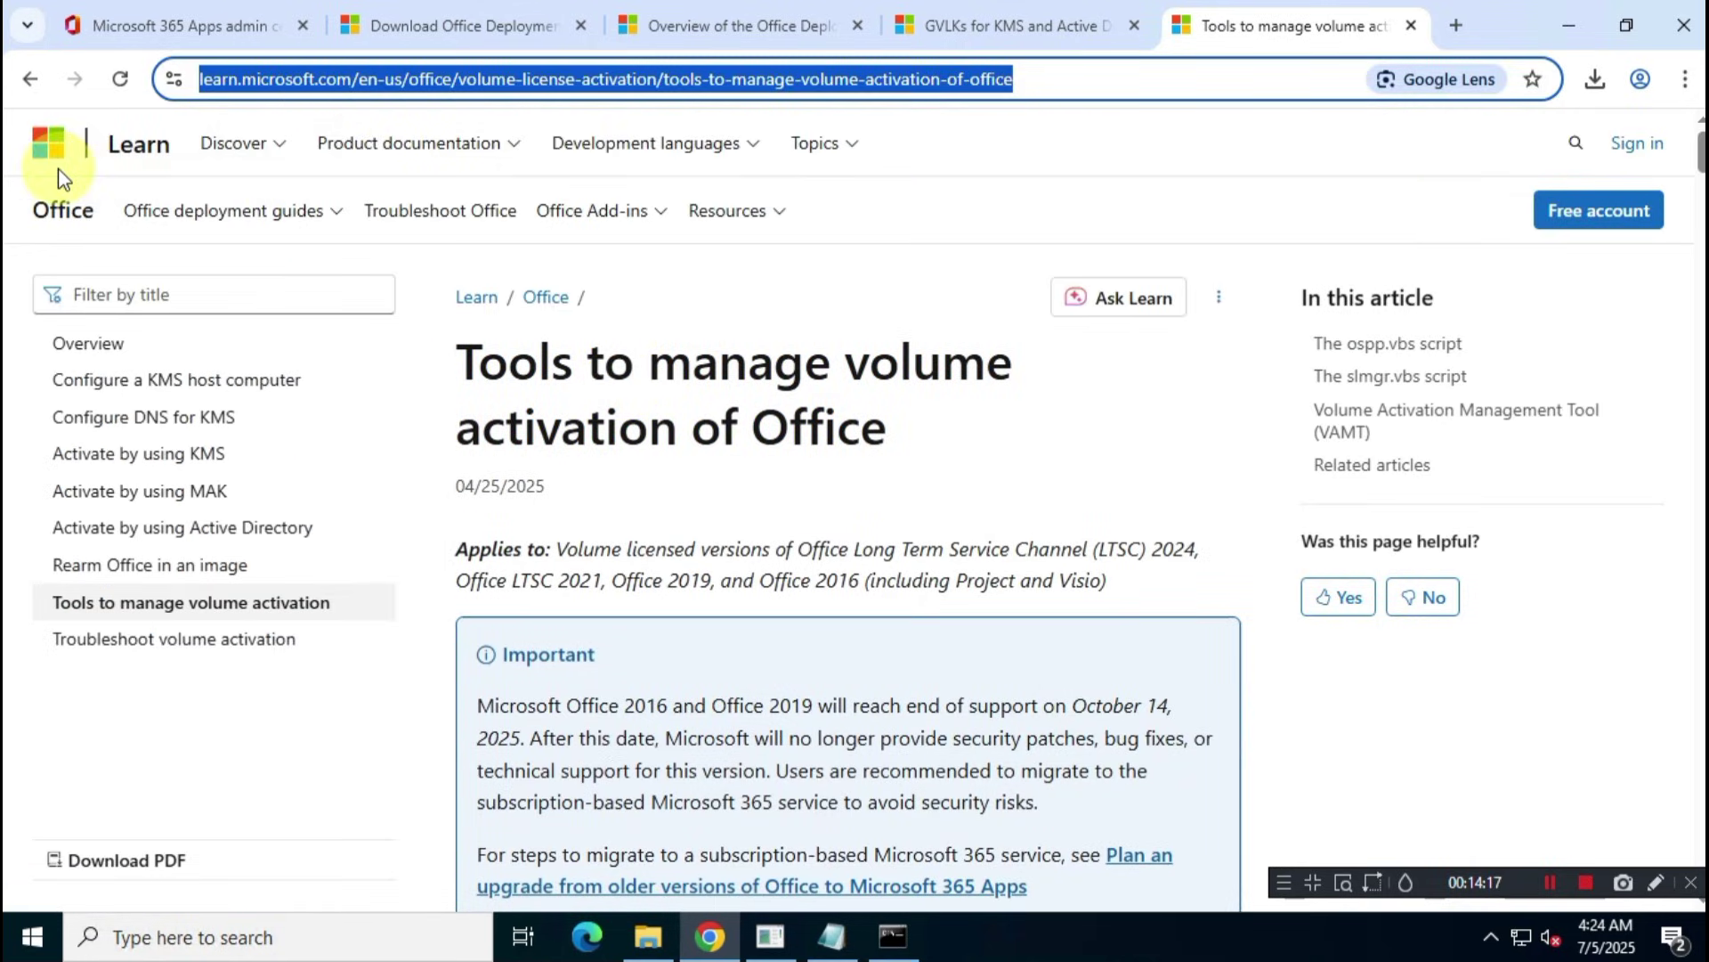
left_click_drag(481, 381, 1022, 446)
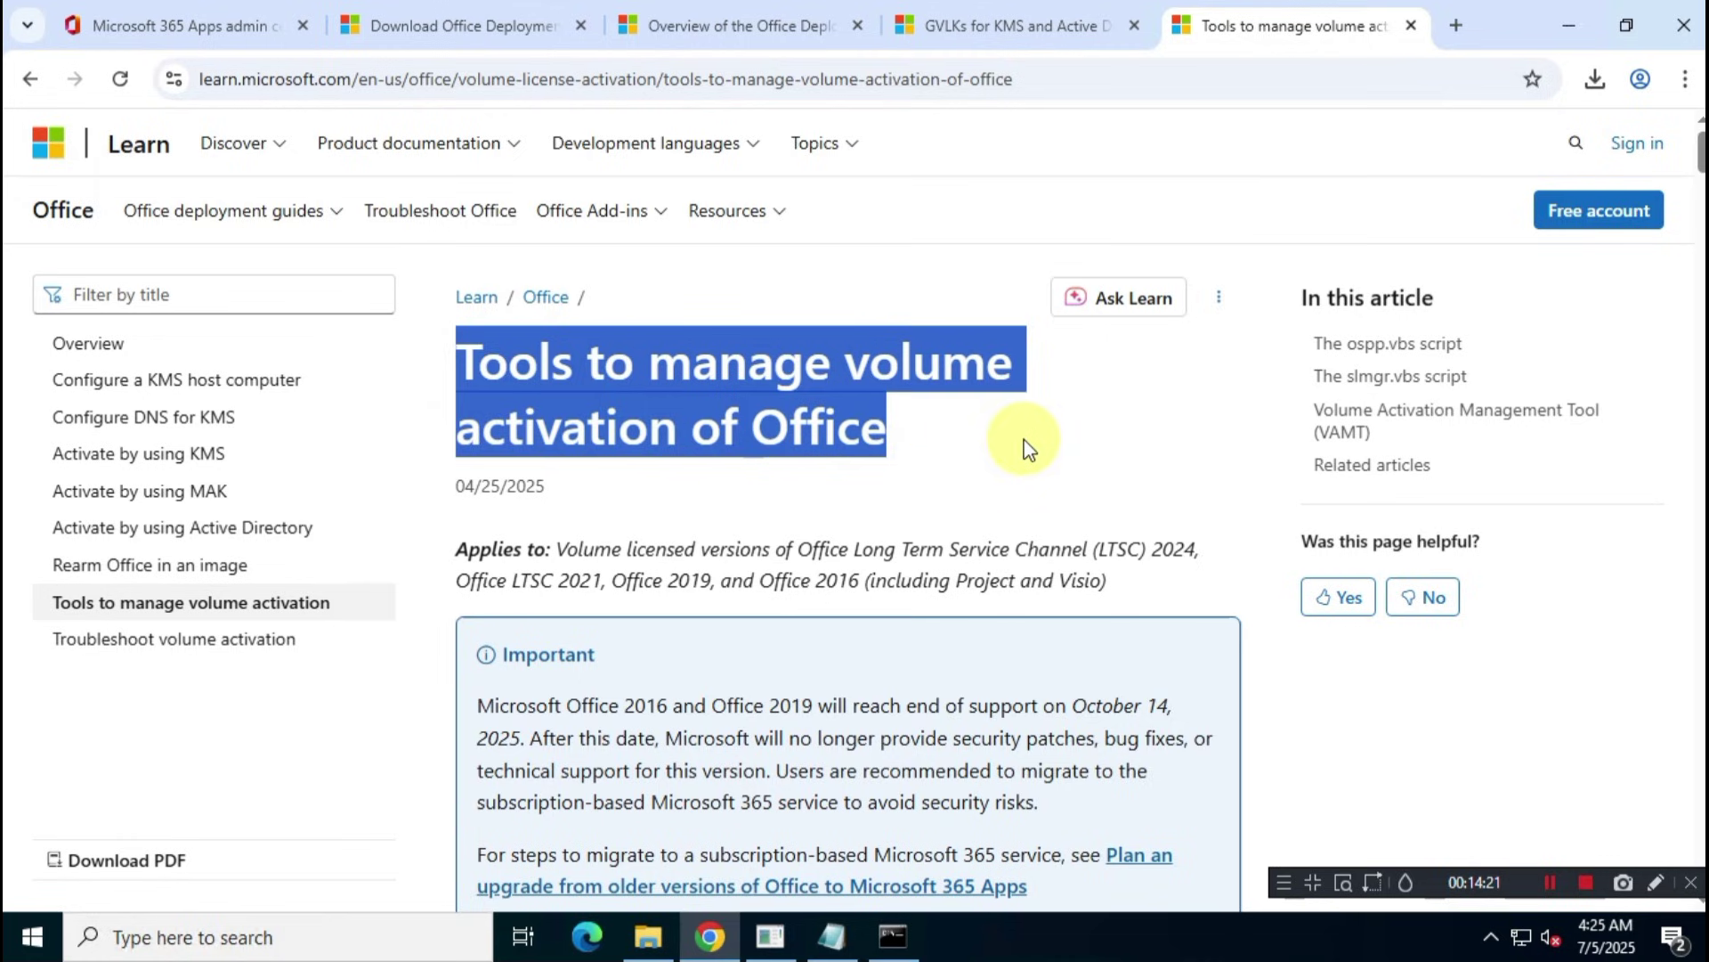
left_click(1029, 445)
scroll(1031, 445, "down", 7)
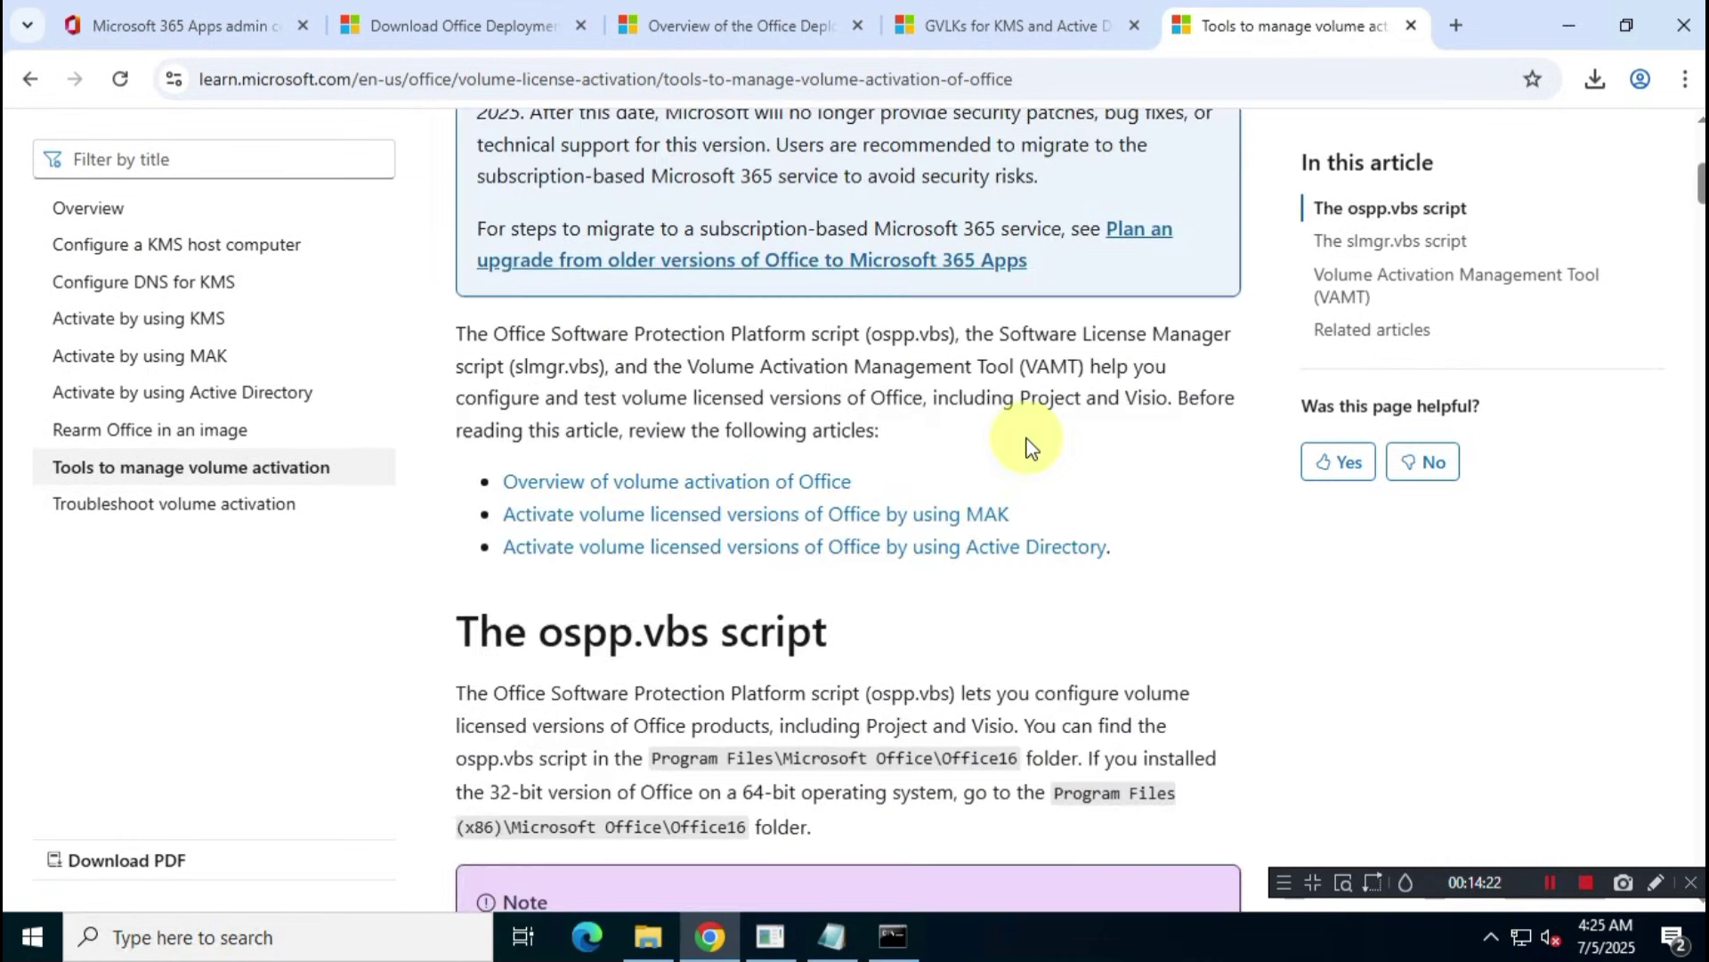
scroll(1031, 445, "down", 3)
scroll(1029, 441, "down", 1)
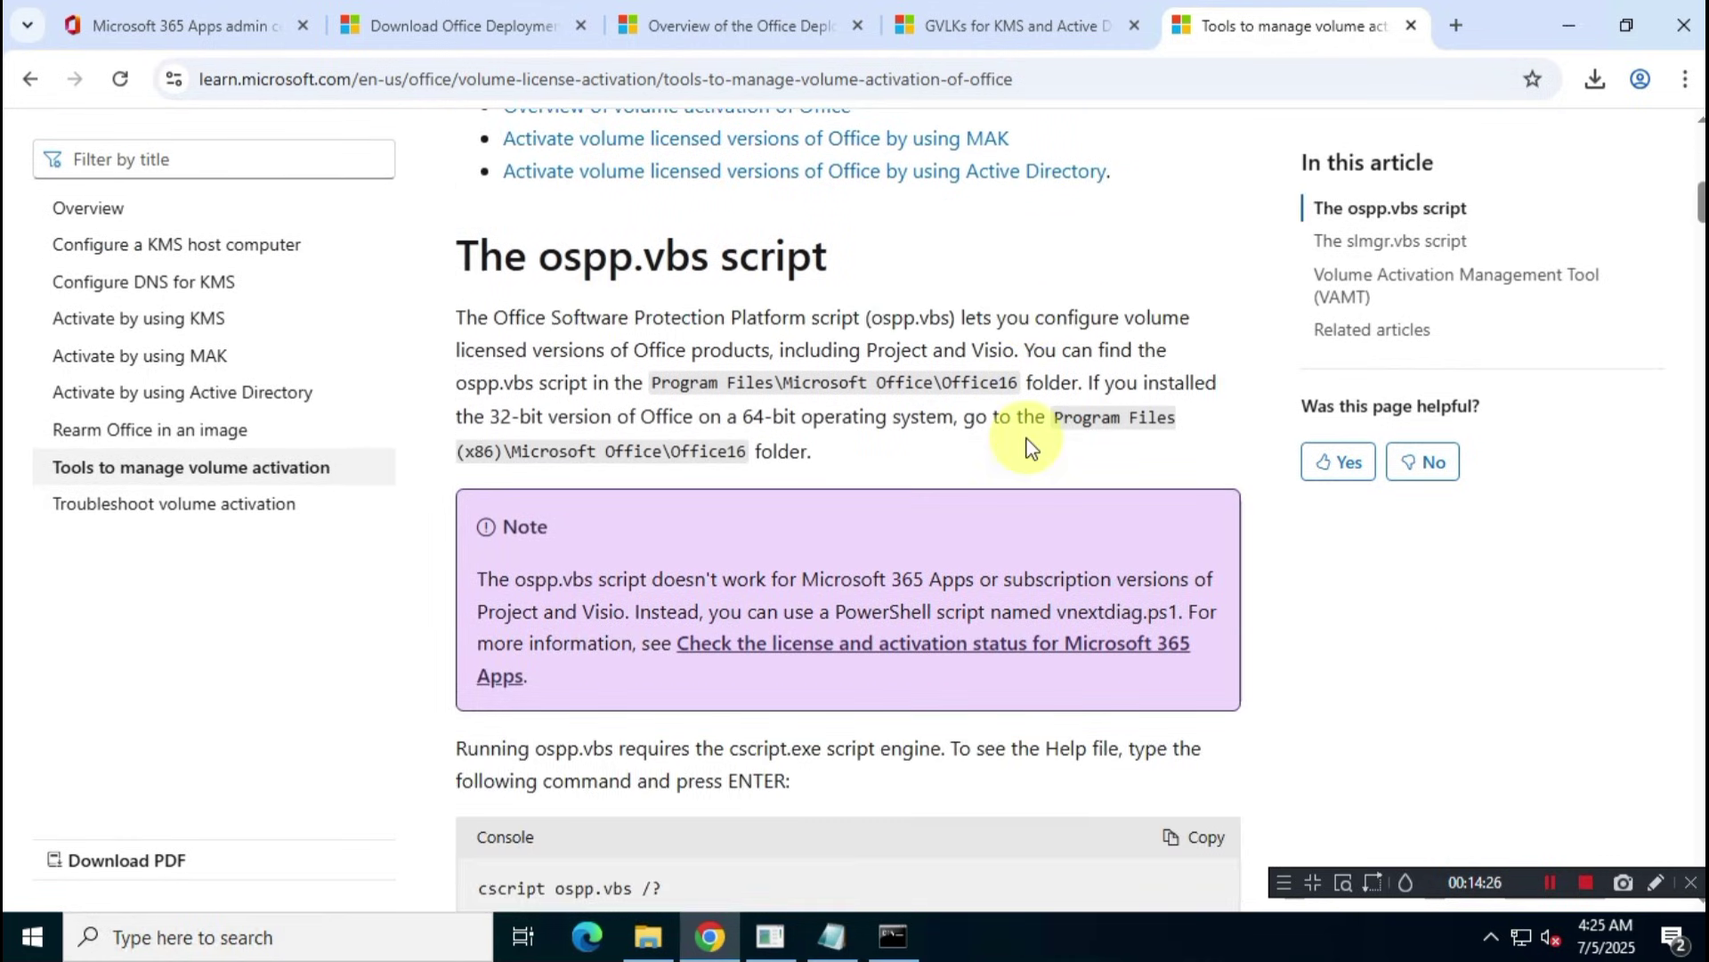
left_click_drag(447, 258, 868, 281)
left_click_drag(456, 317, 813, 456)
left_click(854, 463)
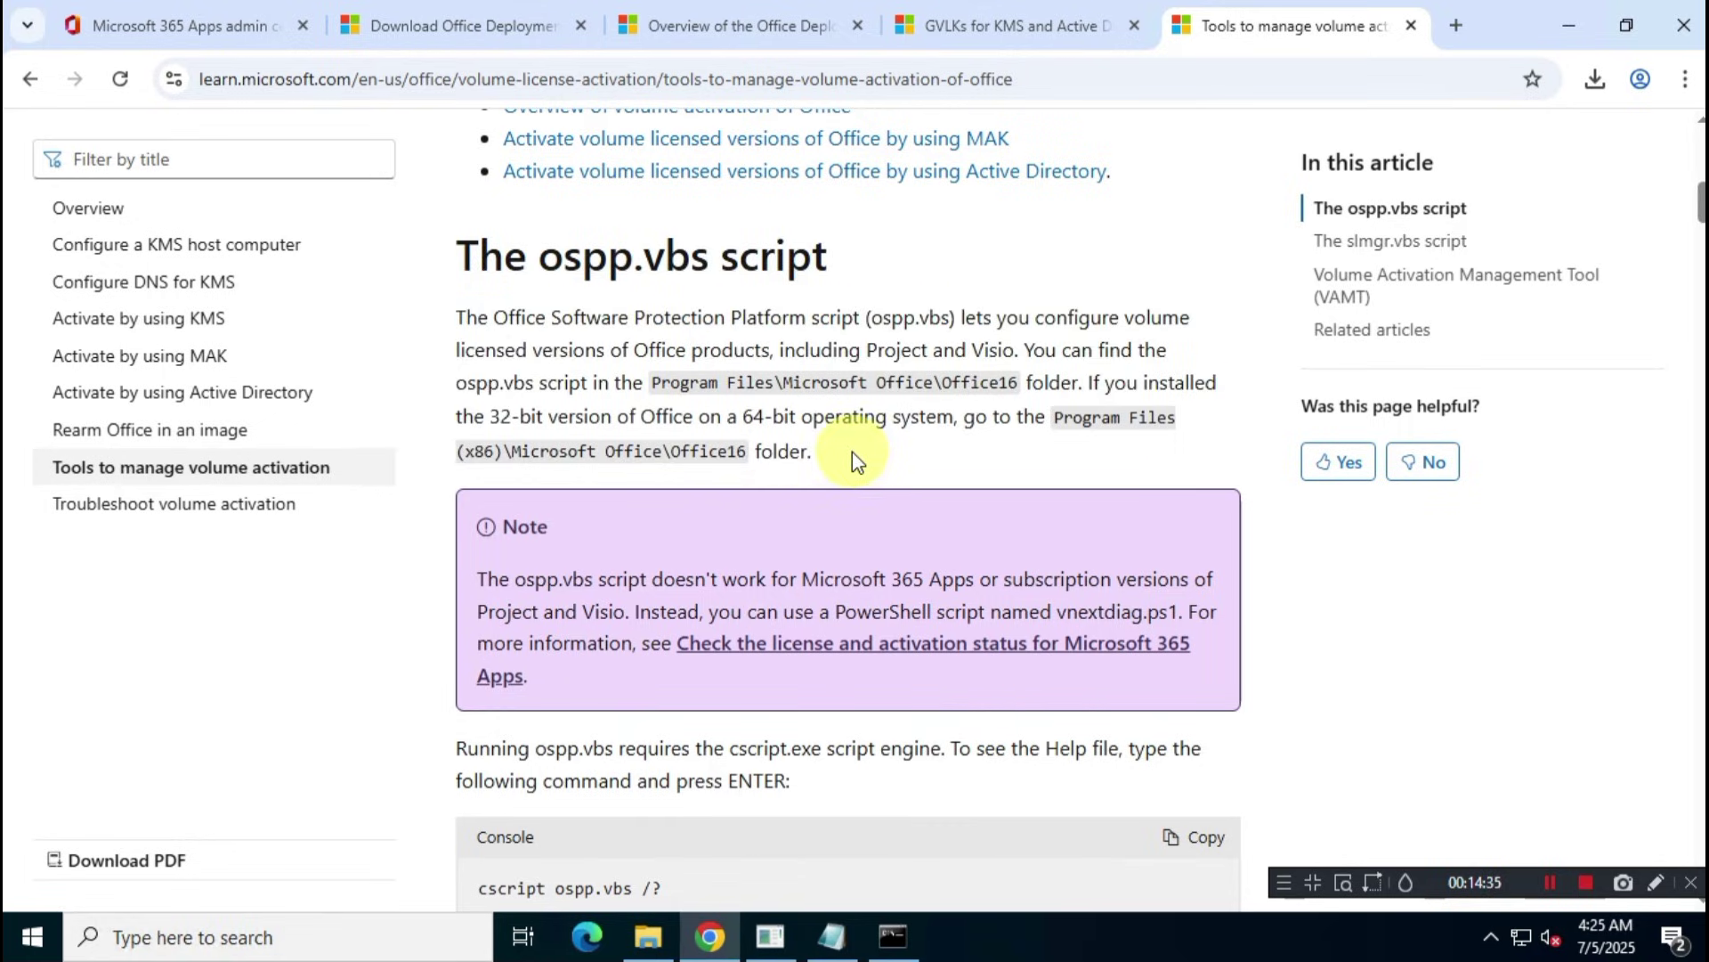
left_click_drag(655, 389, 1016, 389)
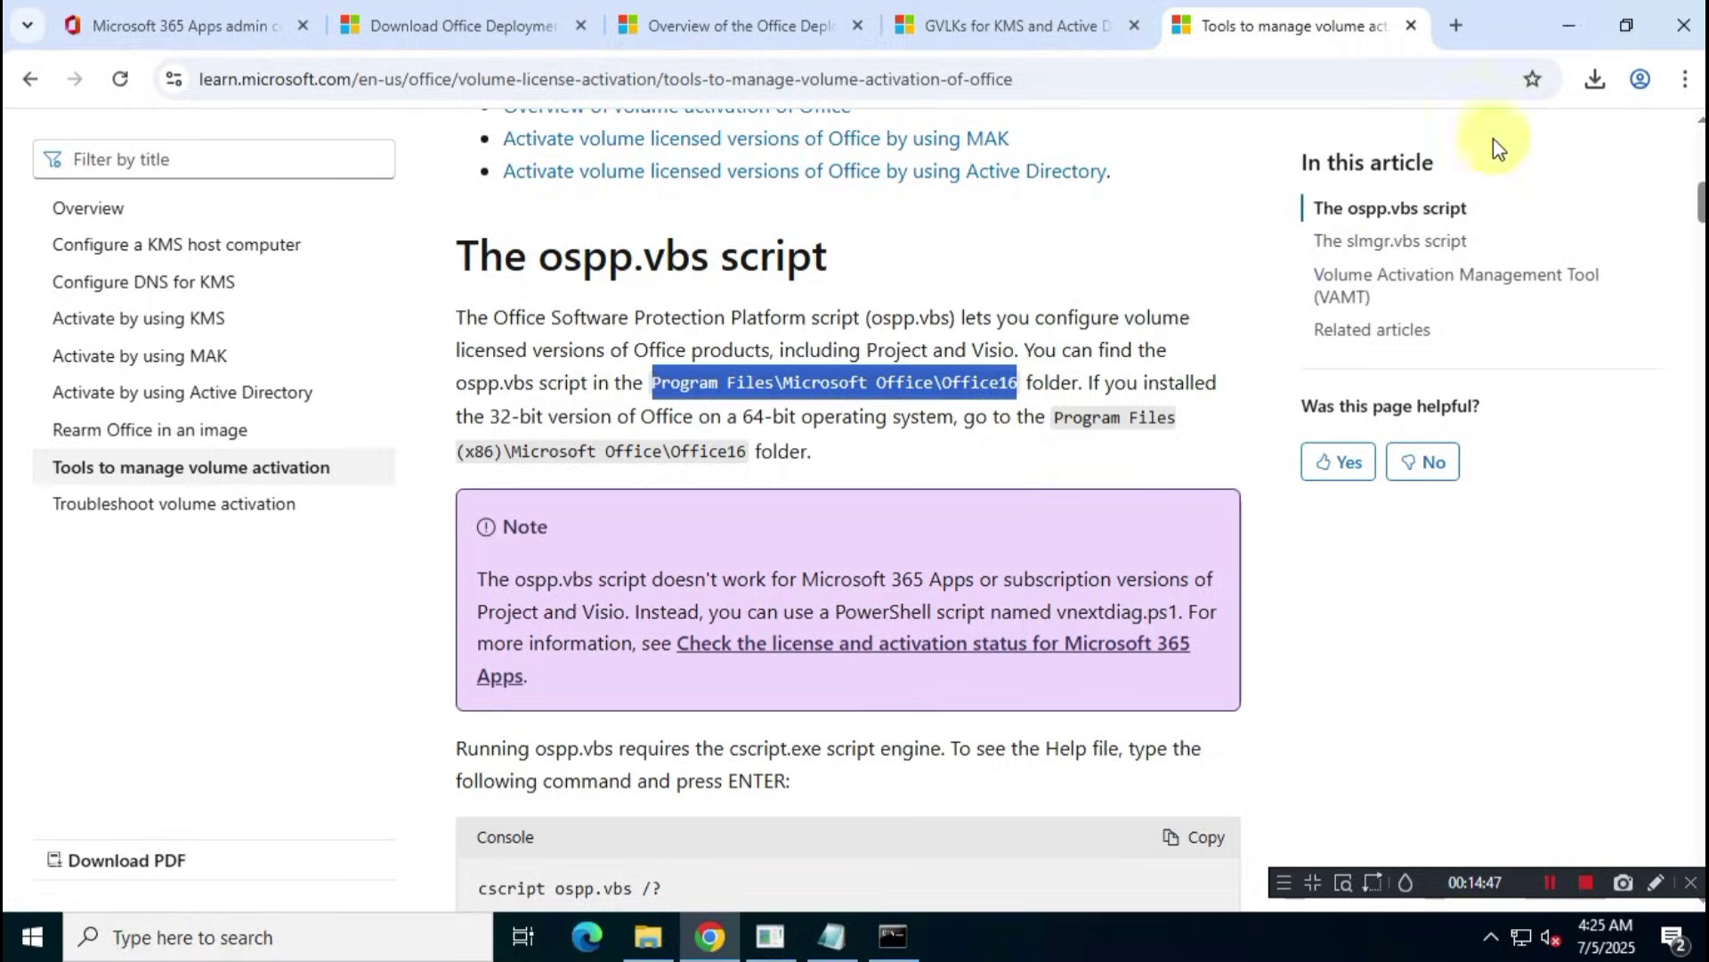
- Switch to File Explorer and open the Program Files folder on the Windows (C:) drive
left_click(1565, 27)
left_click(648, 935)
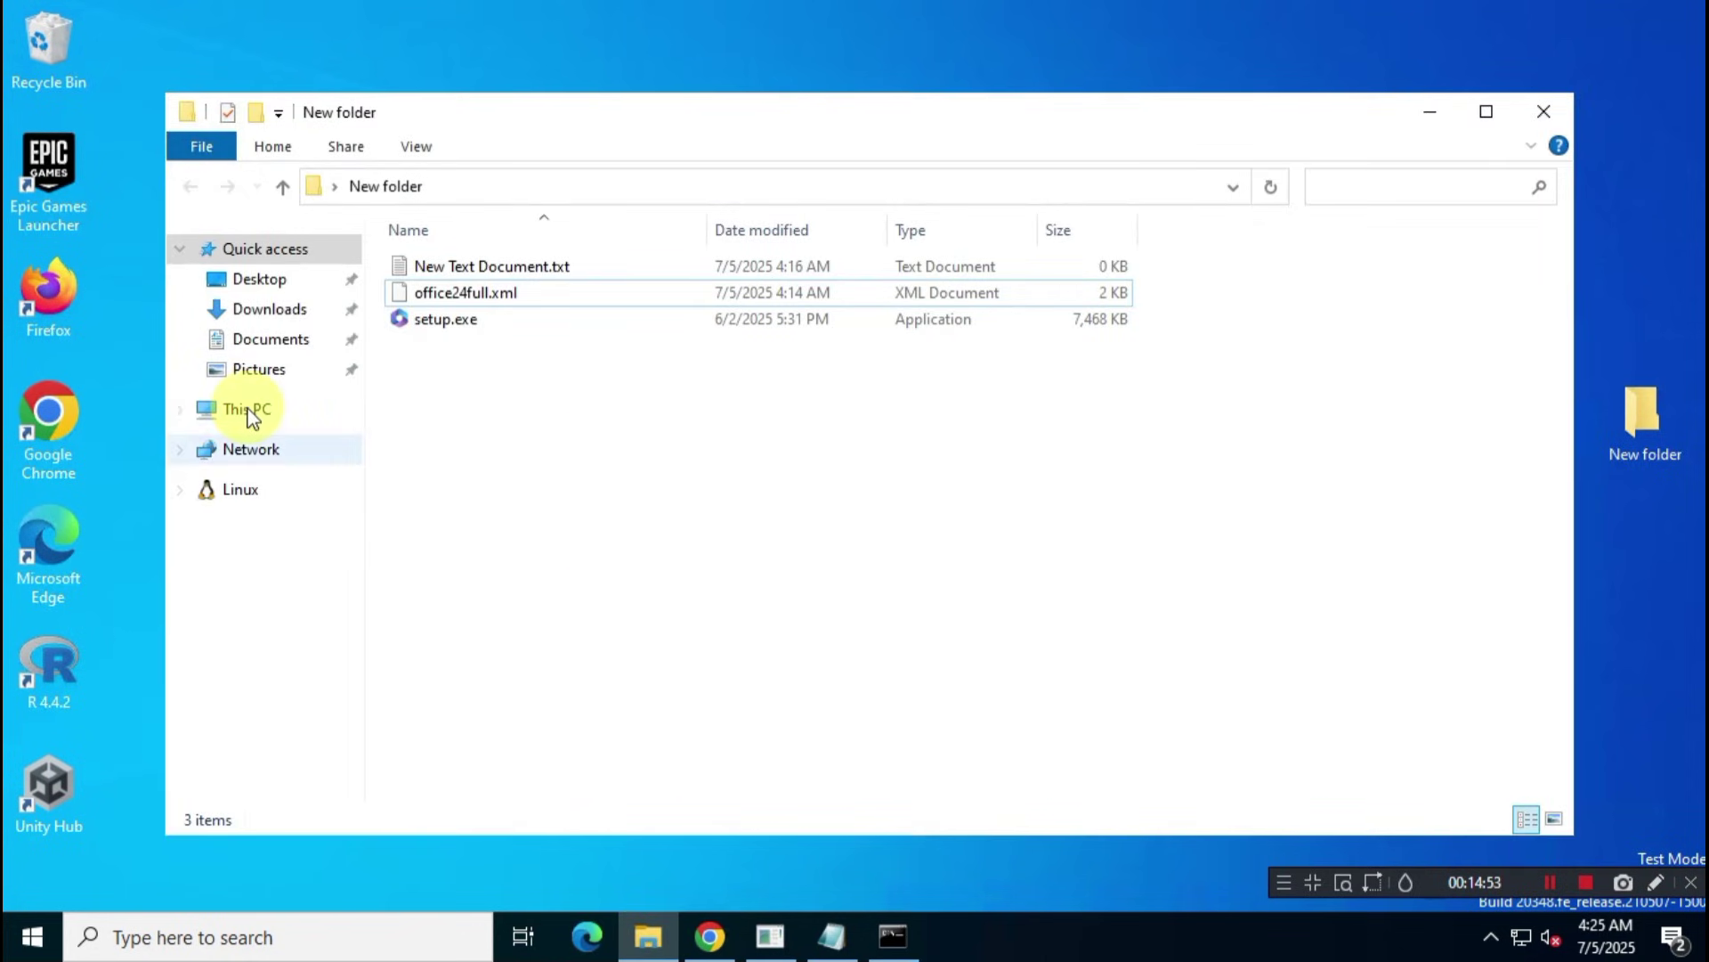
left_click(247, 409)
double_click(655, 528)
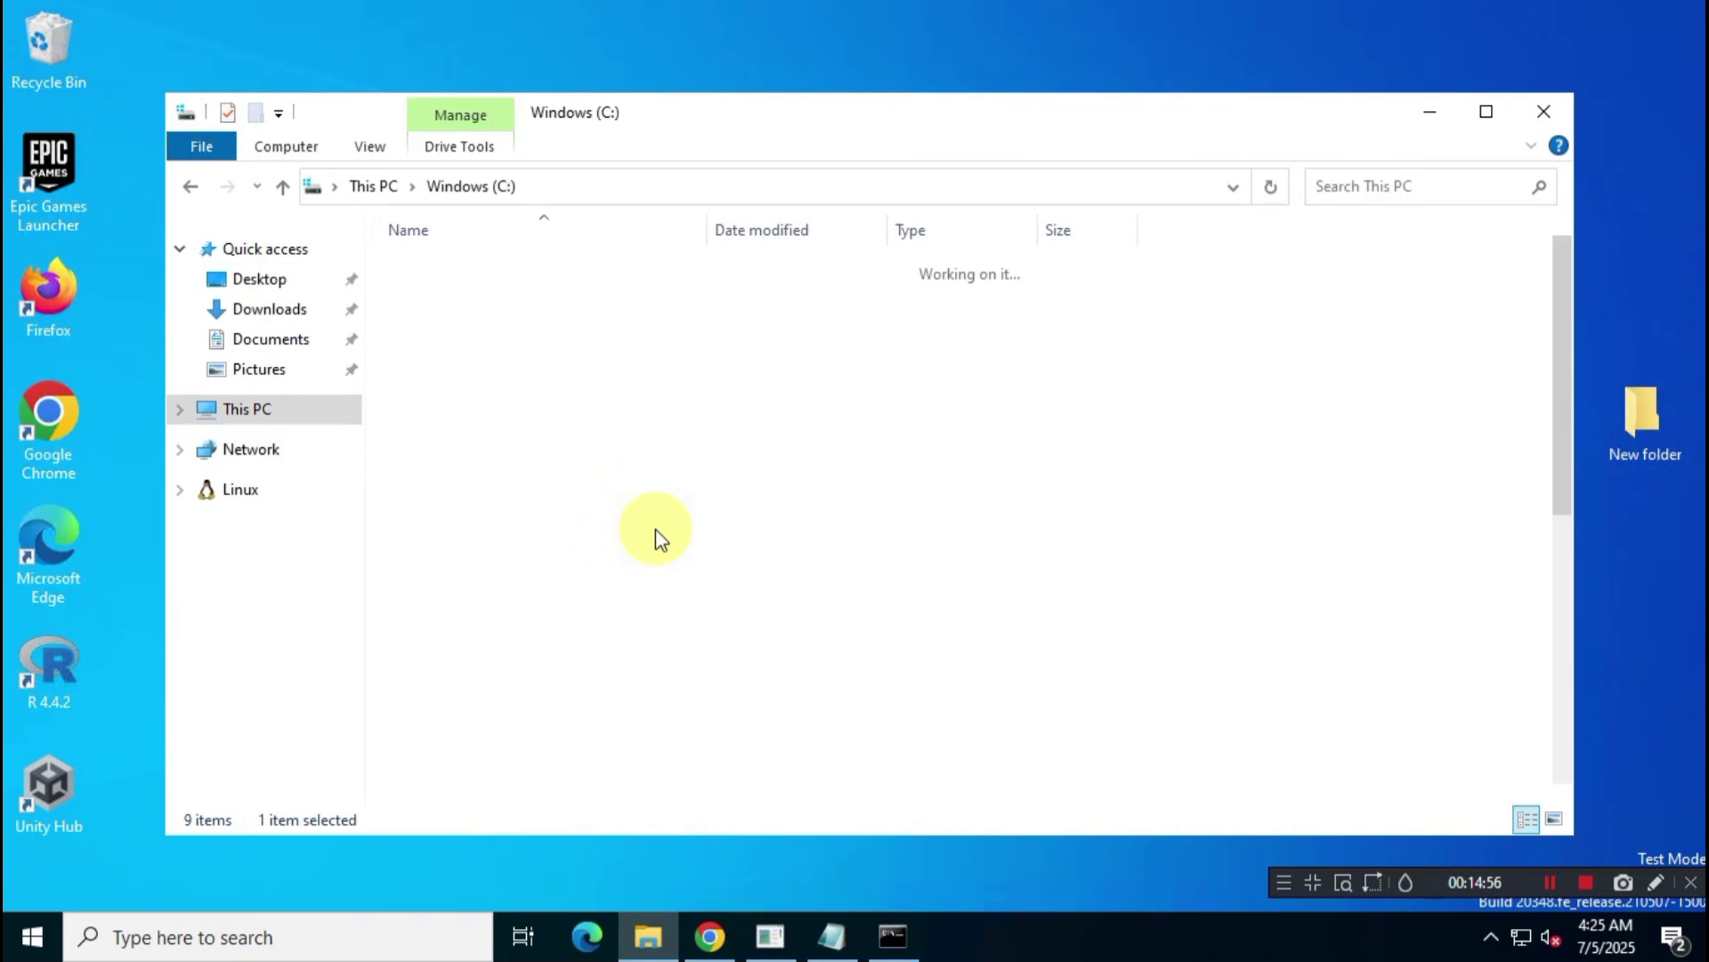
scroll(652, 530, "down", 6)
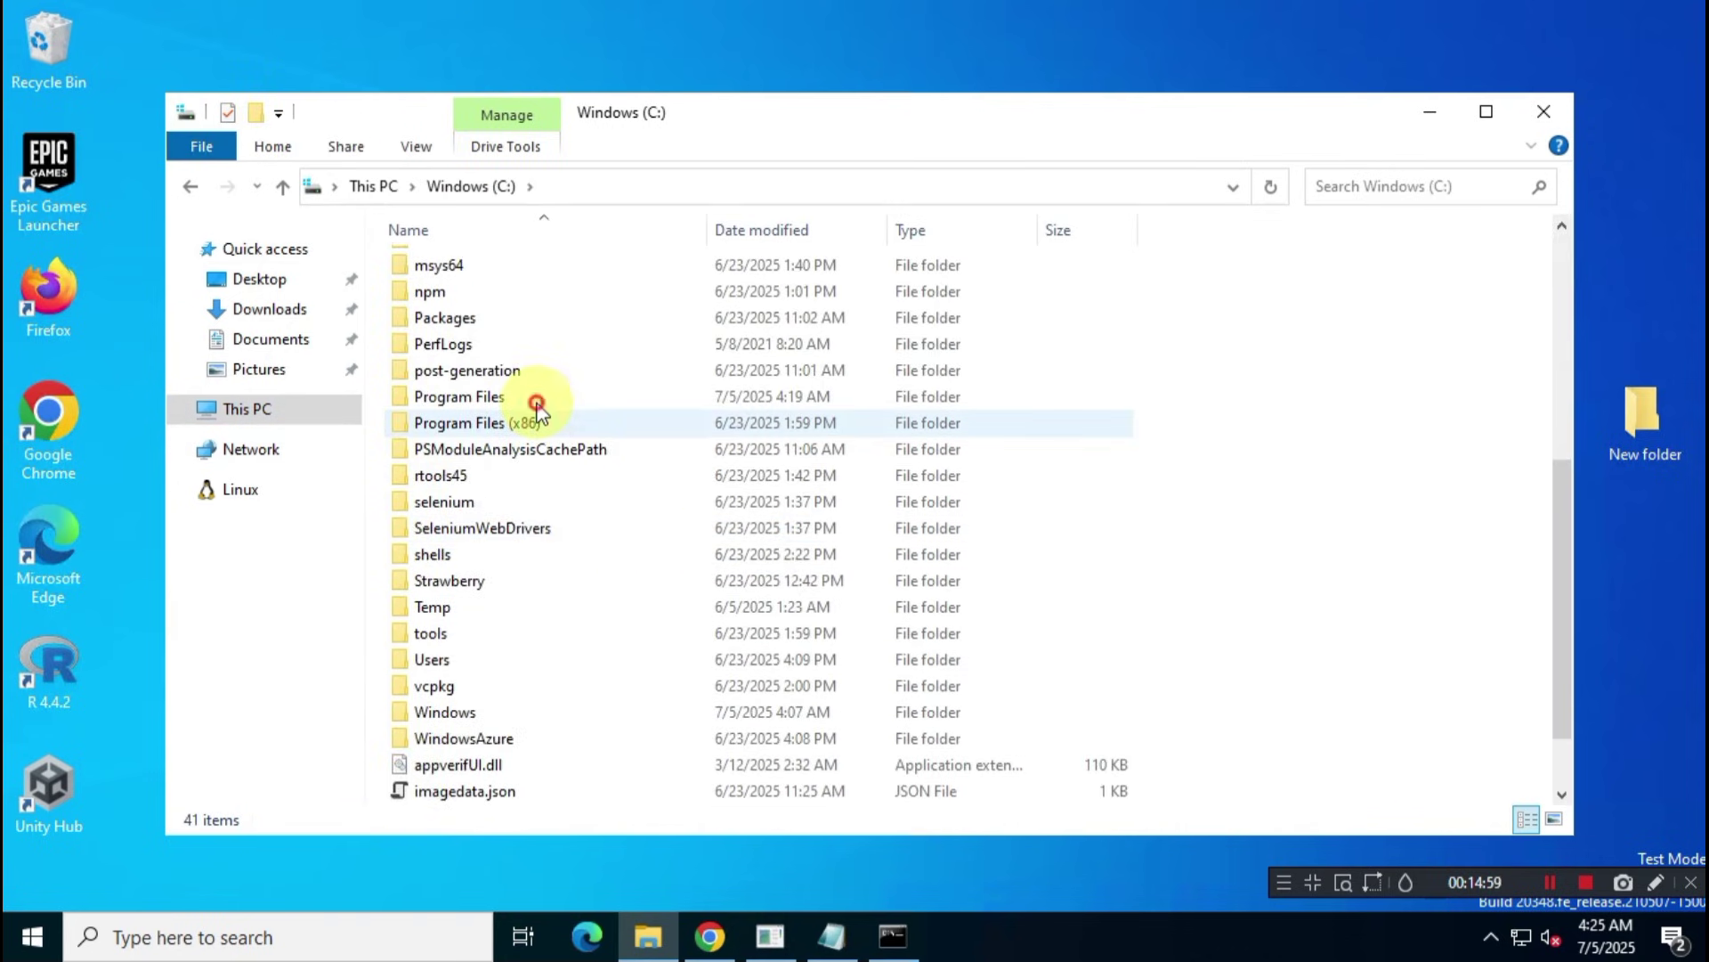
left_click(630, 401)
double_click(631, 400)
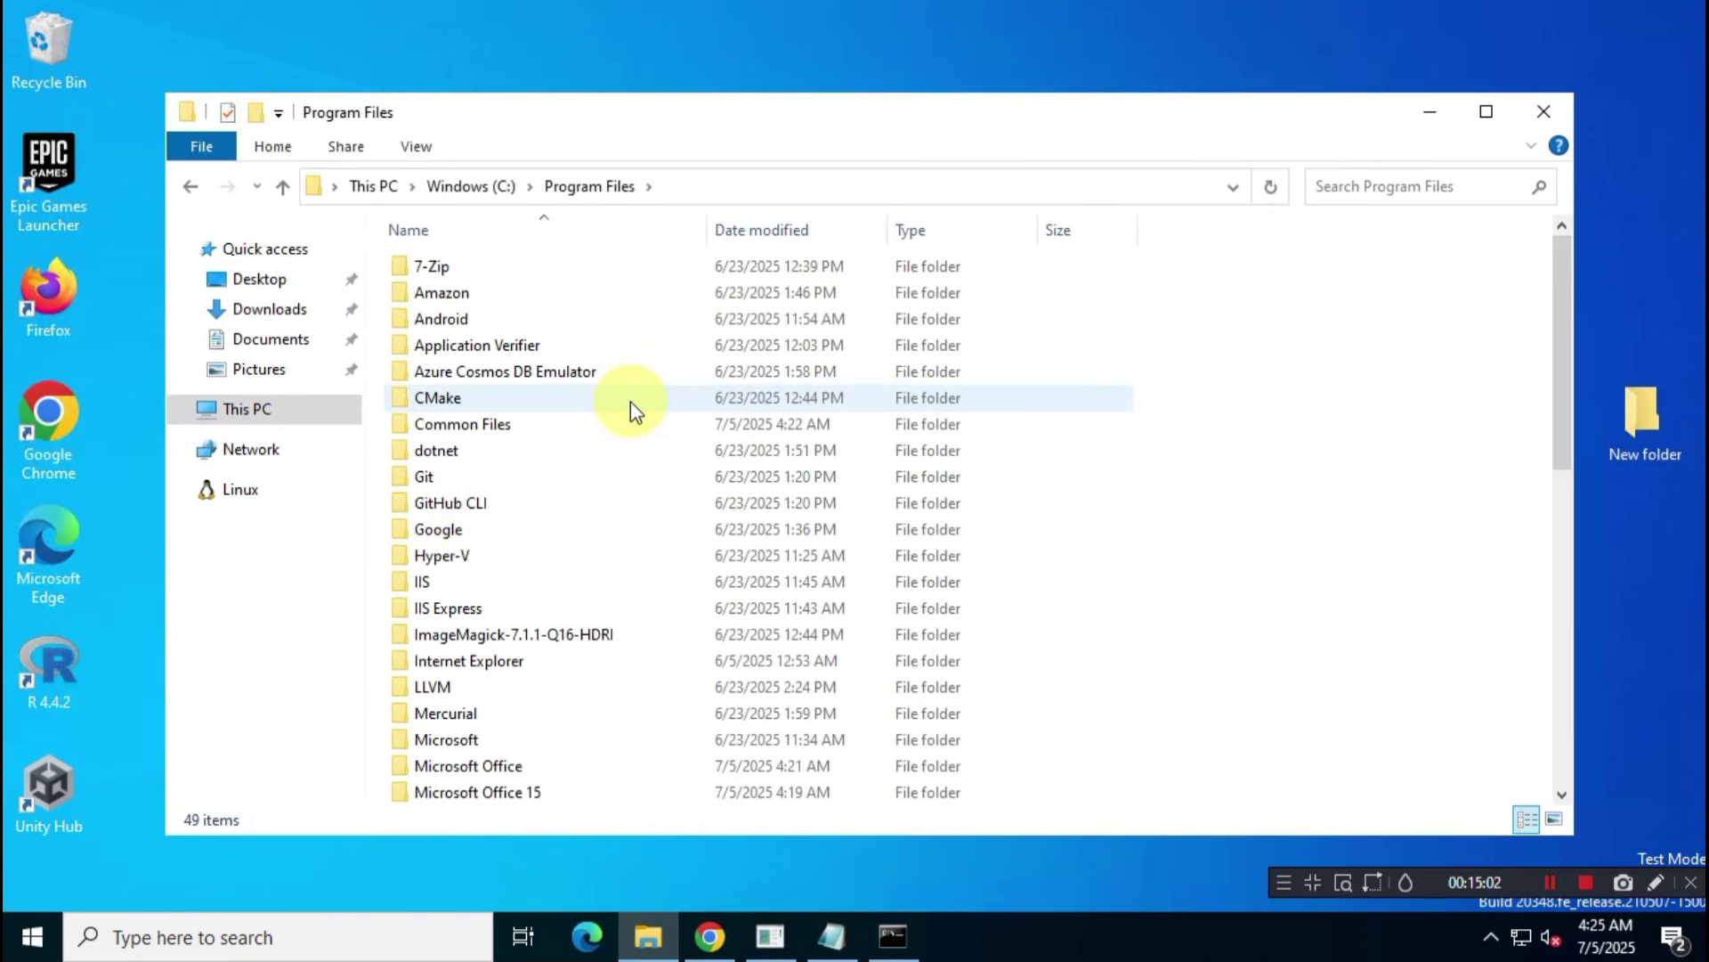
- Open the Microsoft Office\Office16 subfolder and locate the OSPP.VBS script file
scroll(630, 403, "down", 4)
left_click(579, 477)
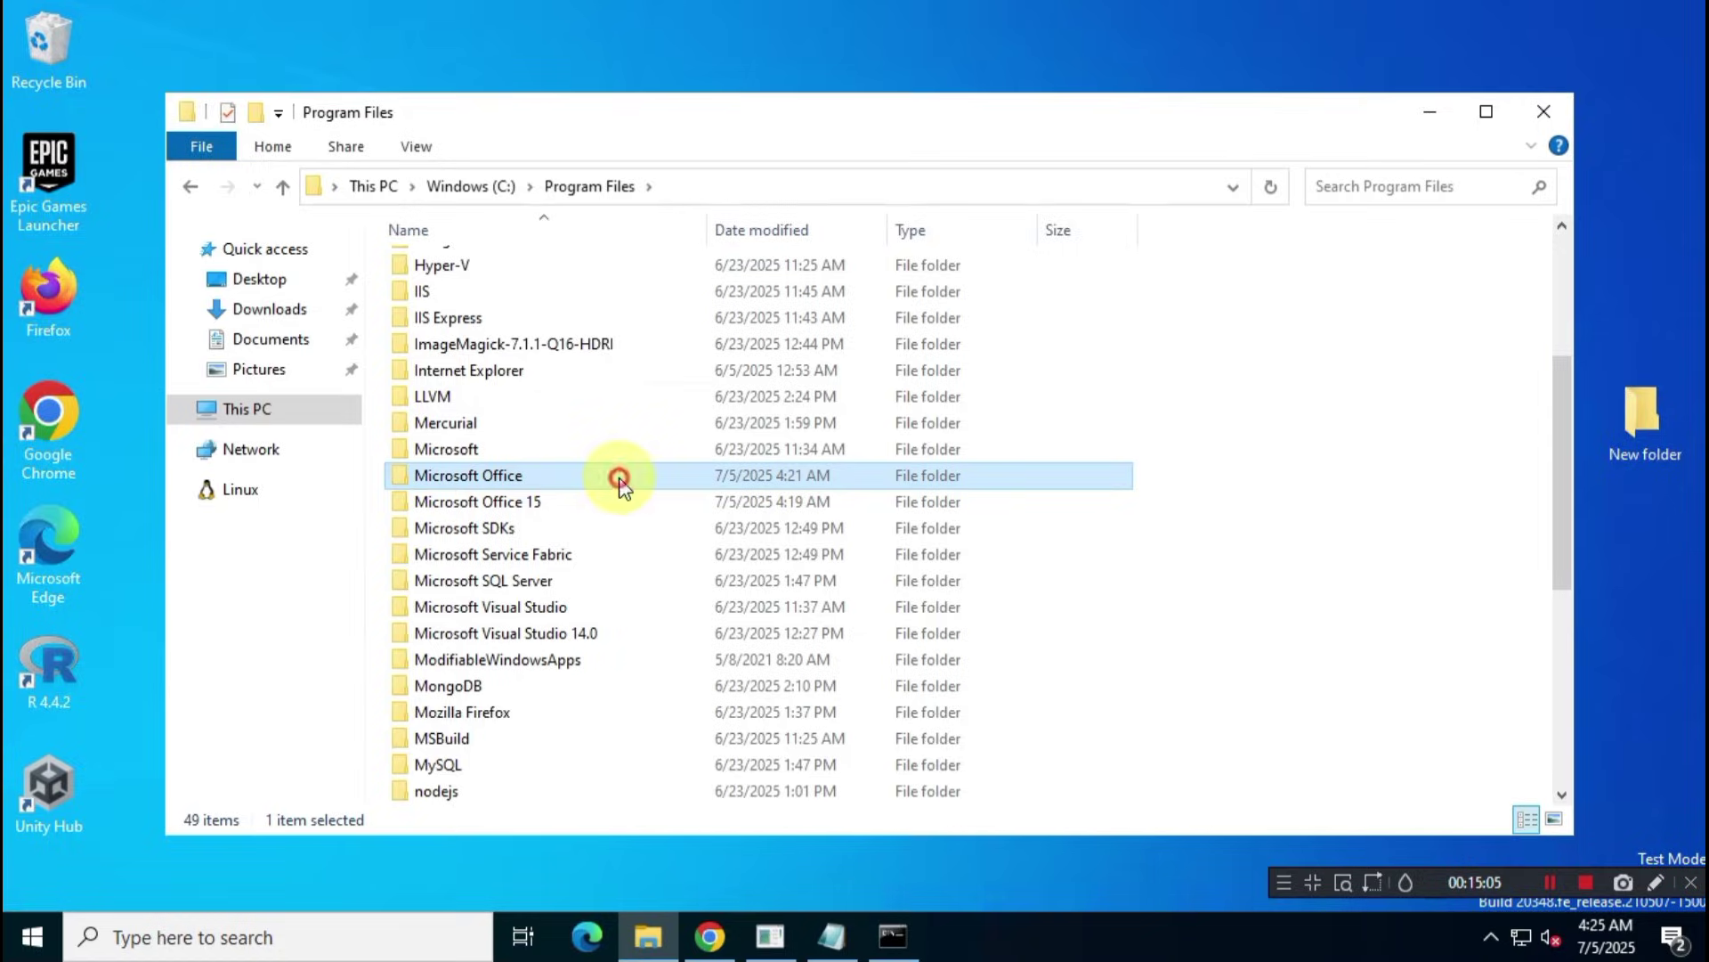
double_click(620, 479)
left_click(592, 272)
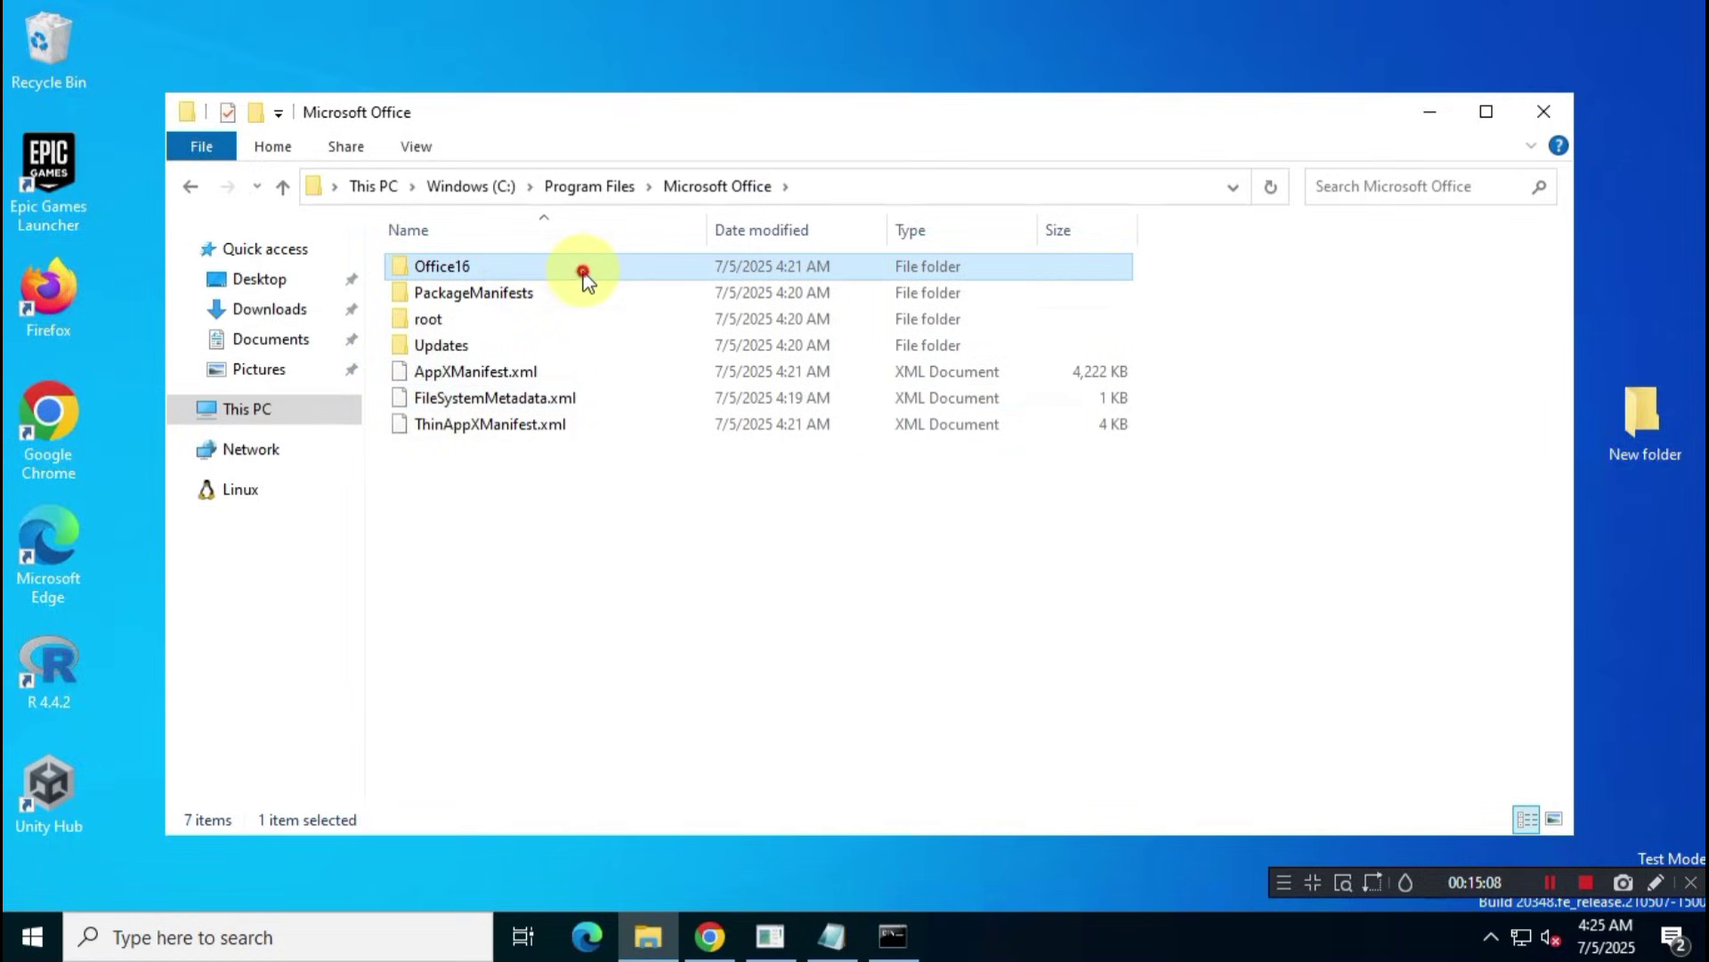
double_click(583, 272)
left_click(525, 298)
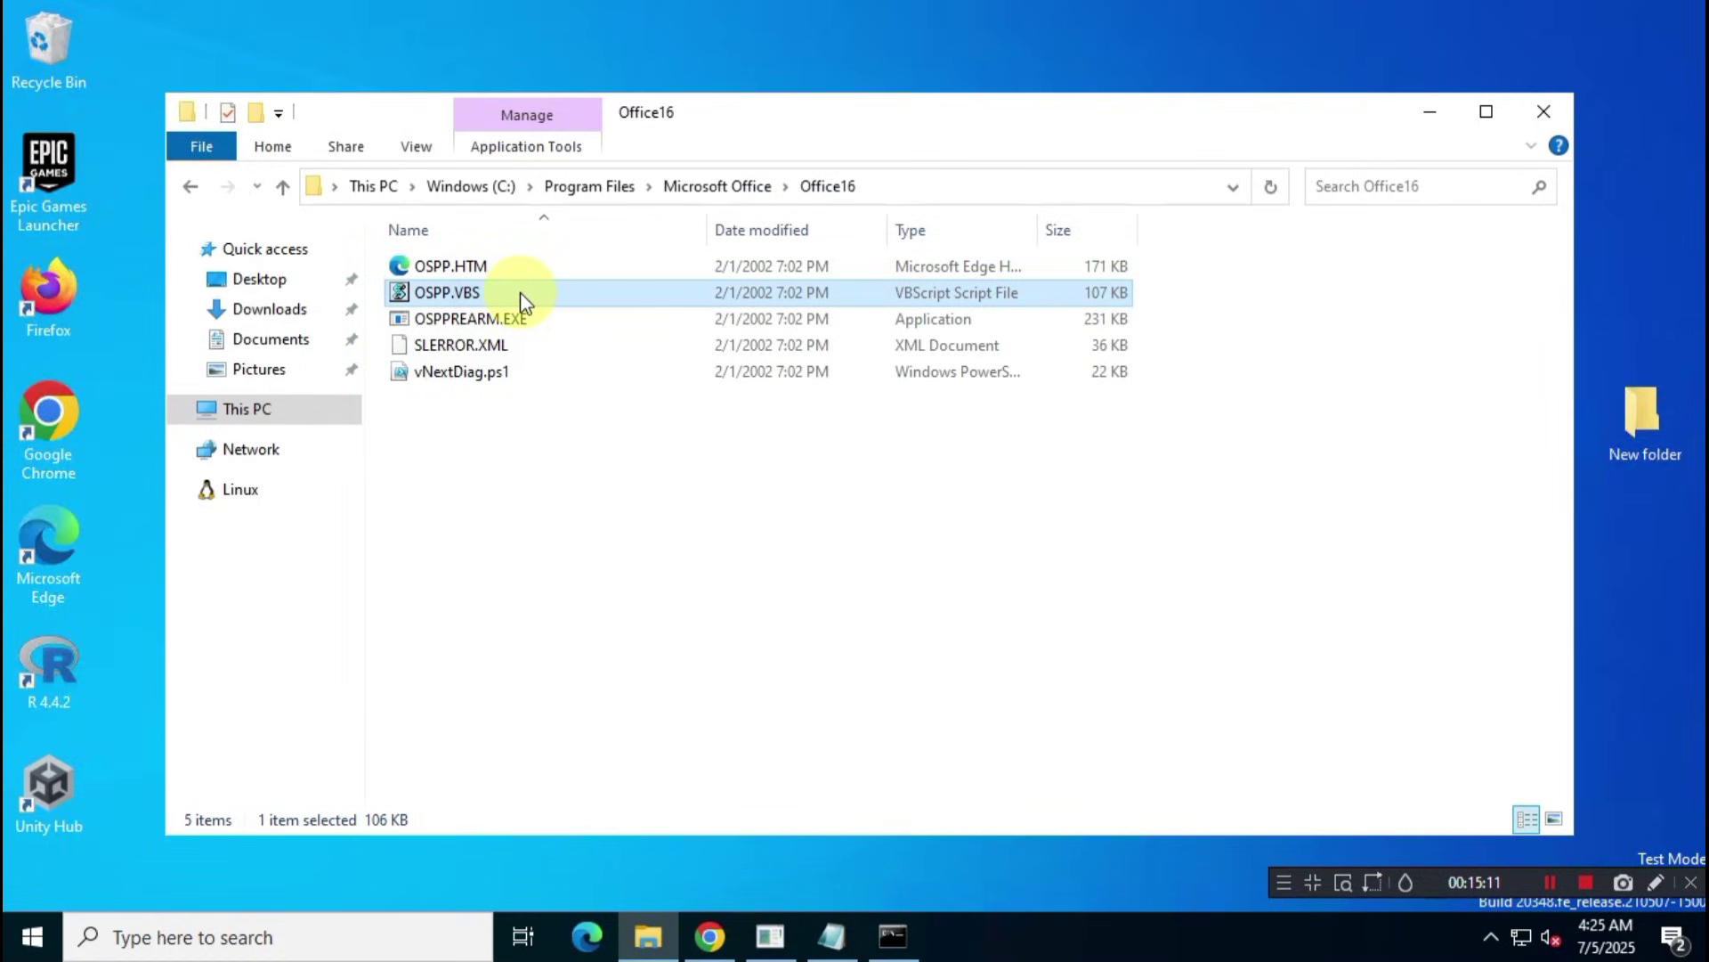
left_click(495, 440)
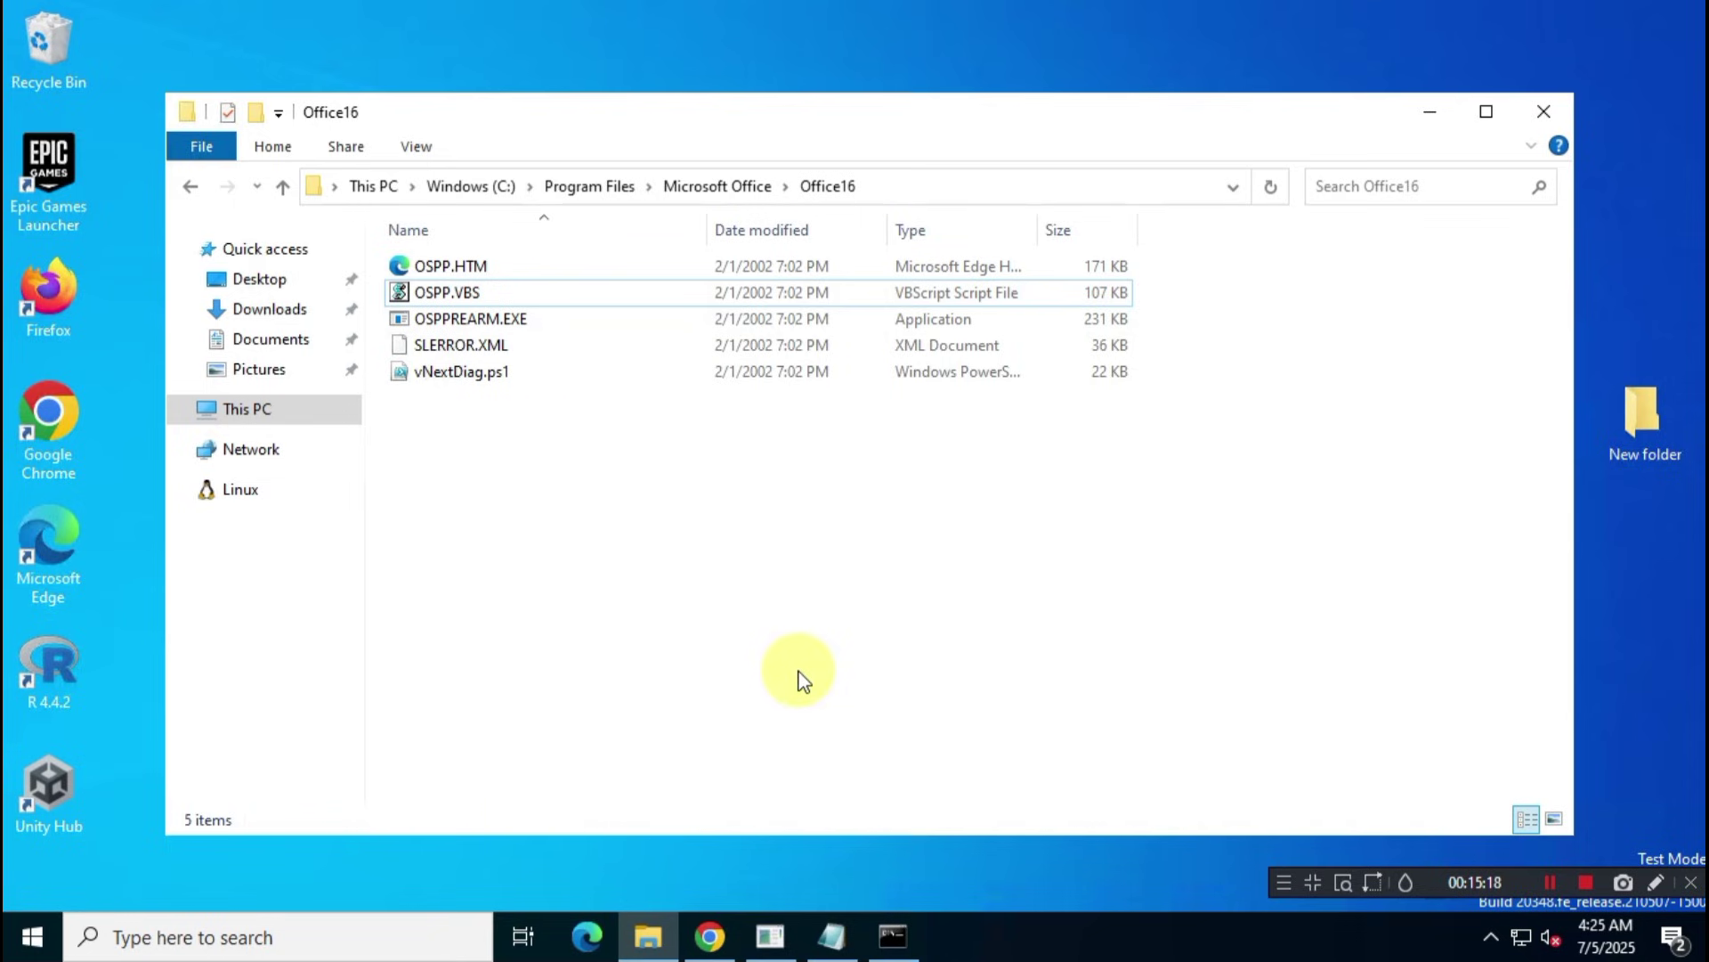
- Return to the volume activation article in Chrome and copy the cscript ospp.vbs /? help command
left_click(710, 933)
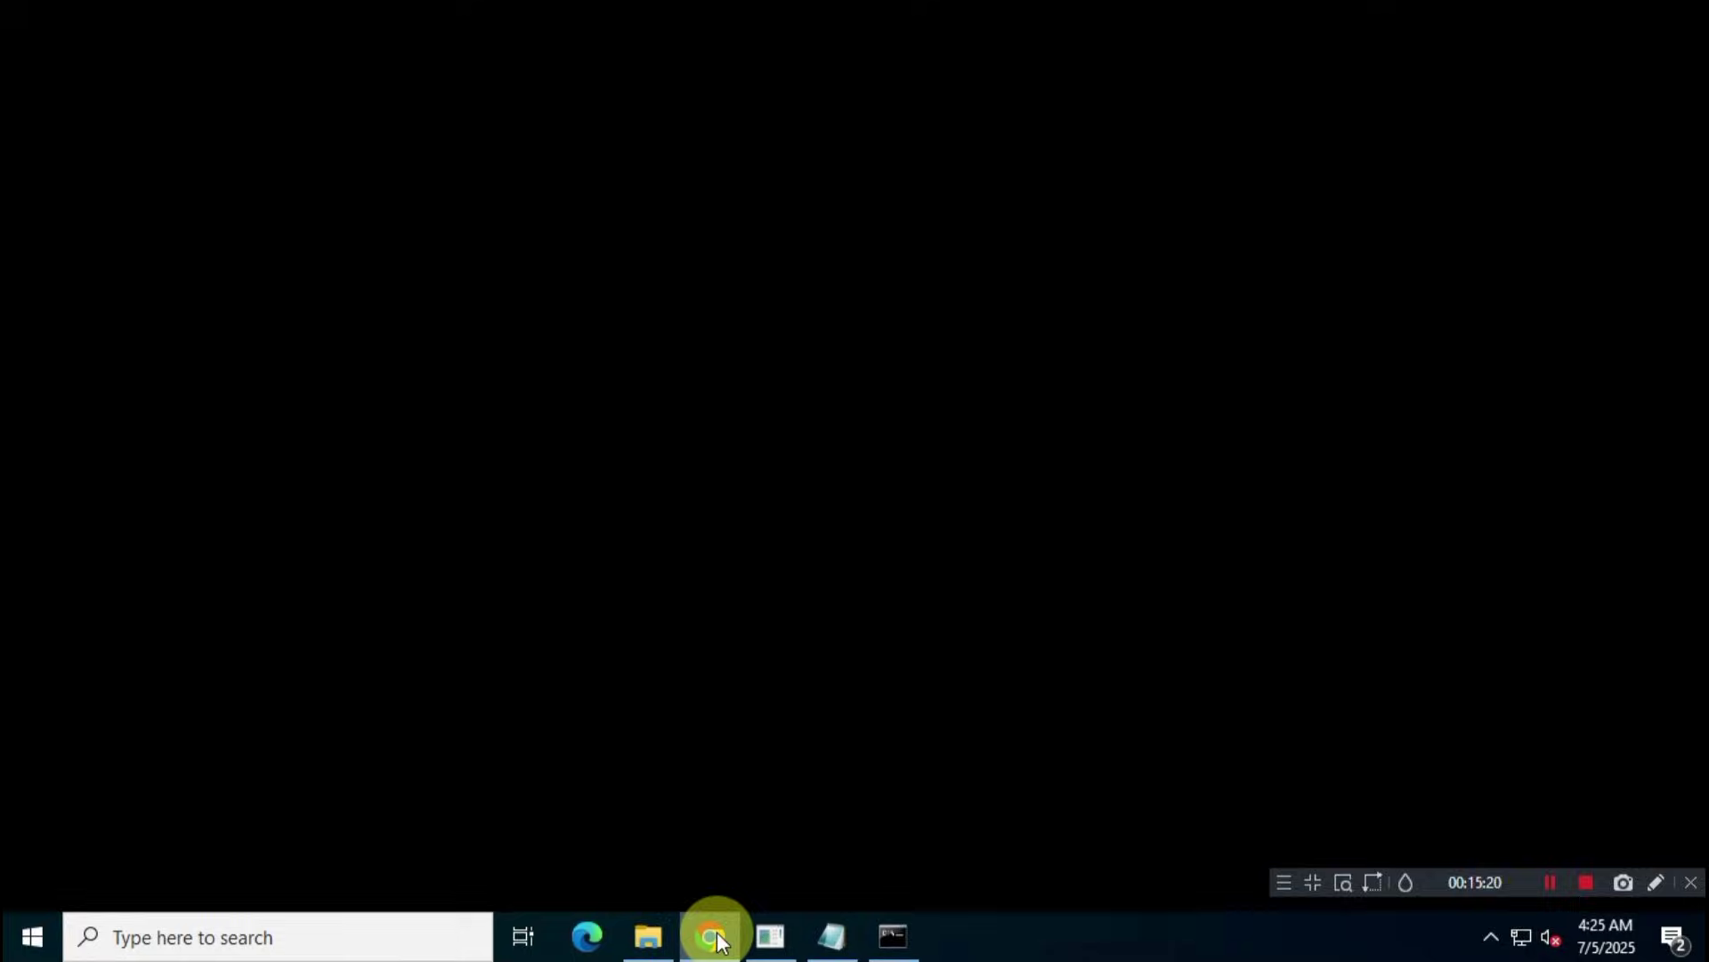
scroll(932, 632, "down", 4)
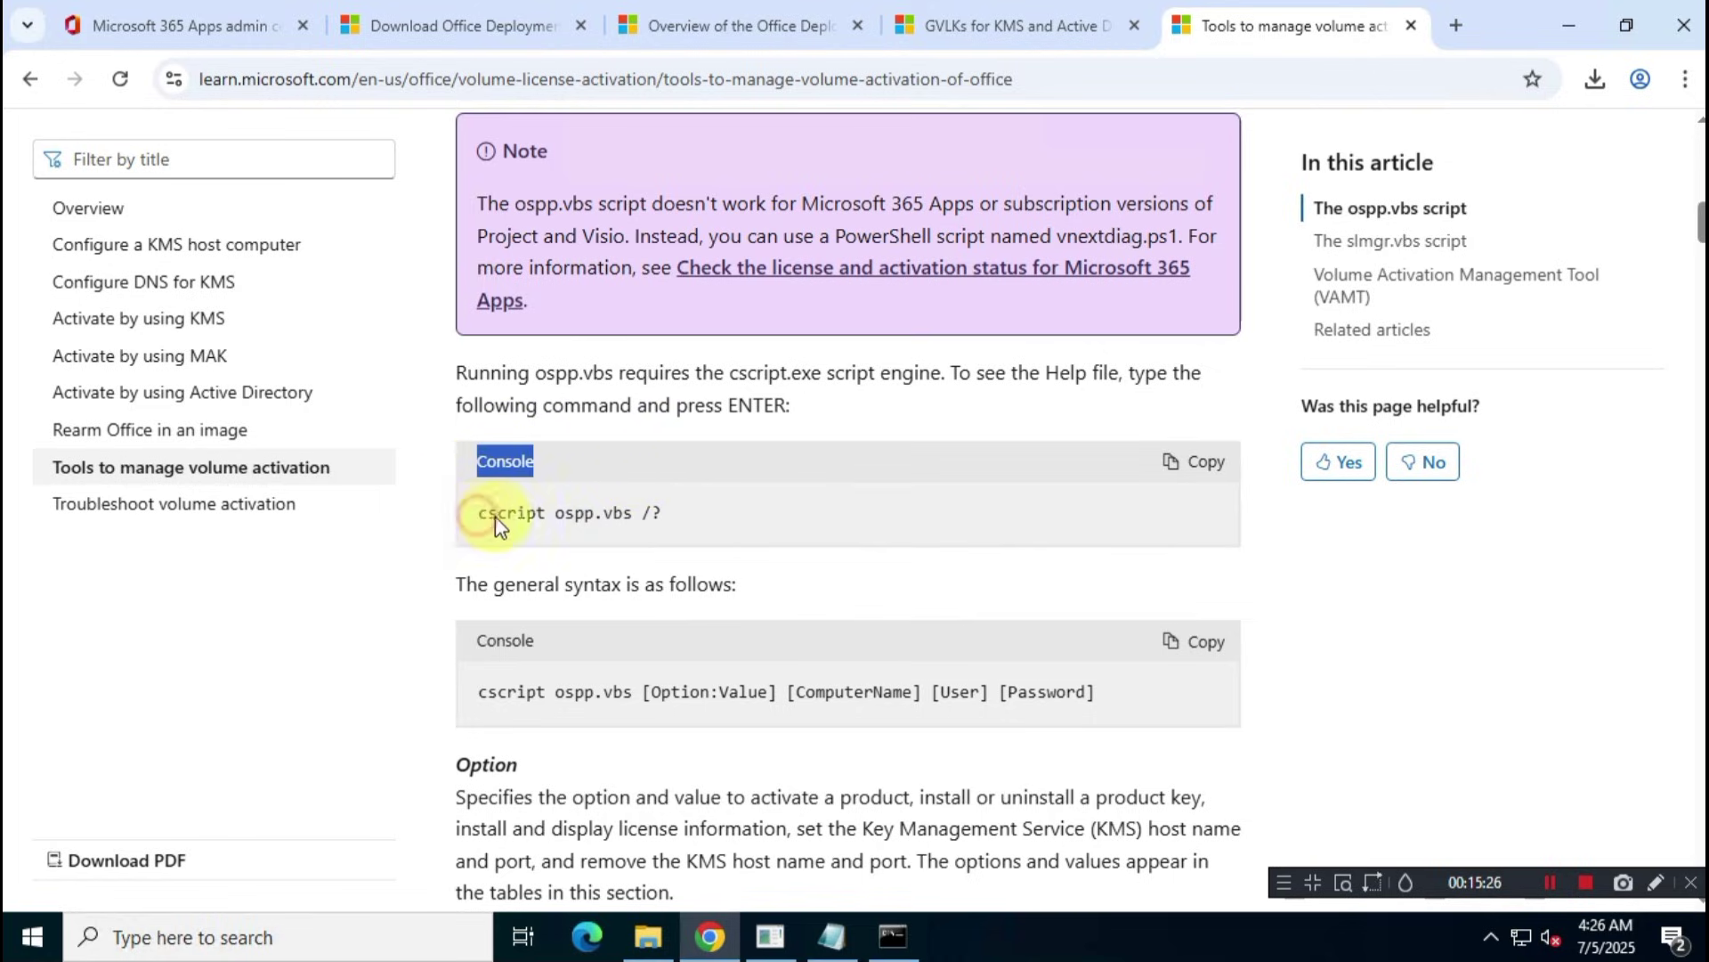
left_click_drag(480, 515, 624, 524)
left_click(797, 522)
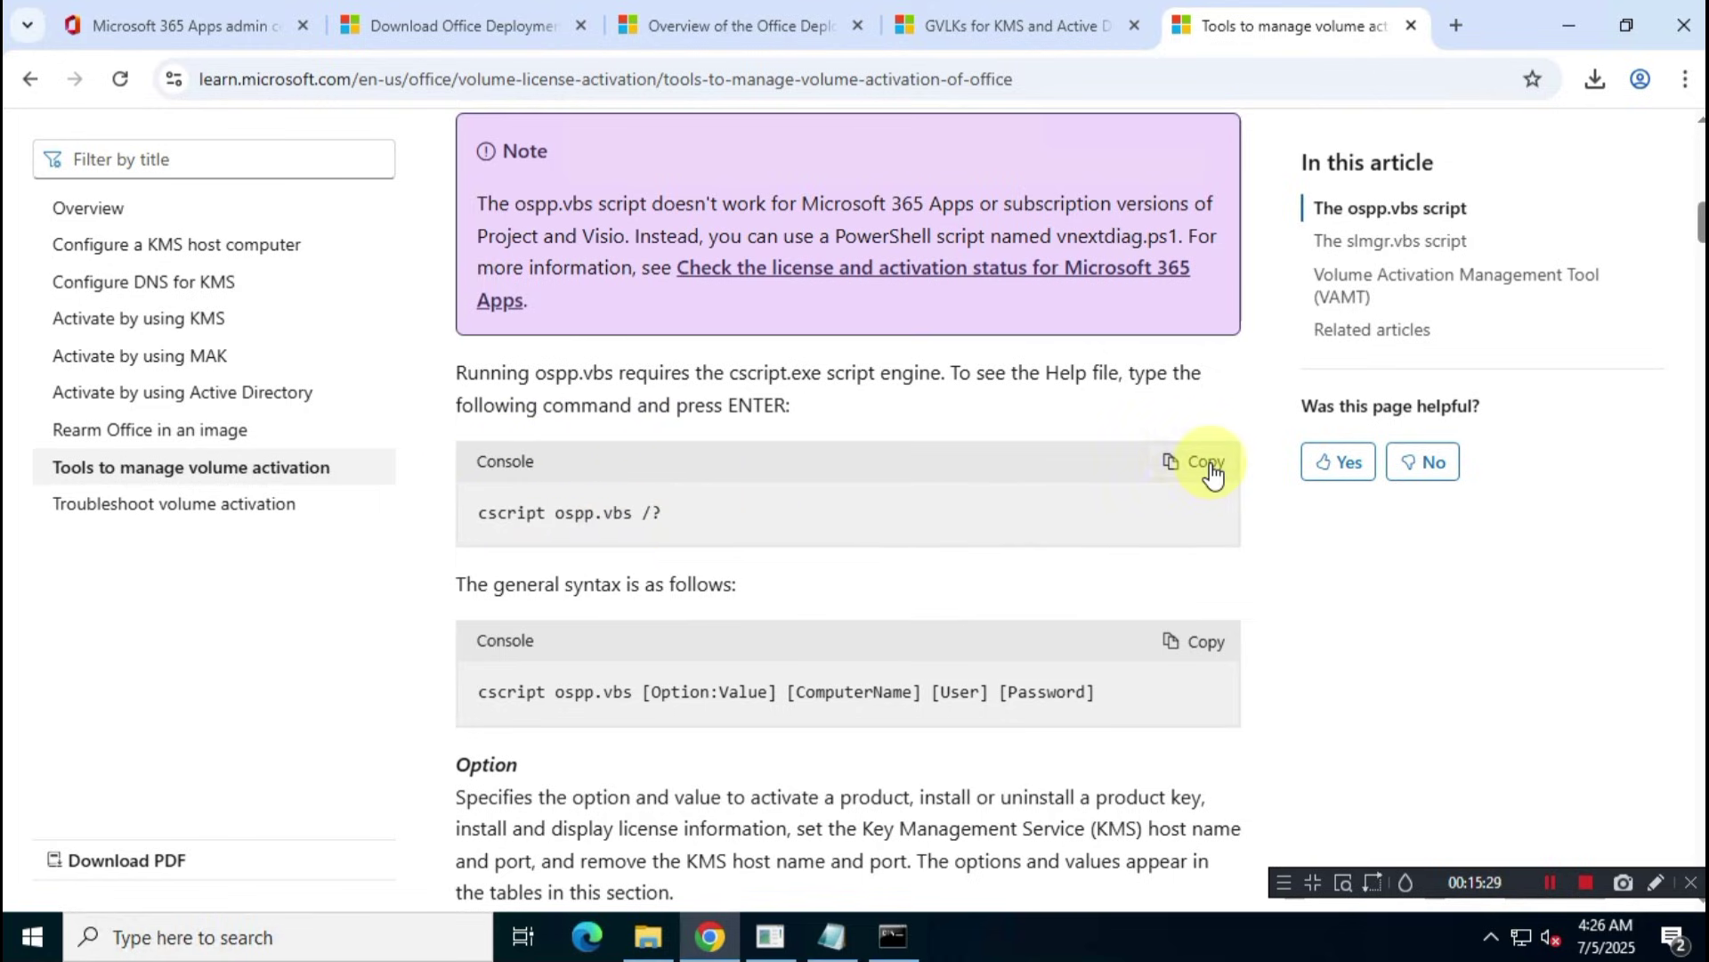
left_click(1209, 463)
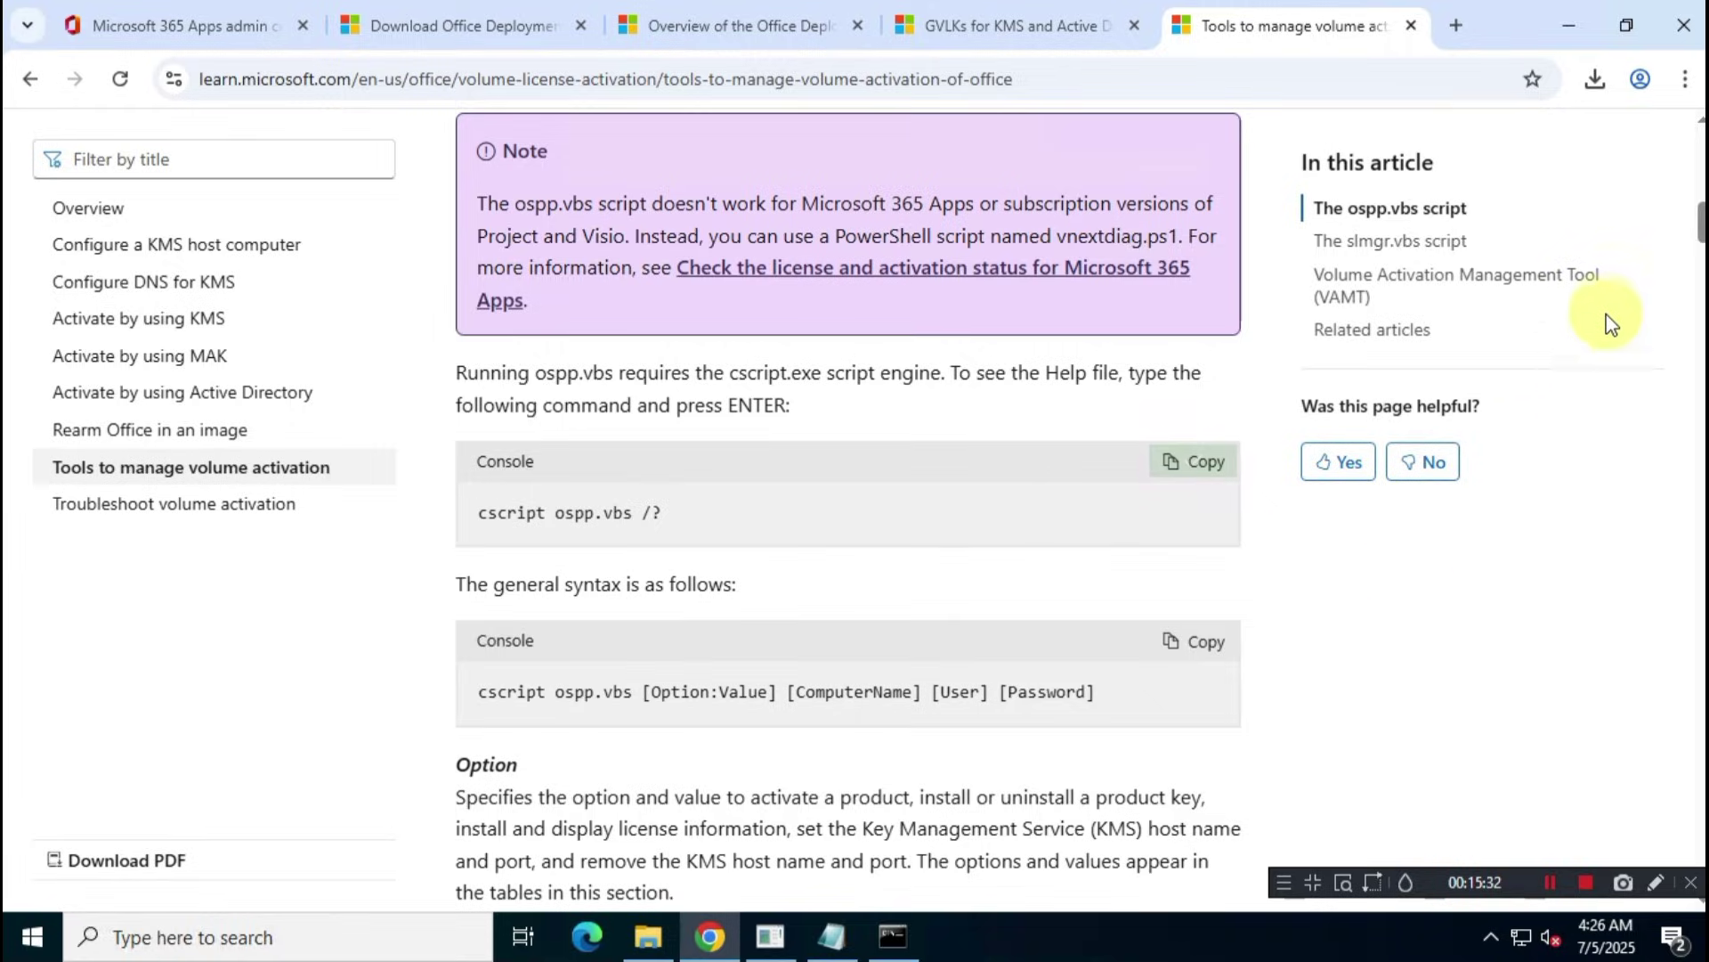
- Switch to Notepad, paste cscript ospp.vbs /? a few lines below the setup command, and select its /? part
left_click(1569, 25)
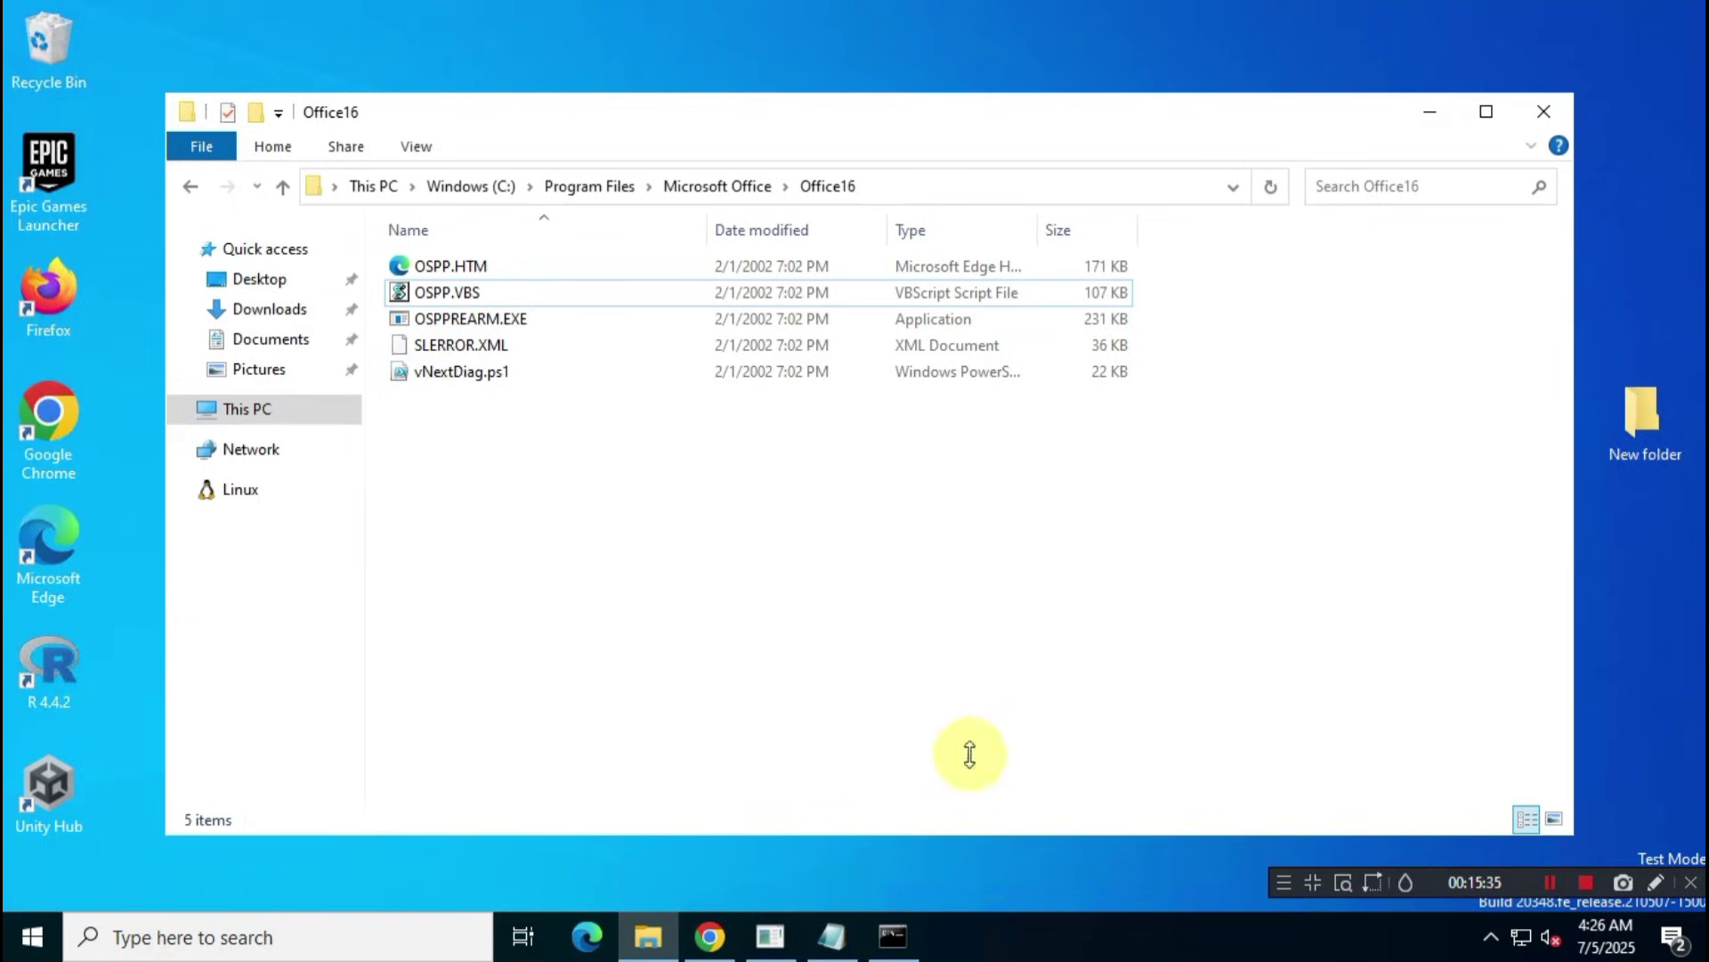
left_click(831, 934)
left_click(1432, 112)
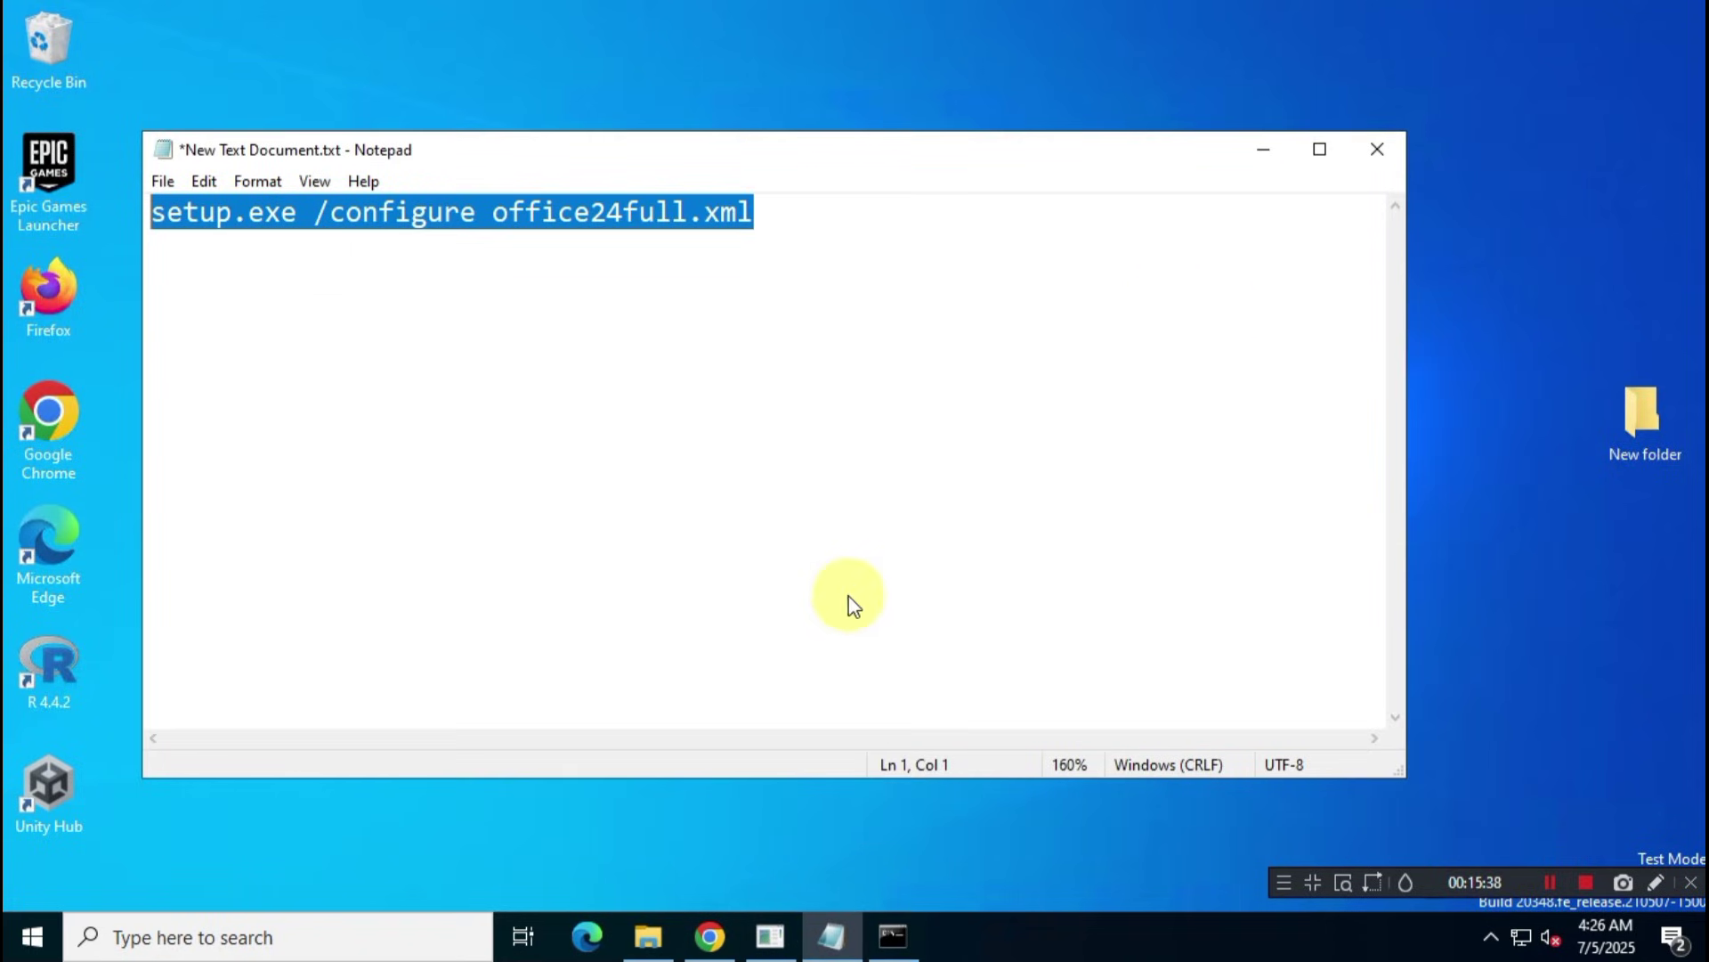
left_click(826, 234)
key("Return")
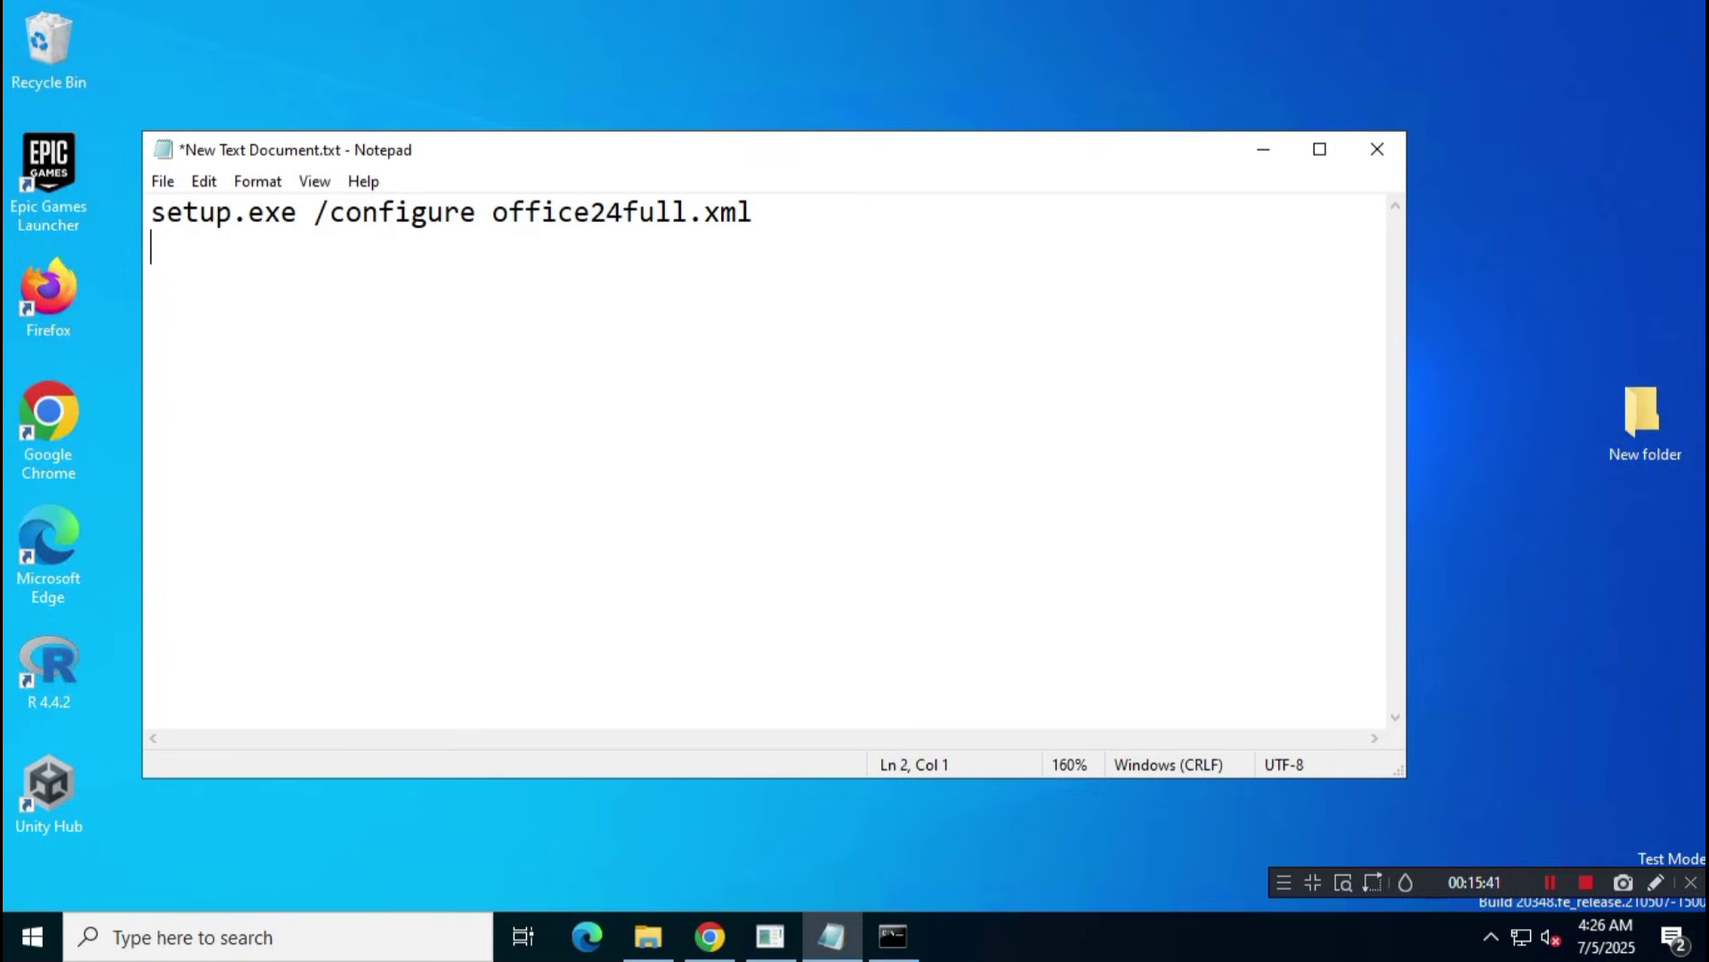
right_click(462, 385)
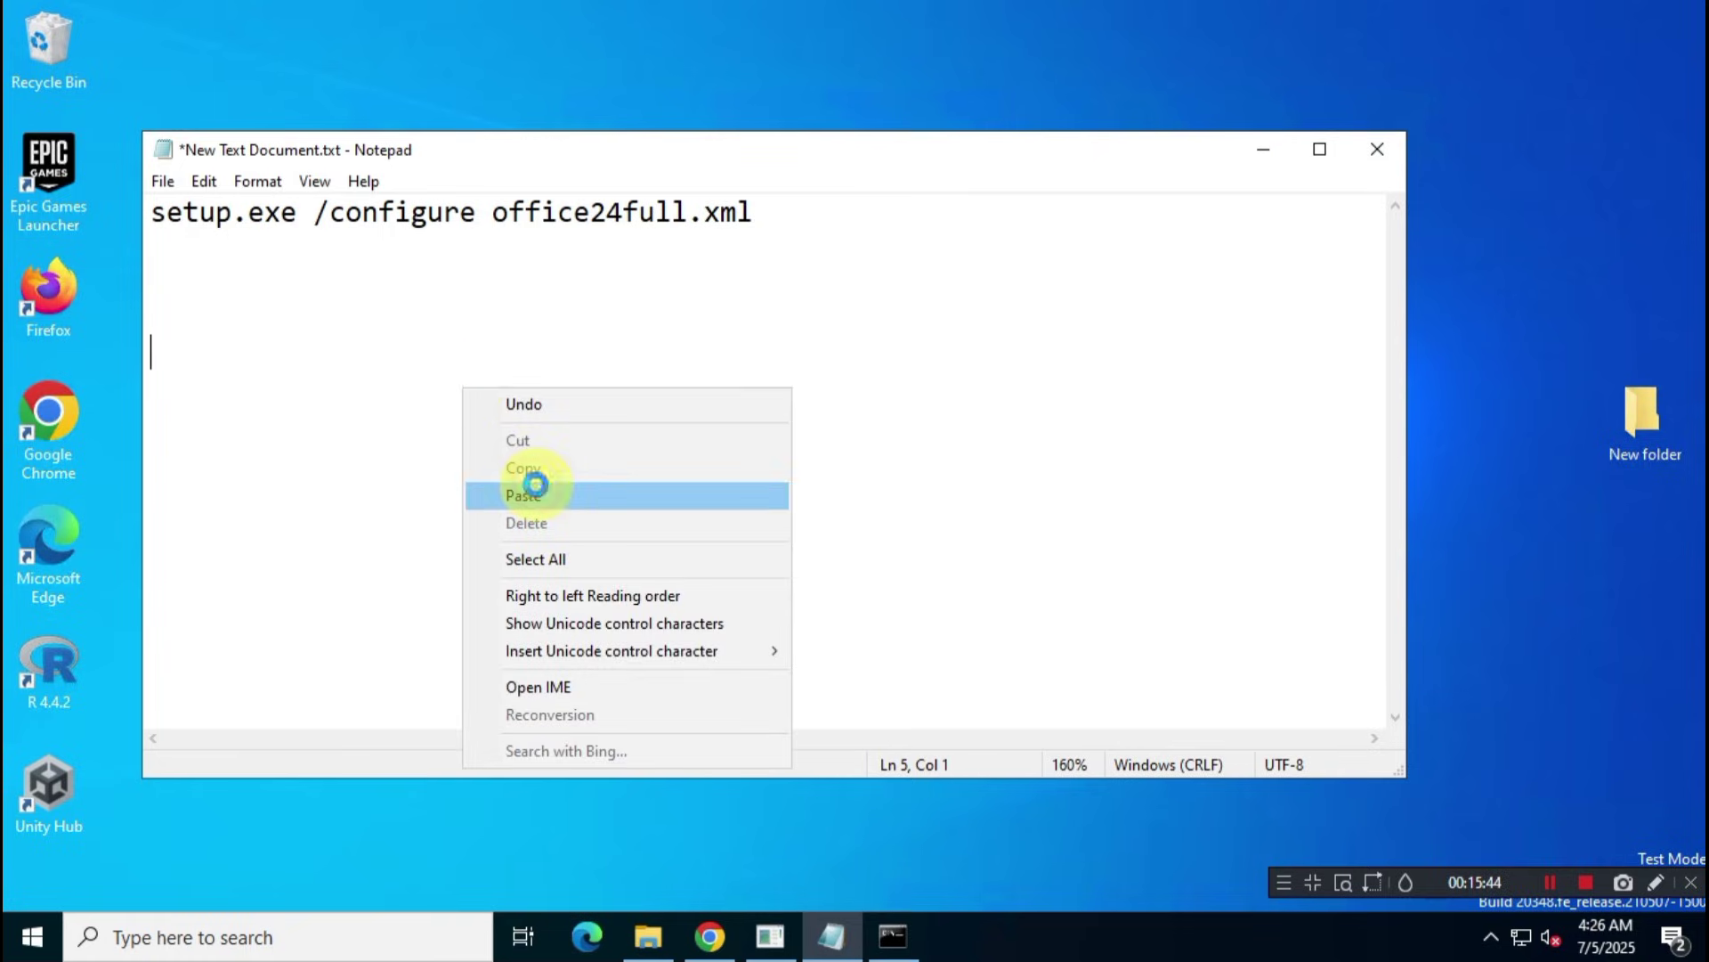
left_click(530, 488)
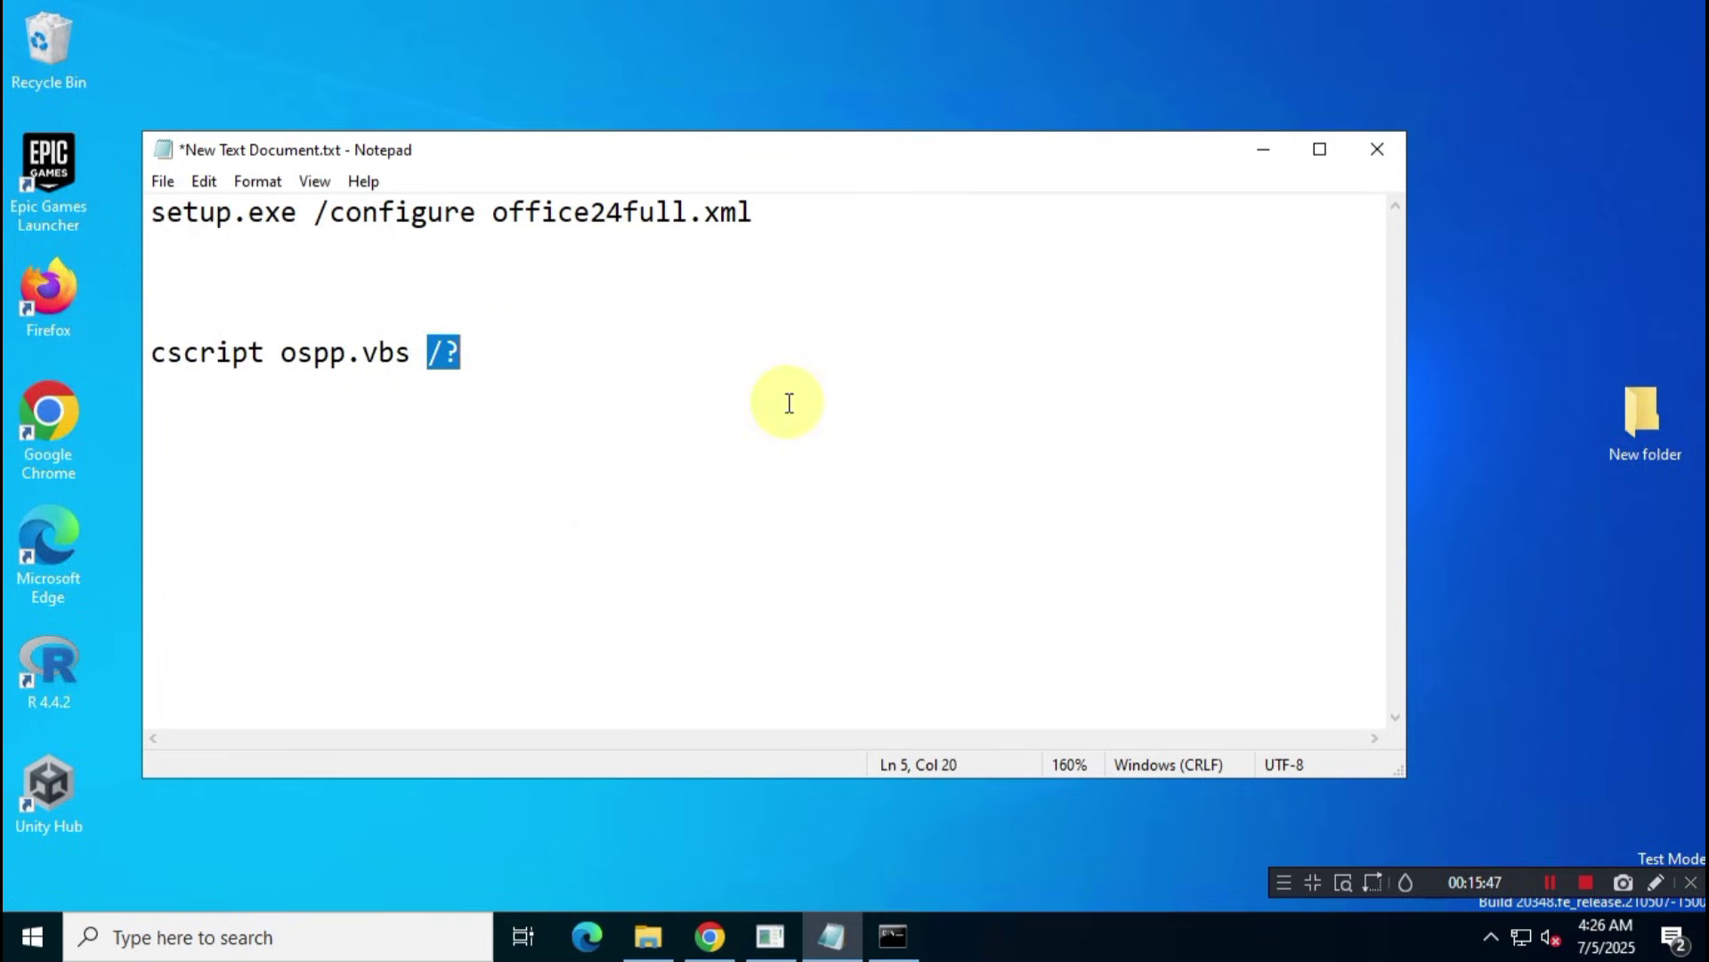
- Switch back to Chrome, copy /inpkey:value from the Global options for ospp.vbs table, and review that option's description
left_click(708, 935)
scroll(922, 537, "down", 15)
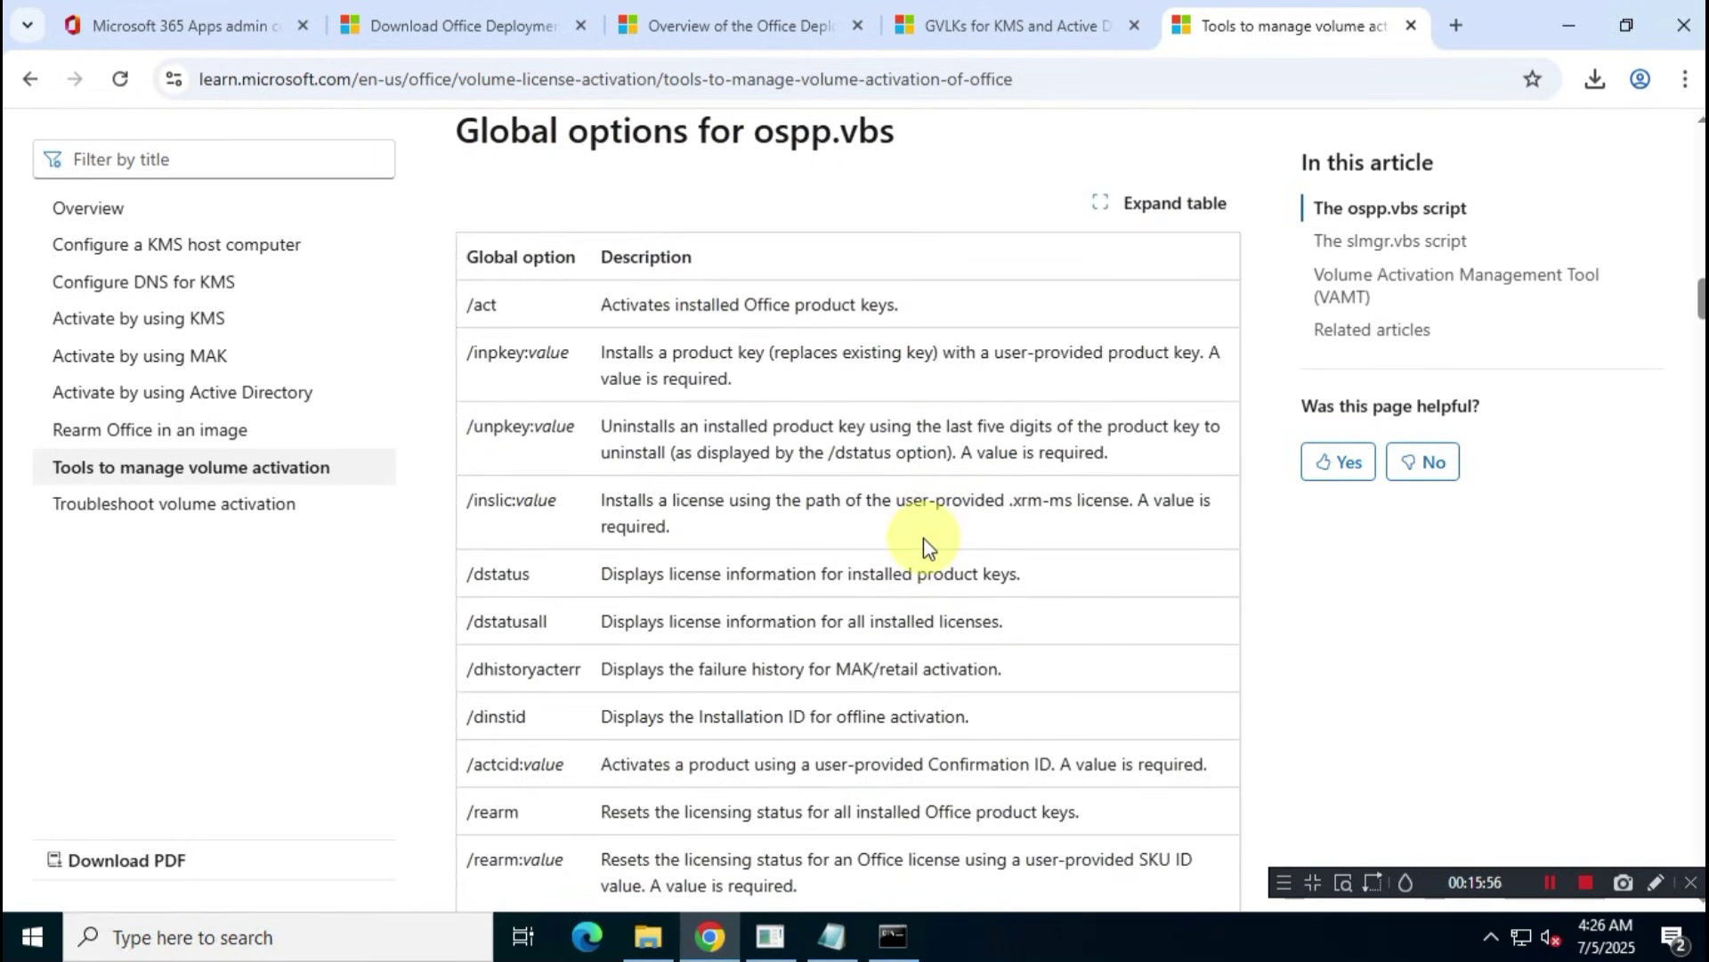
left_click_drag(439, 134, 889, 168)
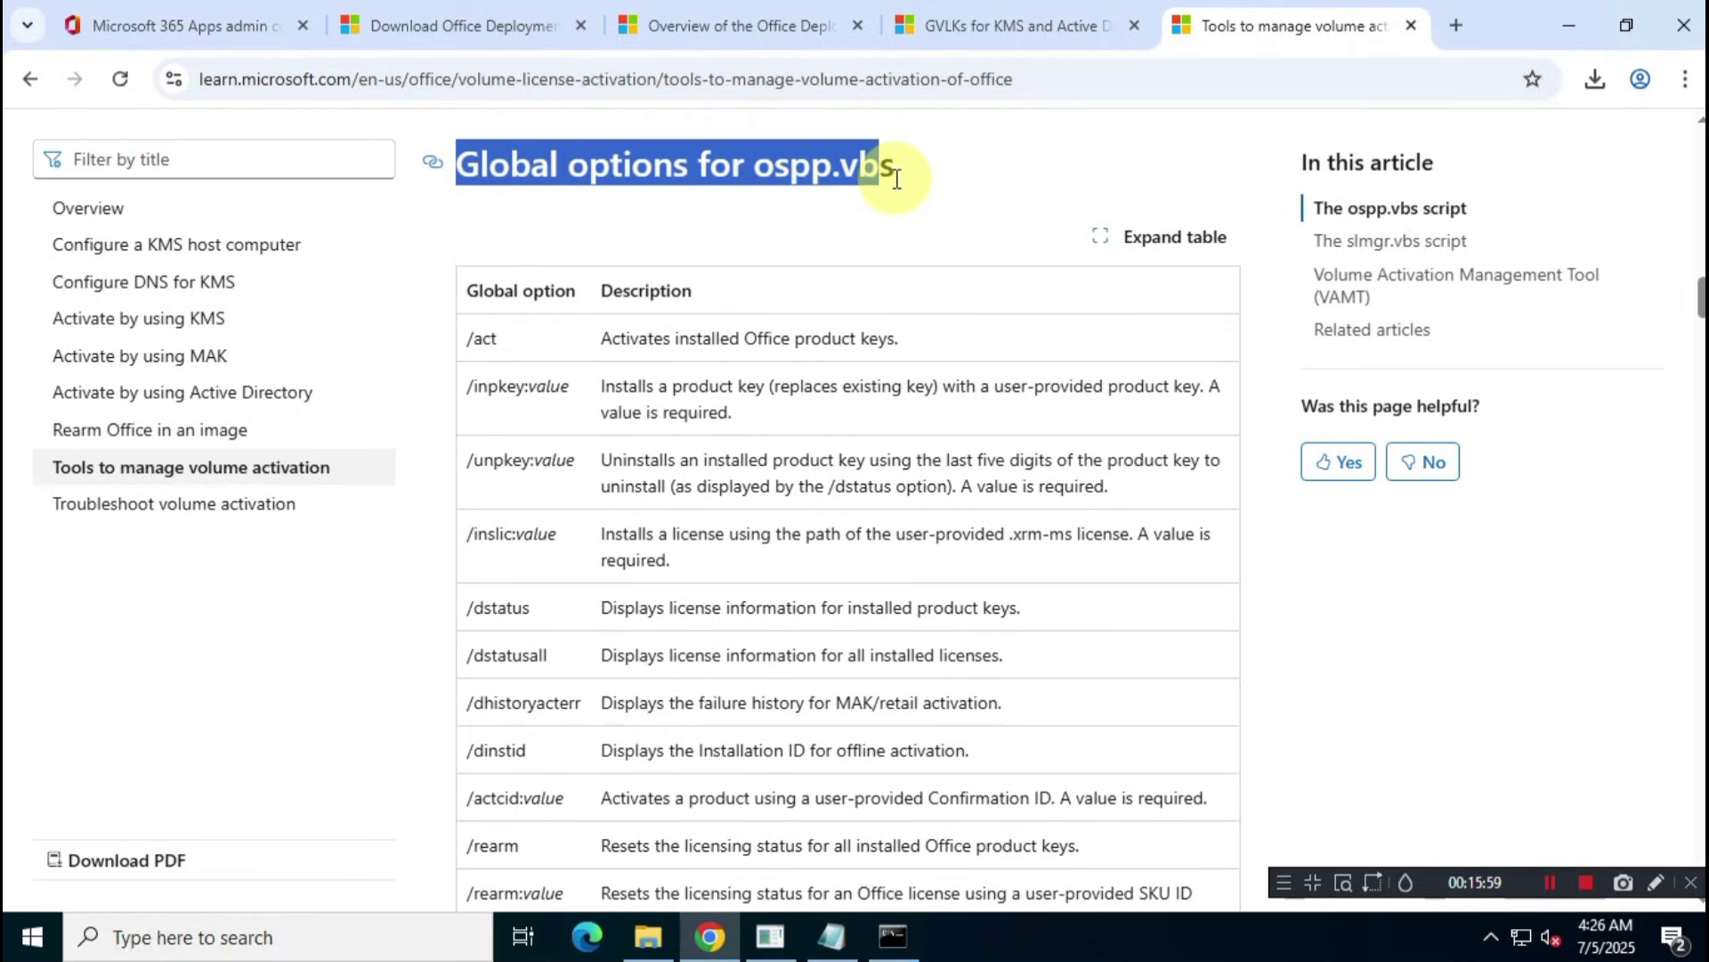
left_click_drag(470, 392, 565, 394)
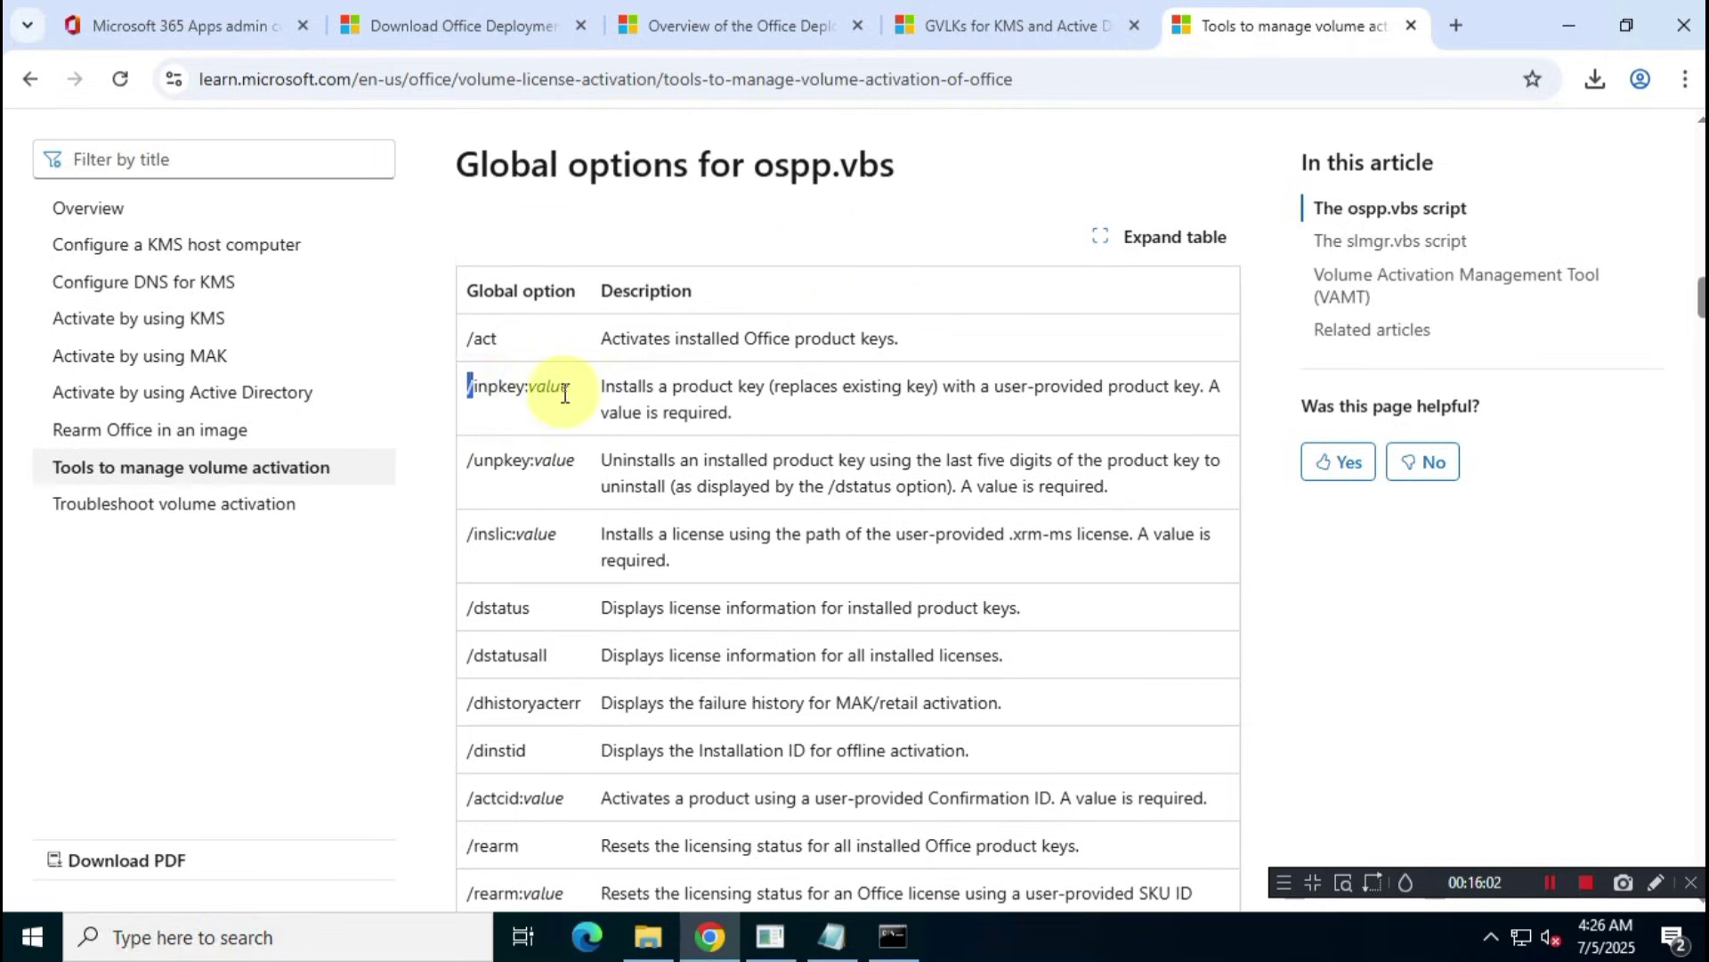
right_click(548, 389)
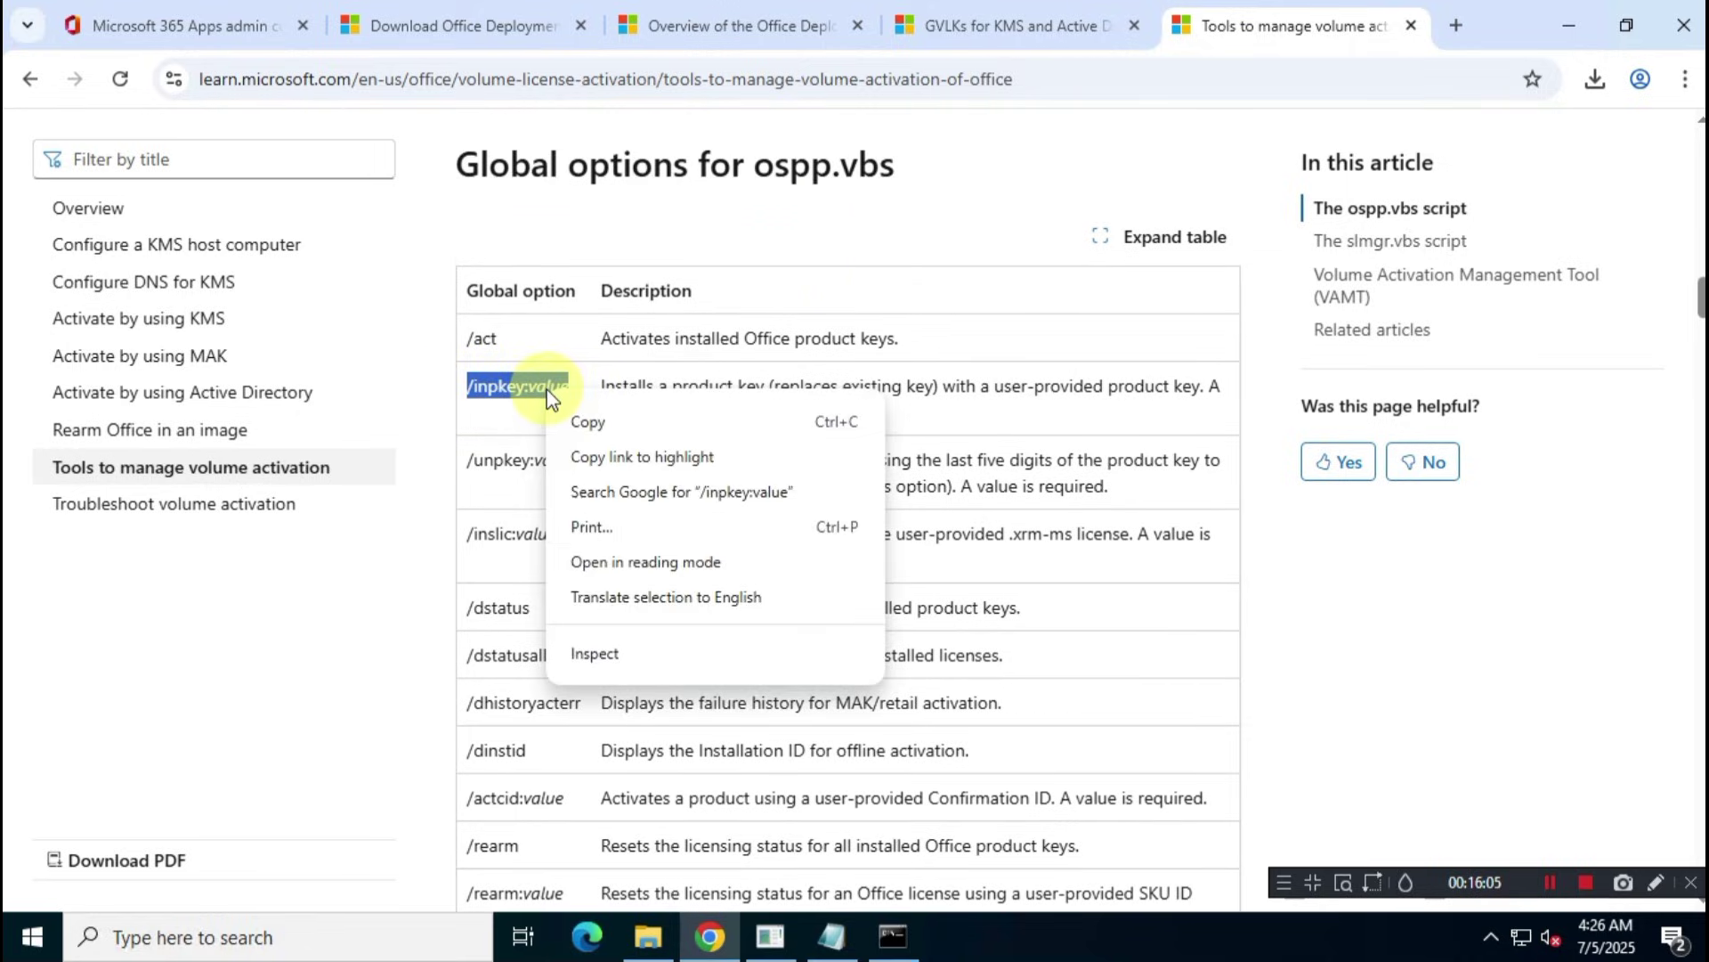
left_click(601, 417)
triple_click(735, 402)
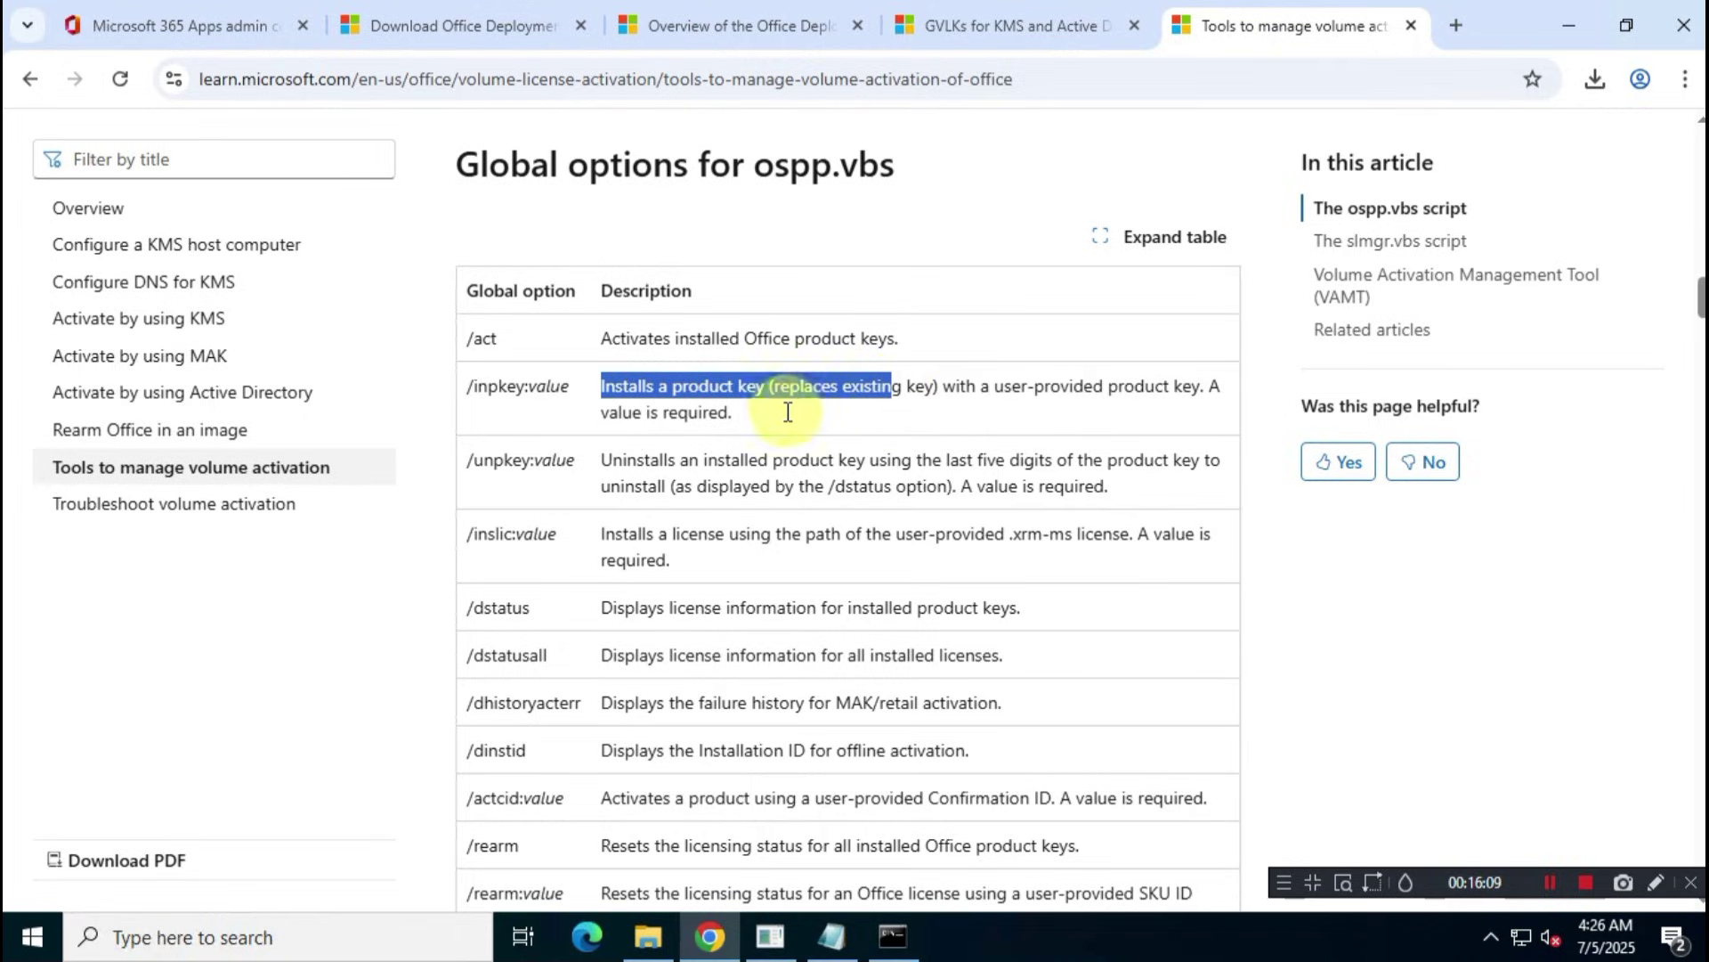
- Finish reviewing the /inpkey description, switch to Notepad and append /inpkey:value to the cscript ospp.vbs command
triple_click(758, 421)
left_click(847, 426)
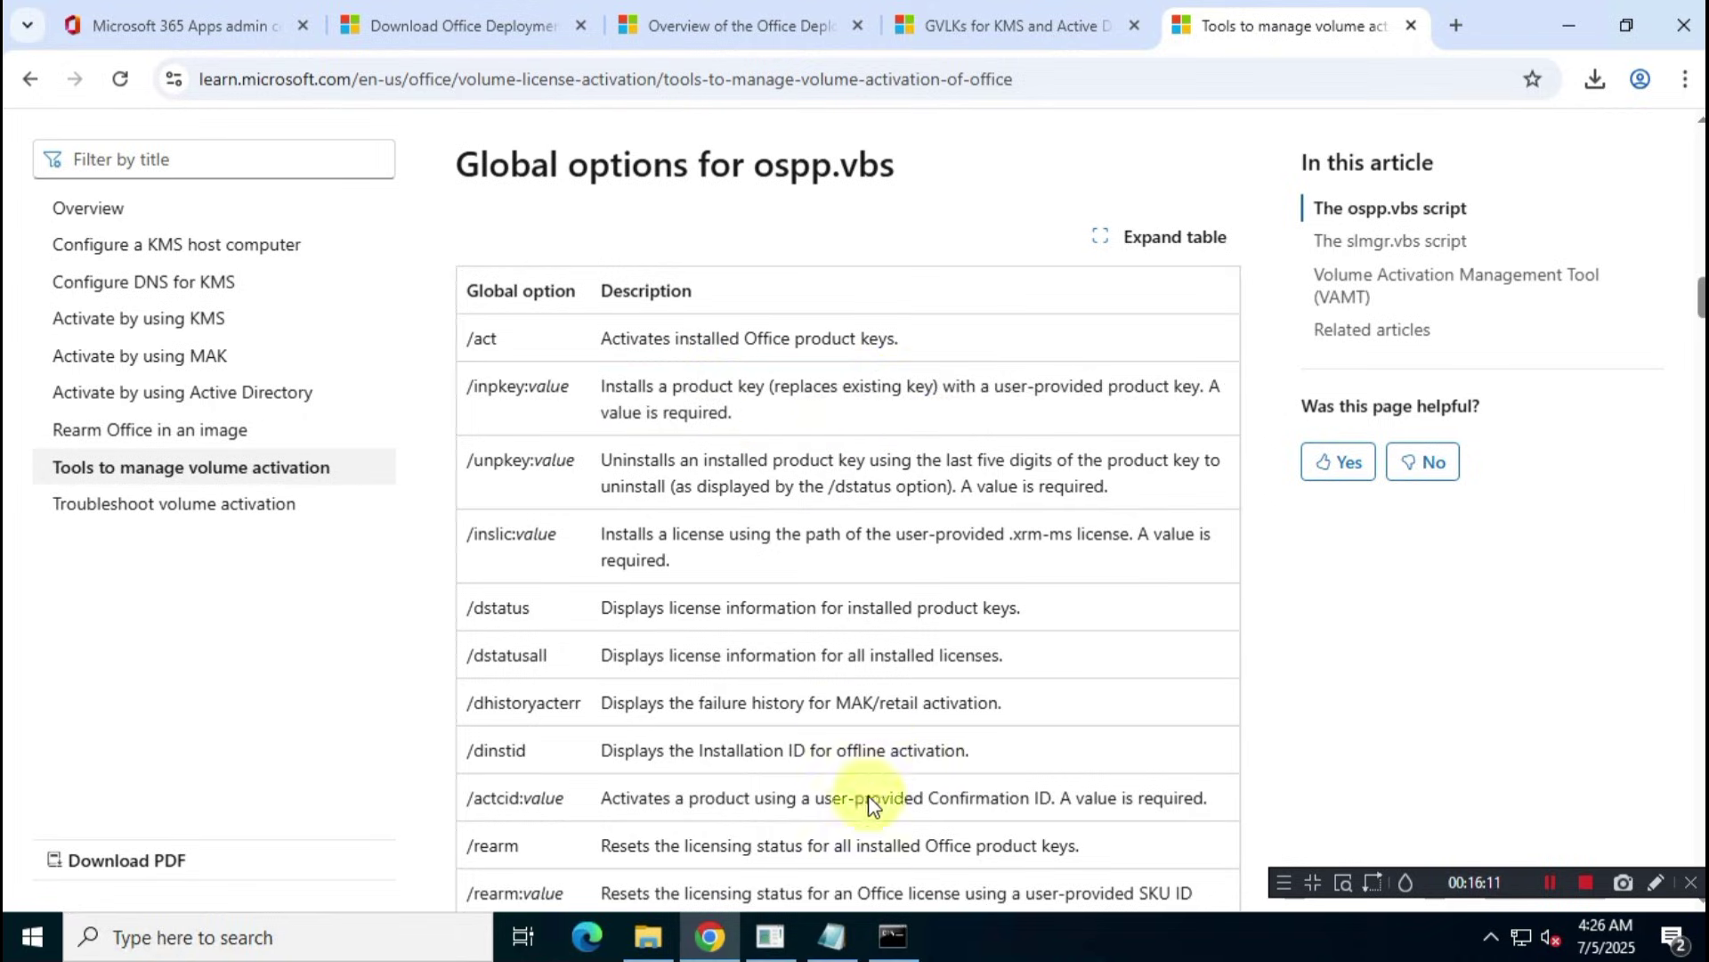
left_click(831, 935)
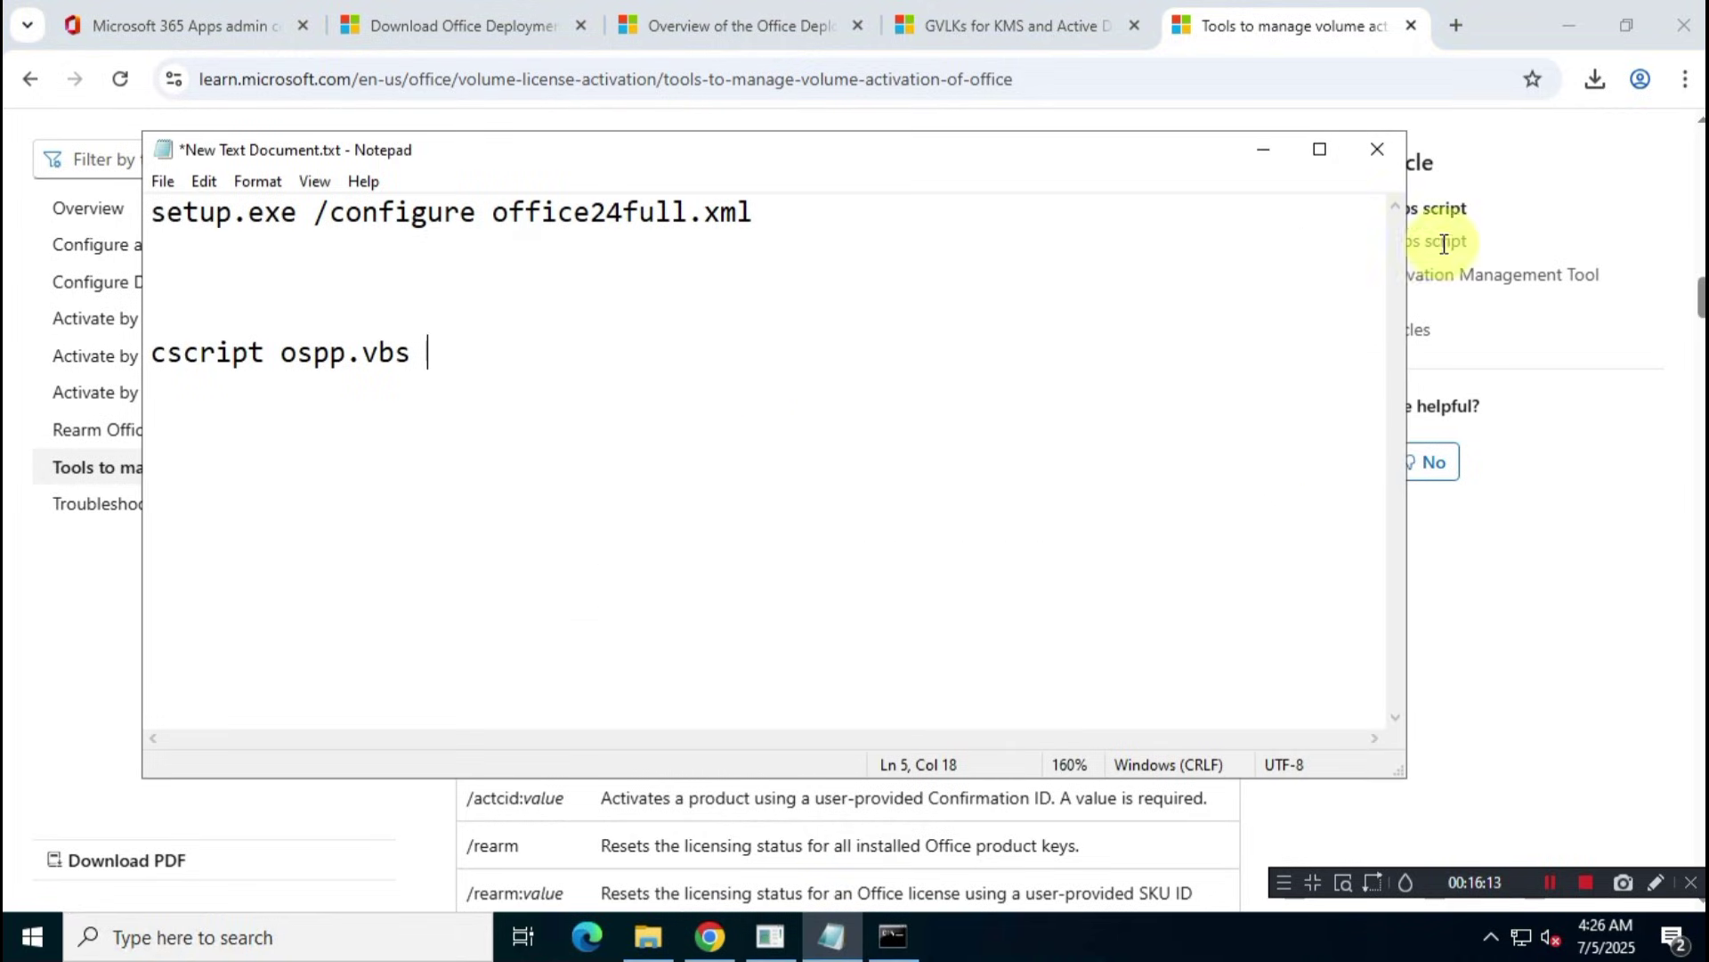
right_click(494, 365)
key("Escape")
key("ctrl+v")
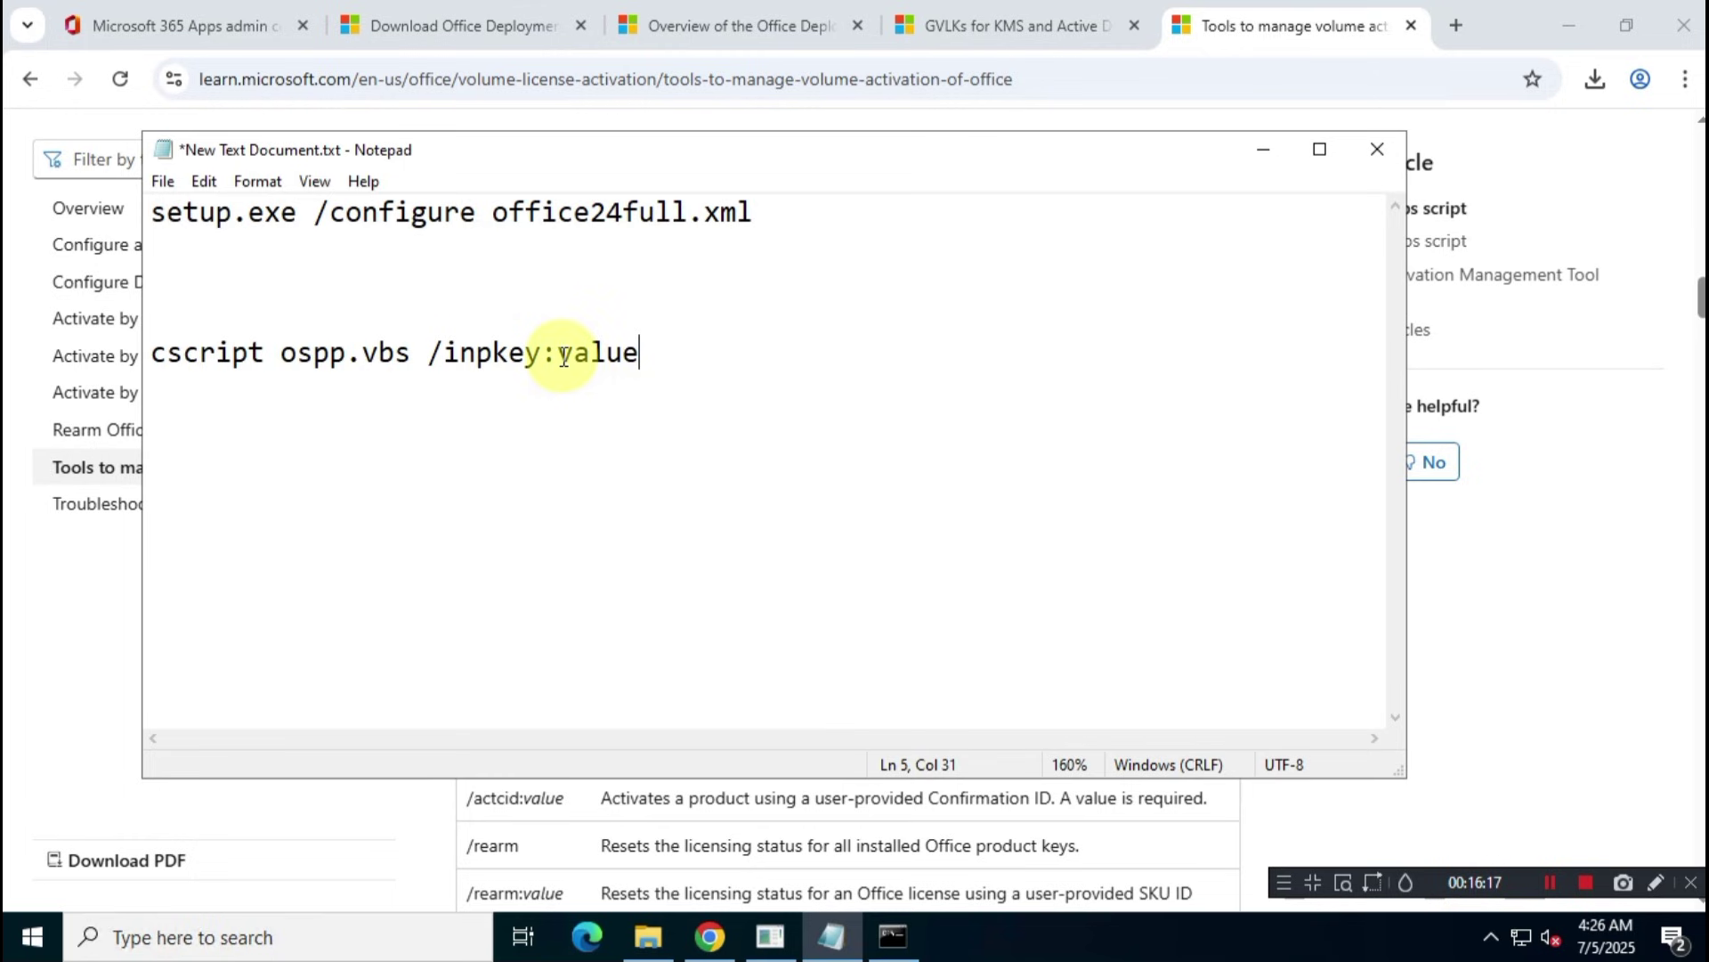
- Replace the value placeholder in the Notepad command with the Office LTSC Professional Plus 2024 key copied from the GVLKs page in Chrome
double_click(599, 352)
left_click(999, 25)
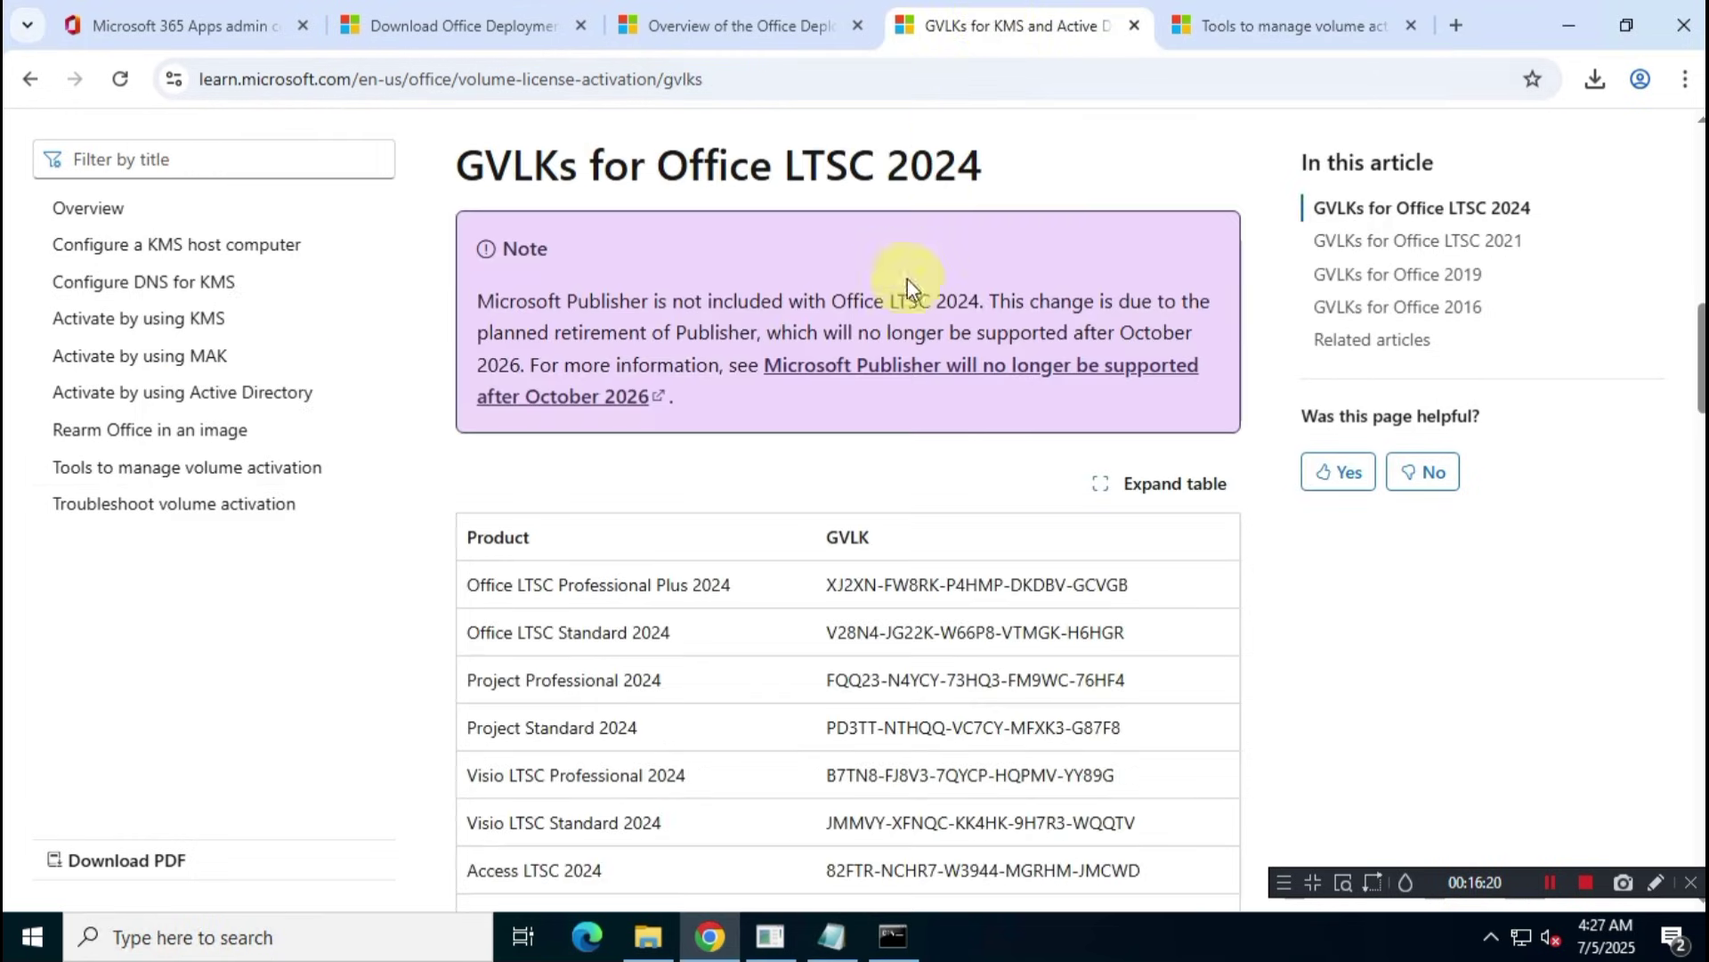
left_click_drag(467, 585, 1138, 595)
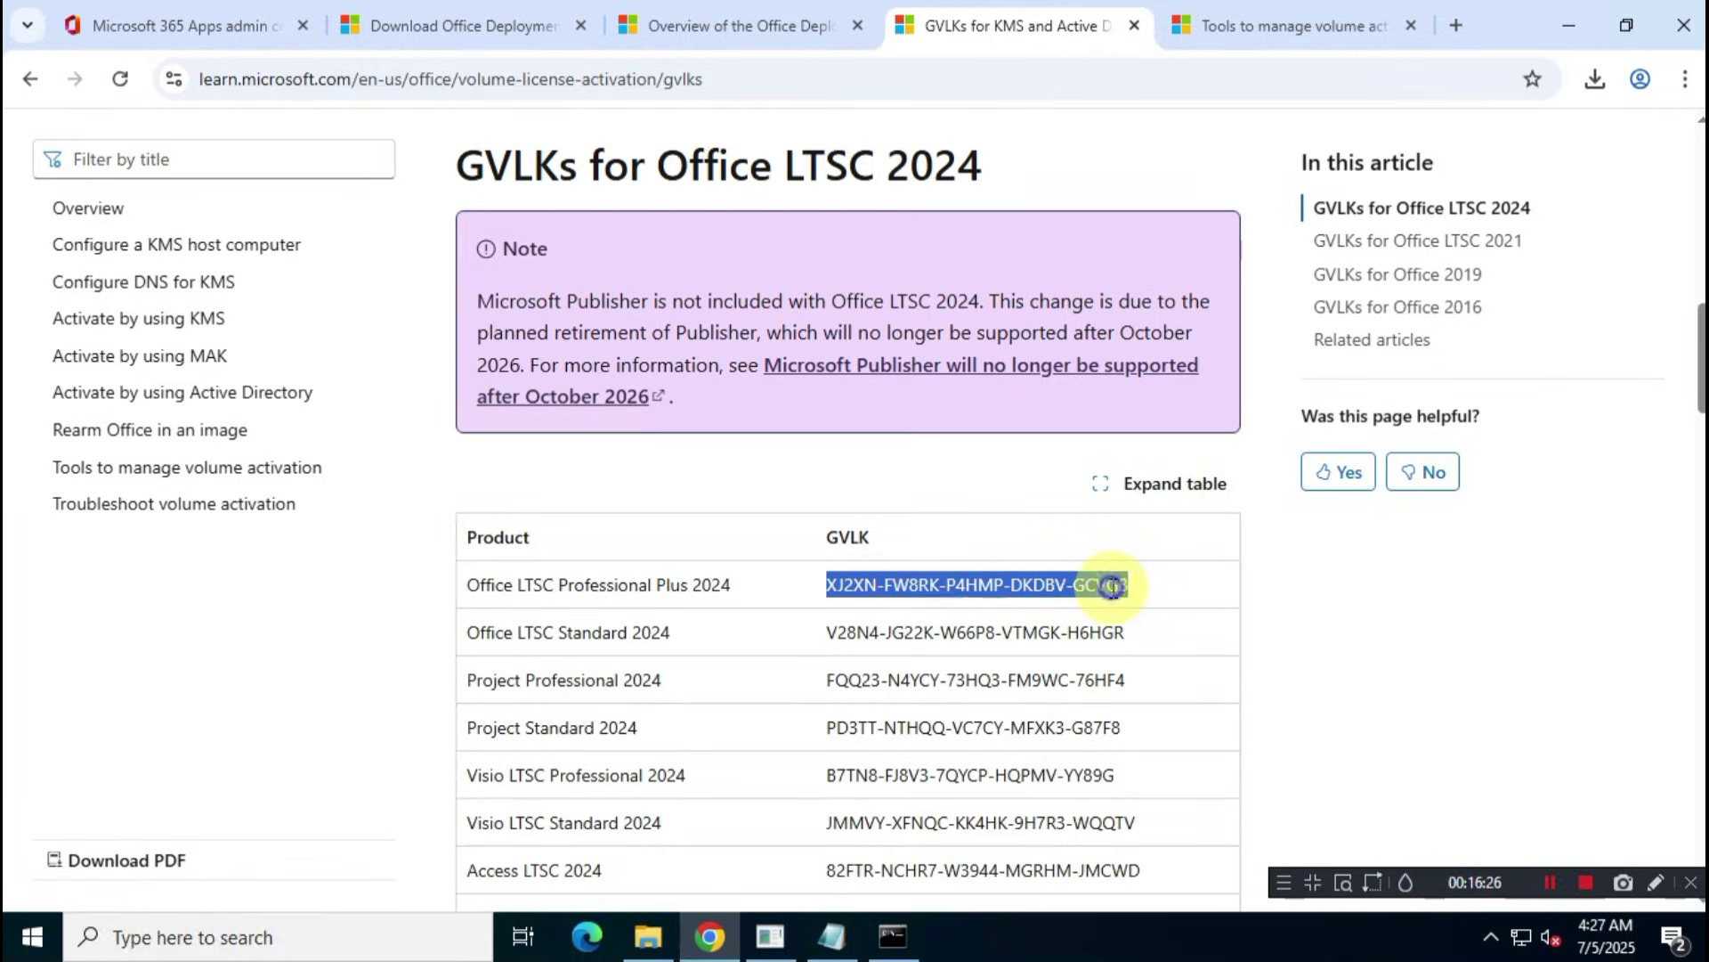
right_click(1111, 588)
left_click(1145, 620)
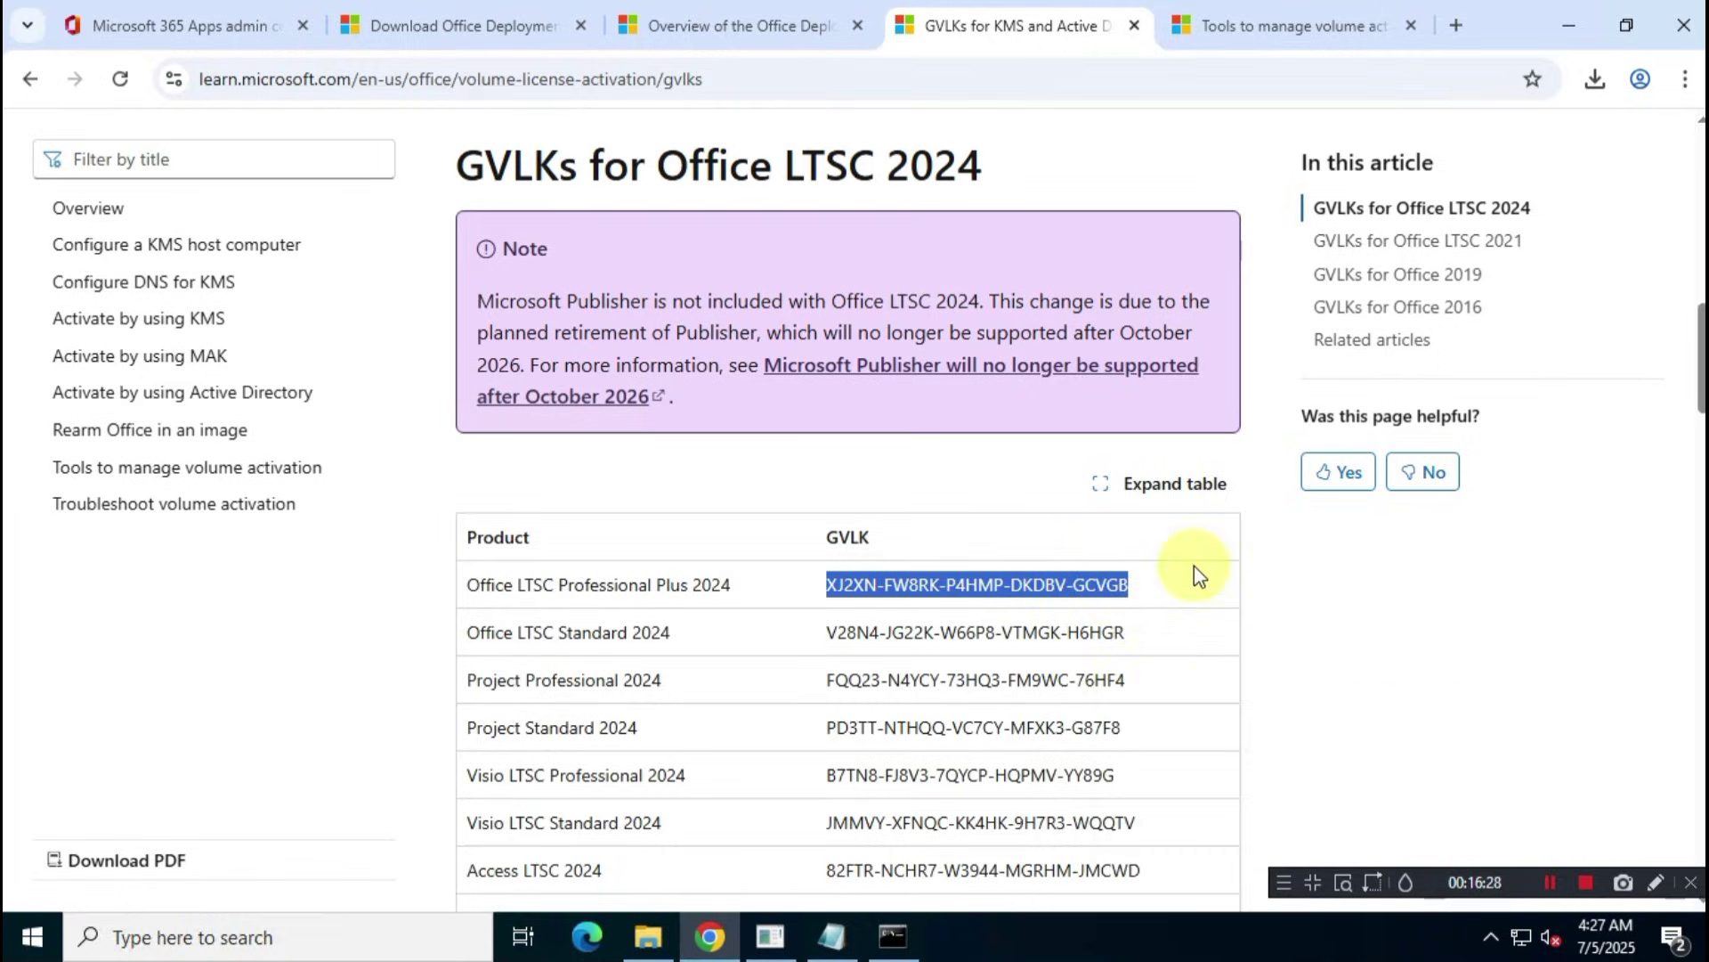
left_click(1573, 27)
right_click(625, 354)
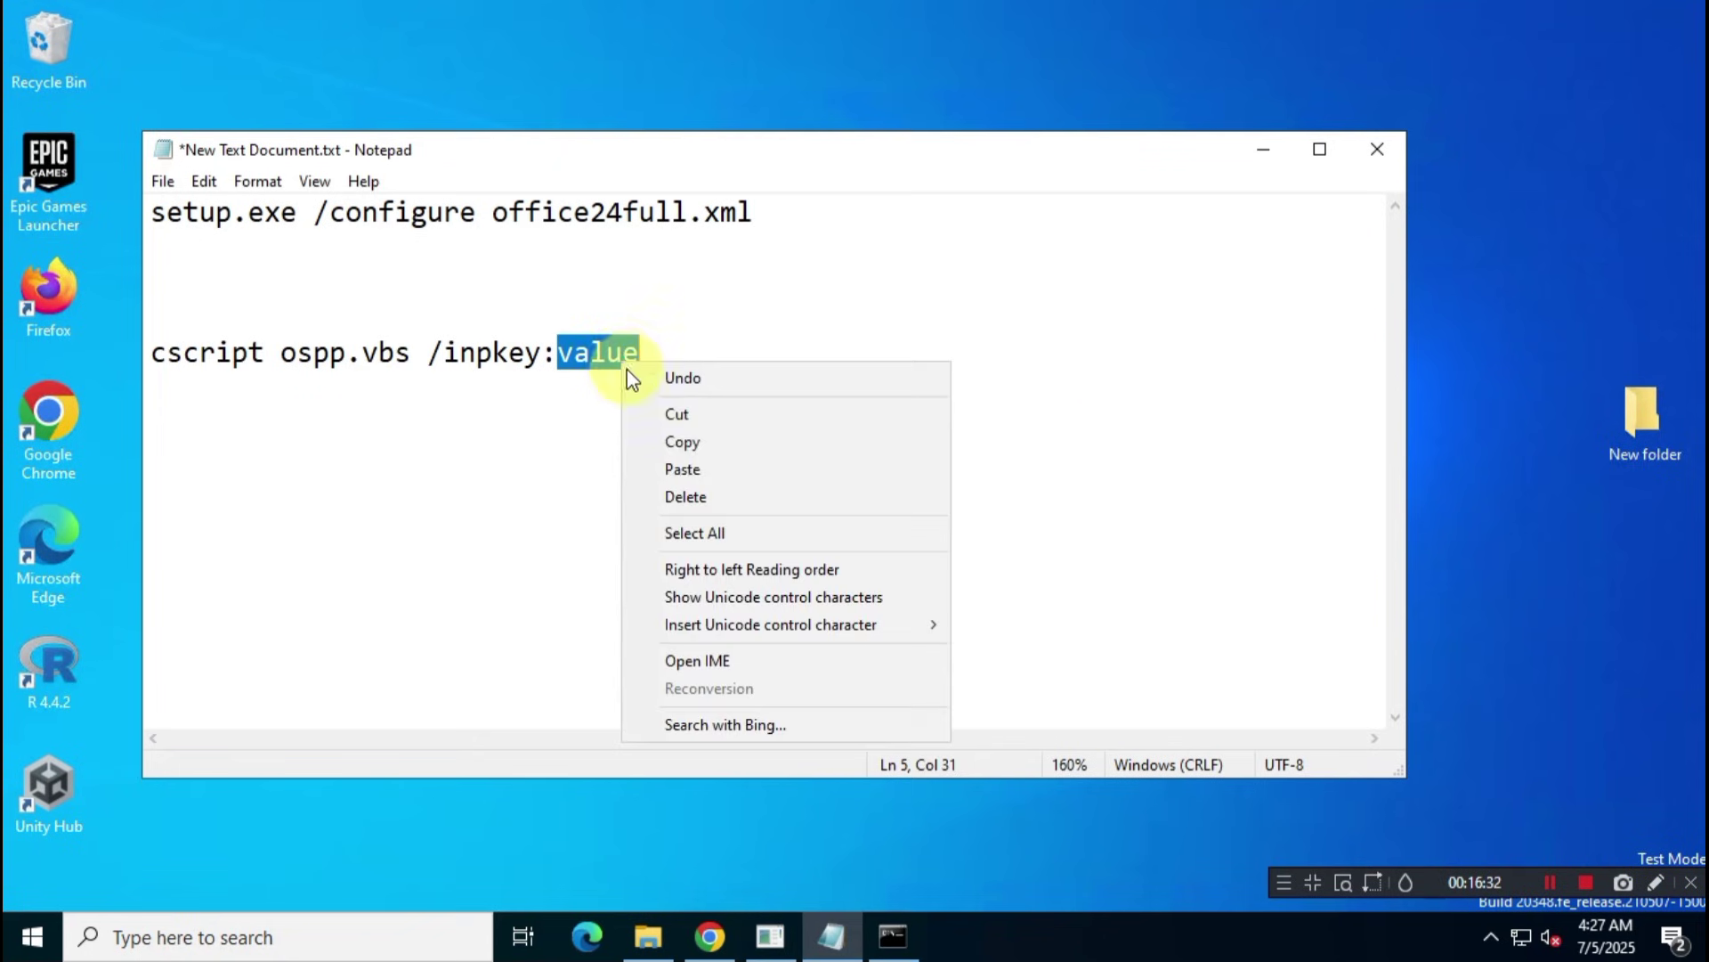
left_click(685, 469)
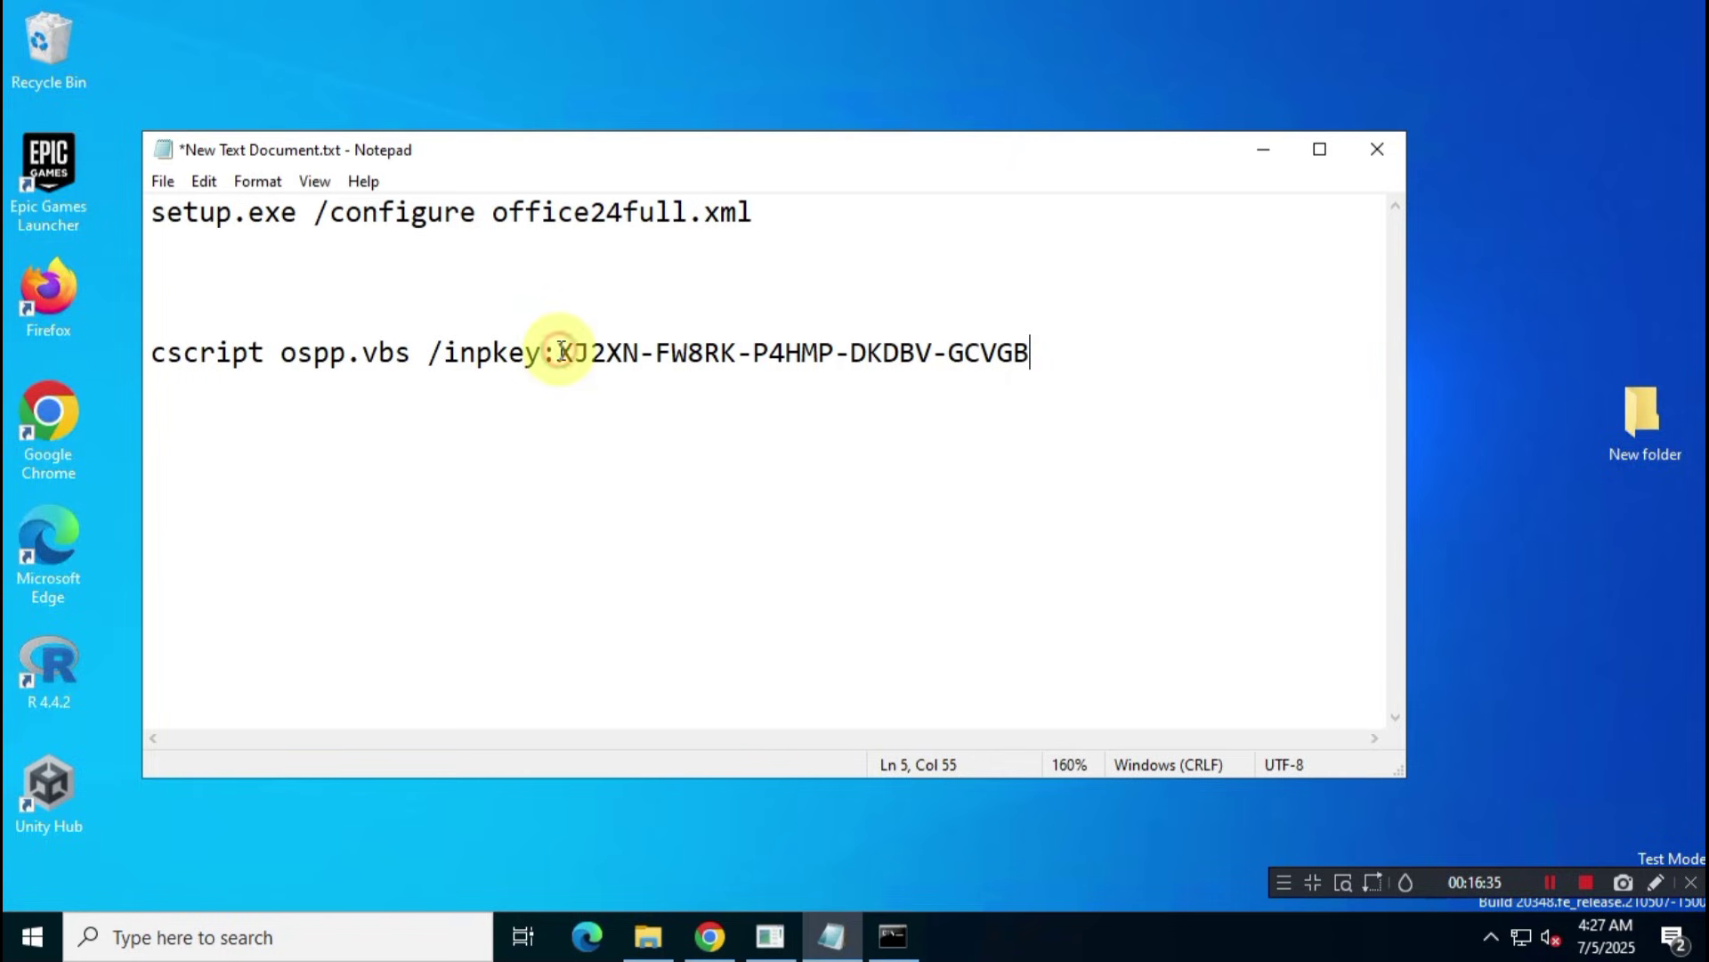
- Copy the cscript ospp.vbs /inpkey: prefix and paste it on two new lines below the first key command, separated by blank lines
left_click_drag(561, 352, 156, 365)
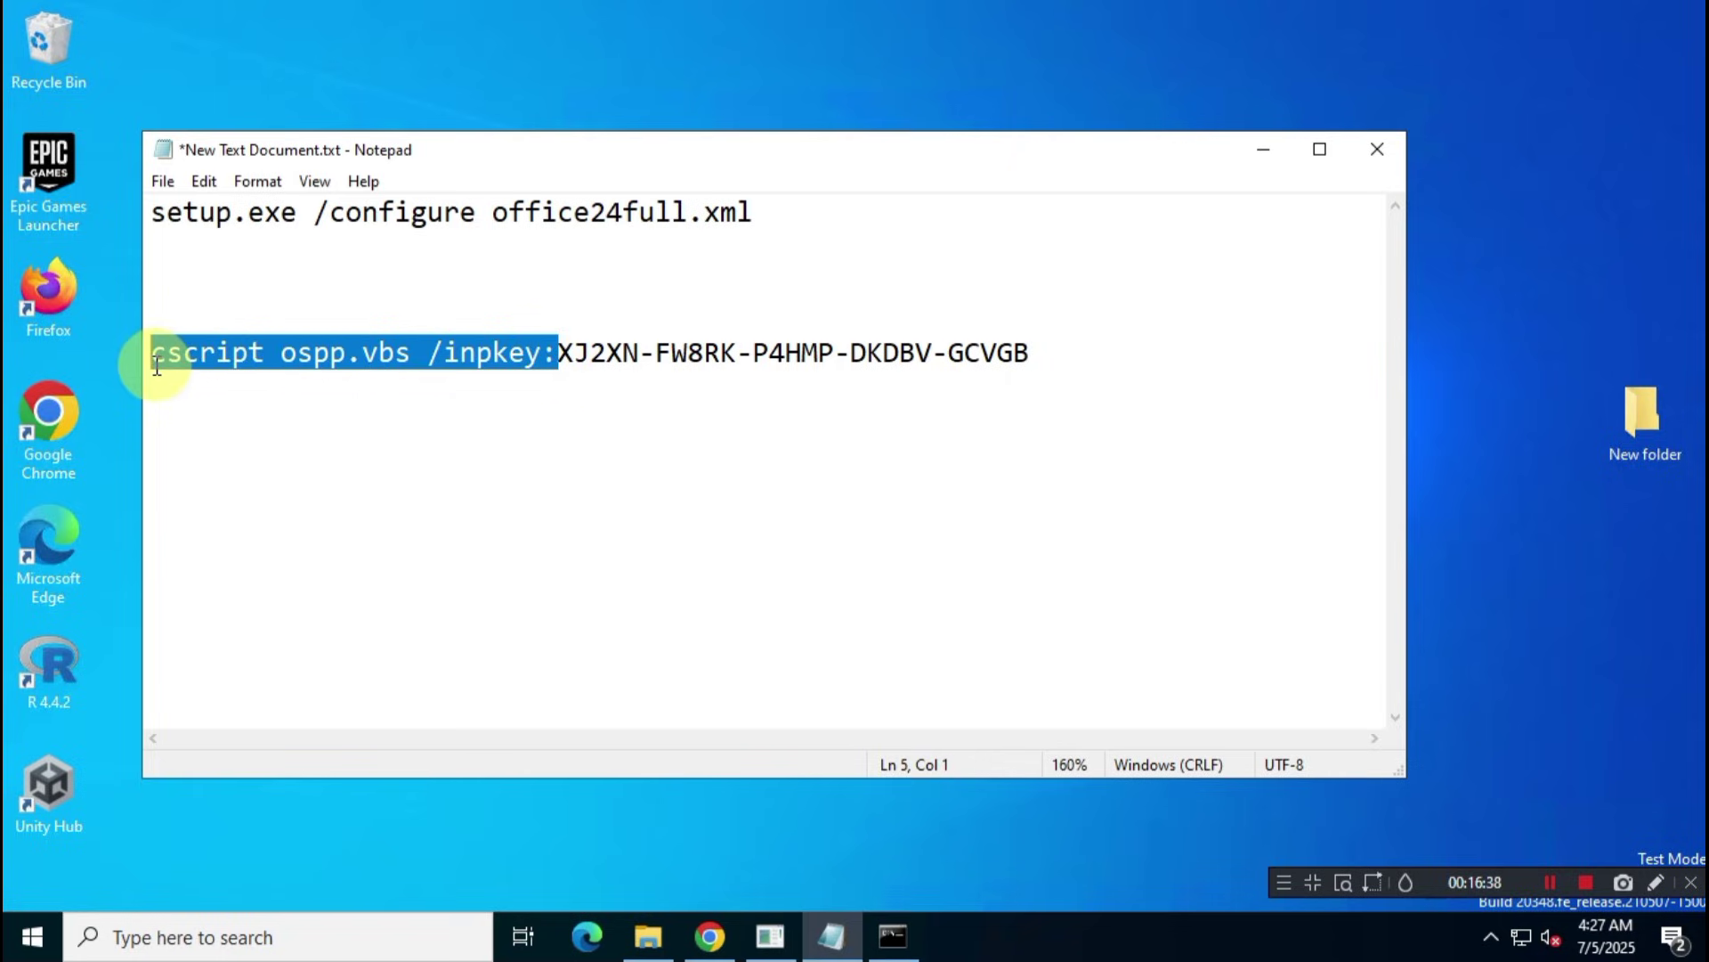
right_click(178, 364)
left_click(285, 443)
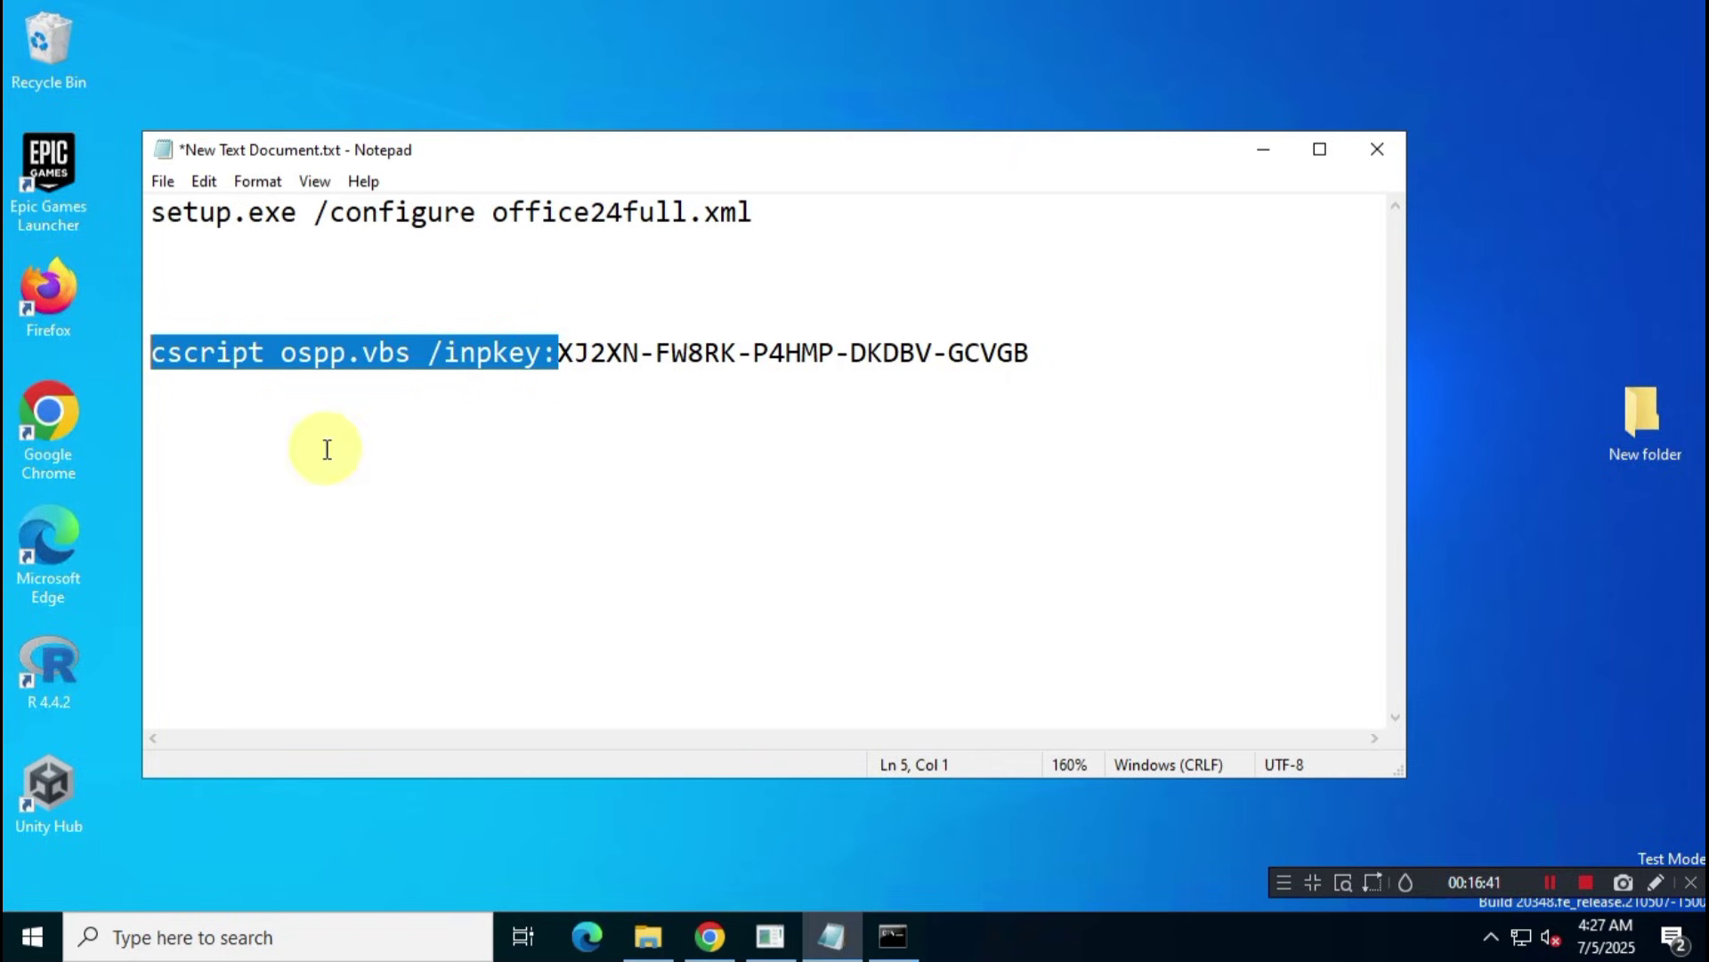
left_click(1075, 362)
key("Return")
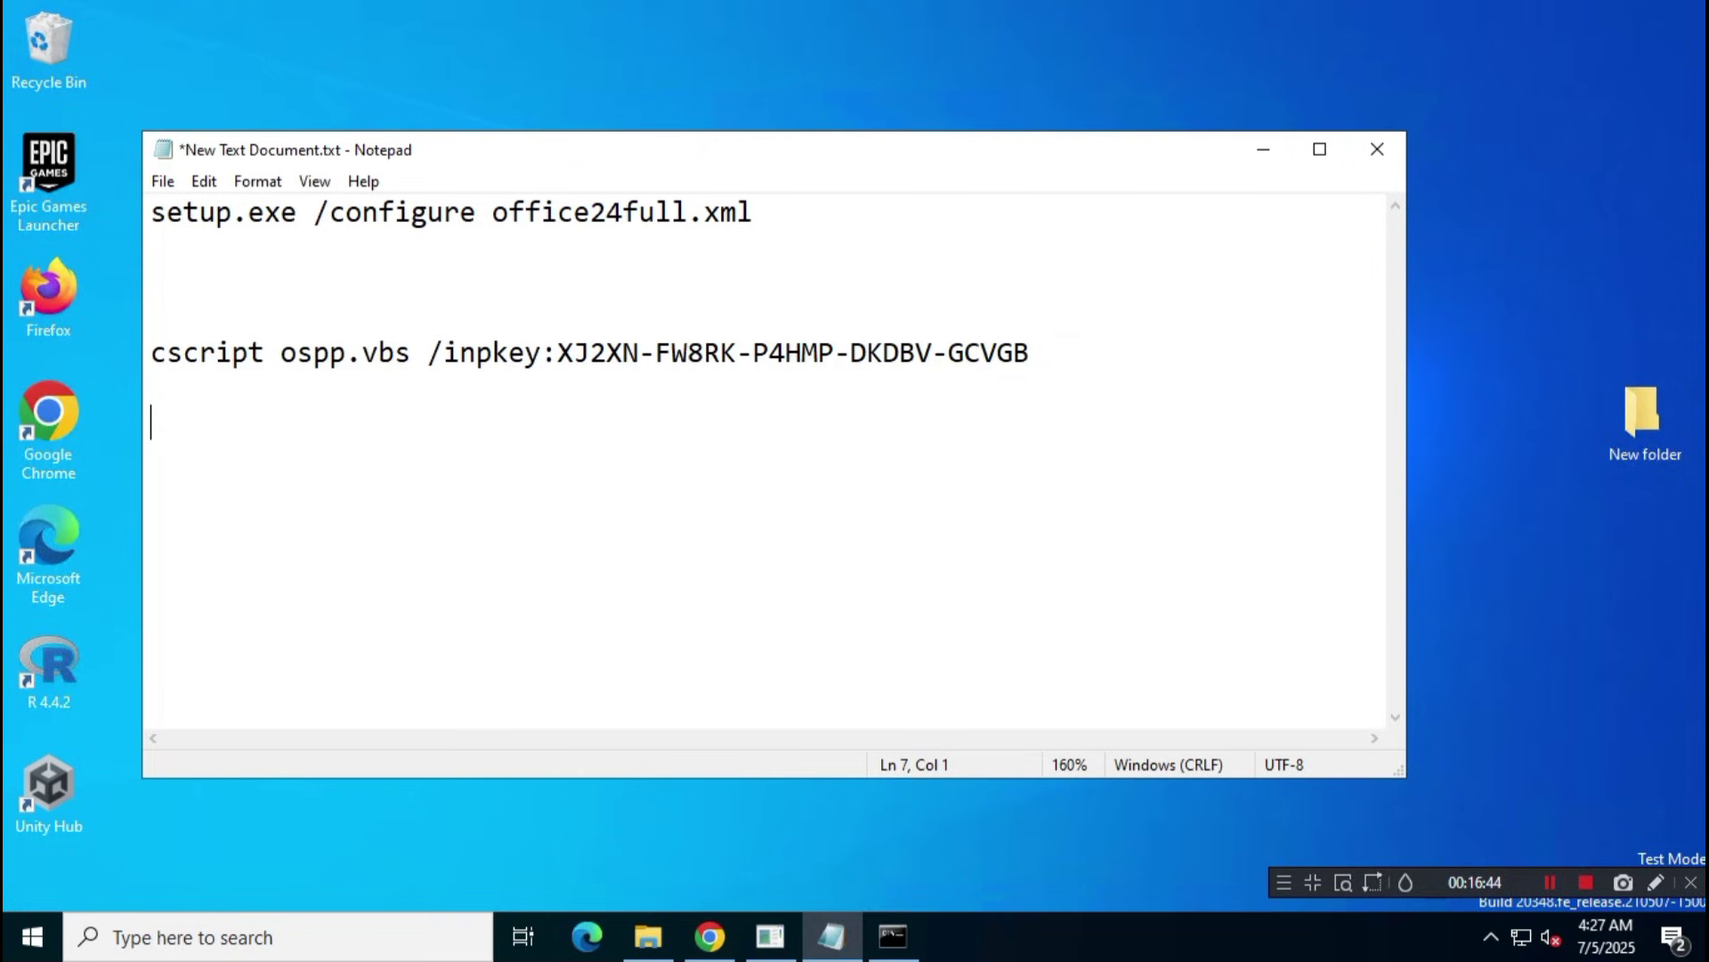
key("ctrl+v")
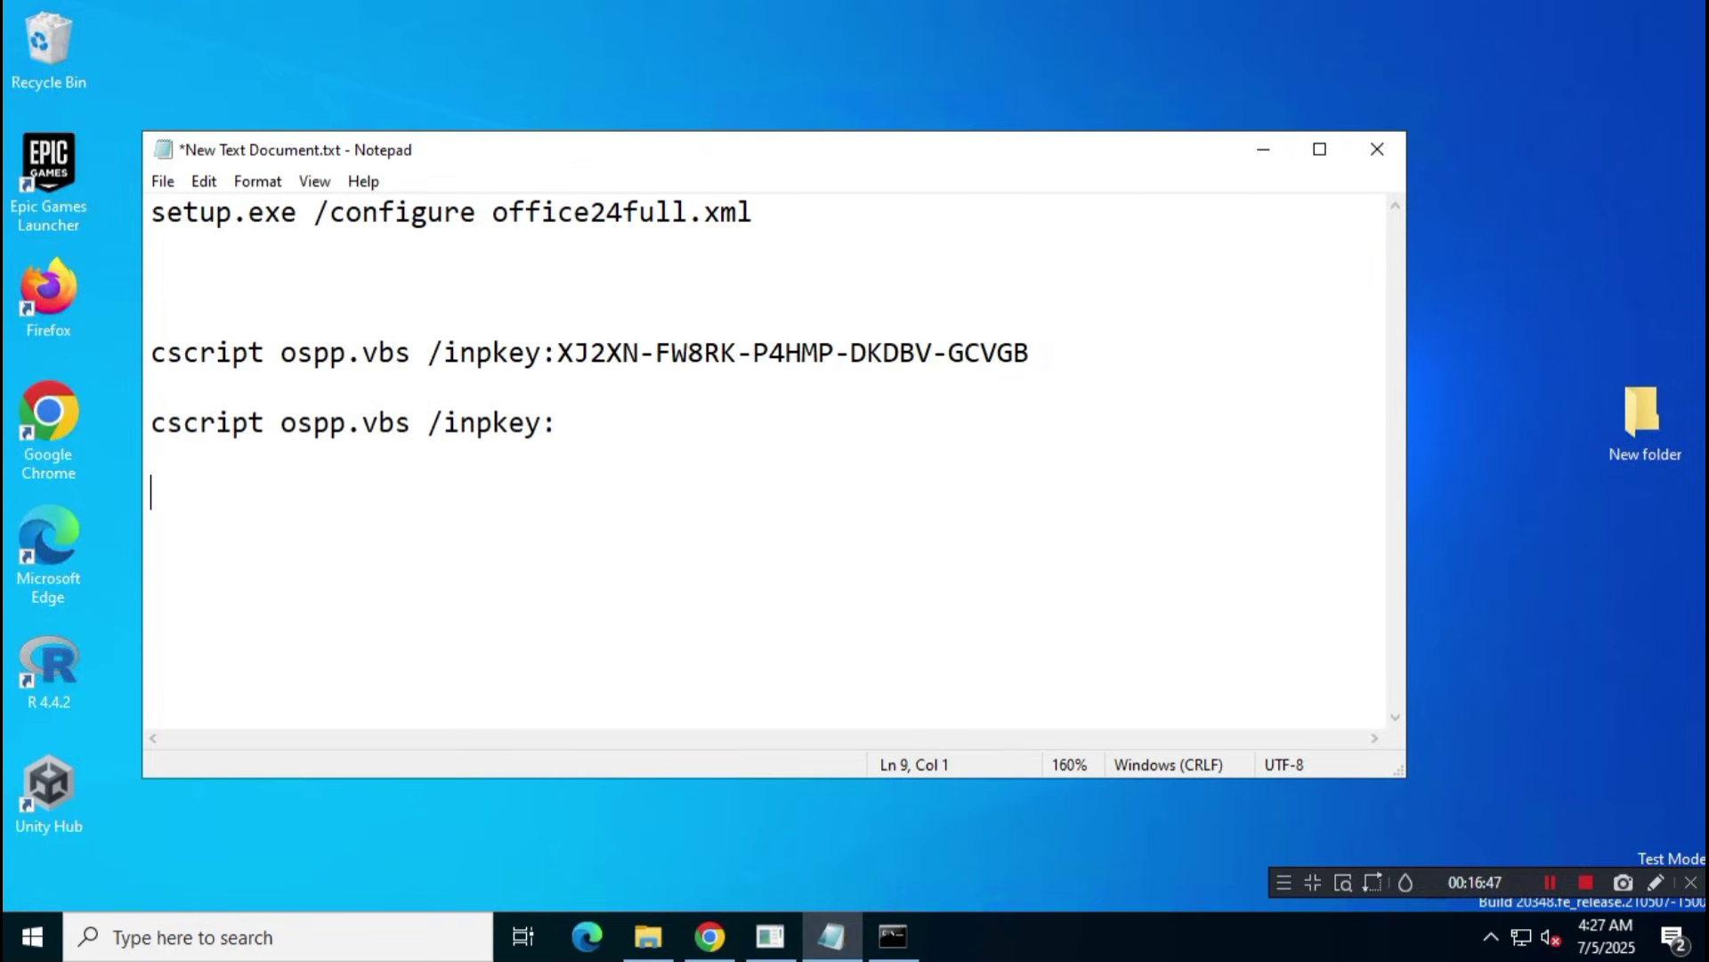
key("ctrl+v")
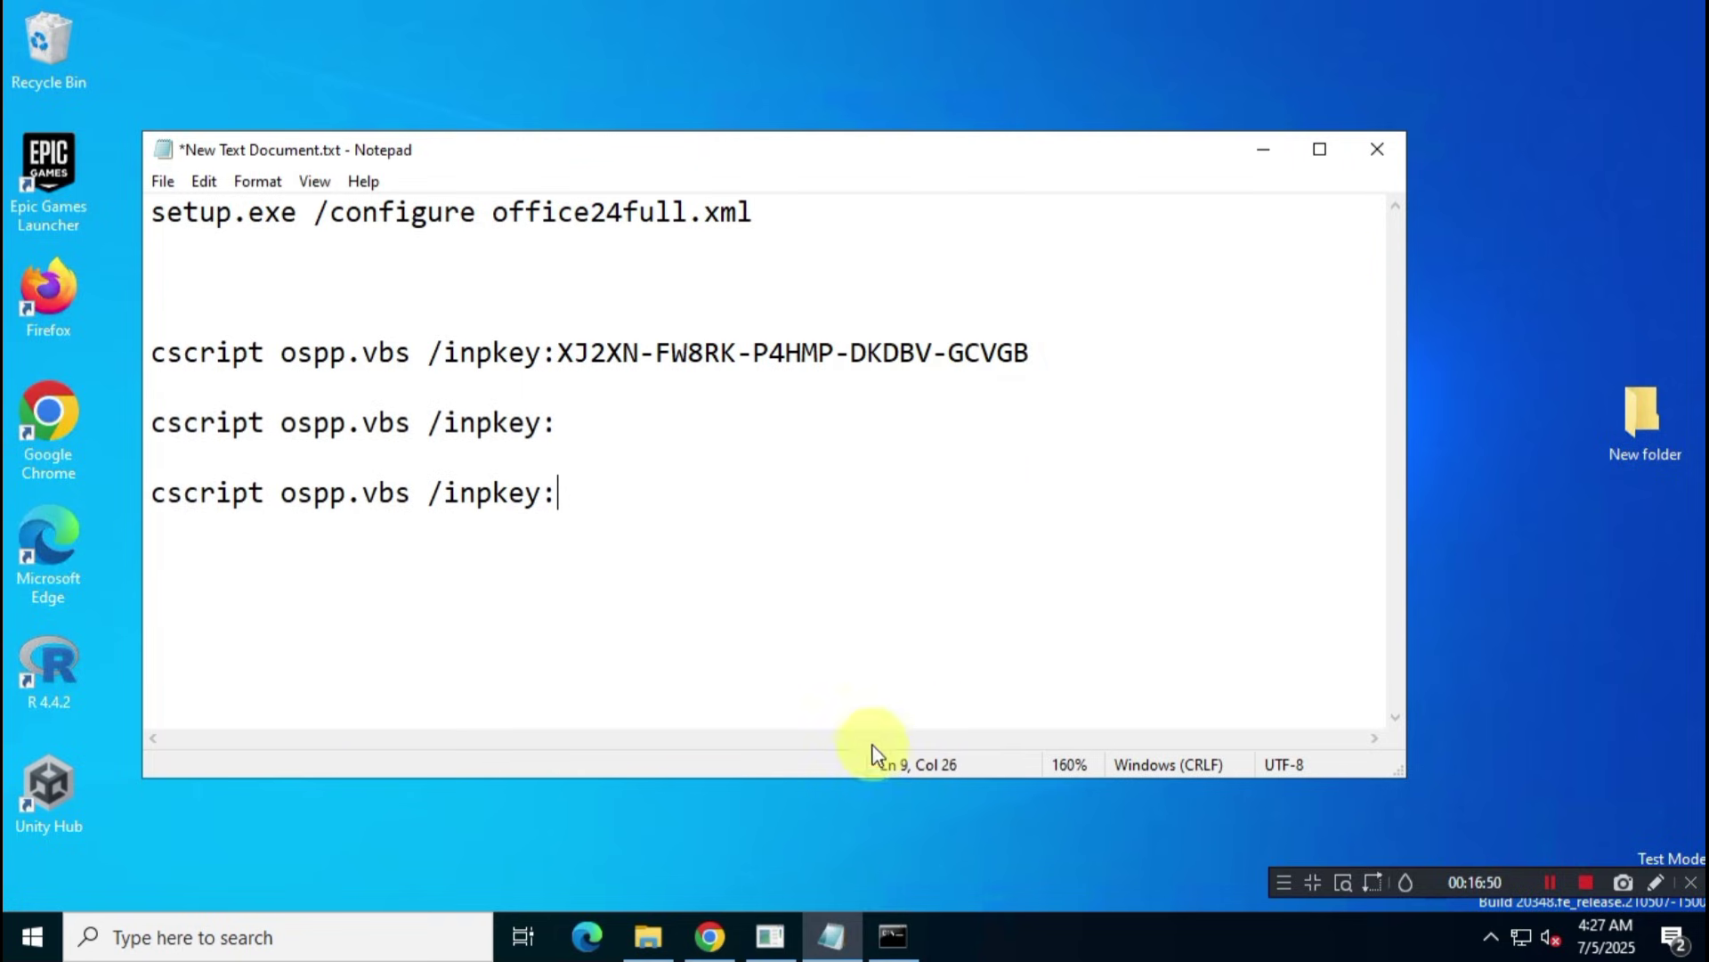
- Copy the Project Professional 2024 key from the GVLK table in Chrome and paste it after the second /inpkey: in Notepad
left_click(709, 935)
scroll(824, 741, "down", 1)
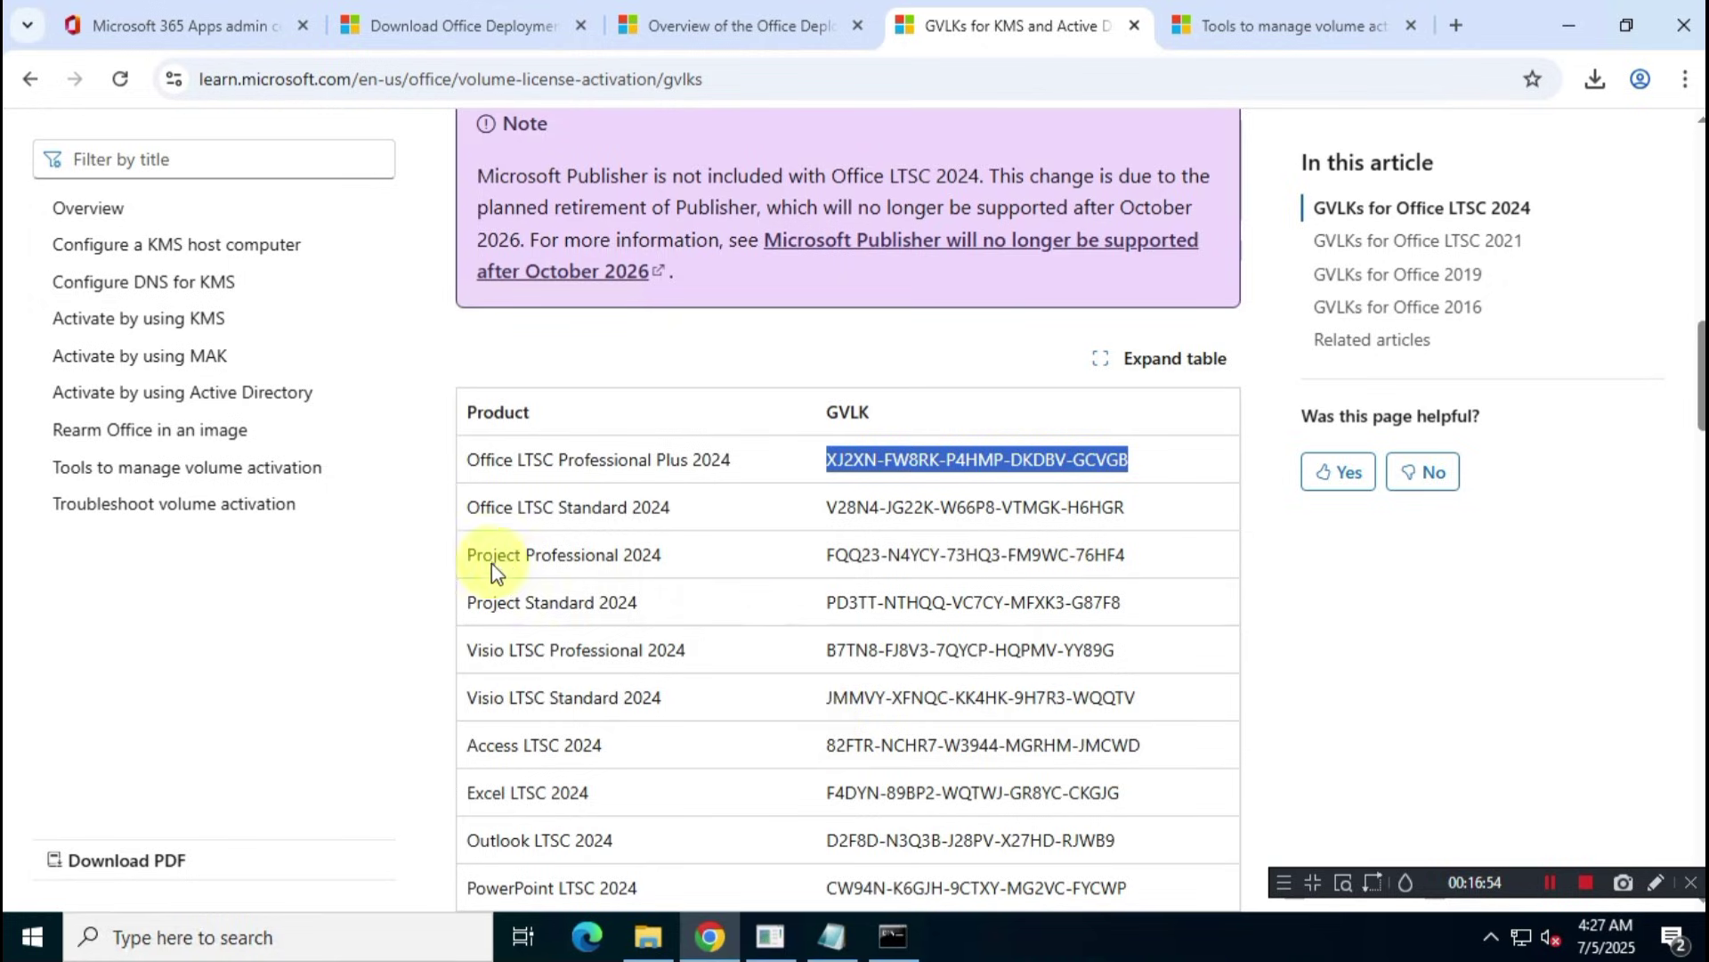
left_click_drag(463, 556, 1134, 563)
right_click(1095, 563)
left_click(1113, 581)
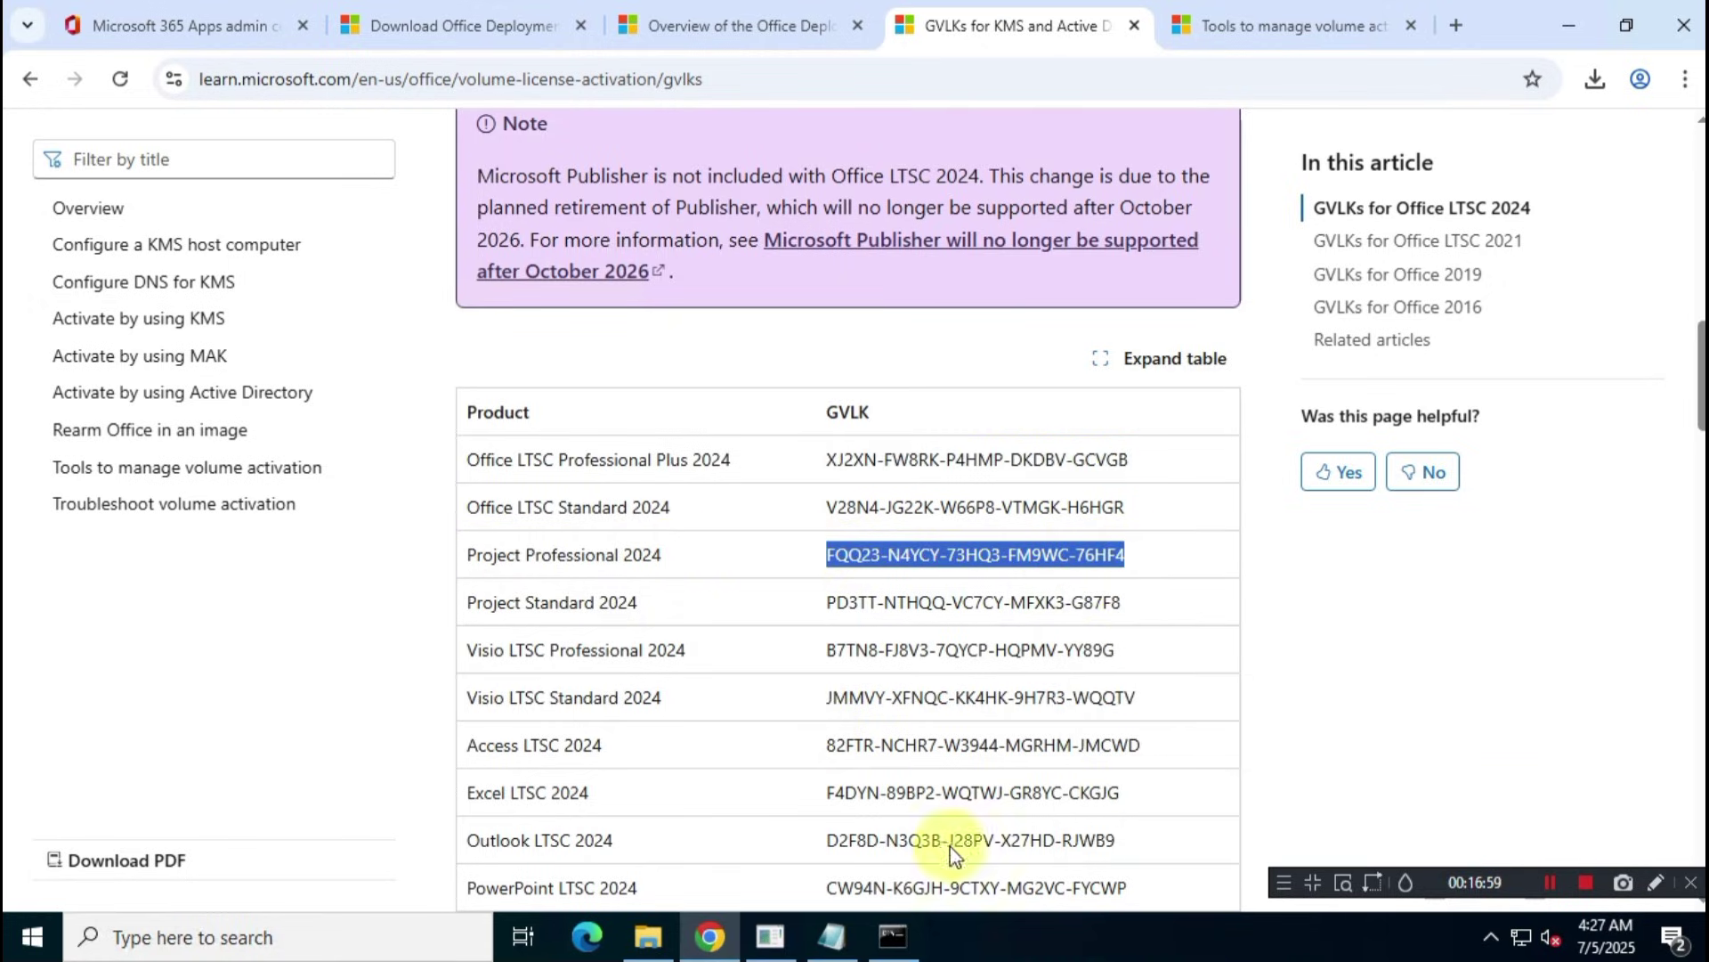
left_click(831, 936)
left_click(595, 424)
right_click(595, 424)
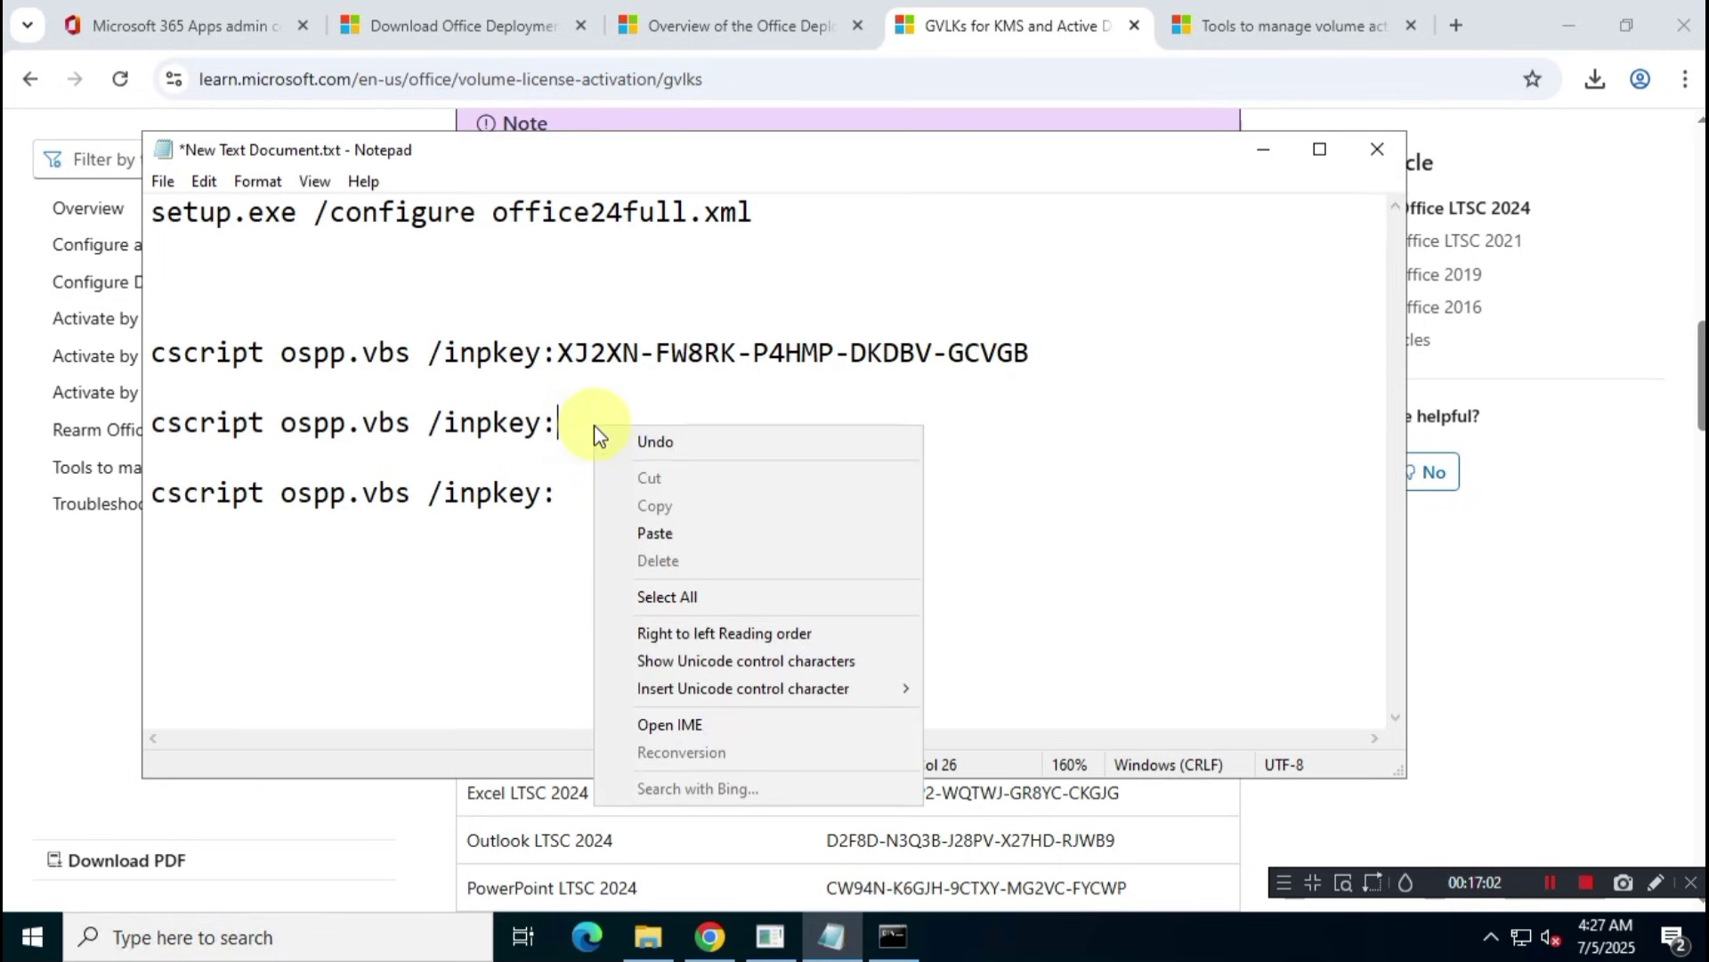
left_click(670, 530)
- Copy the Visio LTSC Professional 2024 key from the GVLK table in Chrome and paste it after the third /inpkey: in Notepad
left_click(1488, 591)
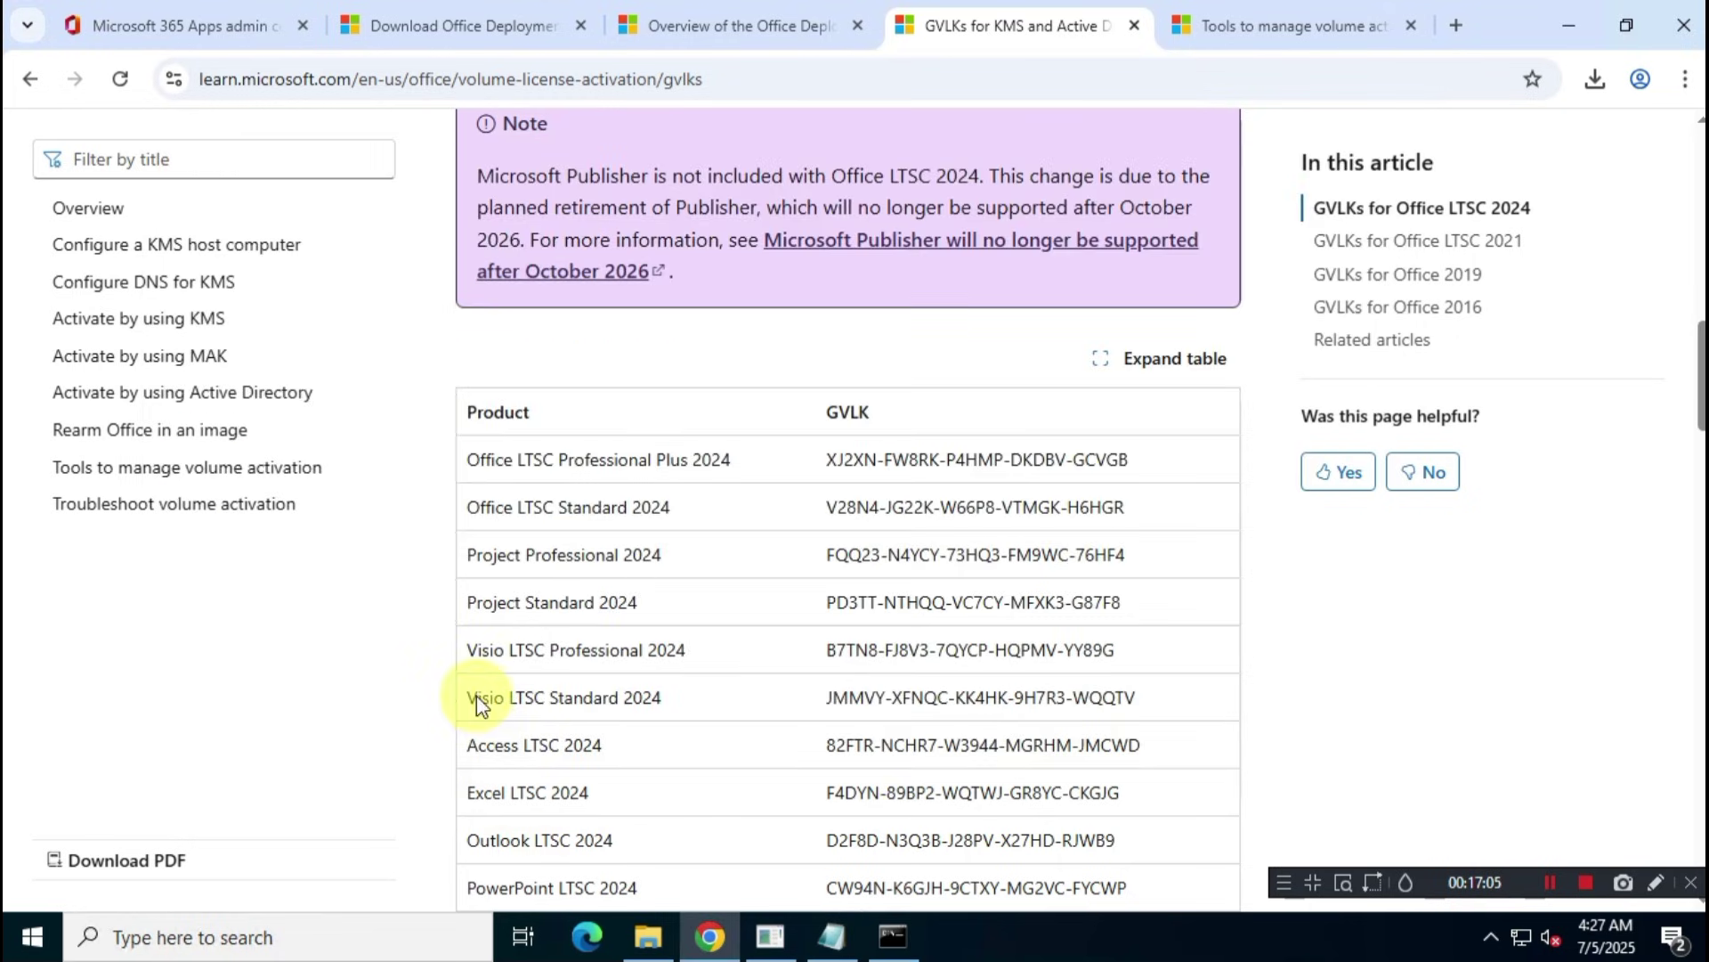
left_click_drag(467, 651, 712, 652)
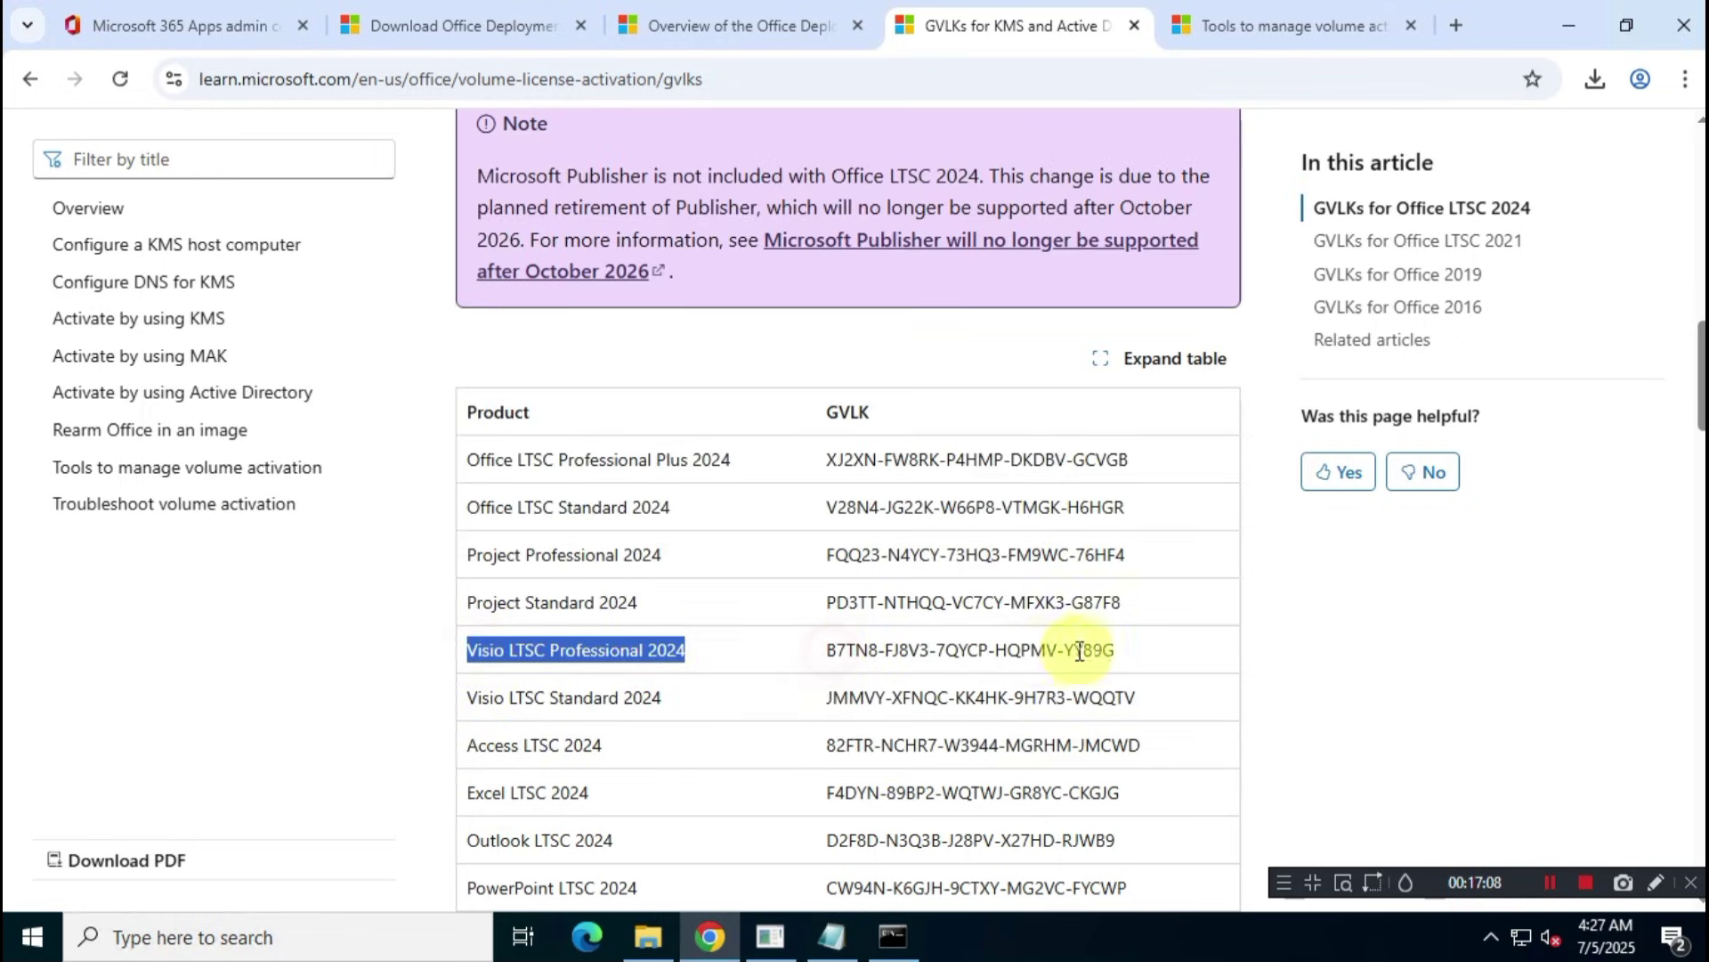
left_click_drag(826, 650, 1116, 650)
right_click(1113, 651)
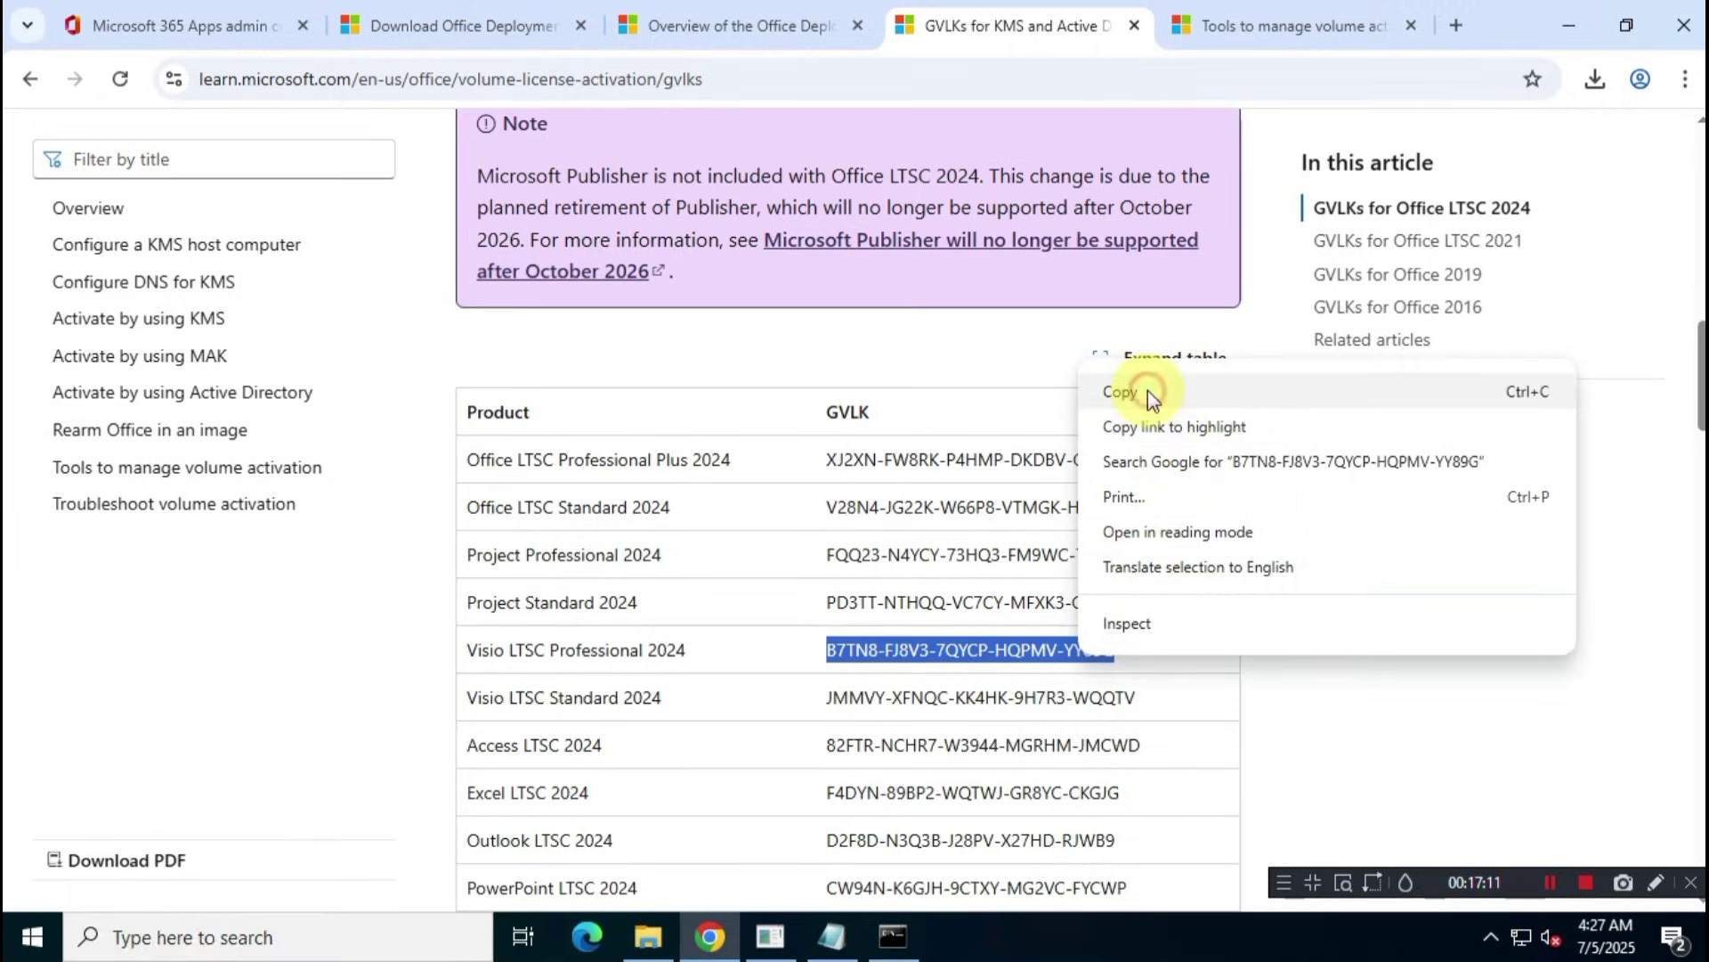
left_click(1146, 390)
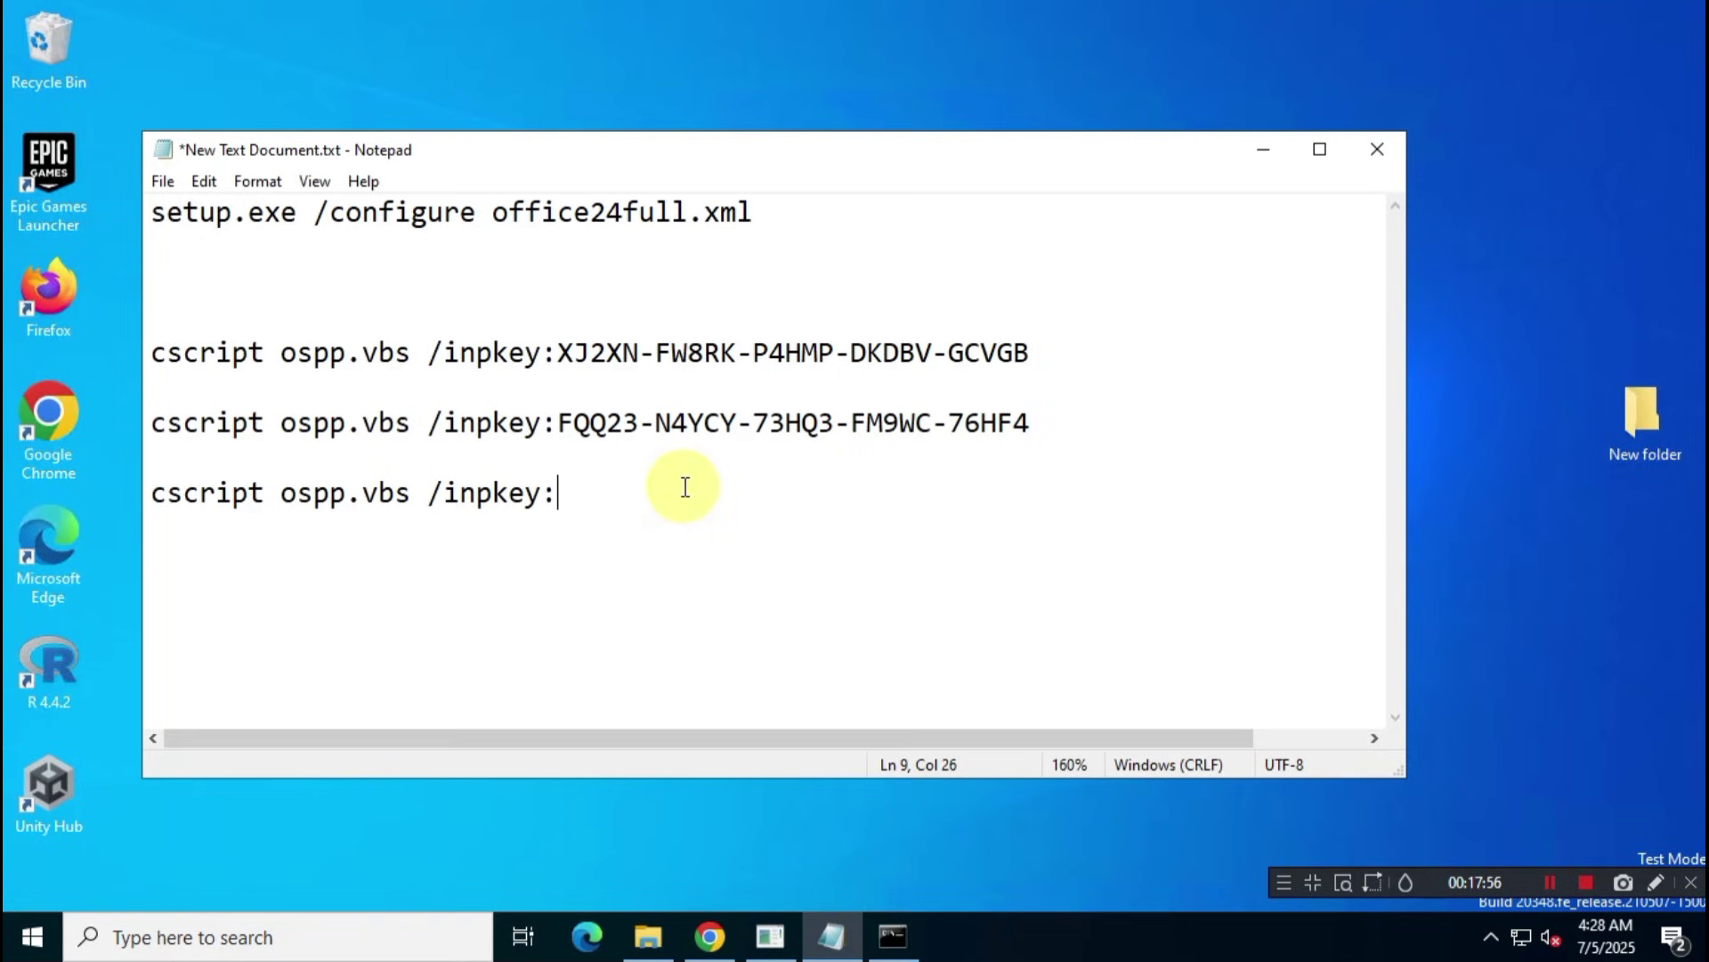
key("ctrl+v")
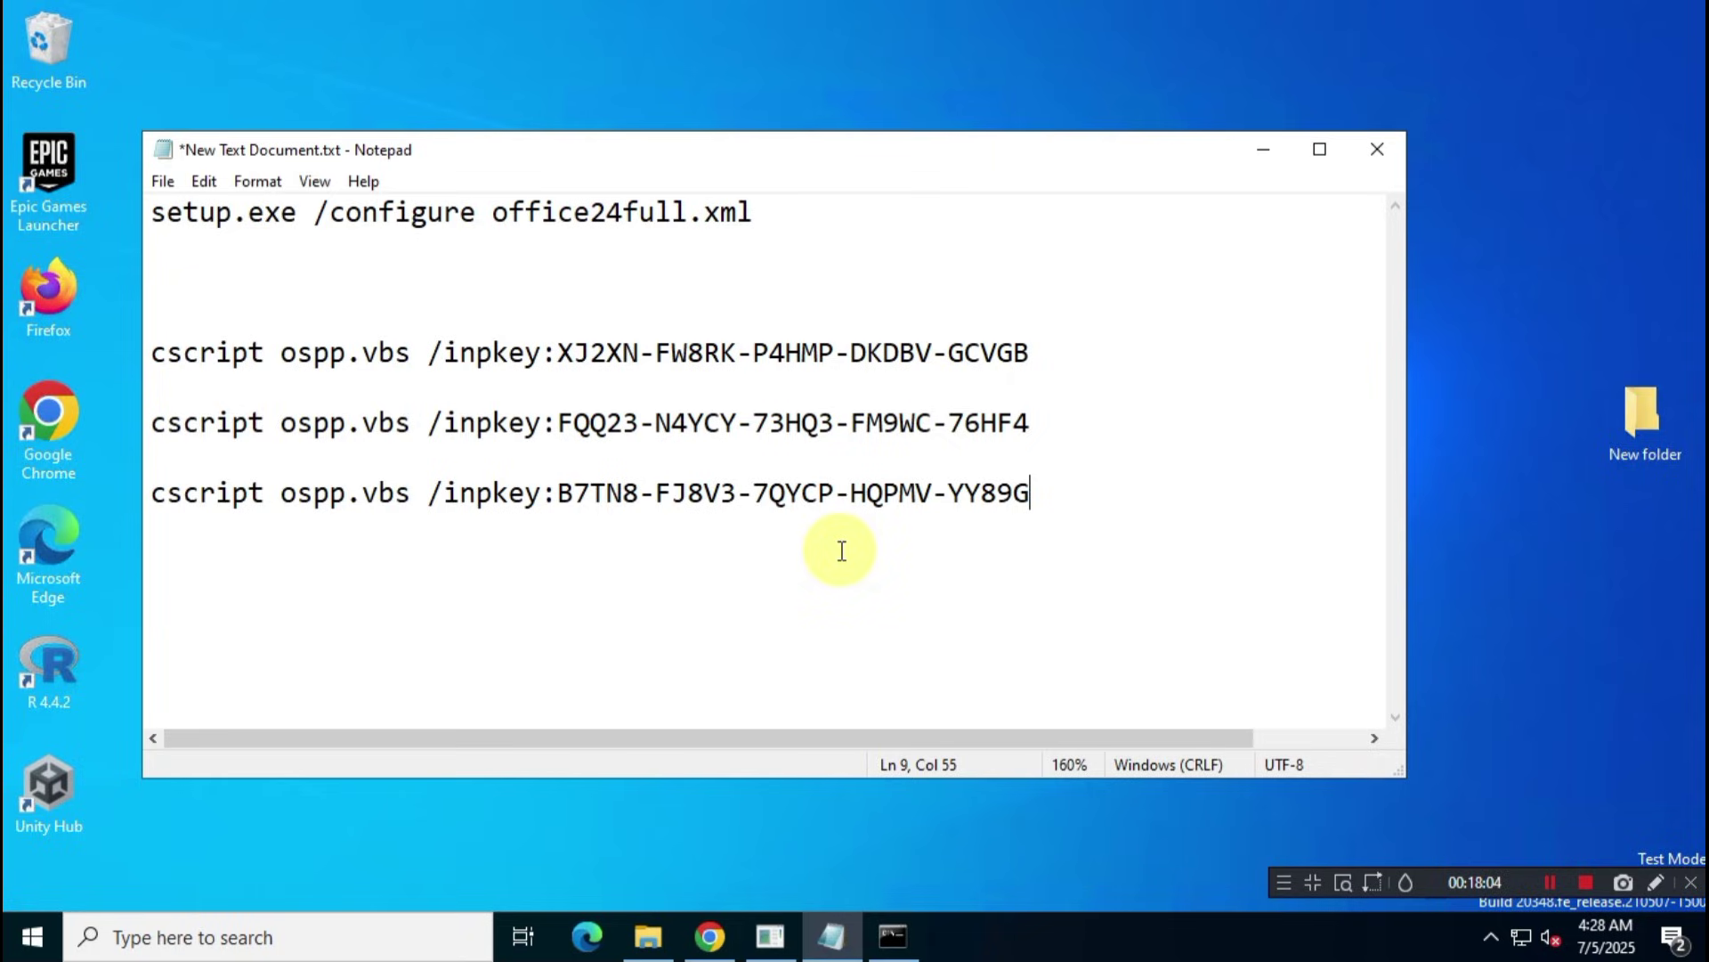
- Copy cscript ospp.vbs from the third key command and paste it on a new line below, leaving a blank line between
key("Return")
key("Return")
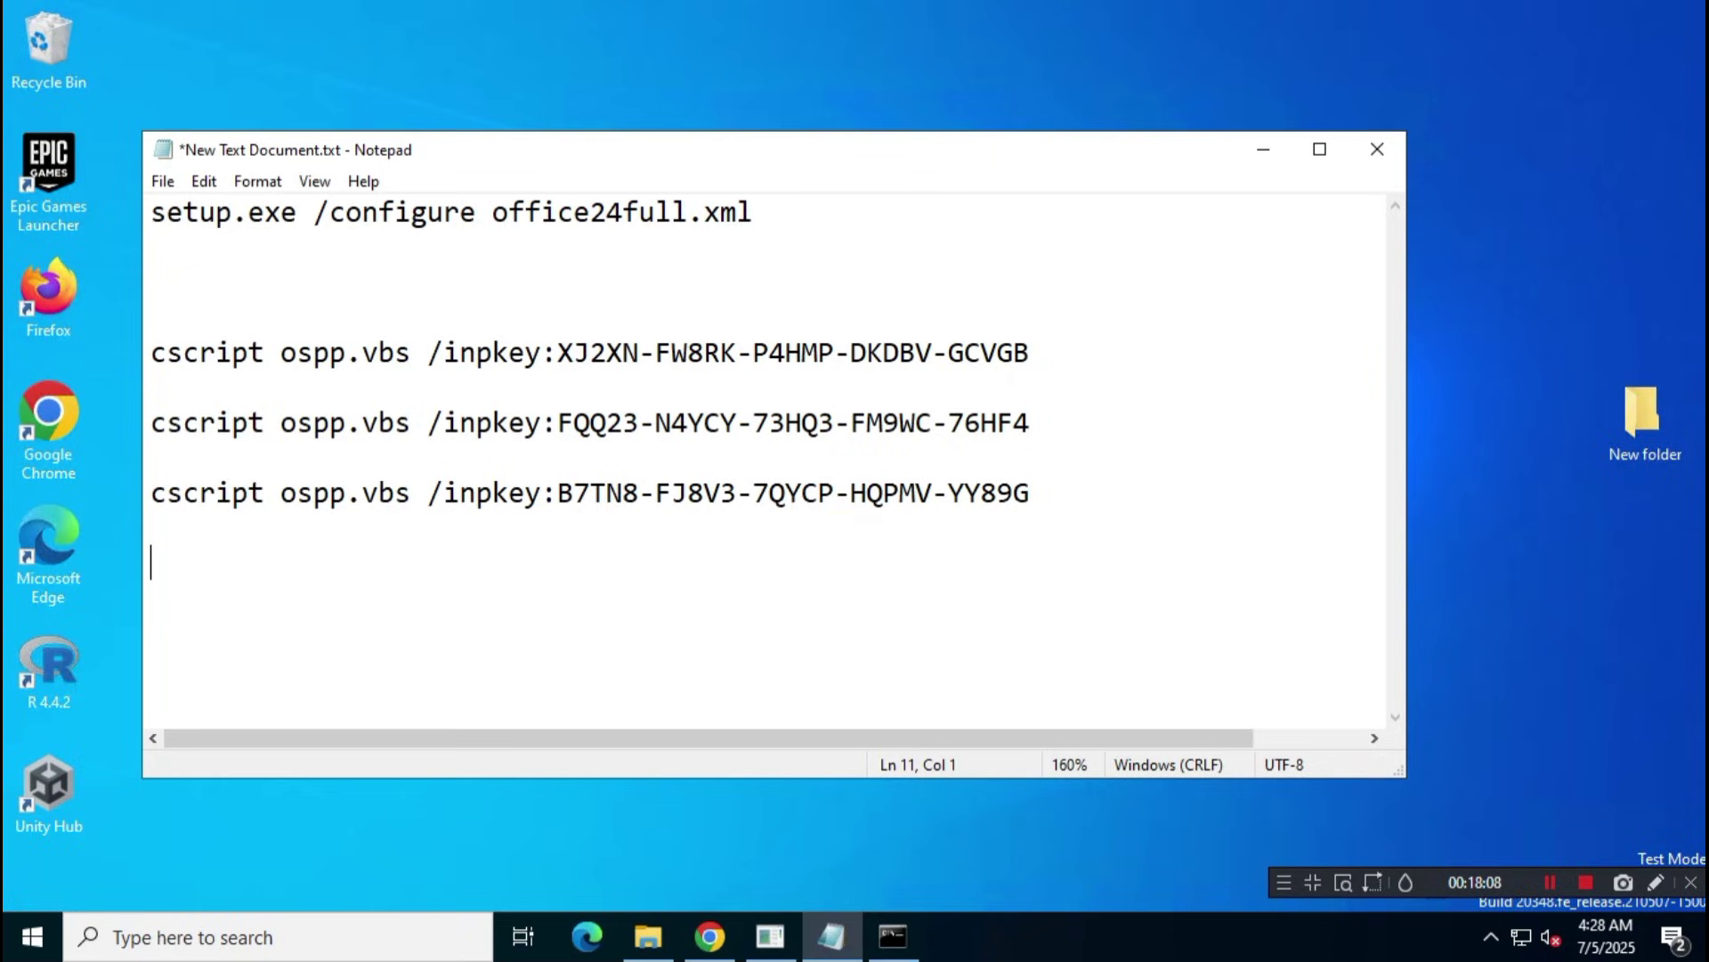
left_click_drag(410, 494, 151, 495)
right_click(166, 496)
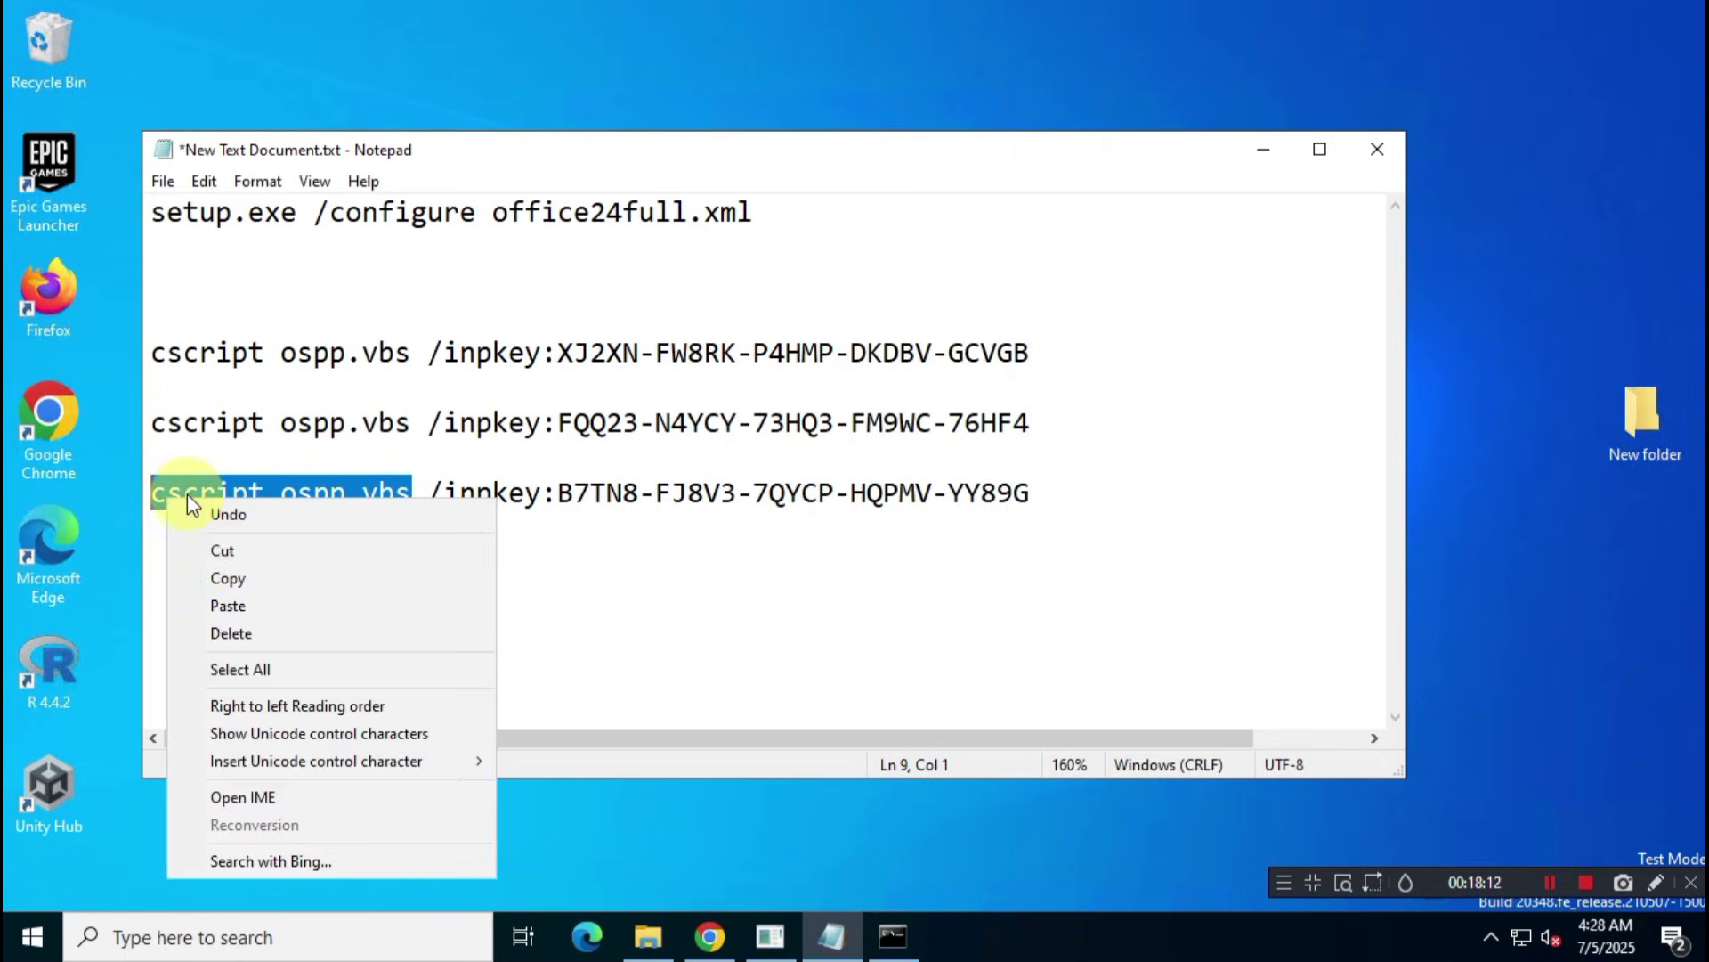
left_click(233, 577)
left_click(241, 594)
key("ctrl+v")
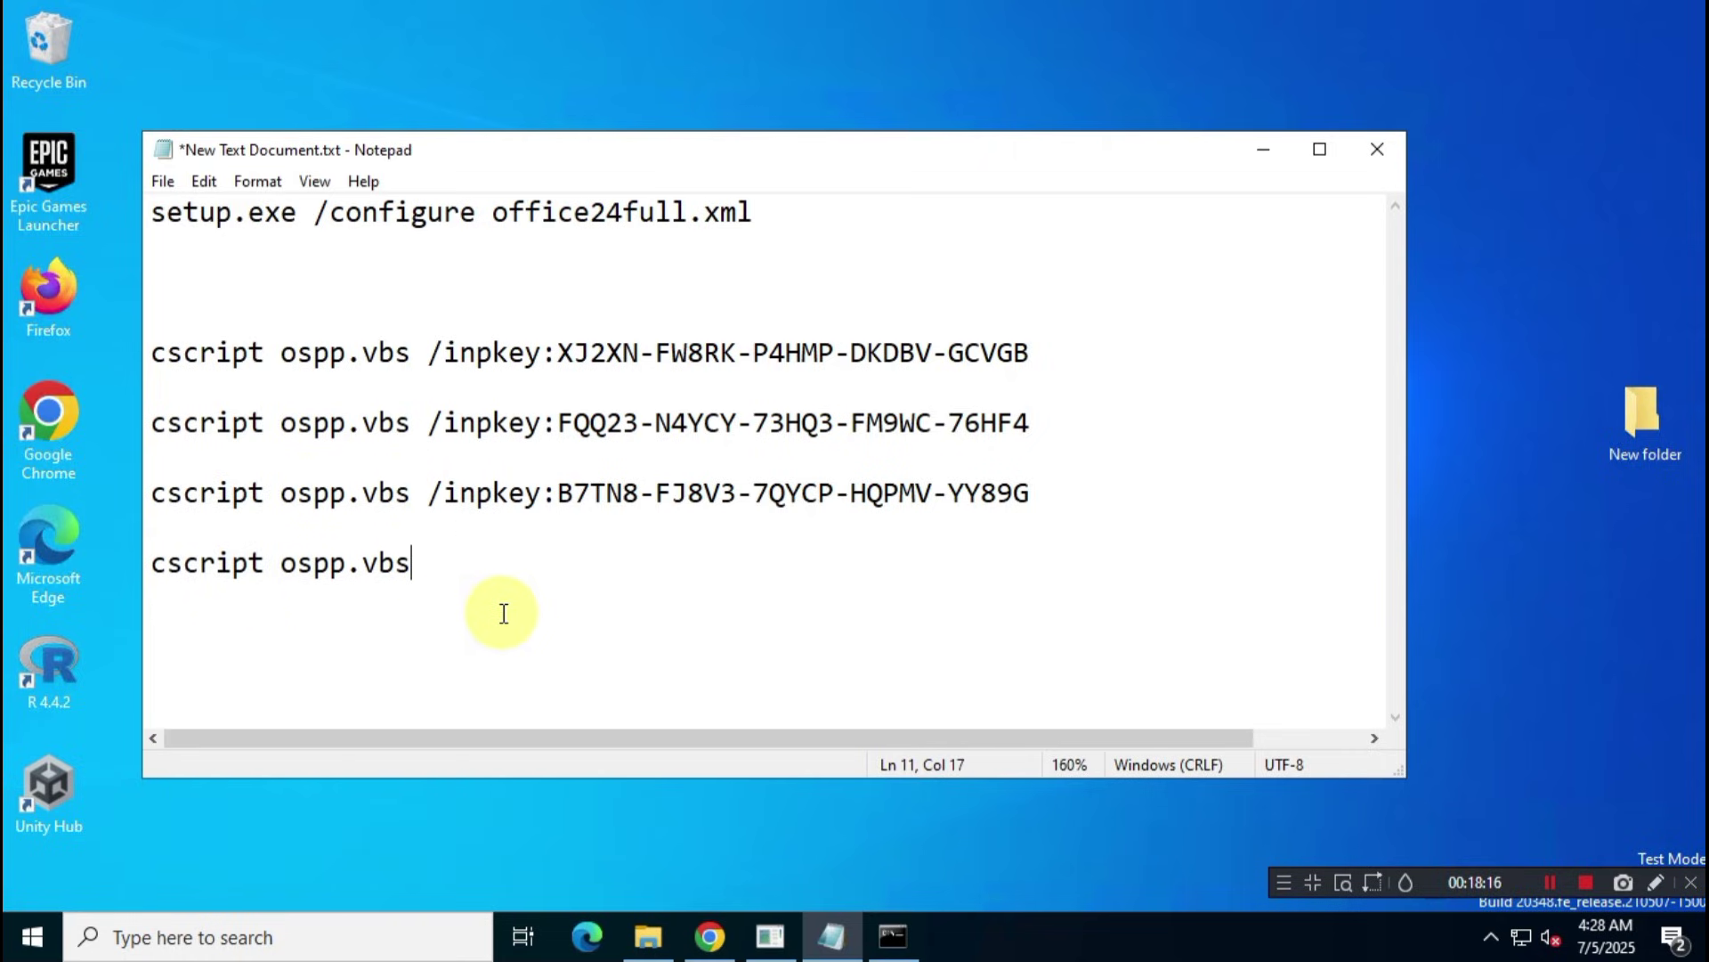
- Copy the /act option from the Global options for ospp.vbs table in Chrome and append it to the last cscript ospp.vbs line in Notepad
left_click(709, 934)
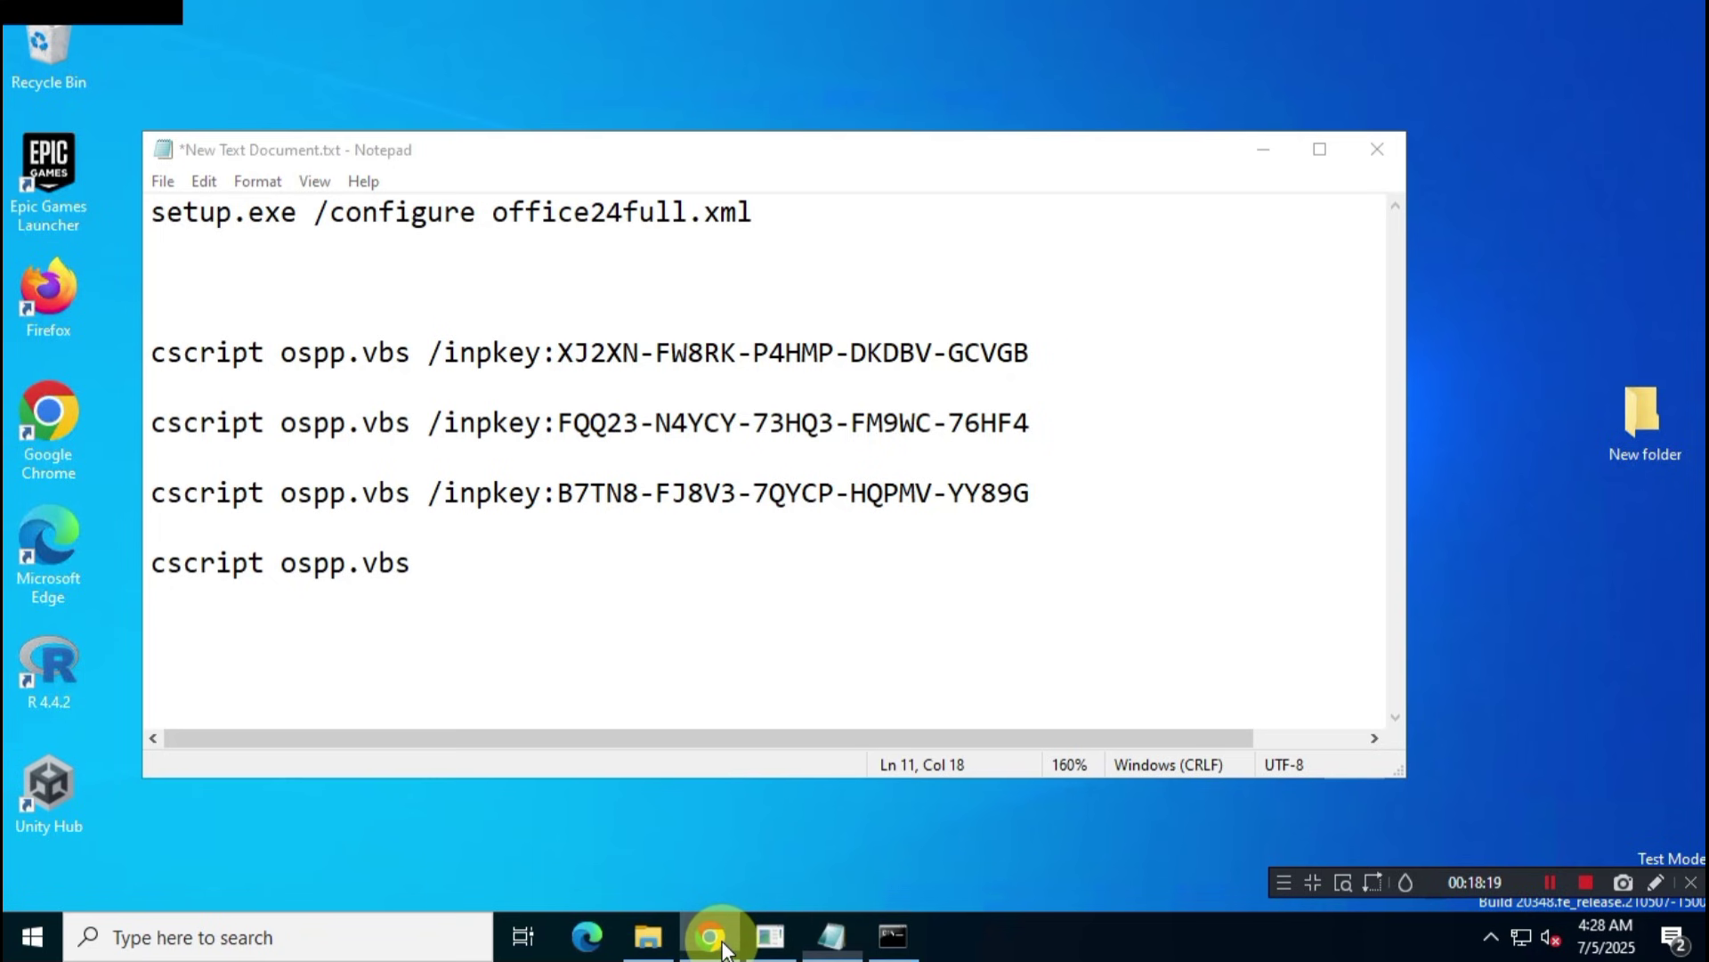
left_click(1264, 32)
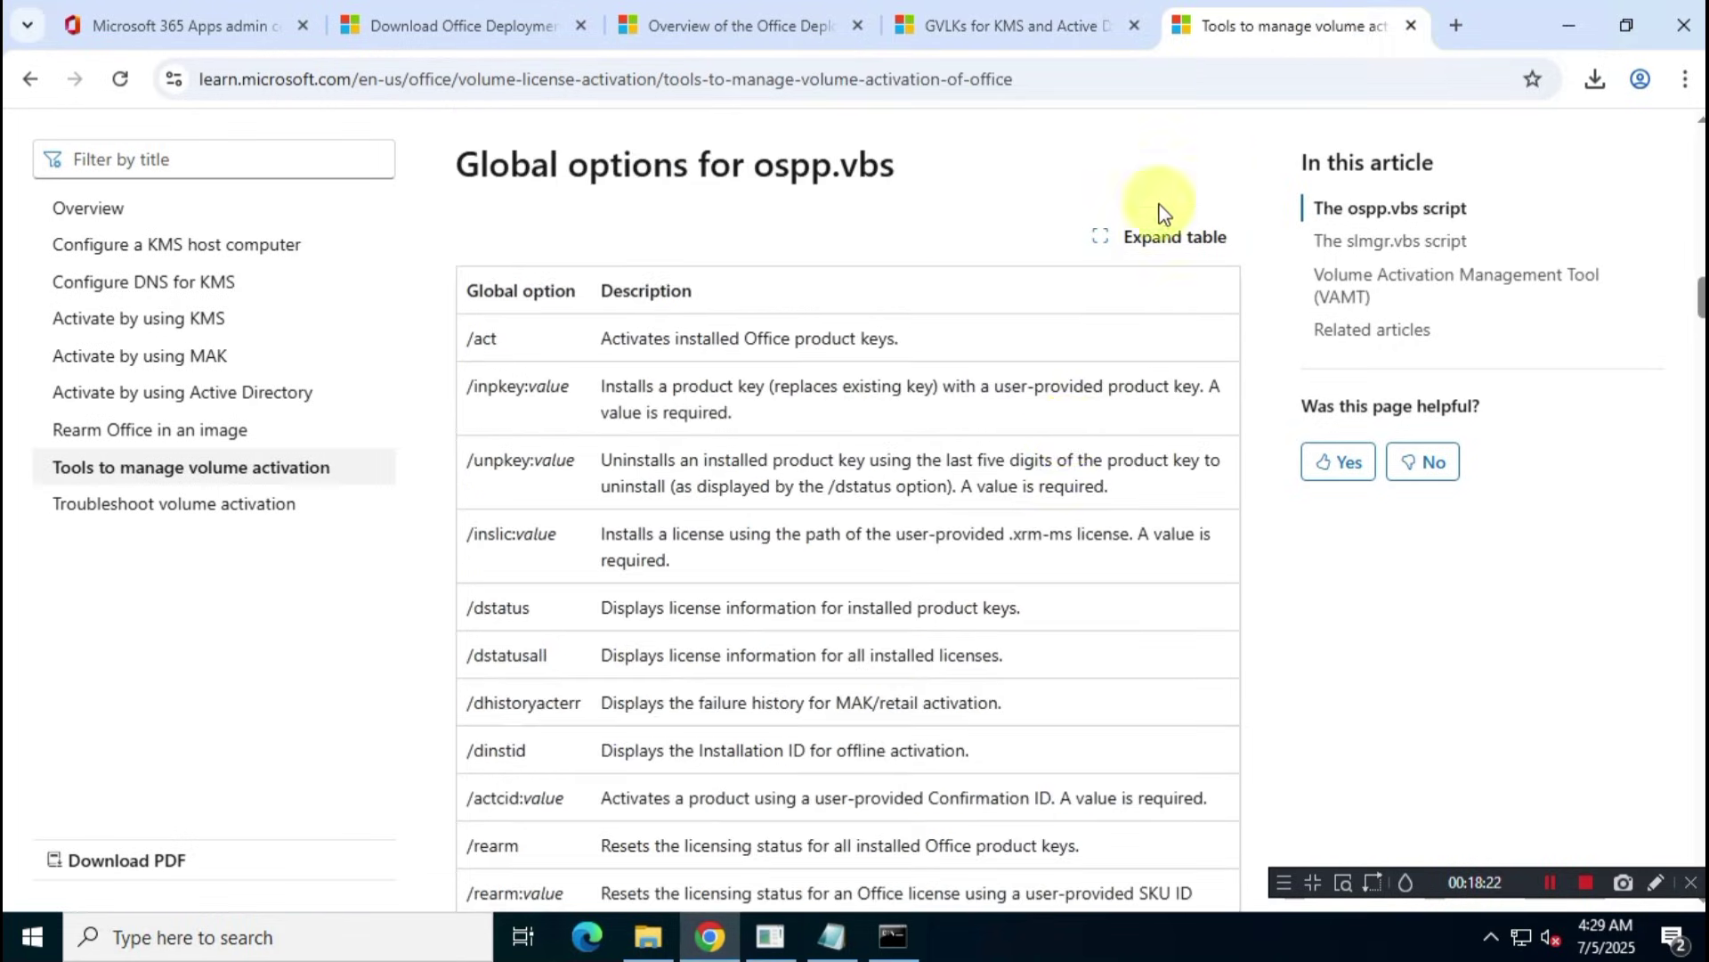
left_click_drag(498, 339, 466, 341)
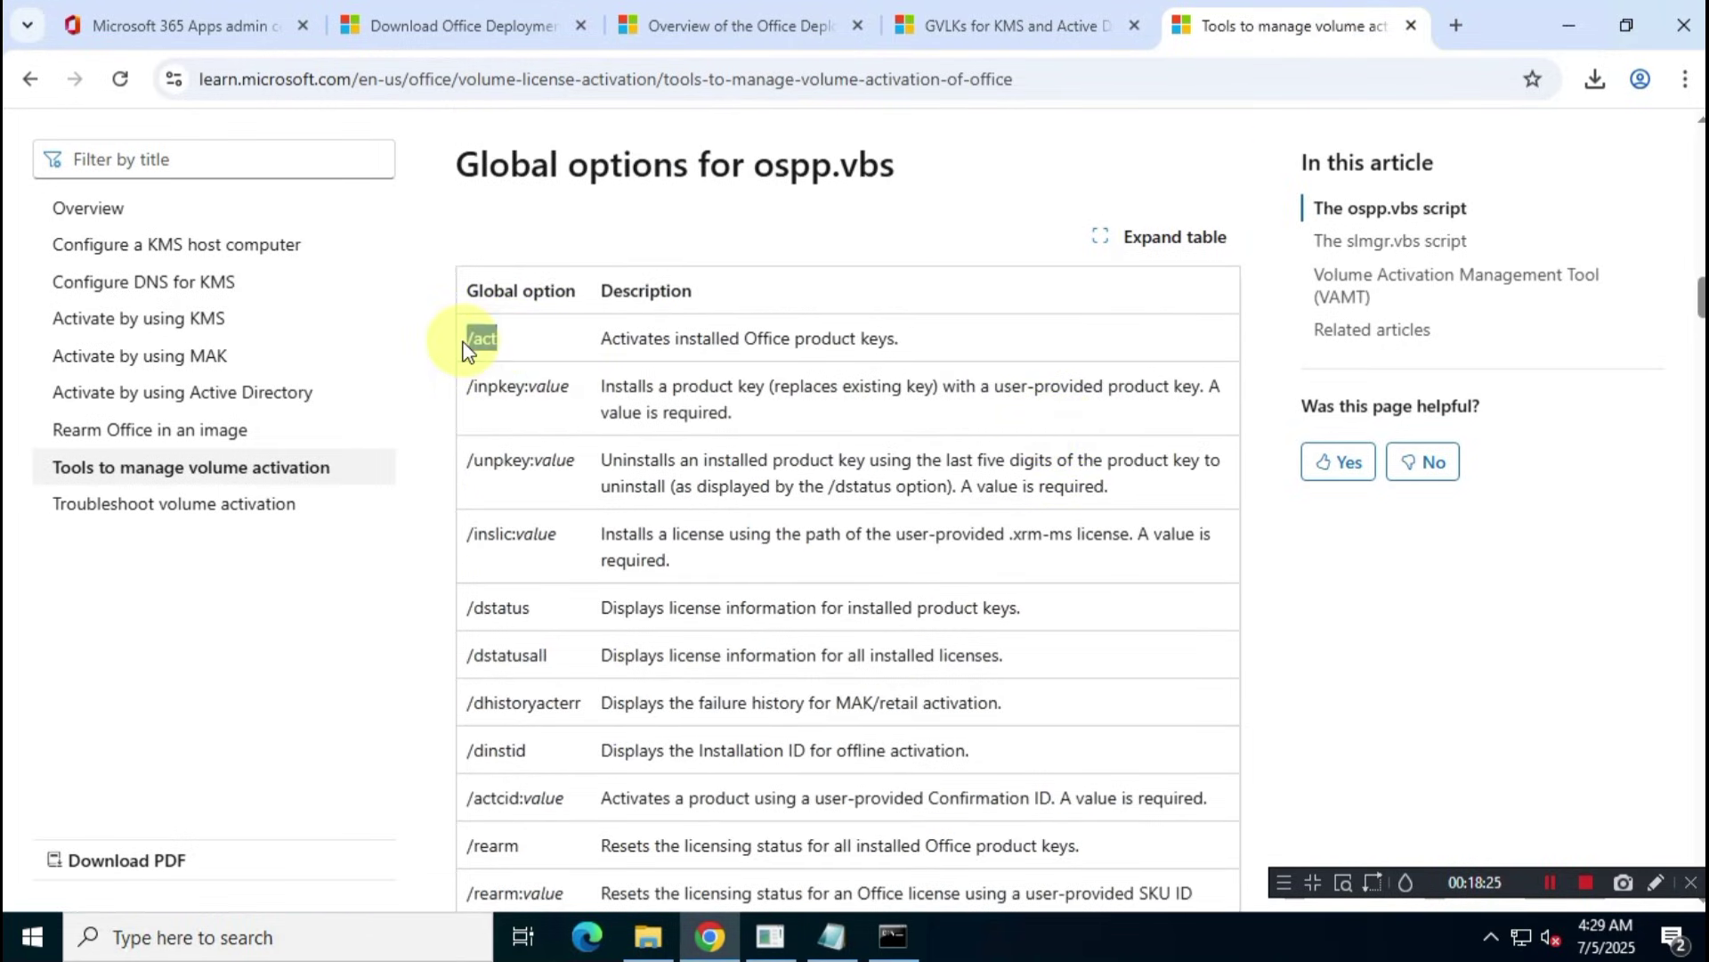
right_click(477, 341)
left_click(522, 369)
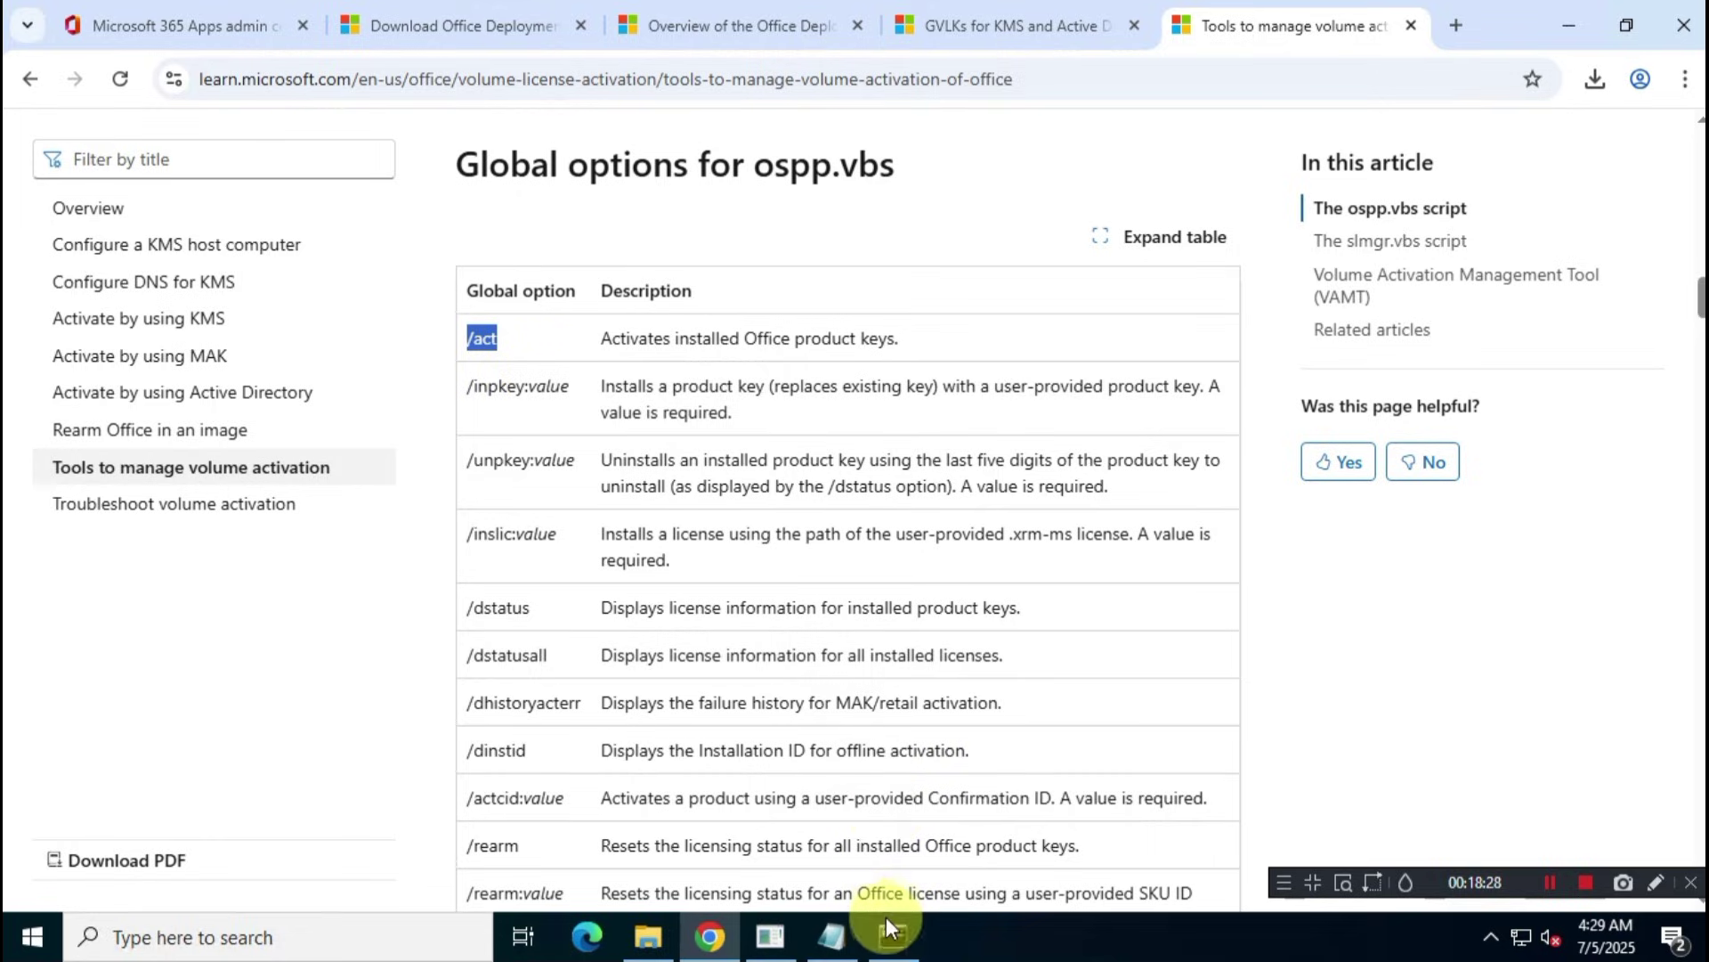
left_click(835, 939)
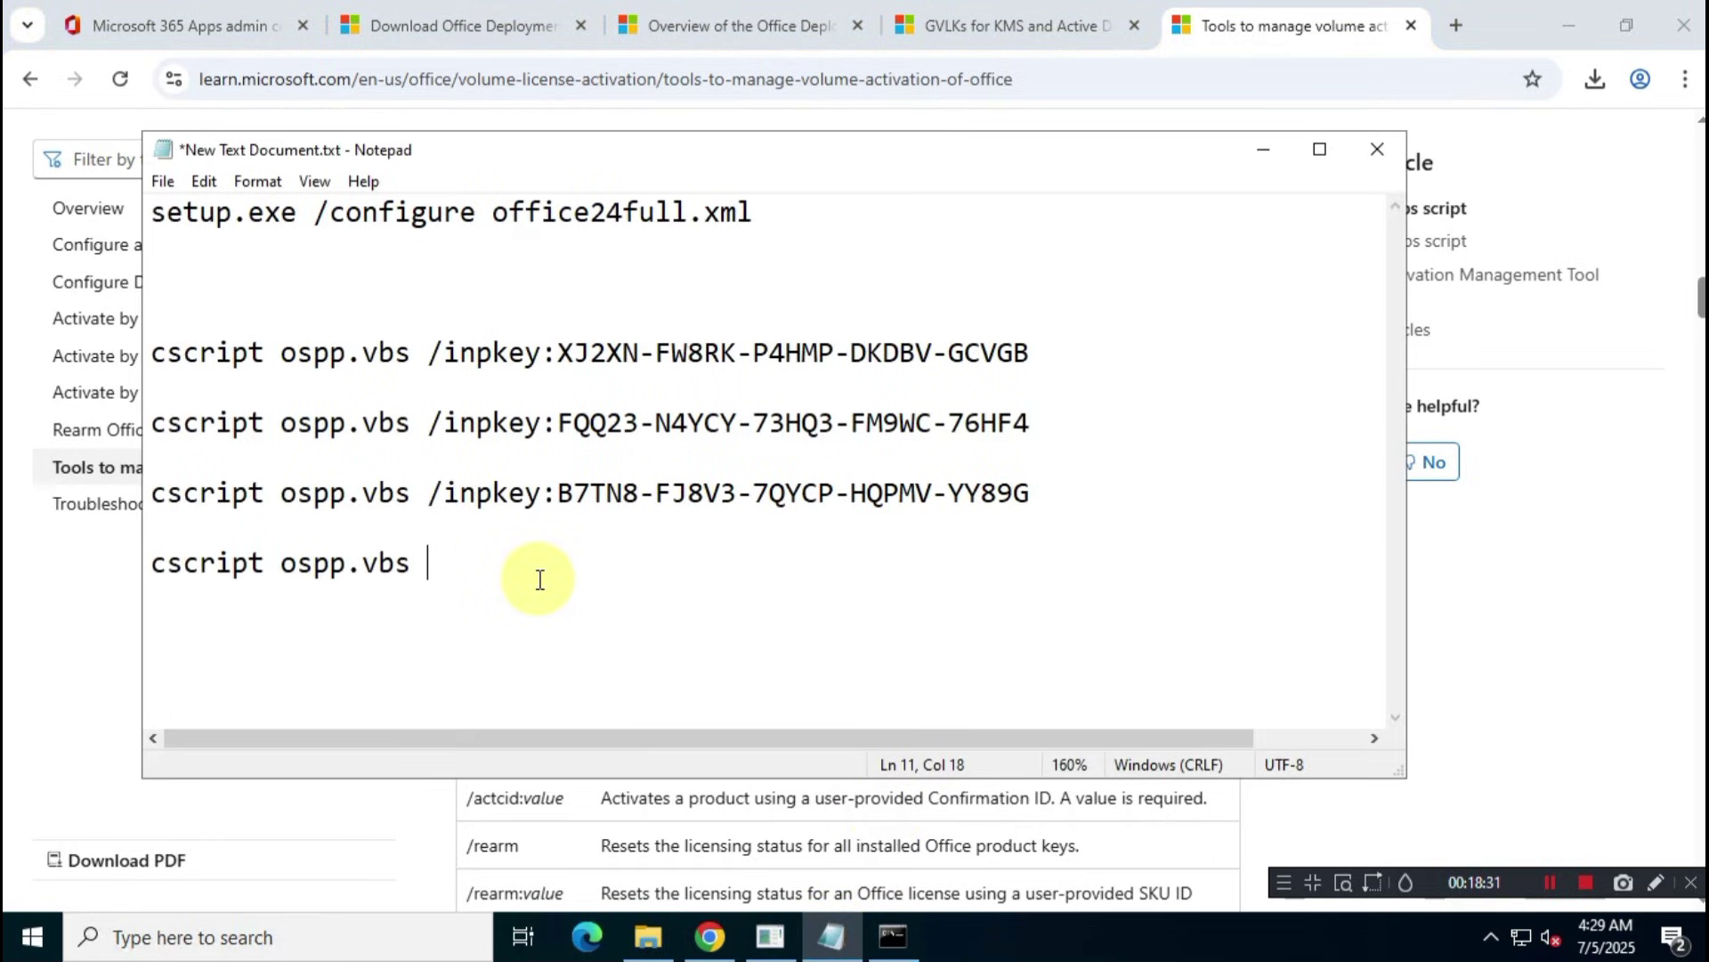
key("ctrl+v")
- Insert another cscript ospp.vbs line between the third key command and the /act command
left_click(1044, 495)
key("Return")
key("Return")
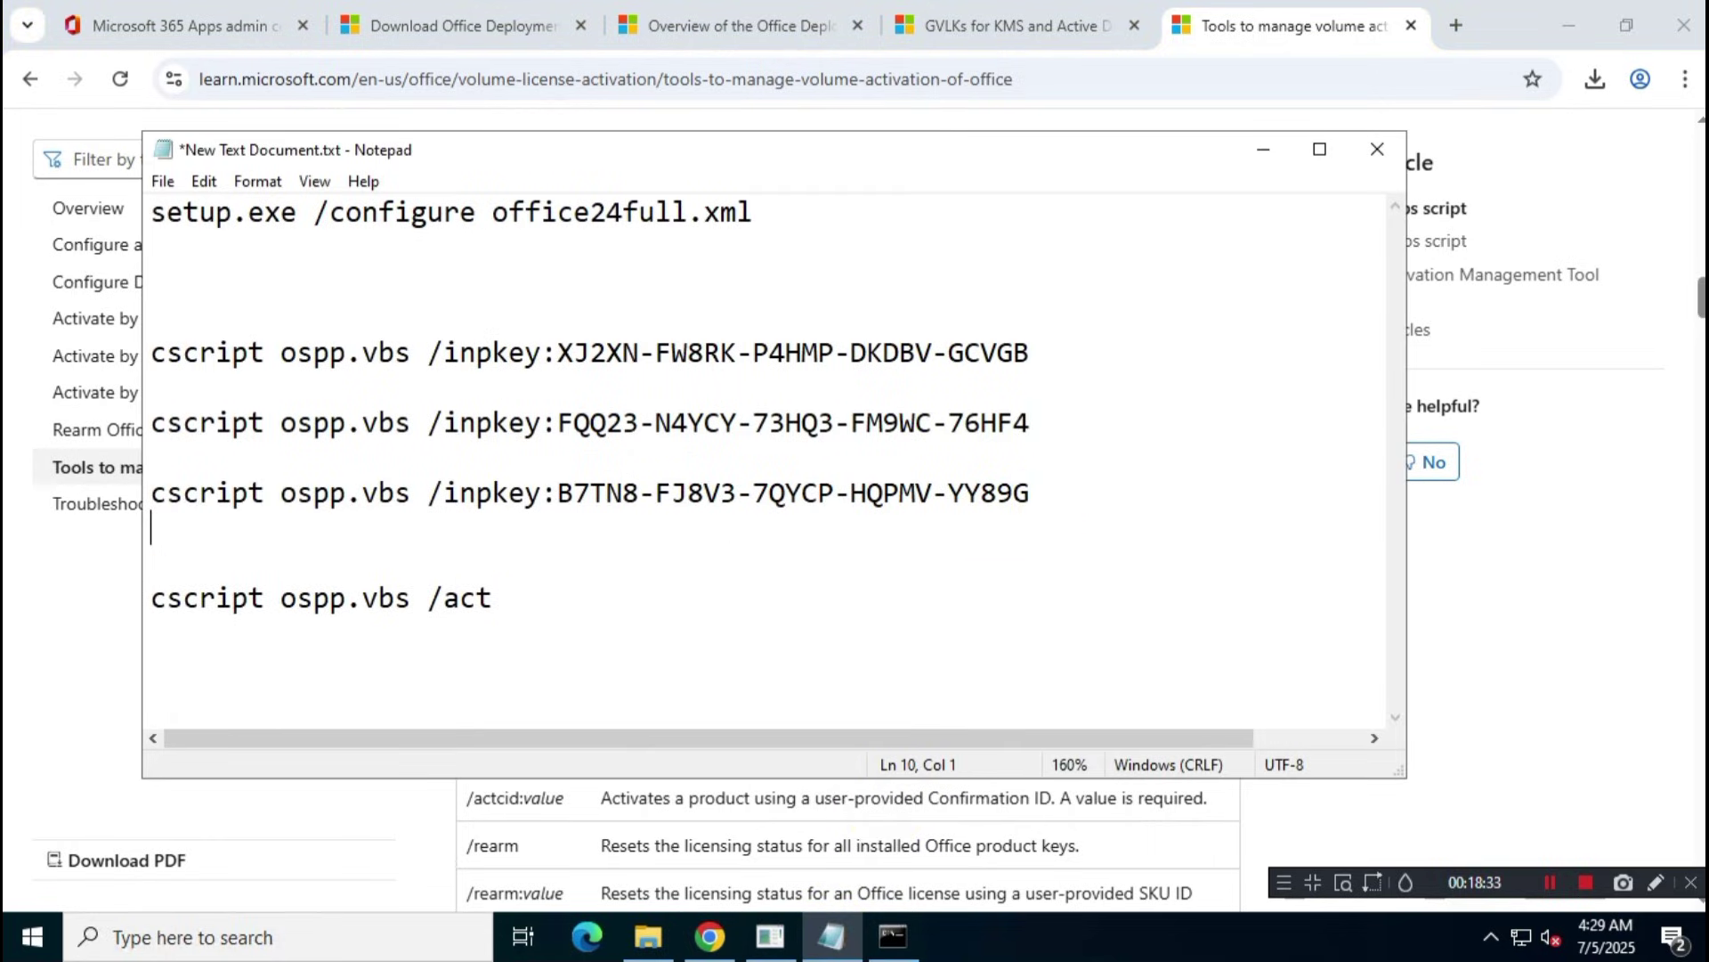
left_click_drag(429, 634, 156, 636)
left_click(236, 563)
key("ctrl+v")
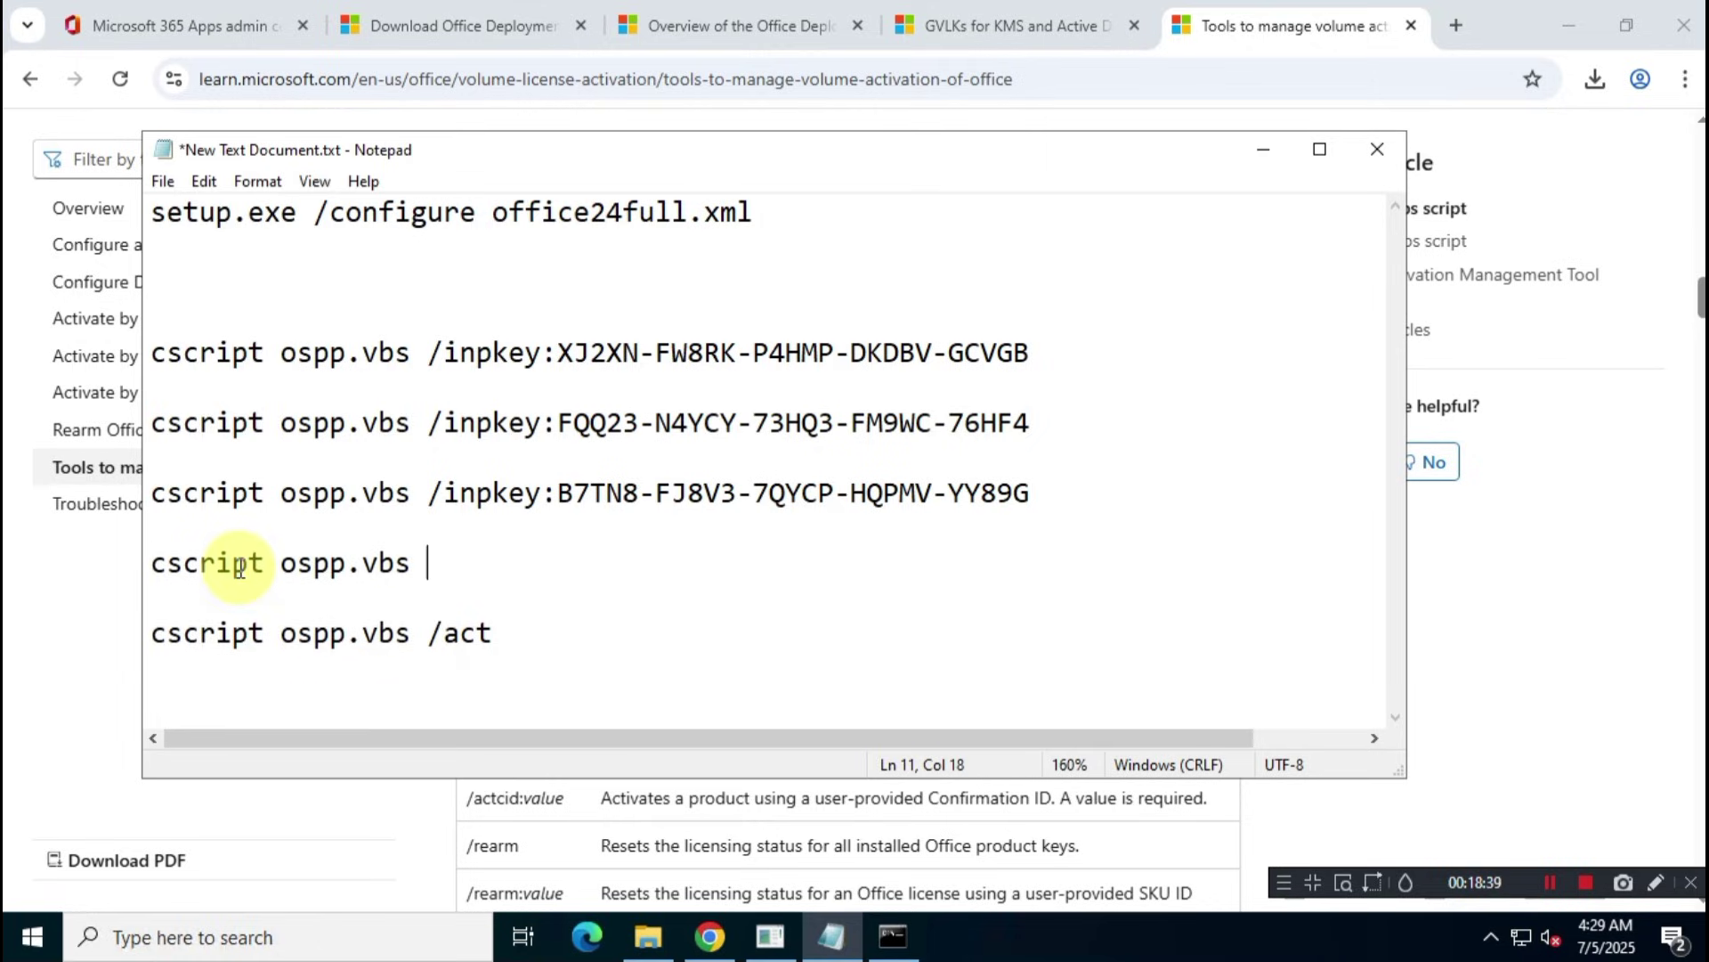
- Copy /sethst:value from the KMS client options for ospp.vbs table in Chrome and append it to the fourth cscript ospp.vbs line in Notepad
left_click(1552, 550)
scroll(979, 648, "down", 1)
scroll(979, 648, "down", 3)
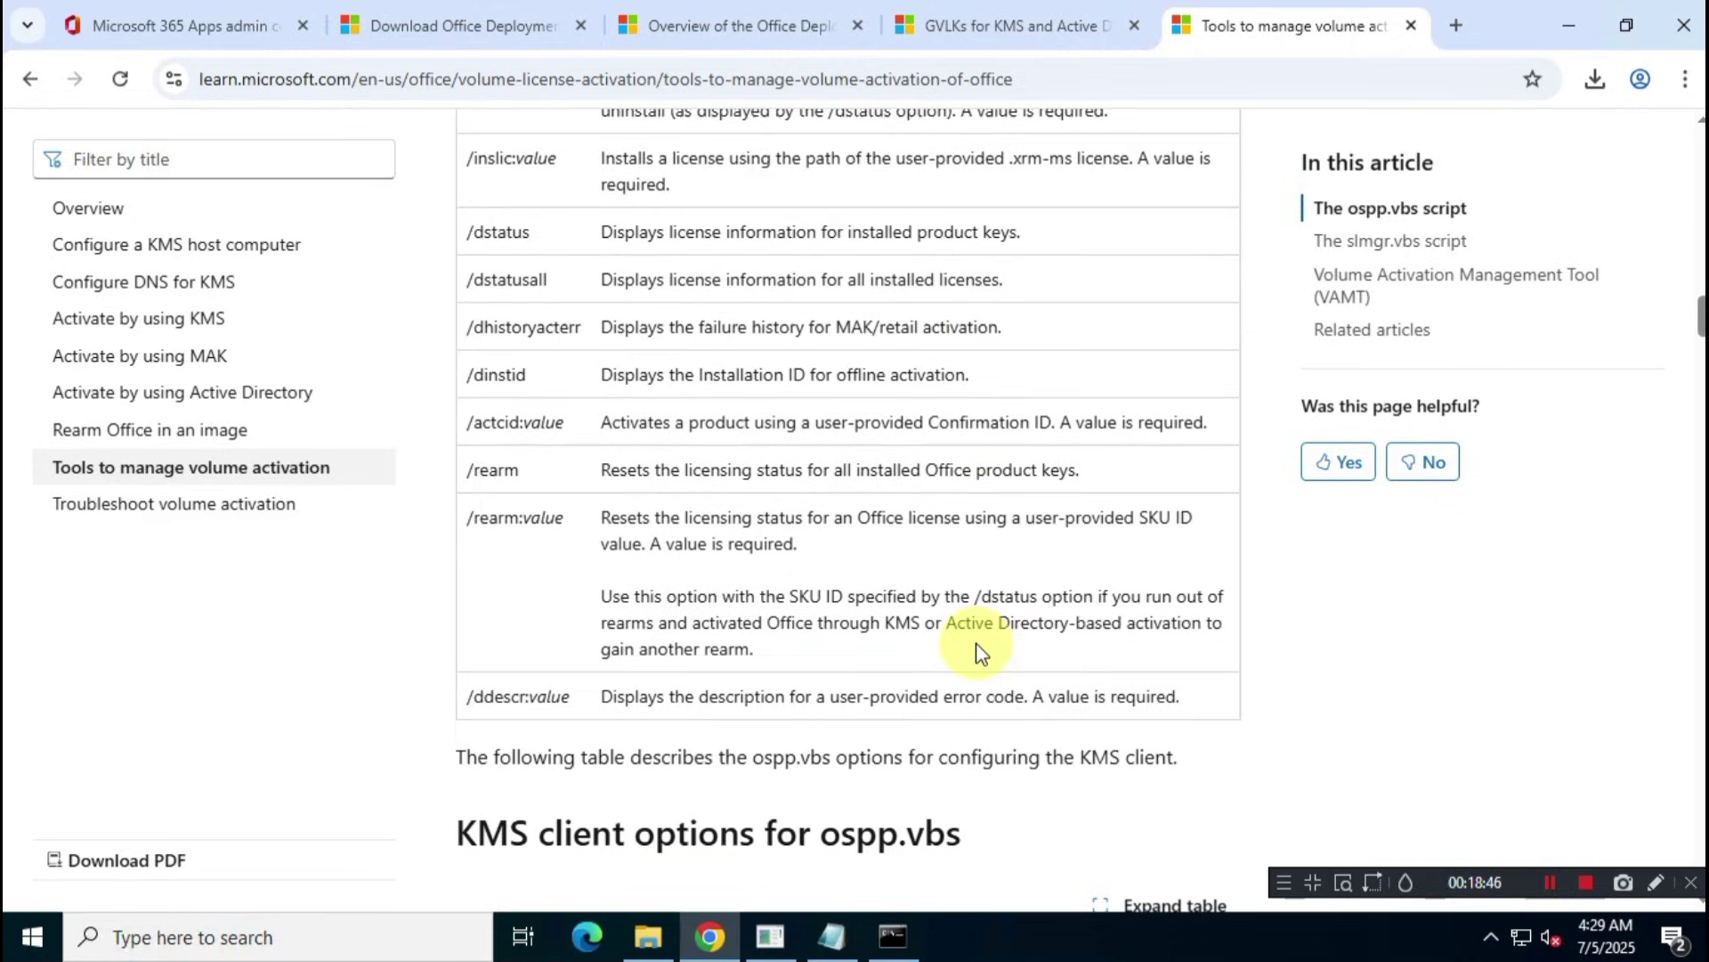
scroll(979, 650, "down", 5)
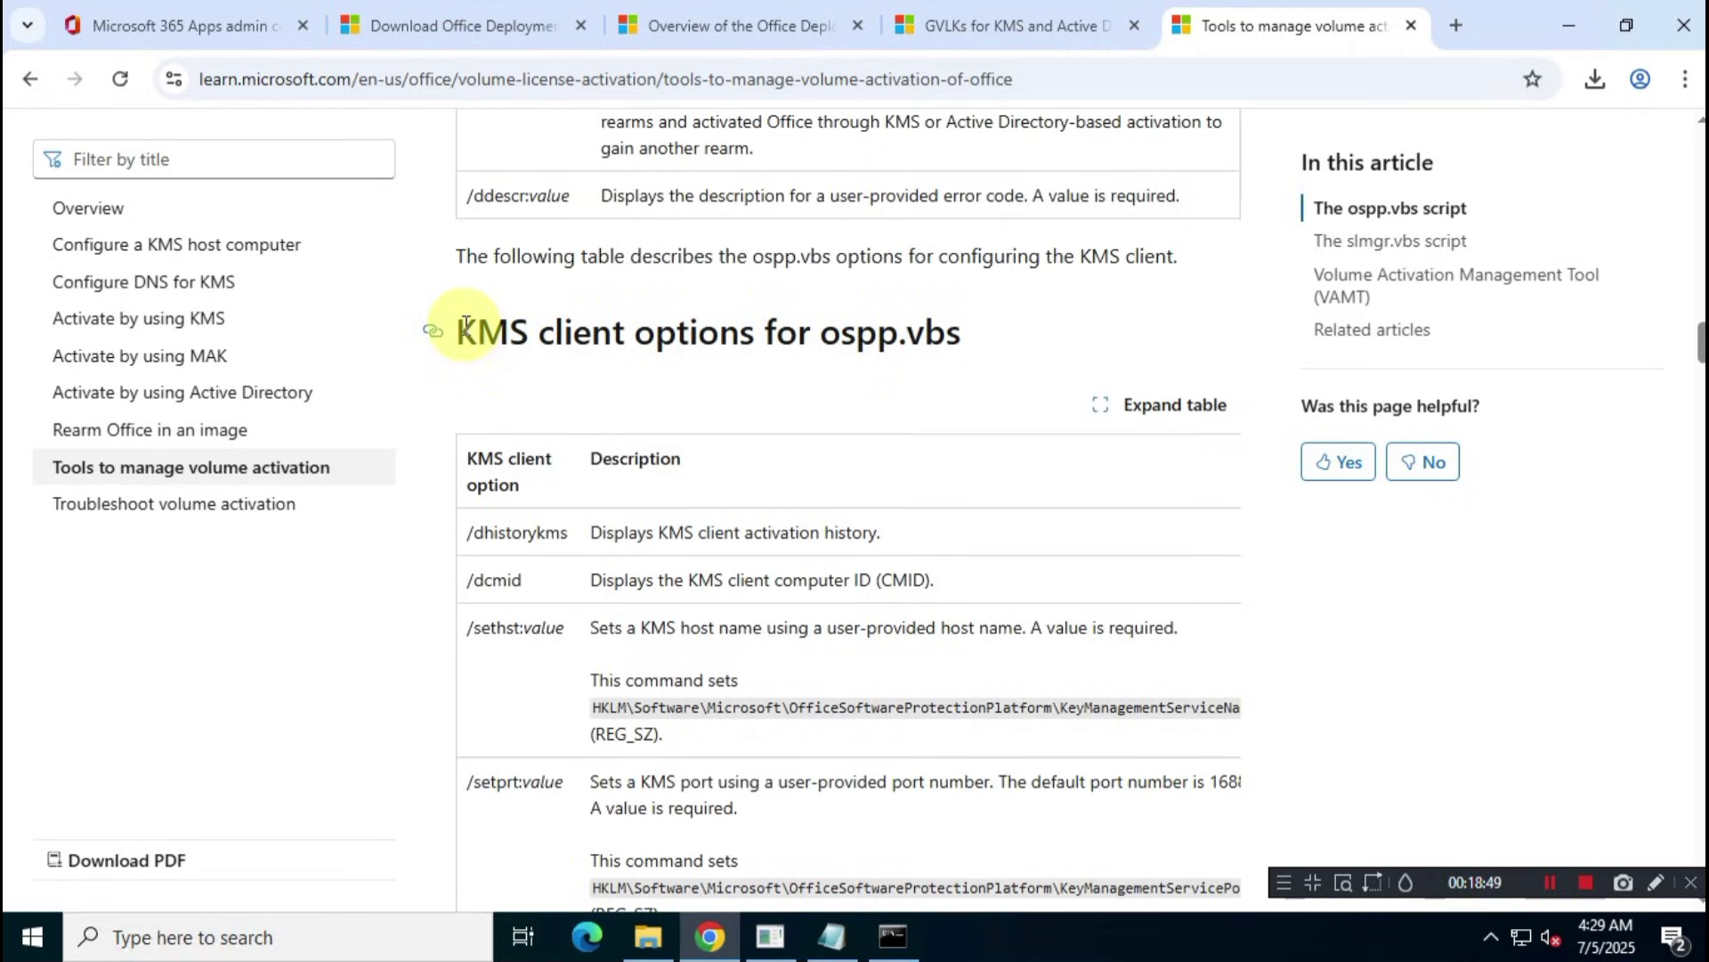
triple_click(902, 335)
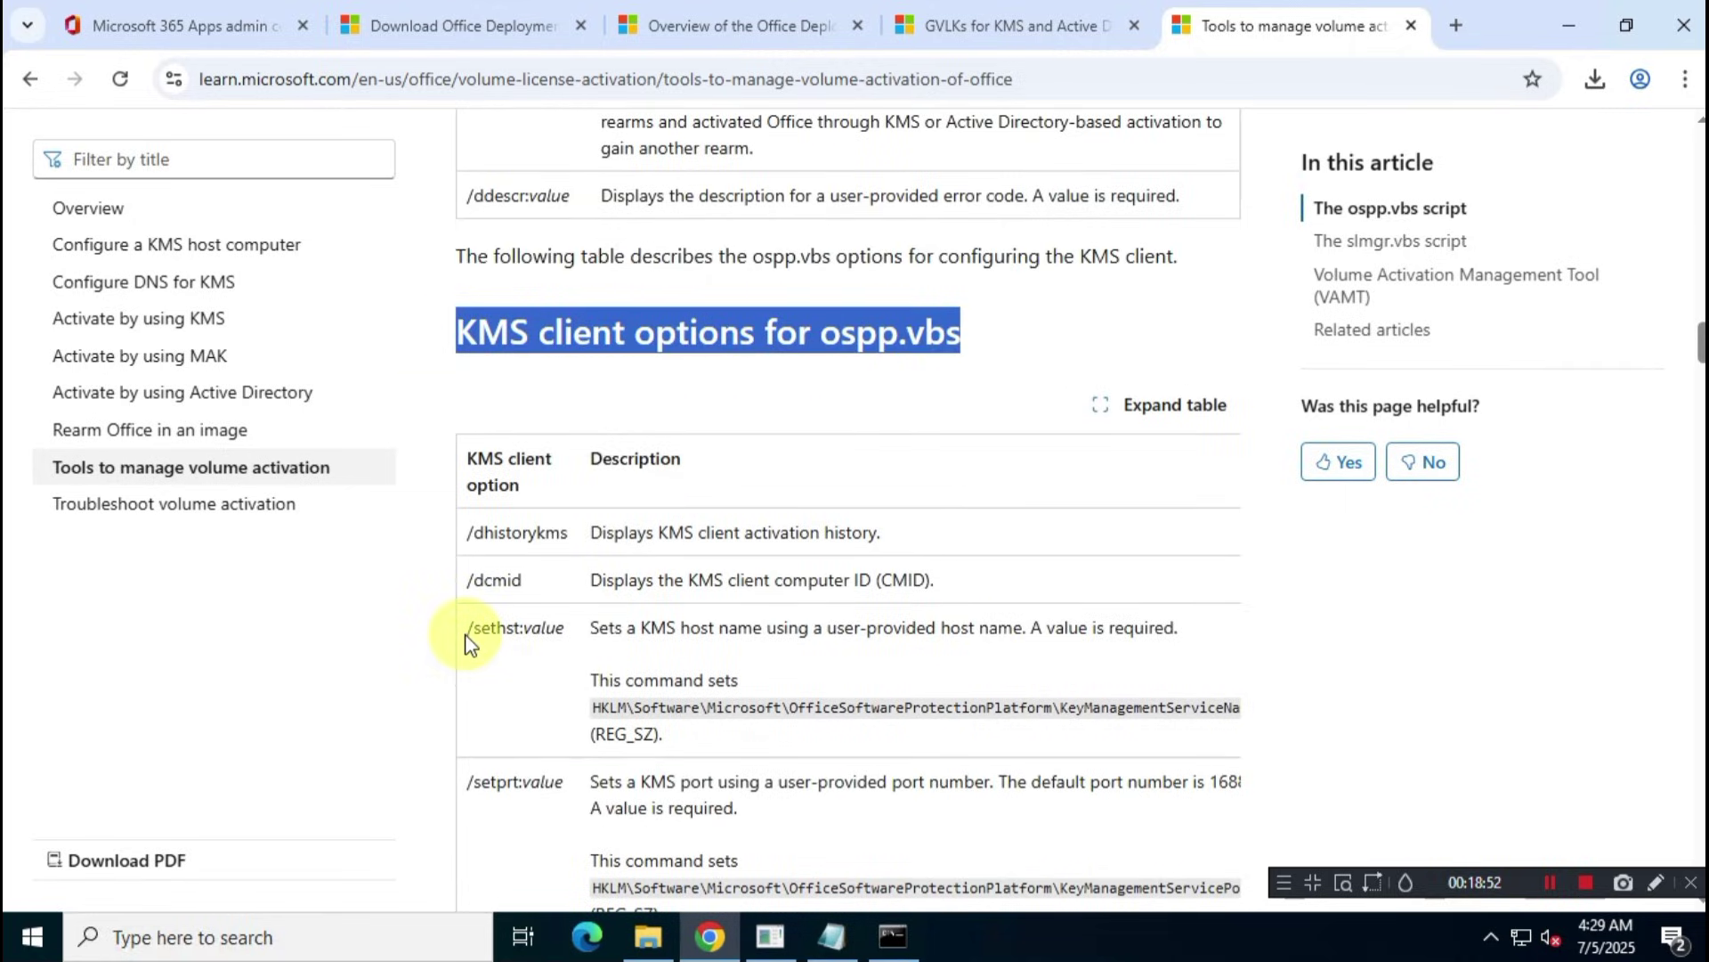
left_click_drag(470, 629, 563, 629)
right_click(561, 630)
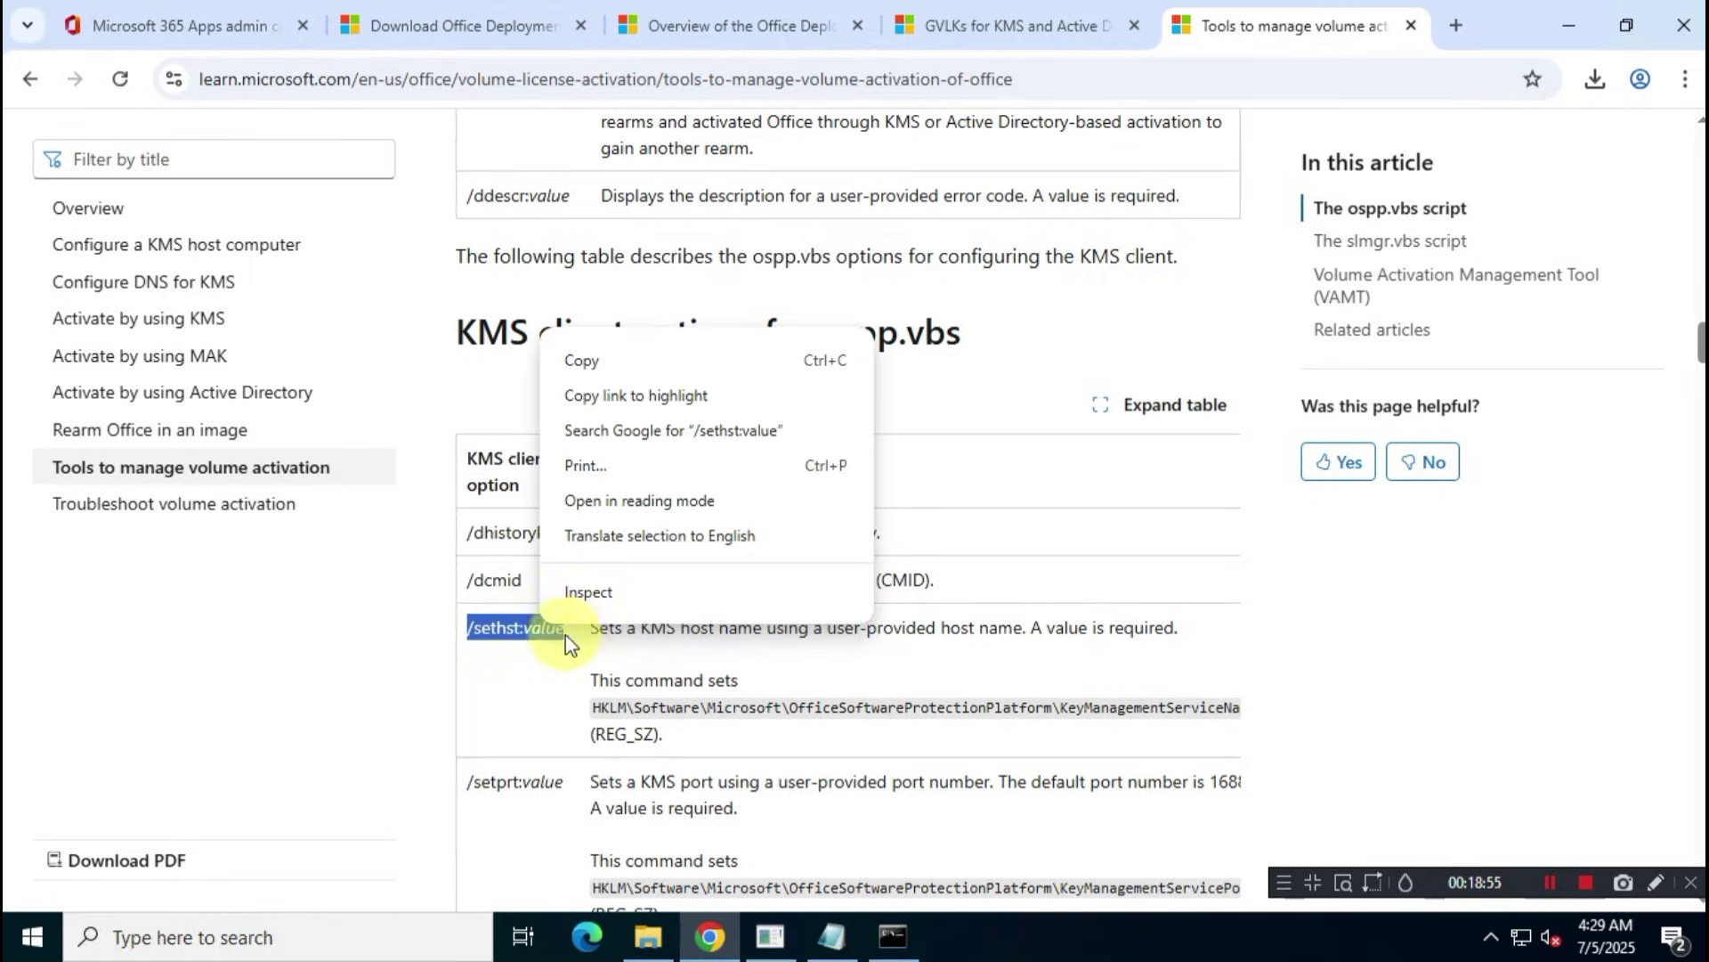
left_click(606, 360)
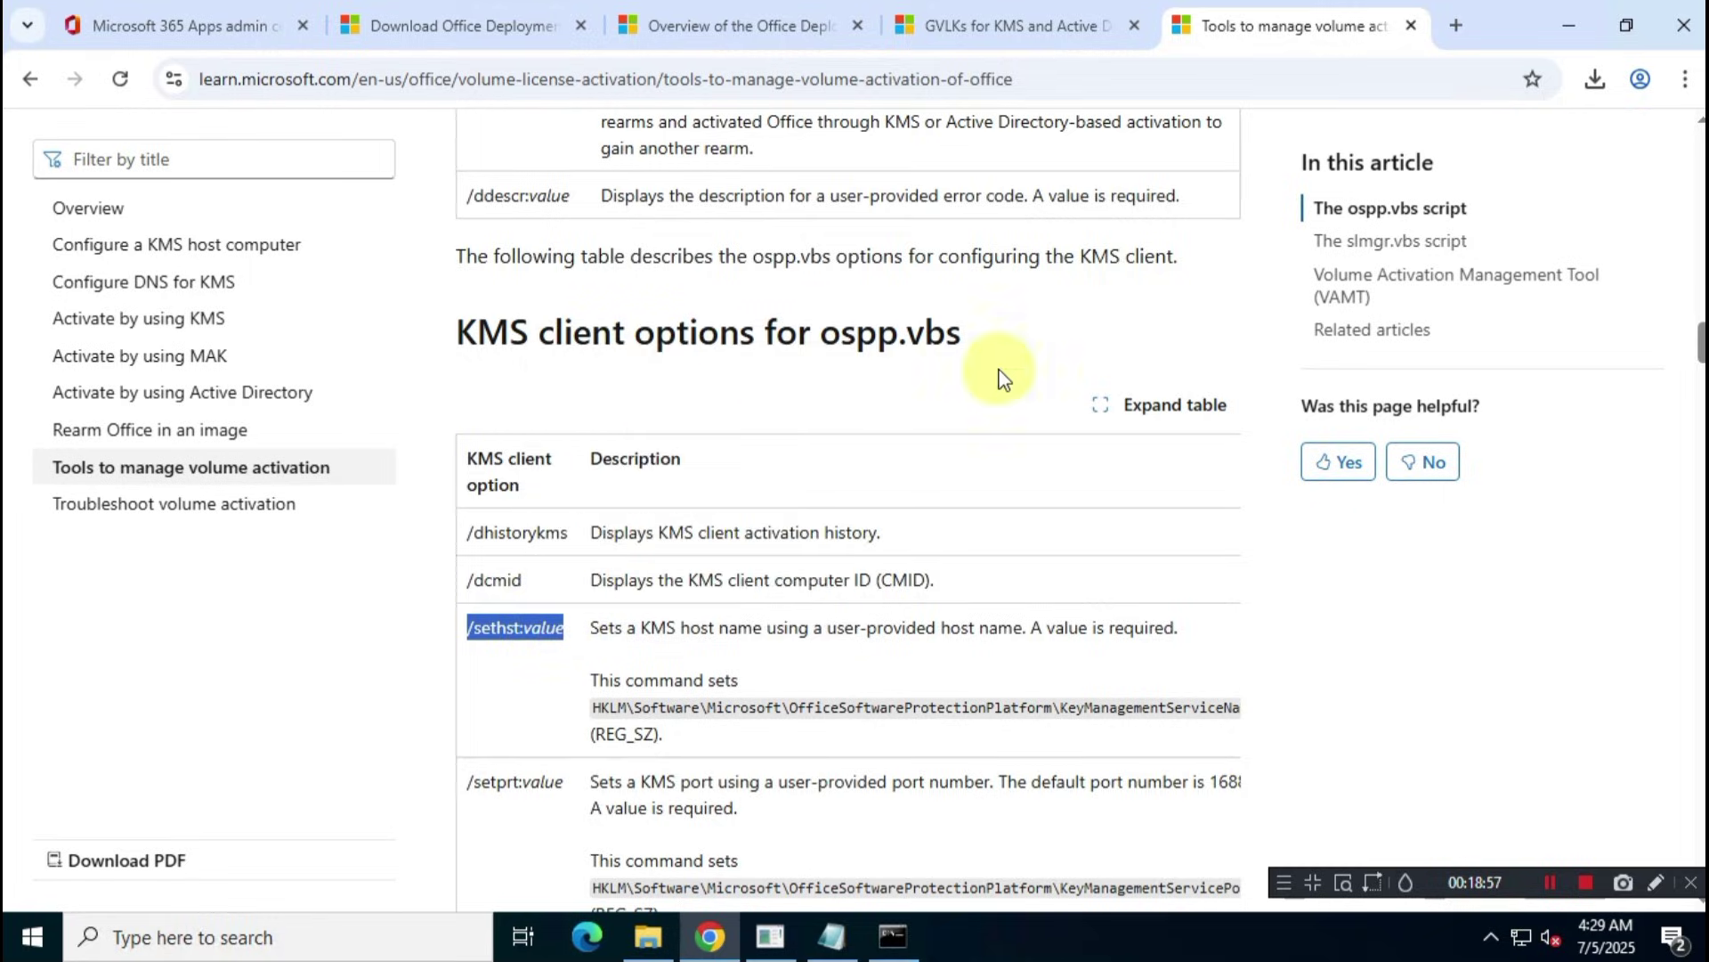
left_click(1568, 25)
key("ctrl+v")
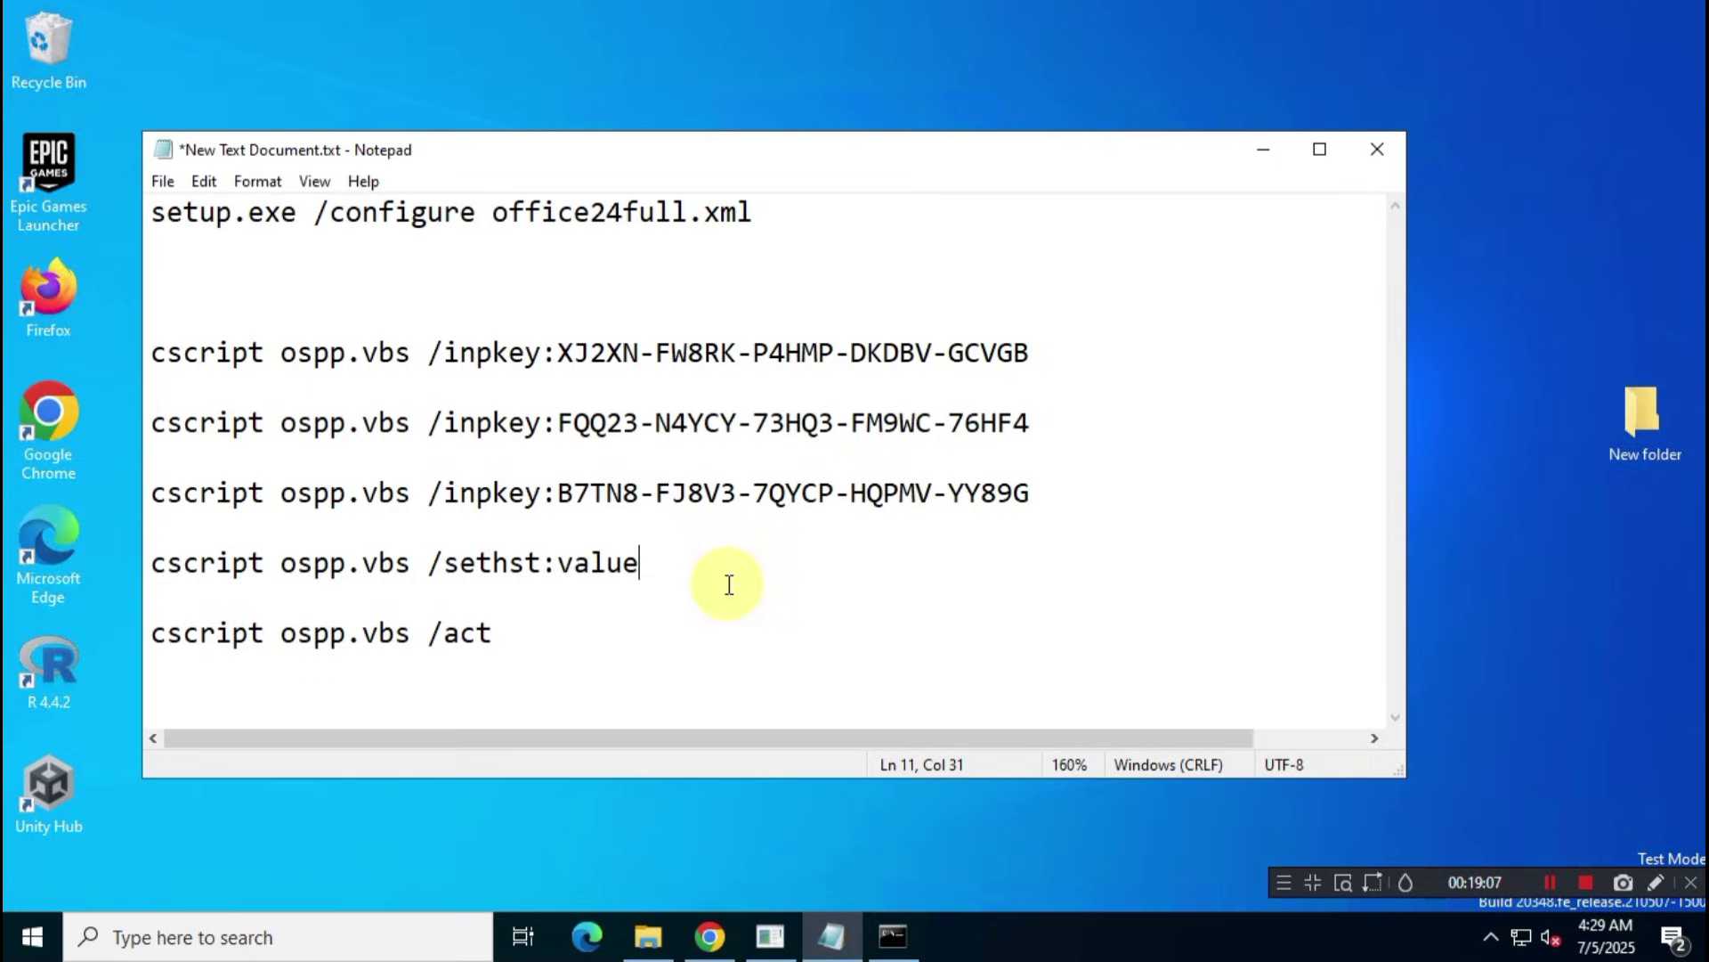
- Close the old Command Prompt window and open a new Command Prompt as administrator
left_click(1268, 155)
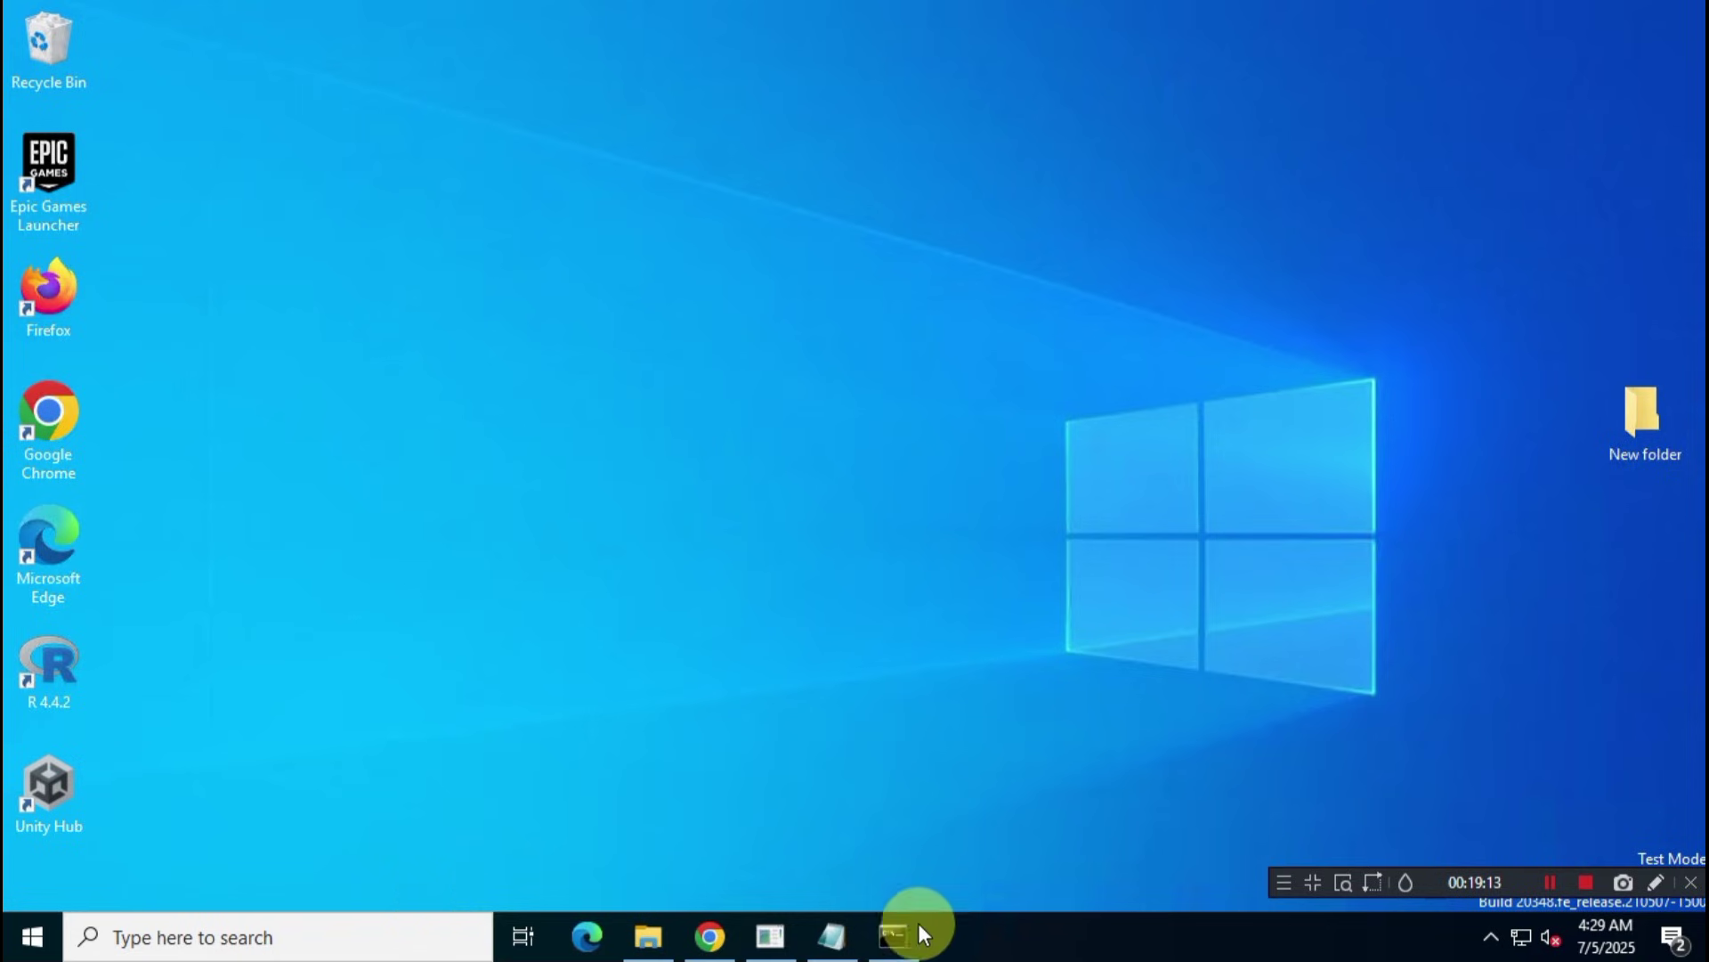
key("alt+Tab")
left_click(1369, 182)
left_click(312, 935)
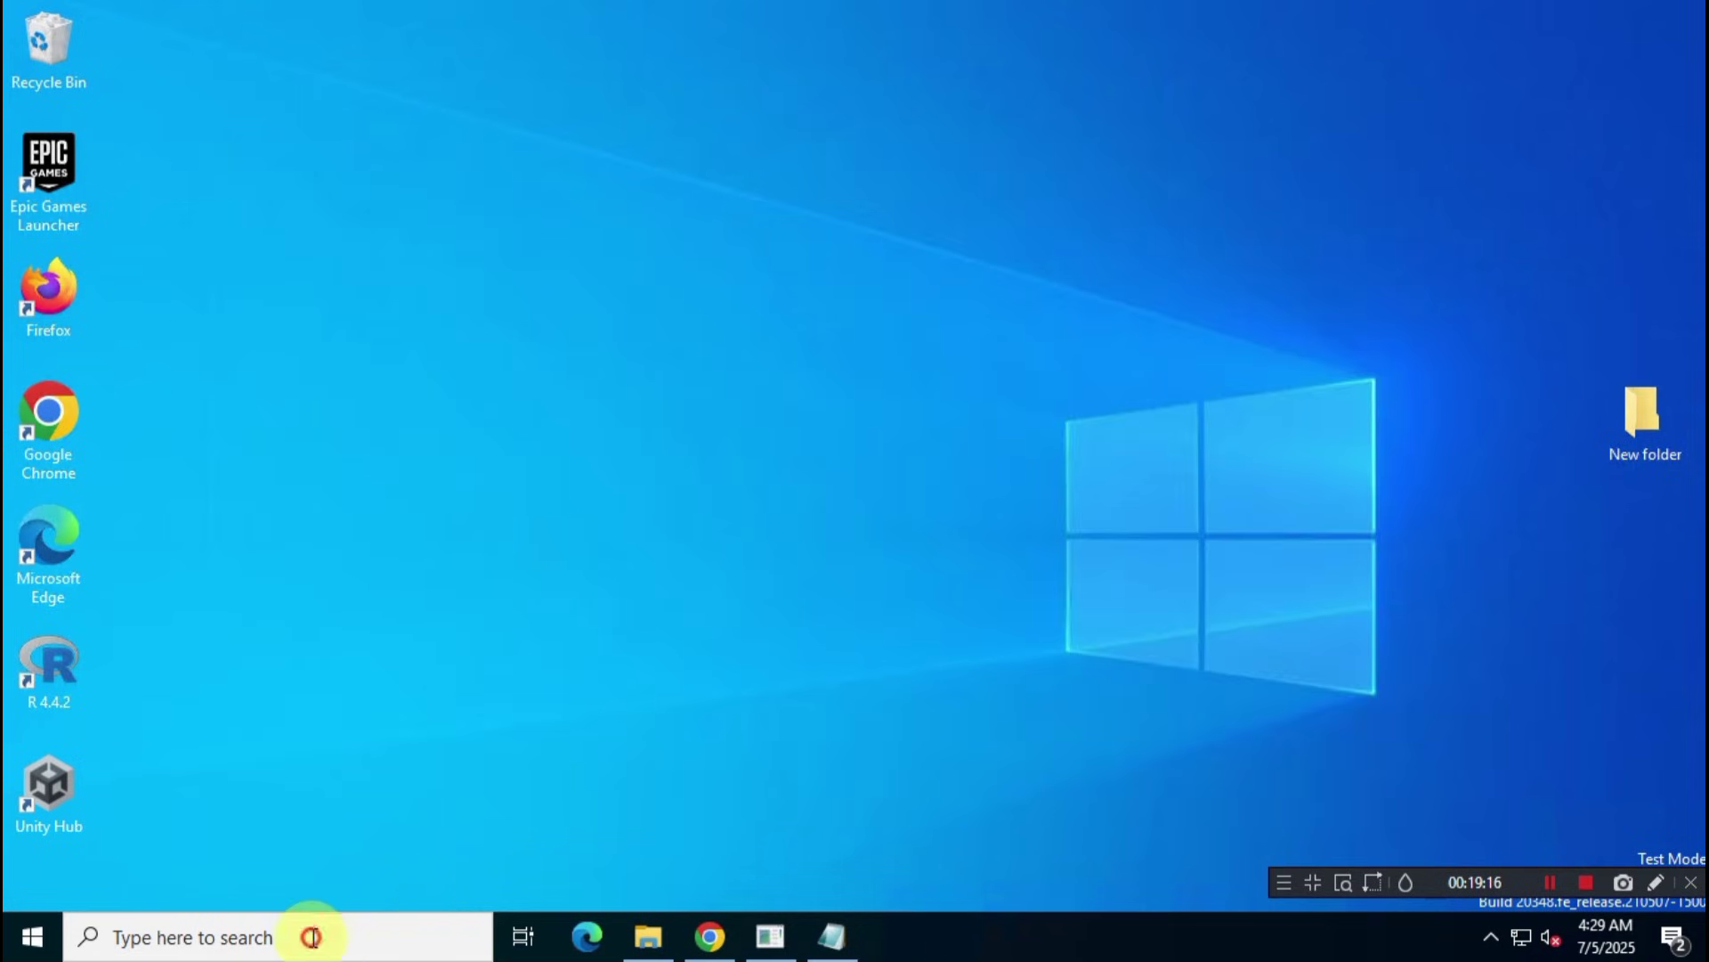
type("cmd")
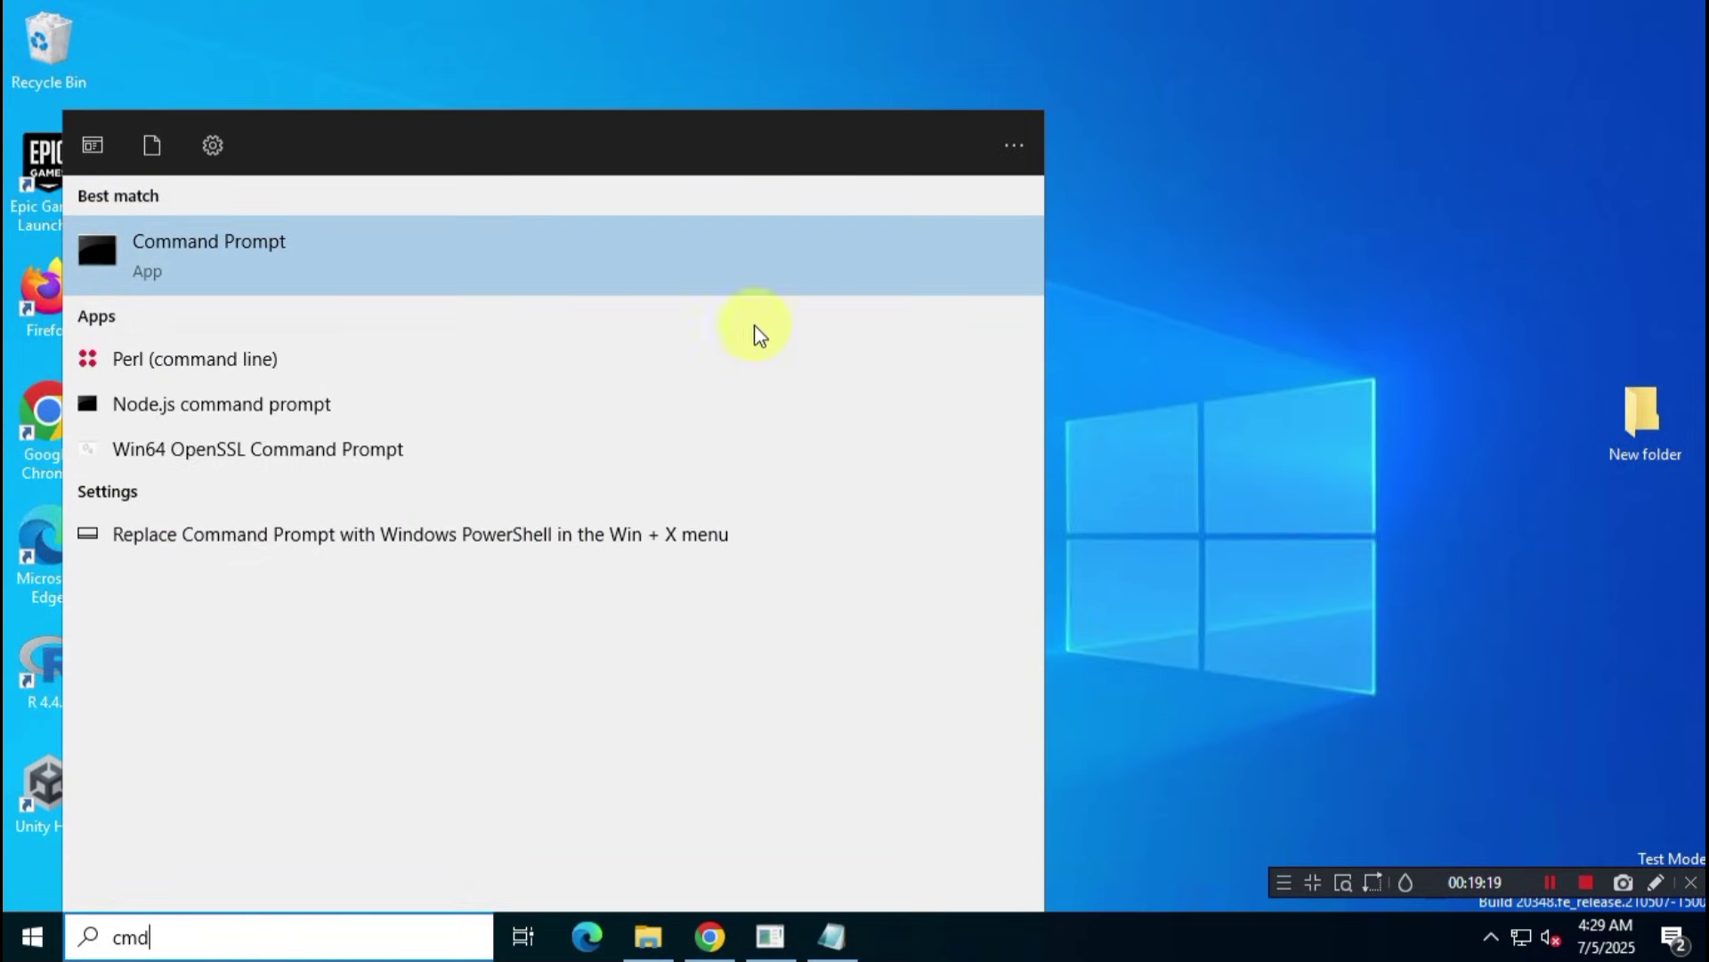
right_click(768, 261)
left_click(878, 290)
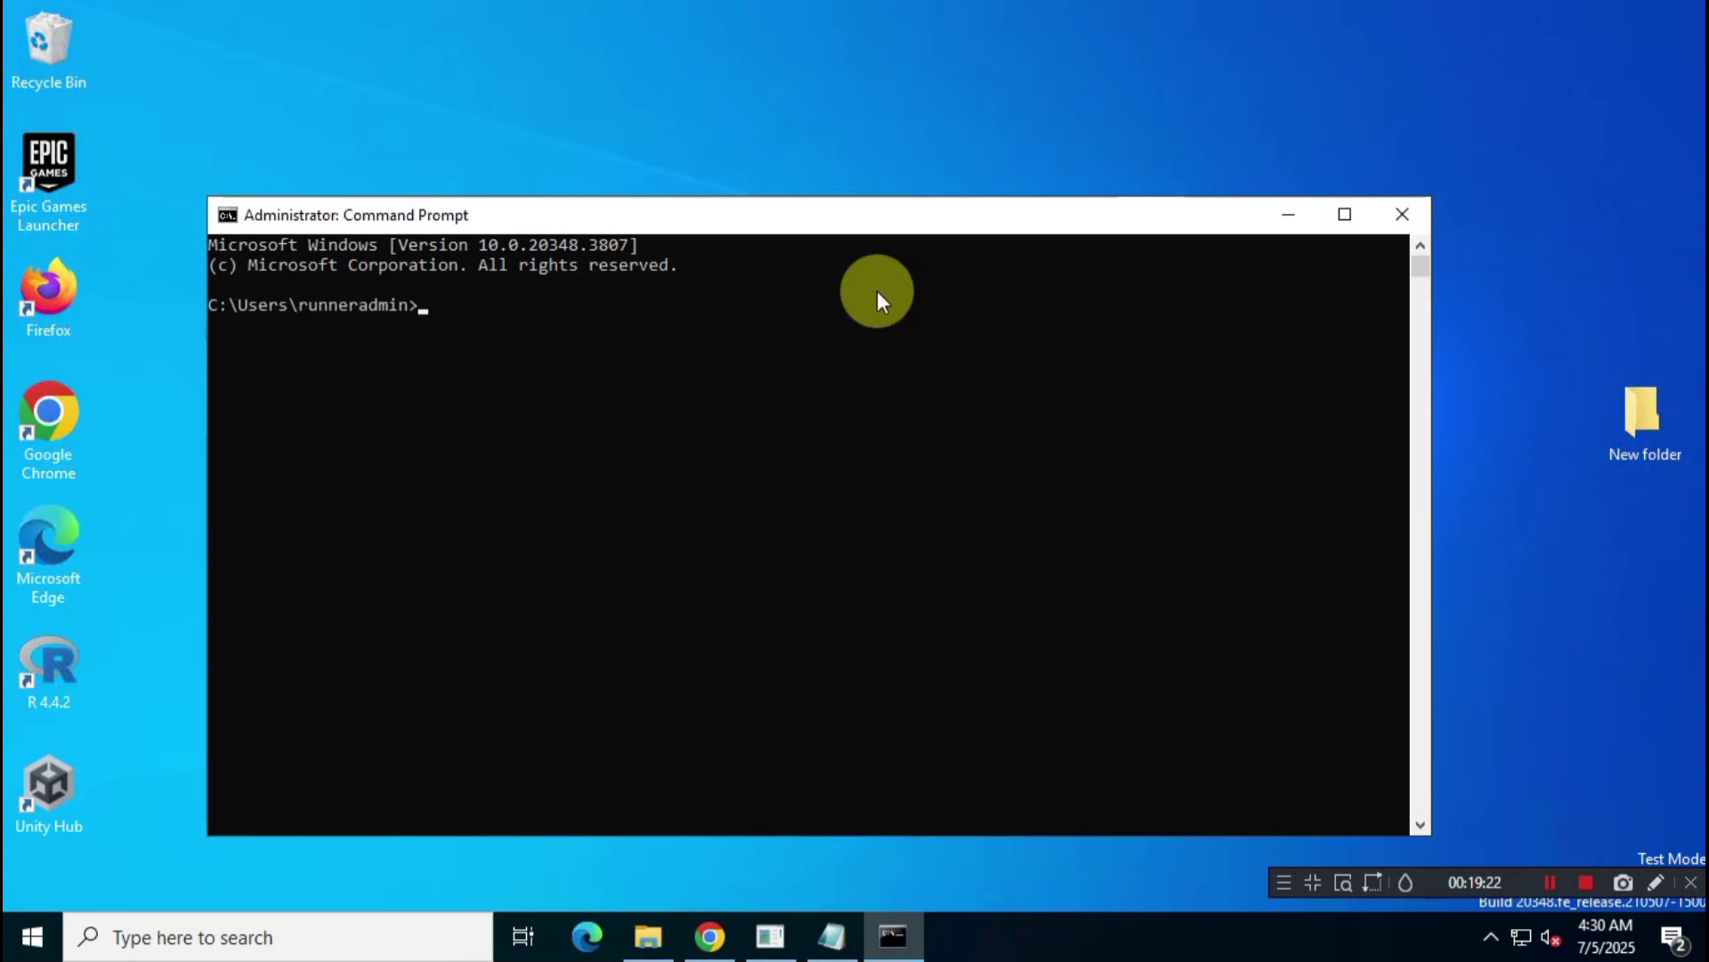
- Copy the Office16 folder path from File Explorer and change the Command Prompt directory to C:\Program Files\Microsoft Office\Office16
left_click(648, 933)
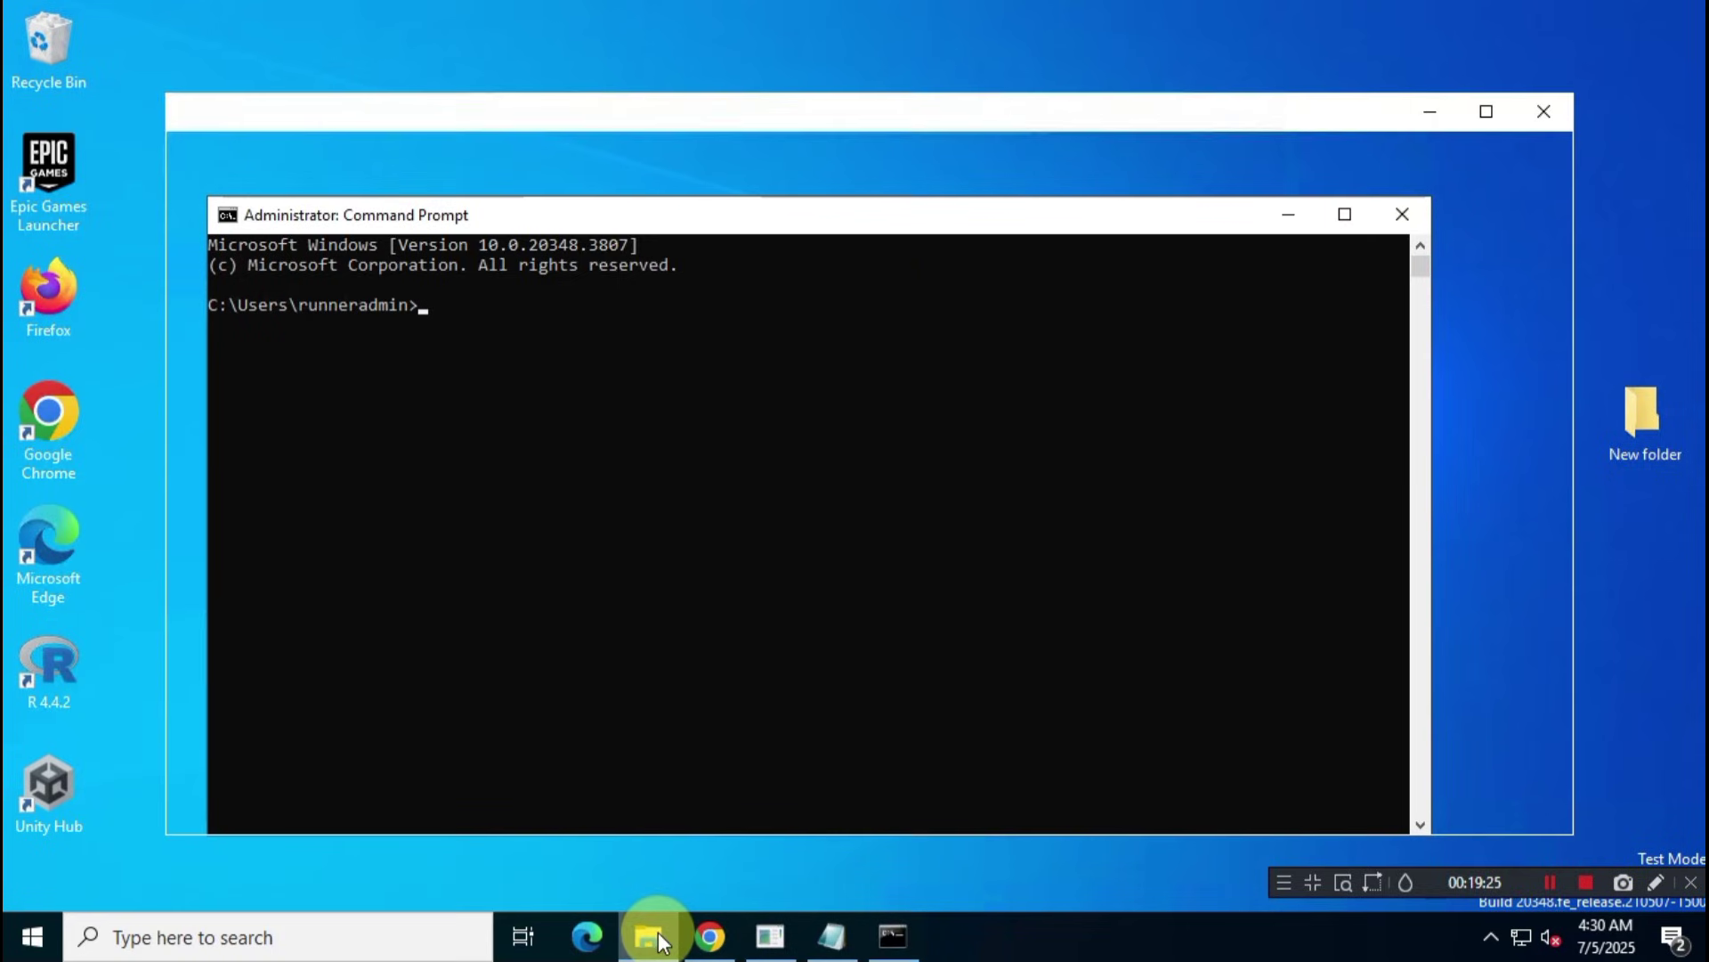
left_click(611, 301)
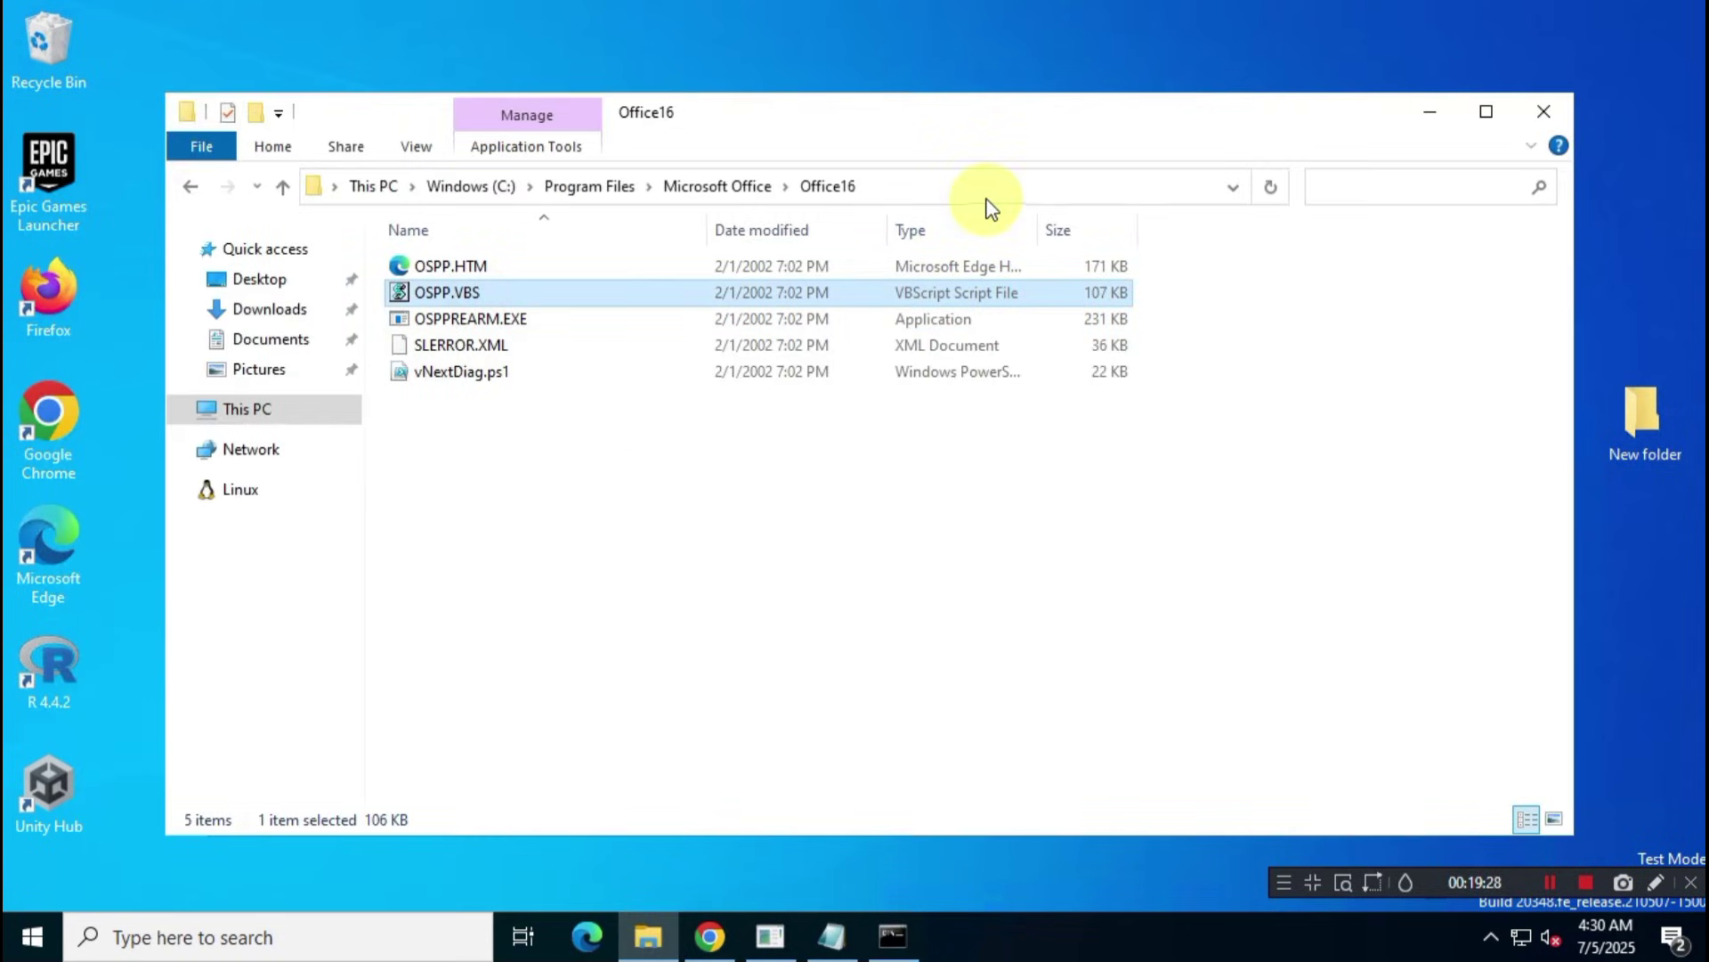
left_click(927, 187)
right_click(650, 192)
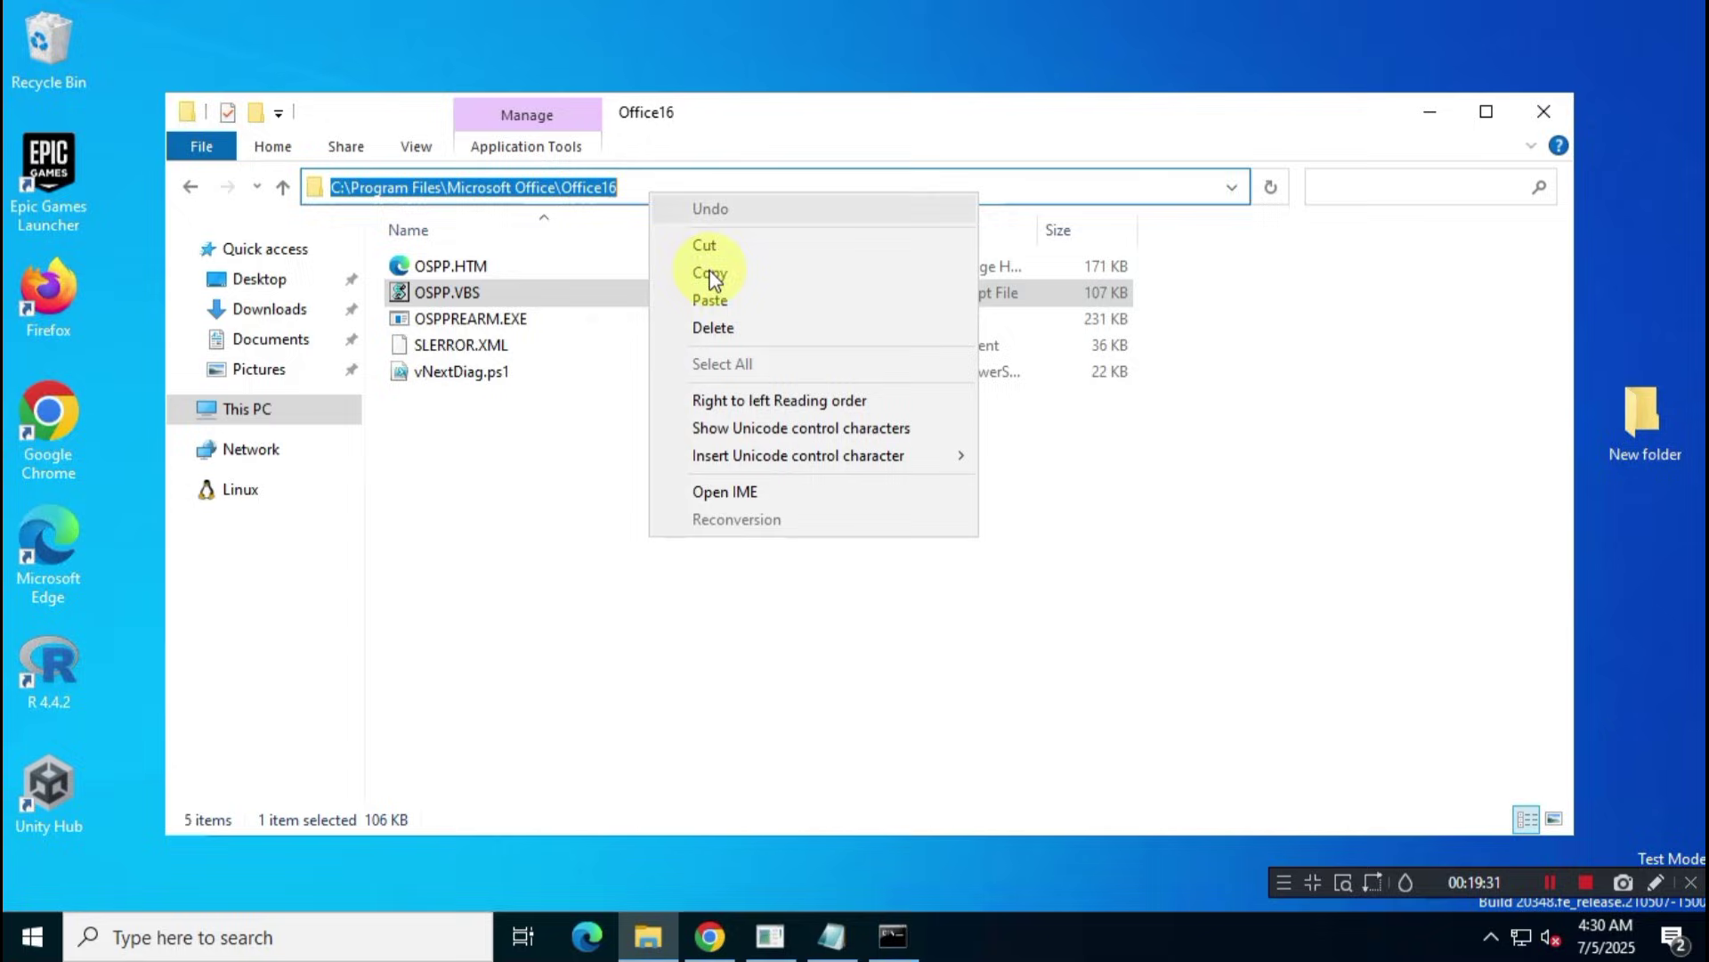
left_click(828, 269)
left_click(1417, 106)
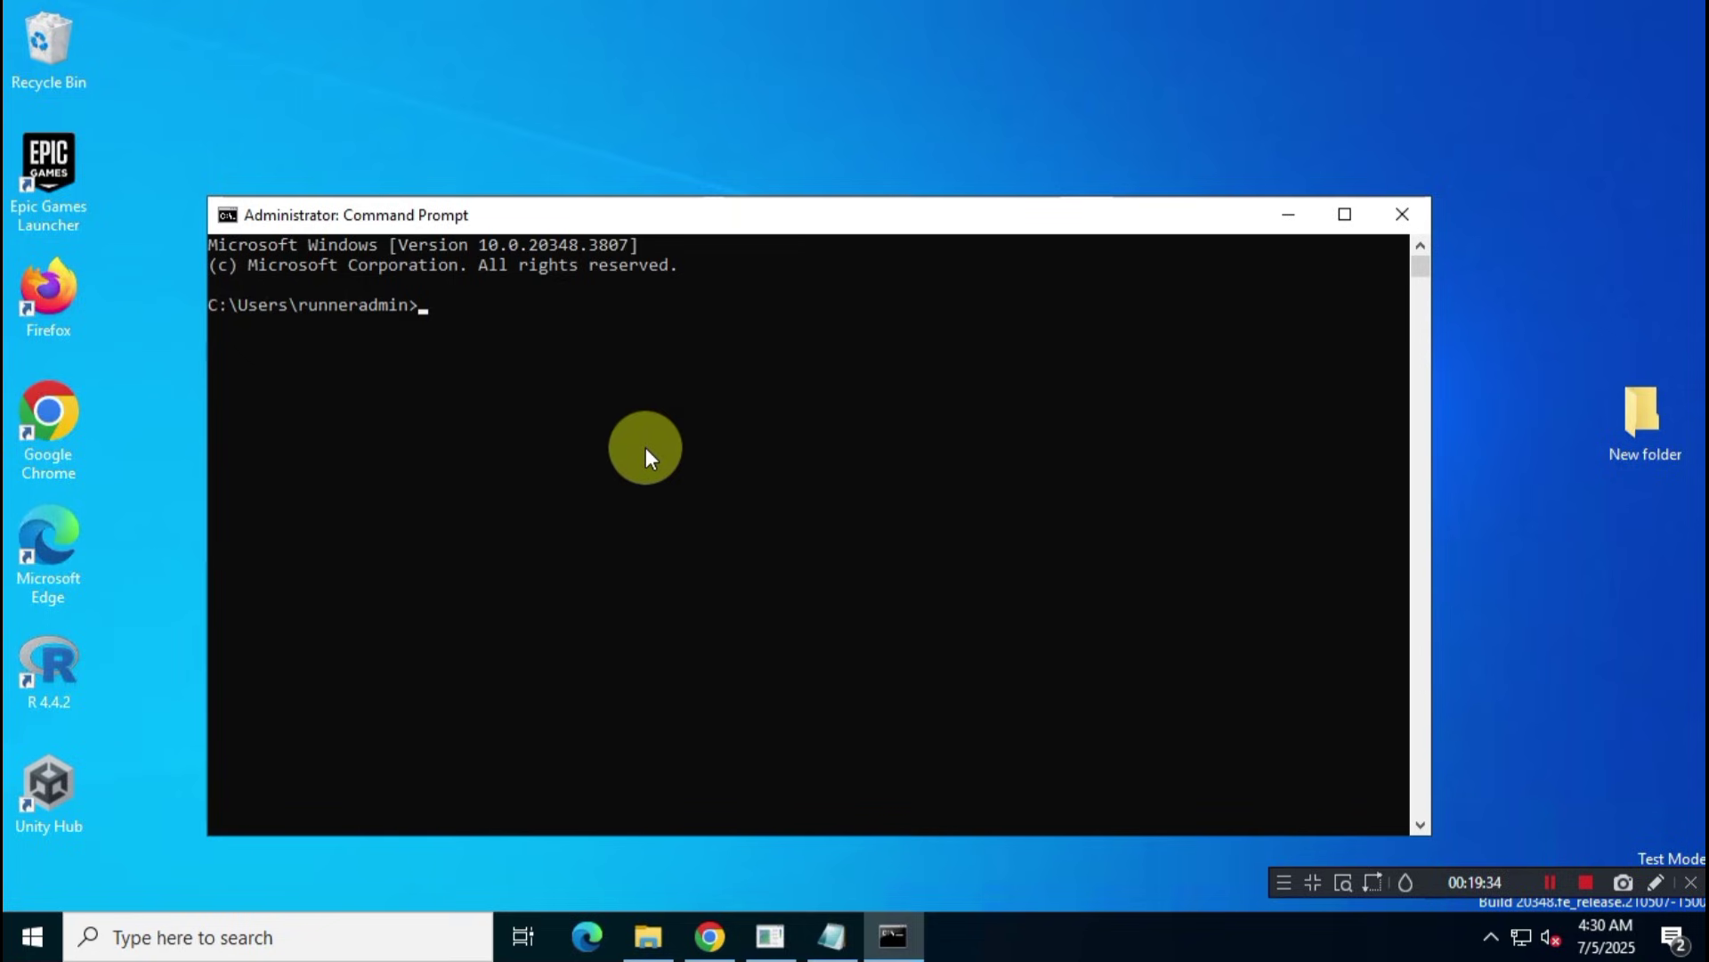
type("cd")
key("ctrl+v")
key("Return")
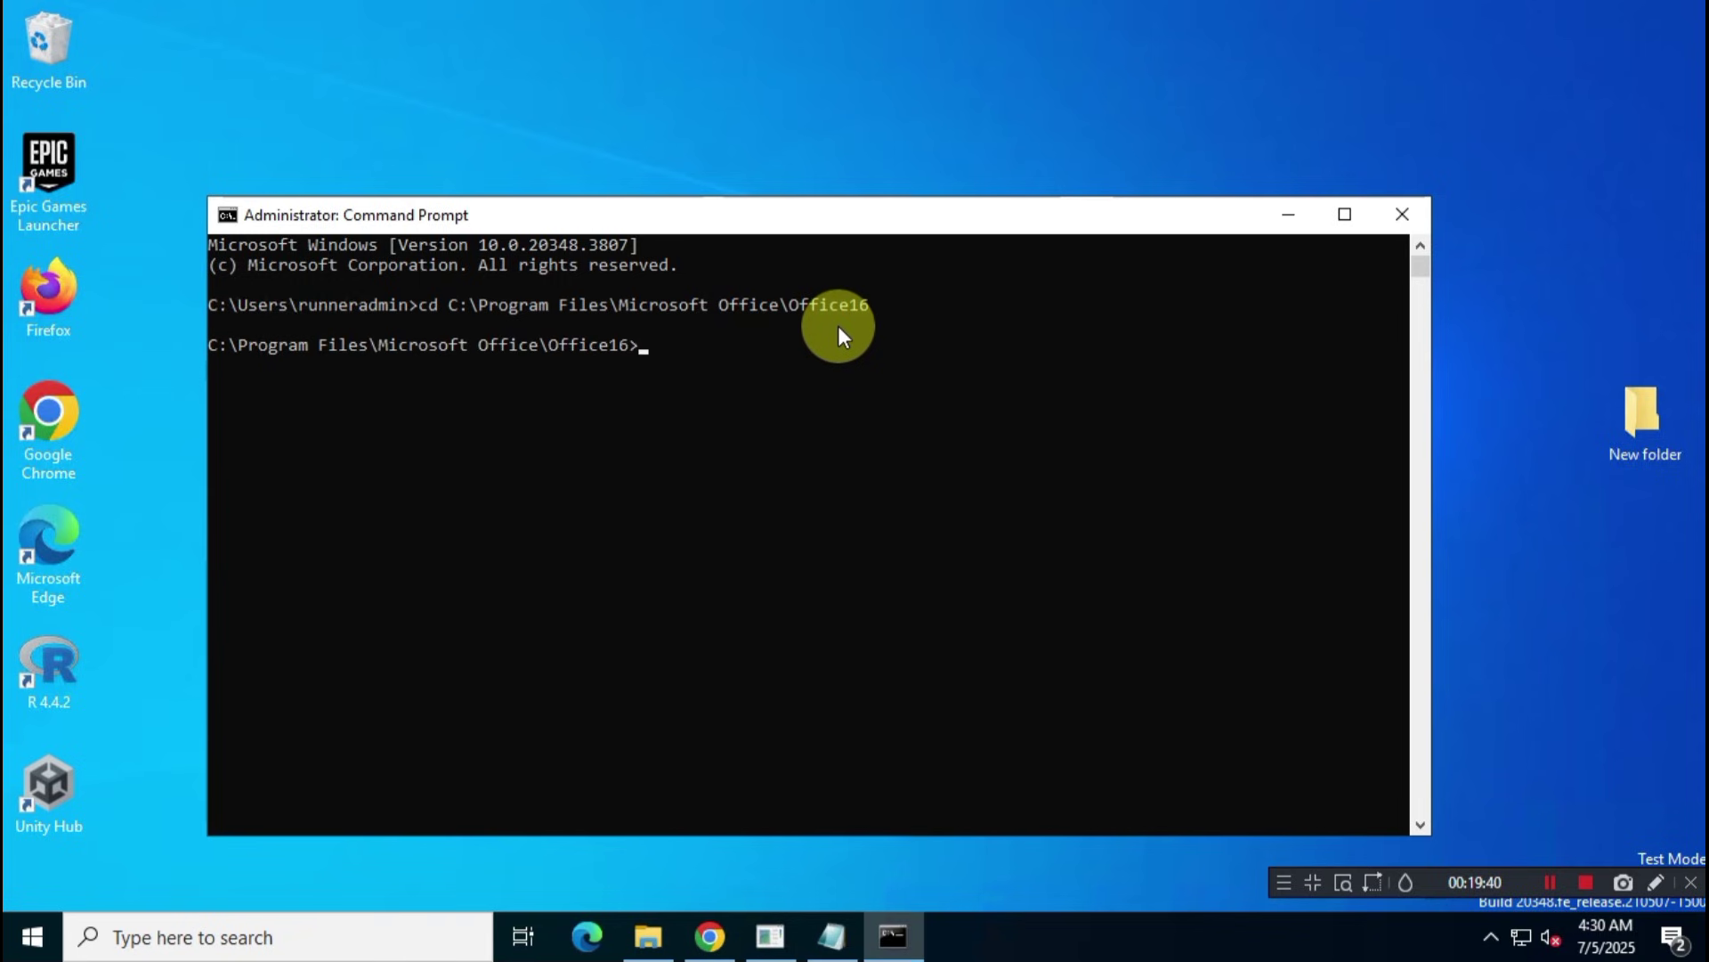
- Copy the first cscript ospp.vbs /inpkey: command with its product key from Notepad and run it in Command Prompt
left_click(831, 935)
left_click_drag(1030, 352, 152, 353)
right_click(169, 354)
left_click(320, 436)
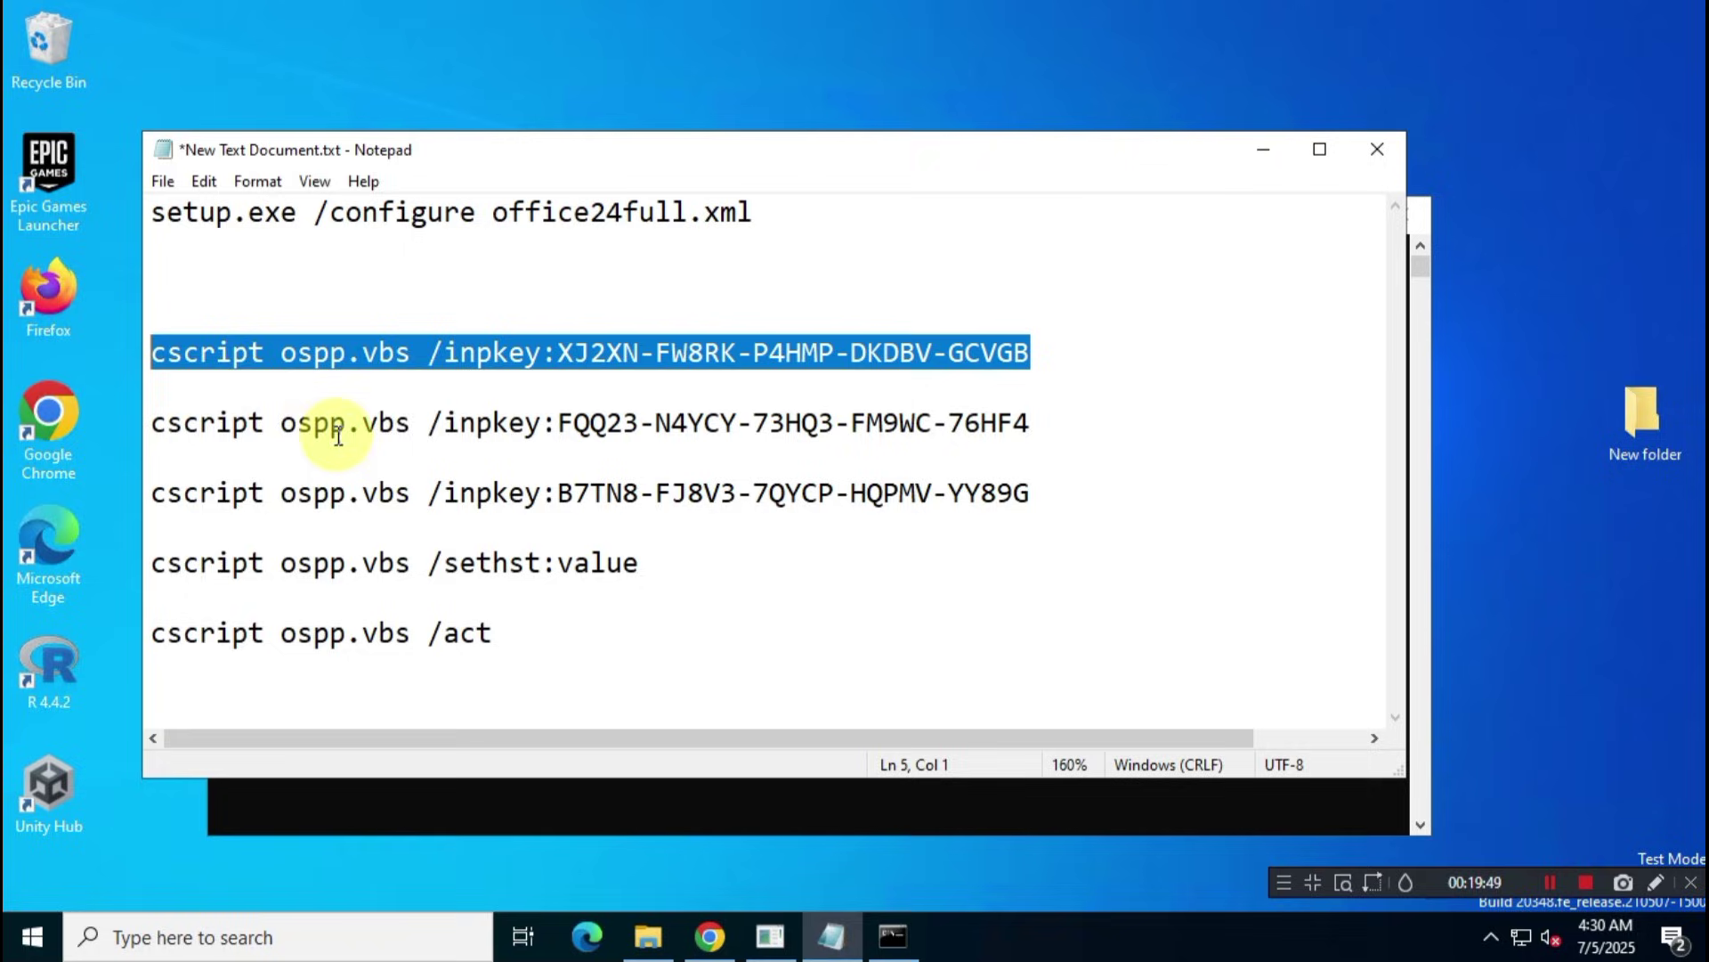
left_click(1260, 150)
right_click(1053, 522)
key("Return")
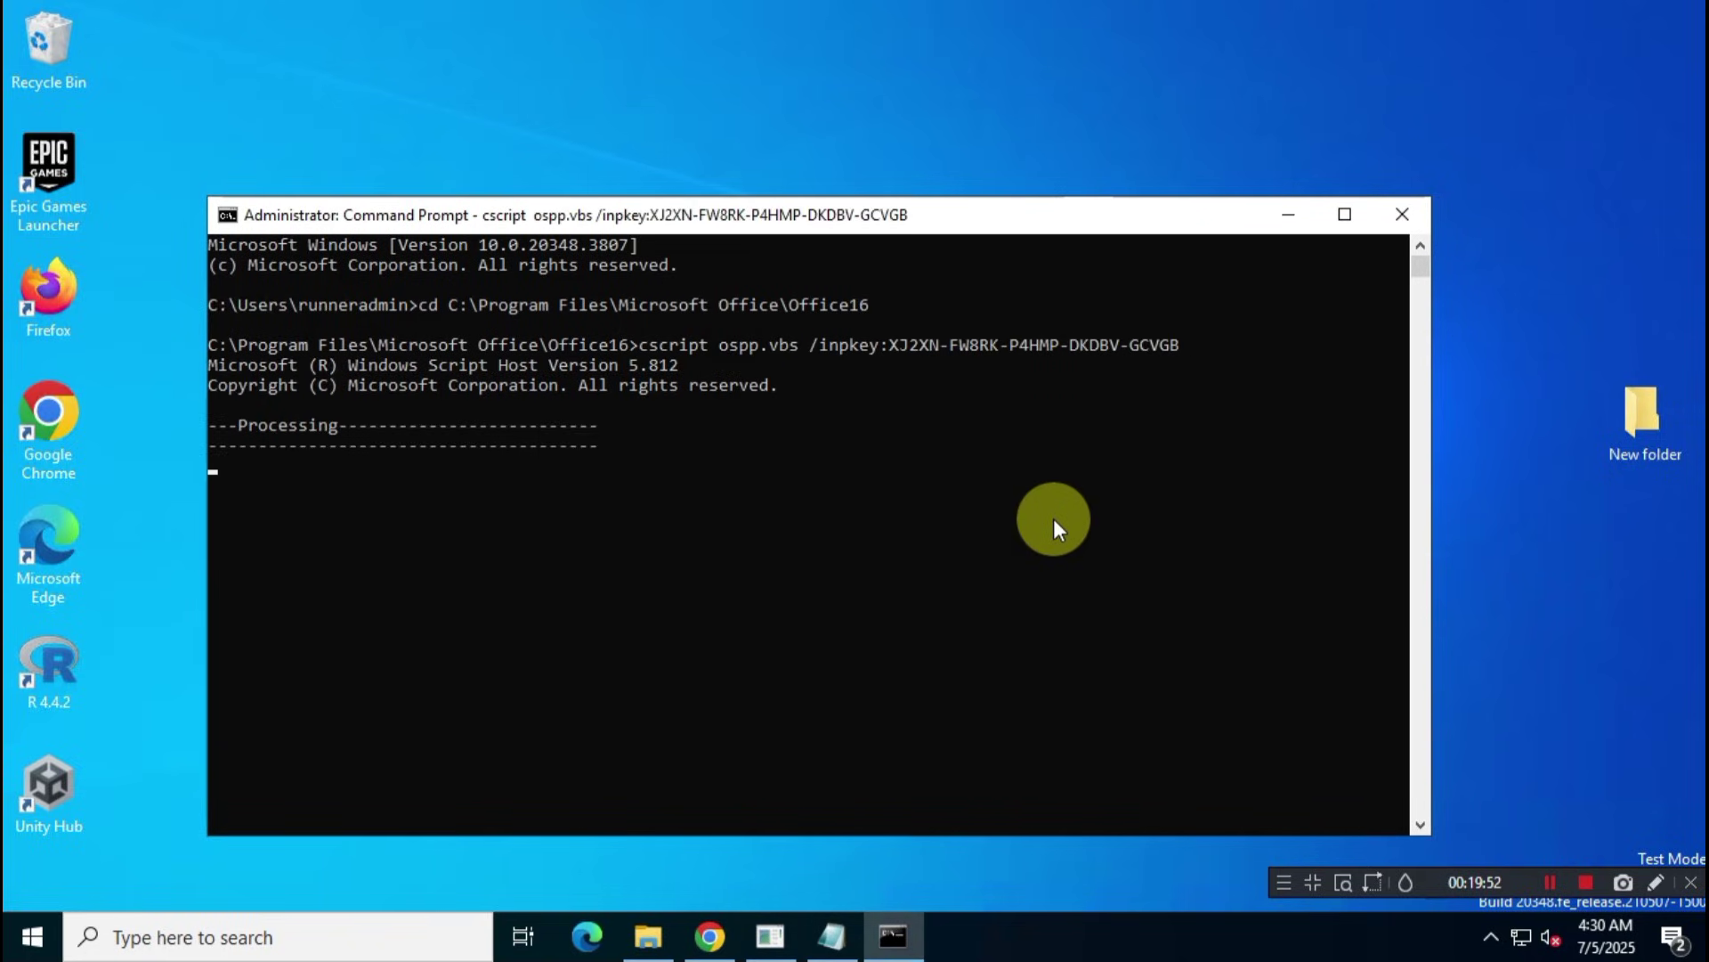
- Copy the second cscript ospp.vbs /inpkey: command with its product key from Notepad and run it in Command Prompt
left_click(835, 935)
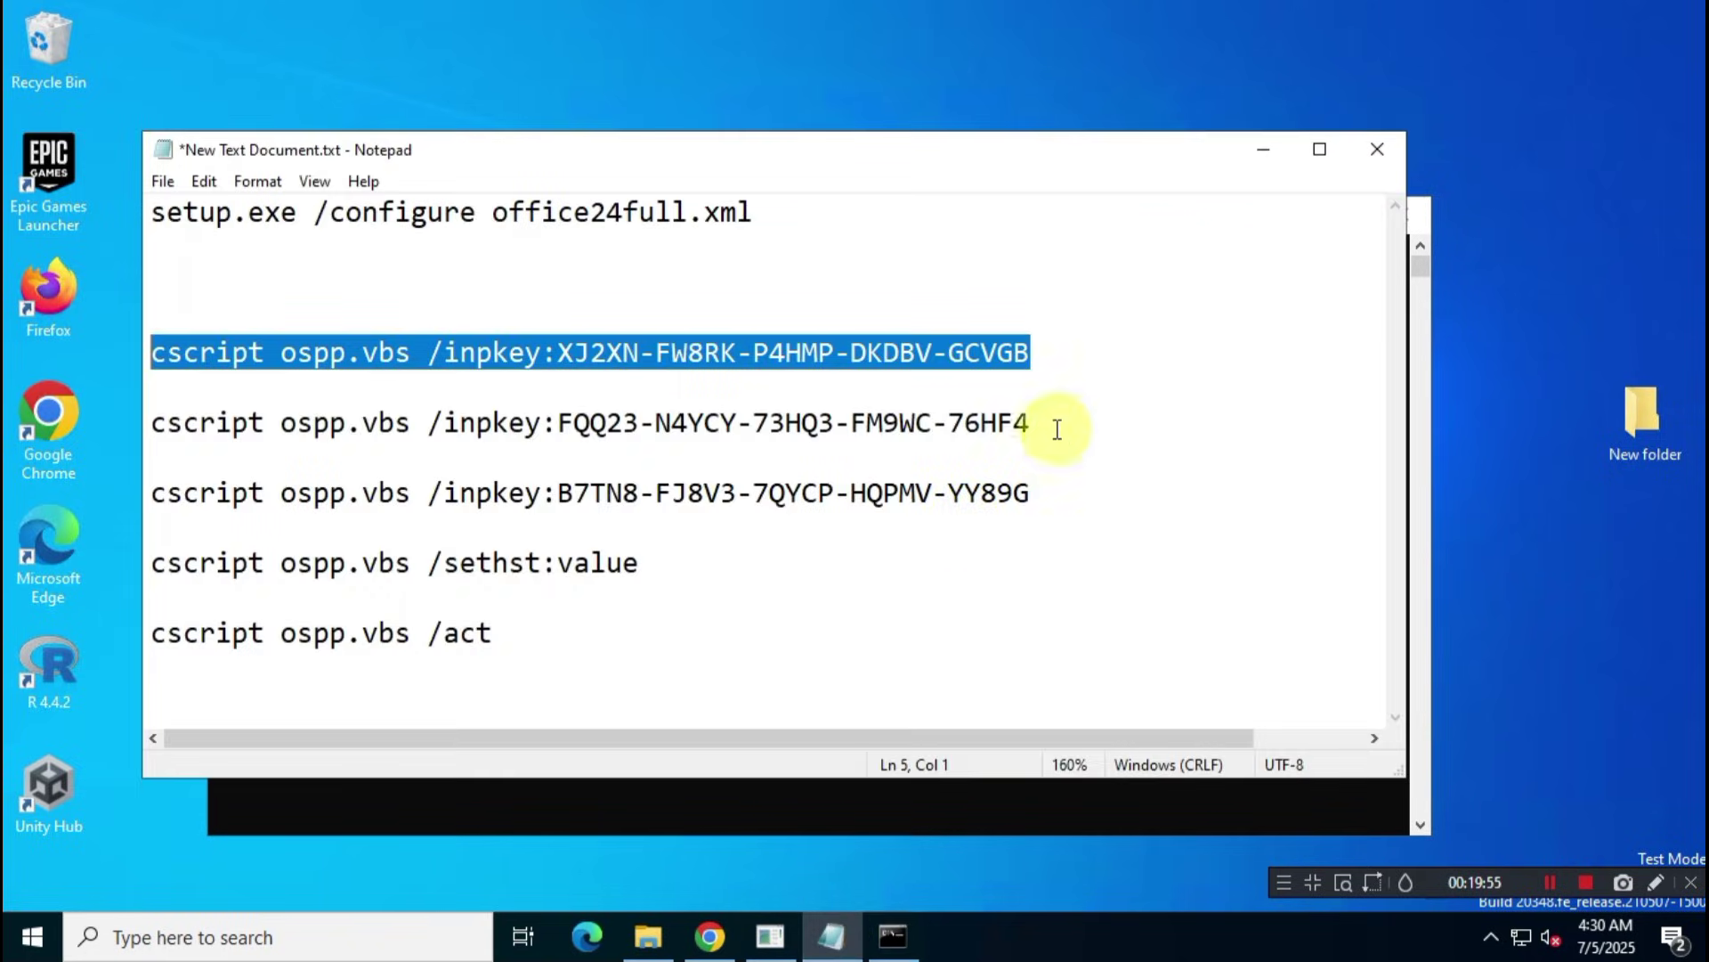
left_click_drag(1053, 424, 46, 420)
right_click(216, 413)
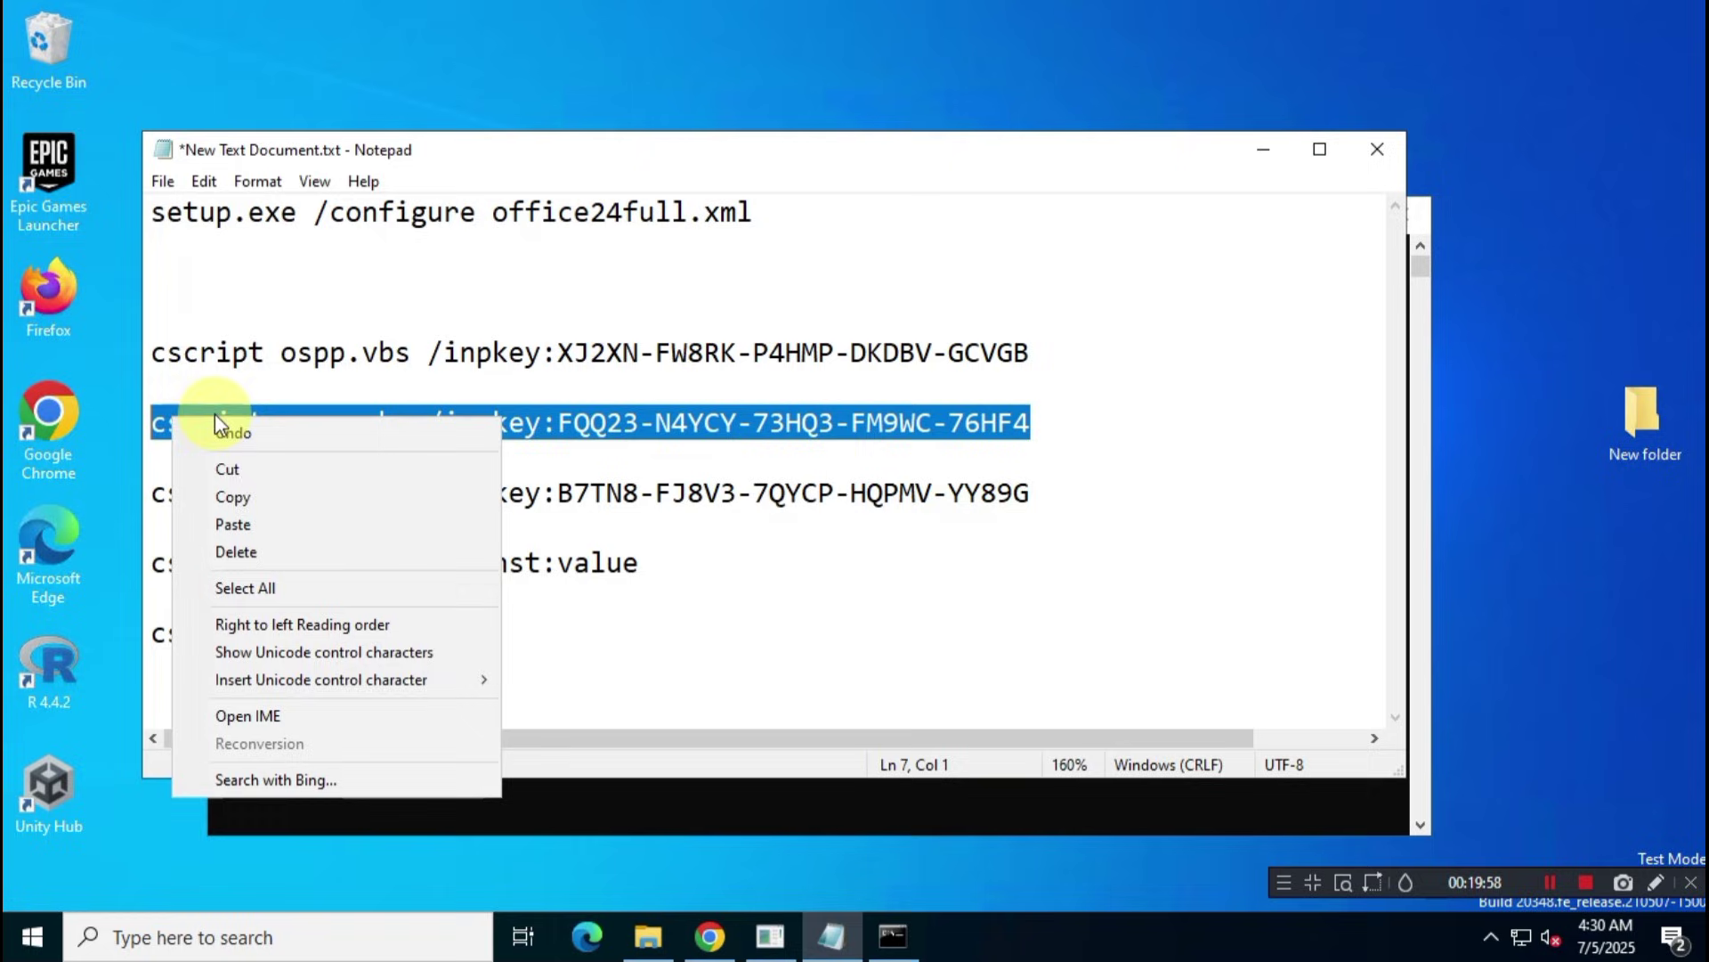
left_click(260, 496)
left_click(1264, 149)
right_click(708, 562)
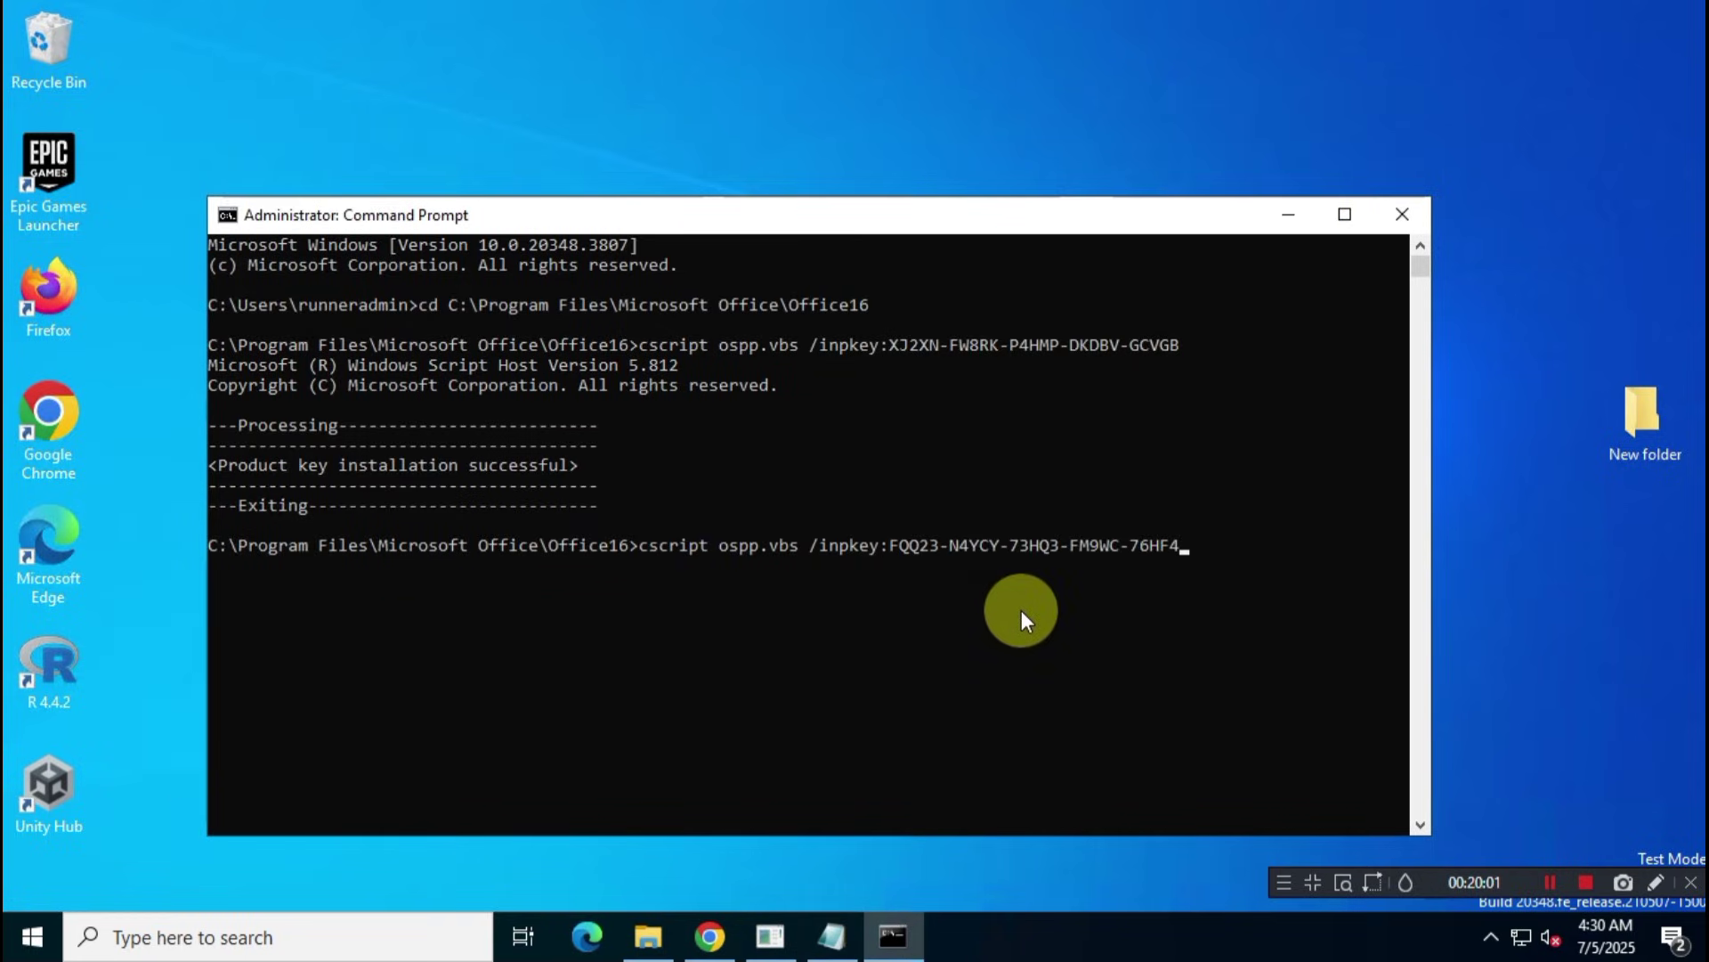
key("Return")
scroll(1020, 611, "down", 5)
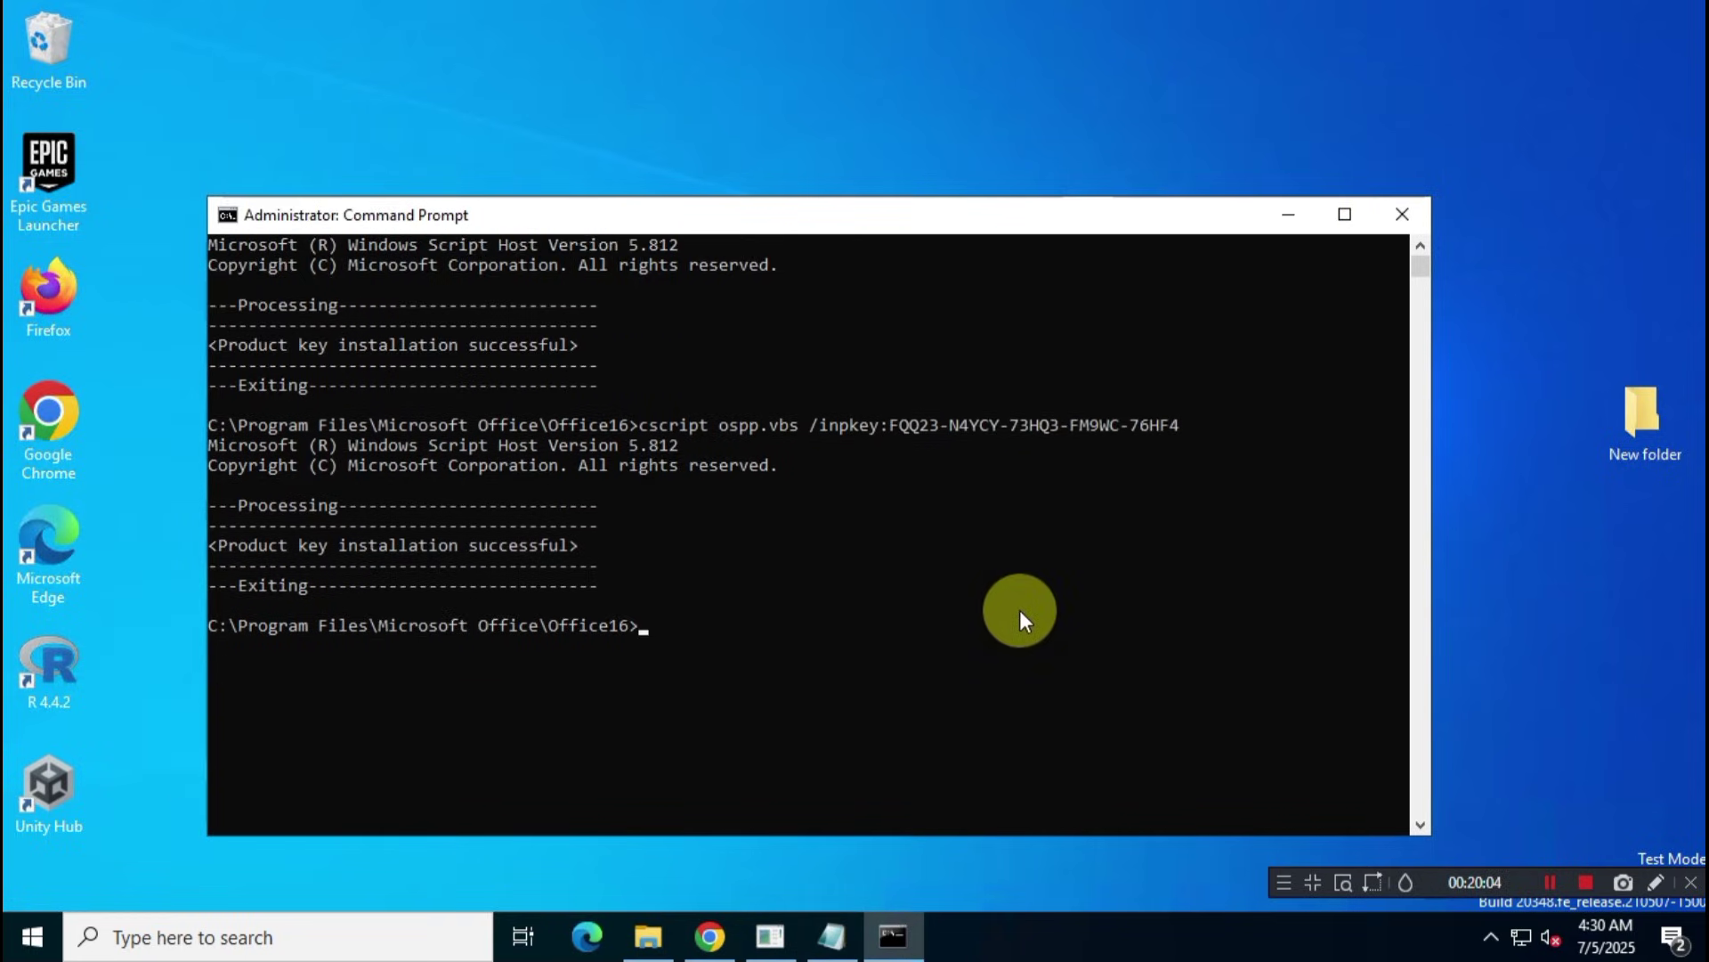
- Copy the third cscript ospp.vbs /inpkey: command with its product key from Notepad and run it in Command Prompt
left_click(854, 940)
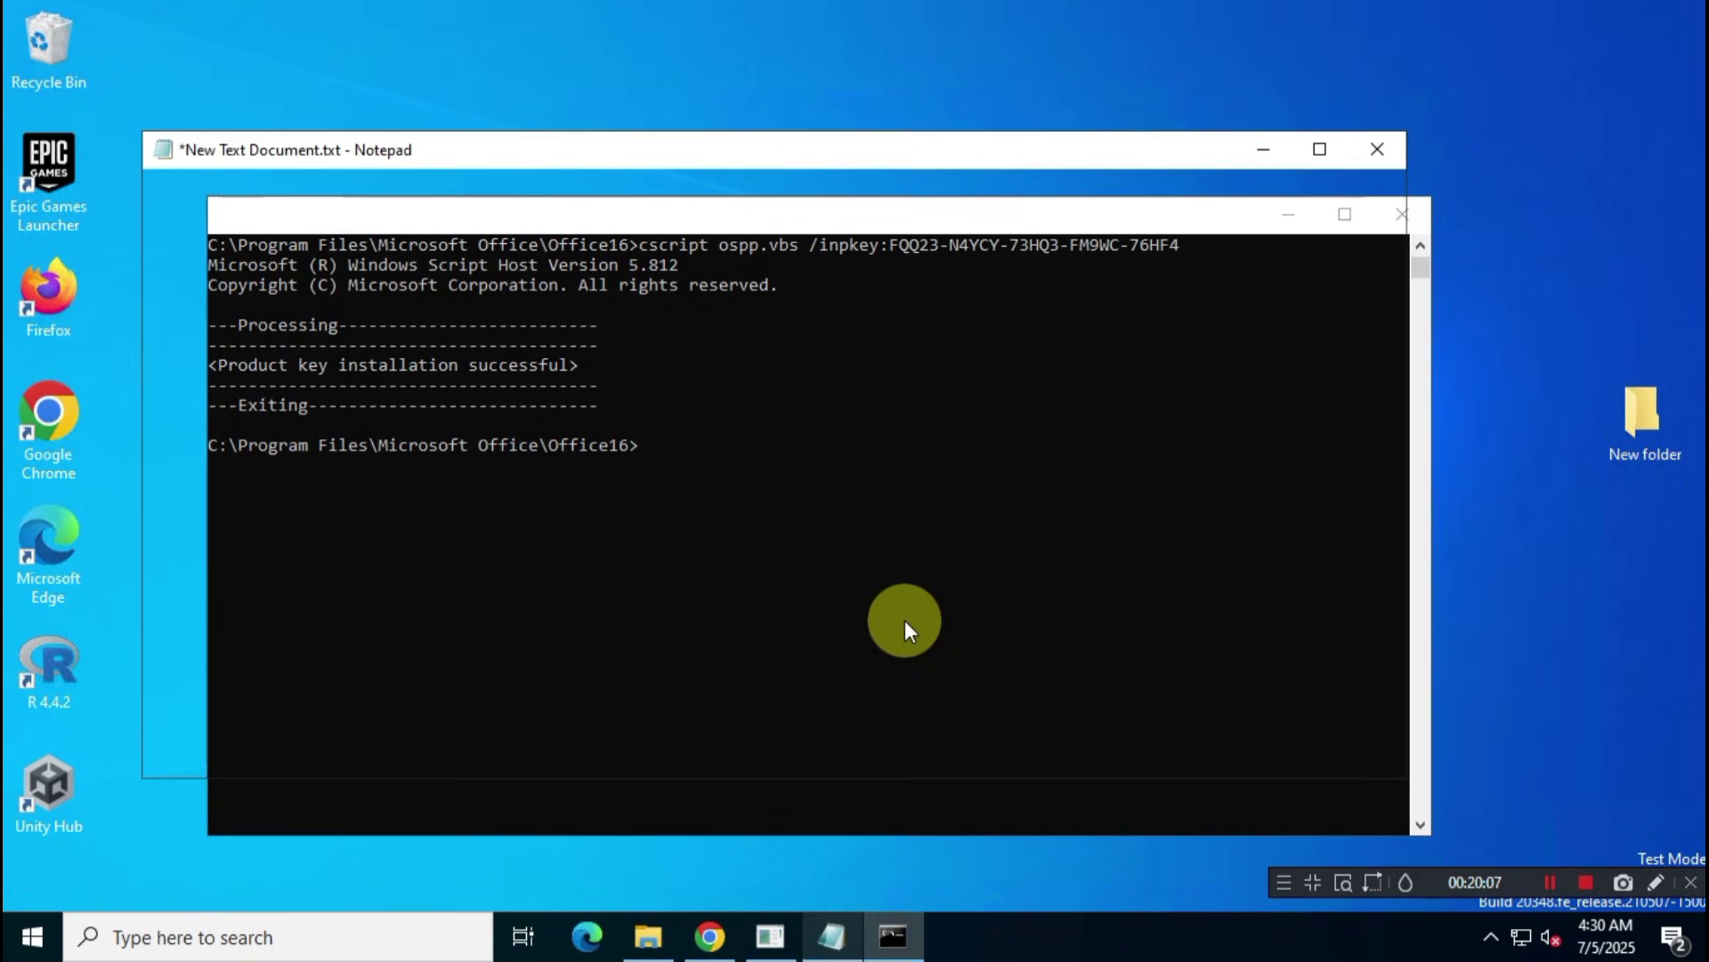
left_click_drag(1067, 493, 153, 490)
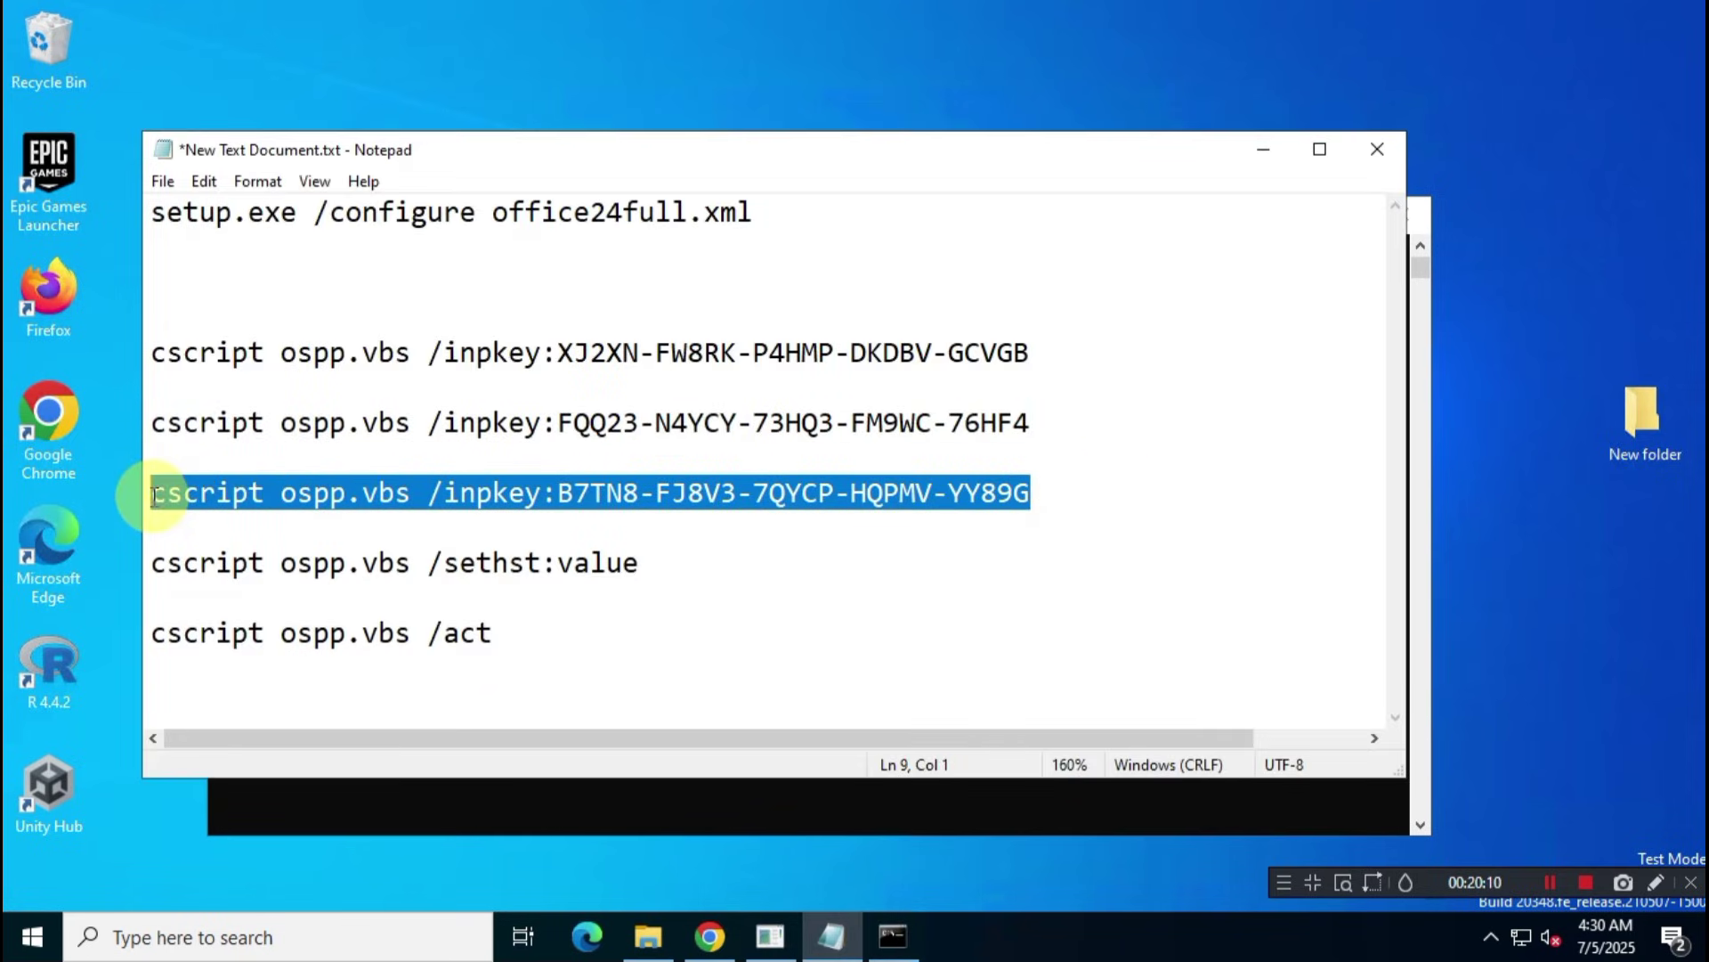
right_click(152, 490)
left_click(242, 575)
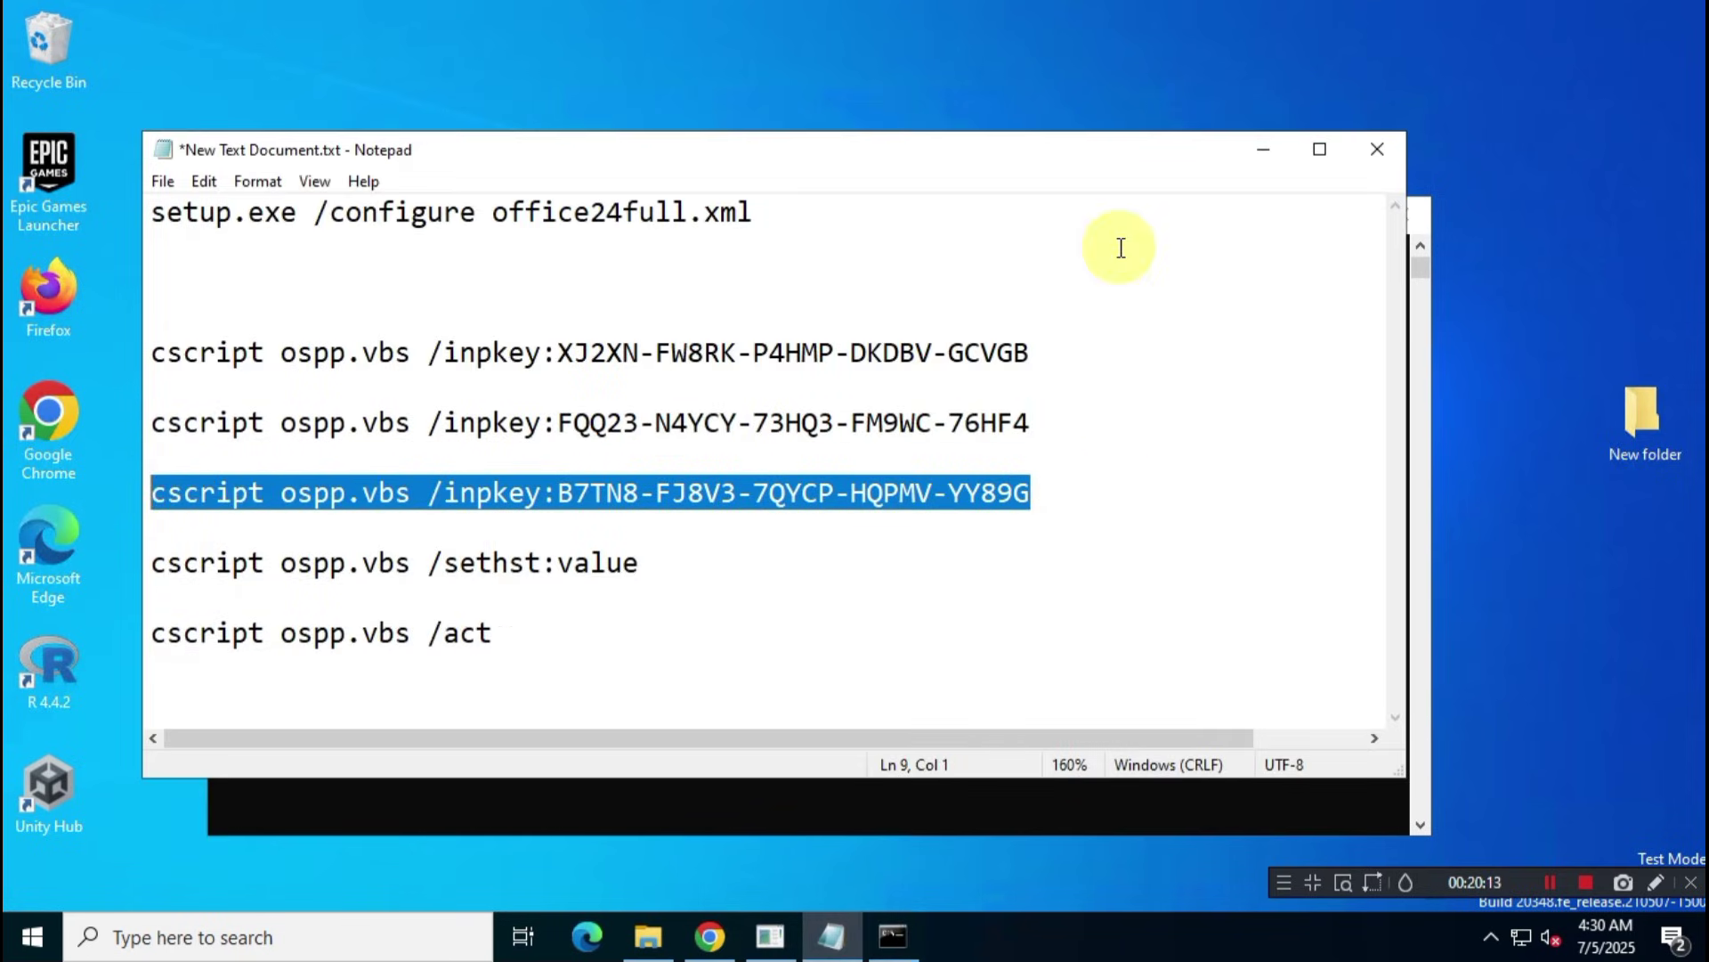
left_click(1262, 149)
right_click(735, 470)
key("Return")
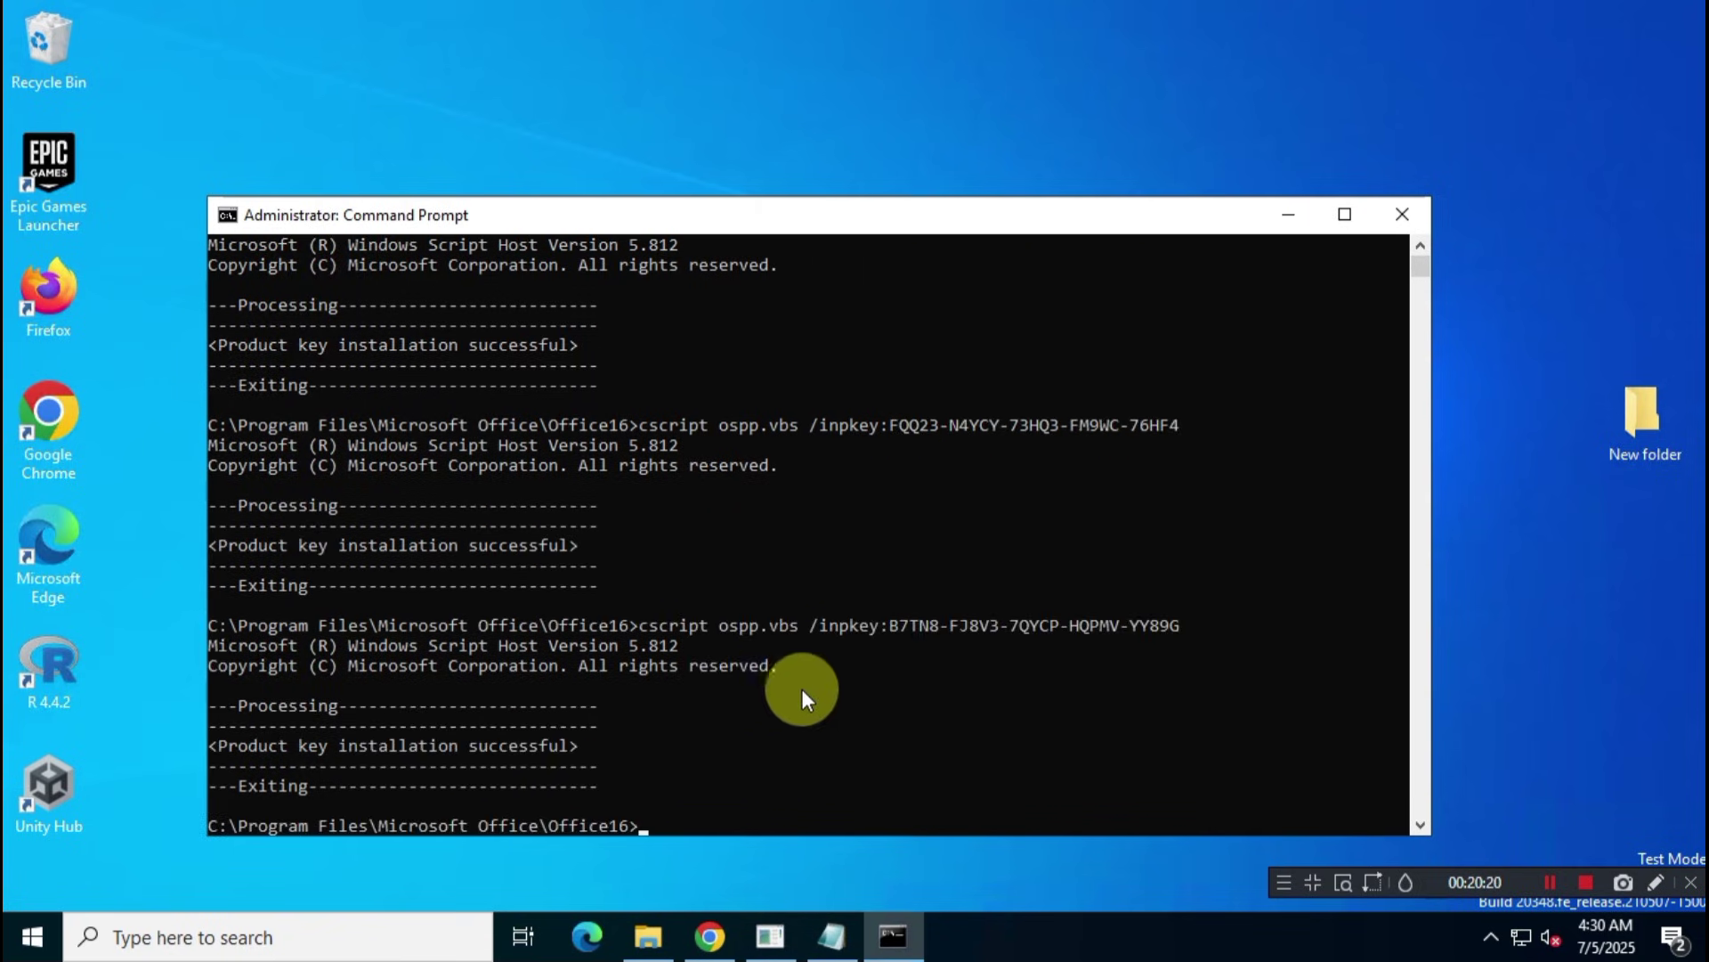
- Copy the cscript ospp.vbs /sethst:value command from Notepad and paste it at the Command Prompt
left_click(831, 935)
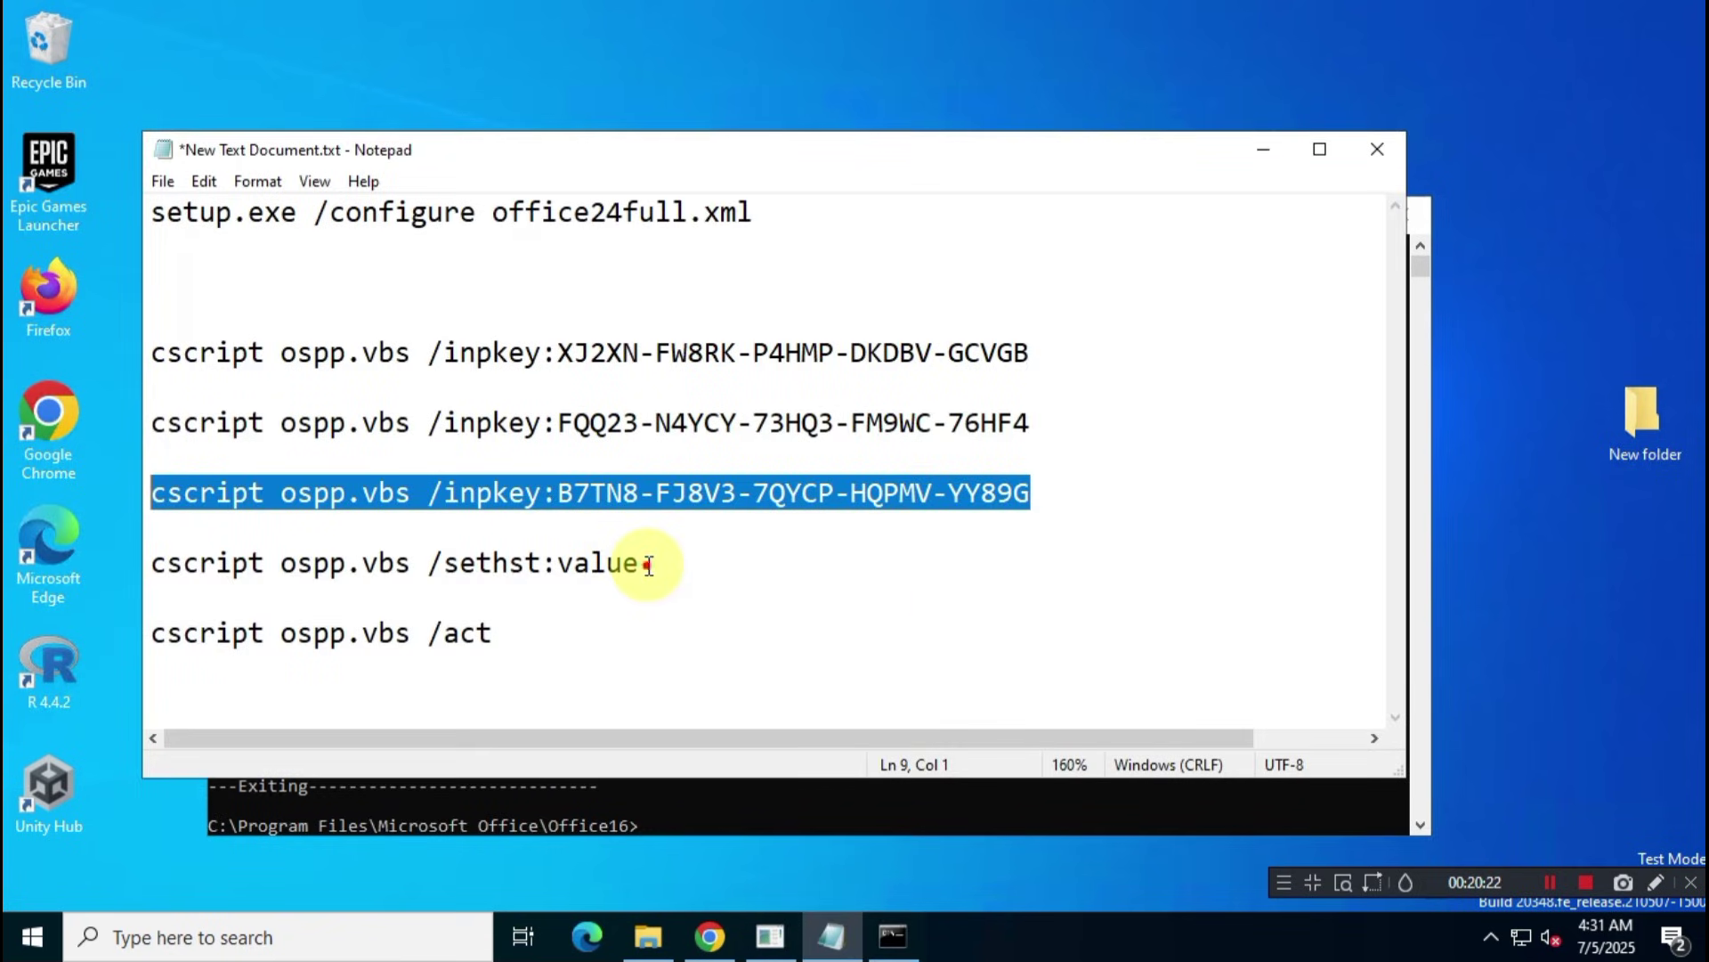
left_click_drag(648, 565, 153, 566)
right_click(165, 566)
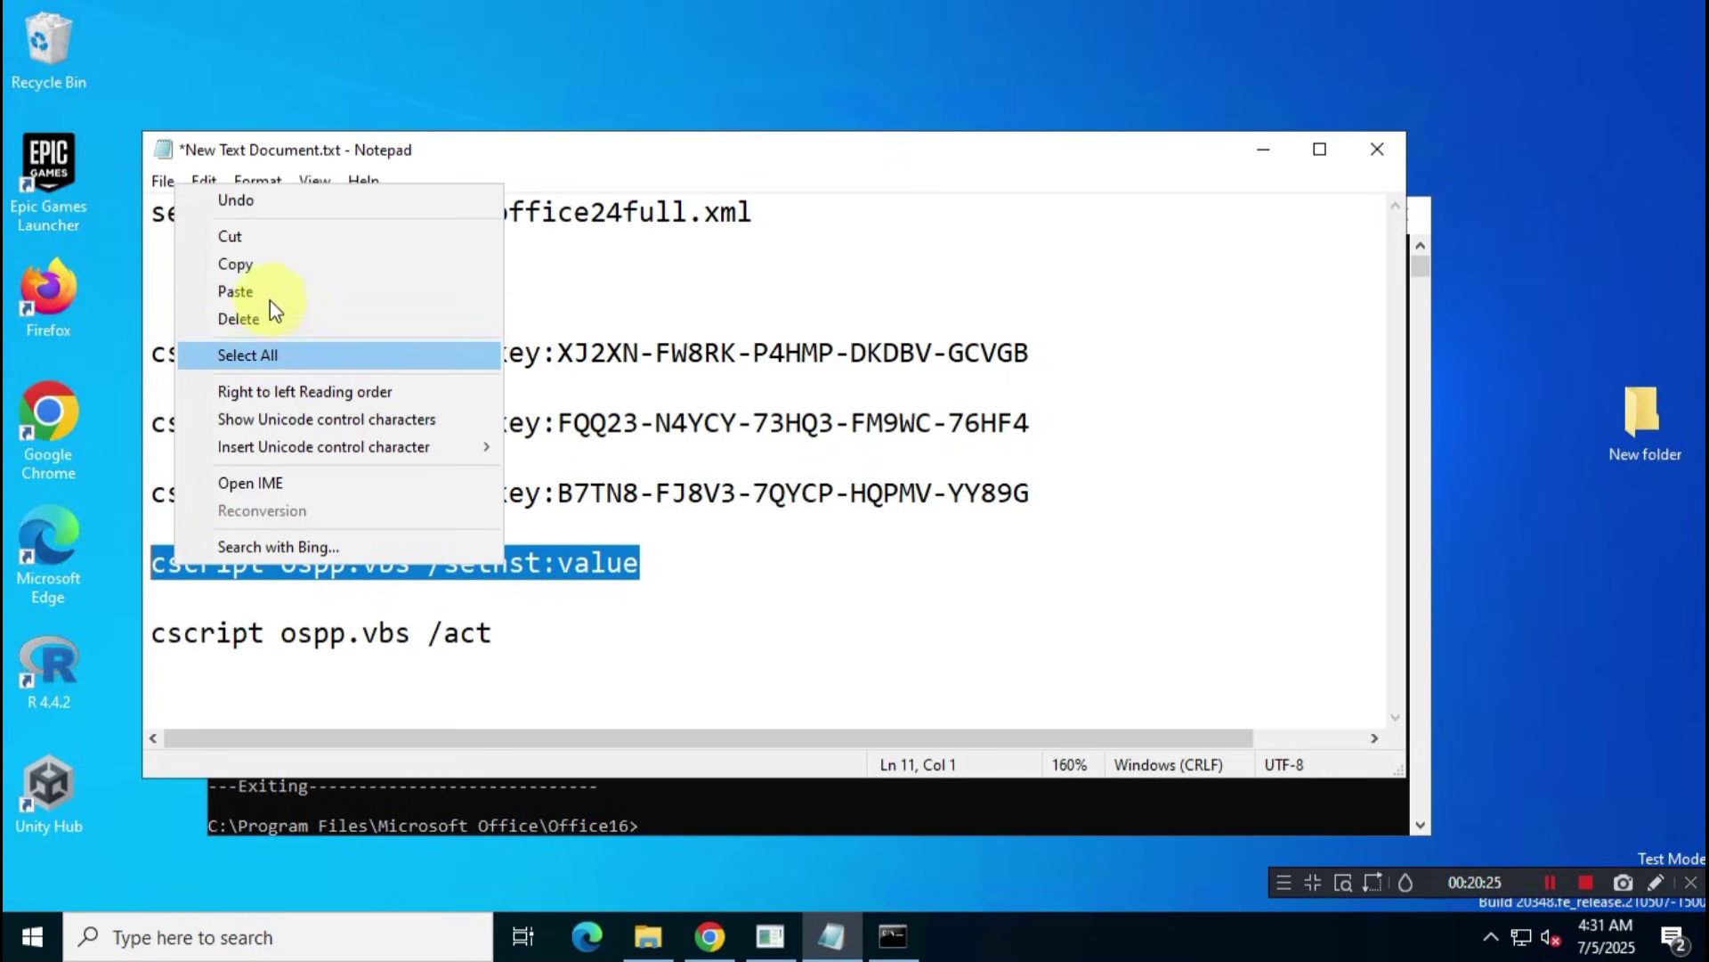
left_click(267, 265)
left_click(1263, 150)
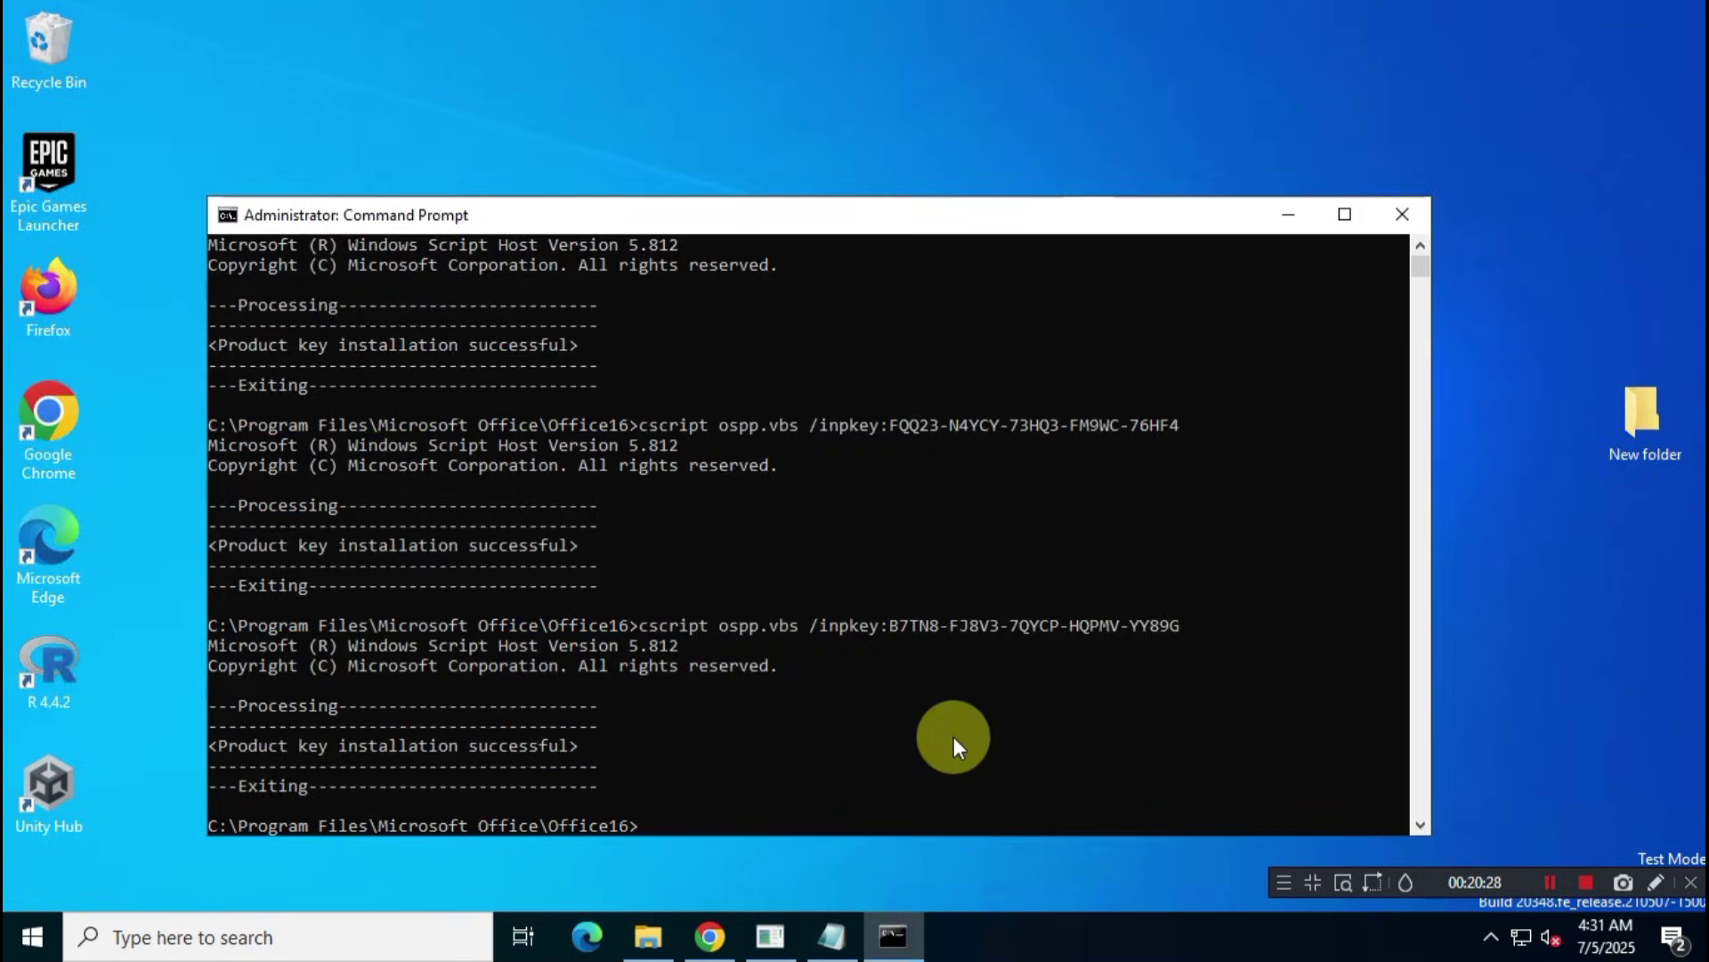
scroll(953, 735, "down", 4)
scroll(762, 583, "down", 2)
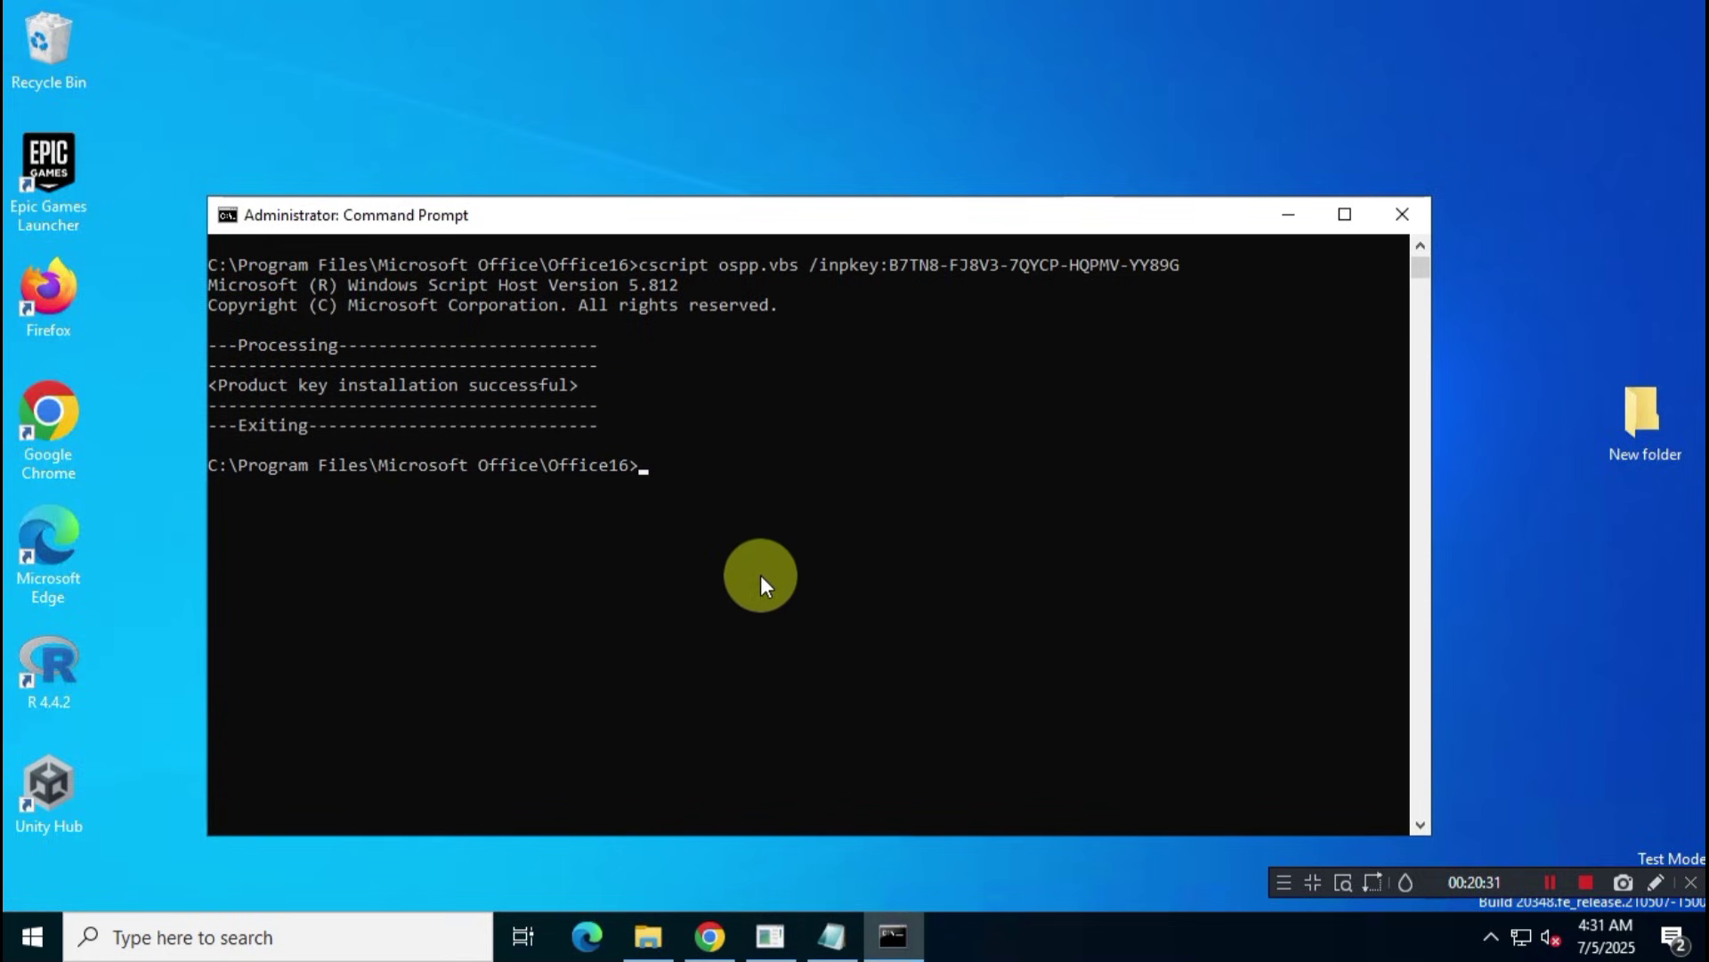
right_click(733, 484)
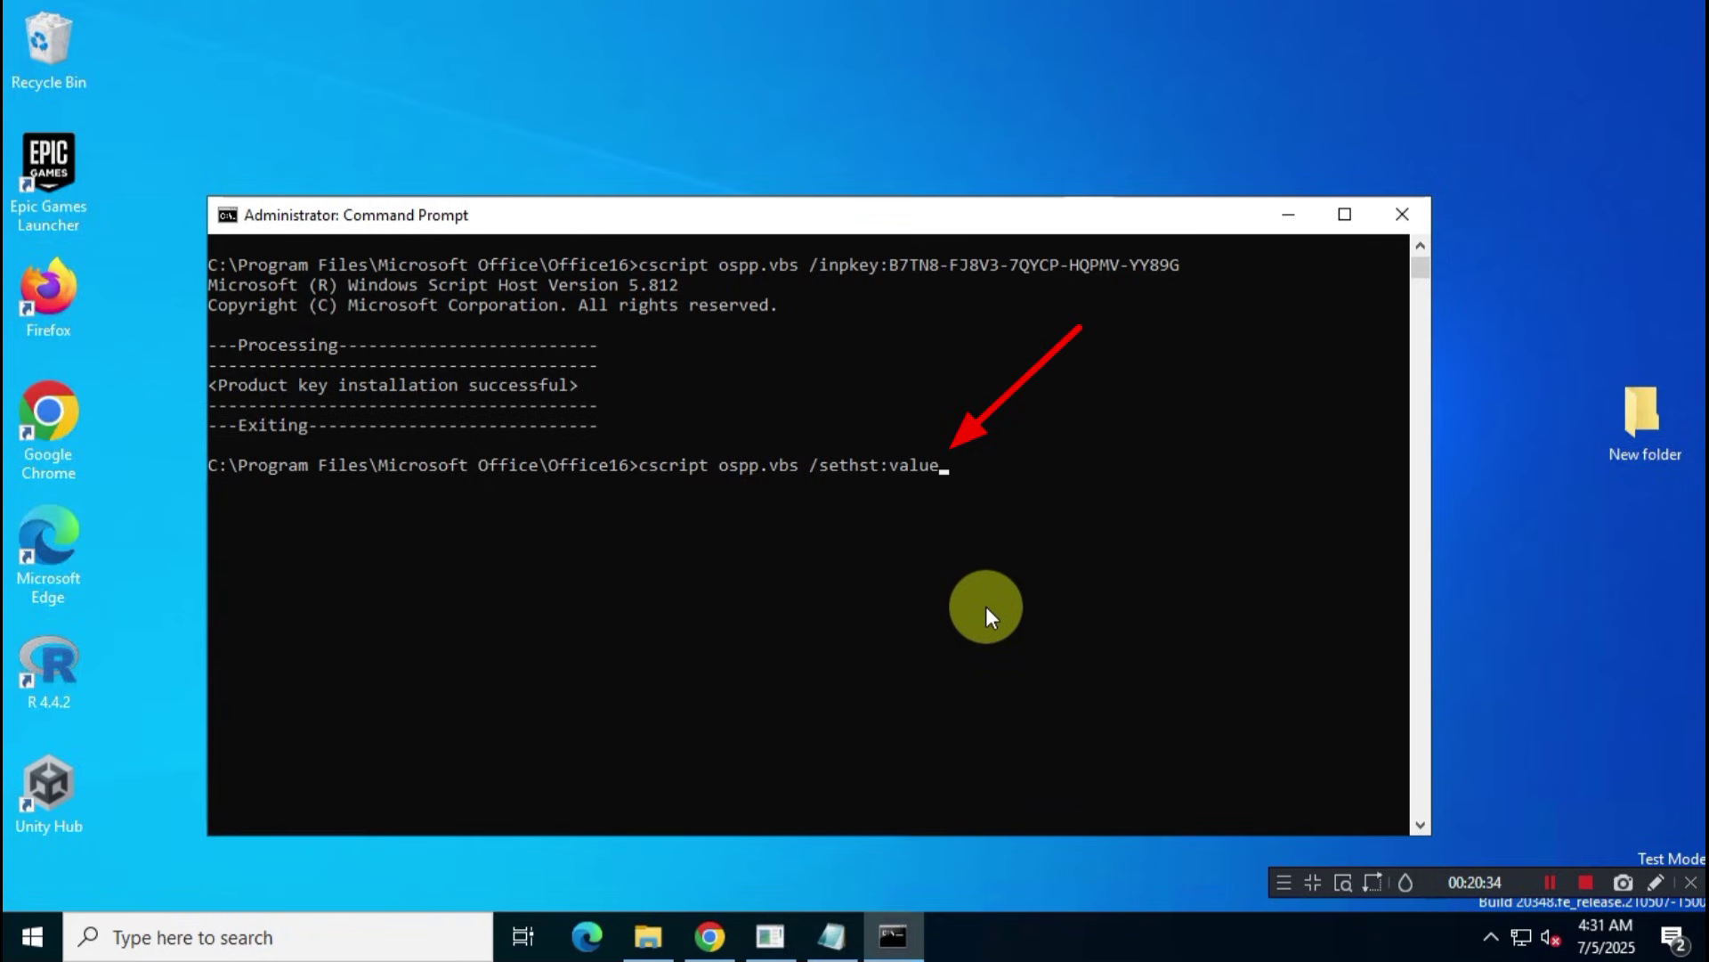
- Replace the word value after /sethst: with the KMS host name and run the command
key("BackSpace")
key("BackSpace")
key("BackSpace")
key("BackSpace")
key("BackSpace")
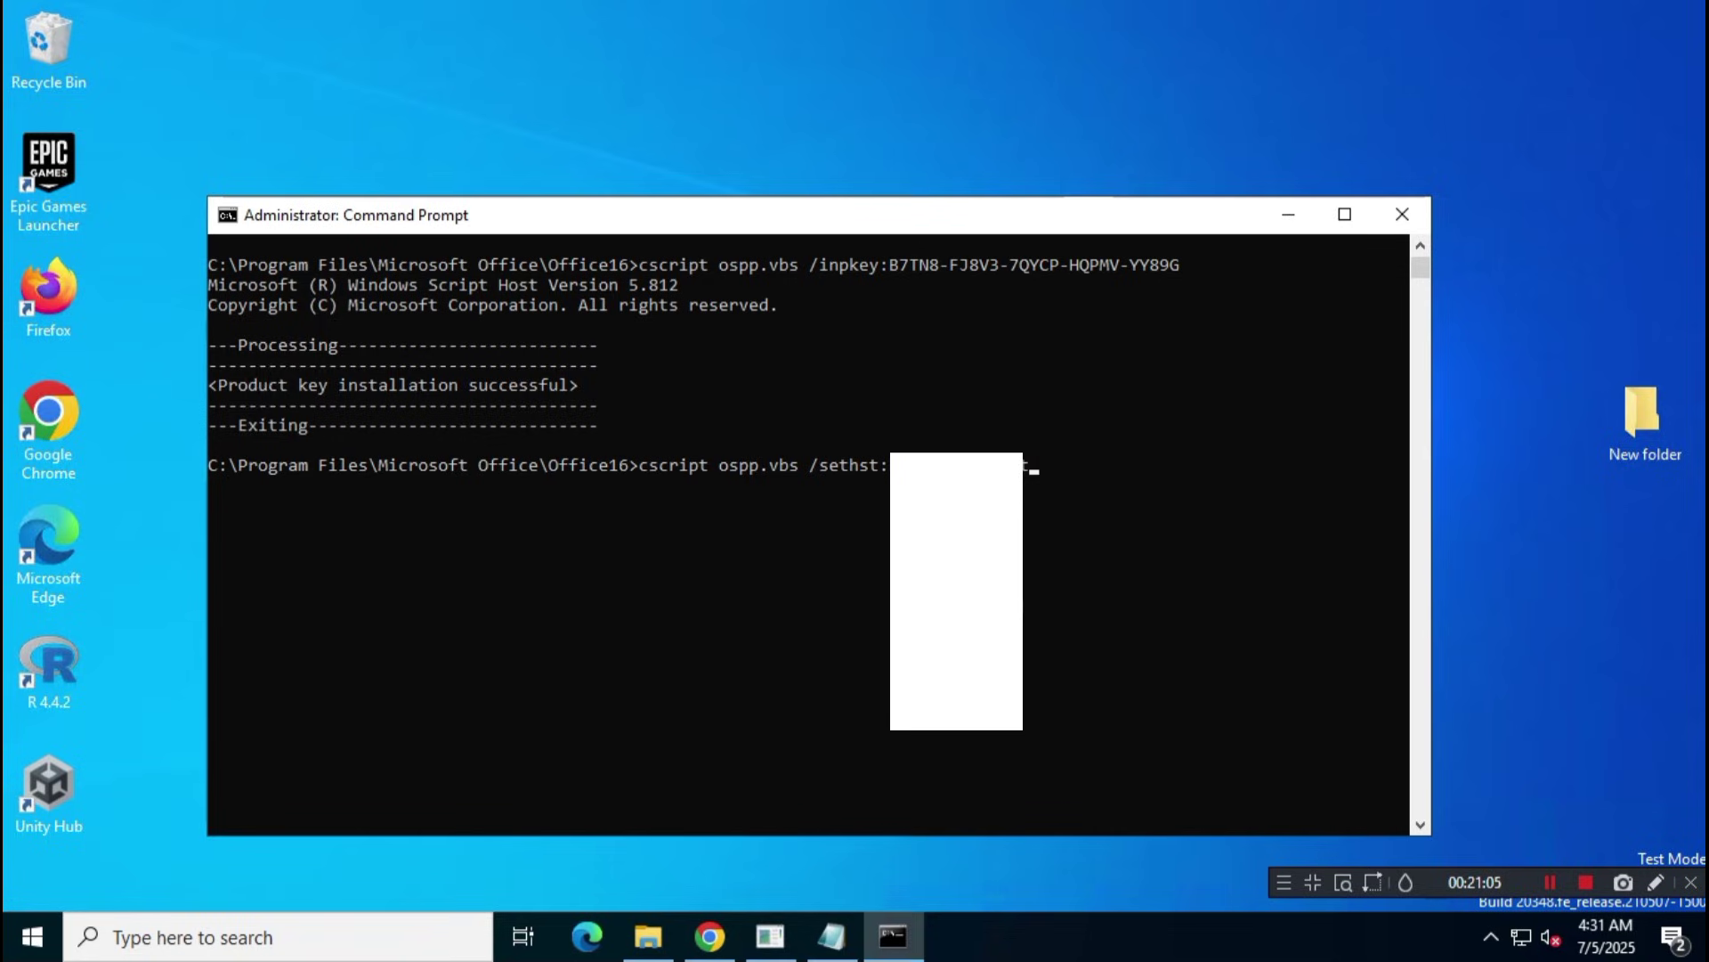
key("Return")
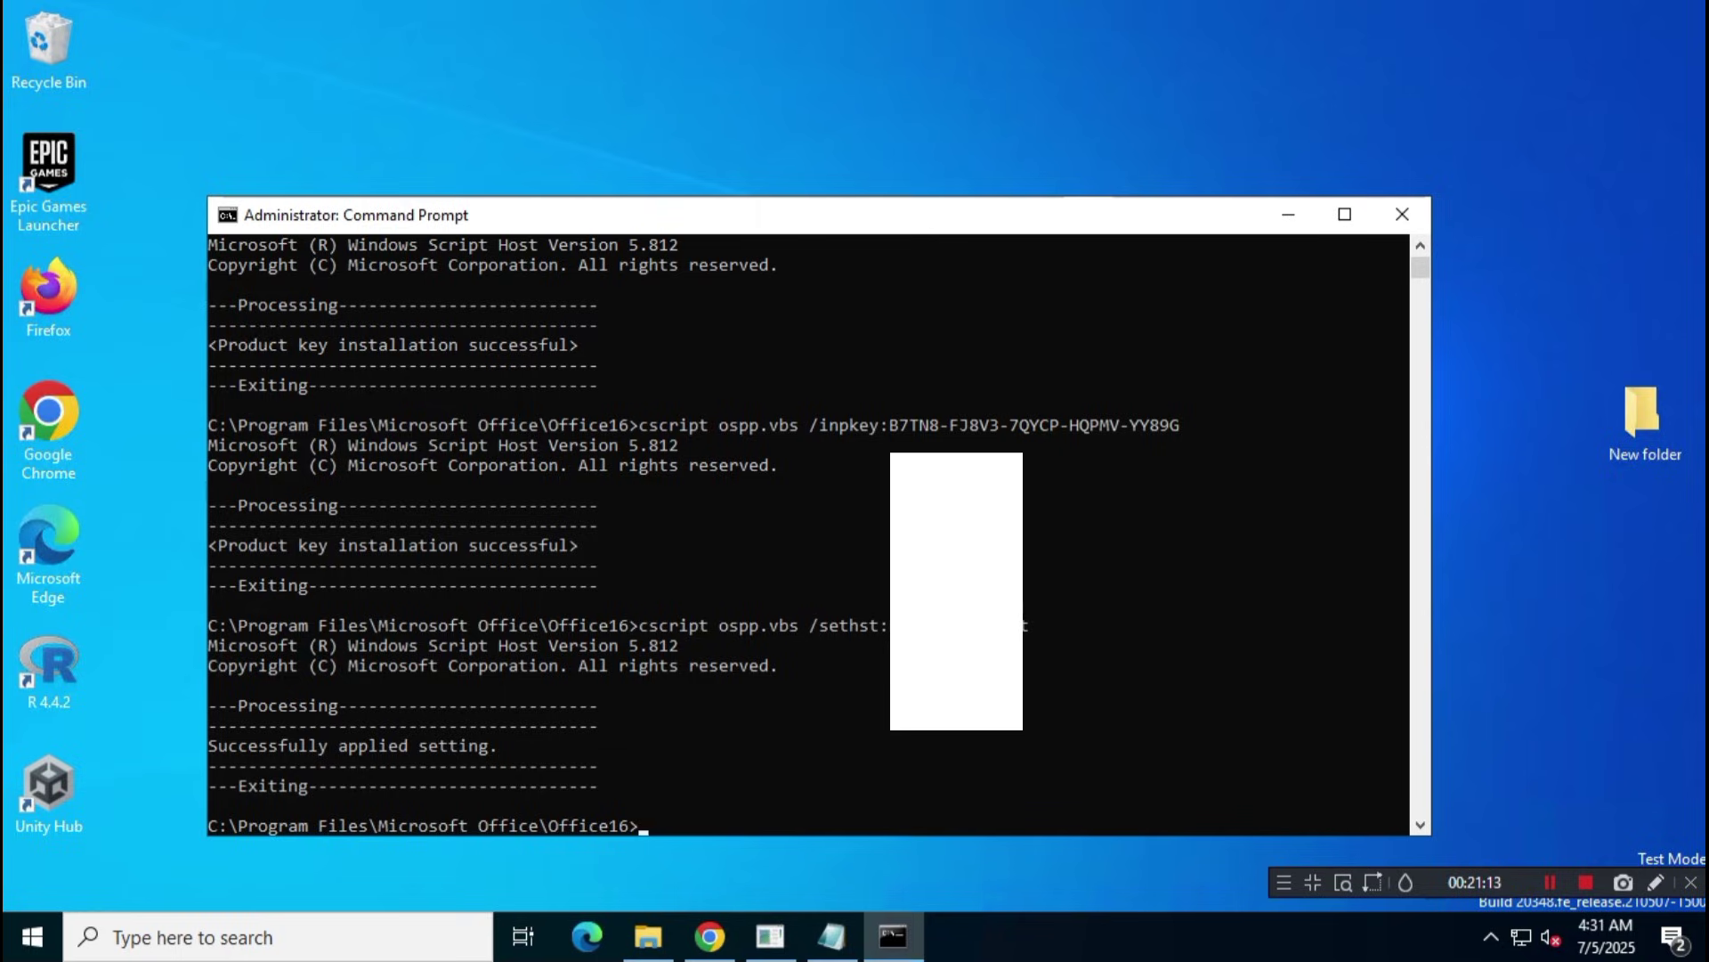
left_click_drag(209, 745, 493, 750)
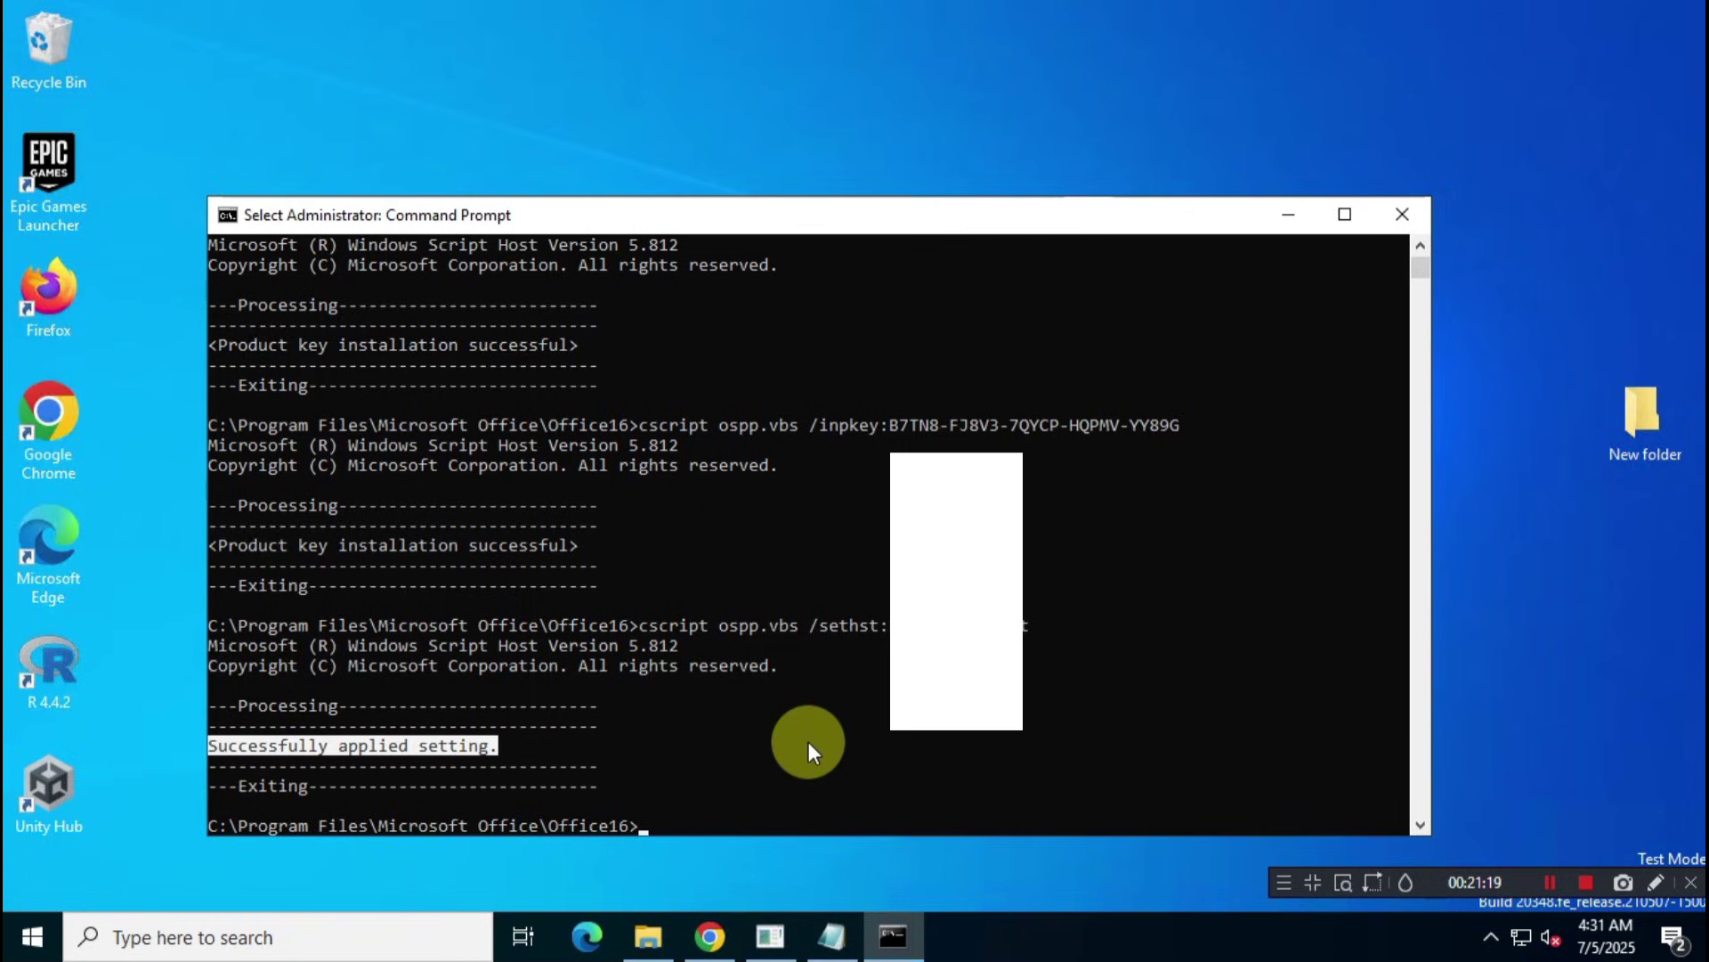
- Copy the cscript ospp.vbs /act line from Notepad and try to paste it at the Command Prompt
left_click(832, 935)
left_click_drag(512, 633, 124, 643)
right_click(222, 656)
left_click(312, 346)
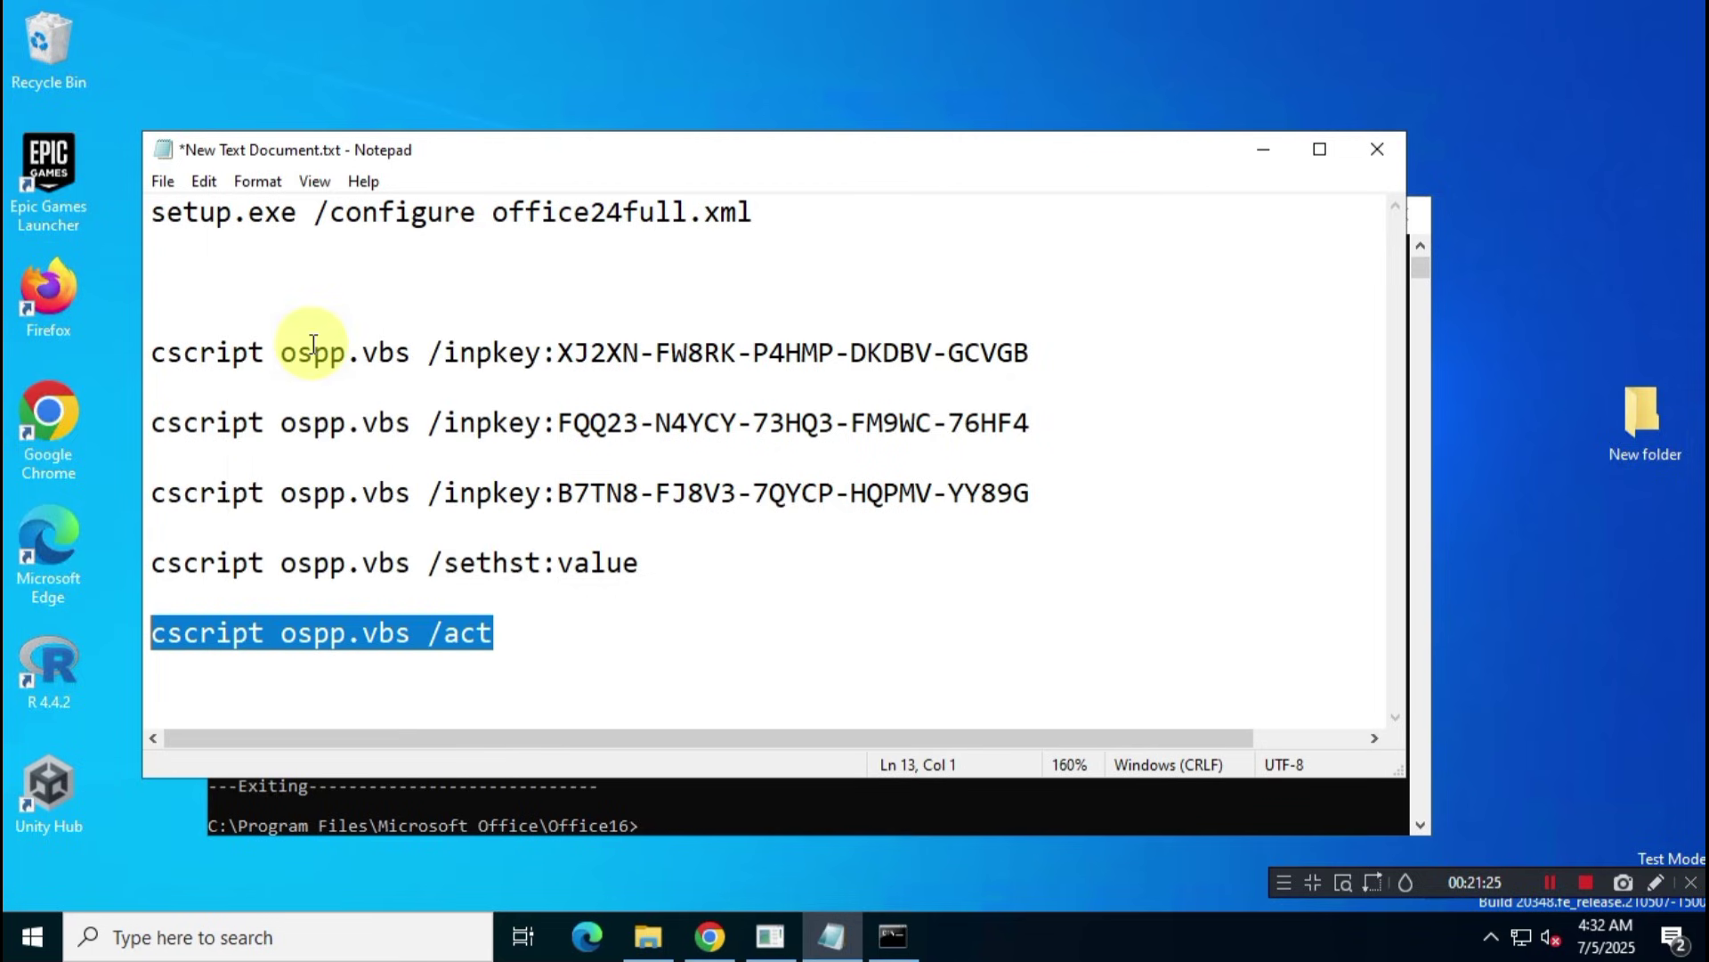
left_click(1256, 148)
left_click(713, 825)
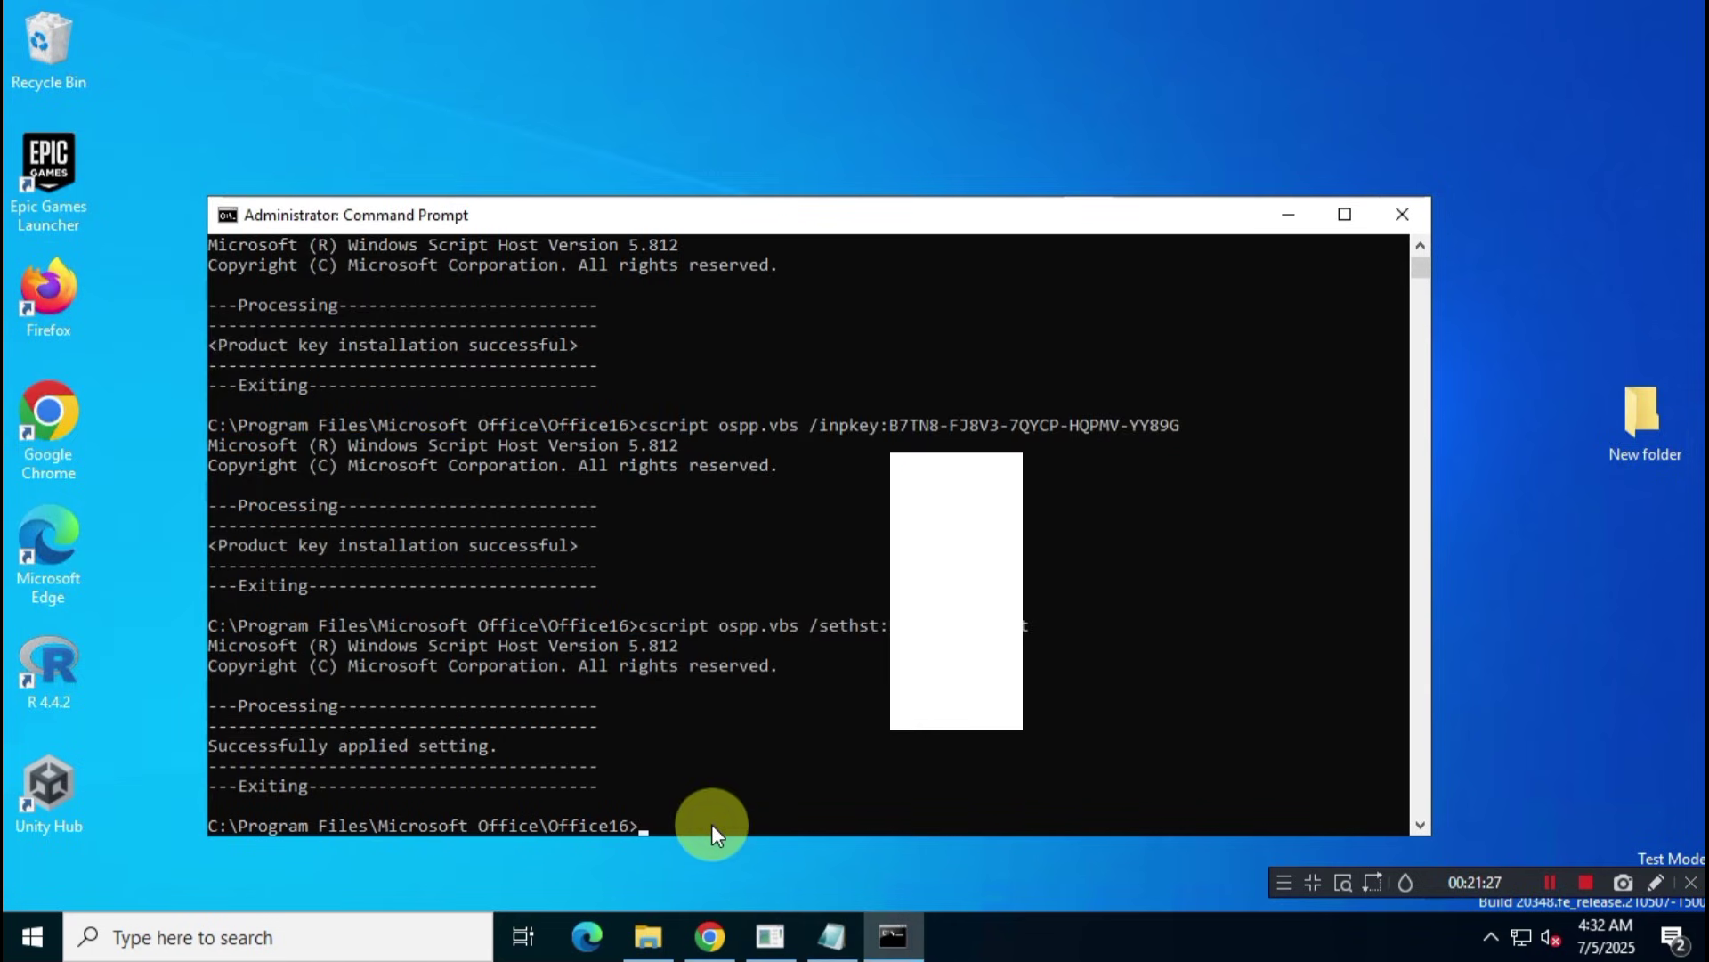
right_click(724, 818)
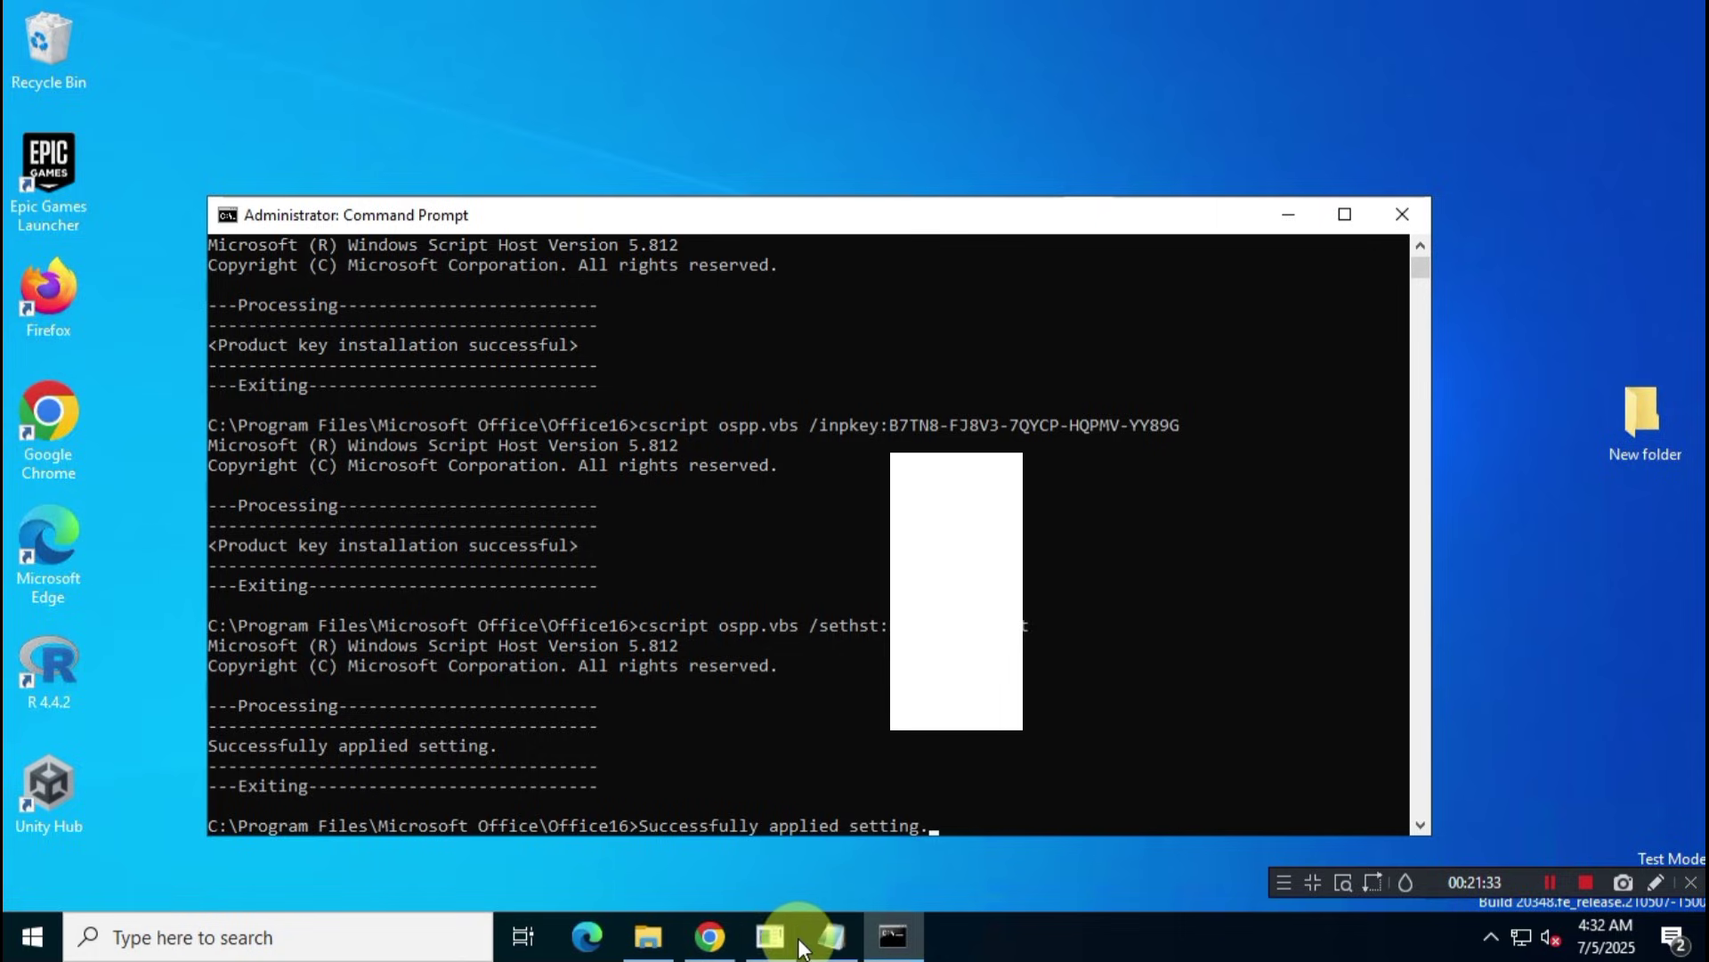
- Copy the selected cscript ospp.vbs /act line from Notepad again and return to Command Prompt
left_click(832, 937)
right_click(452, 642)
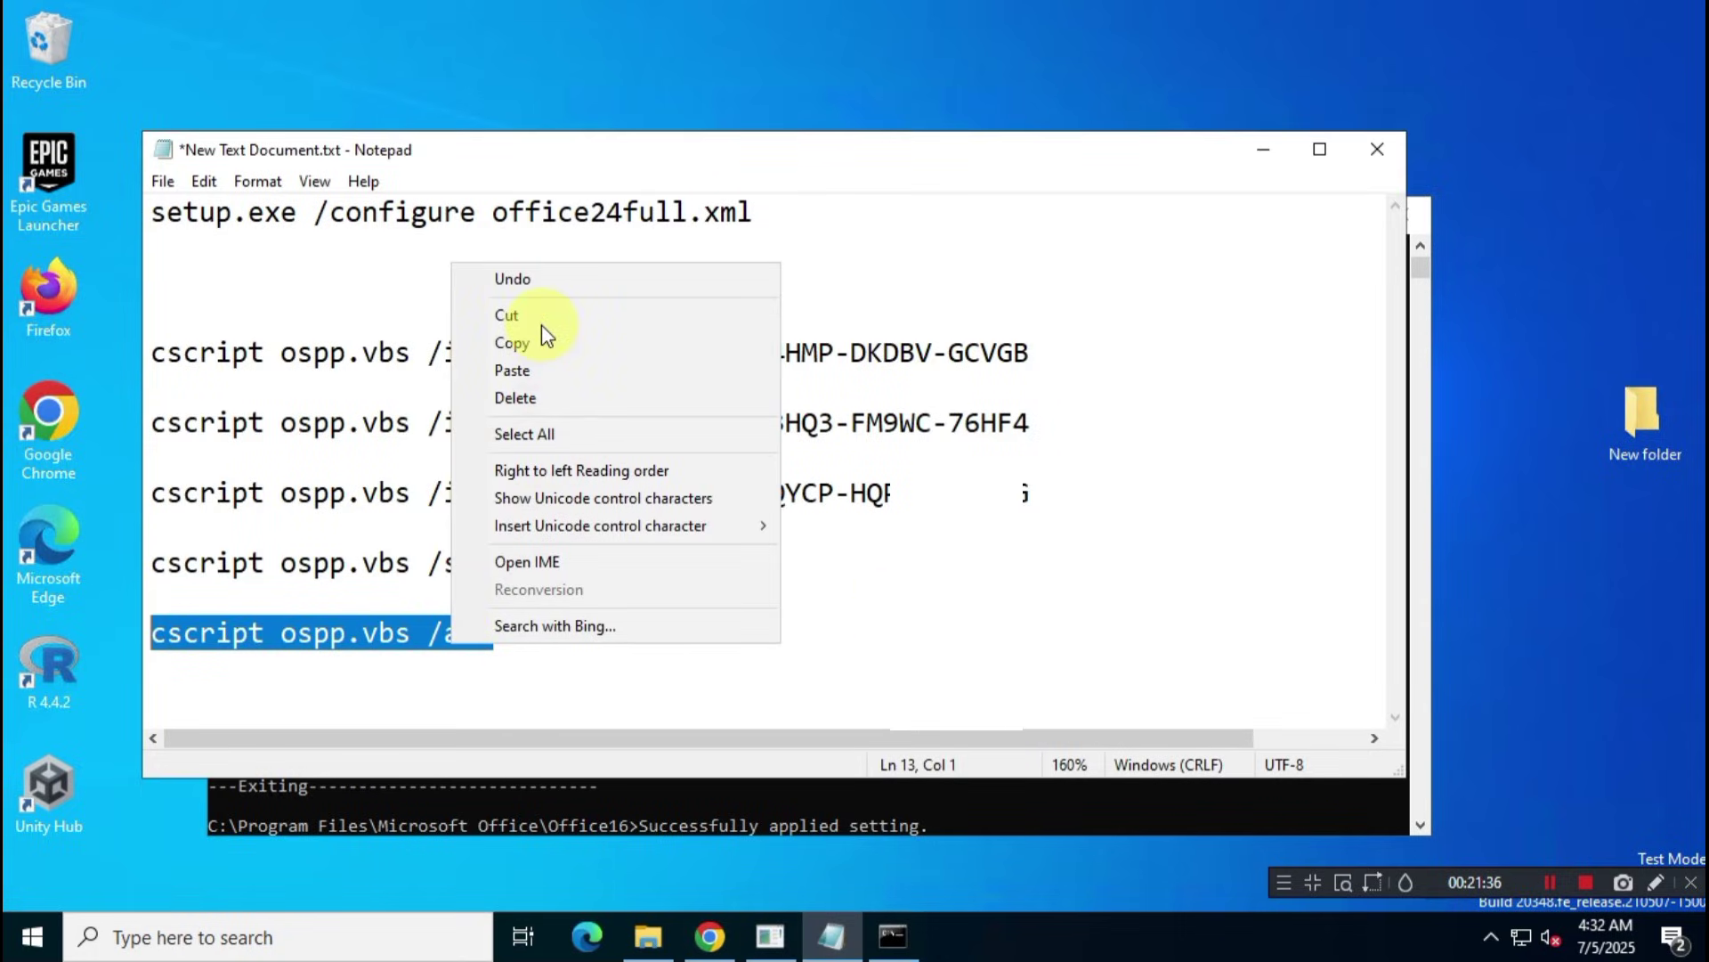
left_click(531, 343)
left_click(1264, 150)
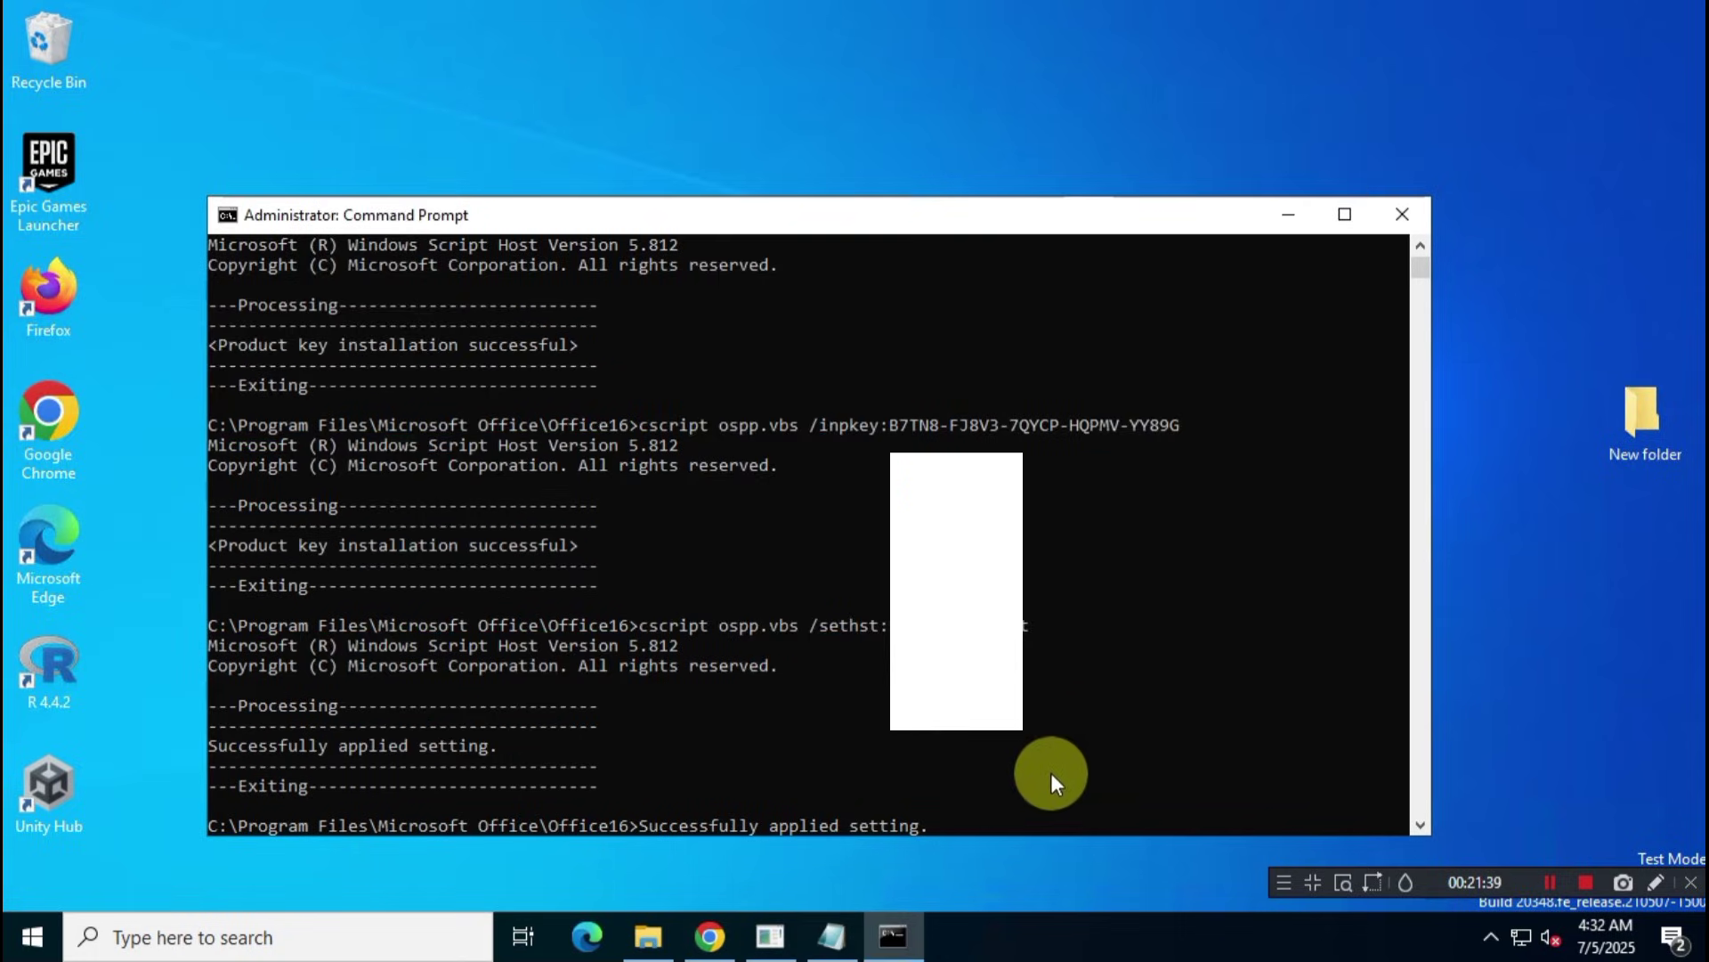
- Clear the mistakenly pasted text from the prompt, paste cscript ospp.vbs /act in its place and run the command
key("BackSpace")
key("BackSpace")
key("BackSpace")
key("BackSpace")
key("BackSpace")
key("BackSpace")
key("BackSpace")
key("BackSpace")
key("BackSpace")
key("BackSpace")
key("BackSpace")
key("BackSpace")
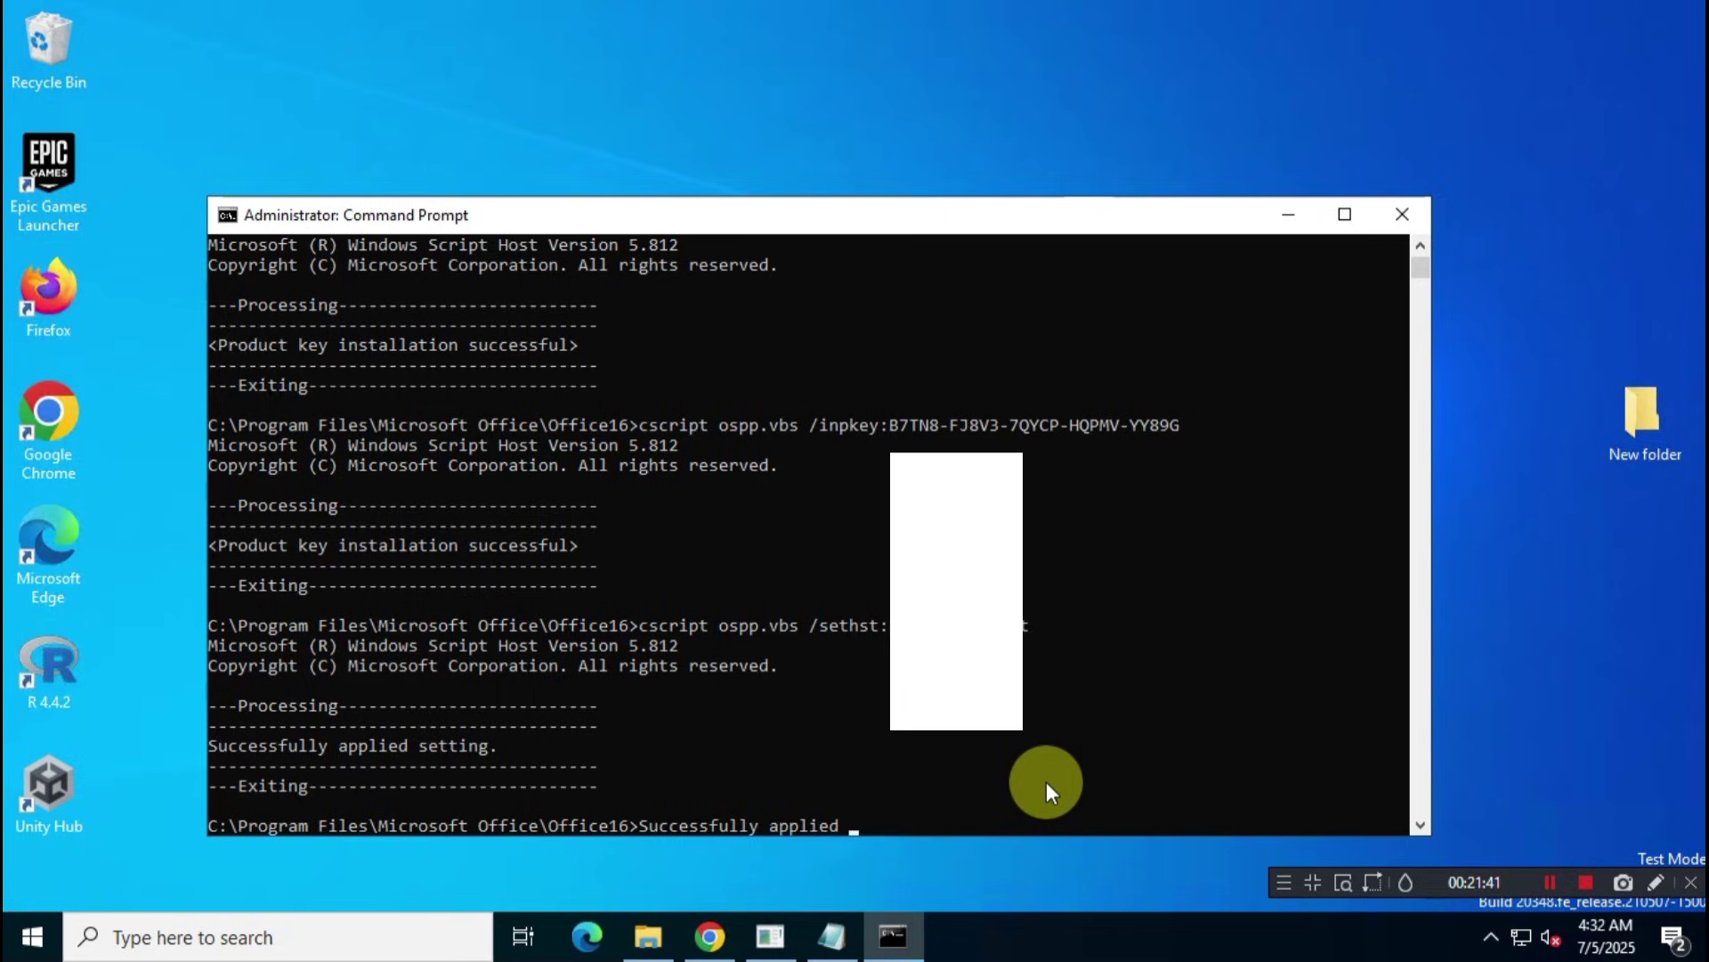
key("BackSpace")
key("BackSpace")
key("BackSpace")
key("BackSpace")
key("BackSpace")
key("BackSpace")
key("BackSpace")
key("BackSpace")
key("BackSpace")
key("BackSpace")
key("BackSpace")
key("BackSpace")
key("BackSpace")
key("BackSpace")
key("BackSpace")
key("BackSpace")
key("BackSpace")
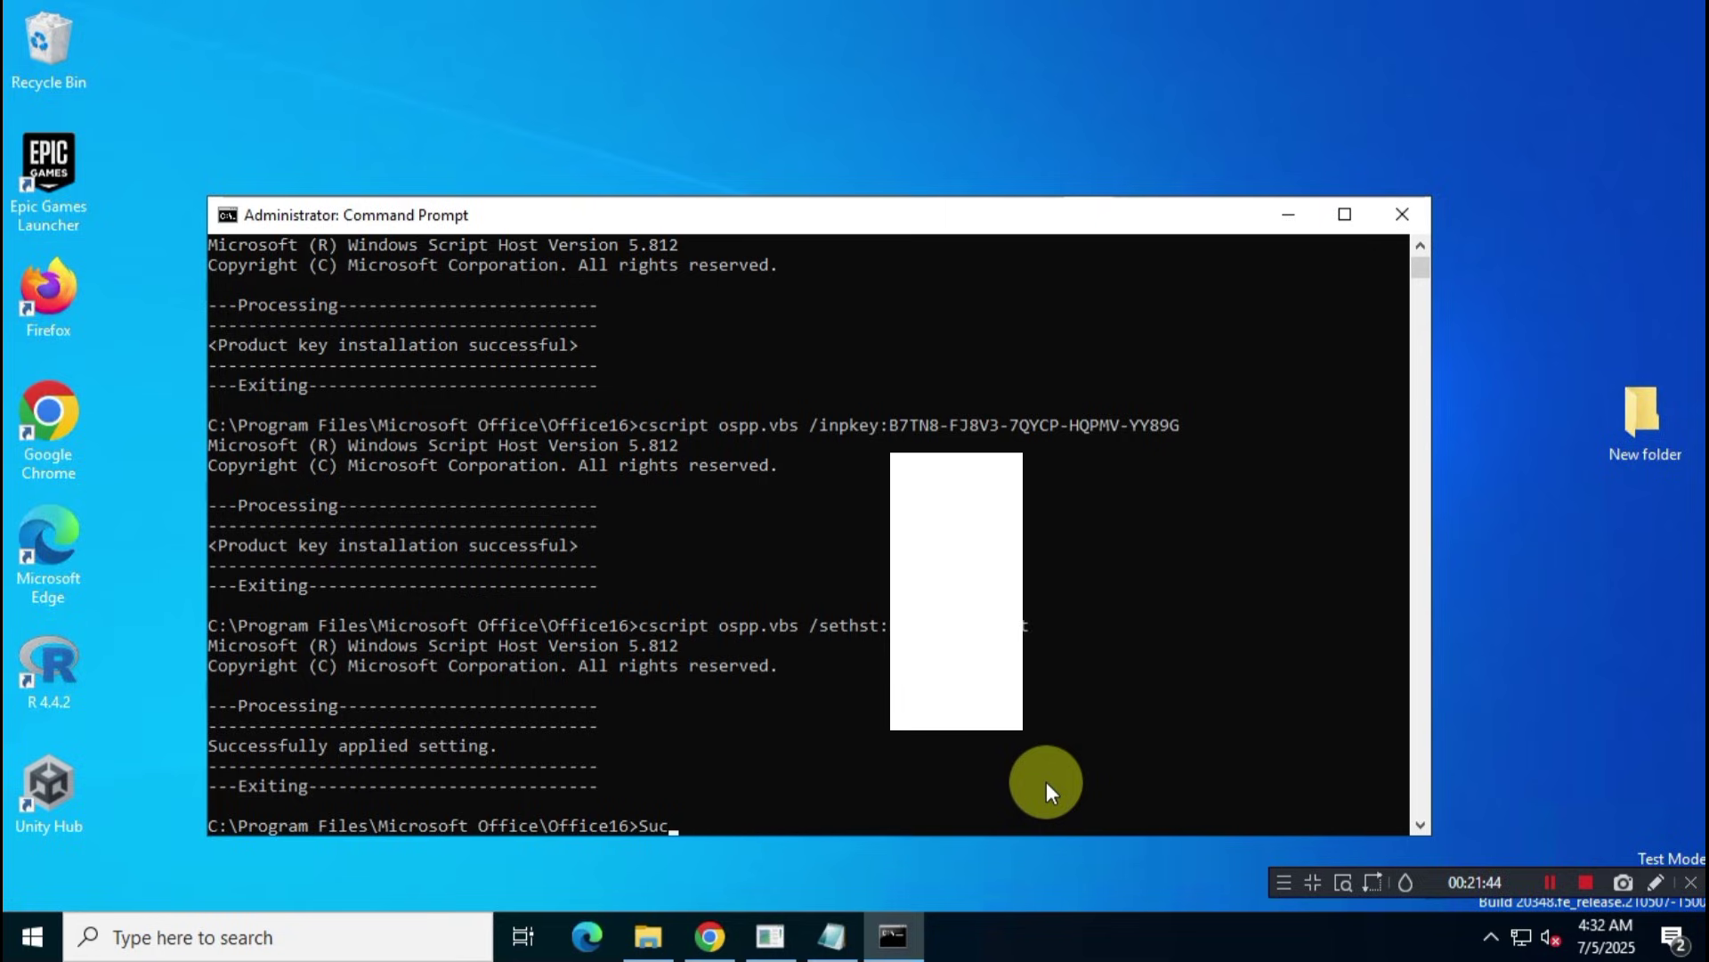
key("ctrl+v")
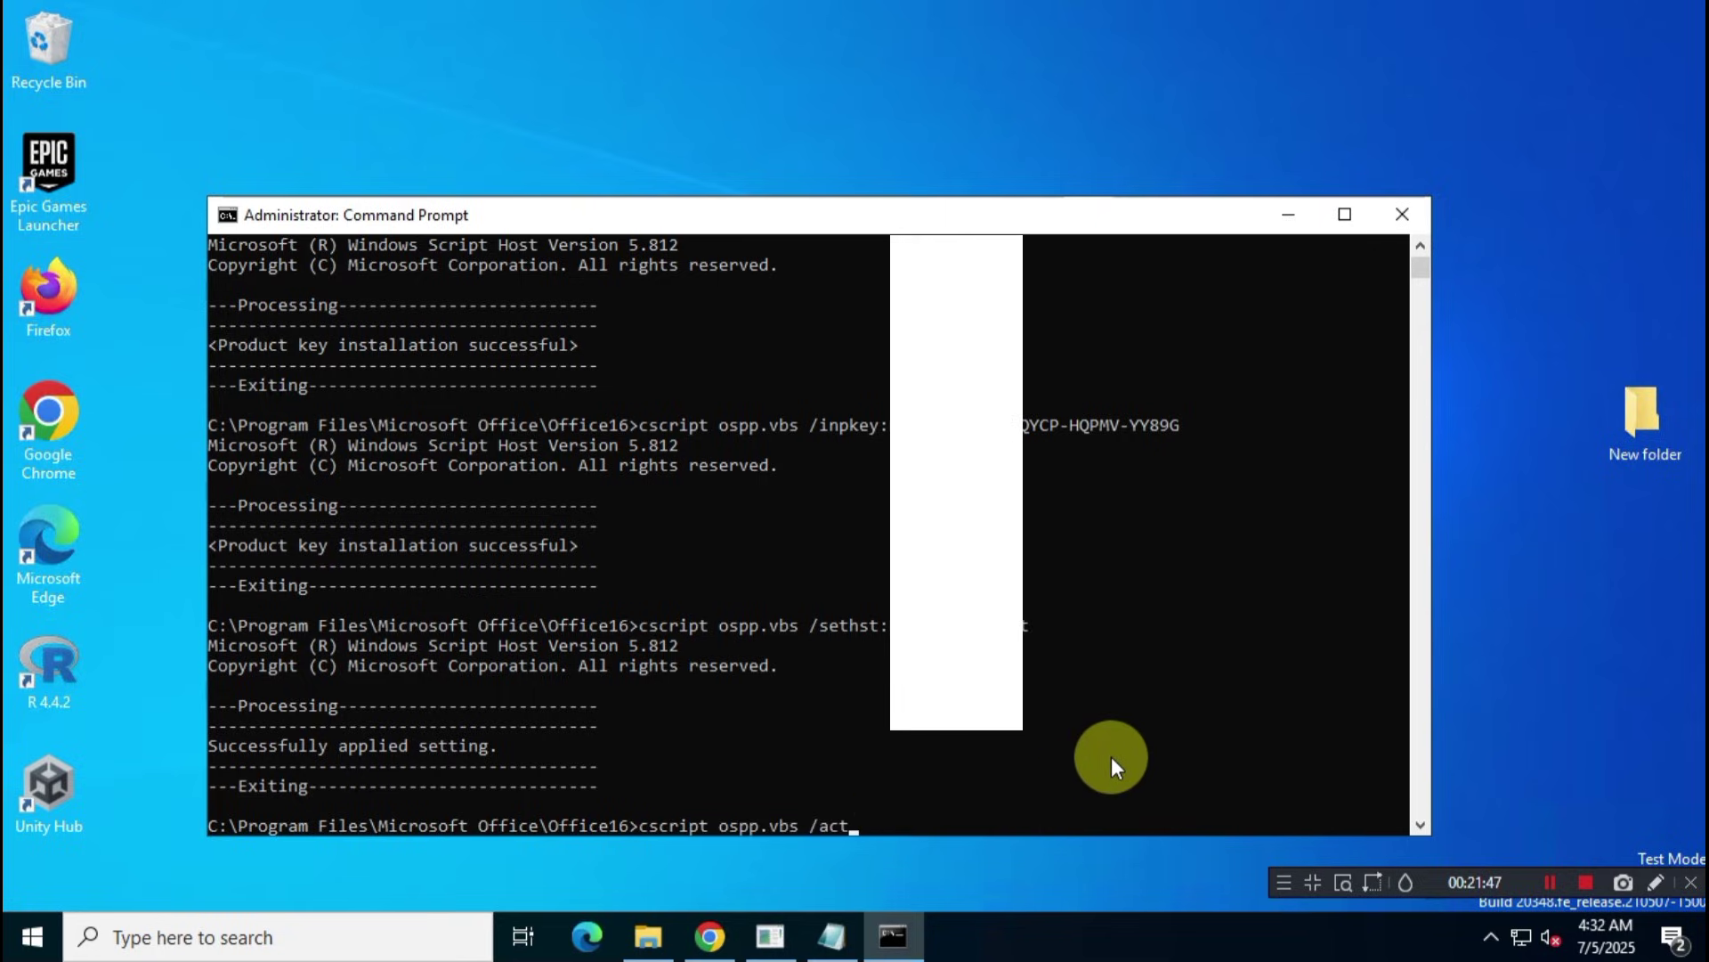
key("Return")
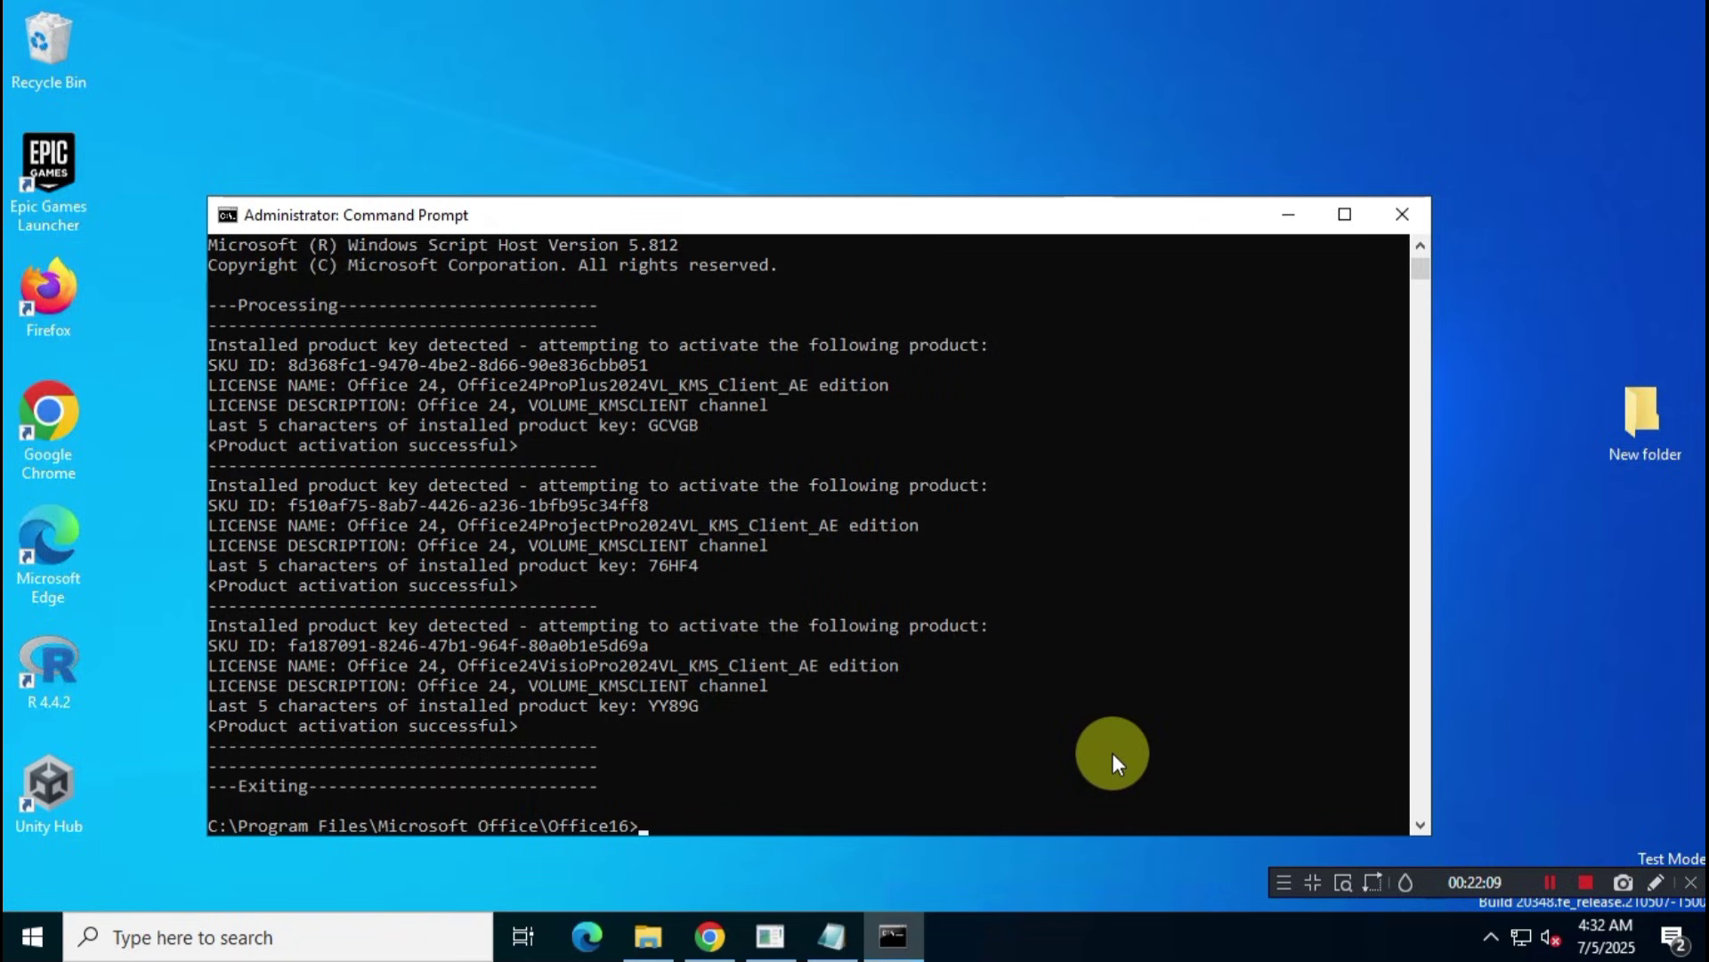
- Check the activation result for Office, Project and Visio in the command output and close Command Prompt
left_click_drag(243, 447, 491, 450)
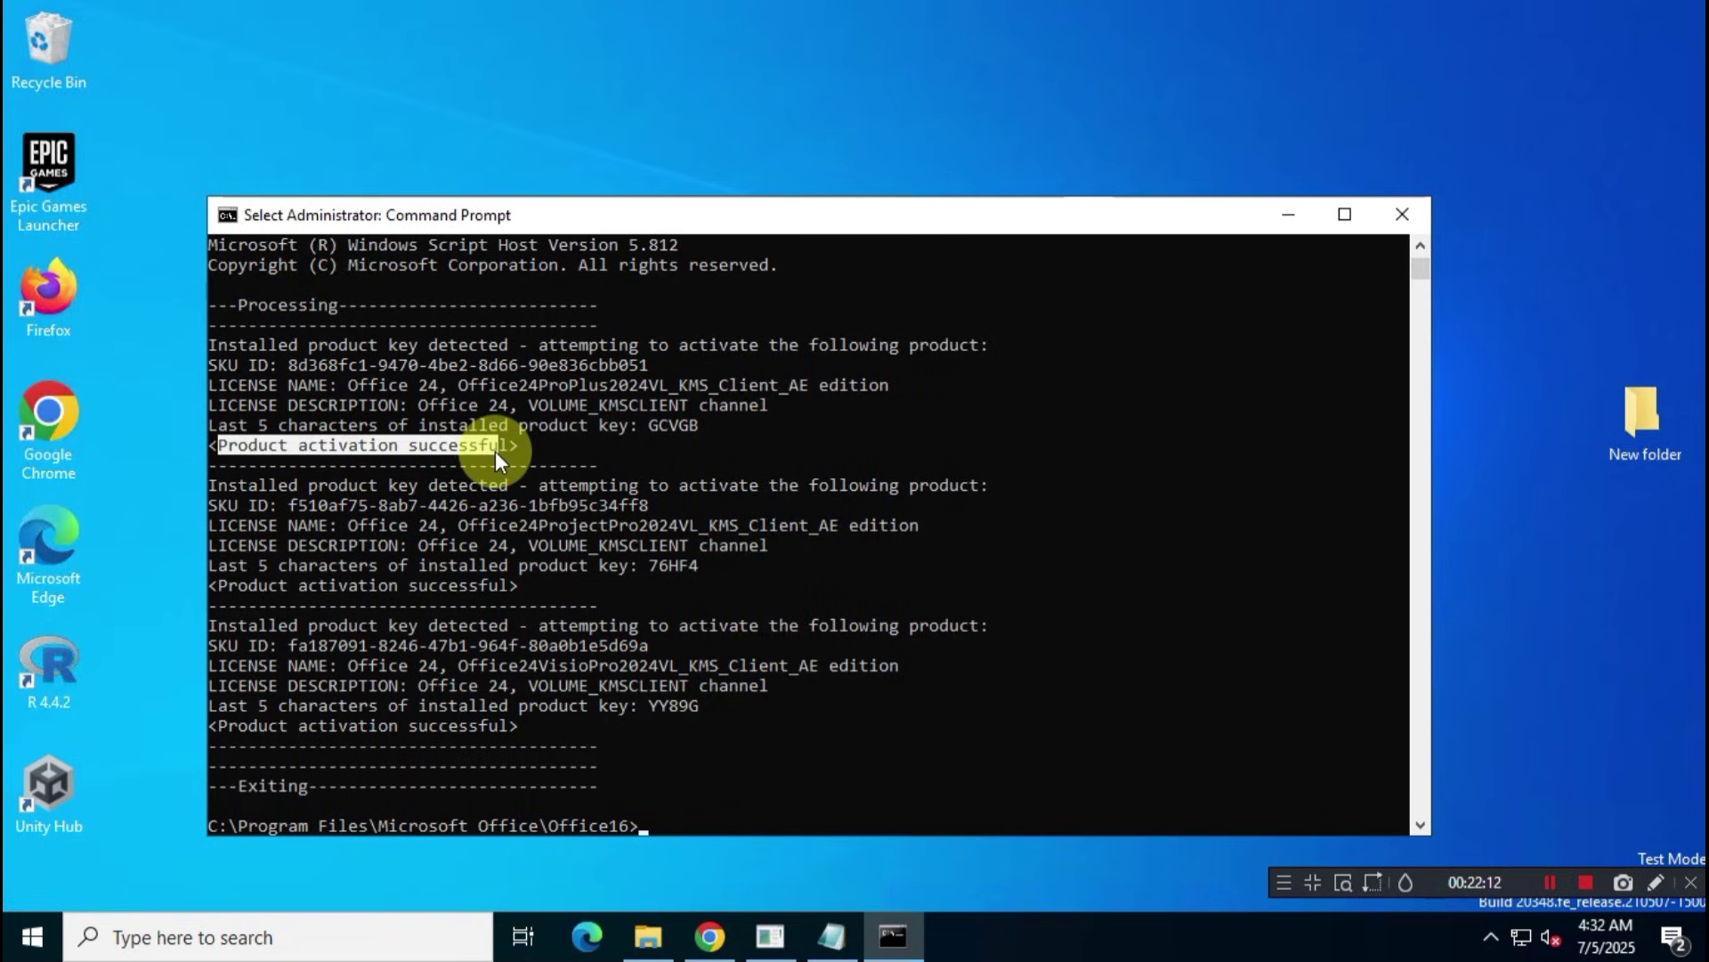
left_click_drag(214, 587, 503, 585)
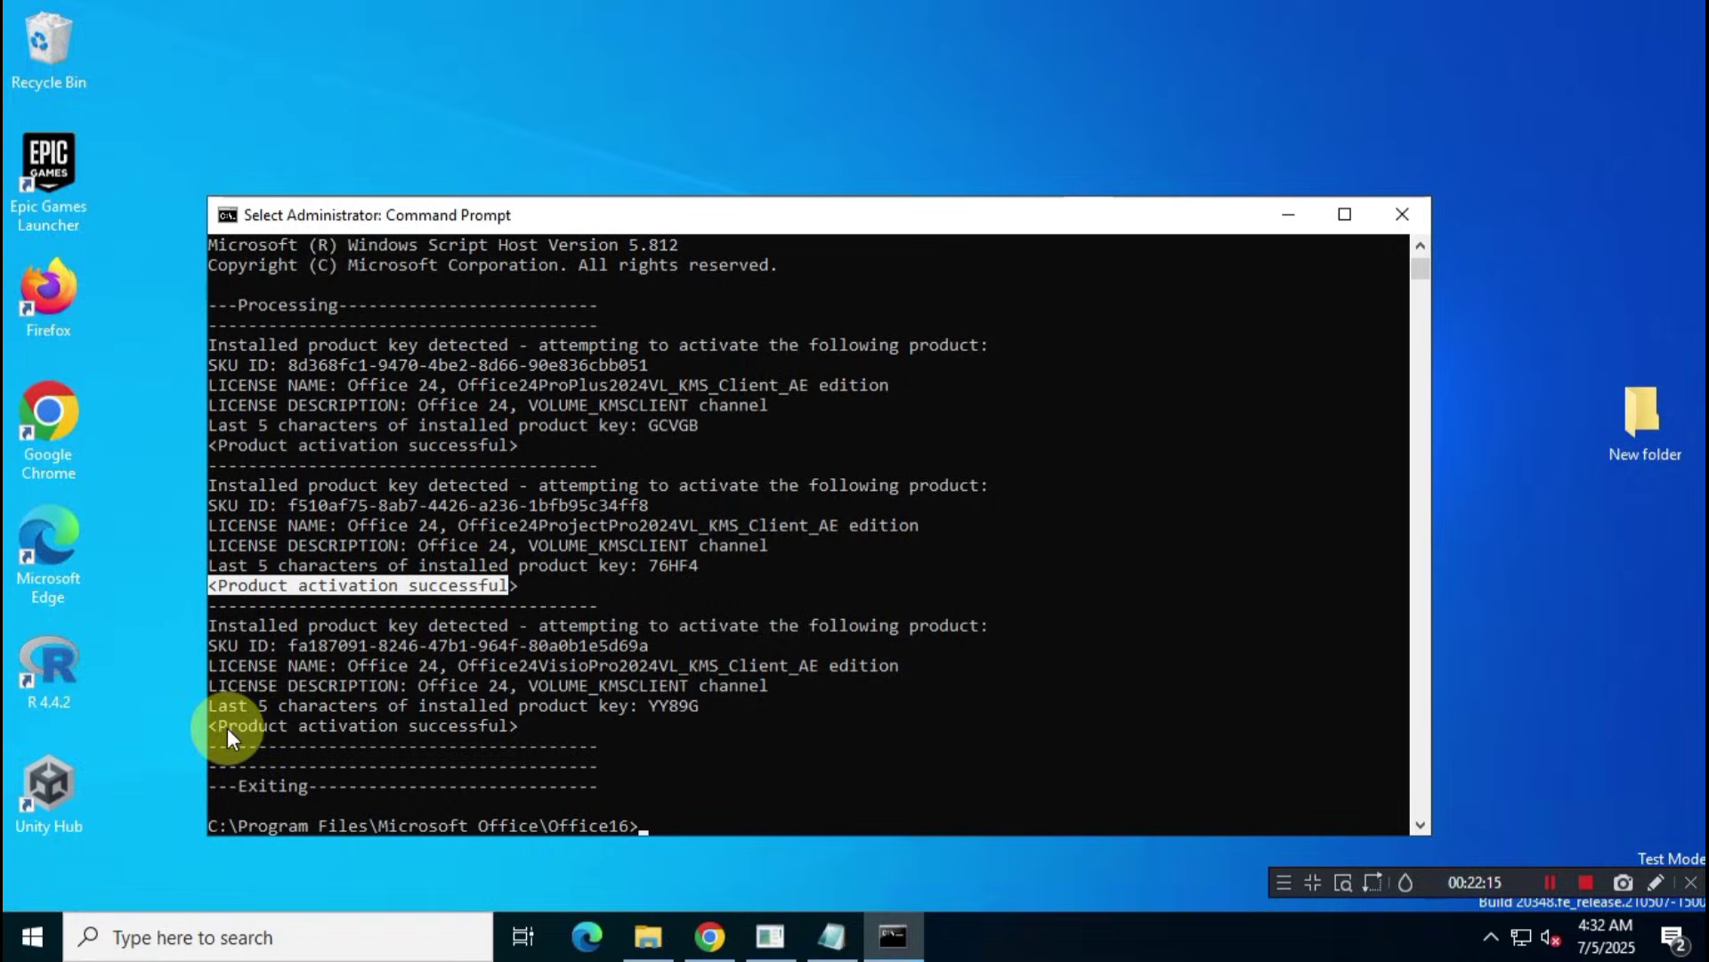
left_click_drag(227, 728, 502, 730)
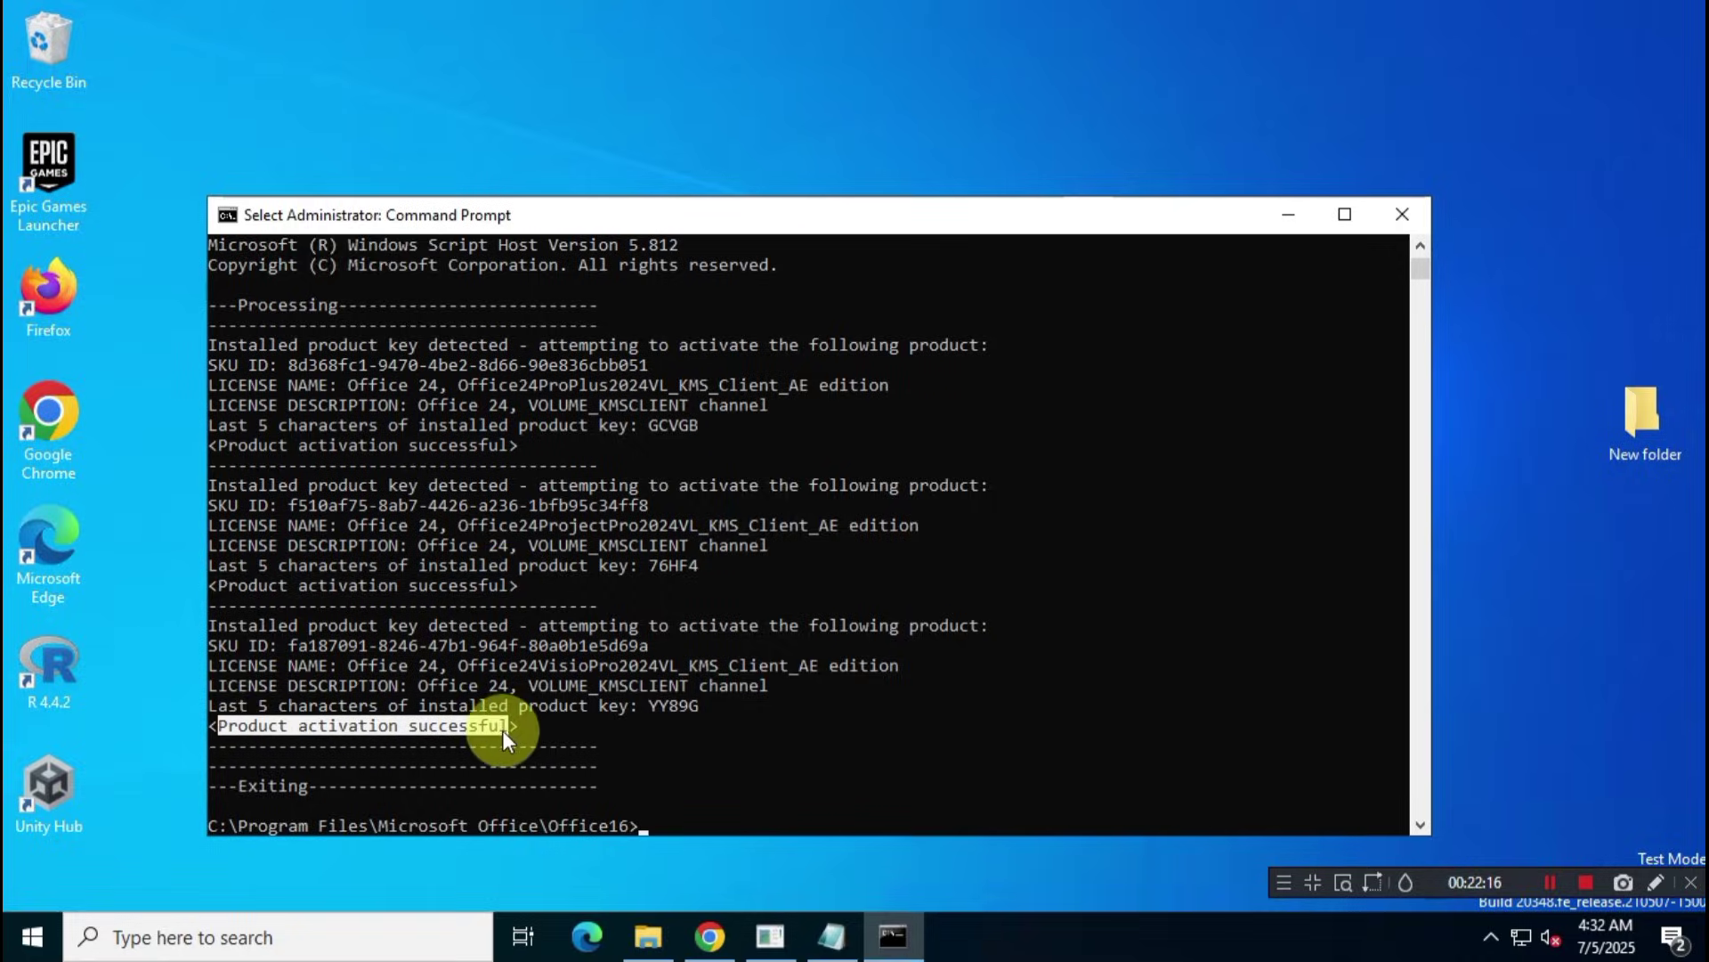
left_click(1397, 216)
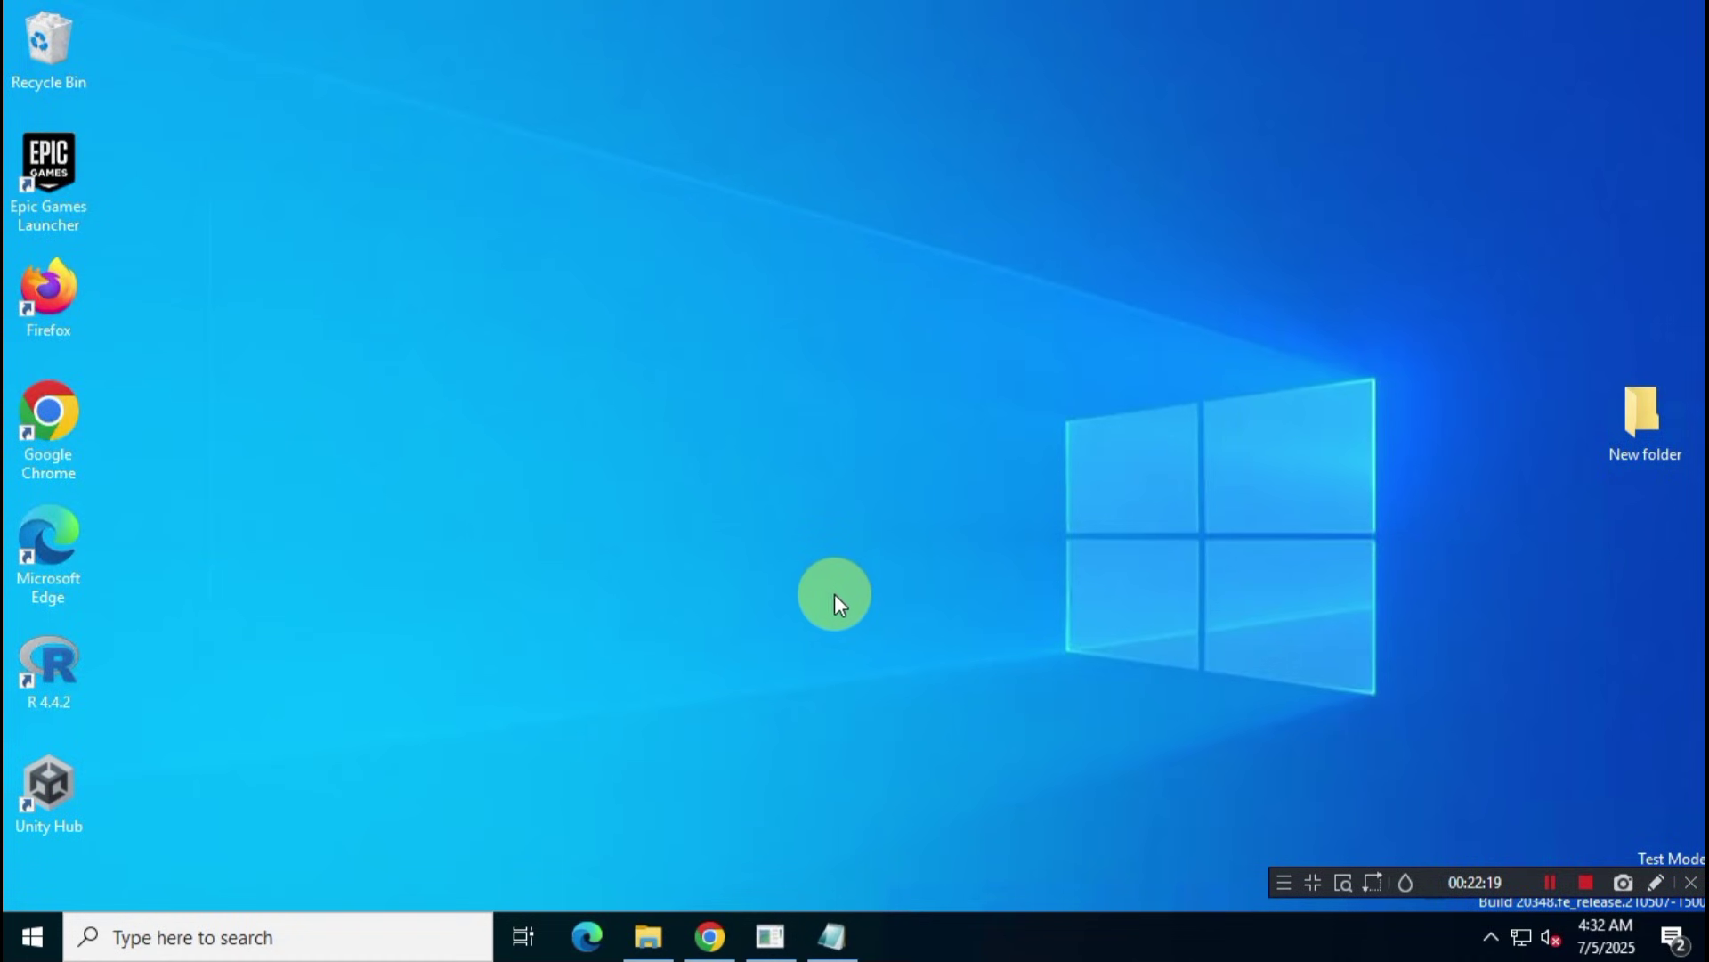
- Launch Excel, accept the Microsoft Office license agreement and view the product information on the Account page
left_click(27, 935)
scroll(179, 534, "down", 3)
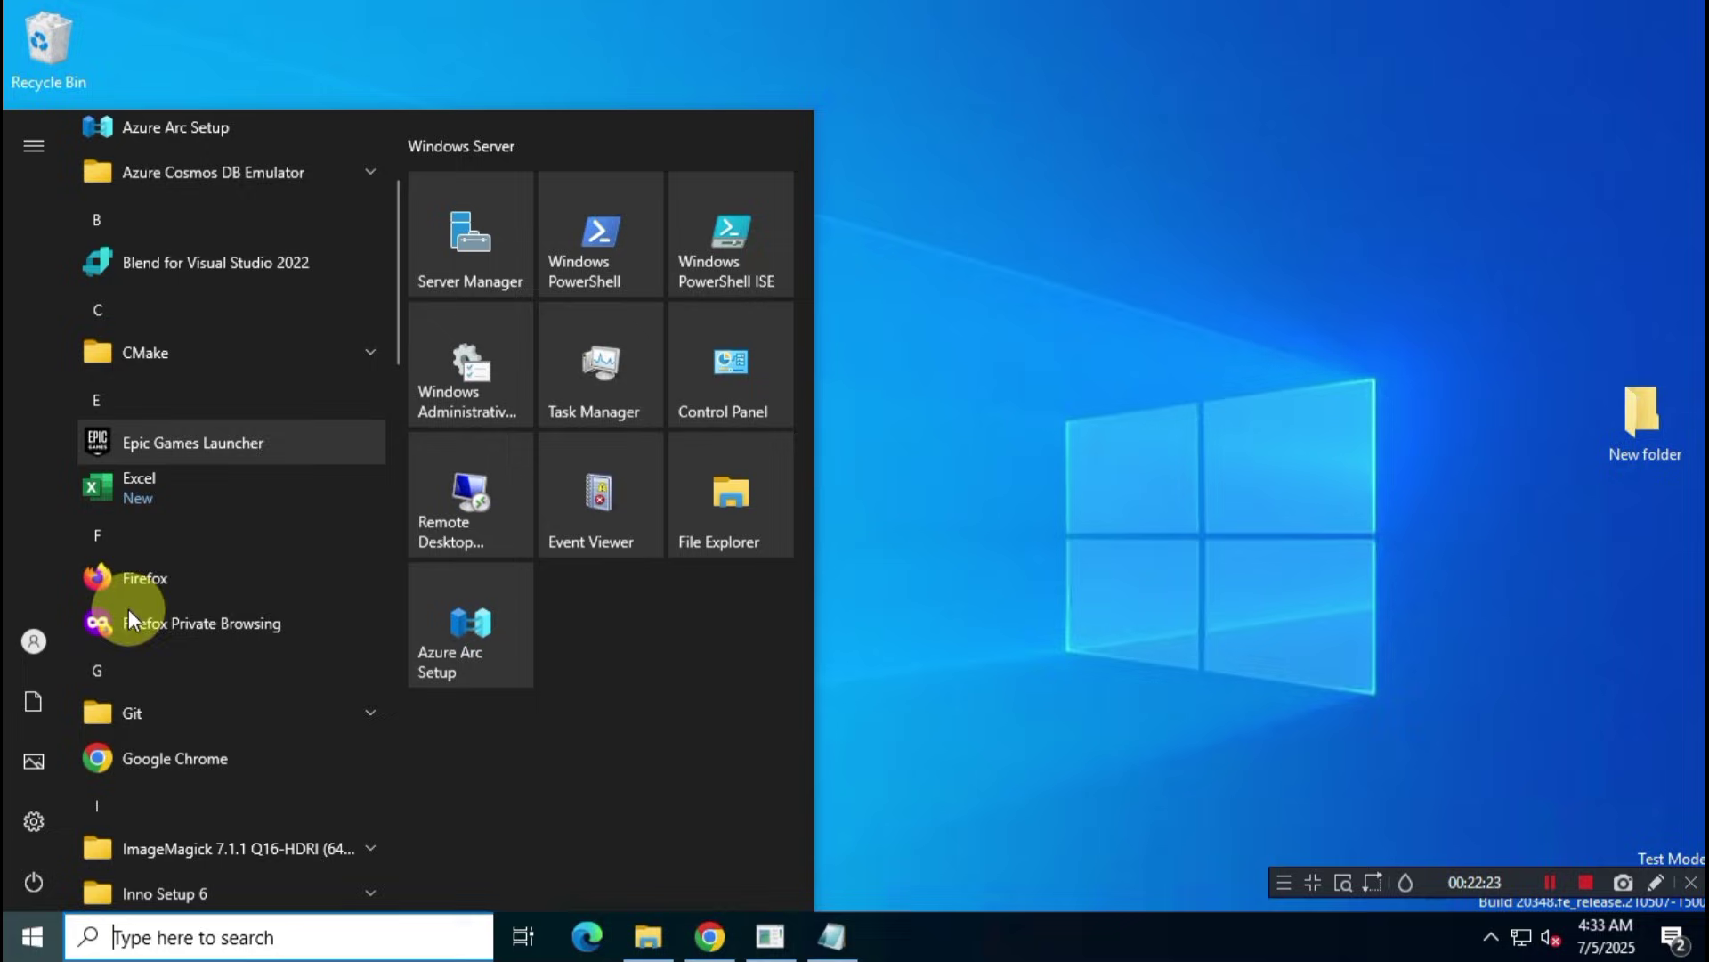
left_click(254, 486)
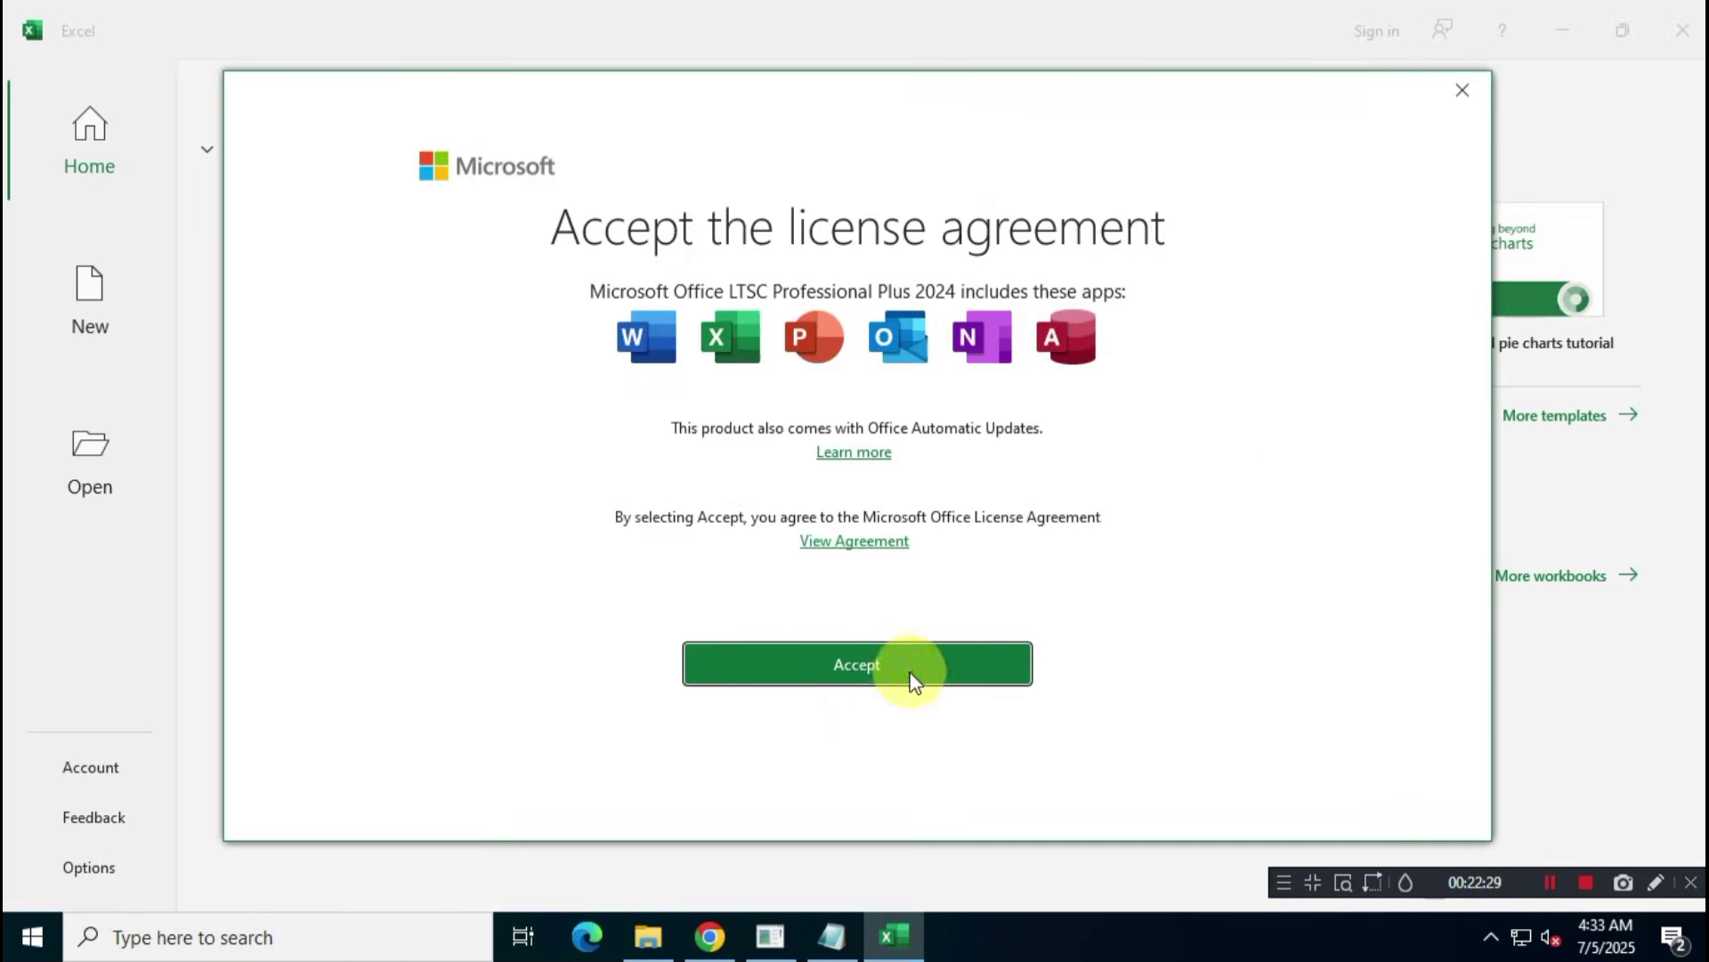
left_click(909, 679)
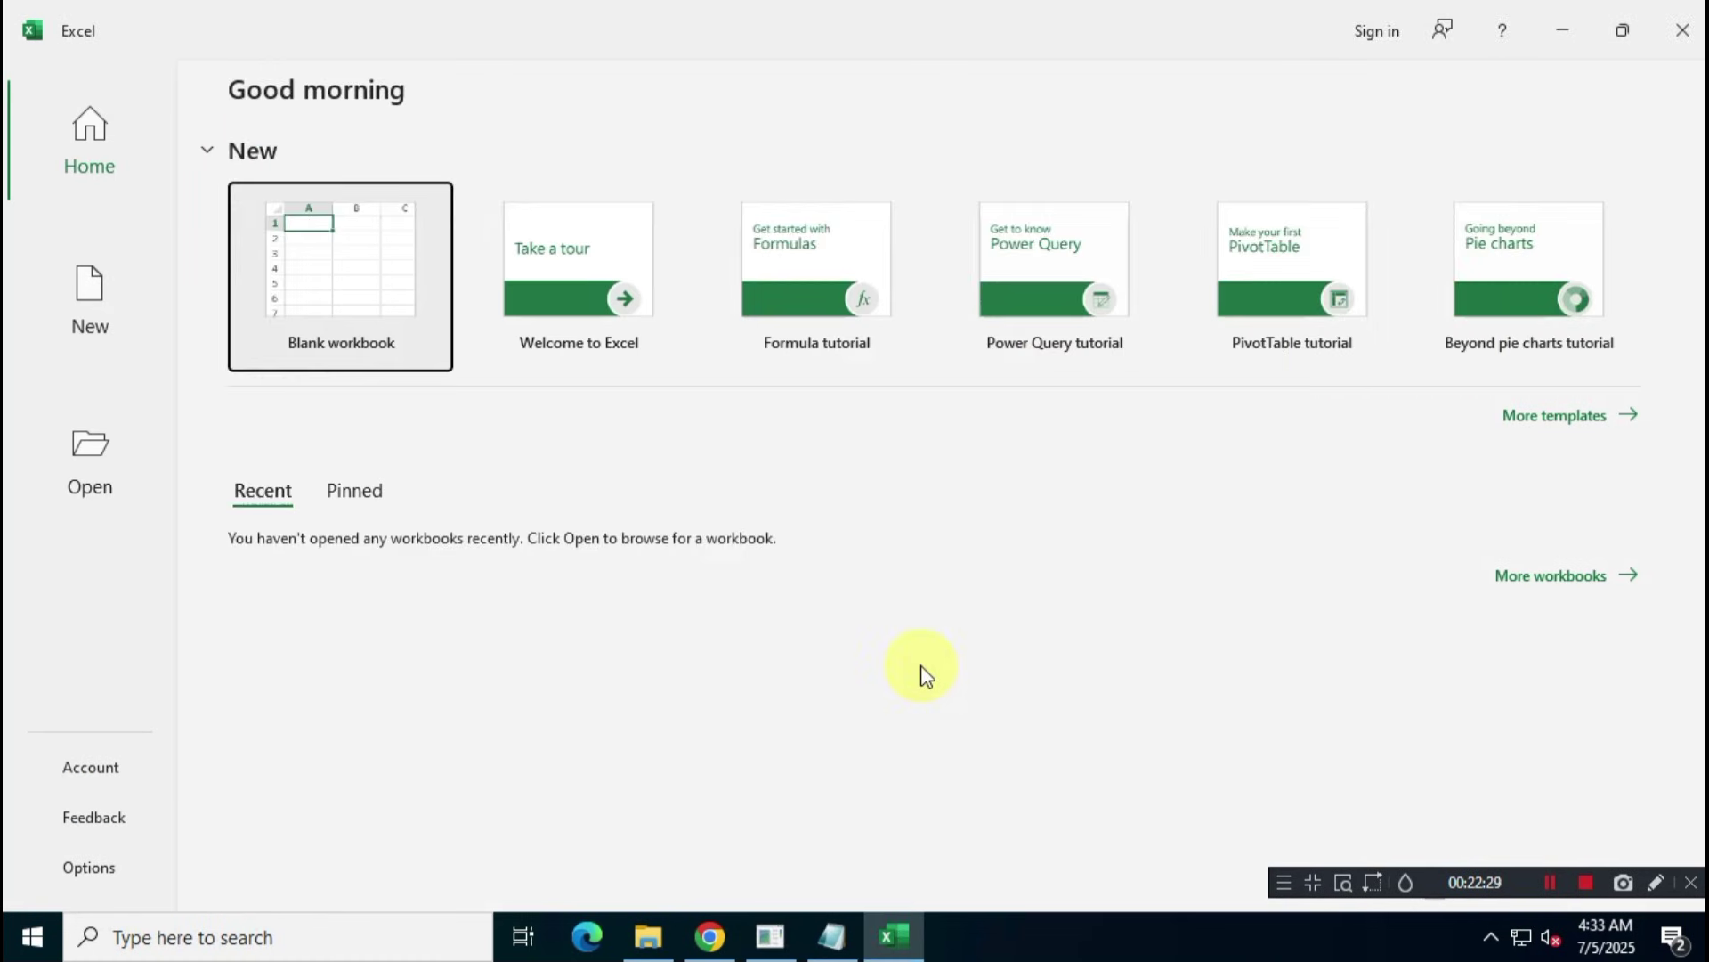
left_click(1358, 739)
left_click(125, 777)
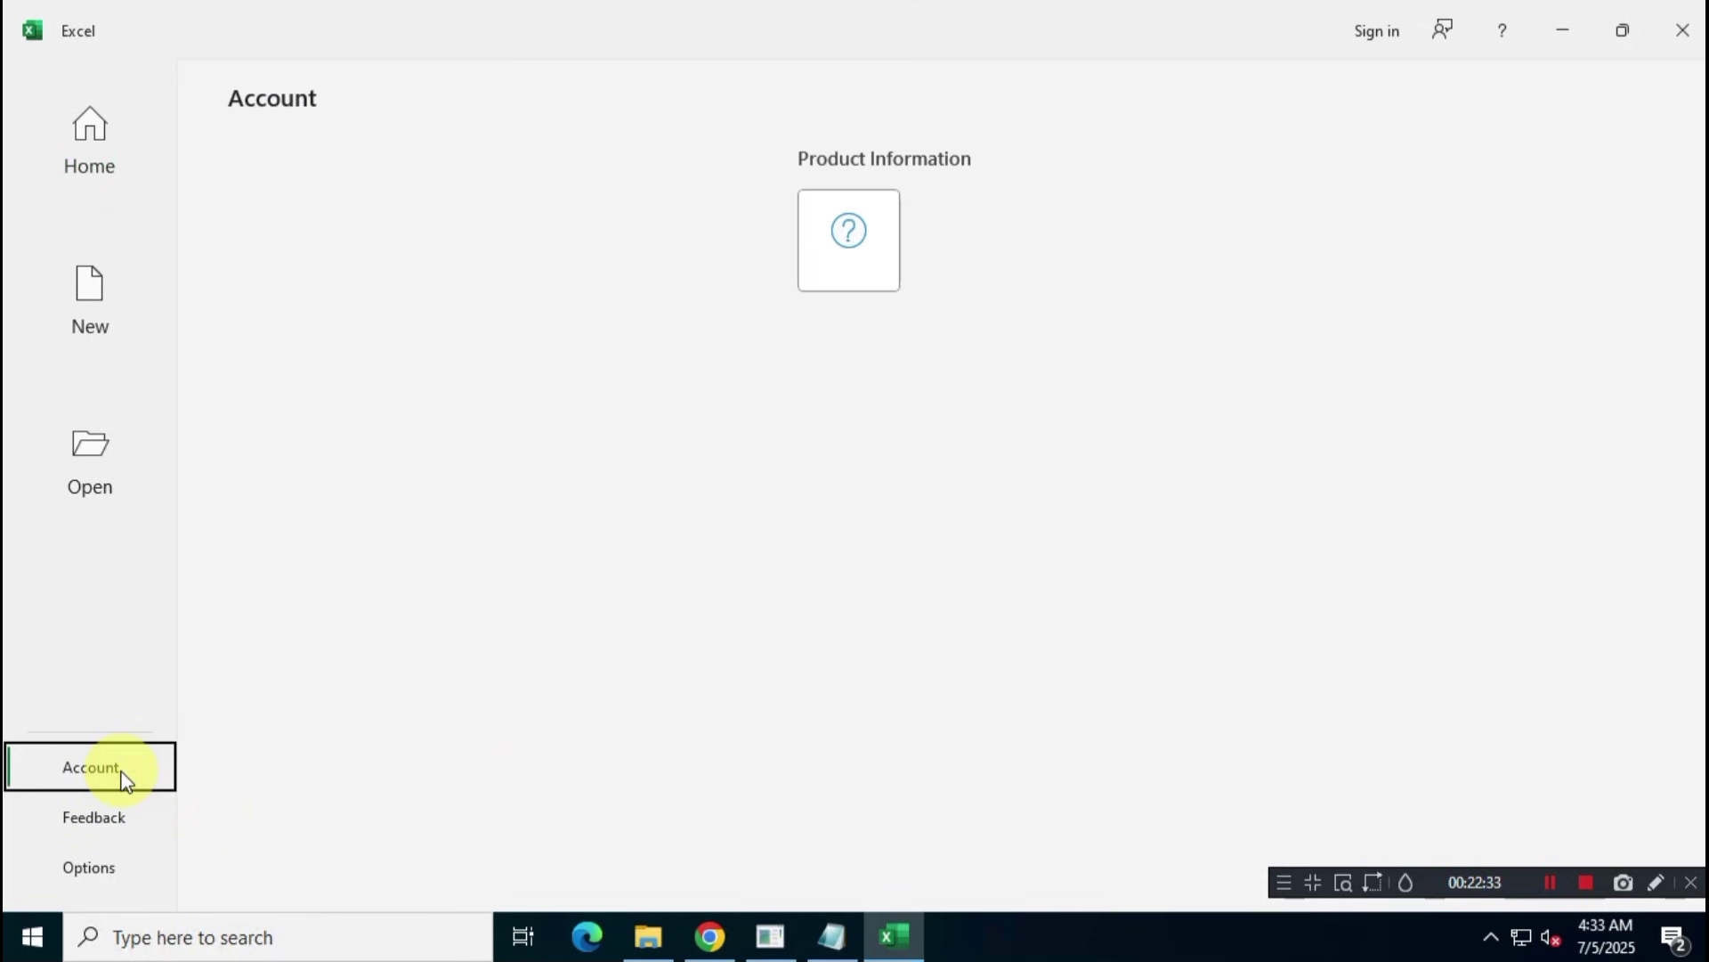
- Launch PowerPoint, check its activation status on the Account page and browse the new presentation templates
left_click(32, 936)
scroll(304, 574, "down", 15)
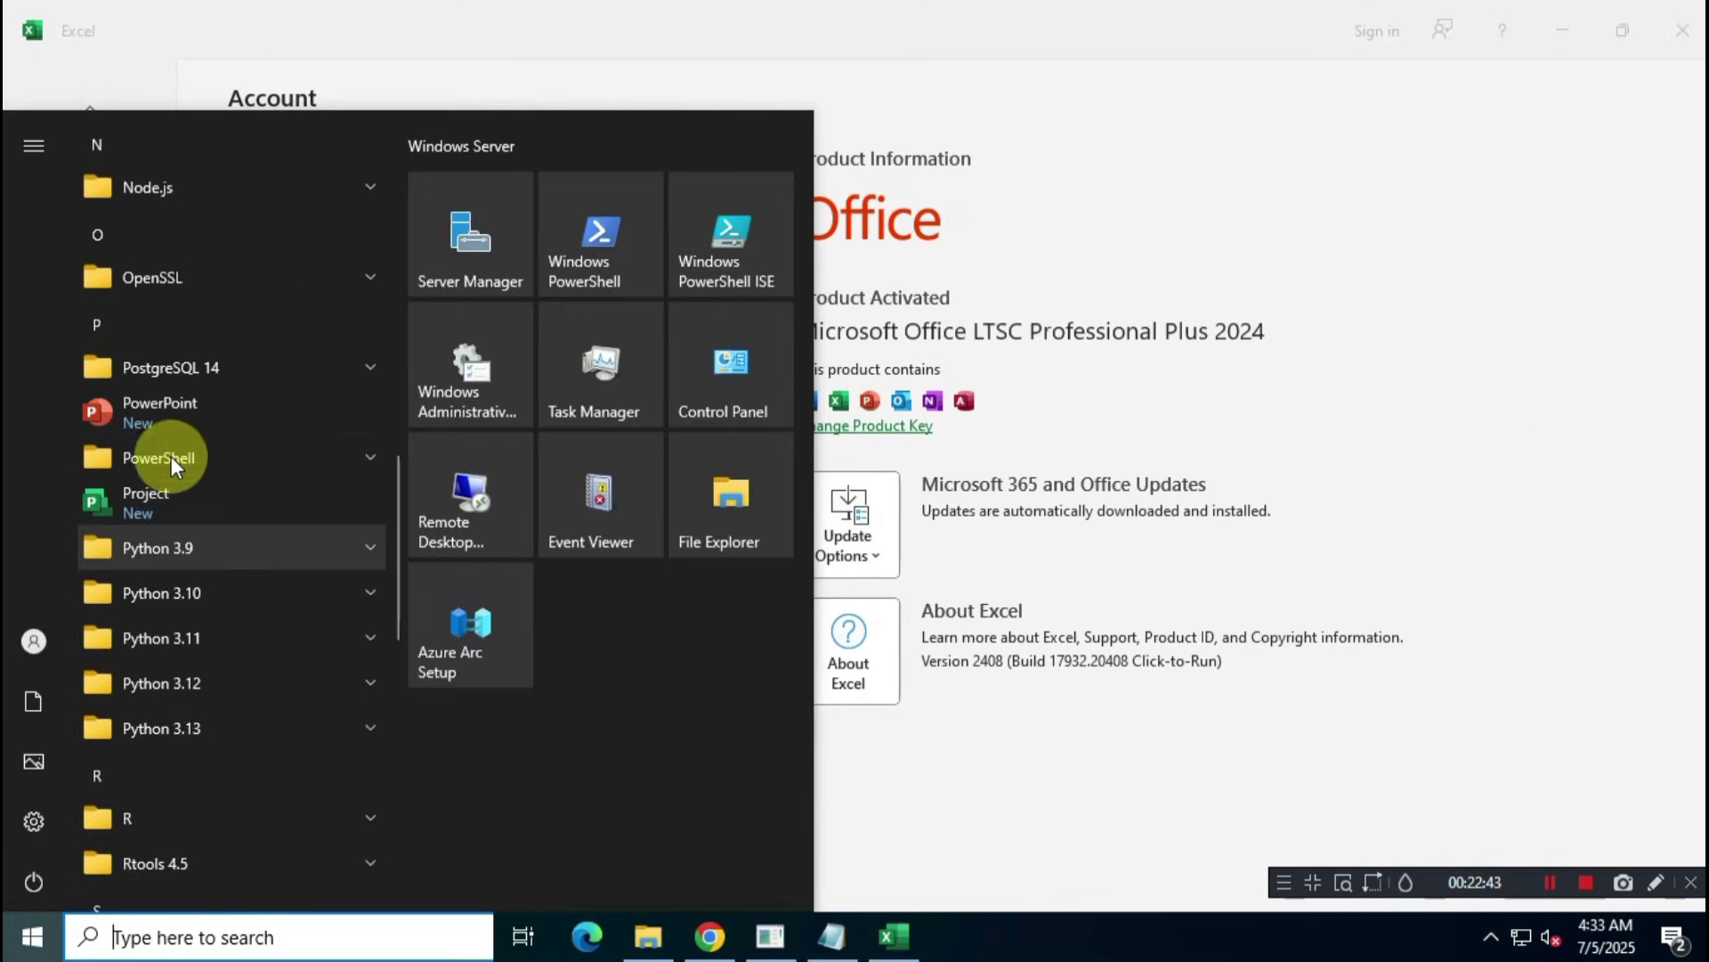
left_click(236, 411)
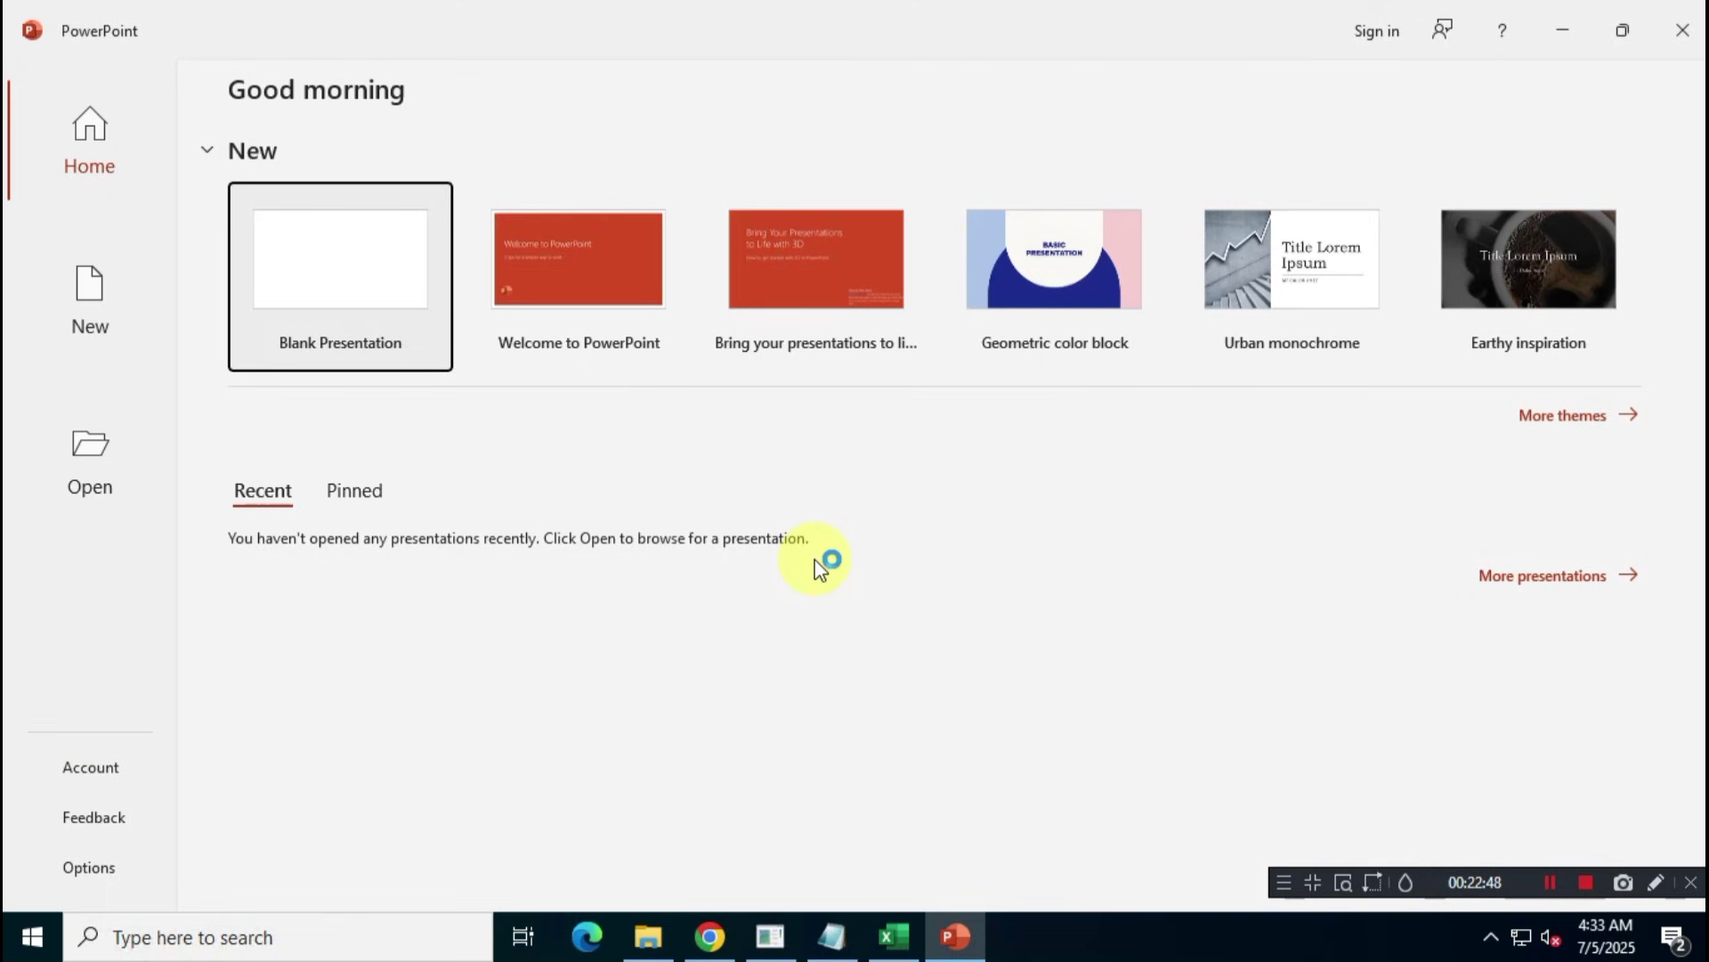
left_click(120, 773)
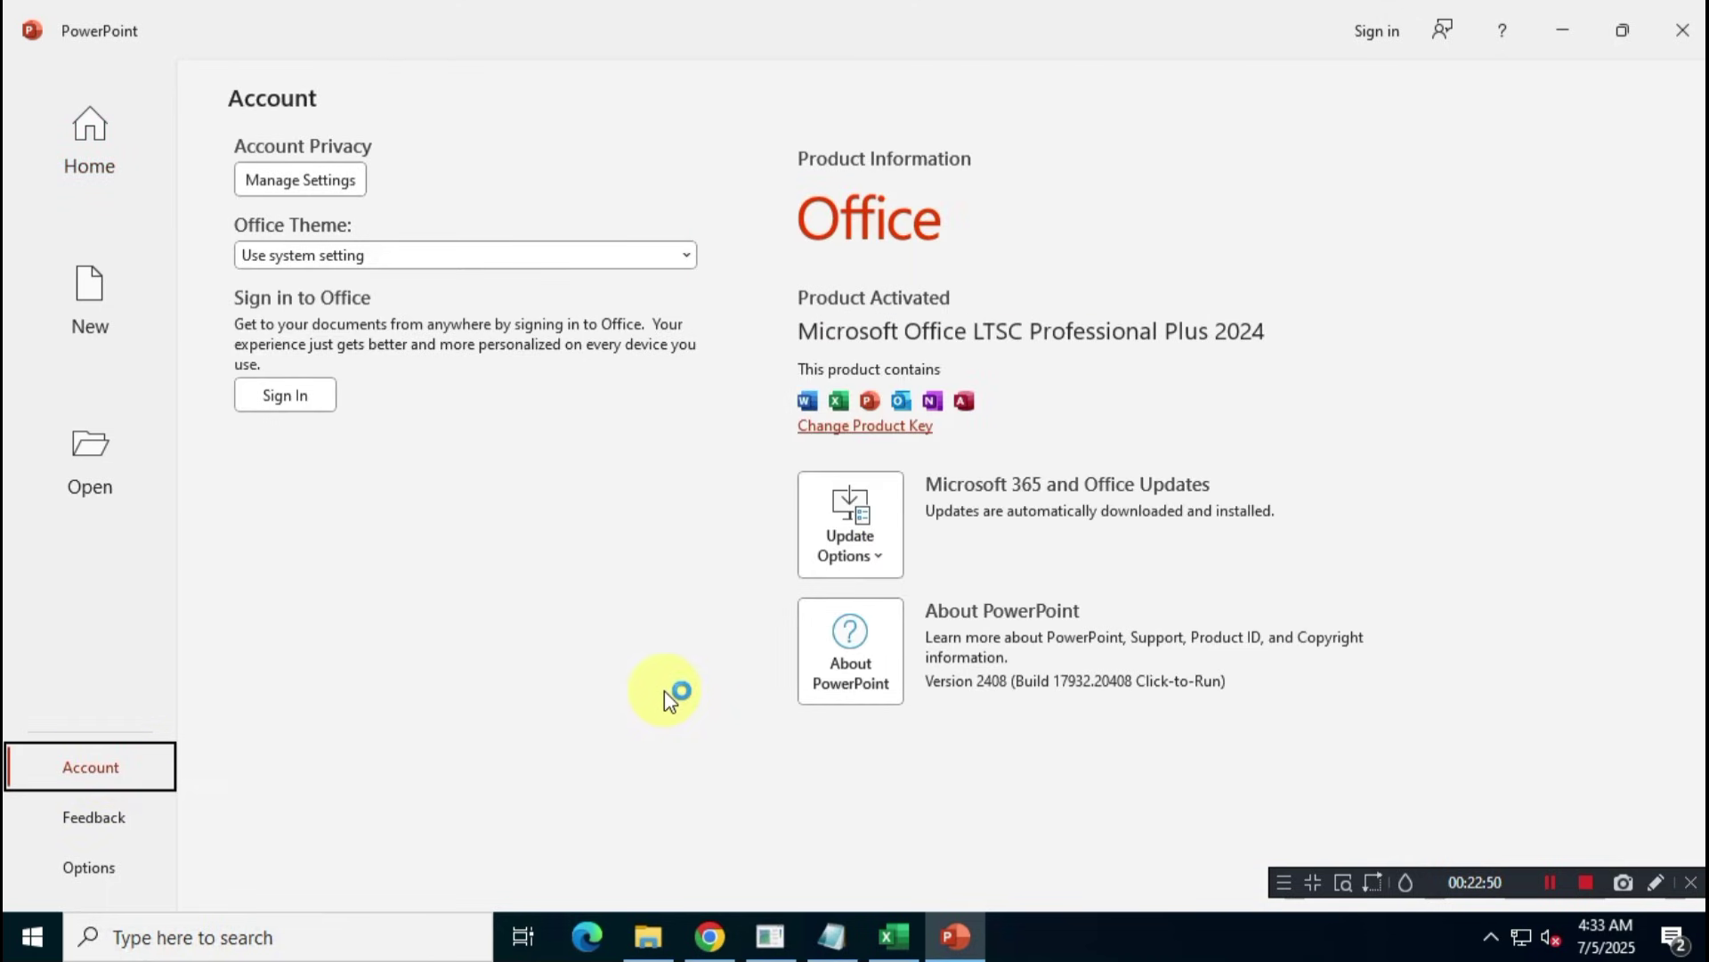
left_click(91, 303)
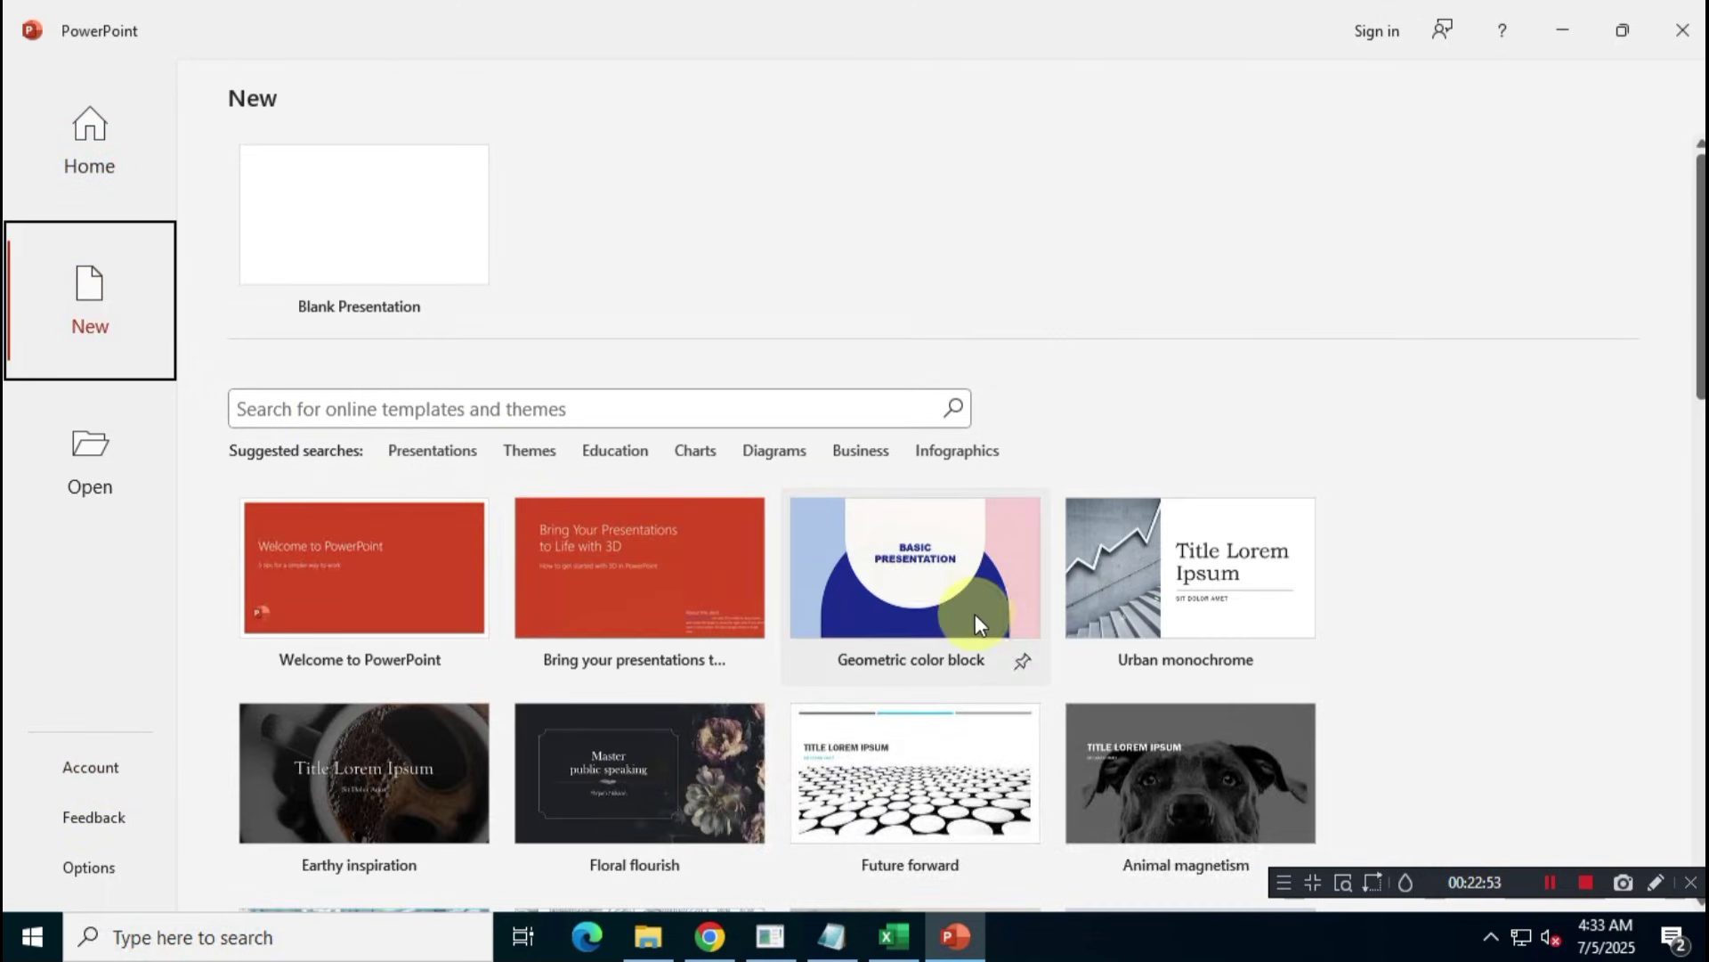
scroll(974, 613, "down", 8)
scroll(974, 612, "up", 8)
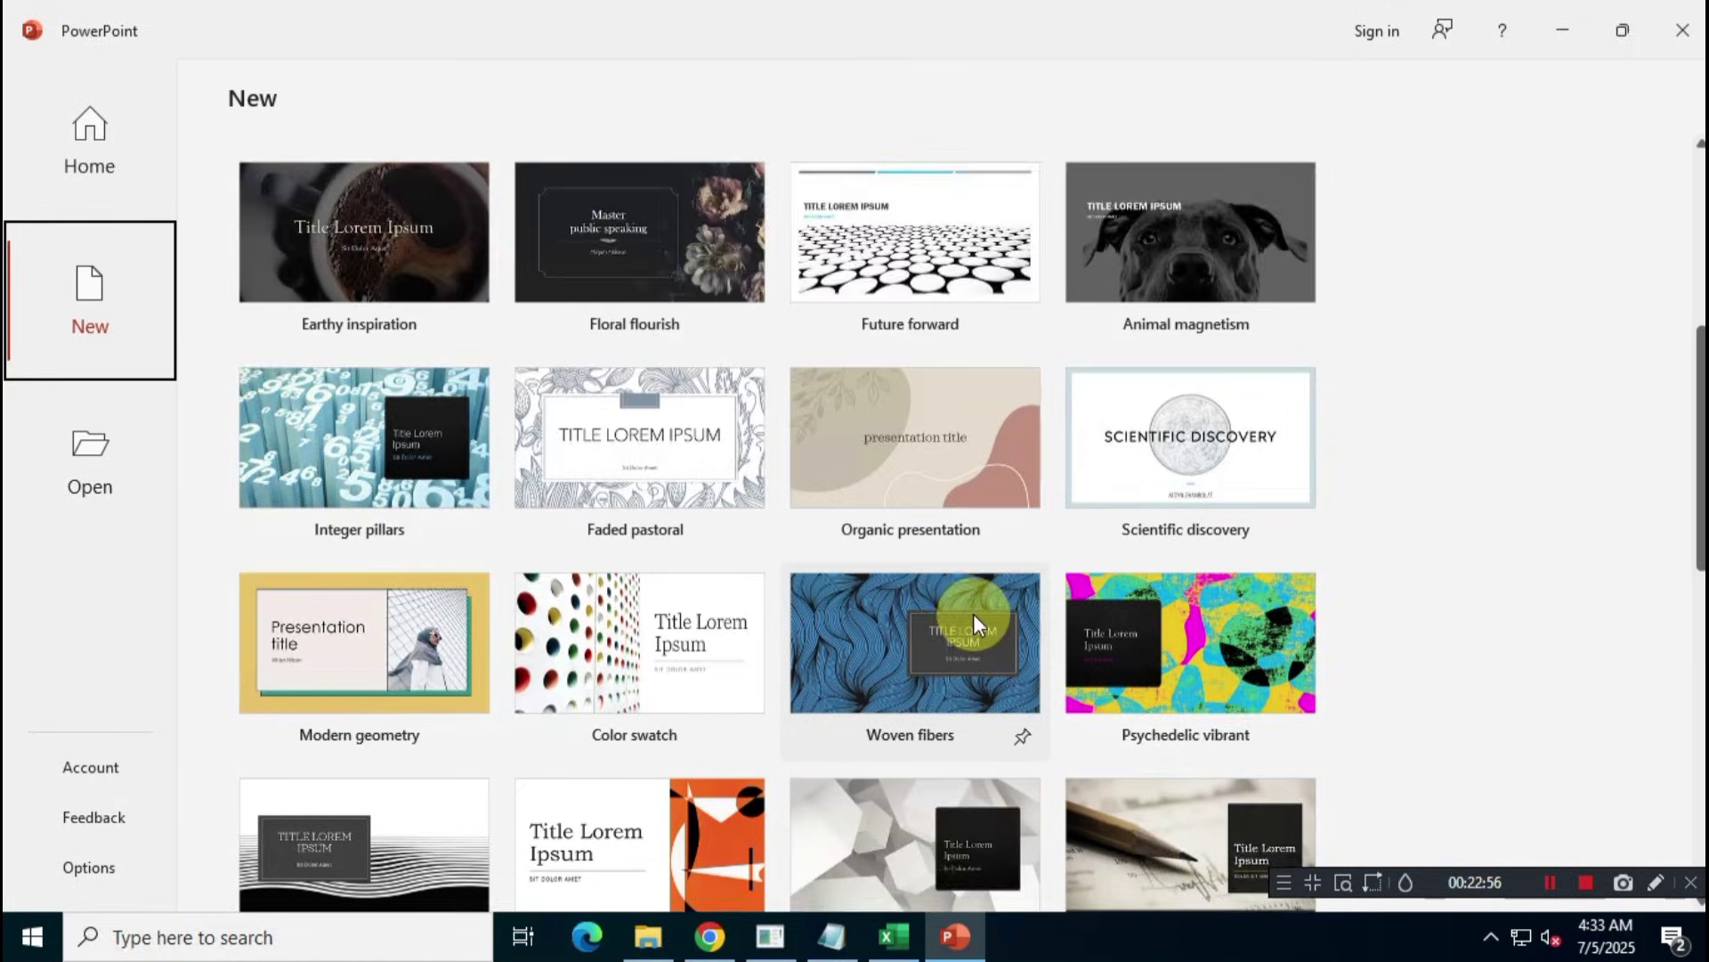
- Launch Word, check its activation status on the Account page and browse the new document templates
left_click(33, 936)
scroll(331, 671, "down", 20)
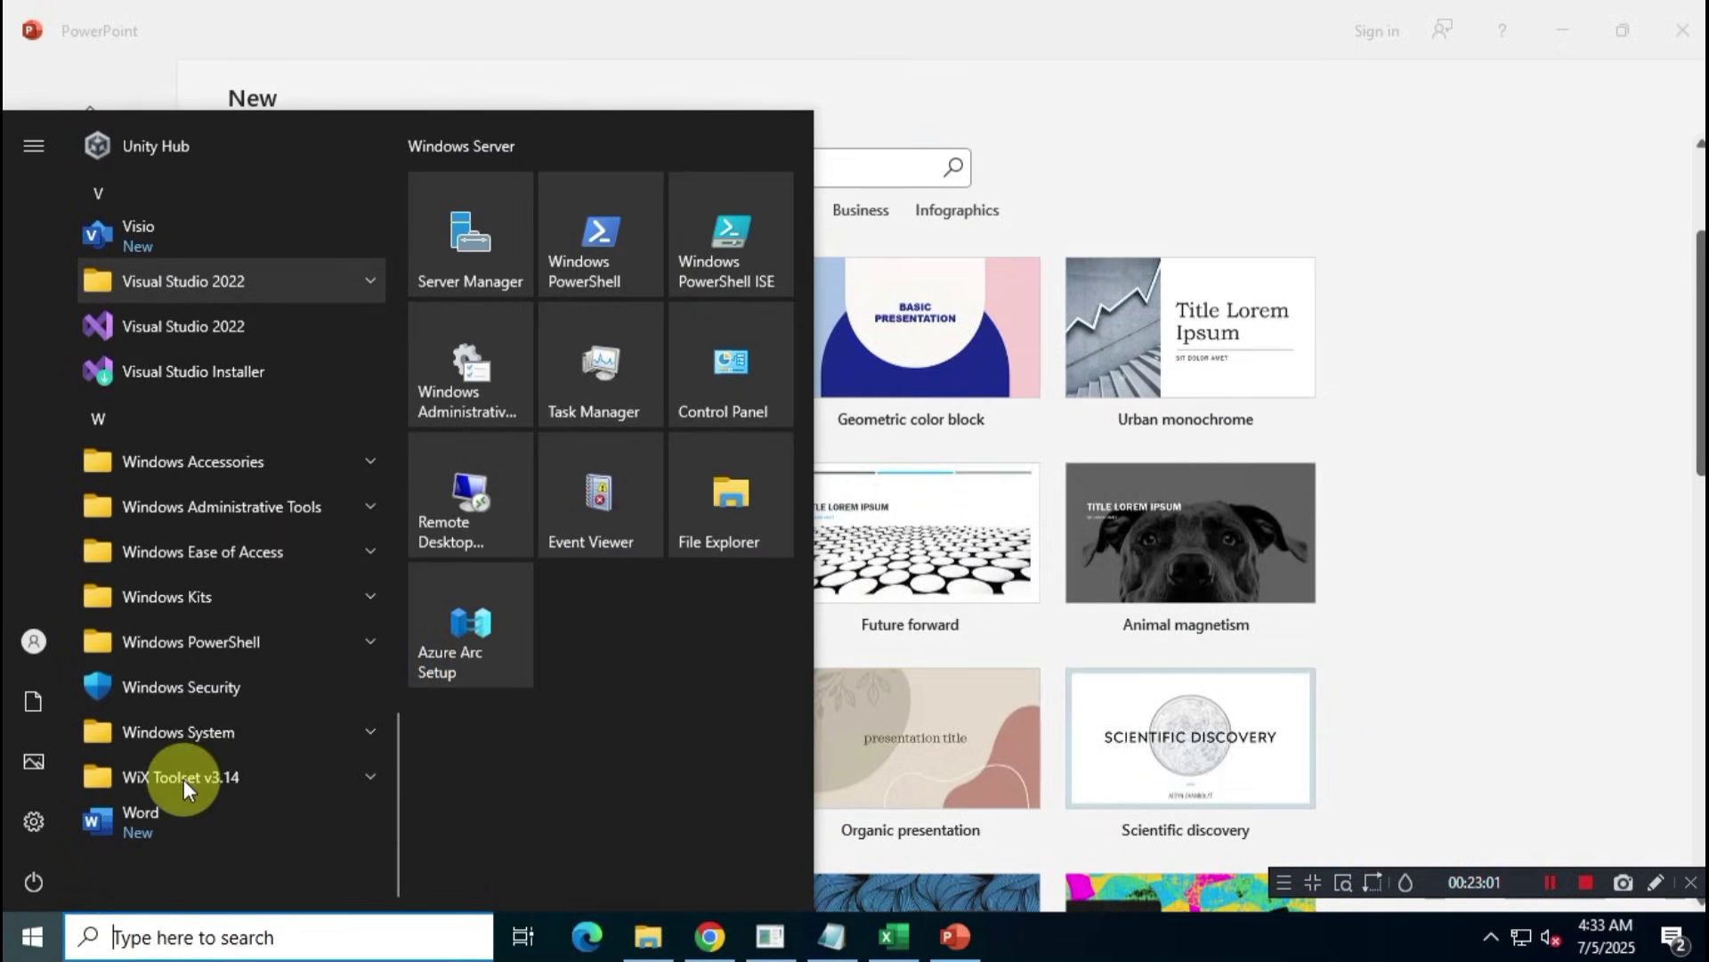
left_click(244, 818)
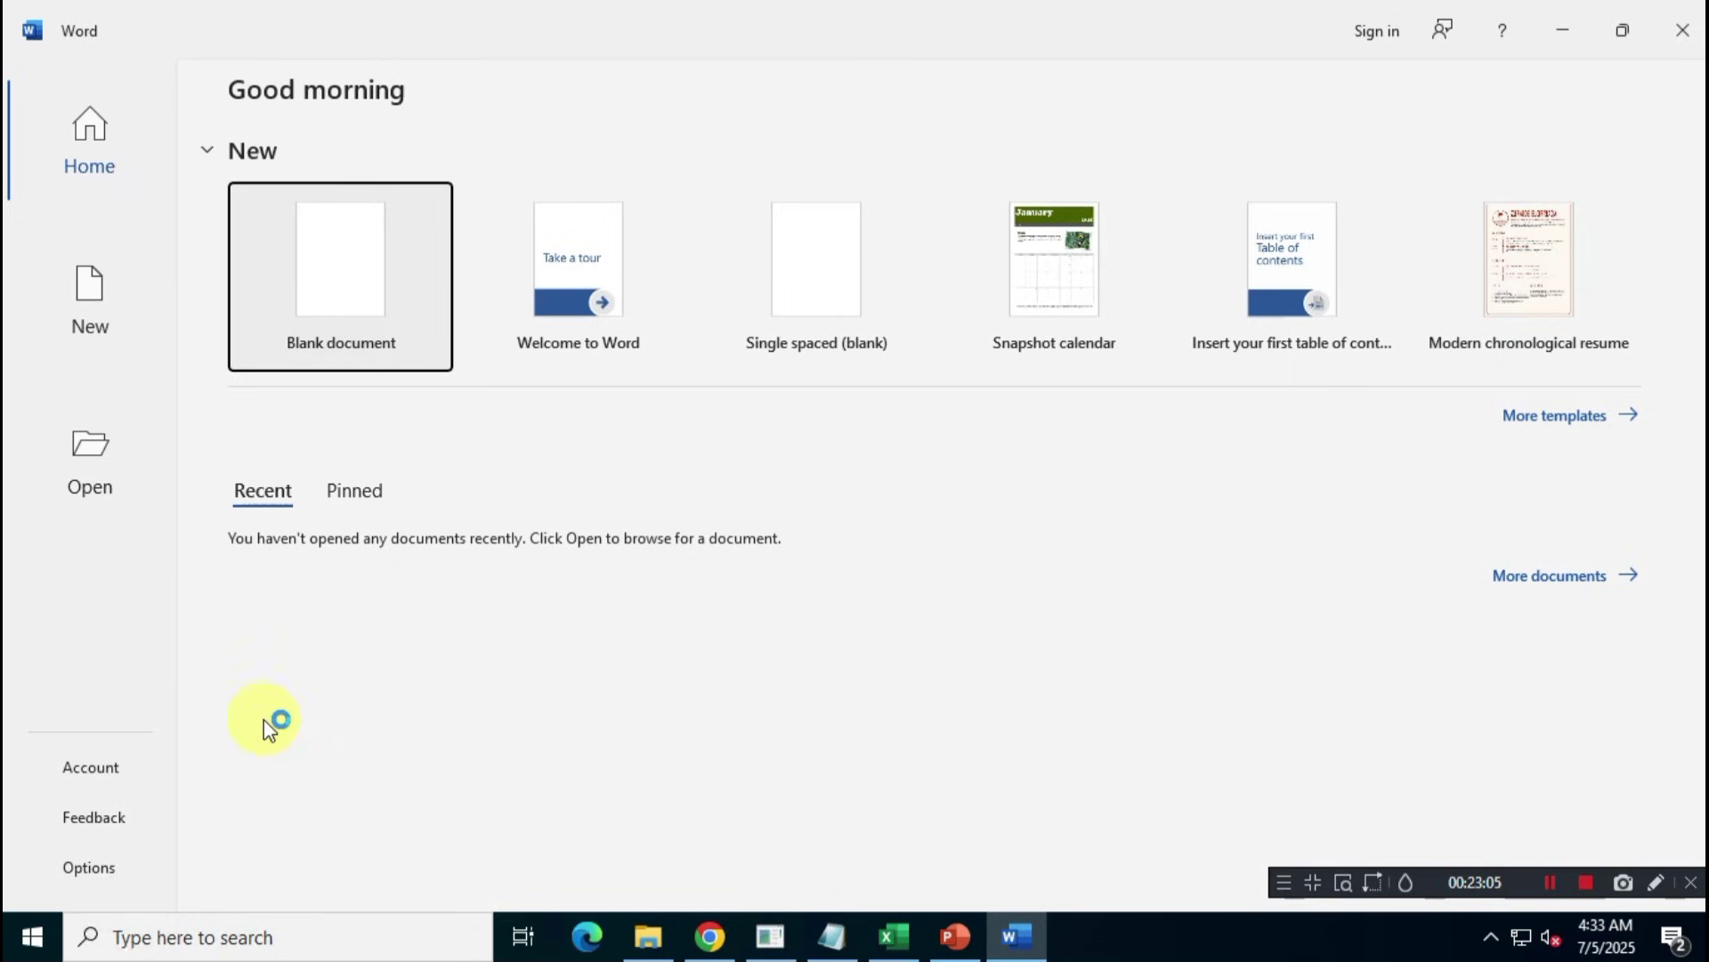
left_click(107, 764)
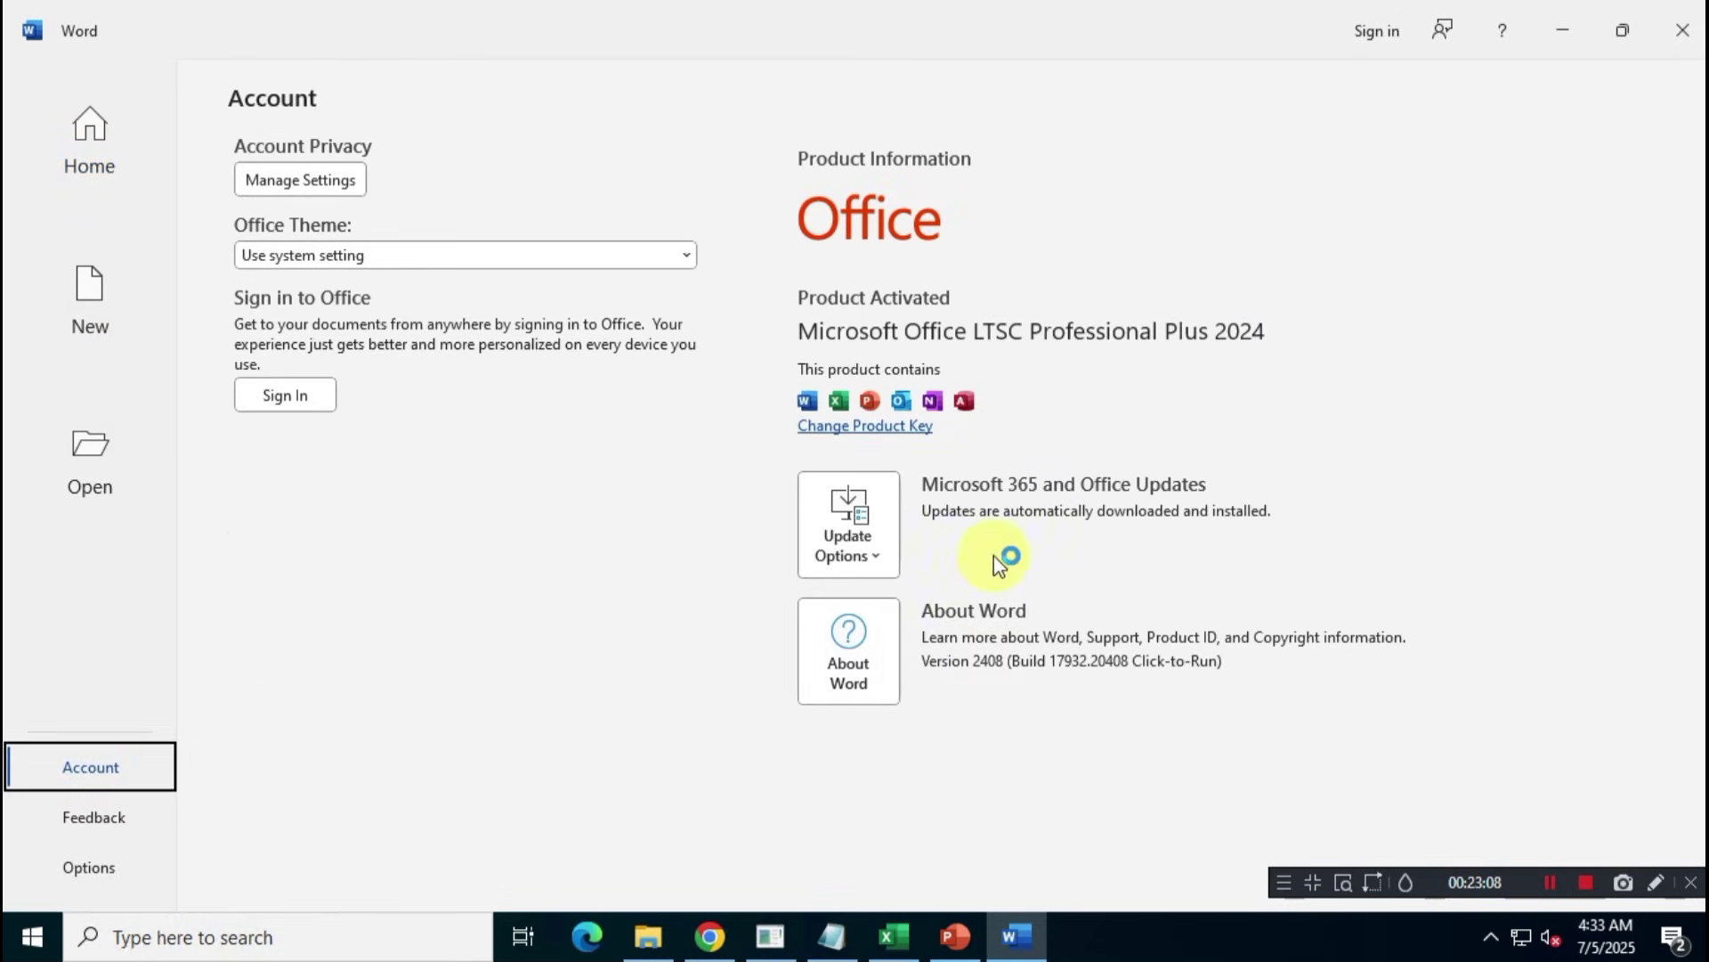
left_click(107, 310)
scroll(979, 690, "down", 5)
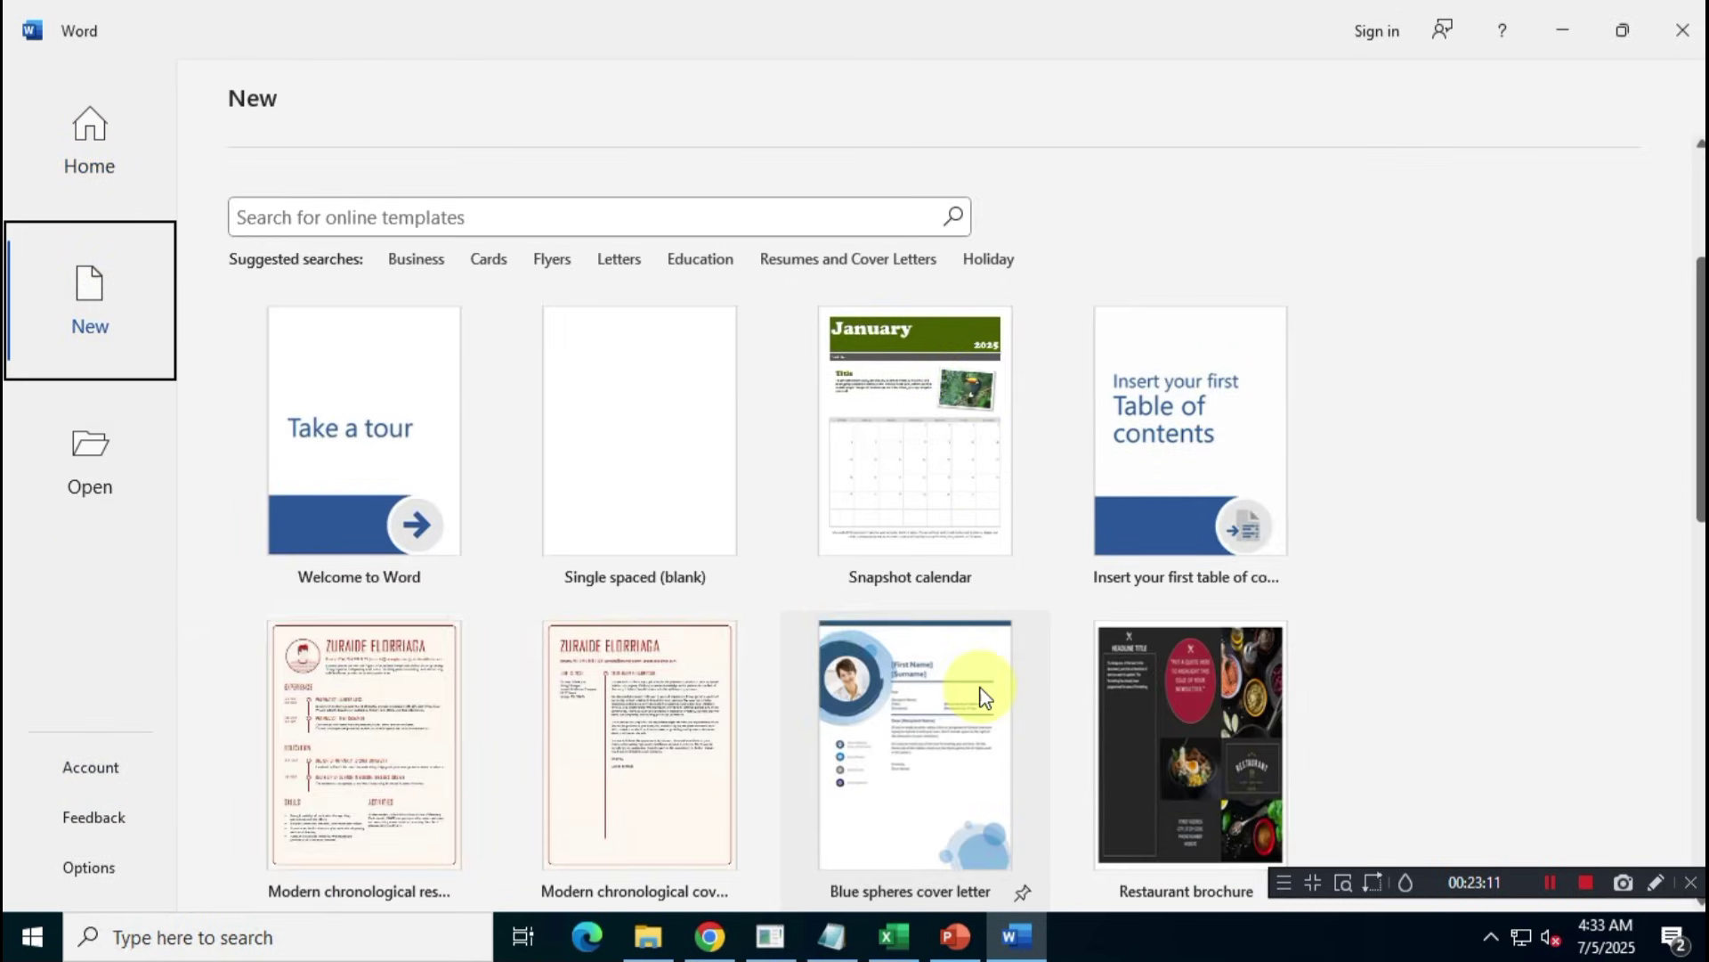
- Launch Project, check its activation status on the Account page and browse the new project templates
left_click(31, 936)
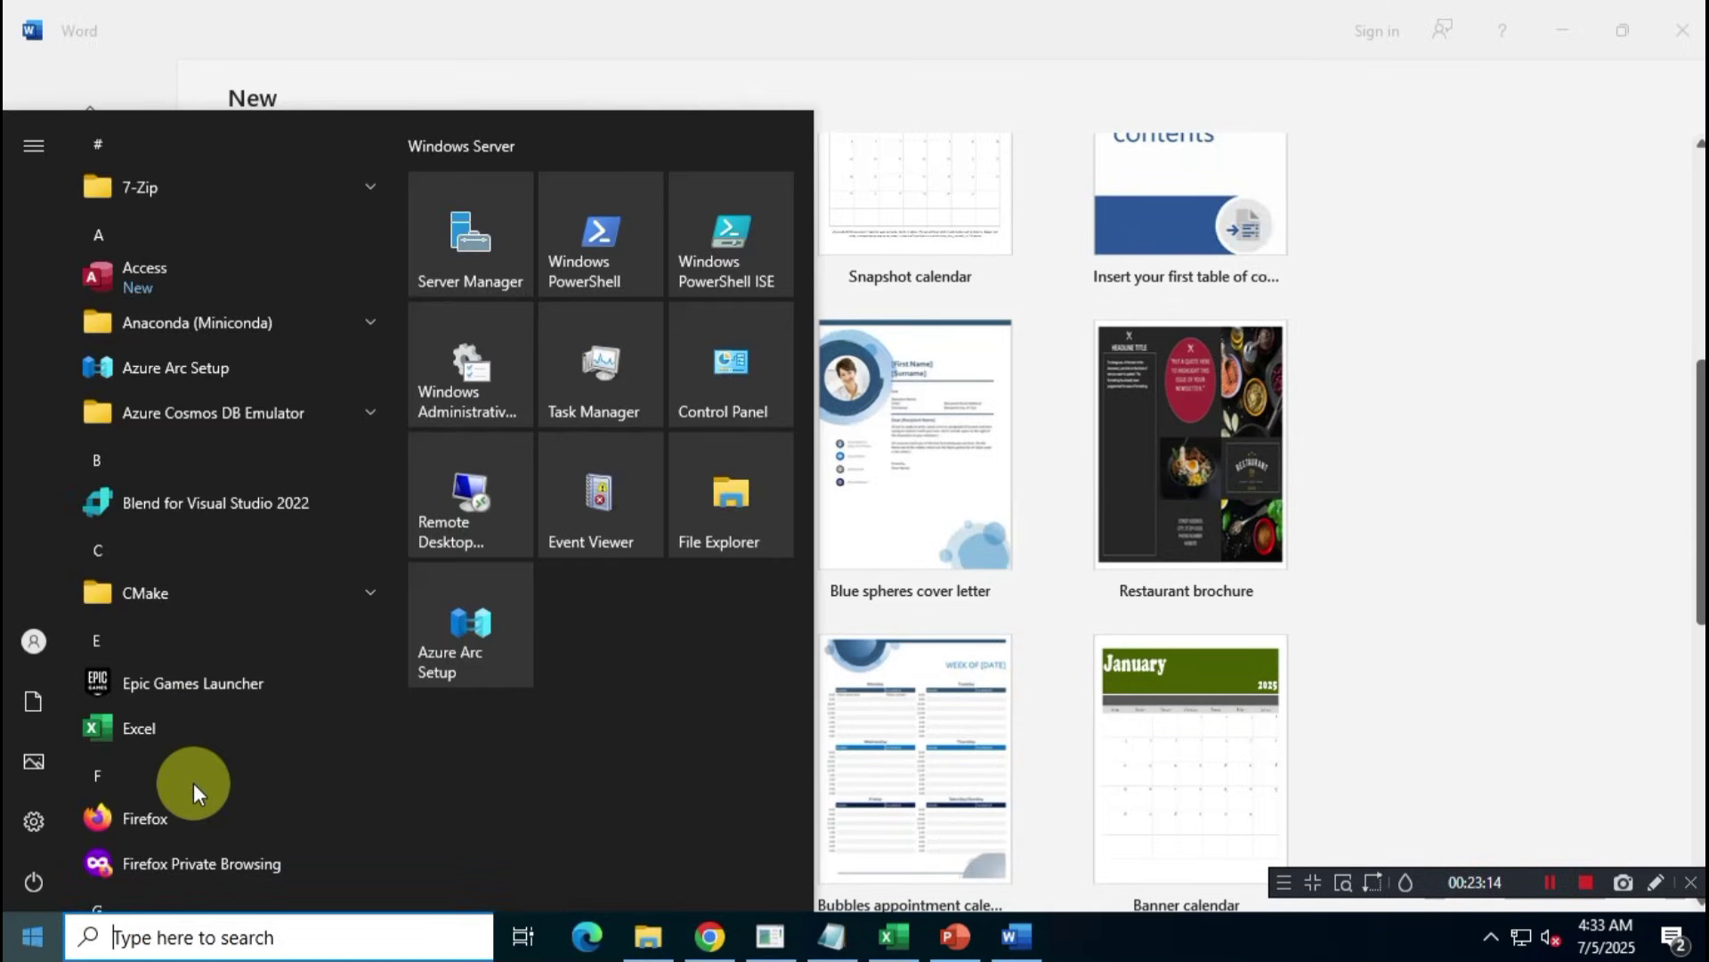
scroll(237, 683, "down", 10)
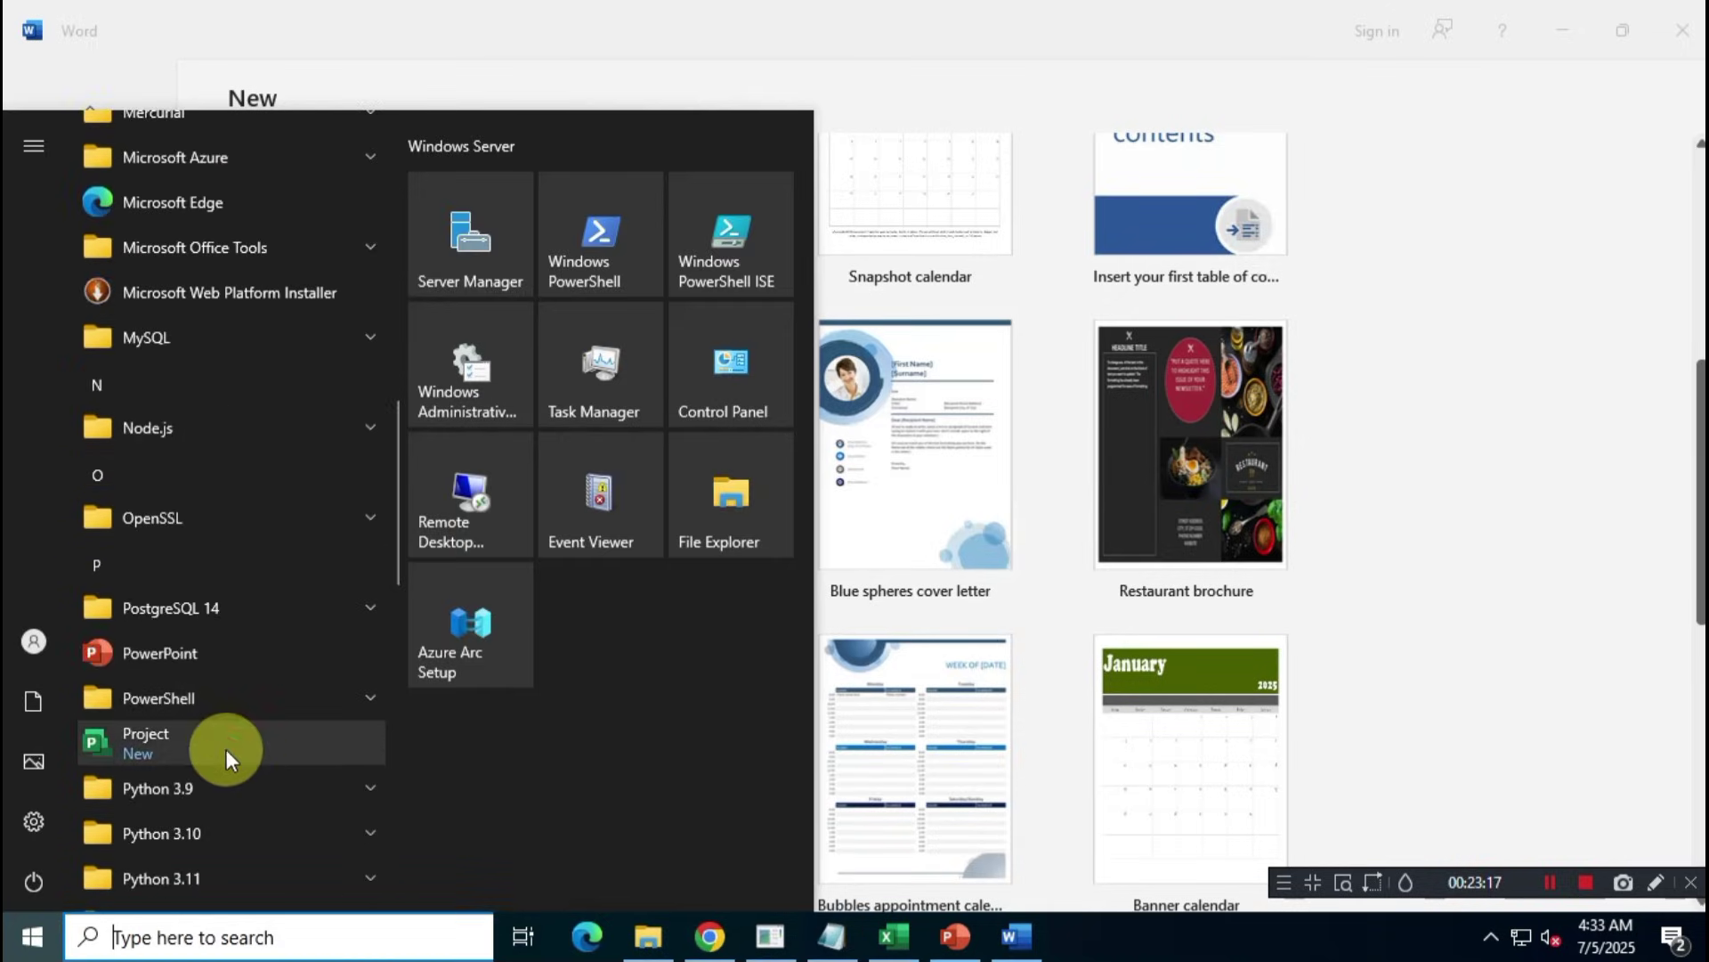
left_click(226, 749)
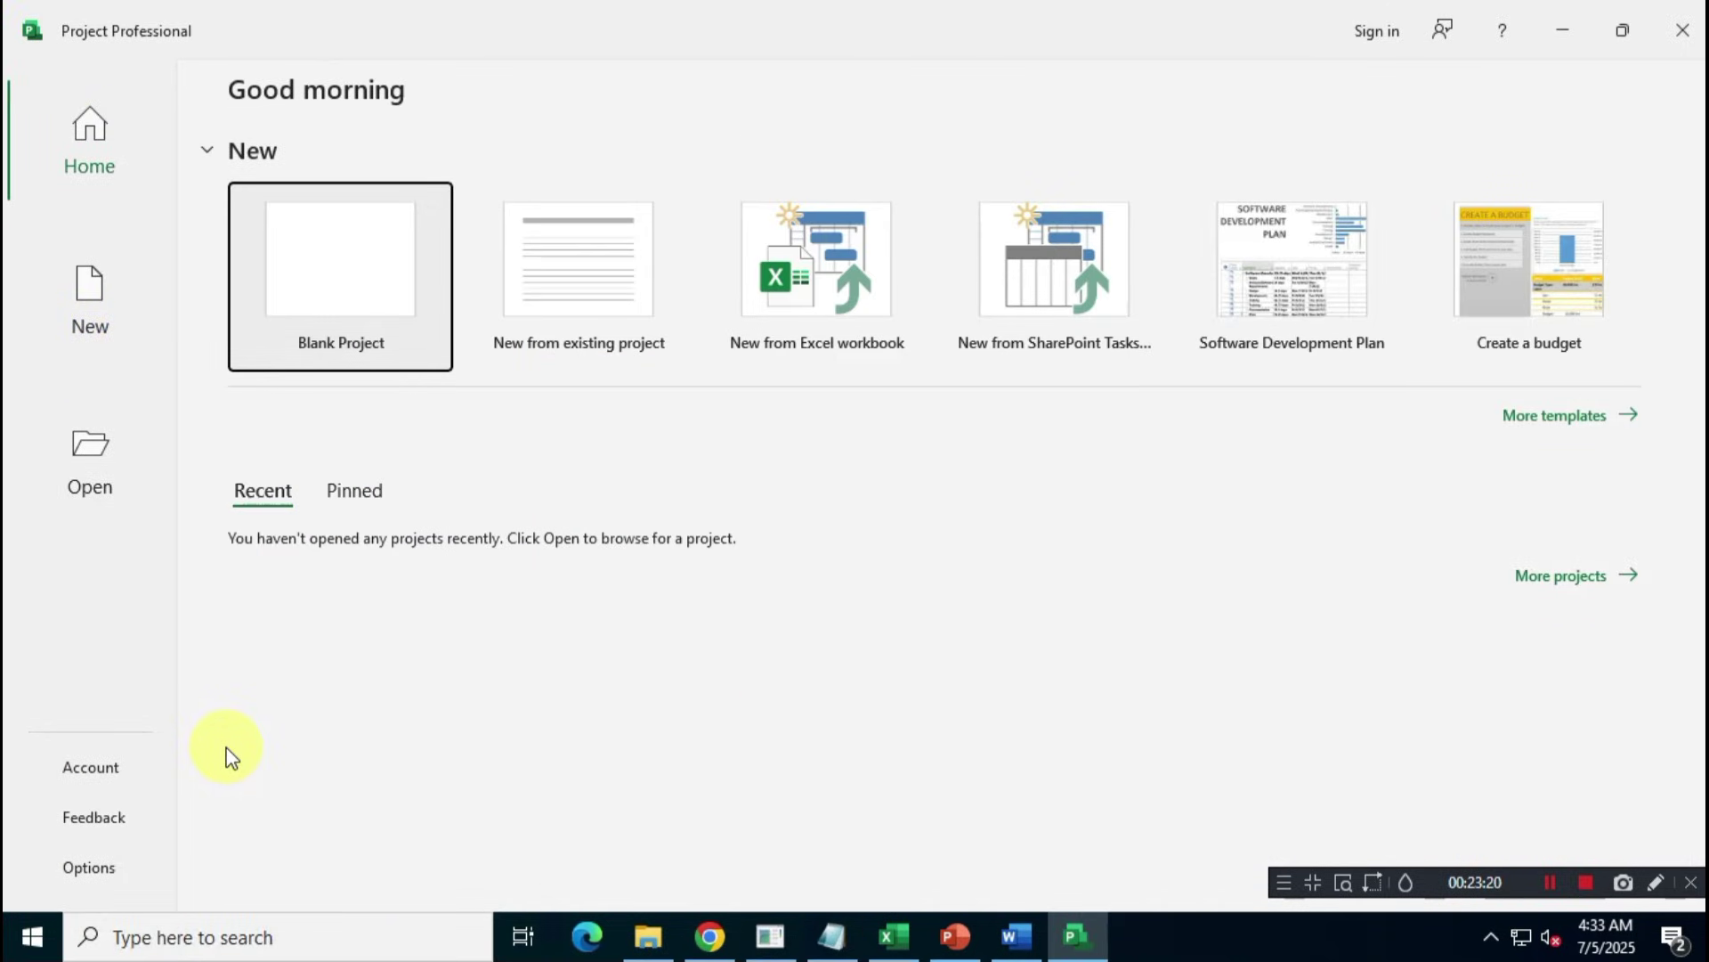
left_click(103, 752)
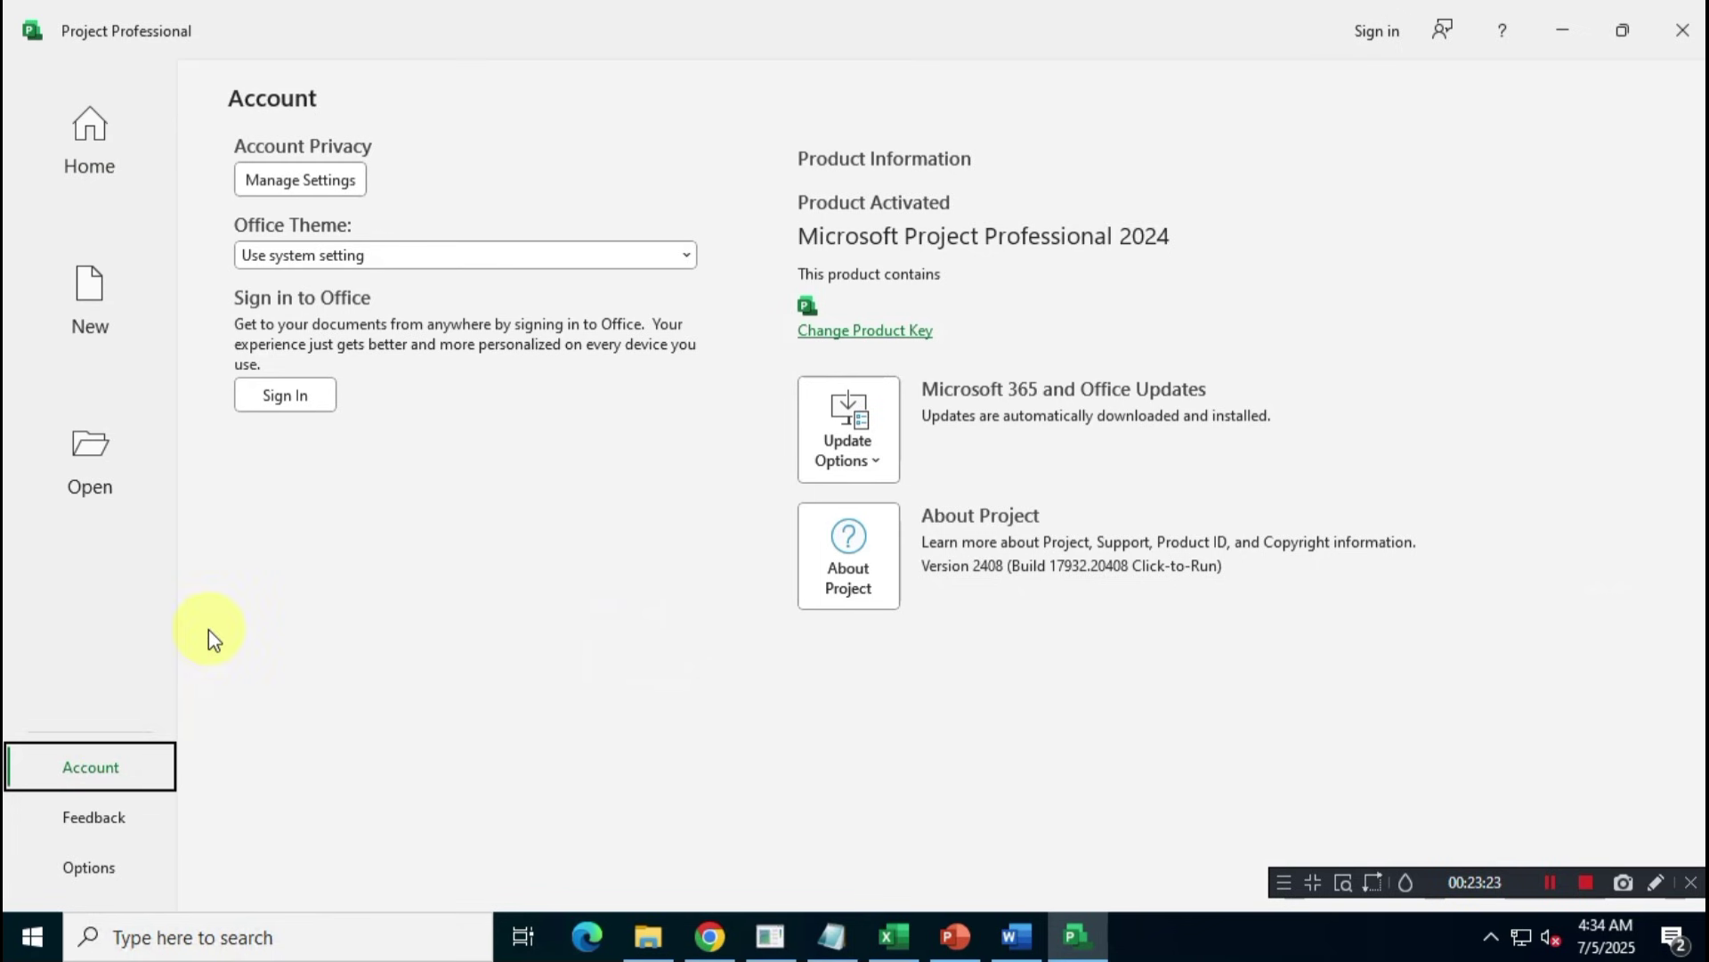
left_click(94, 312)
scroll(1073, 675, "down", 6)
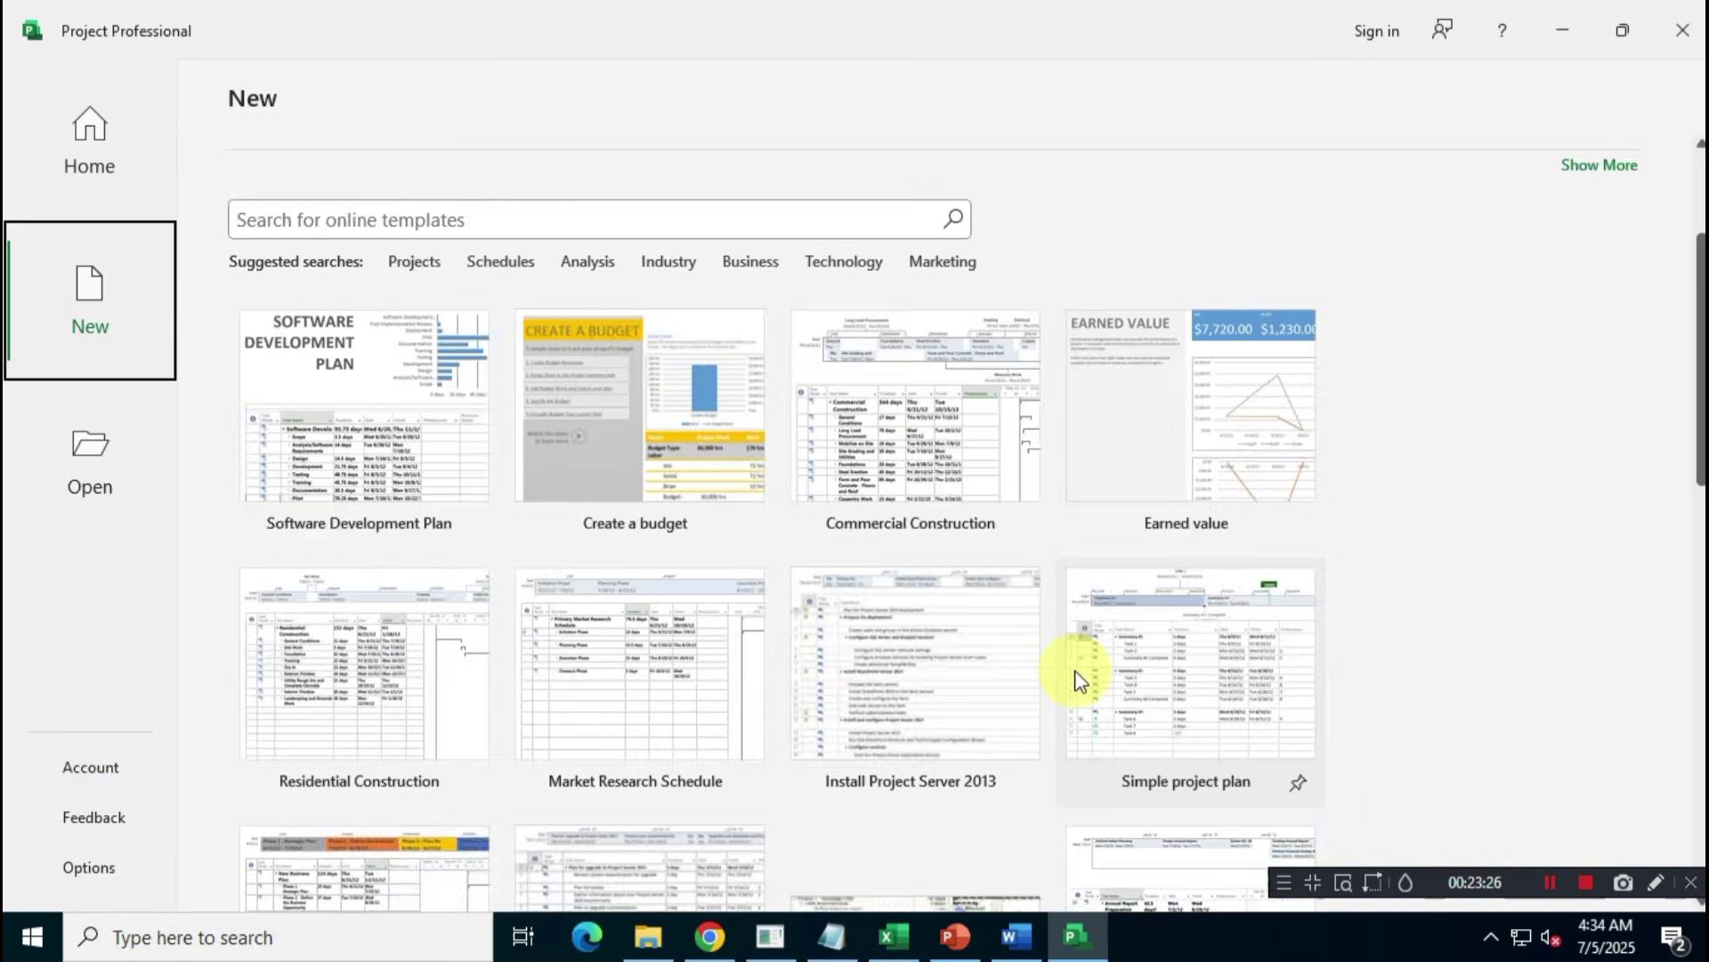
- Launch Visio, check its activation status on the Account page and open the new drawing templates
left_click(31, 935)
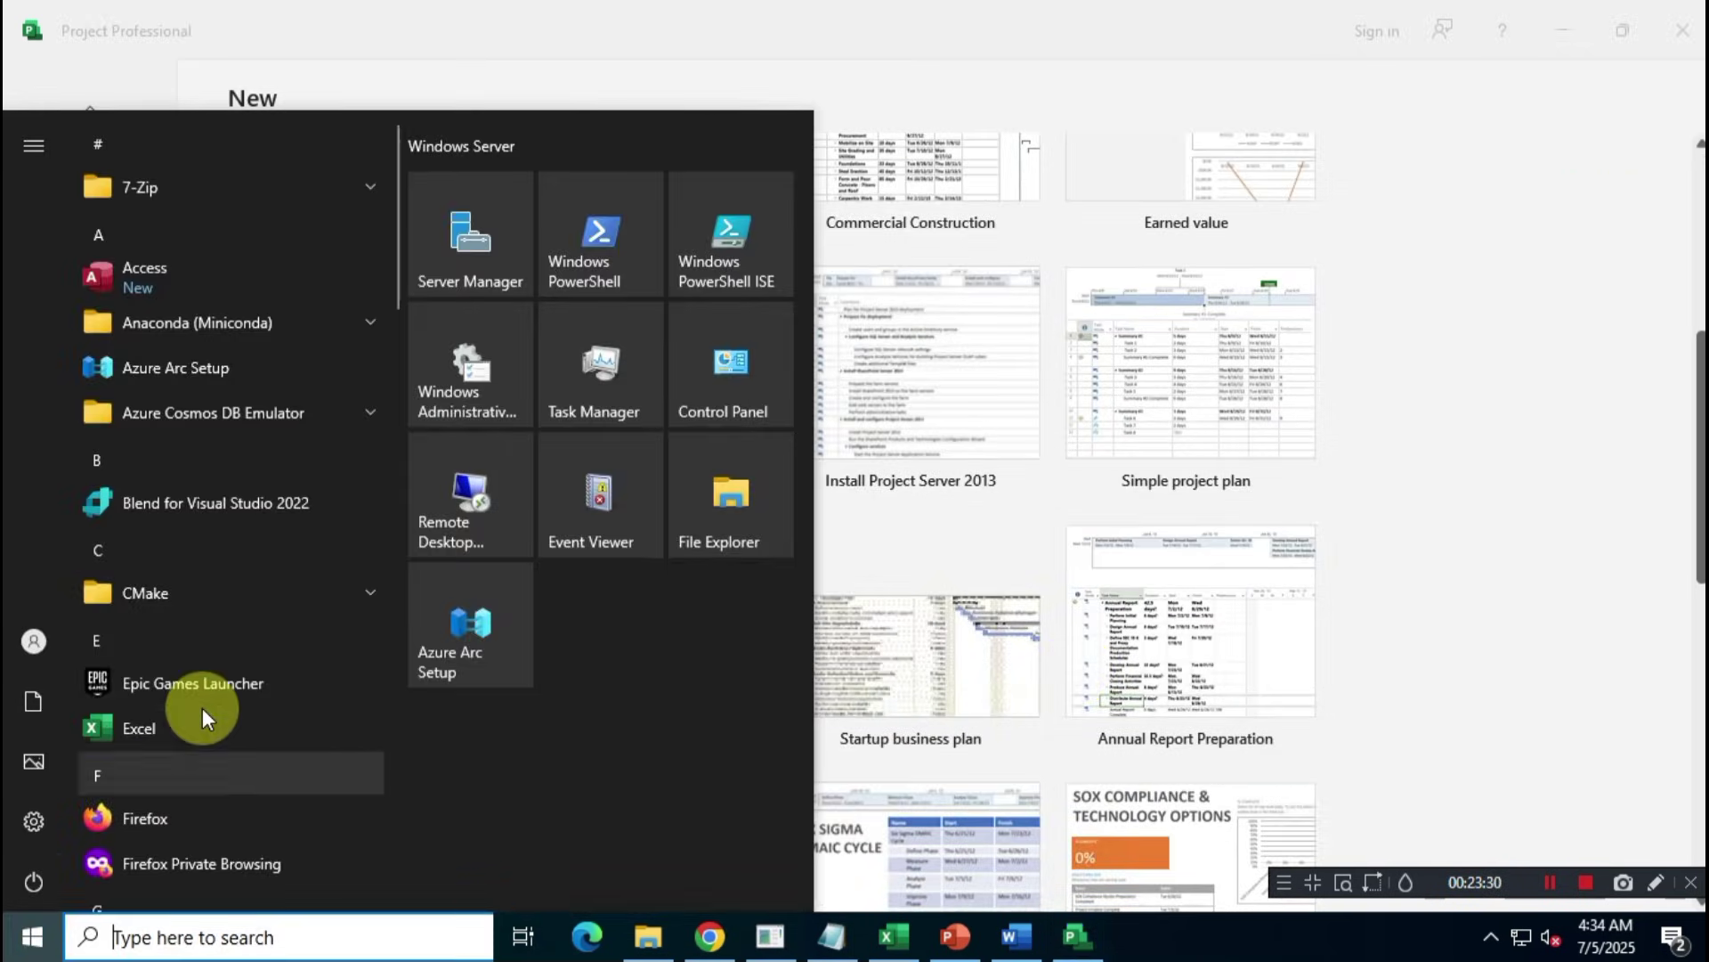
scroll(202, 708, "down", 15)
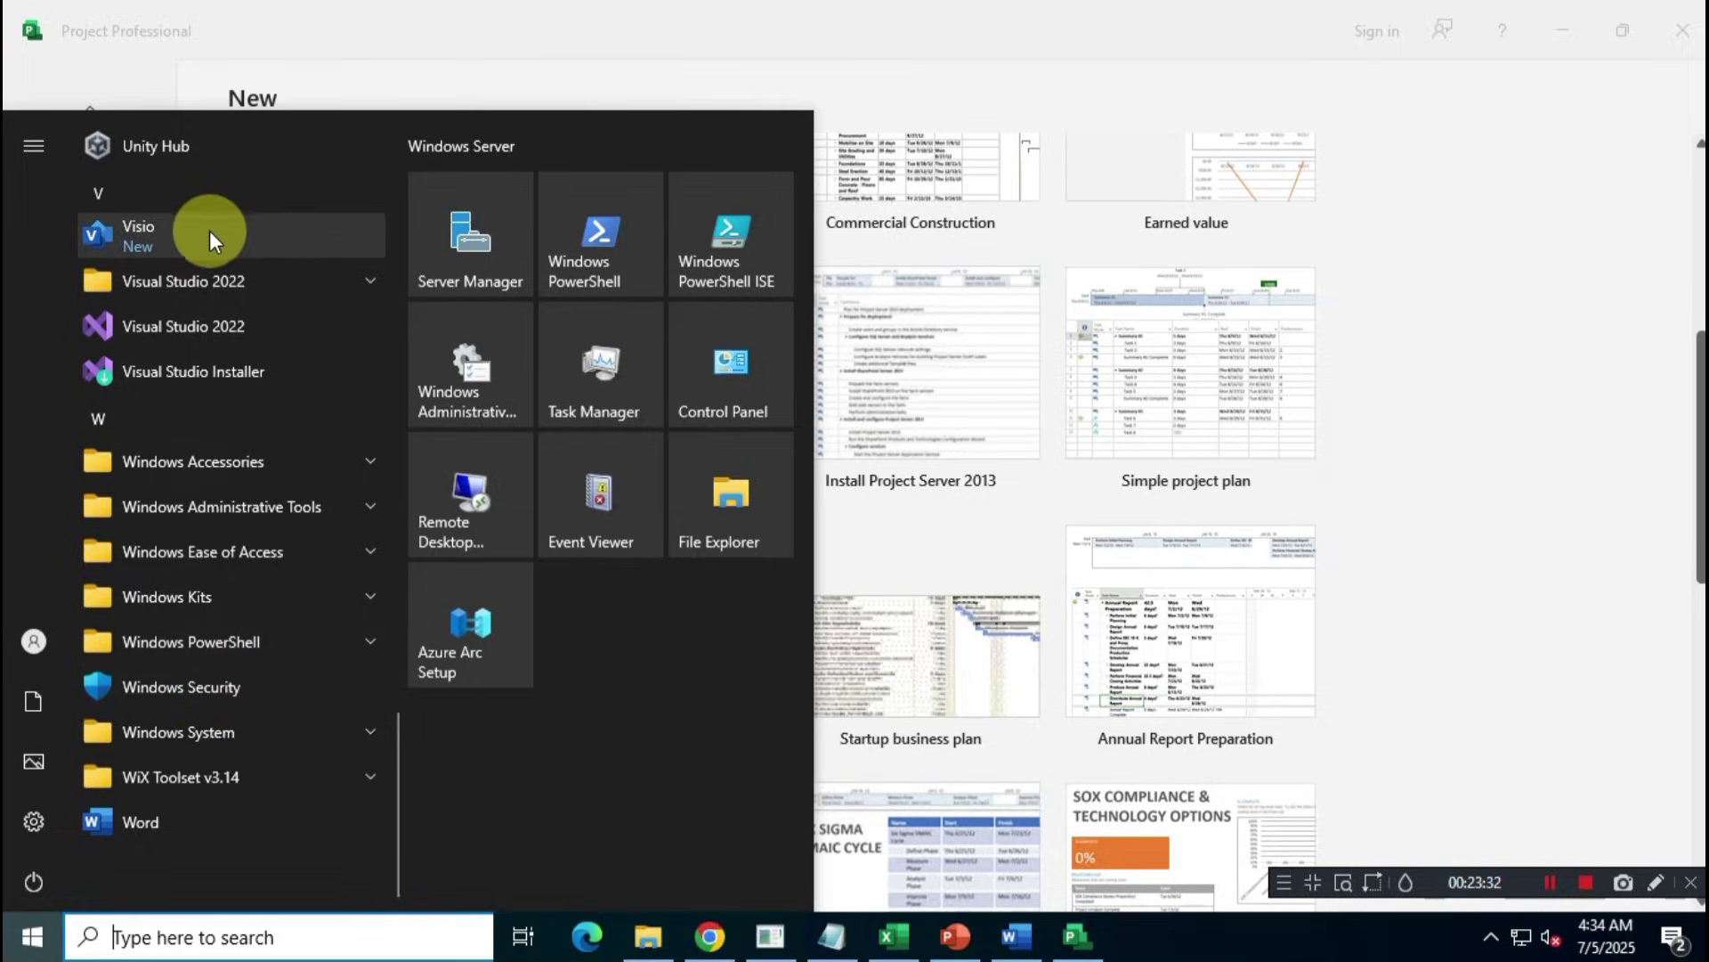
key("Escape")
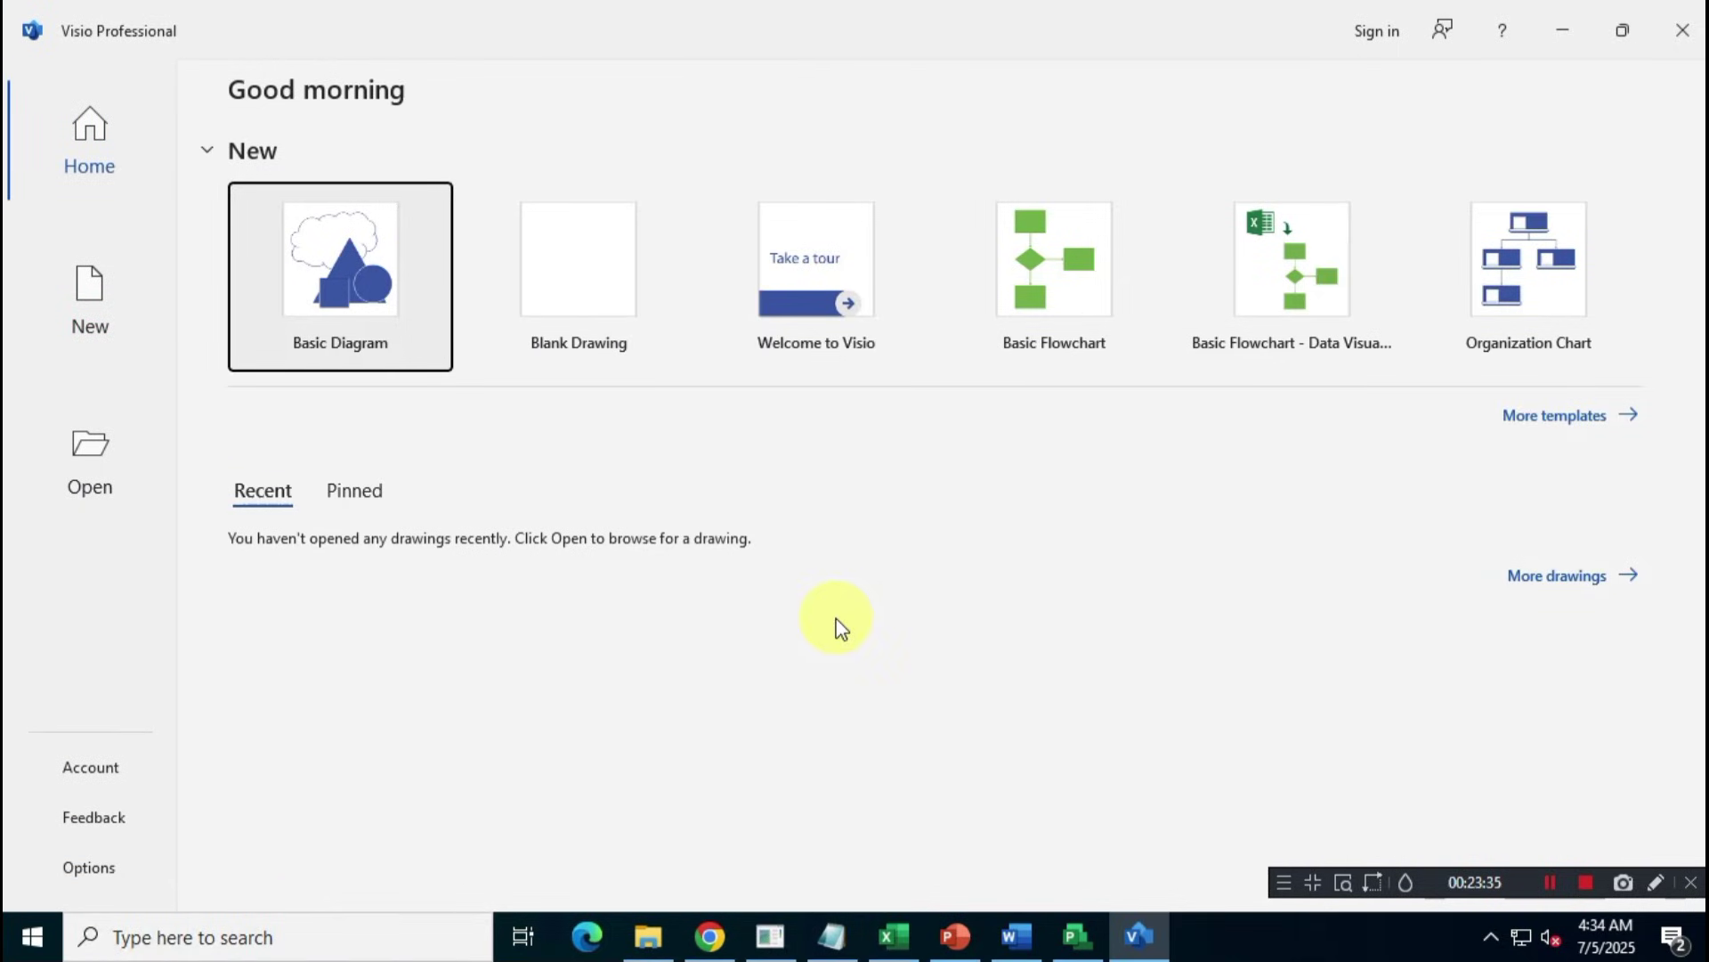
left_click(125, 771)
left_click(77, 324)
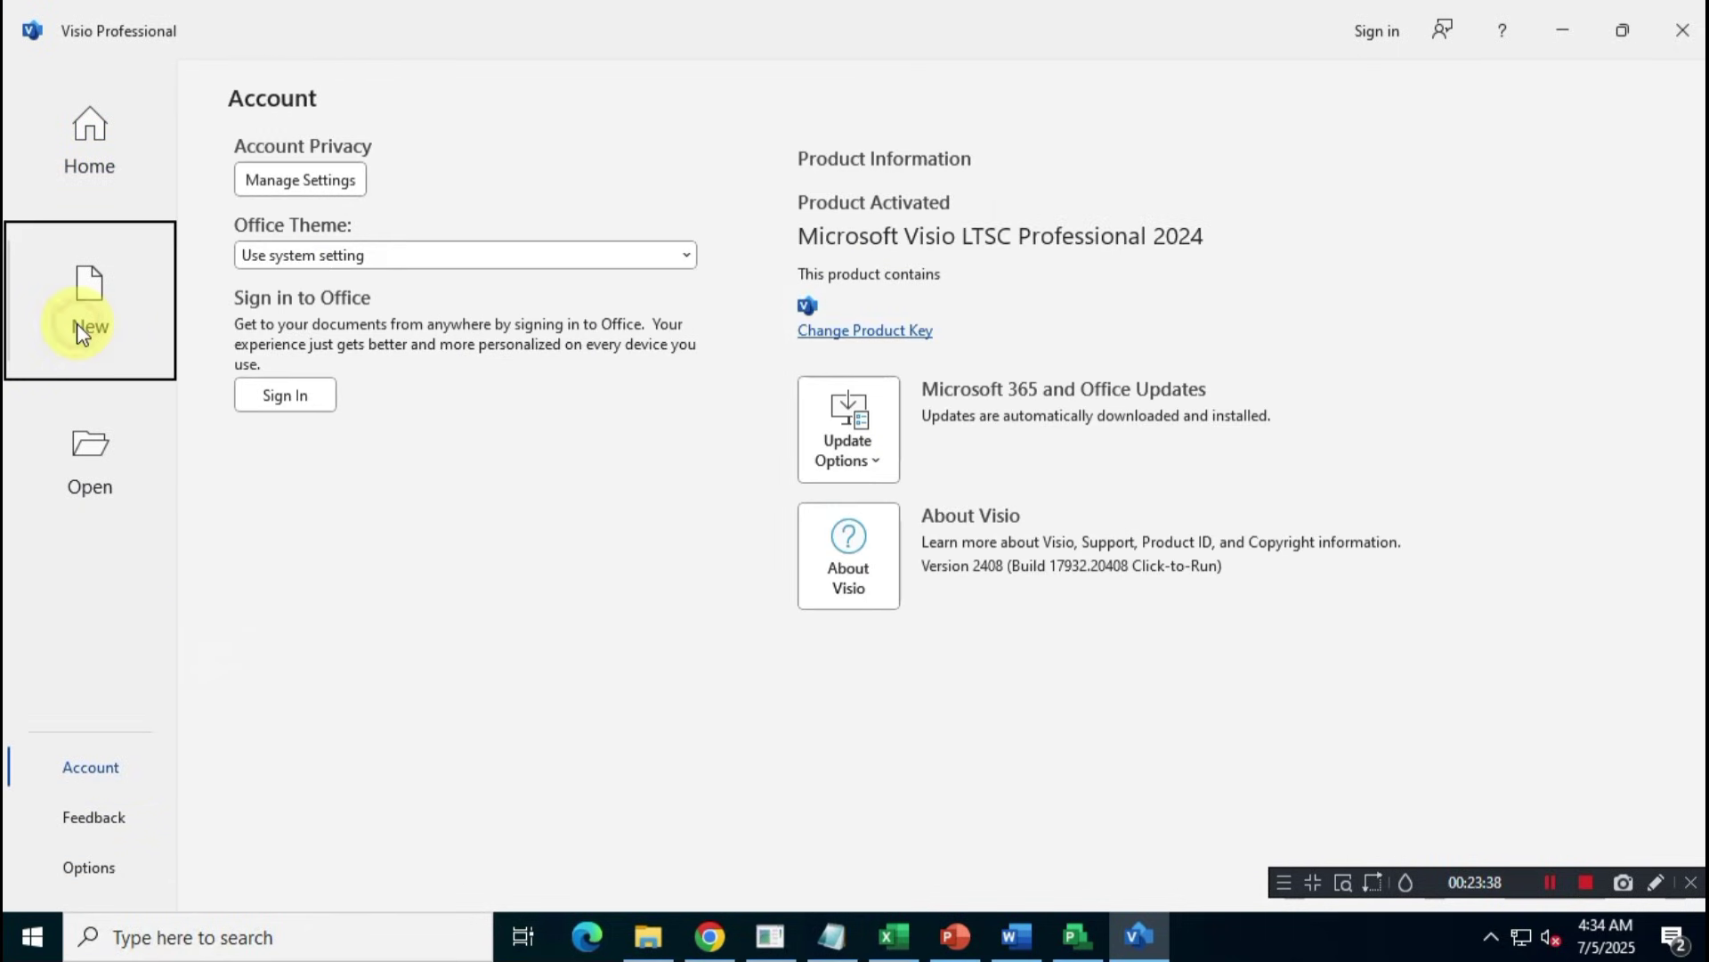